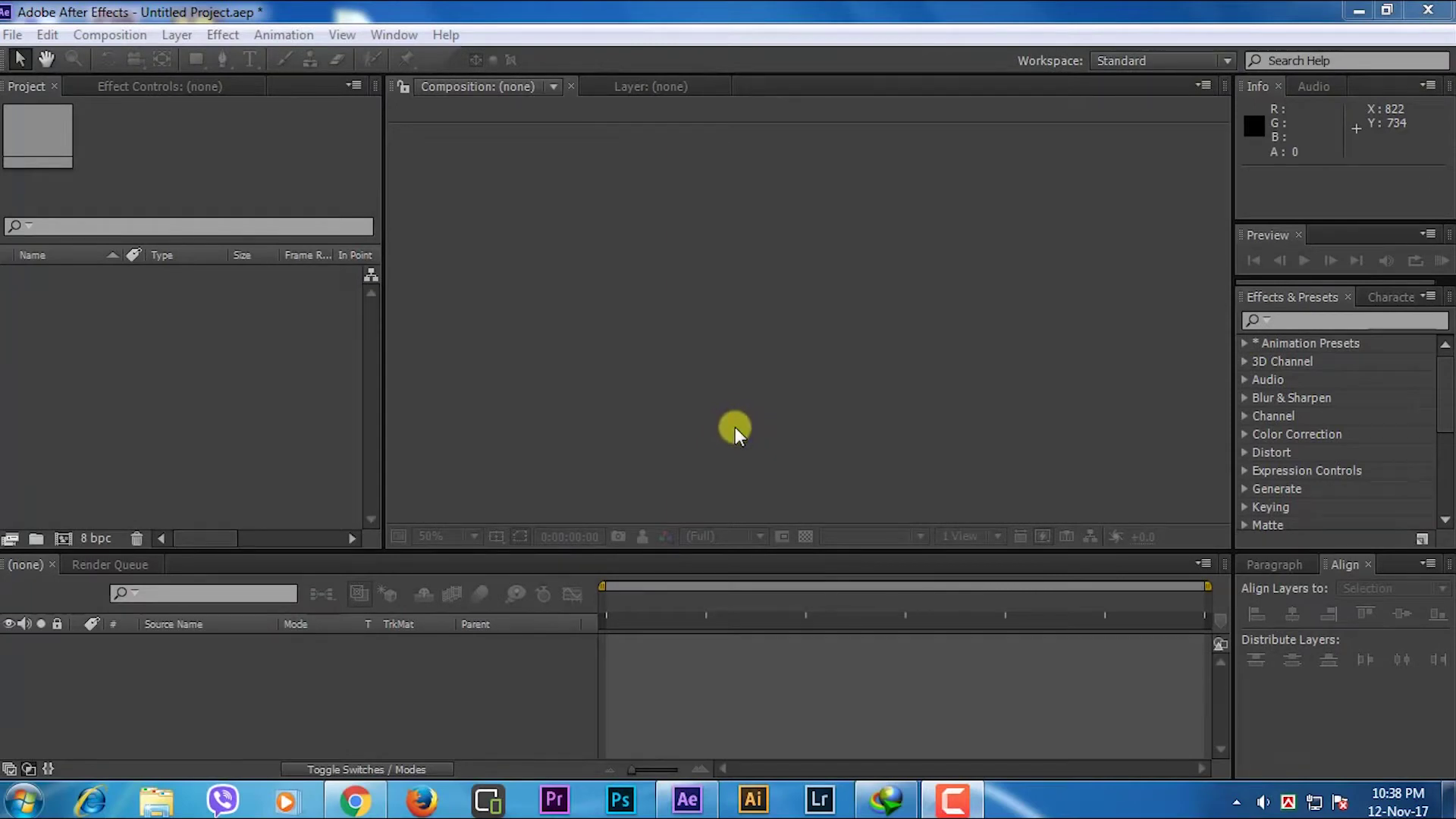
Create the 'neon text effect' composition at 1920×1080, 30 fps, 30 seconds long
{"action": "left_click", "coordinate": [63, 538]}
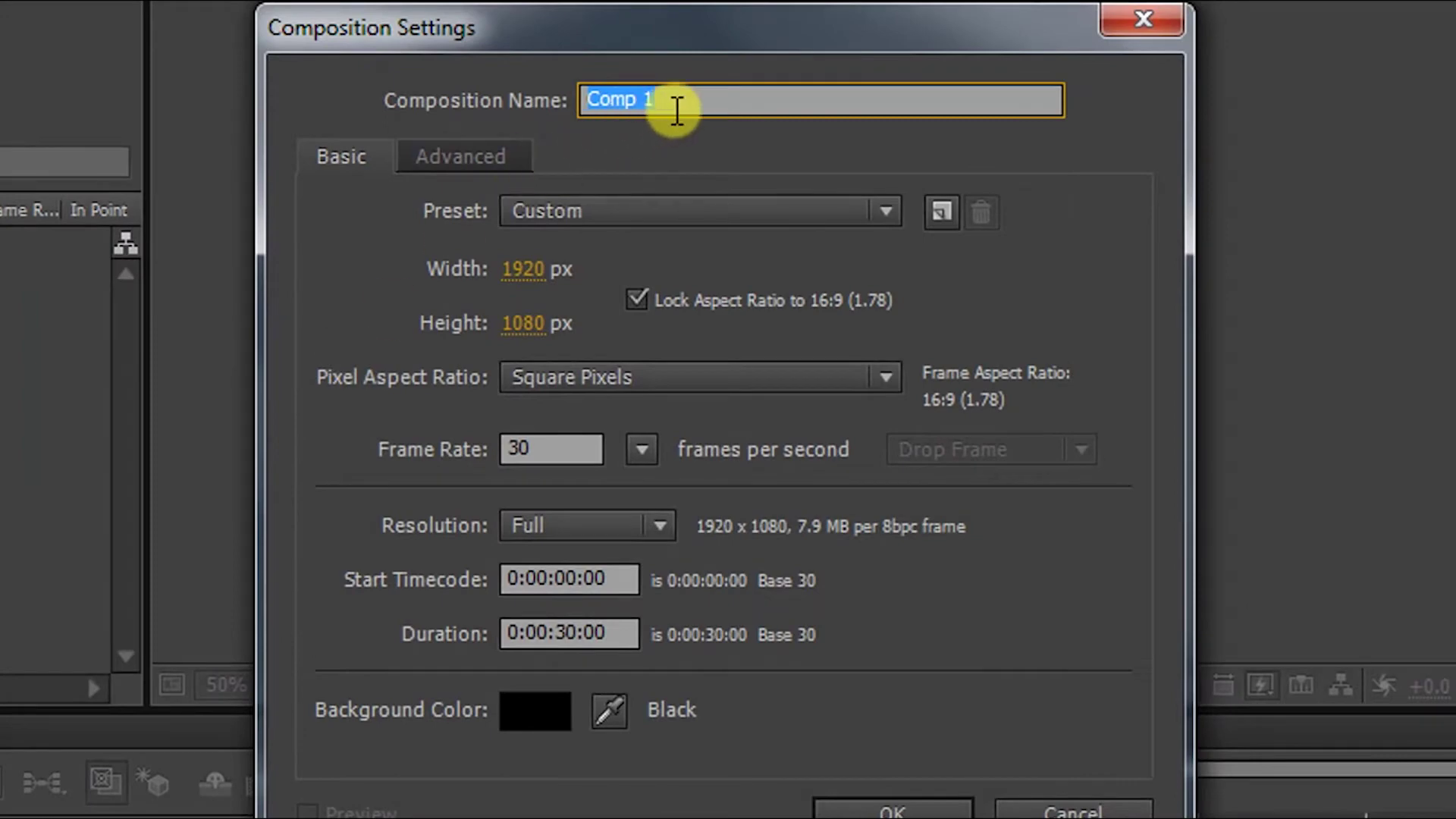
{"action": "type", "text": "neon text effect"}
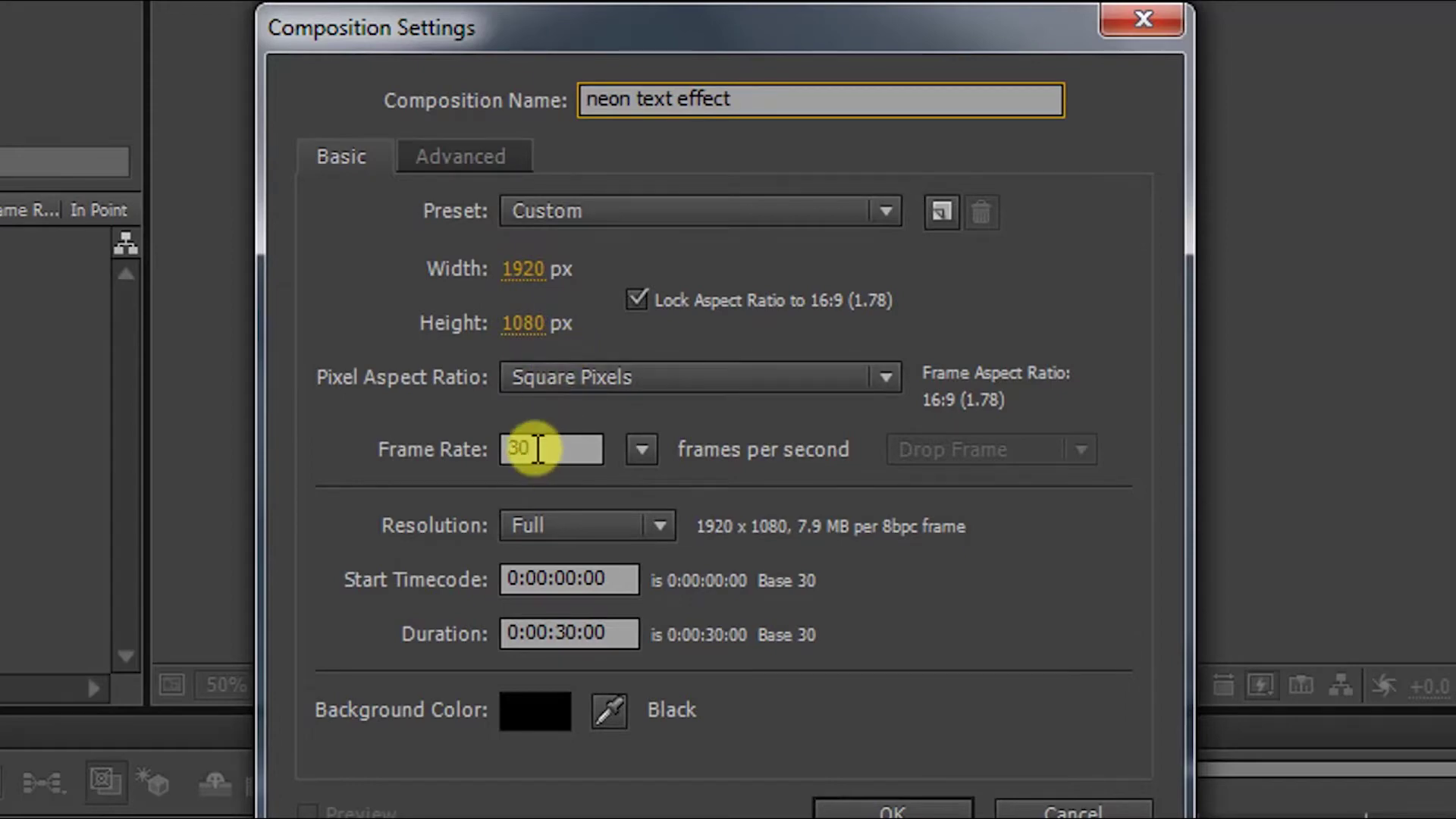
{"action": "left_click", "coordinate": [891, 809]}
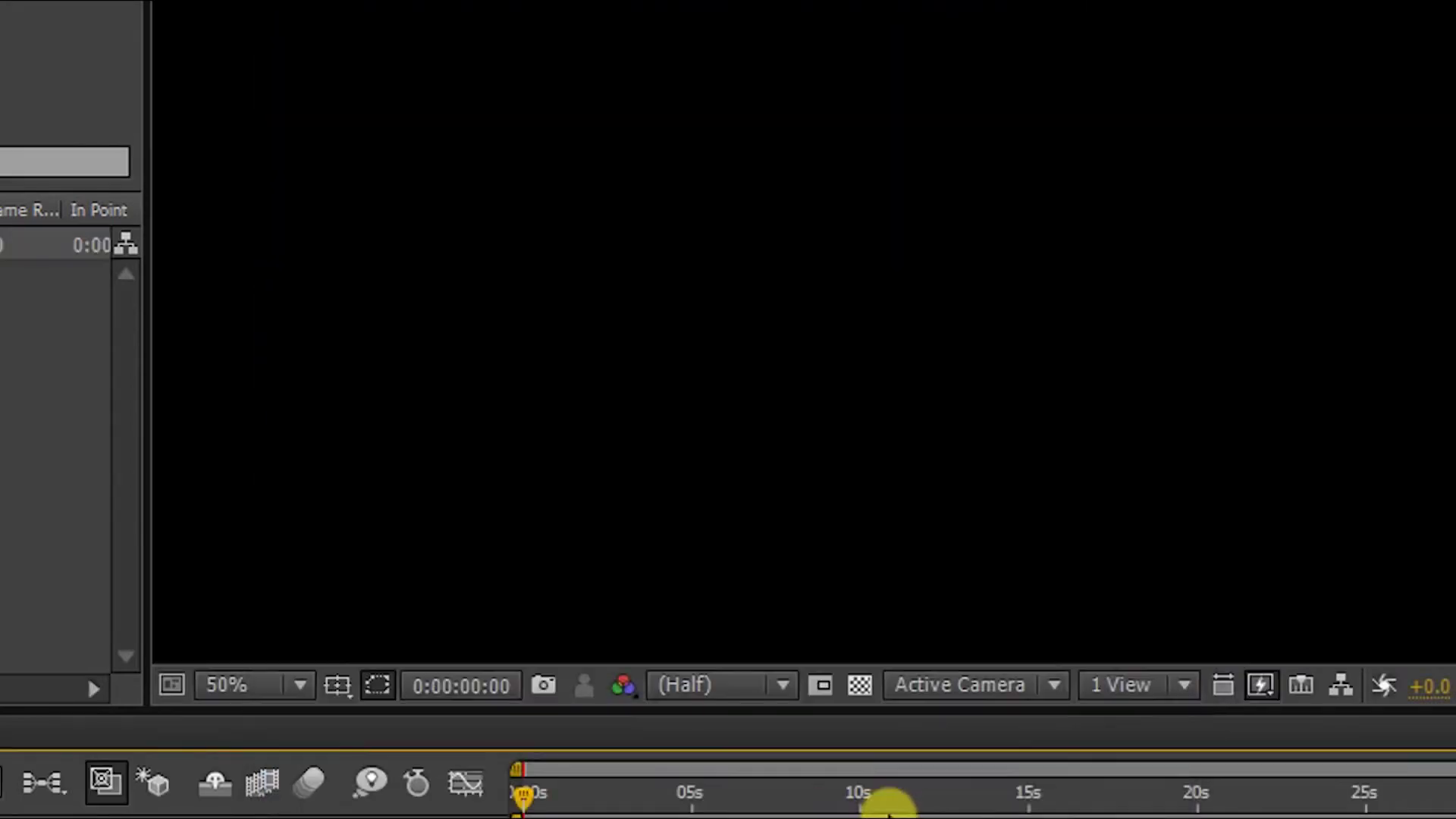
{"action": "scroll", "coordinate": [757, 441], "scroll_direction": "down", "scroll_amount": 2}
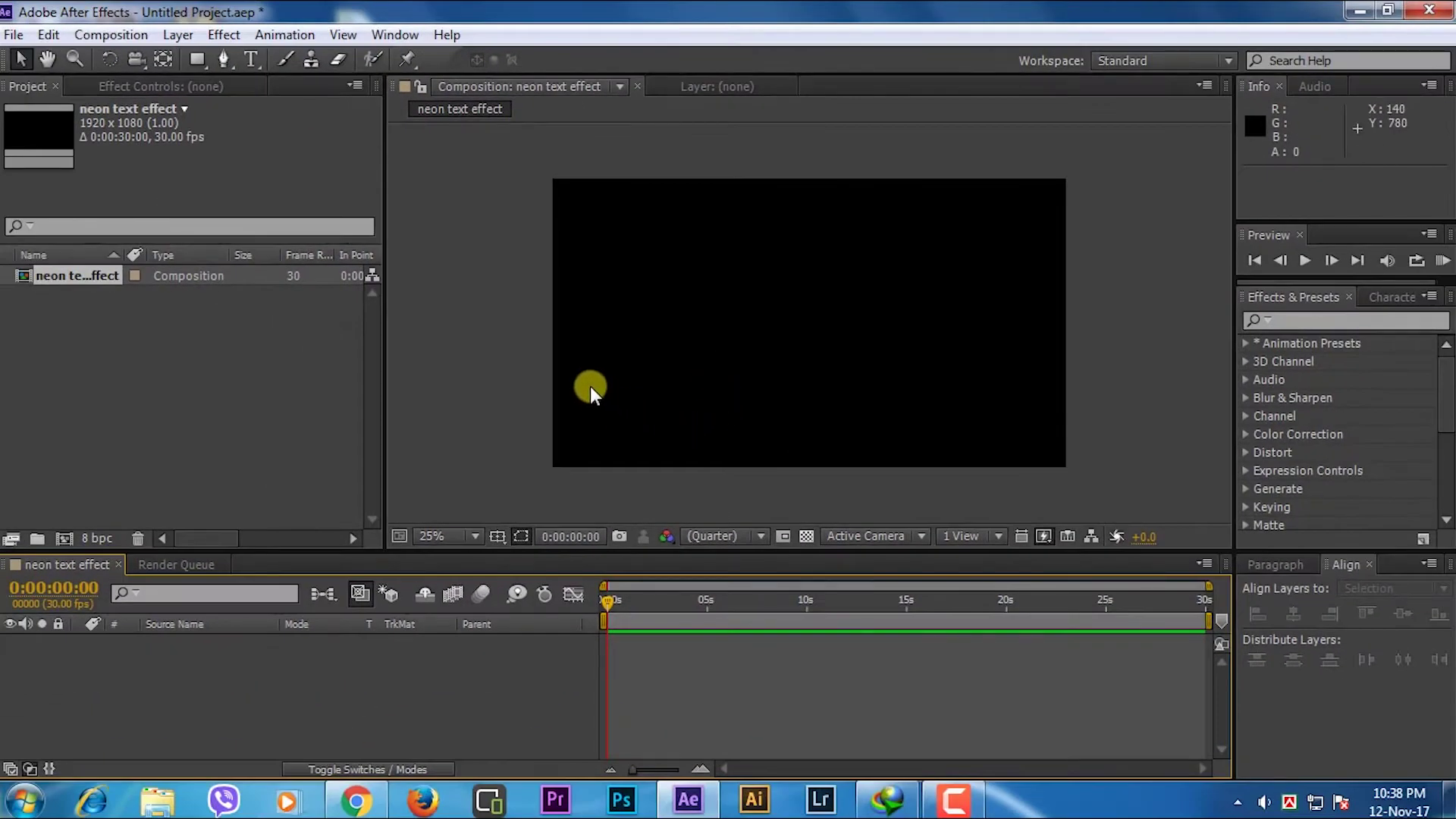
Open the Neon Text Element folder in Tiles view and drag Wall_Image_001.jpg to After Effects
{"action": "key", "text": "super+d"}
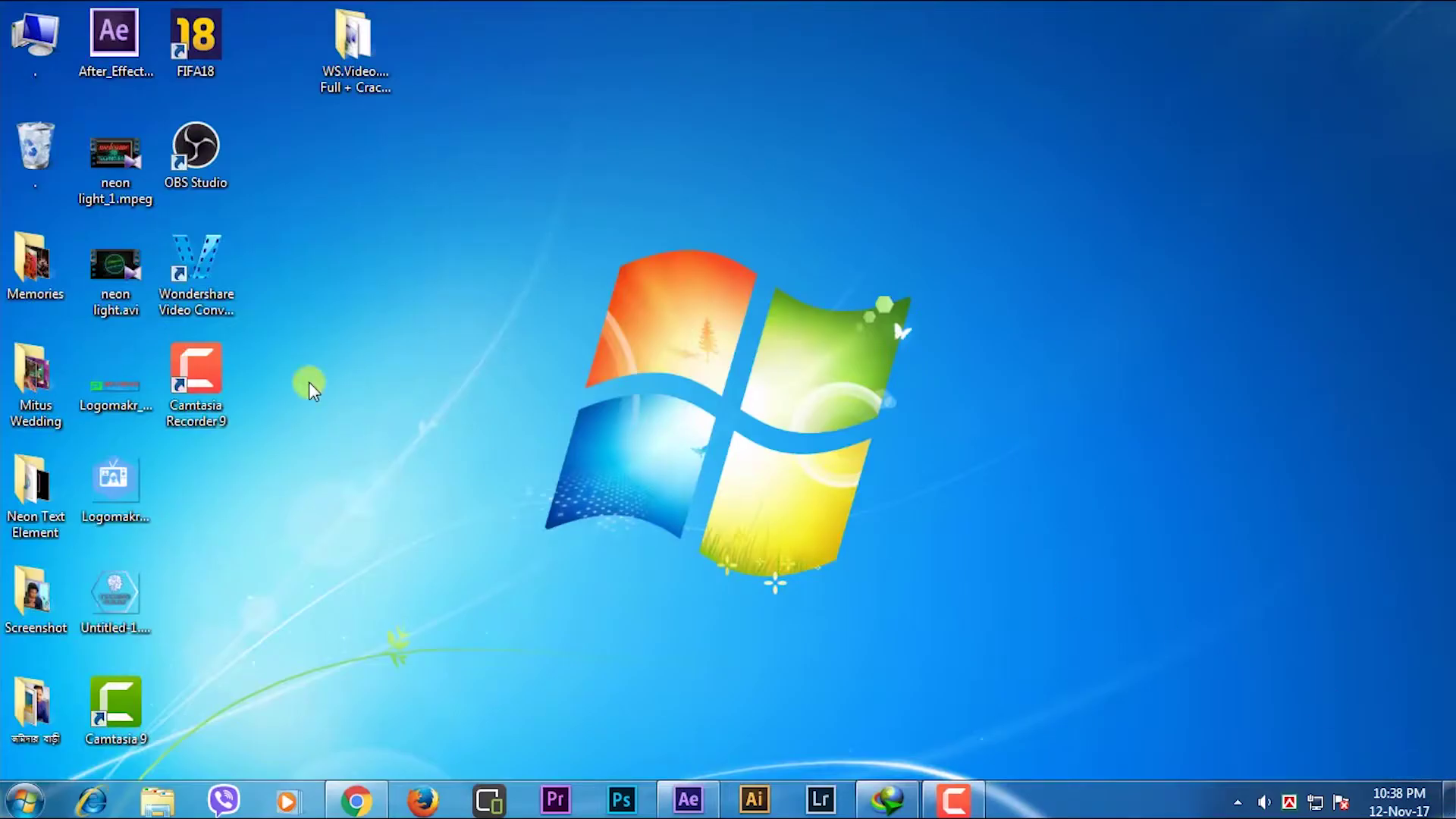
{"action": "double_click", "coordinate": [57, 493]}
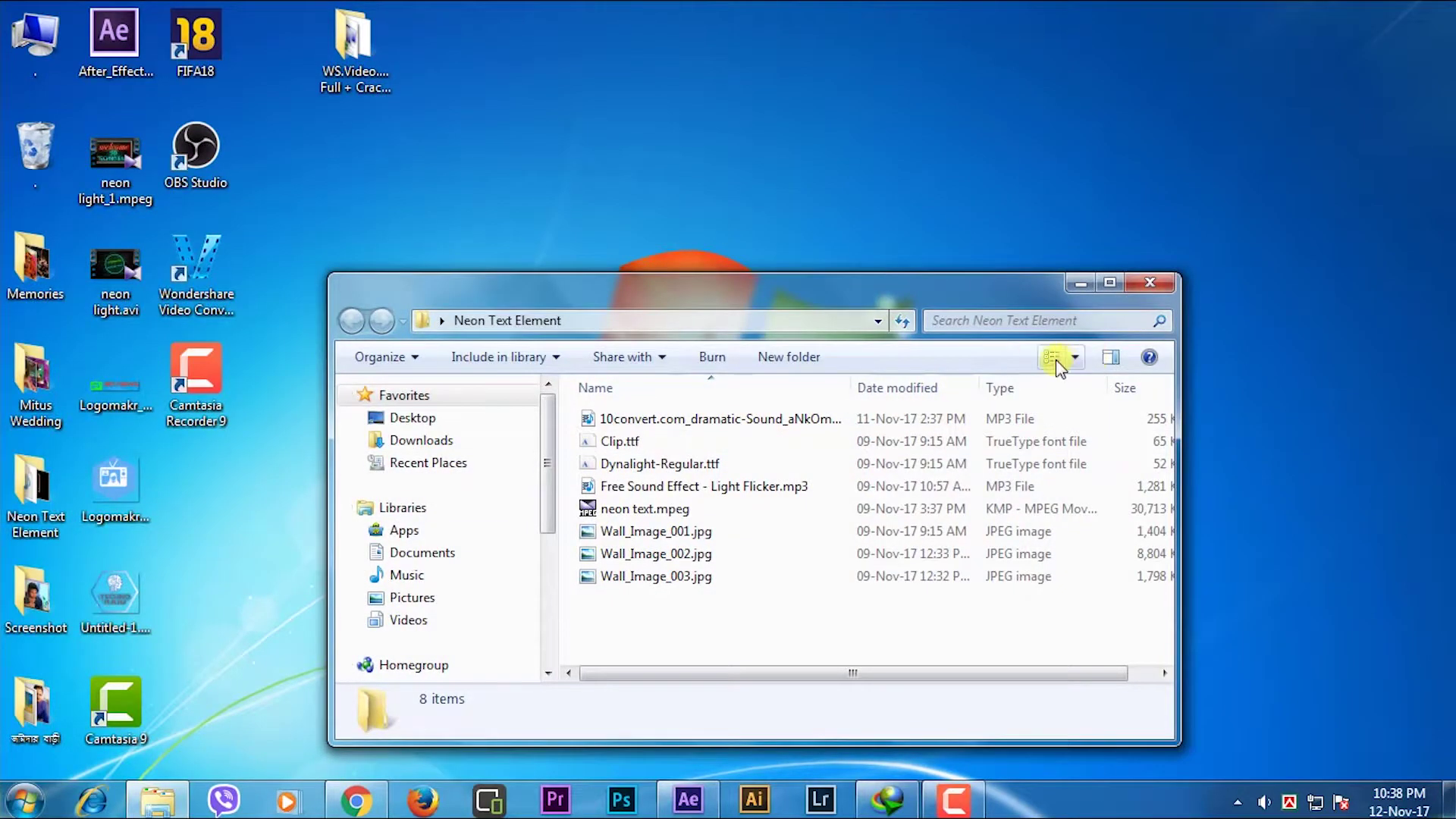
{"action": "left_click", "coordinate": [1055, 359]}
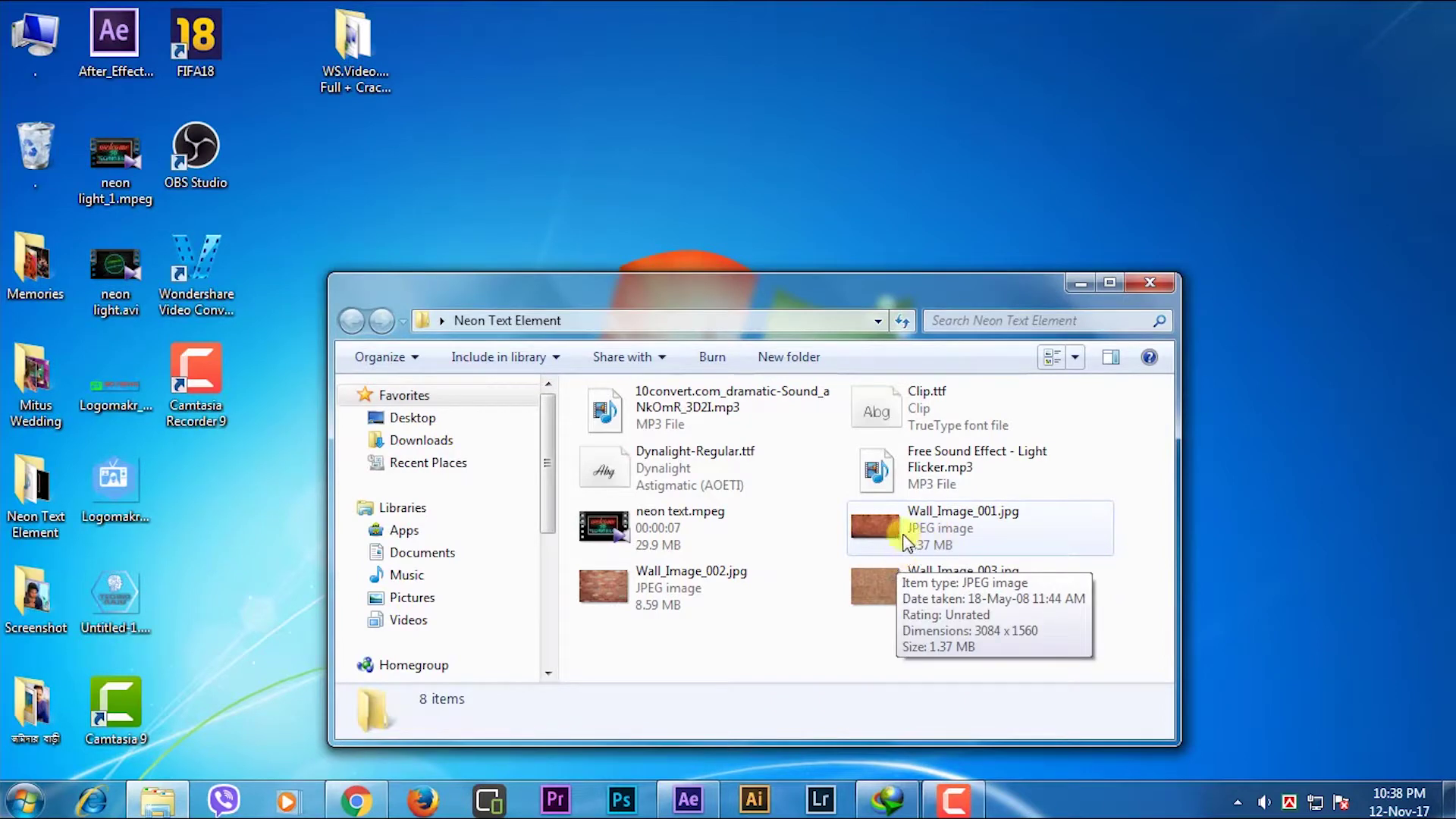
{"action": "left_click_drag", "start_coordinate": [872, 540], "coordinate": [706, 788]}
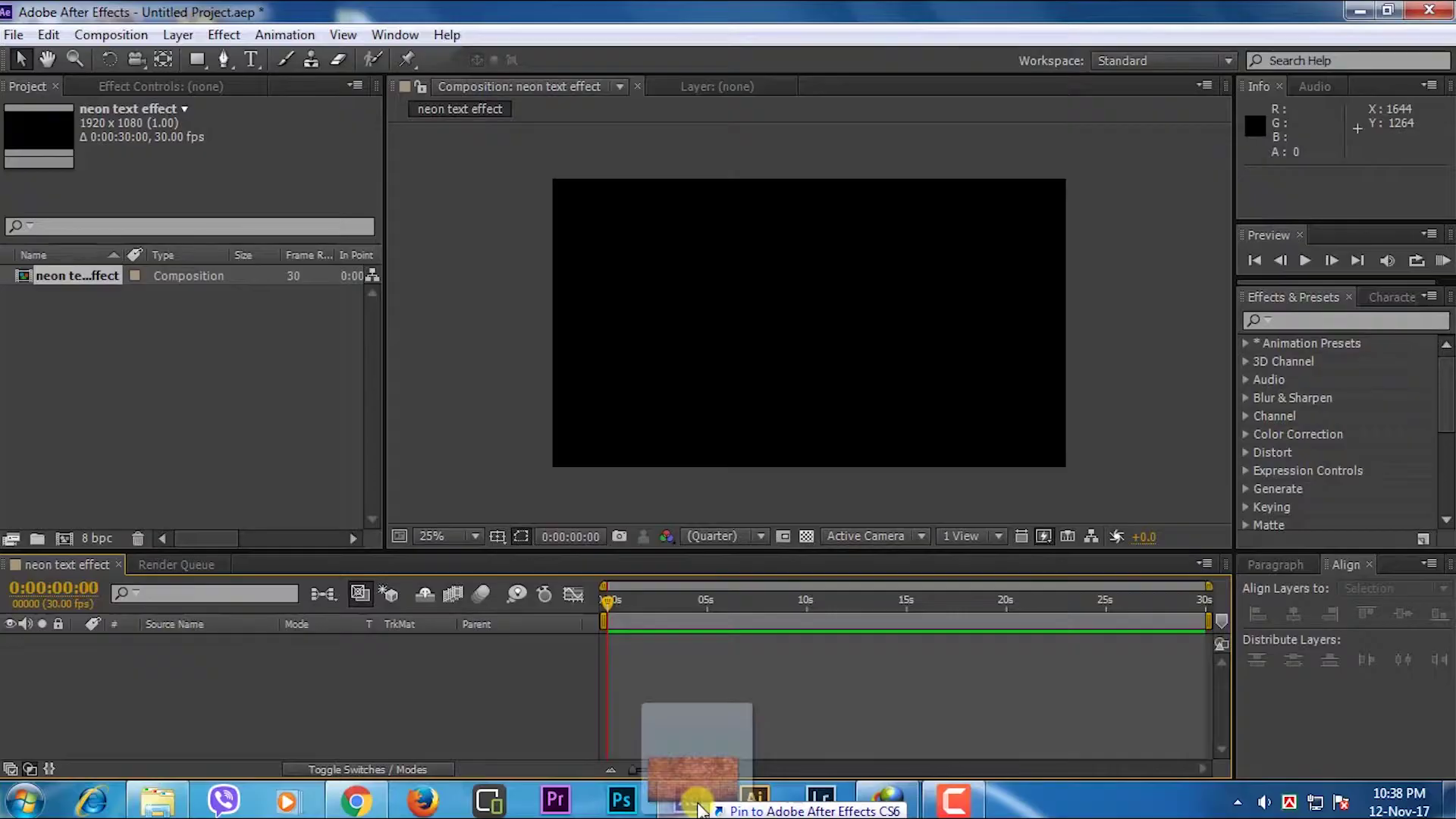
Import Wall_Image_001.jpg, add it to the composition as a layer, and scale it to 70%
{"action": "left_click_drag", "start_coordinate": [706, 788], "coordinate": [143, 380]}
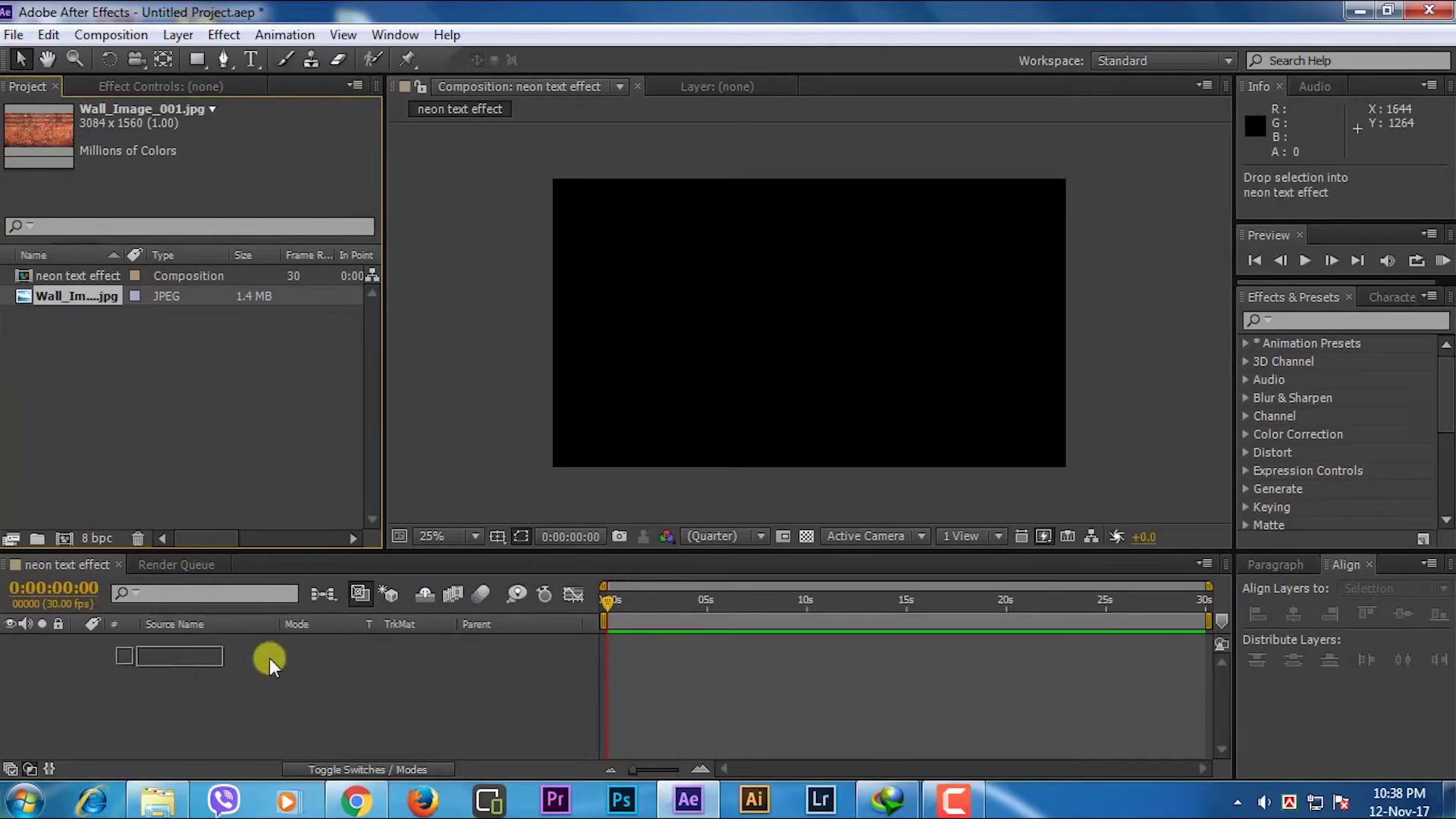
{"action": "left_click_drag", "start_coordinate": [166, 293], "coordinate": [270, 657]}
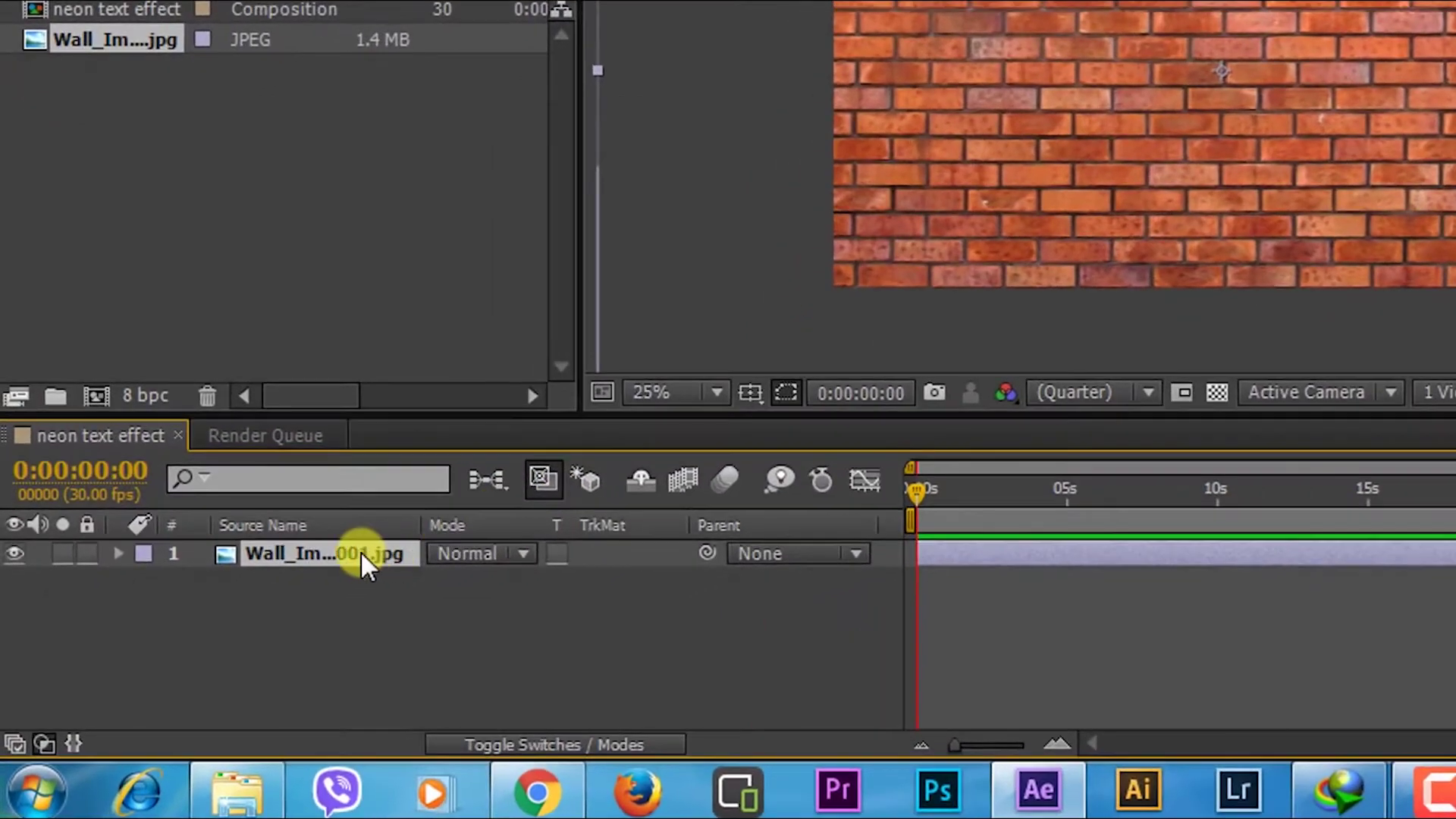
{"action": "key", "text": "s"}
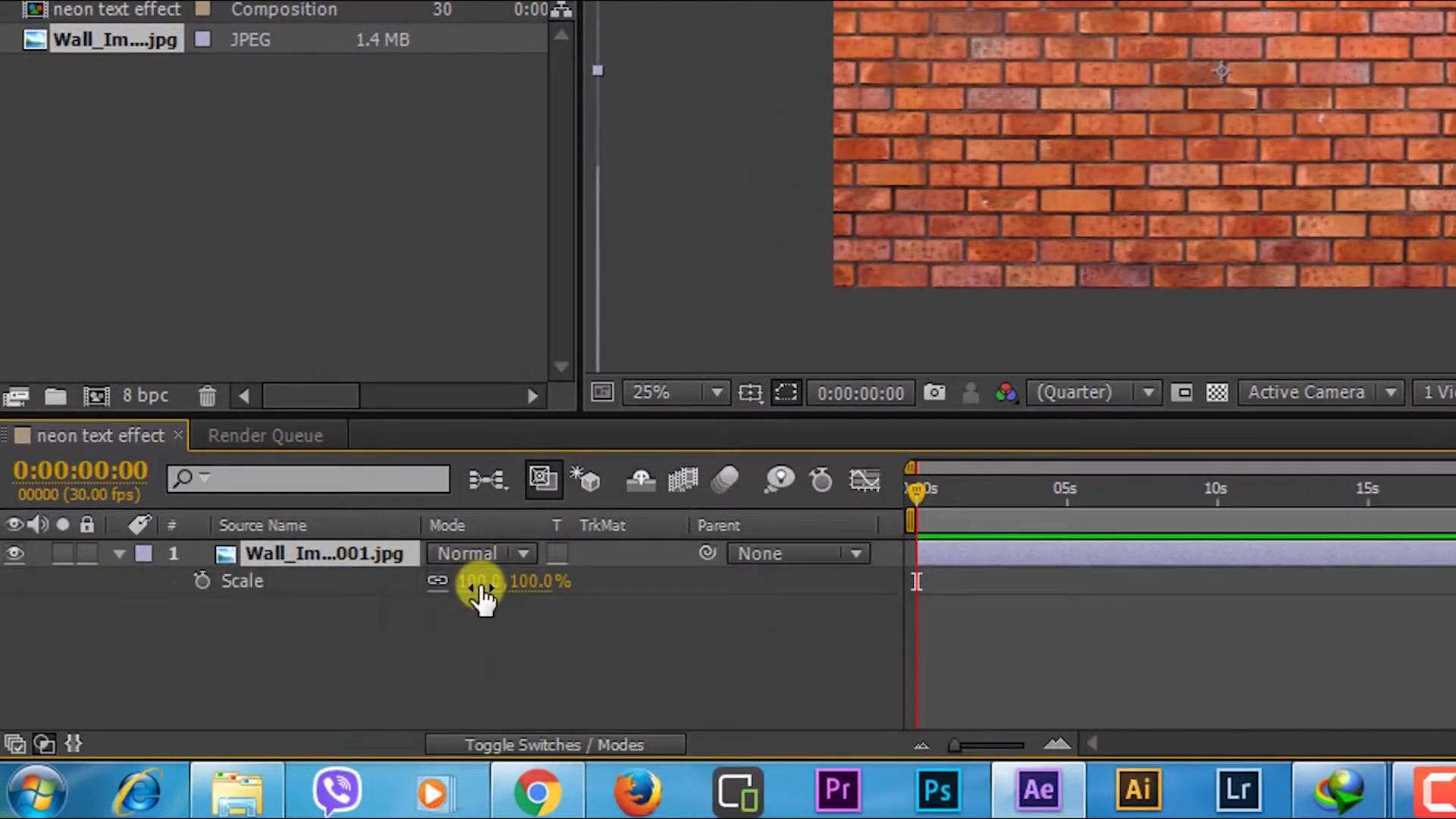
{"action": "left_click_drag", "start_coordinate": [470, 582], "coordinate": [440, 593]}
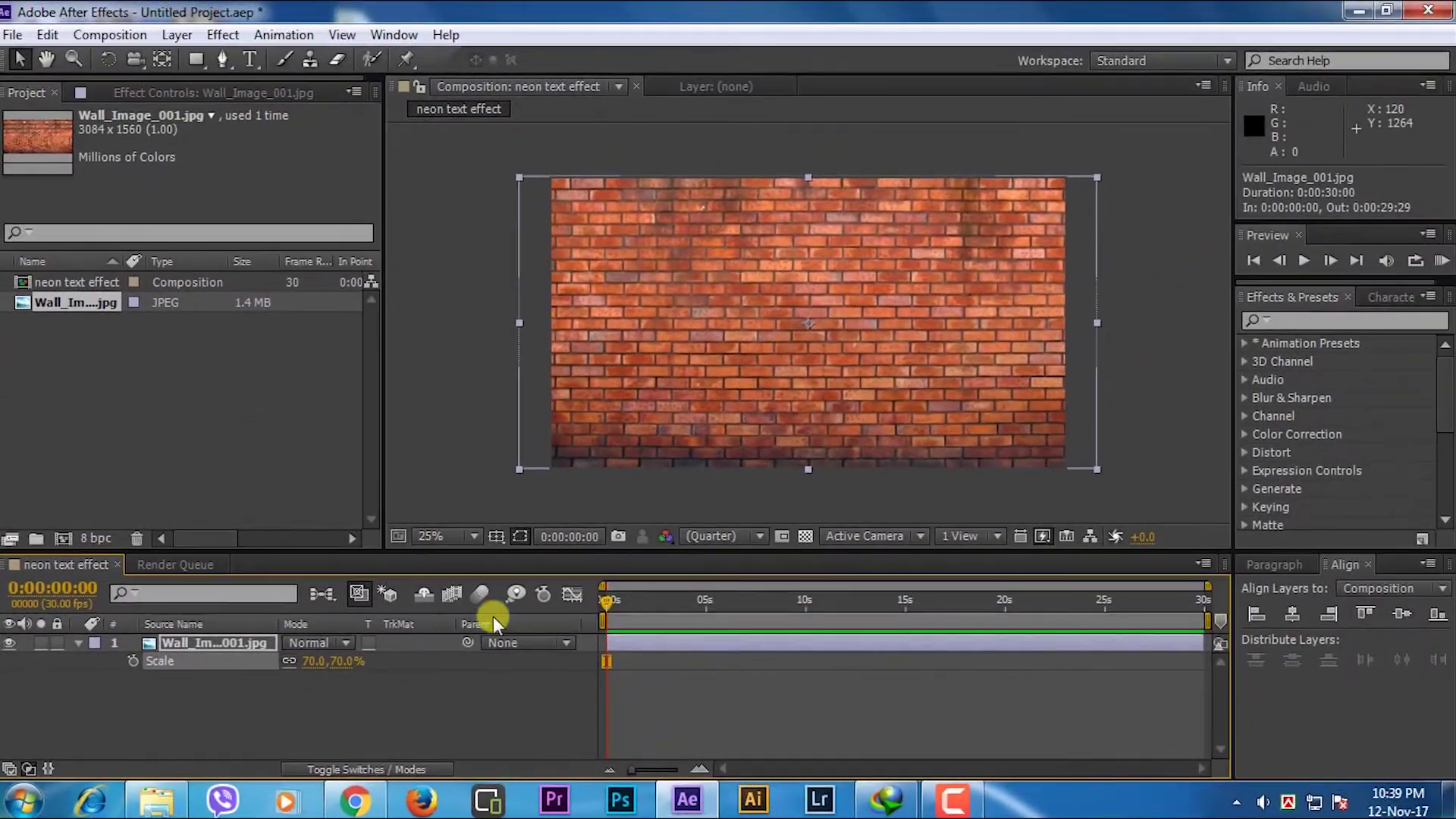
{"action": "left_click", "coordinate": [1119, 360]}
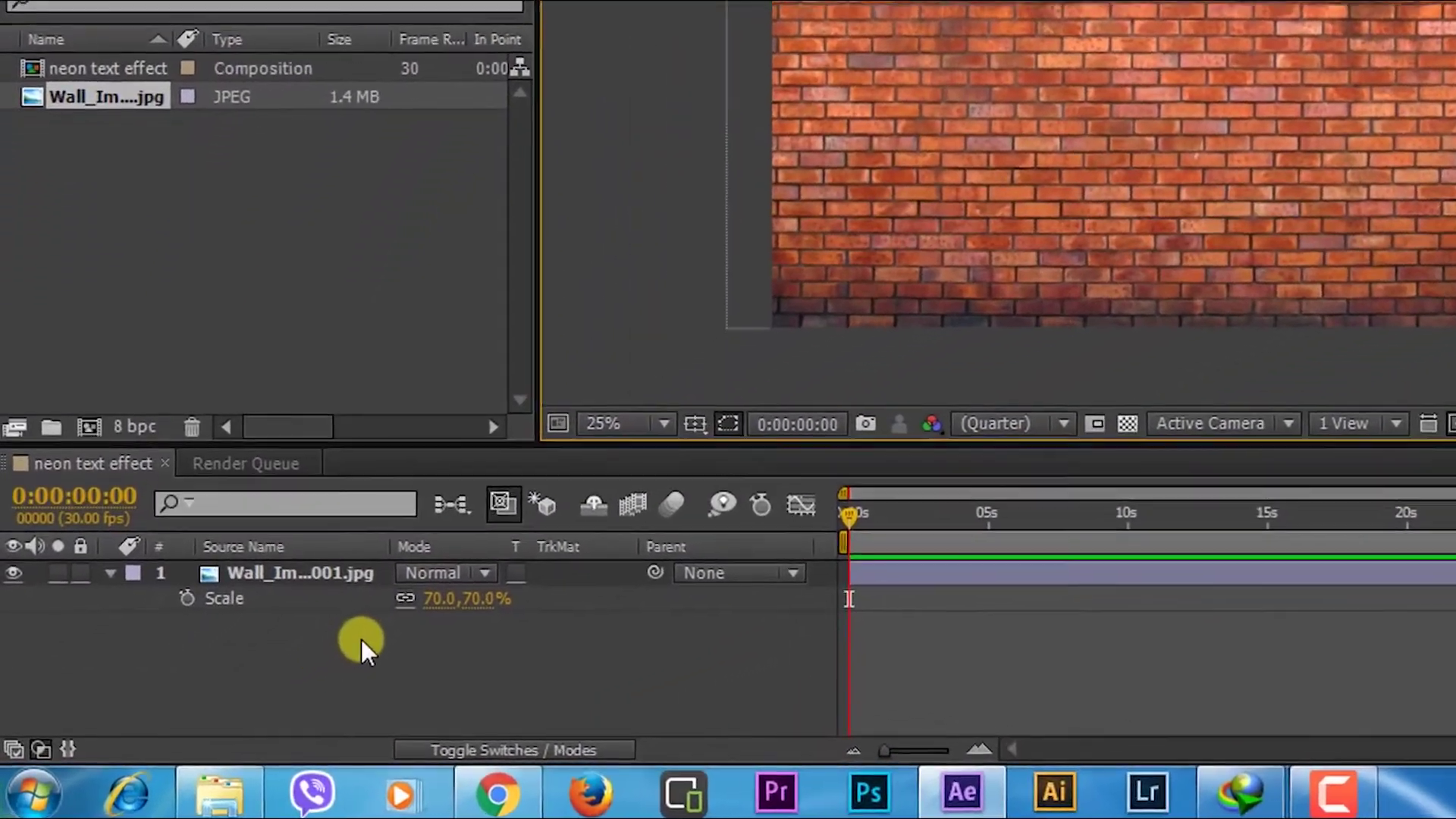
Add a black 1920×1080 solid layer named 'background' above the wall image
{"action": "right_click", "coordinate": [258, 690]}
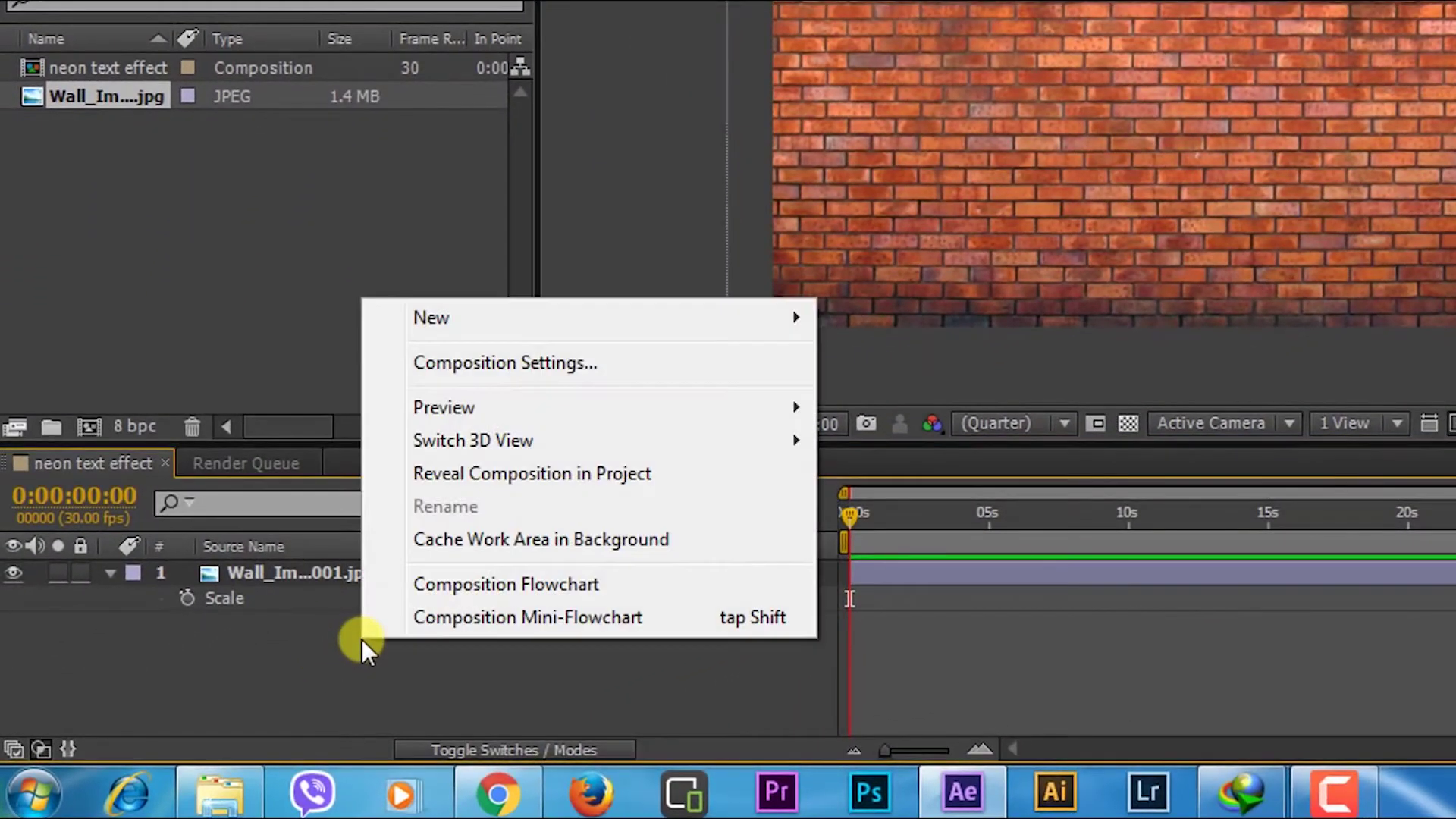
{"action": "mouse_move", "coordinate": [503, 314]}
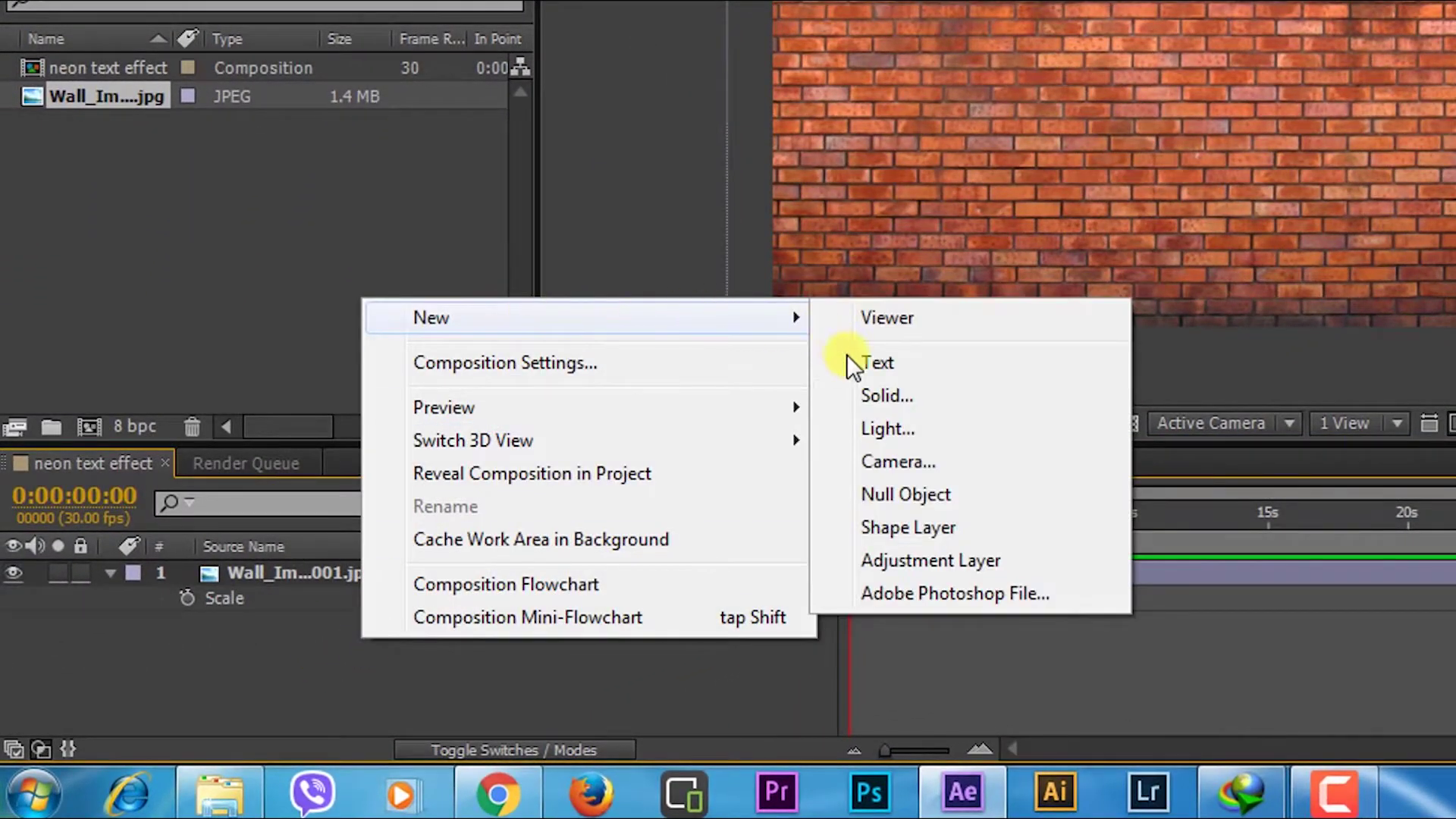
{"action": "left_click", "coordinate": [890, 394]}
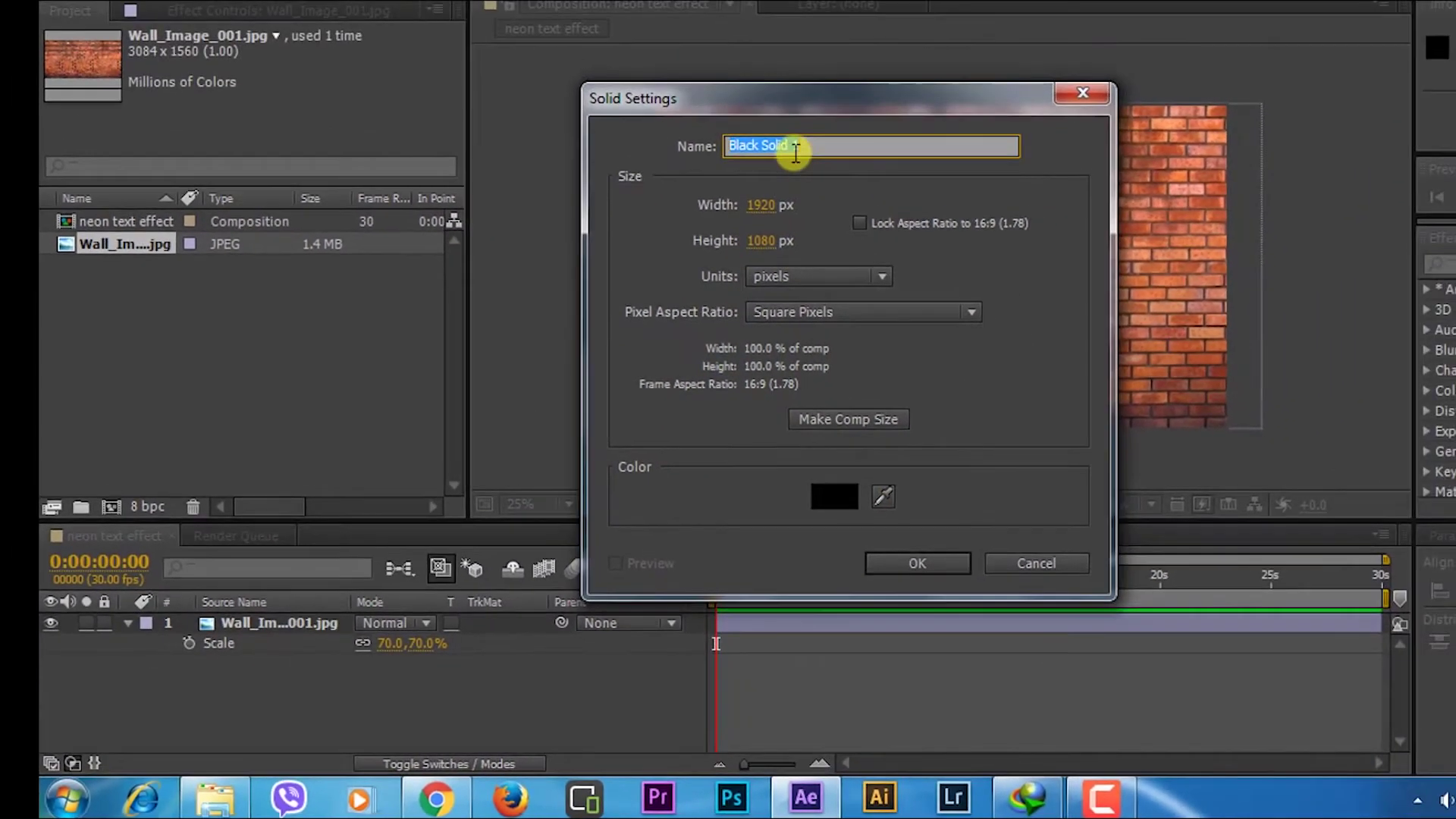
{"action": "type", "text": "background"}
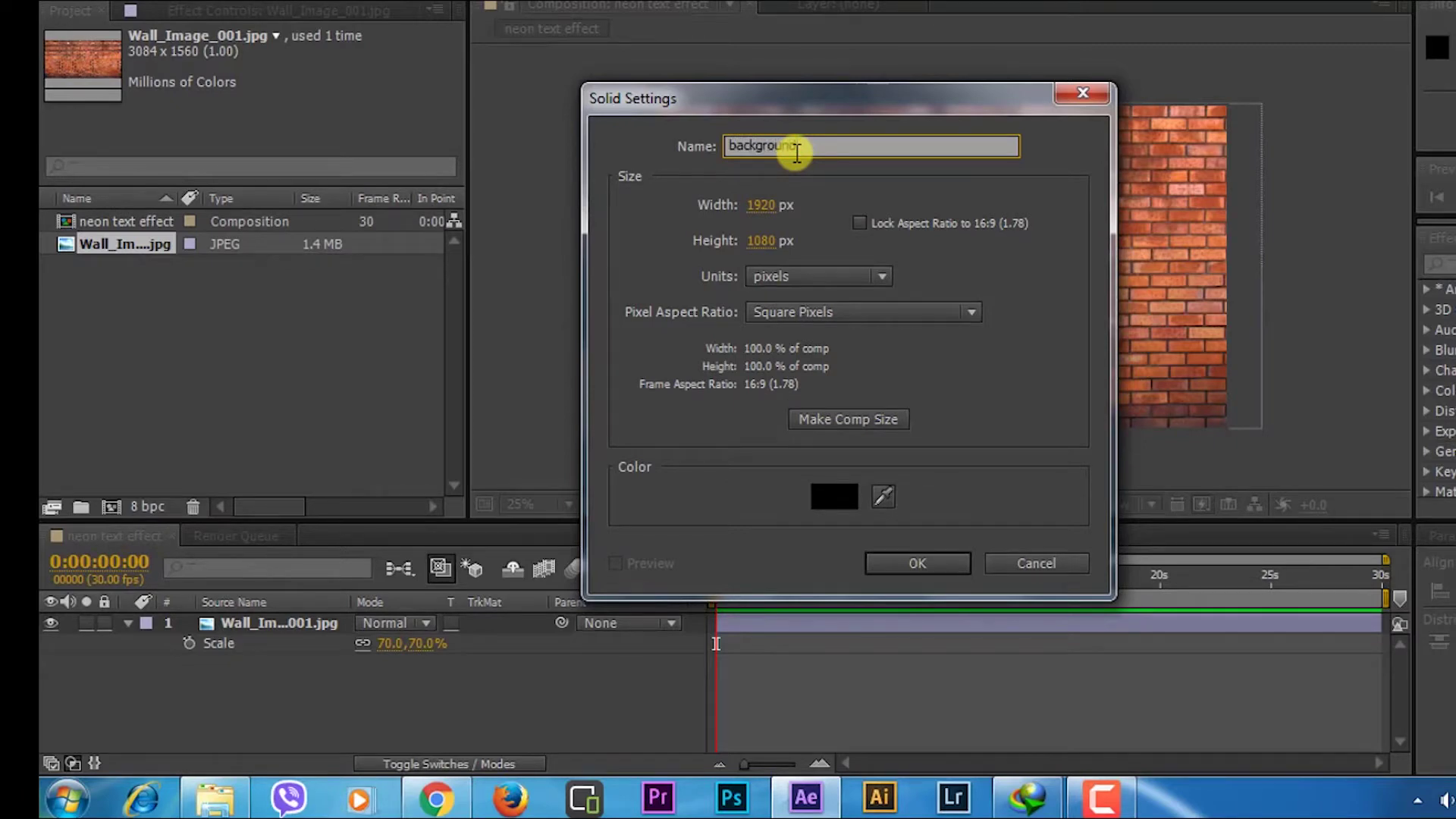
{"action": "left_click", "coordinate": [899, 562]}
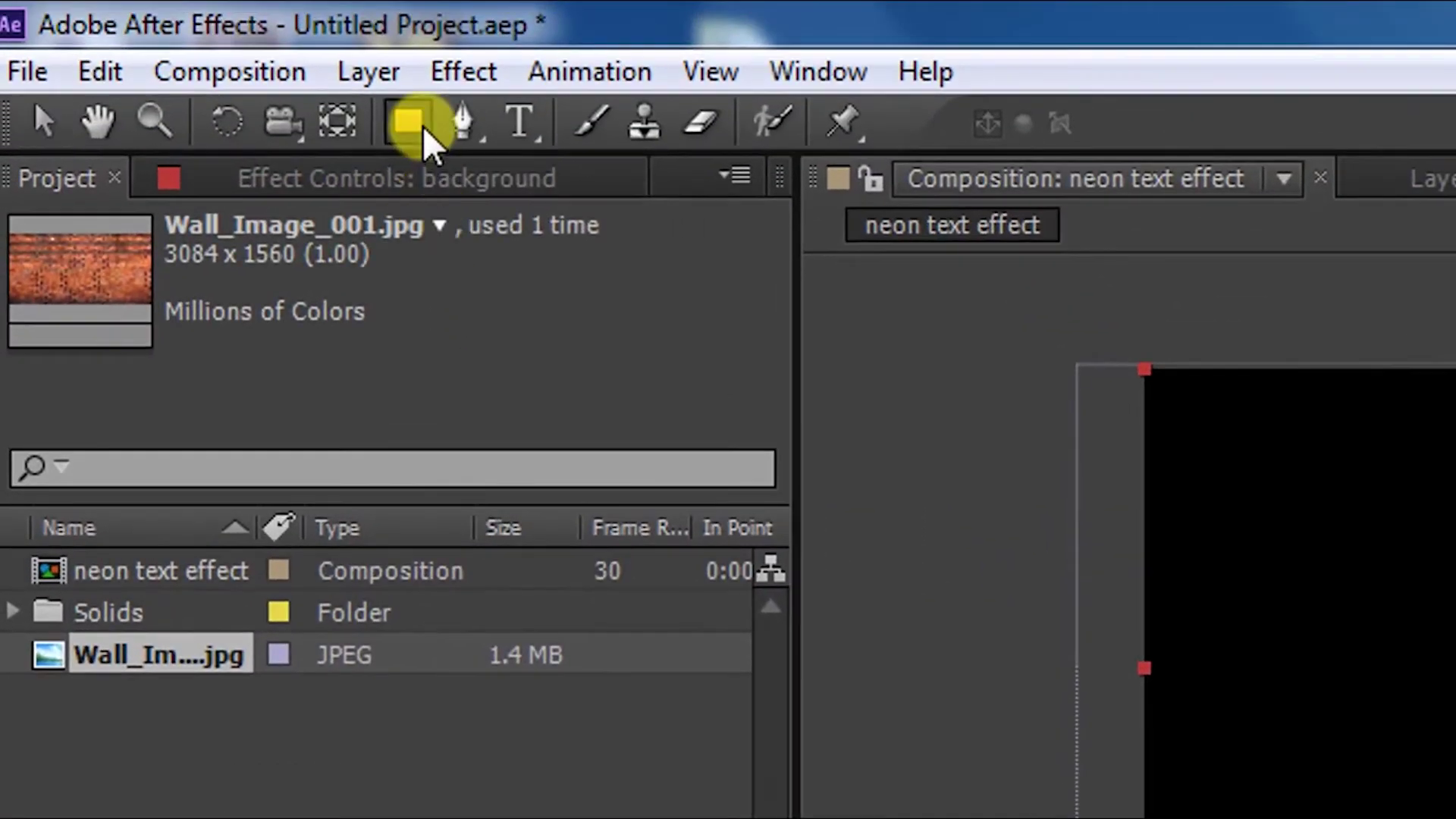
Give the background solid a fitted ellipse mask set to Subtract with 600 px feather
{"action": "left_click", "coordinate": [413, 125]}
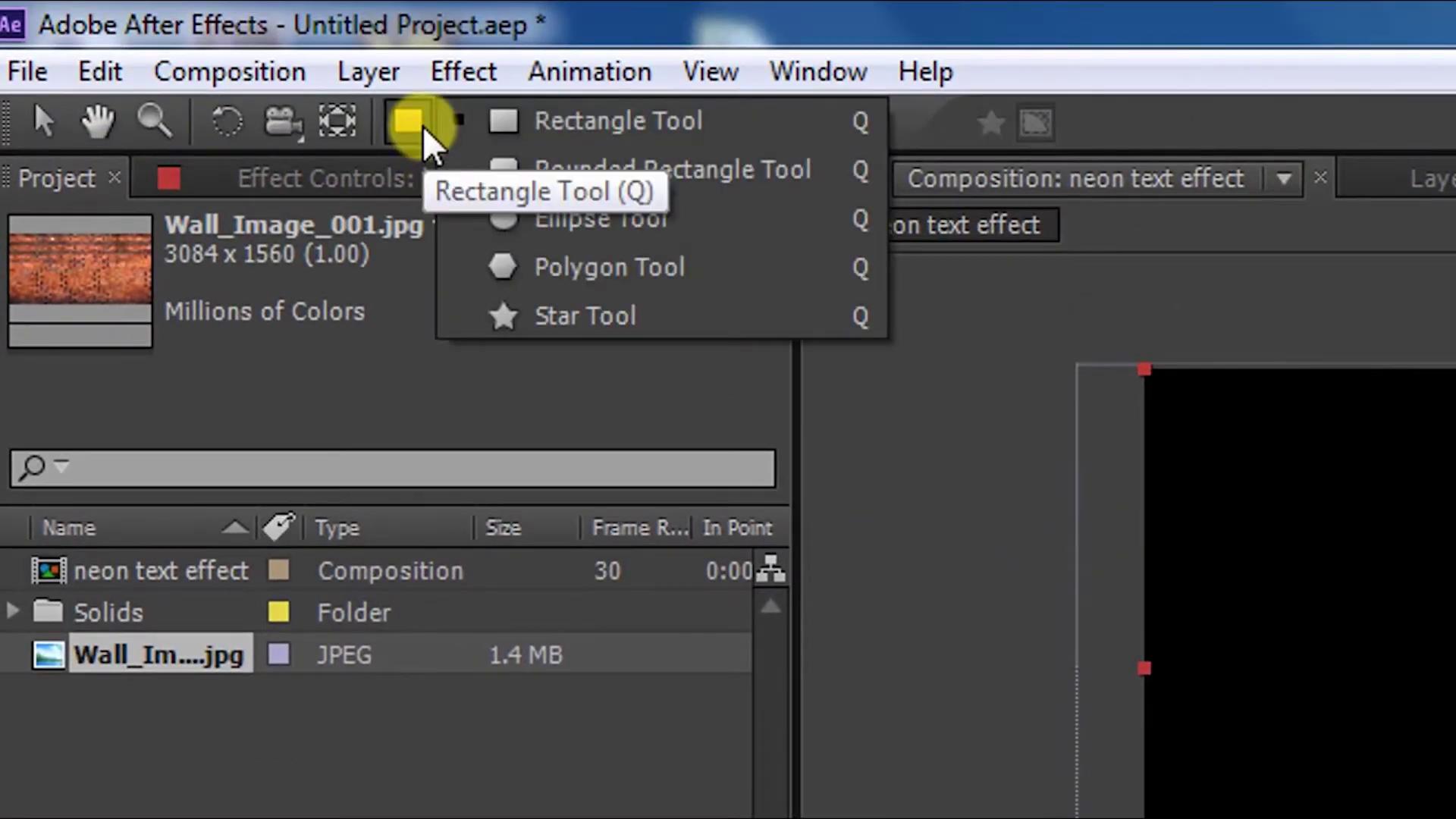
{"action": "left_click", "coordinate": [509, 223]}
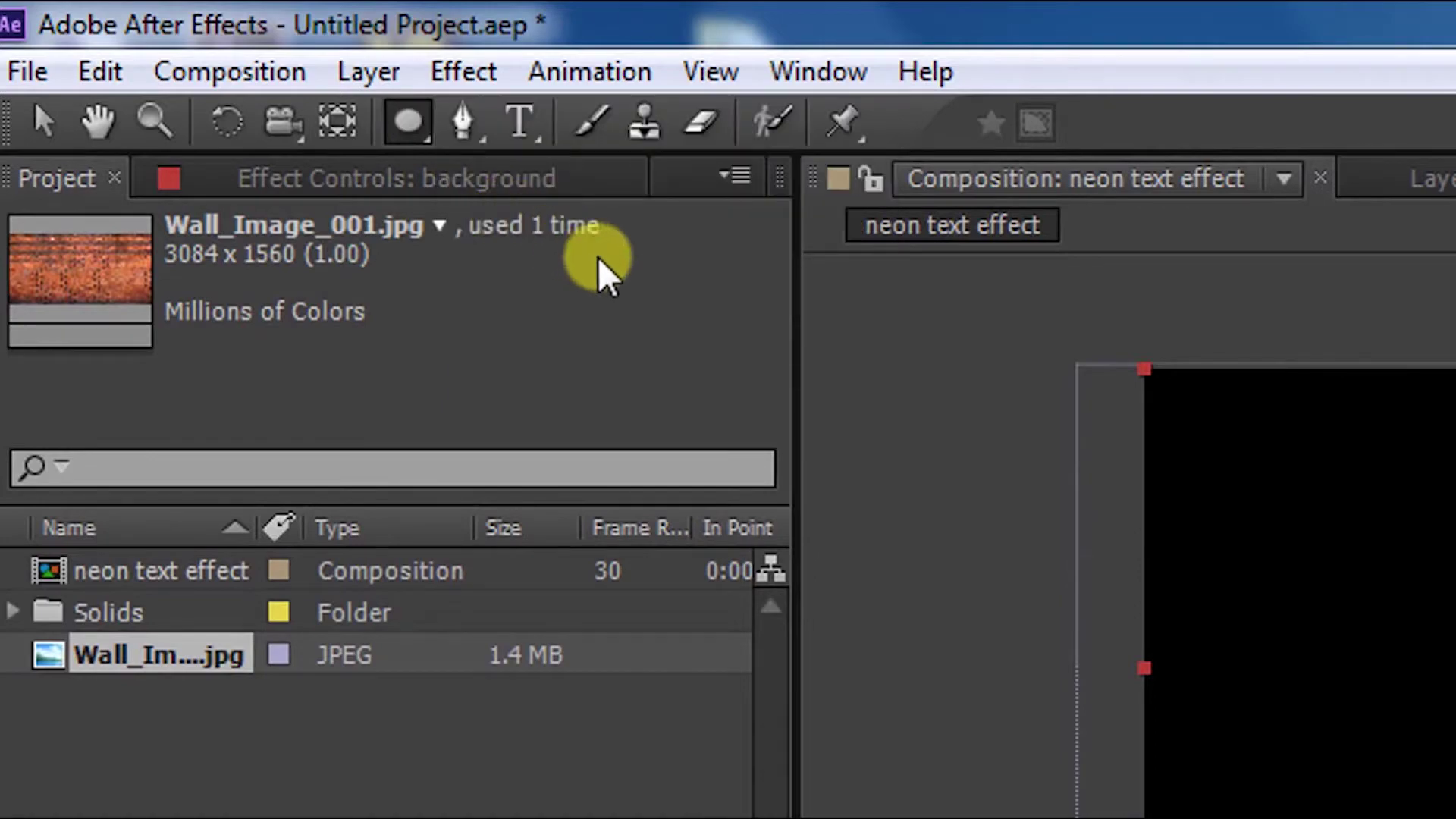
{"action": "double_click", "coordinate": [407, 123]}
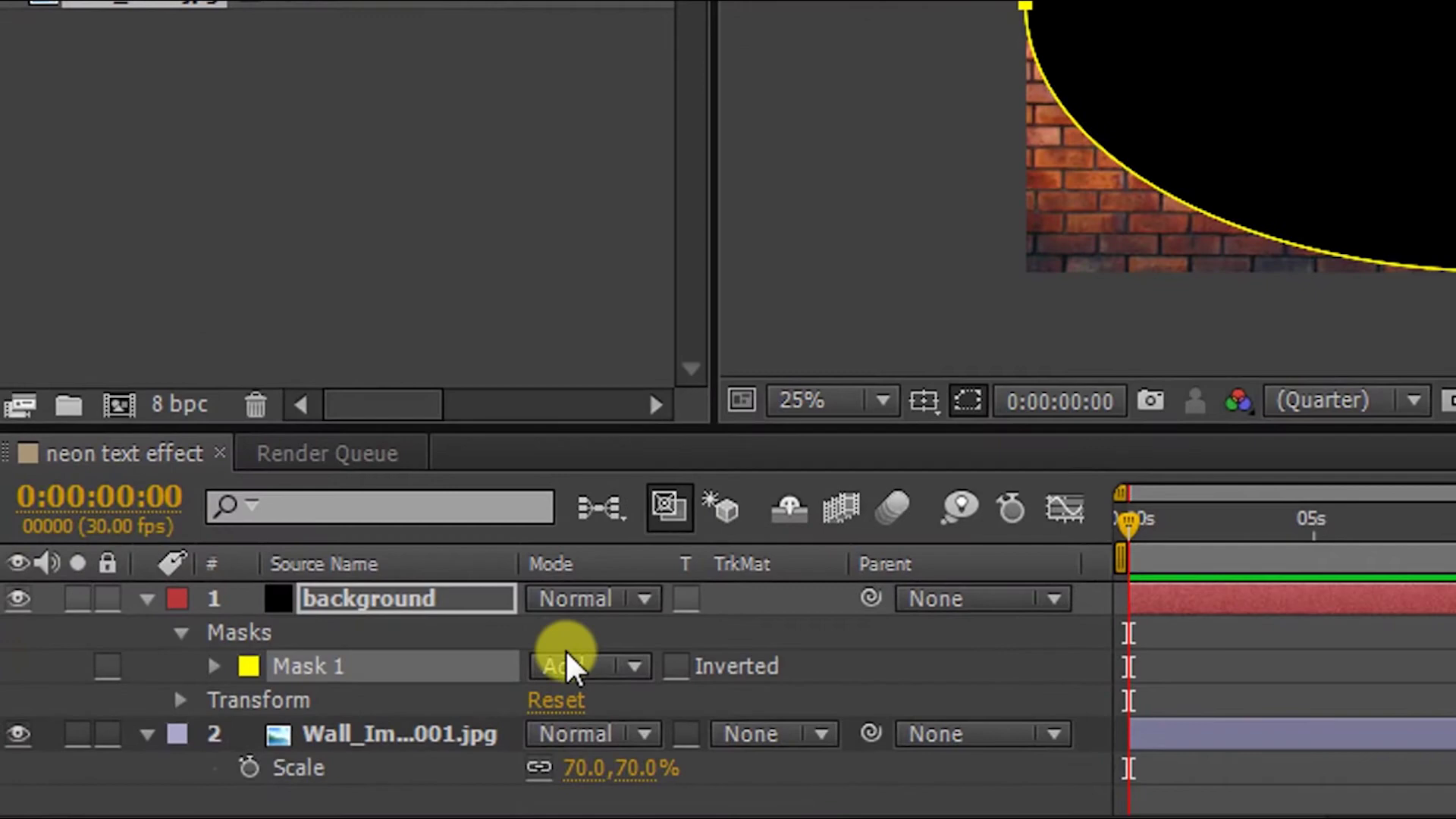
{"action": "left_click", "coordinate": [566, 653]}
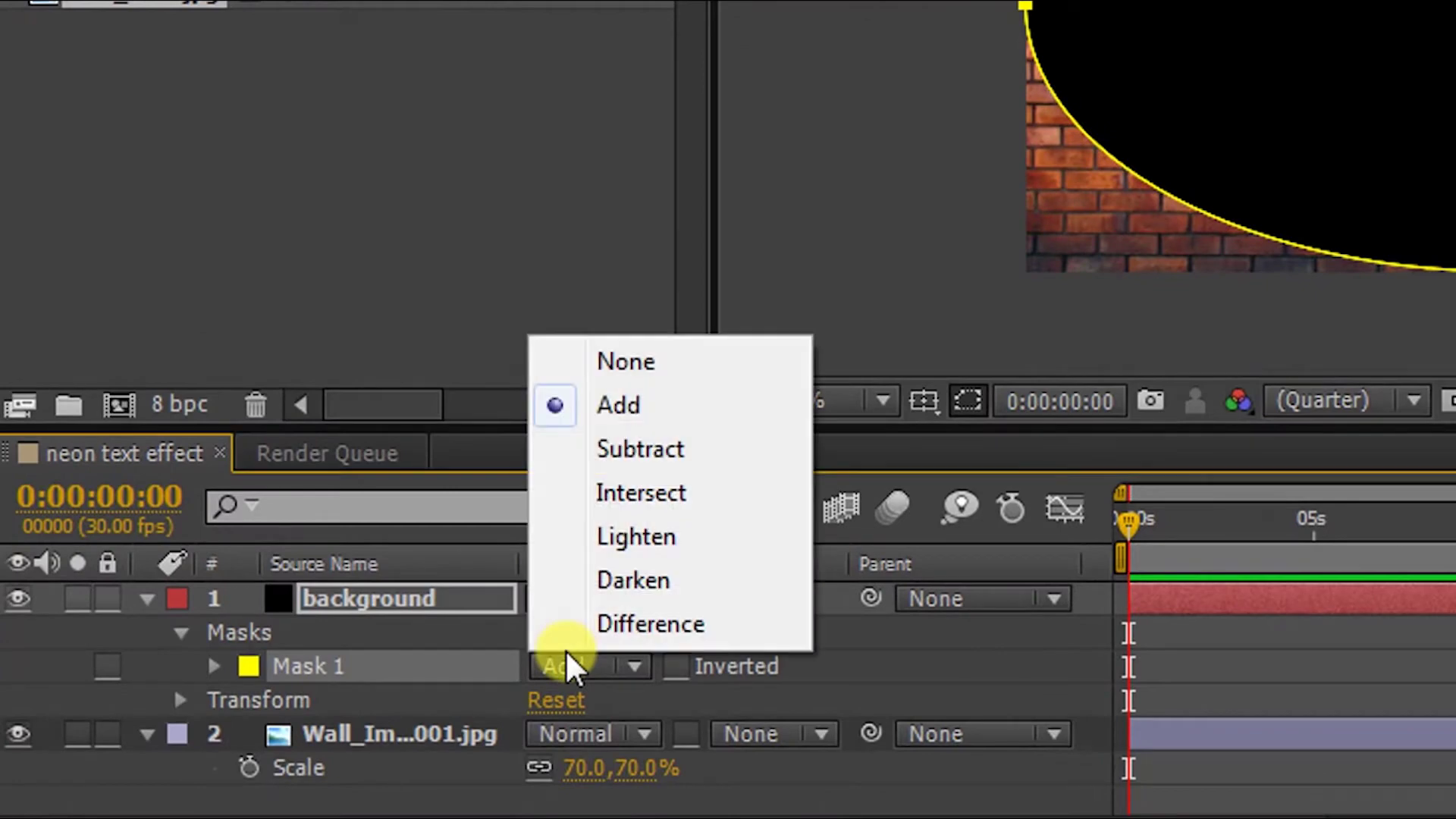
{"action": "left_click", "coordinate": [657, 451]}
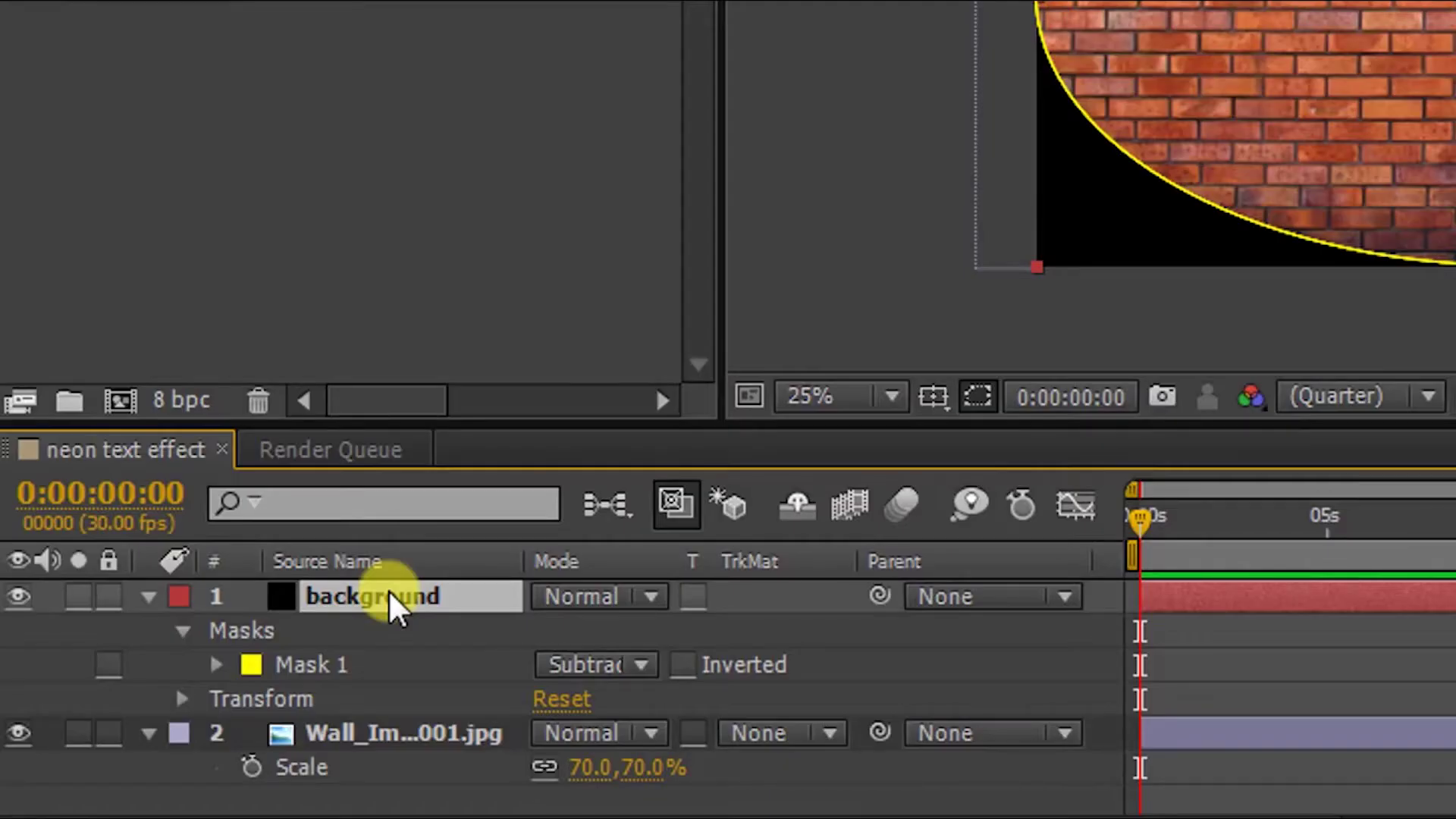
{"action": "key", "text": "f"}
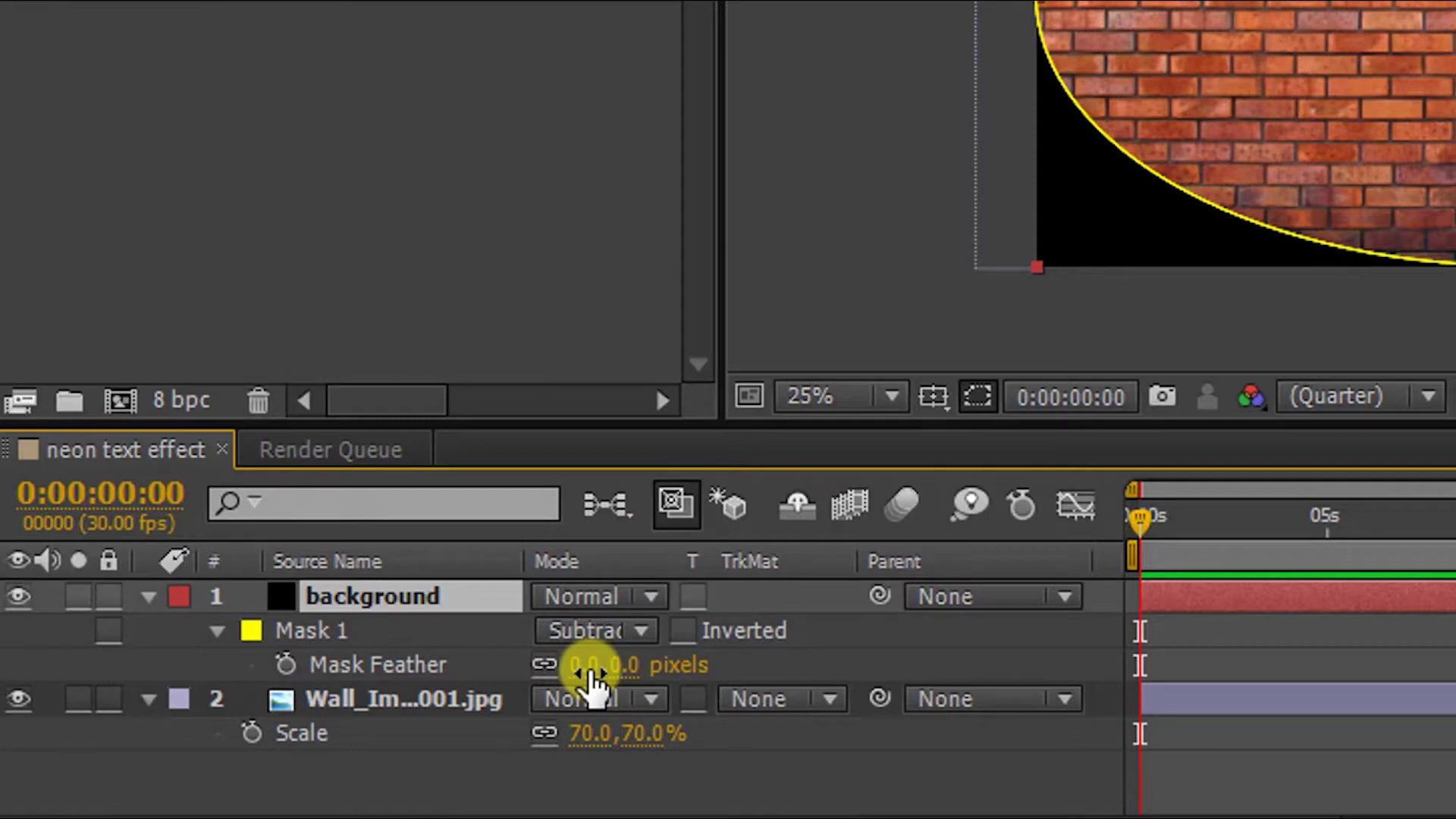
{"action": "left_click_drag", "start_coordinate": [591, 671], "coordinate": [1455, 629]}
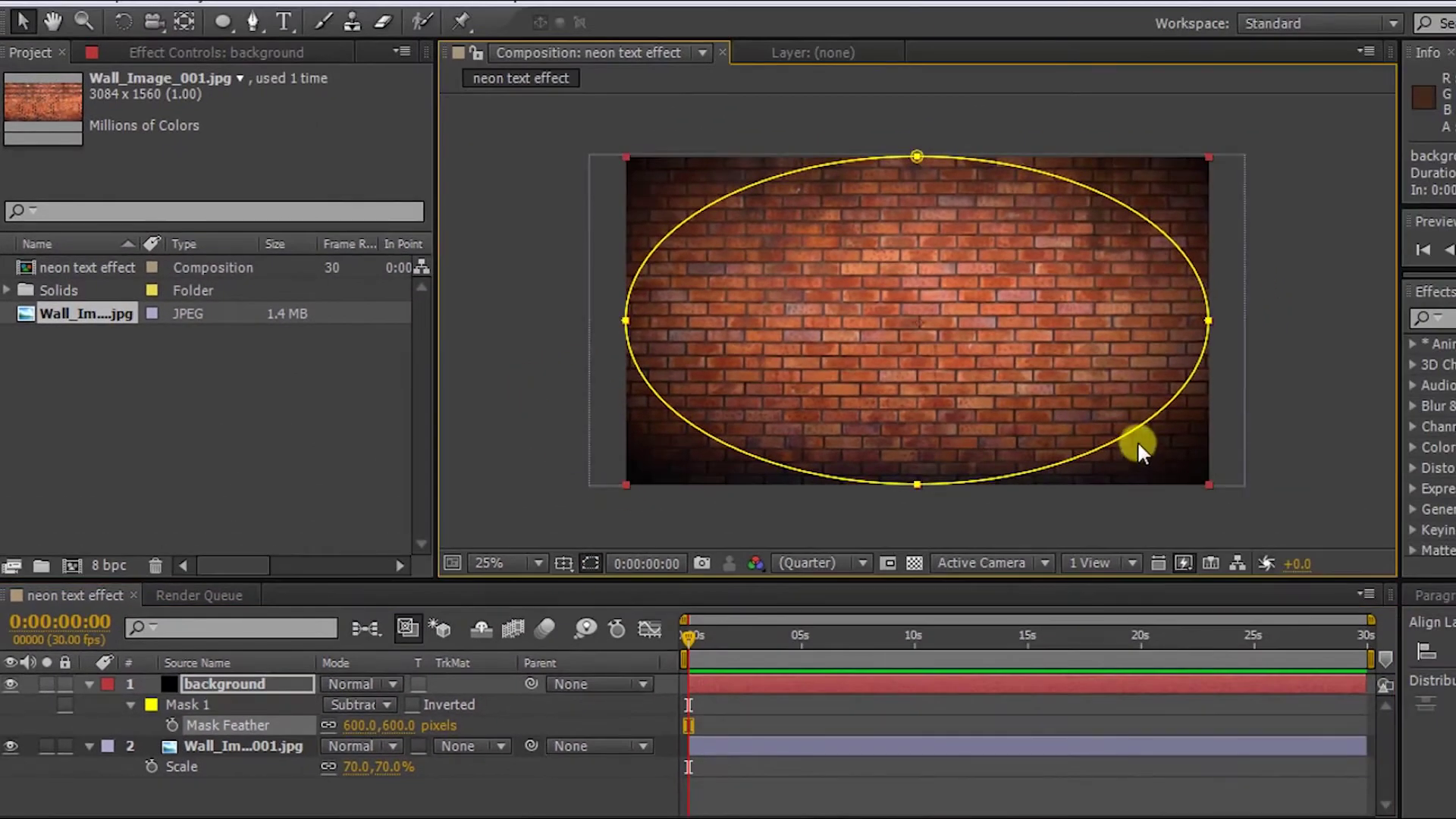
{"action": "left_click", "coordinate": [1309, 398]}
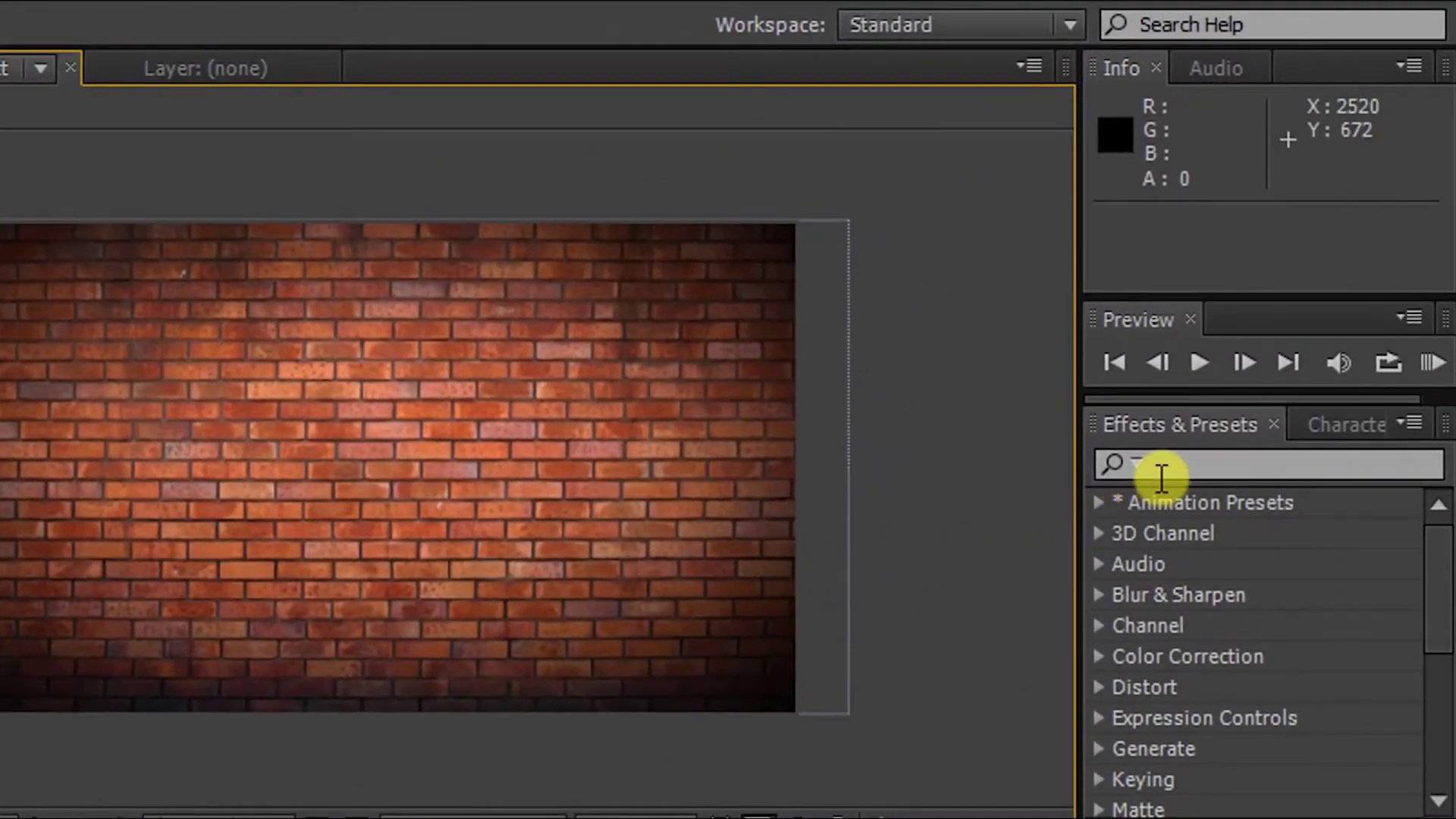
Apply Curves to the wall layer and pull the curve down to darken the bricks
{"action": "left_click", "coordinate": [1169, 469]}
{"action": "type", "text": "curve"}
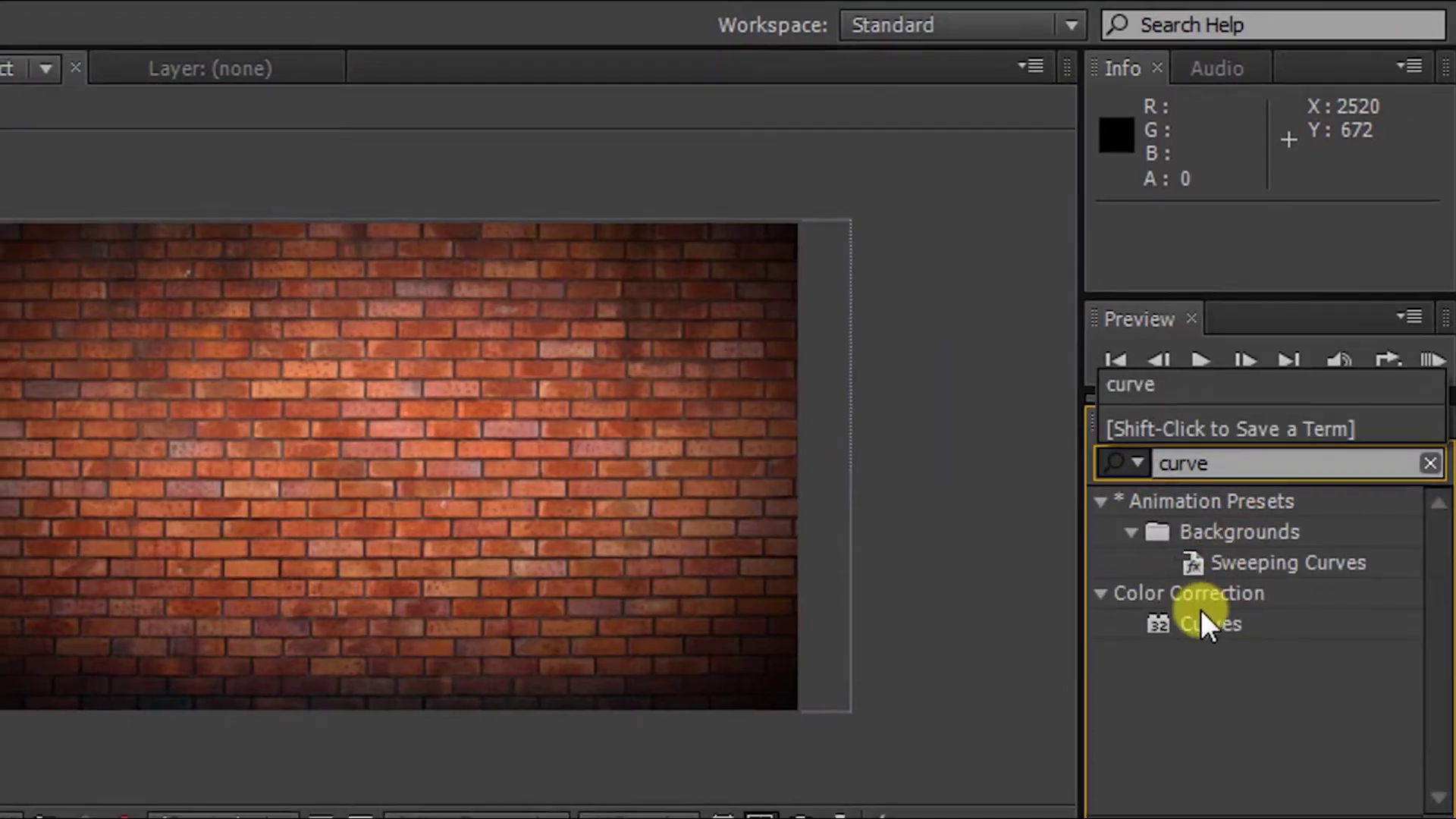
{"action": "left_click_drag", "start_coordinate": [1206, 625], "coordinate": [640, 648]}
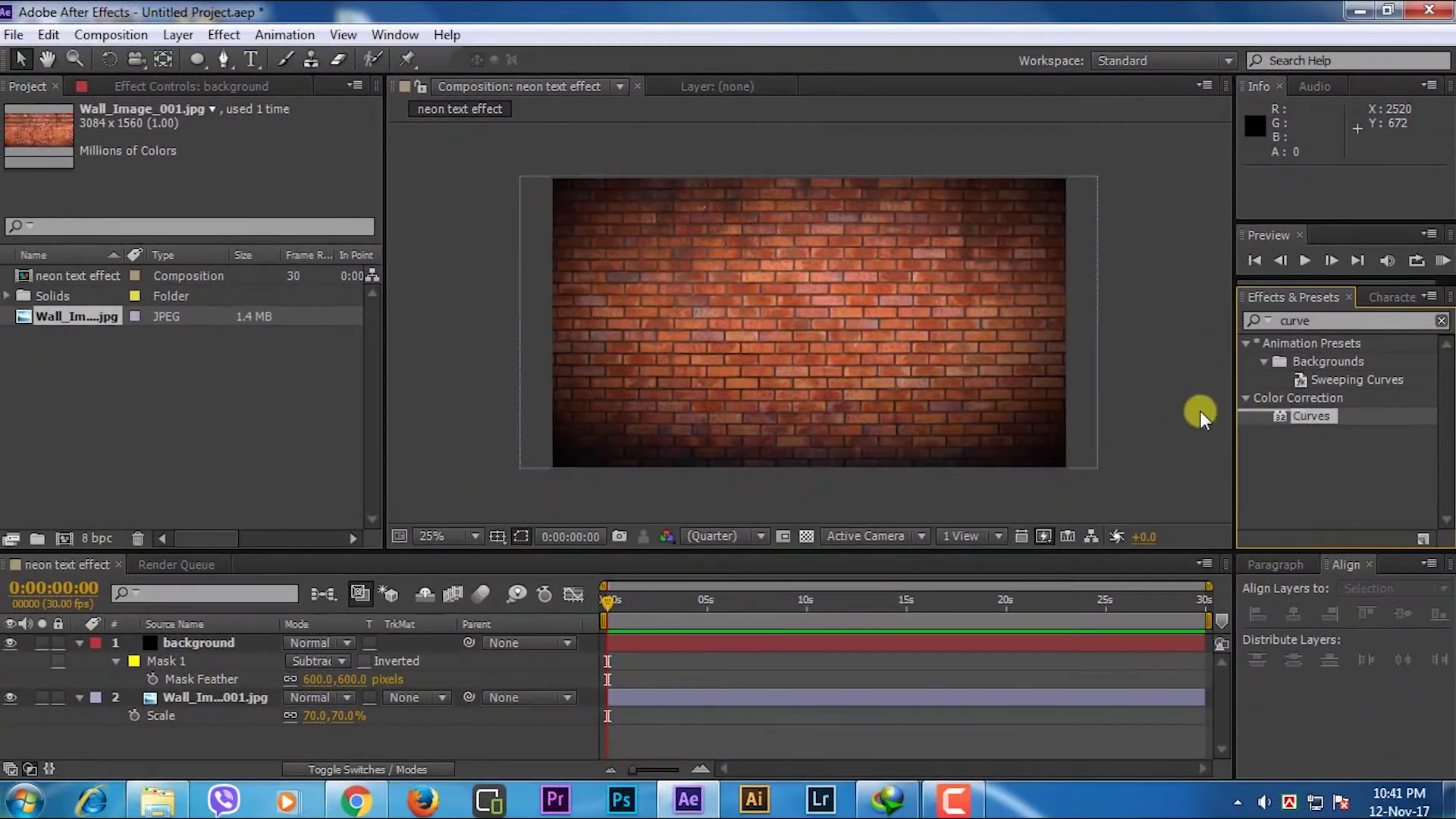
{"action": "left_click_drag", "start_coordinate": [1322, 411], "coordinate": [229, 701]}
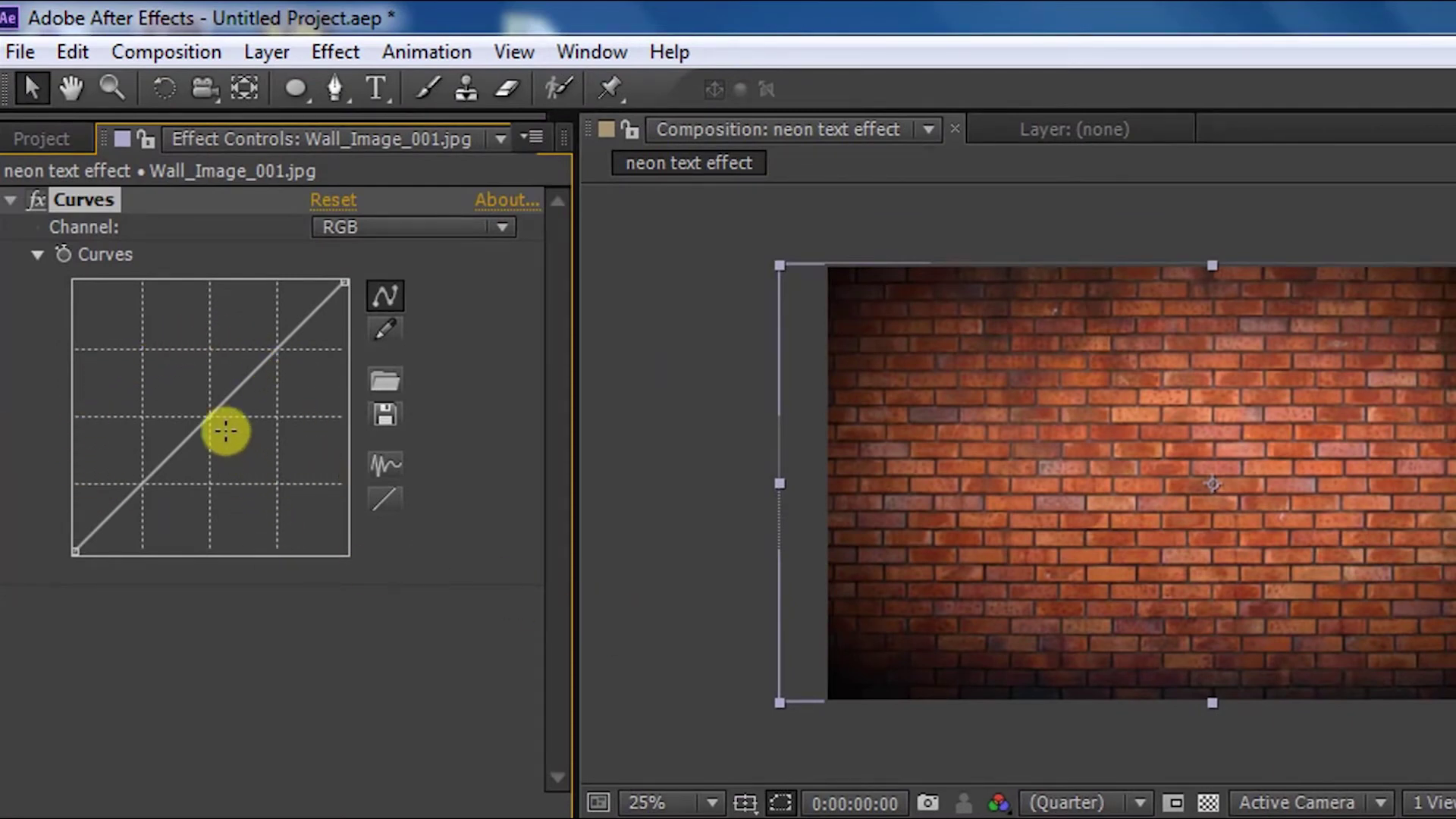
{"action": "left_click_drag", "start_coordinate": [214, 420], "coordinate": [274, 444]}
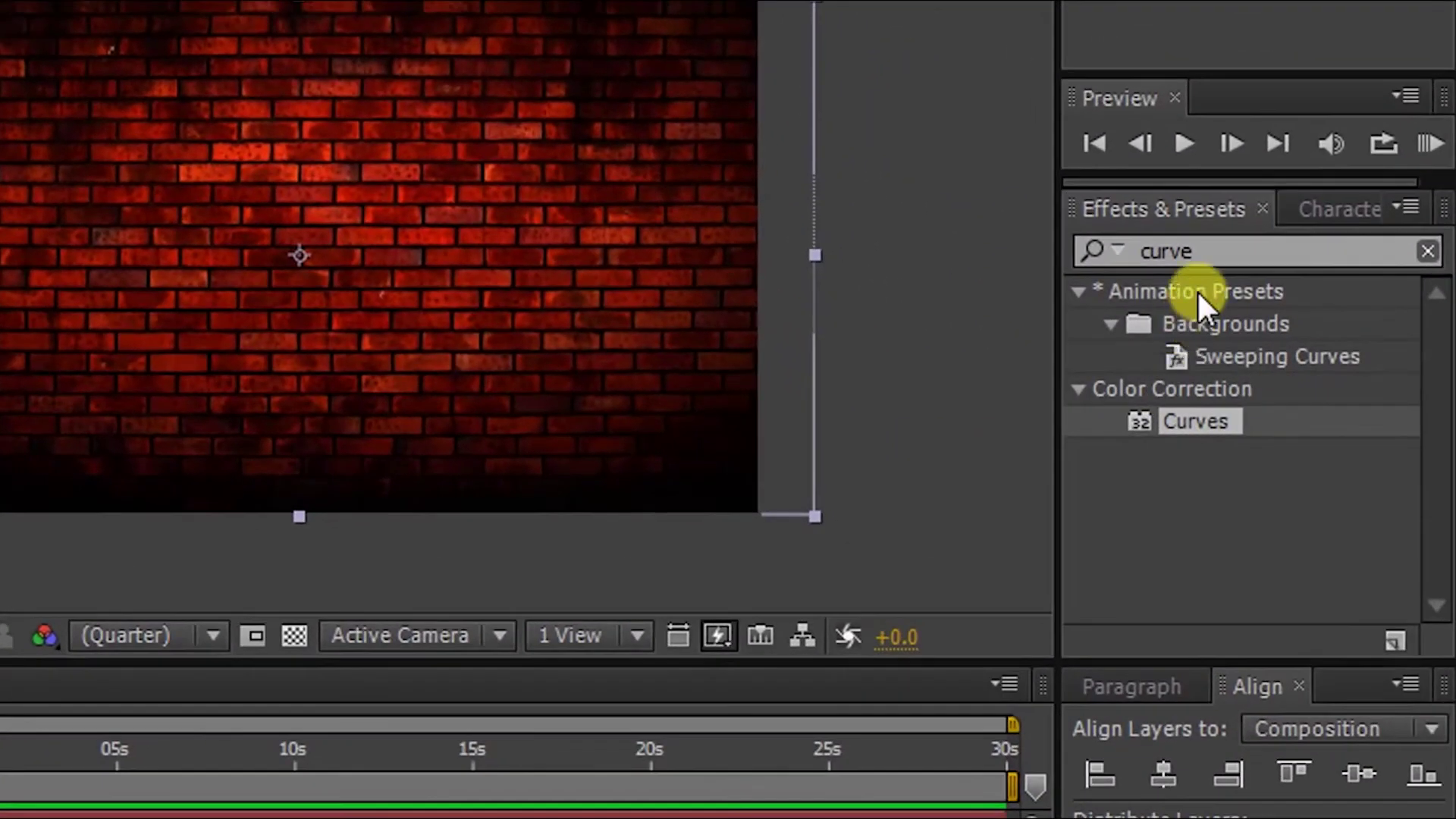
Search the effects list for Tint and drag it toward the wall layer
{"action": "double_click", "coordinate": [1234, 269]}
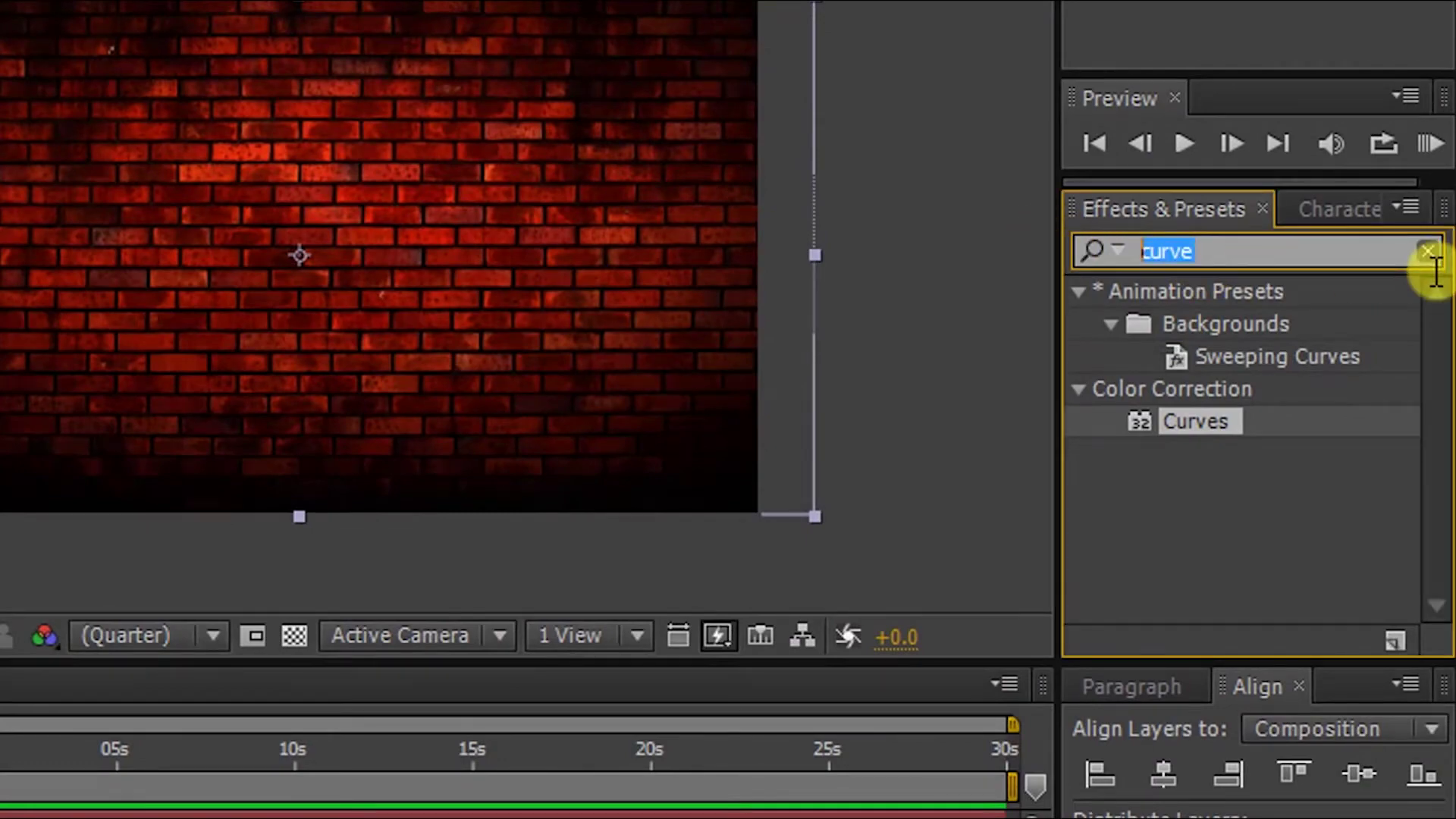
{"action": "type", "text": "tint"}
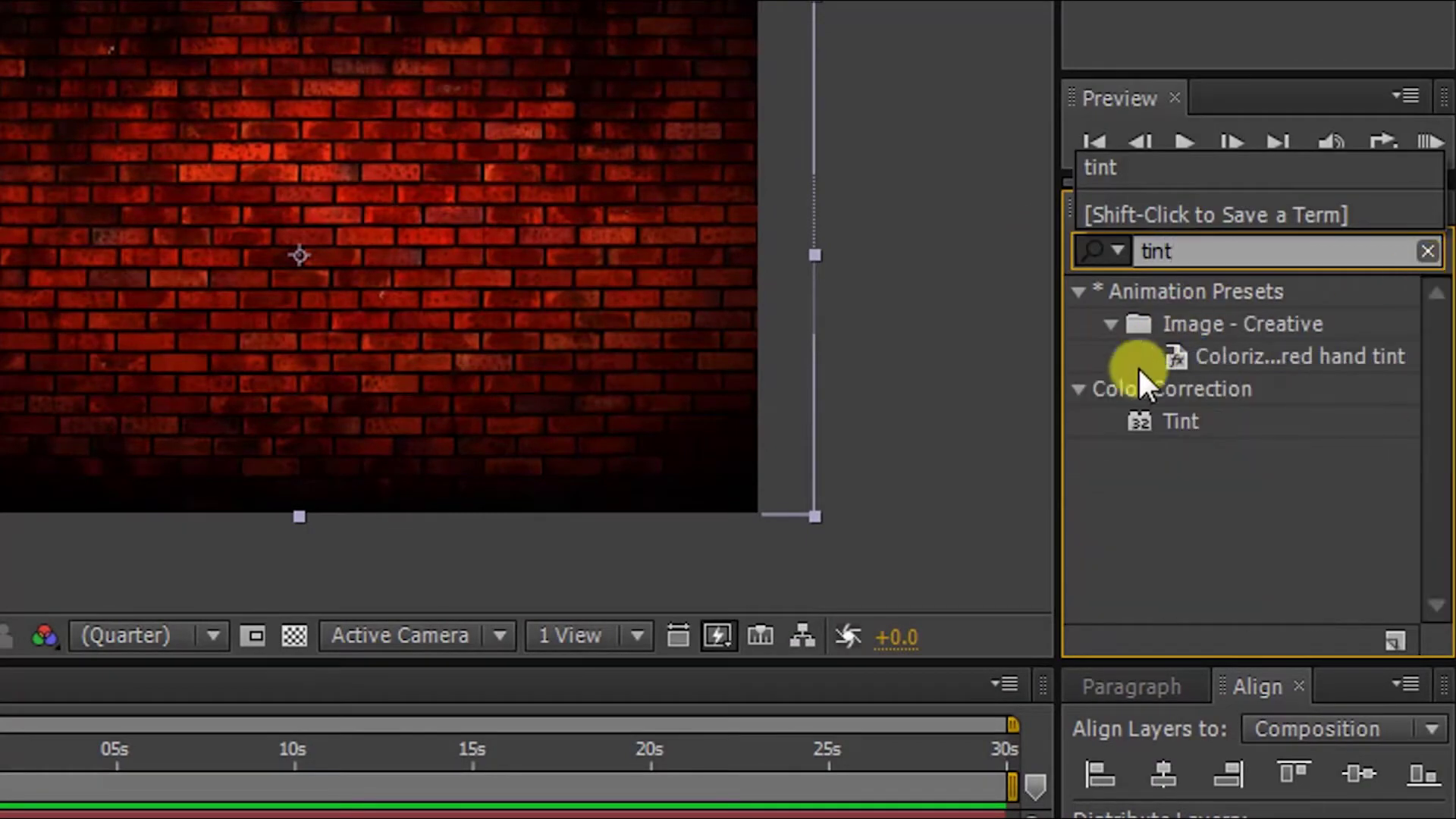
{"action": "left_click_drag", "start_coordinate": [1153, 421], "coordinate": [329, 670]}
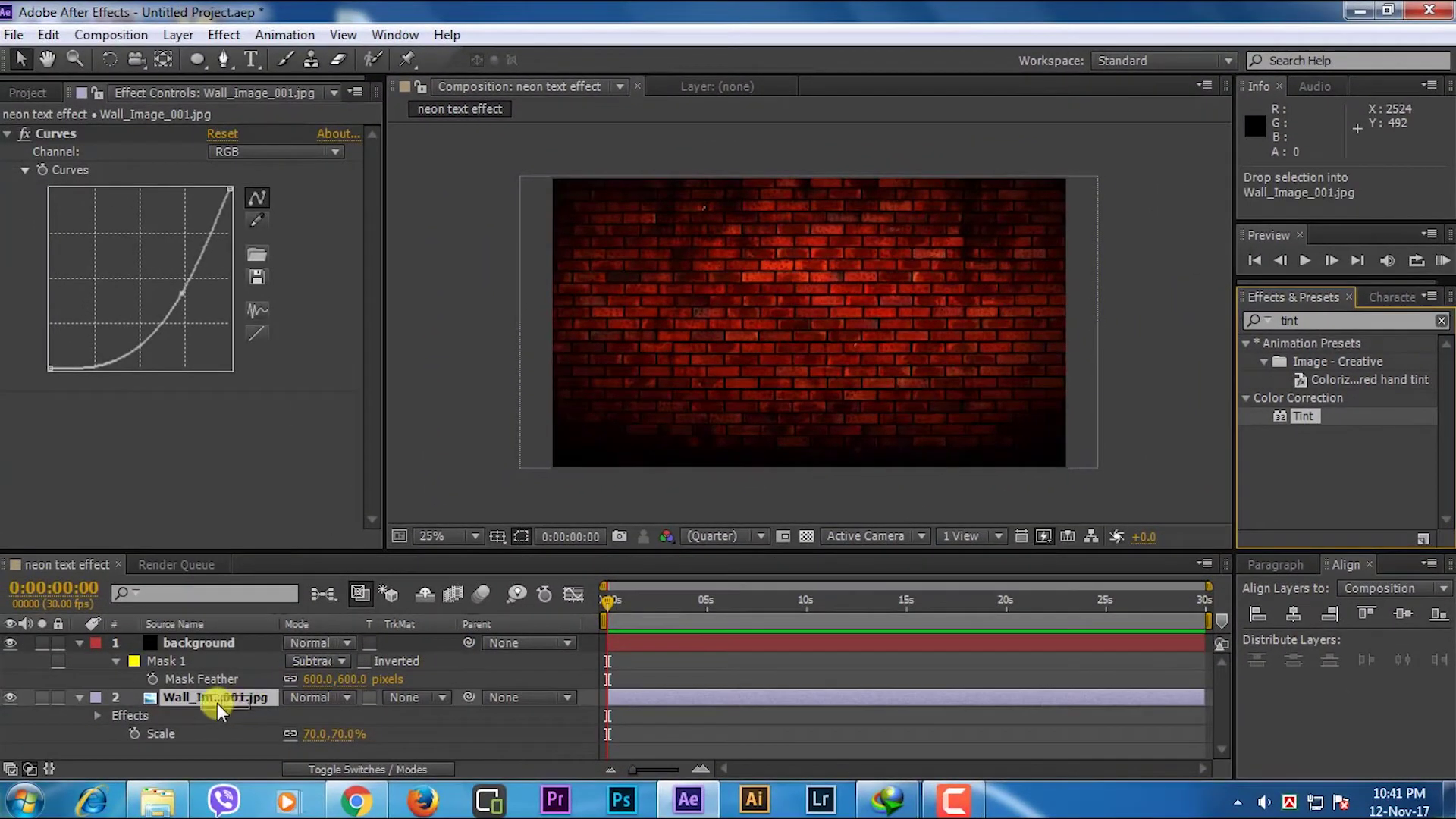
Apply Tint to the wall layer, mapping white to dark grey at 96% Amount to Tint
{"action": "left_click_drag", "start_coordinate": [329, 670], "coordinate": [217, 703]}
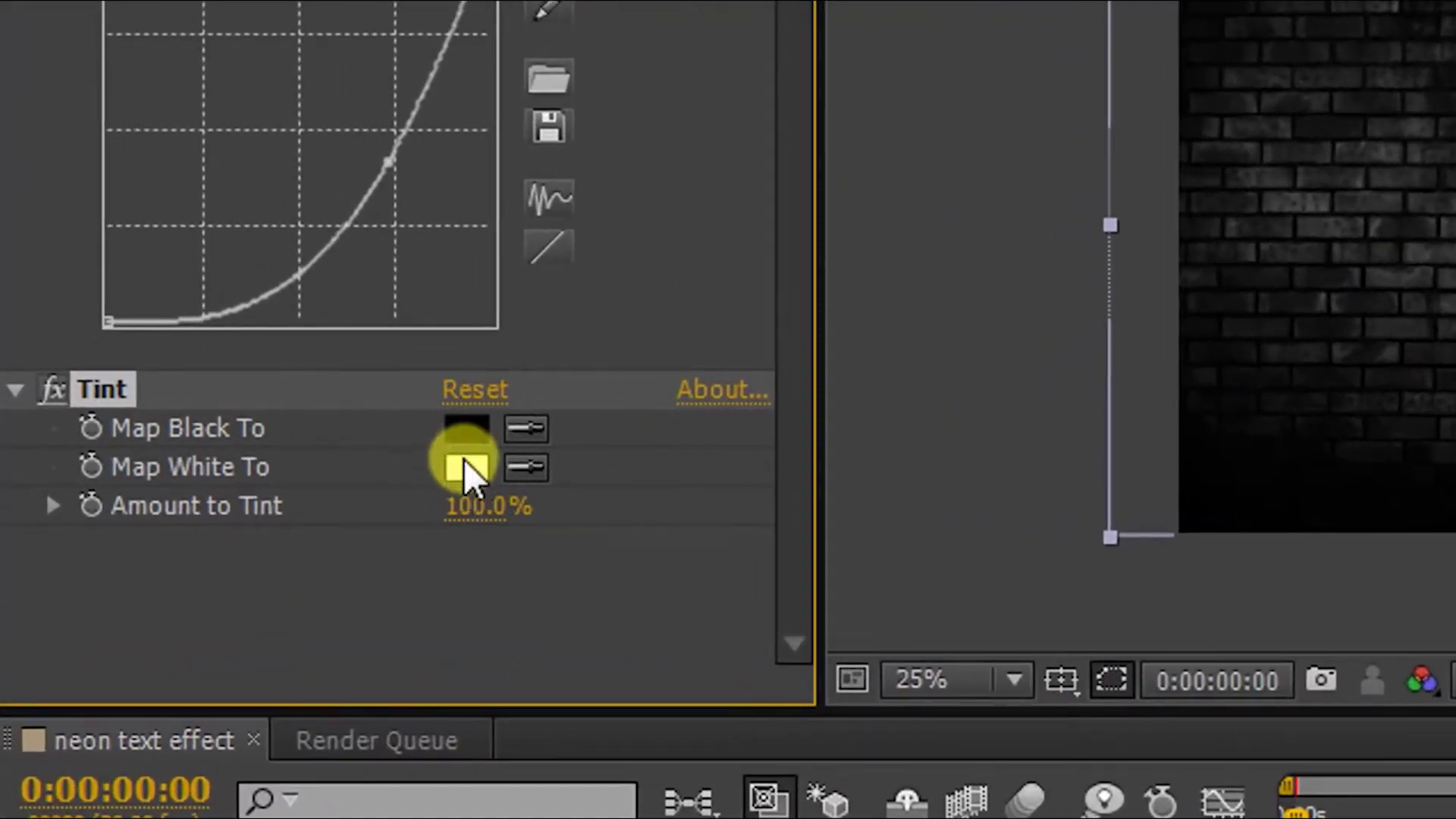
{"action": "left_click", "coordinate": [463, 460]}
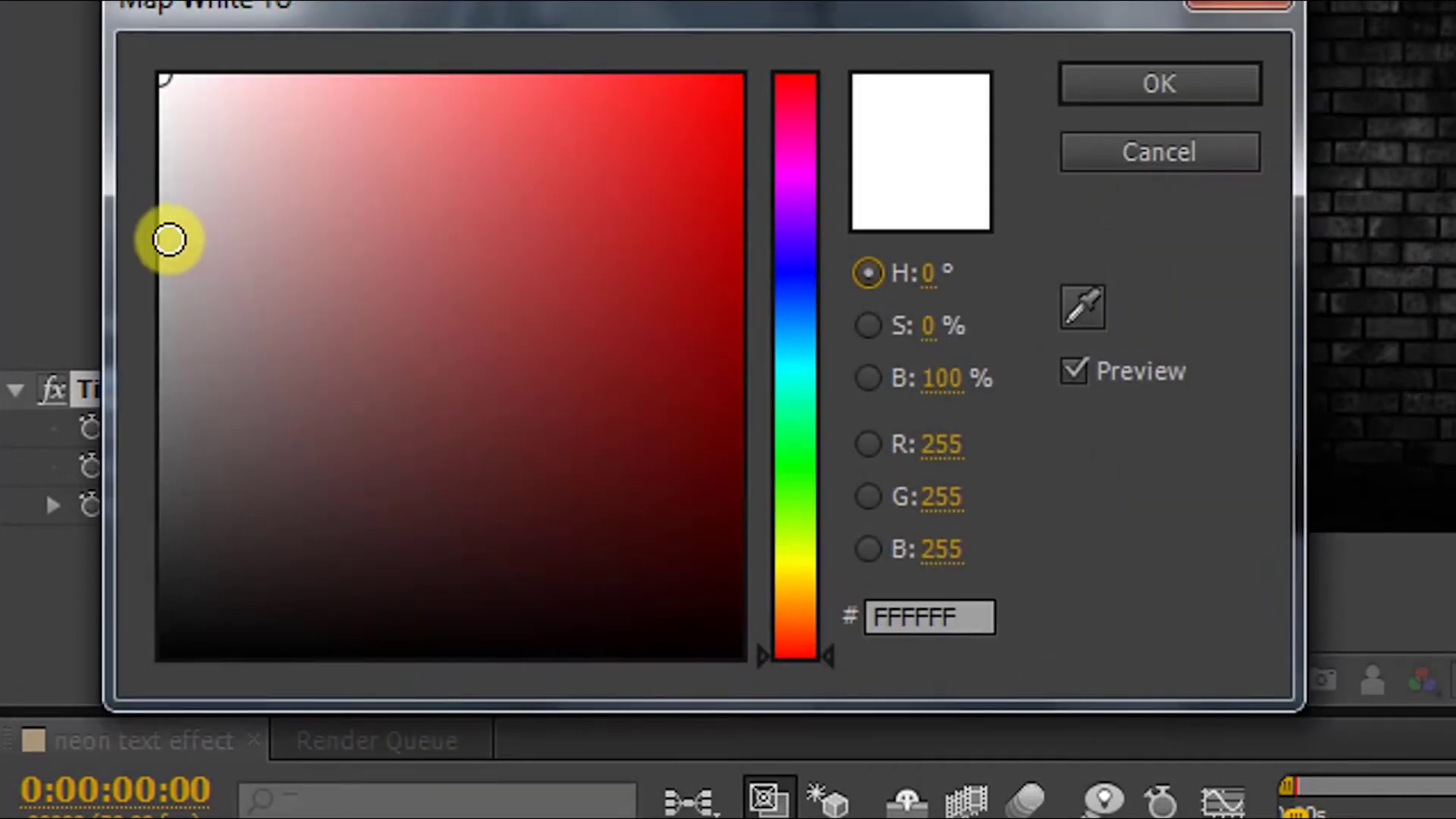
{"action": "left_click_drag", "start_coordinate": [168, 239], "coordinate": [159, 478]}
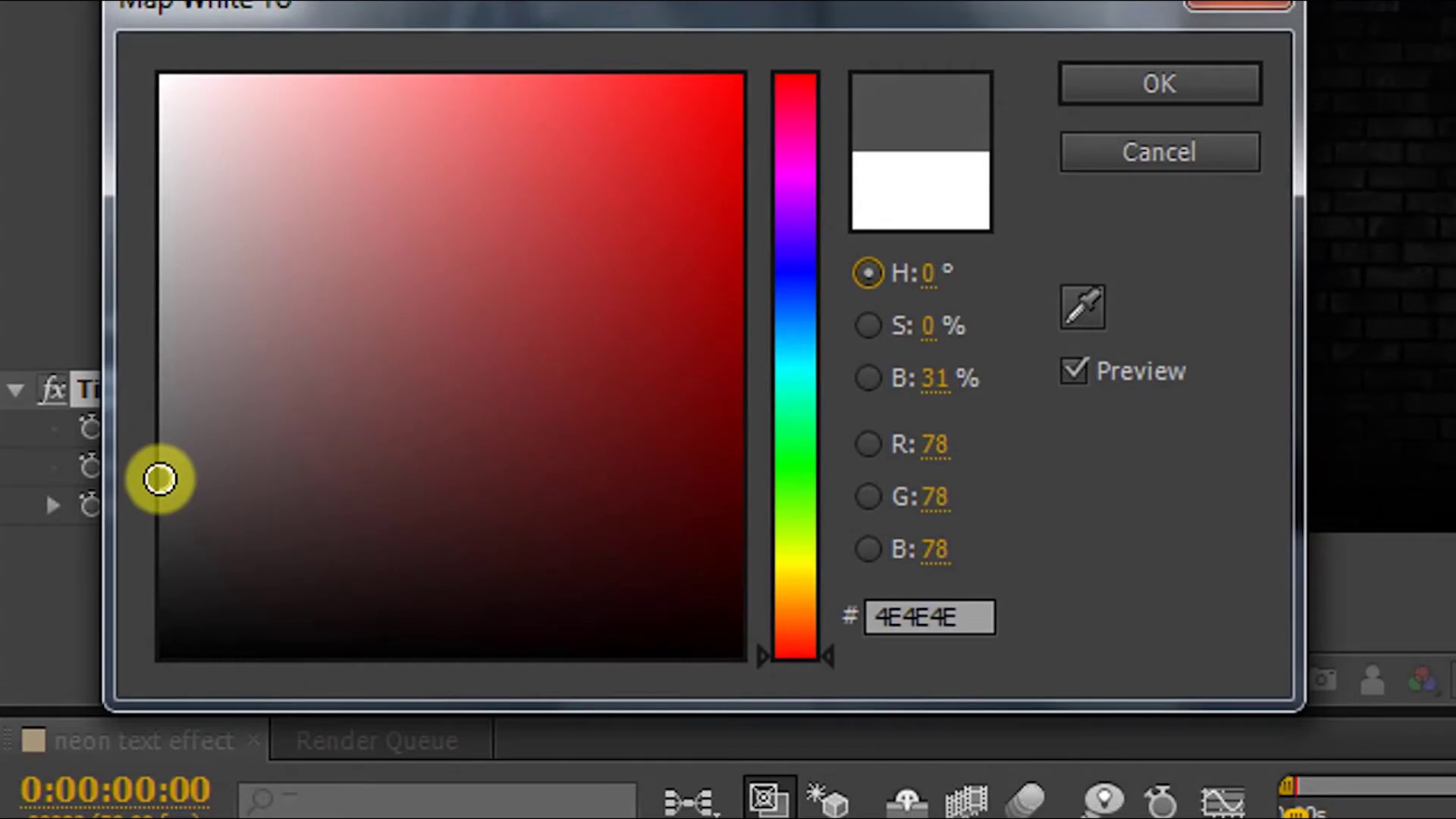
{"action": "left_click", "coordinate": [1160, 87]}
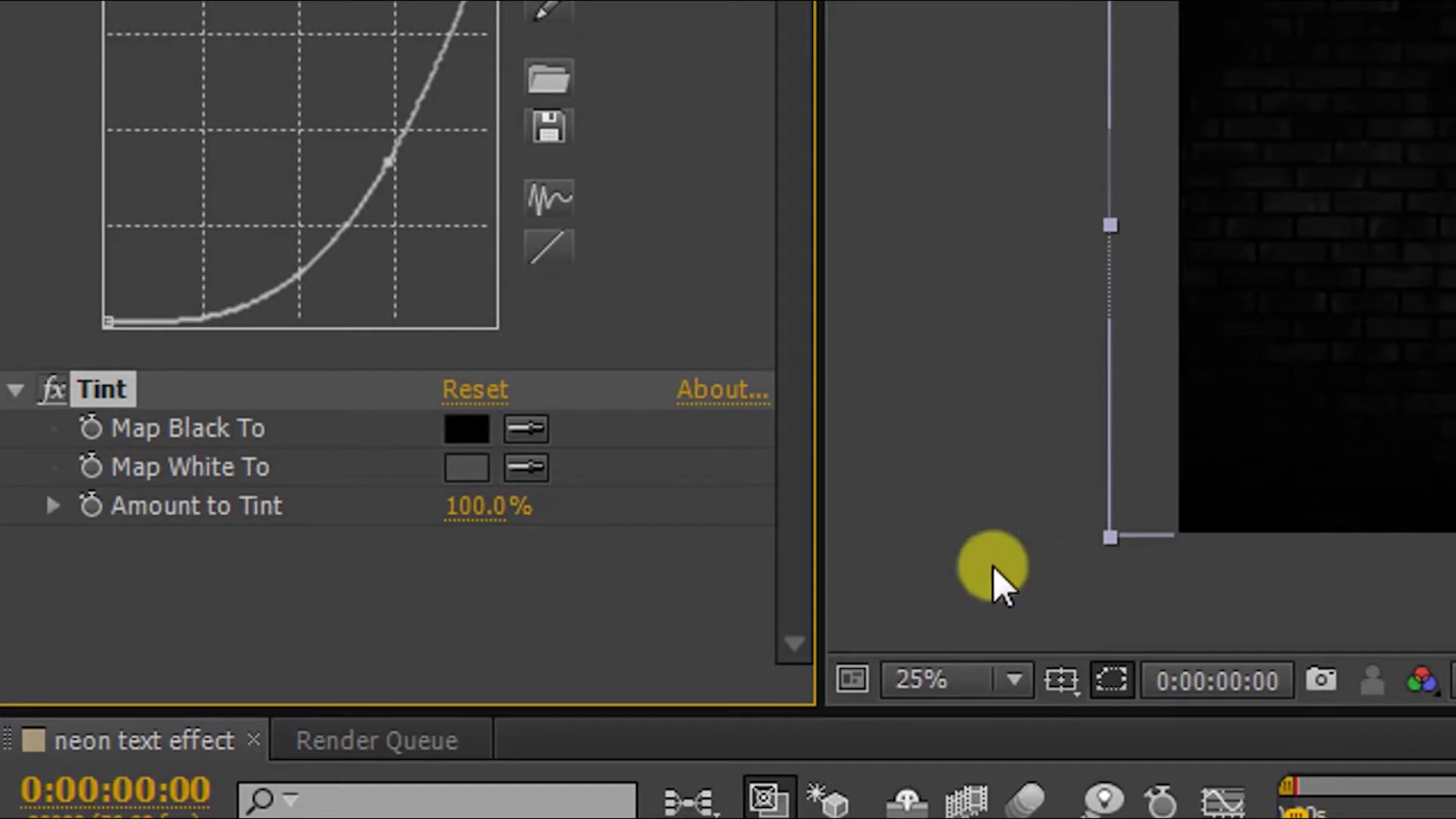
{"action": "mouse_move", "coordinate": [494, 512]}
{"action": "left_mouse_down"}
{"action": "mouse_move", "coordinate": [462, 517]}
{"action": "mouse_move", "coordinate": [504, 531]}
{"action": "left_mouse_up"}
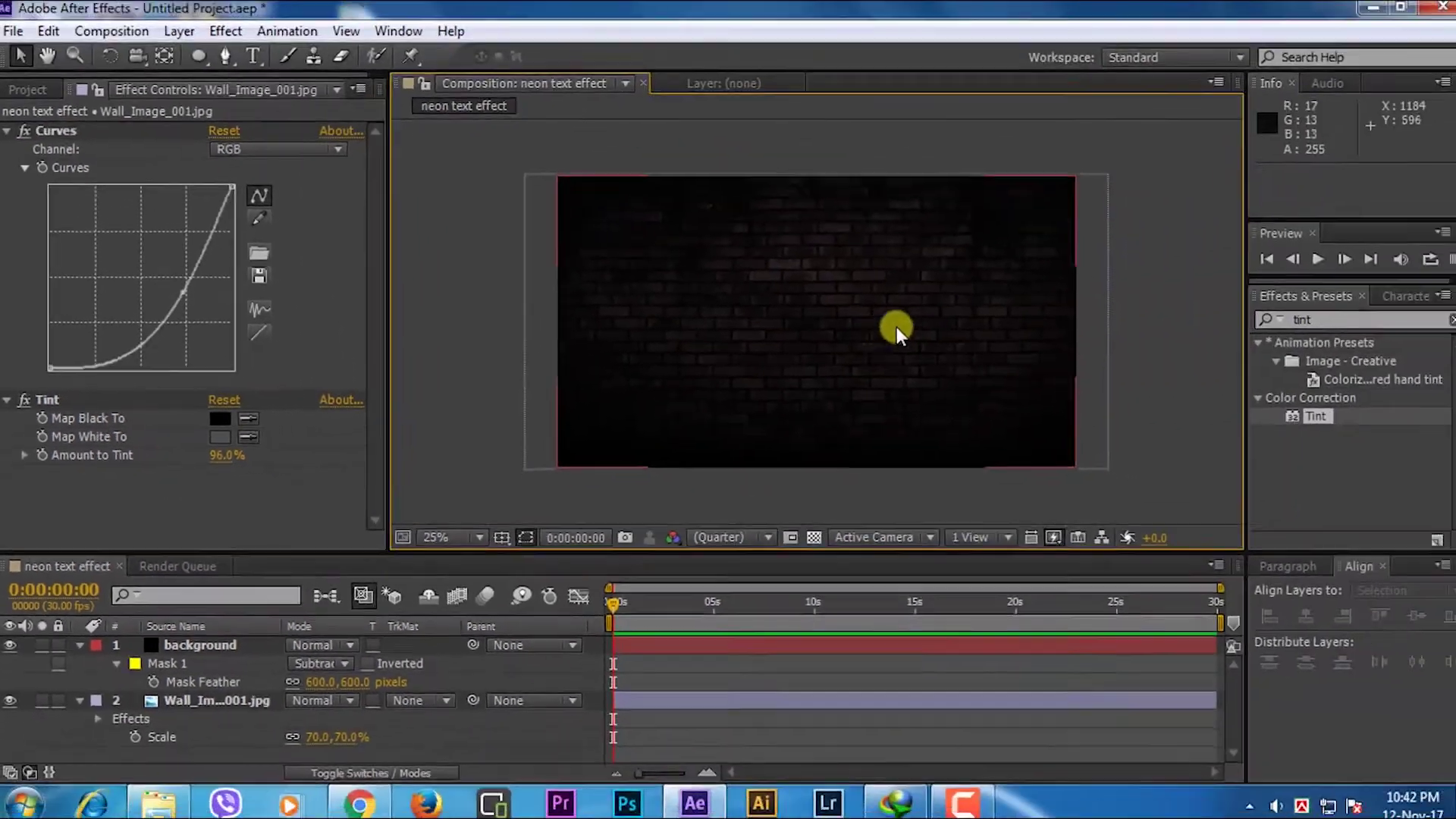
{"action": "left_click", "coordinate": [1095, 361]}
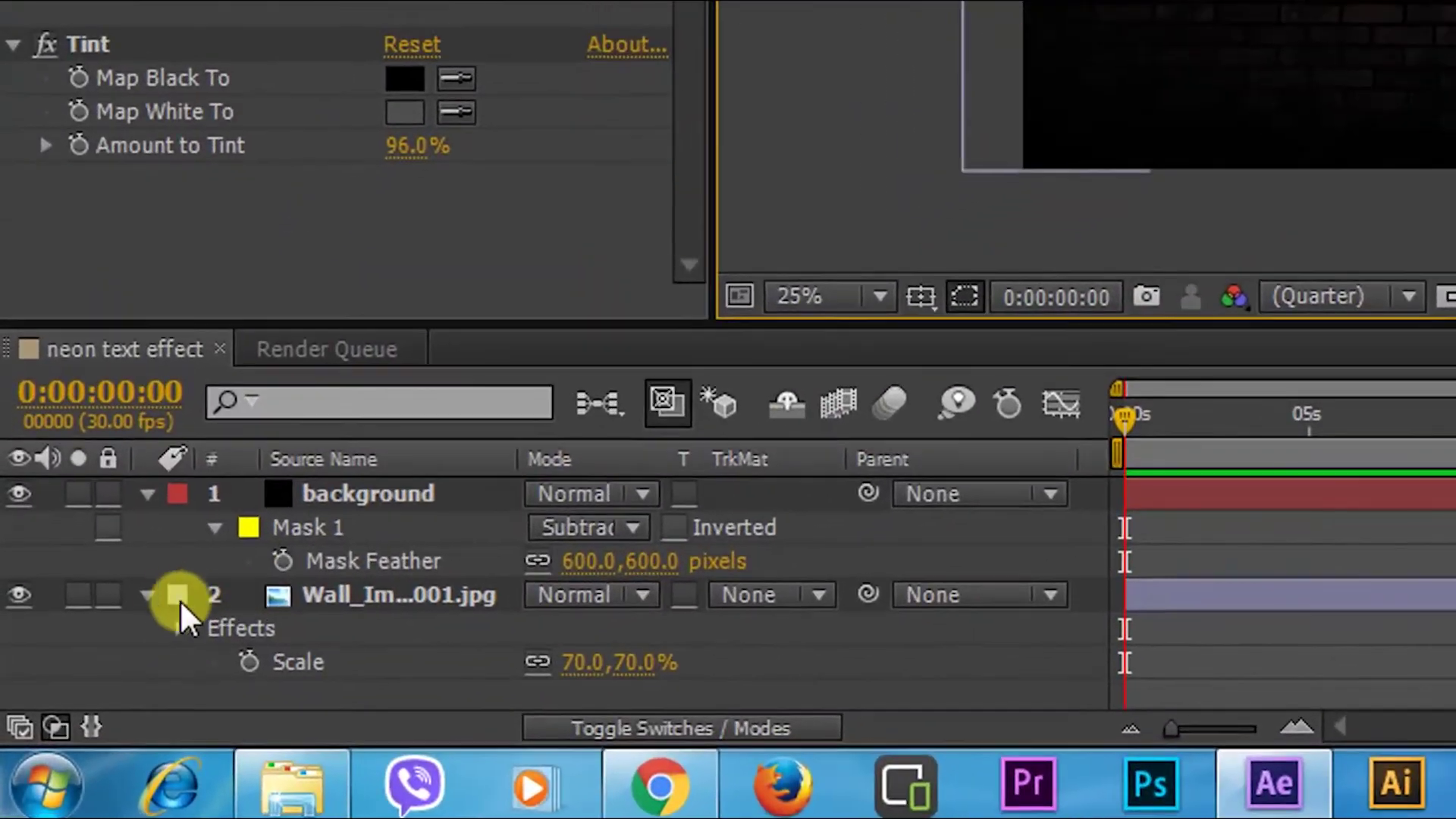
Collapse and select the wall and background layers, then pre-compose them as 'wall background'
{"action": "left_click", "coordinate": [154, 590]}
{"action": "left_click", "coordinate": [149, 497]}
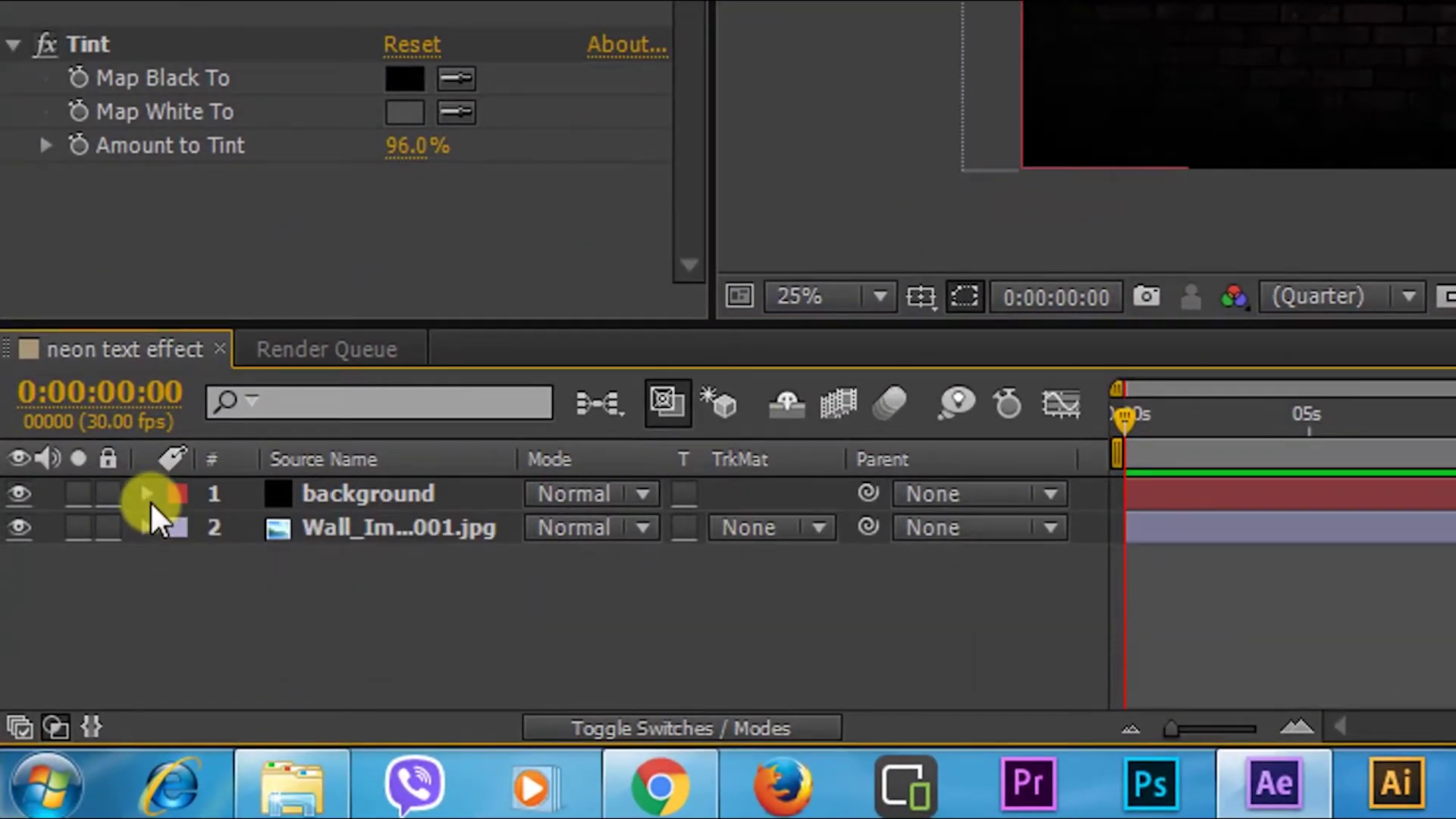
{"action": "left_click_drag", "start_coordinate": [398, 613], "coordinate": [390, 499]}
{"action": "right_click", "coordinate": [389, 499]}
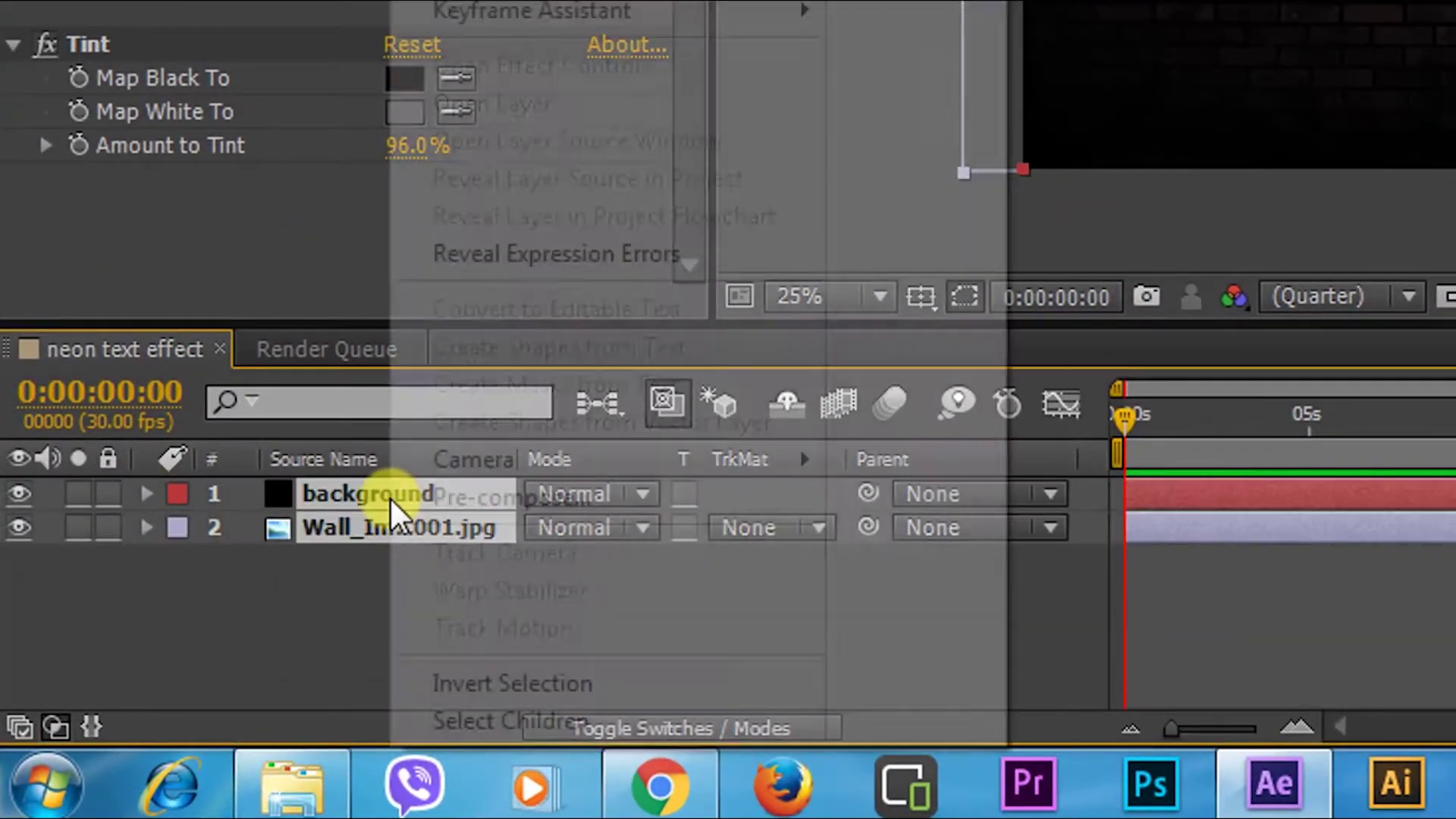
{"action": "left_click", "coordinate": [418, 497]}
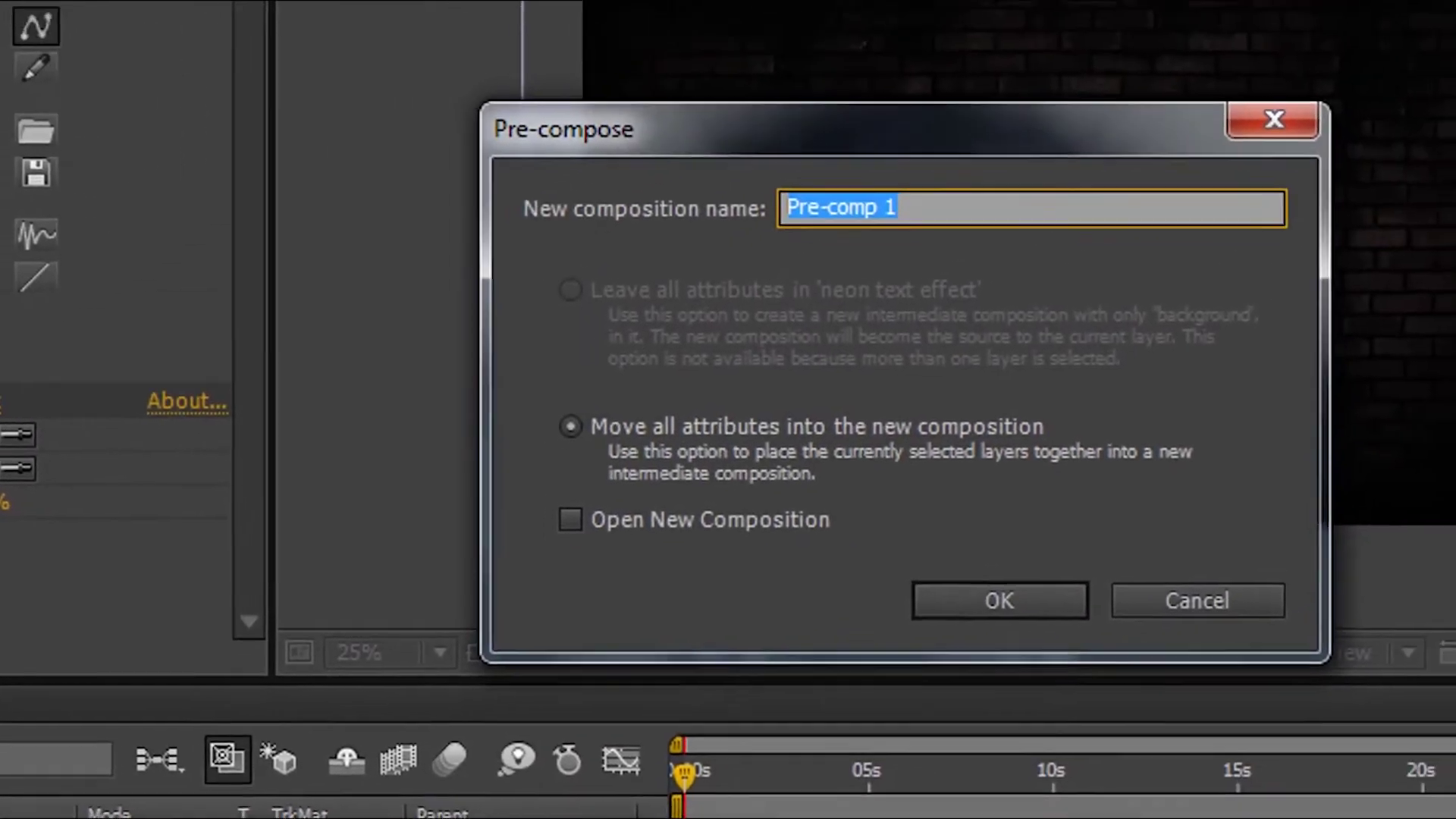
{"action": "type", "text": "B"}
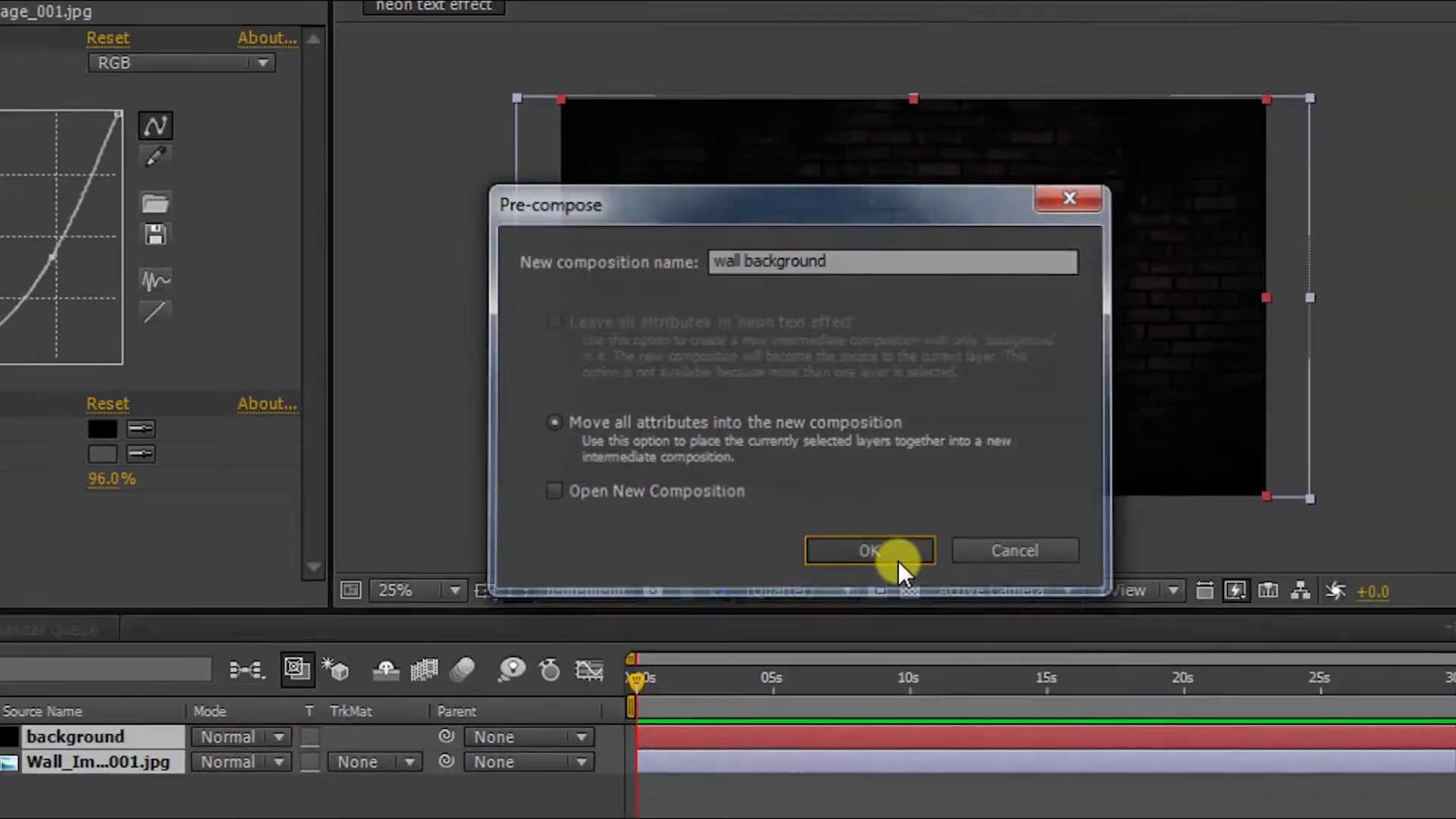
{"action": "left_click", "coordinate": [1020, 615]}
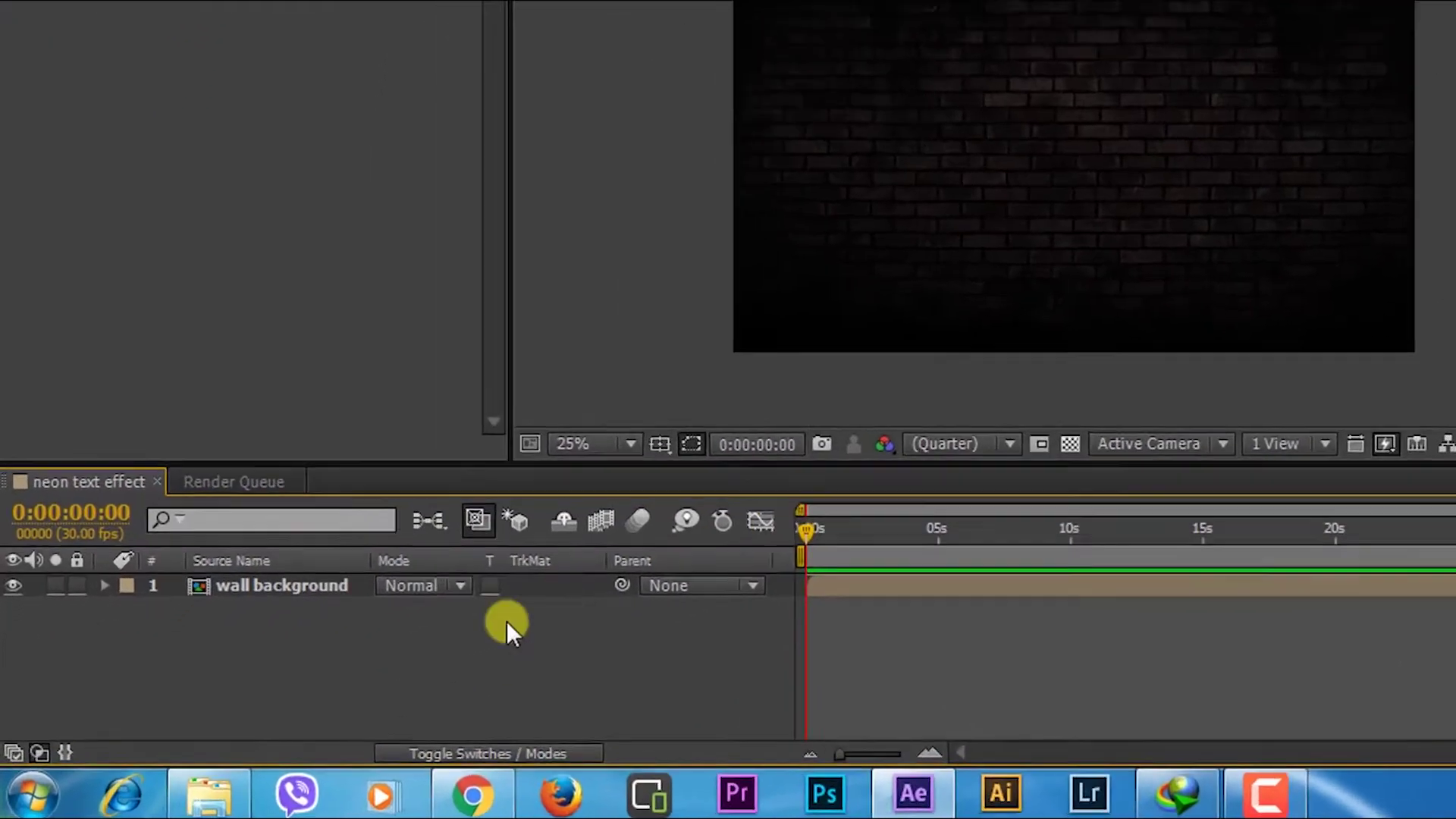
Add a new text layer reading 'INTRODUCING' and select its text
{"action": "right_click", "coordinate": [303, 673]}
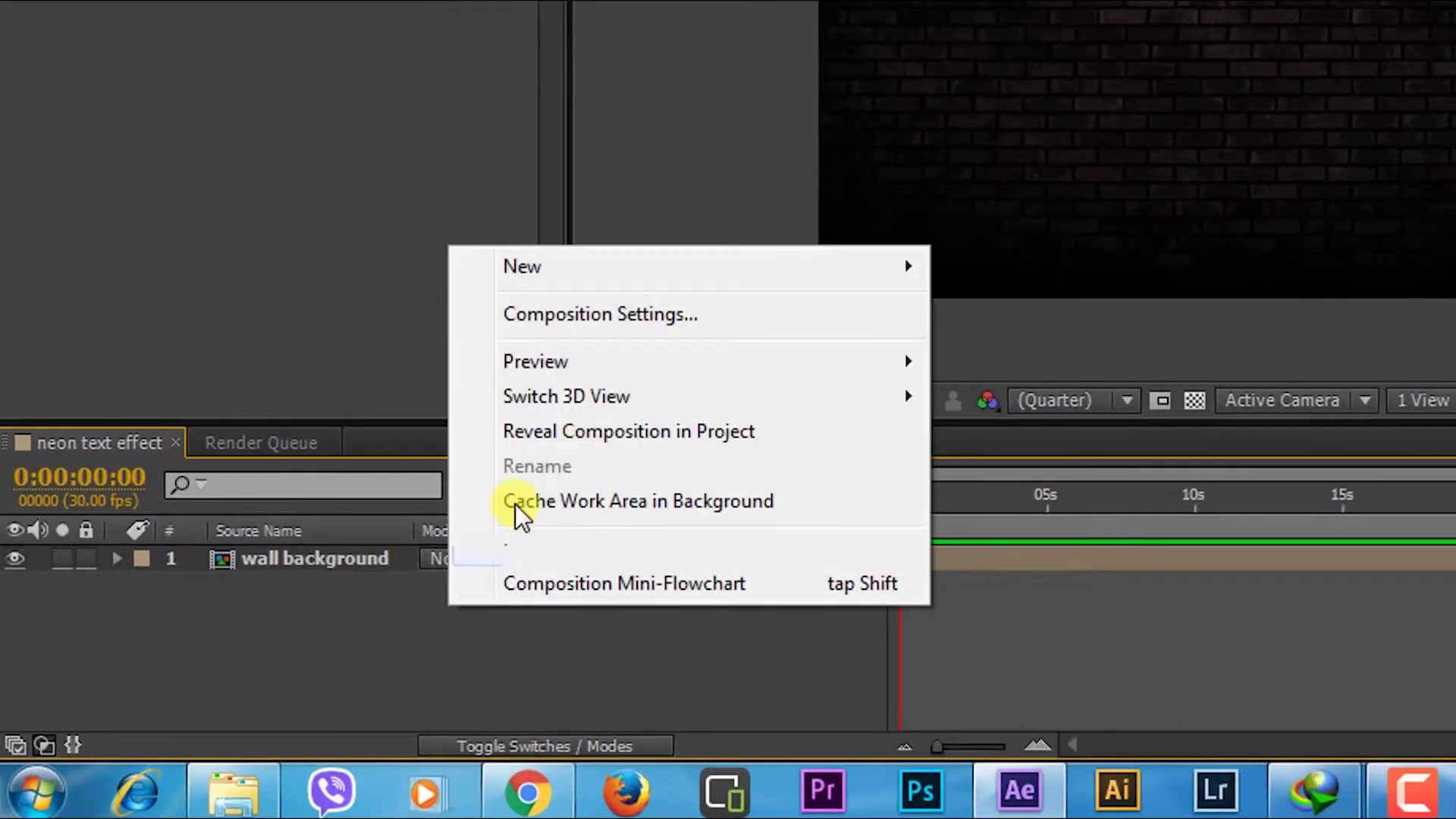
{"action": "mouse_move", "coordinate": [615, 267]}
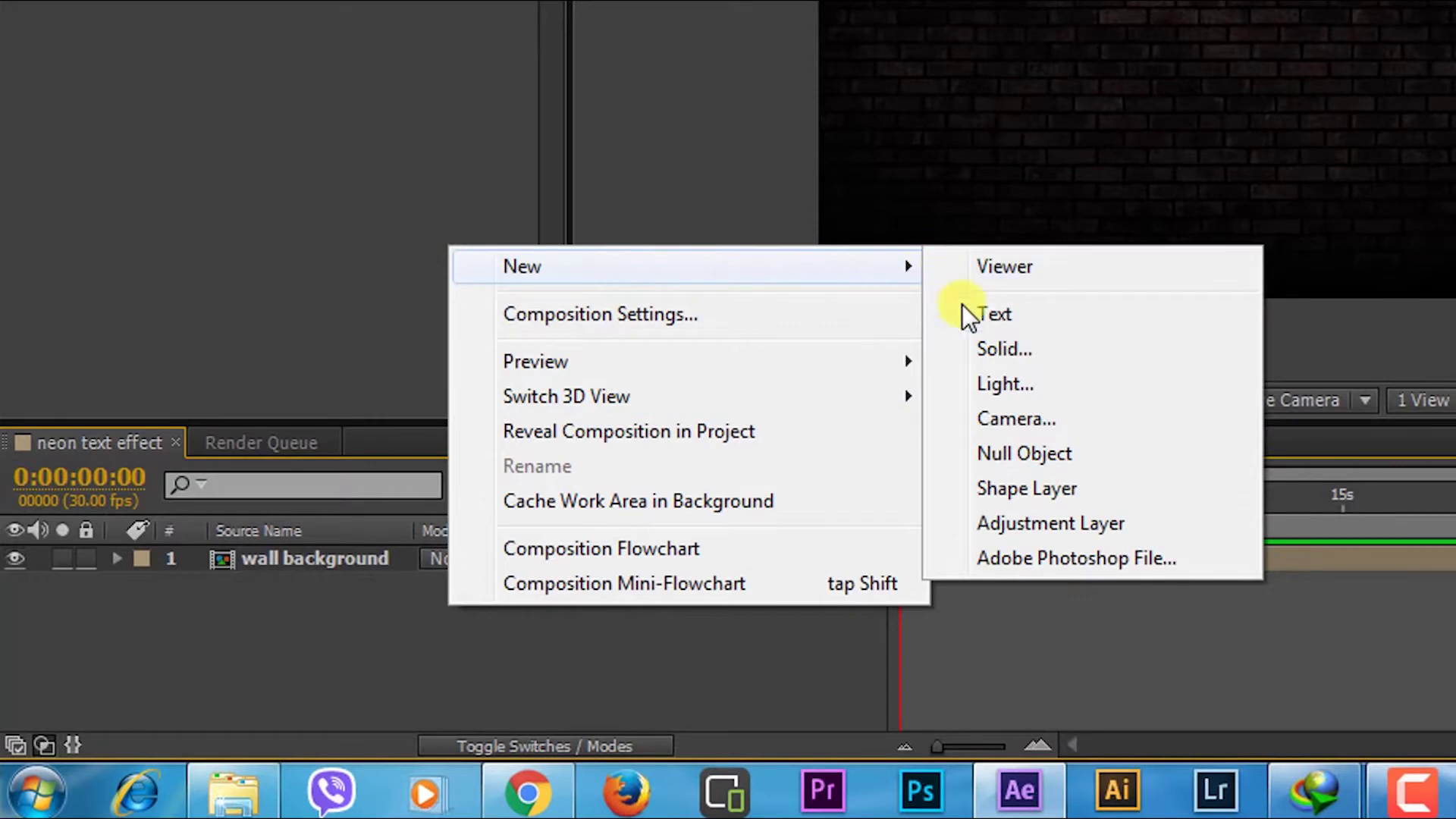
{"action": "left_click", "coordinate": [964, 311]}
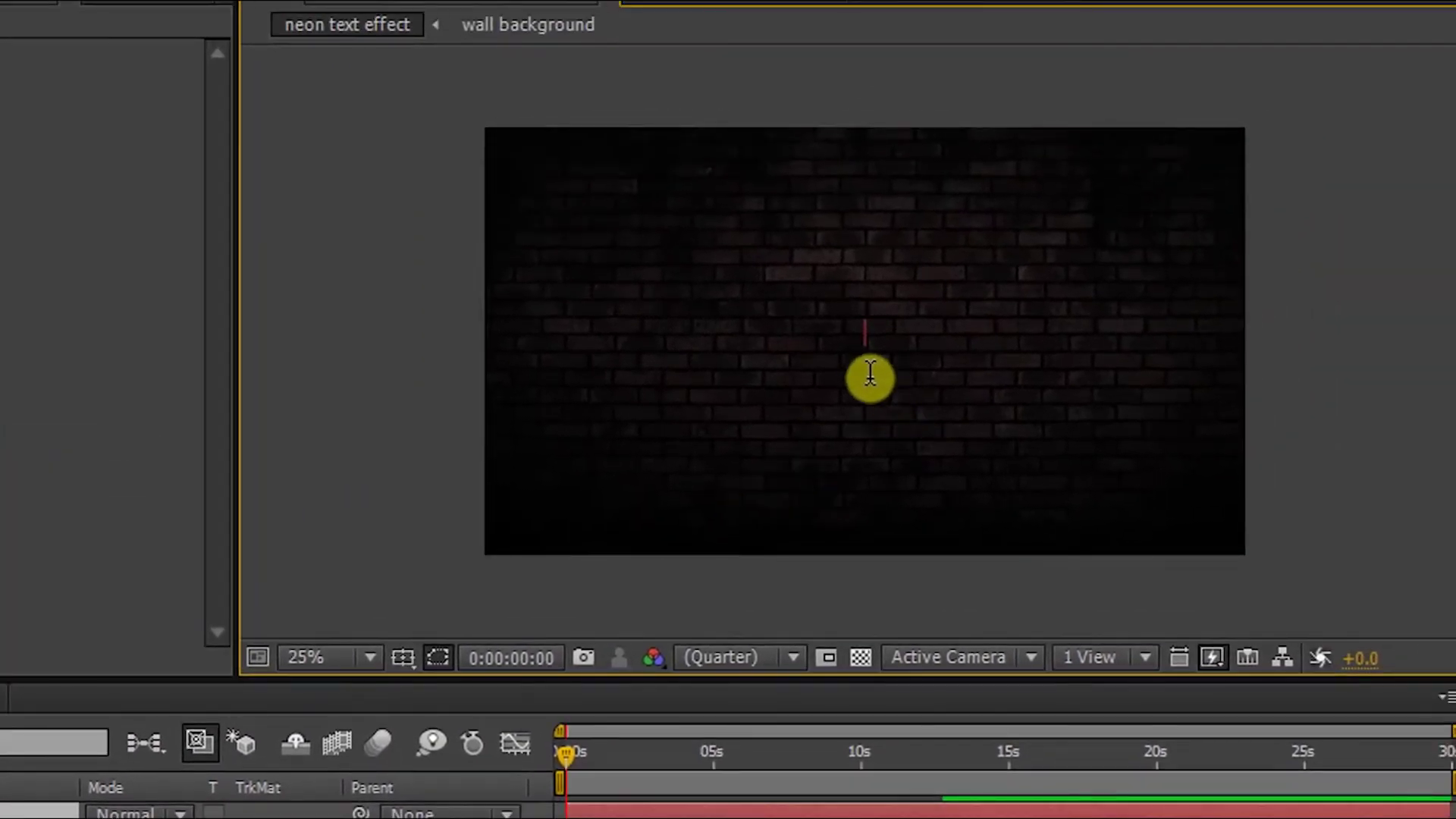
{"action": "scroll", "coordinate": [870, 373], "scroll_direction": "up", "scroll_amount": 1}
{"action": "scroll", "coordinate": [947, 384], "scroll_direction": "down", "scroll_amount": 1}
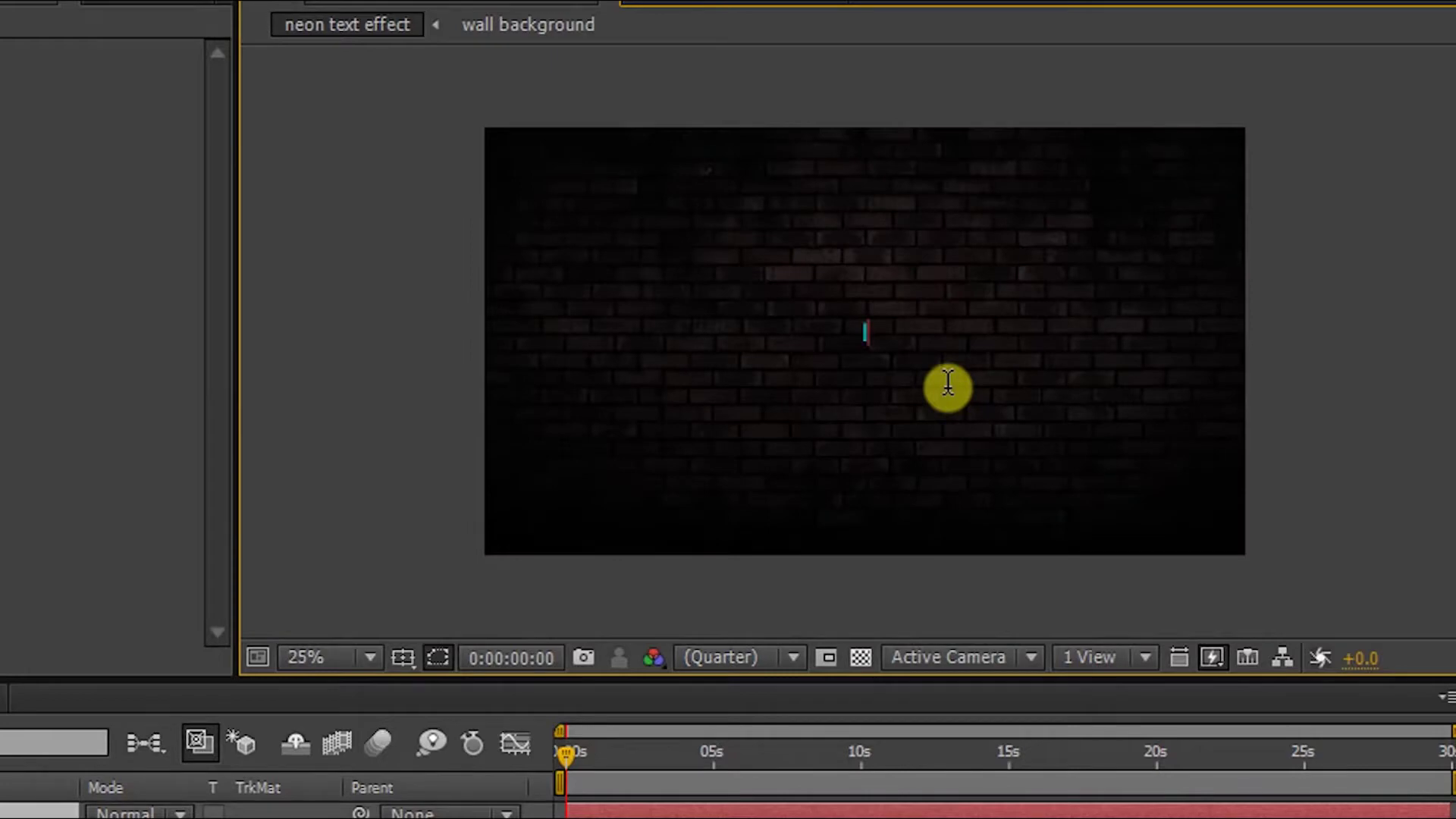
{"action": "type", "text": "INTR"}
{"action": "type", "text": "ODUCING"}
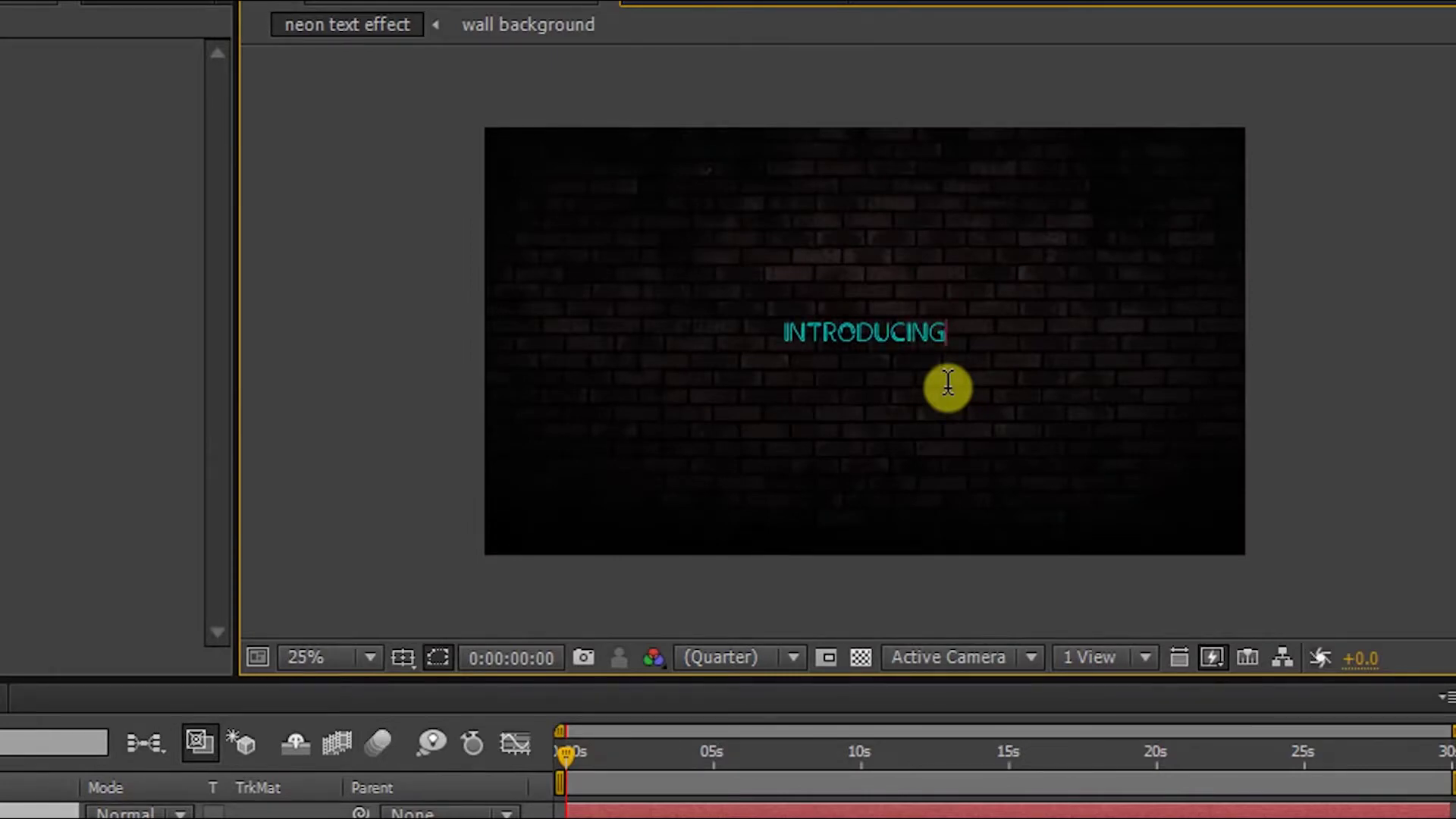
{"action": "left_click_drag", "start_coordinate": [944, 334], "coordinate": [716, 360]}
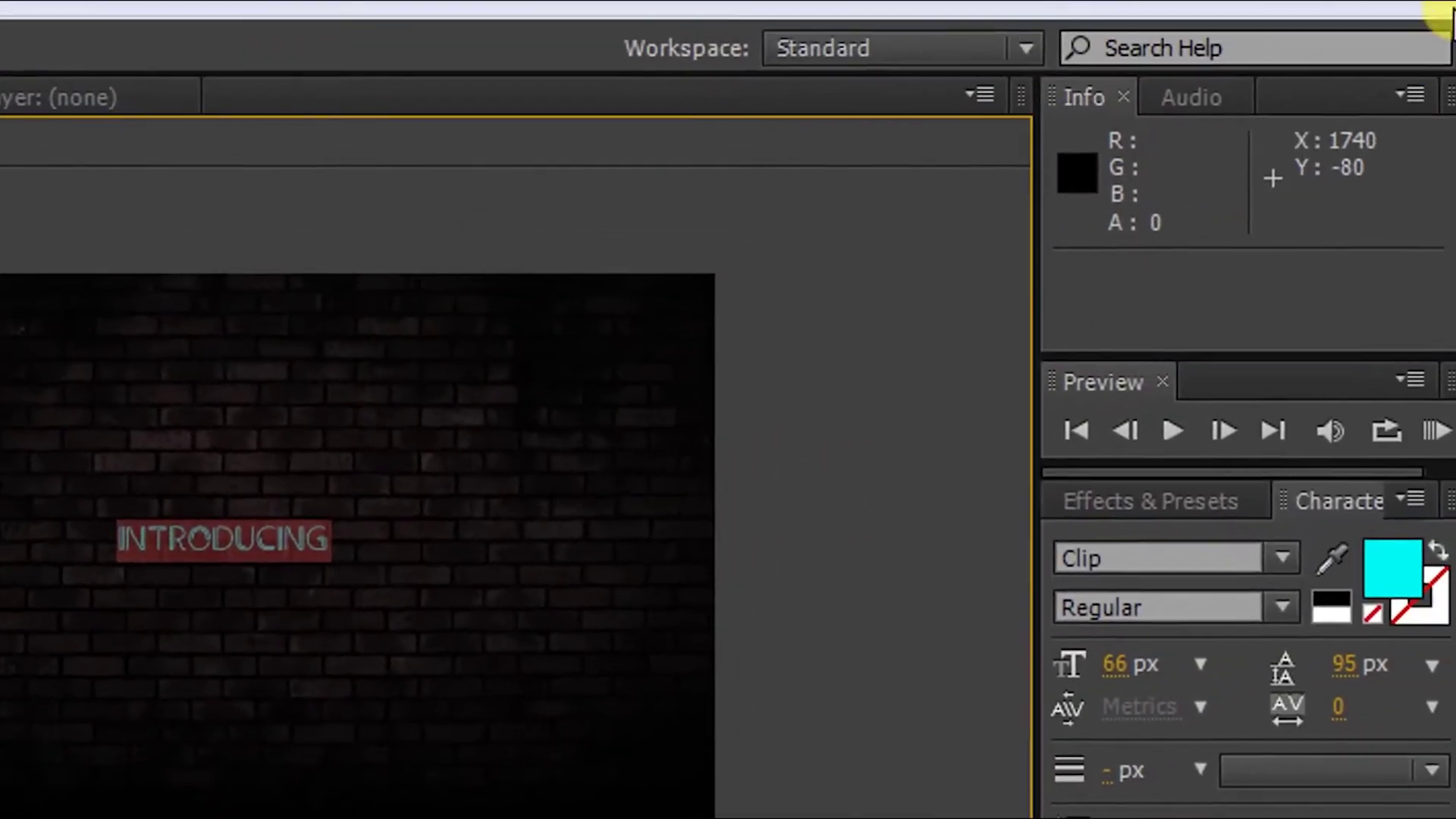
Set the INTRODUCING font to Dynalight and bring up its fill colour picker
{"action": "left_click", "coordinate": [1126, 574]}
{"action": "type", "text": "Dynalight"}
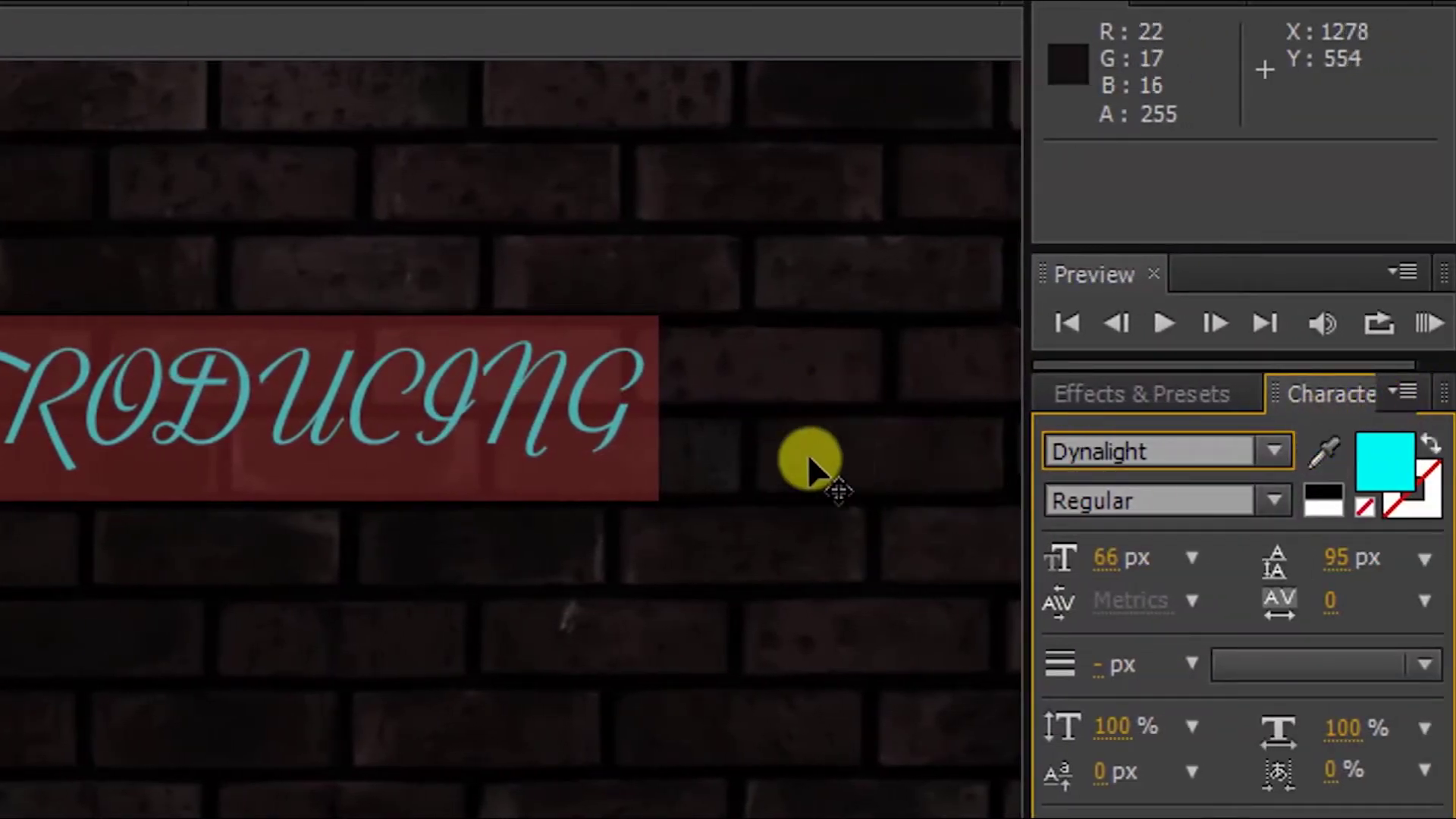
{"action": "key", "text": "comma"}
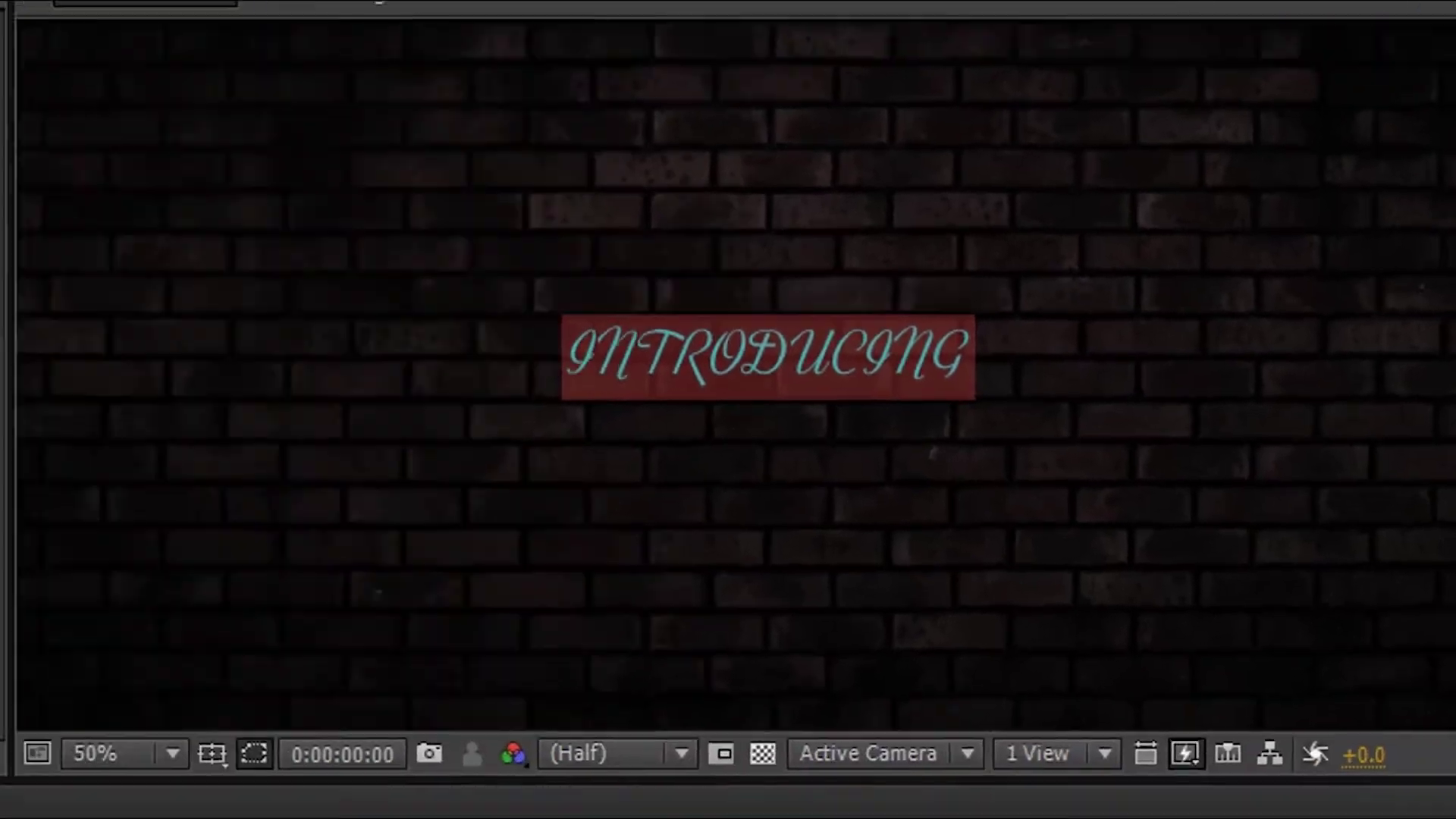
{"action": "left_click", "coordinate": [1384, 461]}
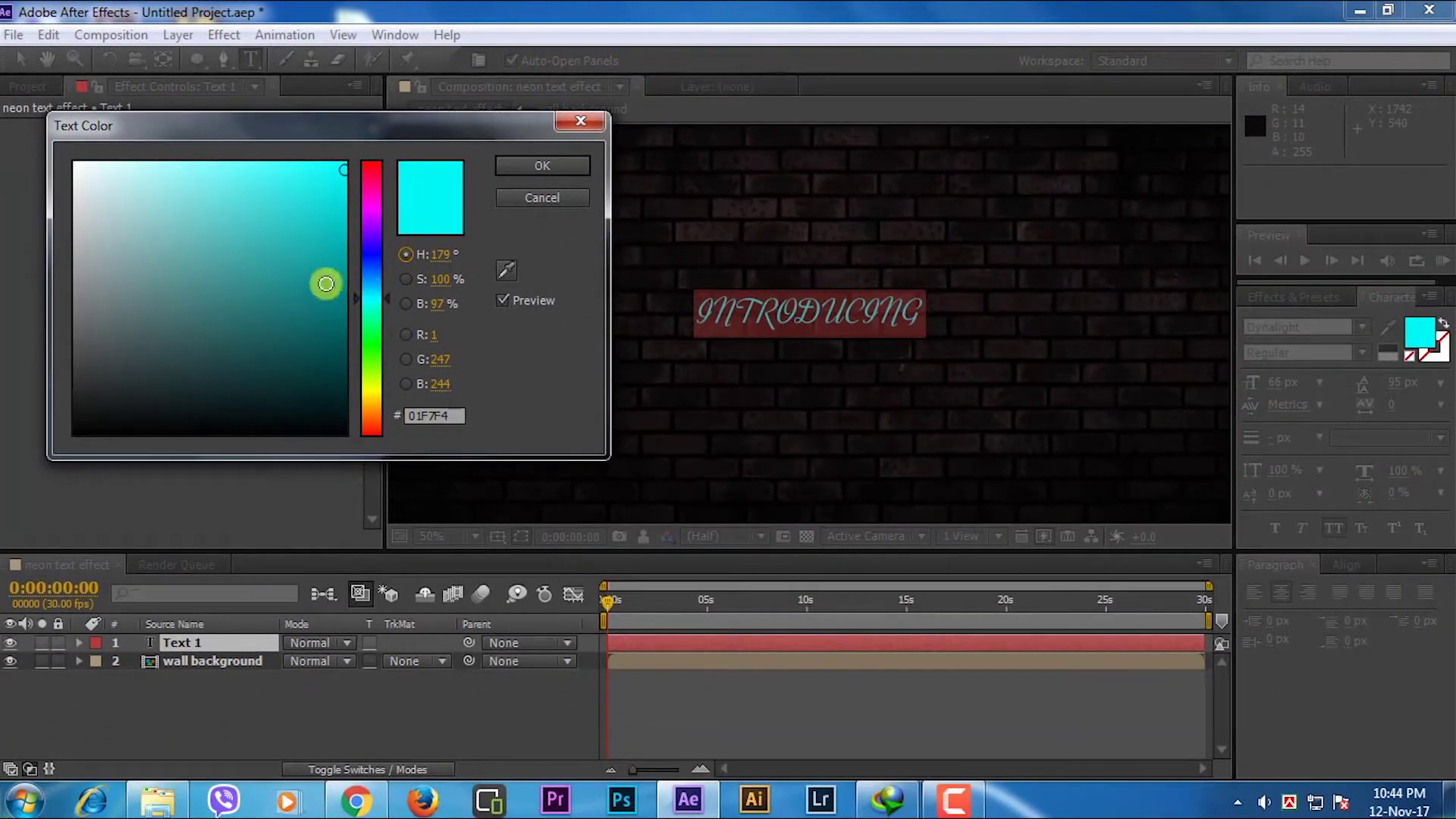
Make INTRODUCING red (FC0C0C) and nudge it slightly upward
{"action": "left_click", "coordinate": [371, 169]}
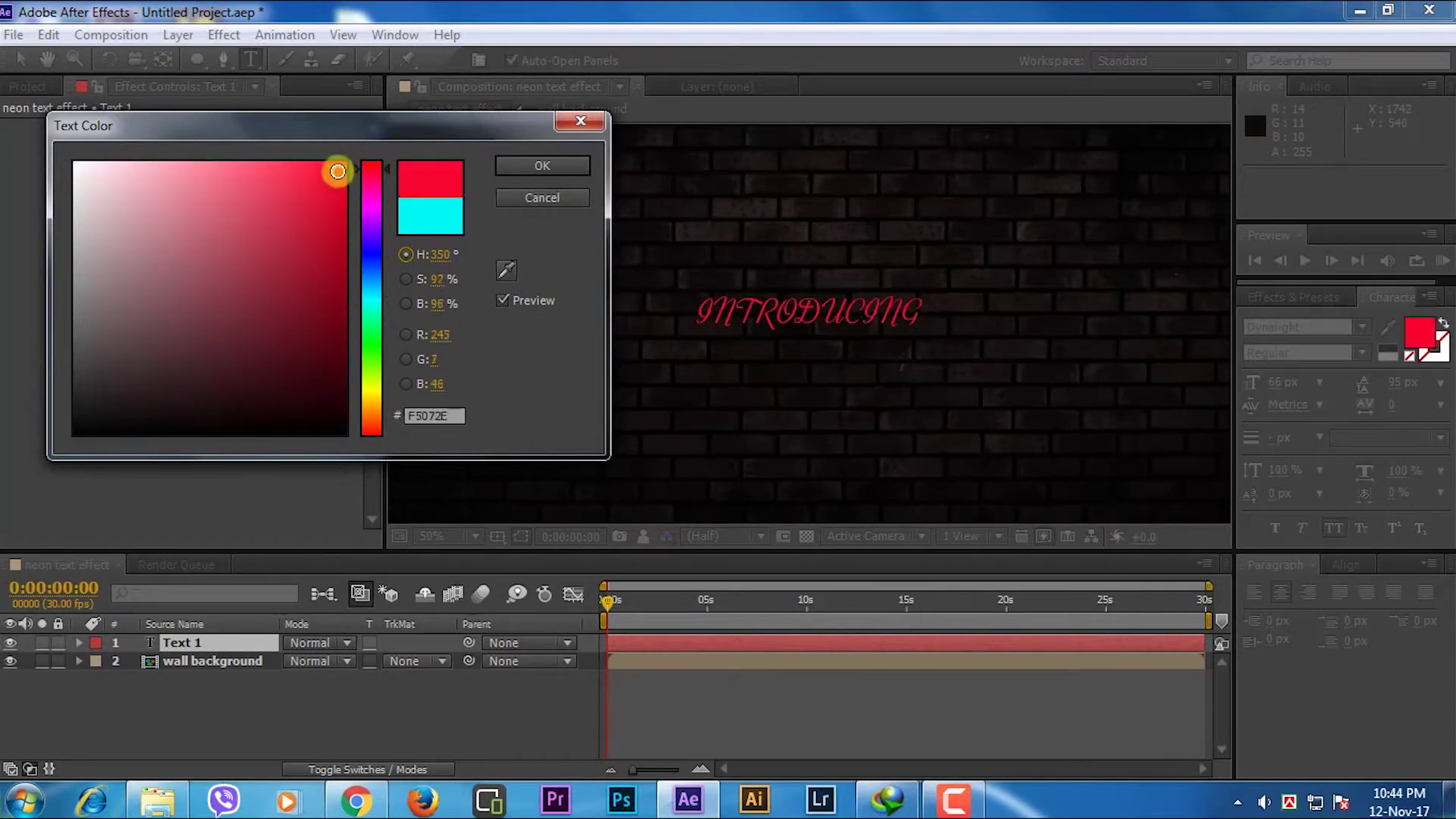
{"action": "mouse_move", "coordinate": [347, 176]}
{"action": "left_mouse_down"}
{"action": "mouse_move", "coordinate": [286, 251]}
{"action": "mouse_move", "coordinate": [344, 165]}
{"action": "mouse_move", "coordinate": [342, 456]}
{"action": "mouse_move", "coordinate": [402, 180]}
{"action": "mouse_move", "coordinate": [398, 244]}
{"action": "mouse_move", "coordinate": [393, 157]}
{"action": "mouse_move", "coordinate": [332, 164]}
{"action": "left_mouse_up"}
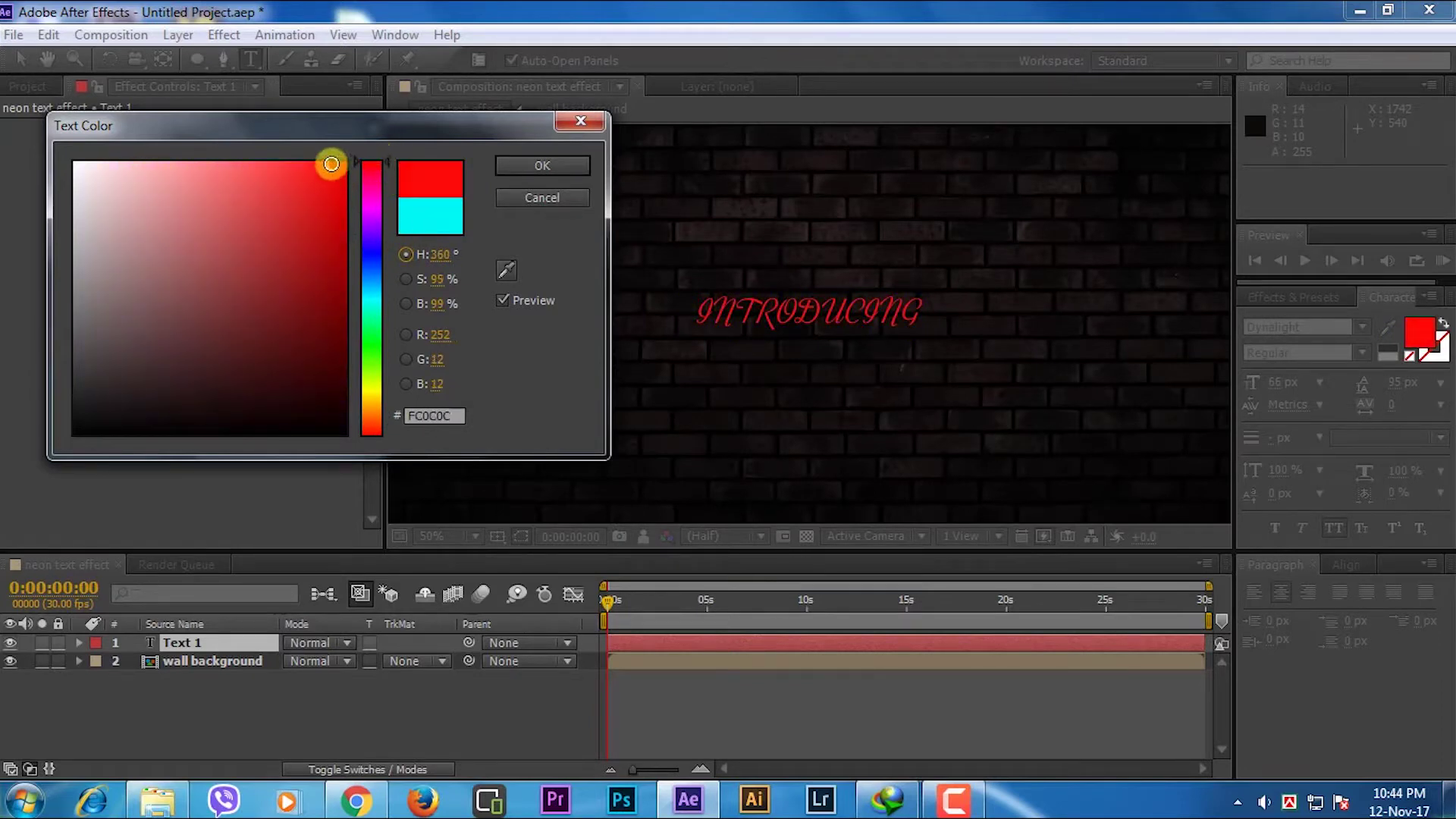
{"action": "left_click", "coordinate": [538, 160]}
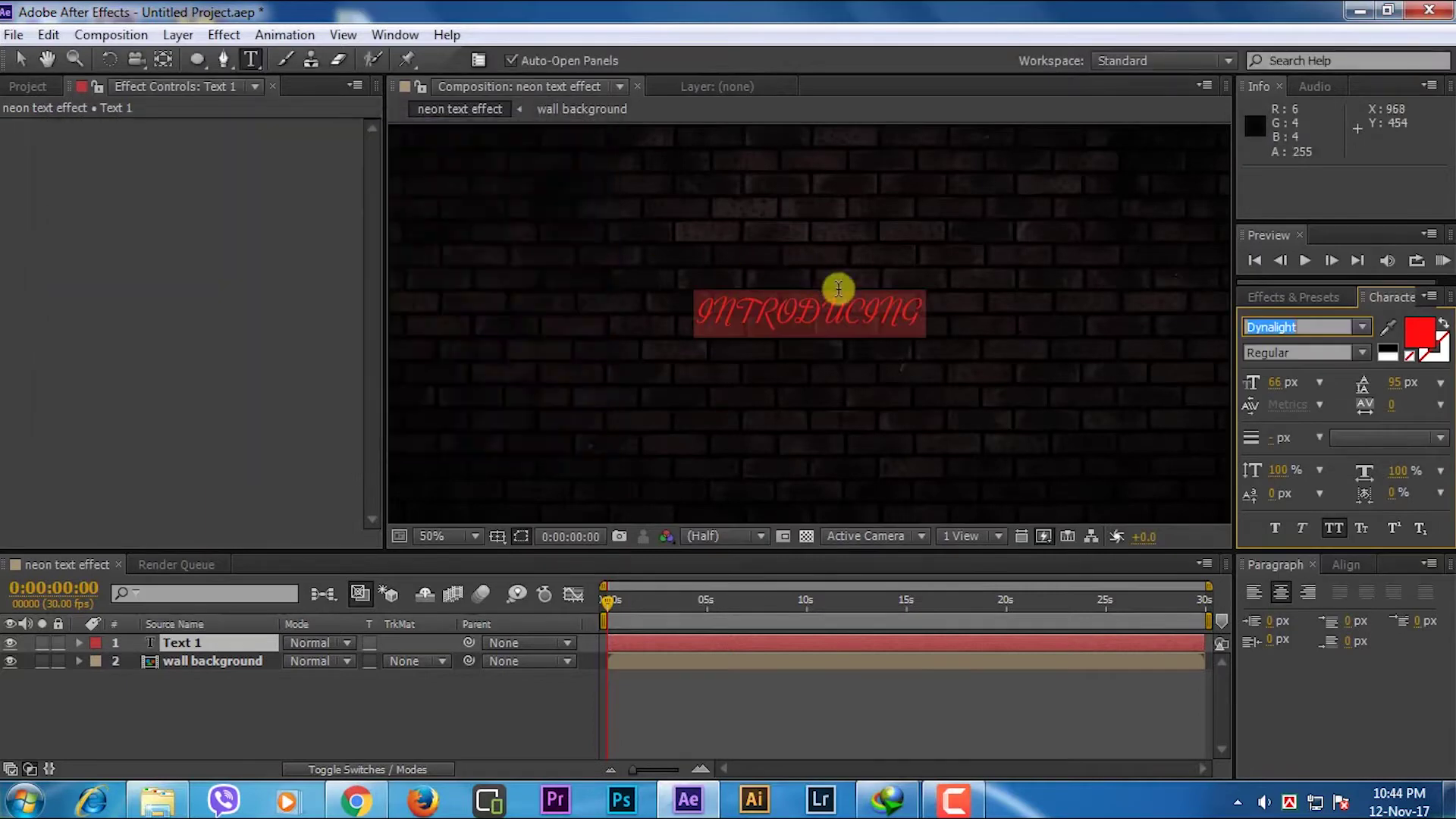
{"action": "left_click", "coordinate": [21, 60]}
{"action": "left_click_drag", "start_coordinate": [739, 313], "coordinate": [735, 254]}
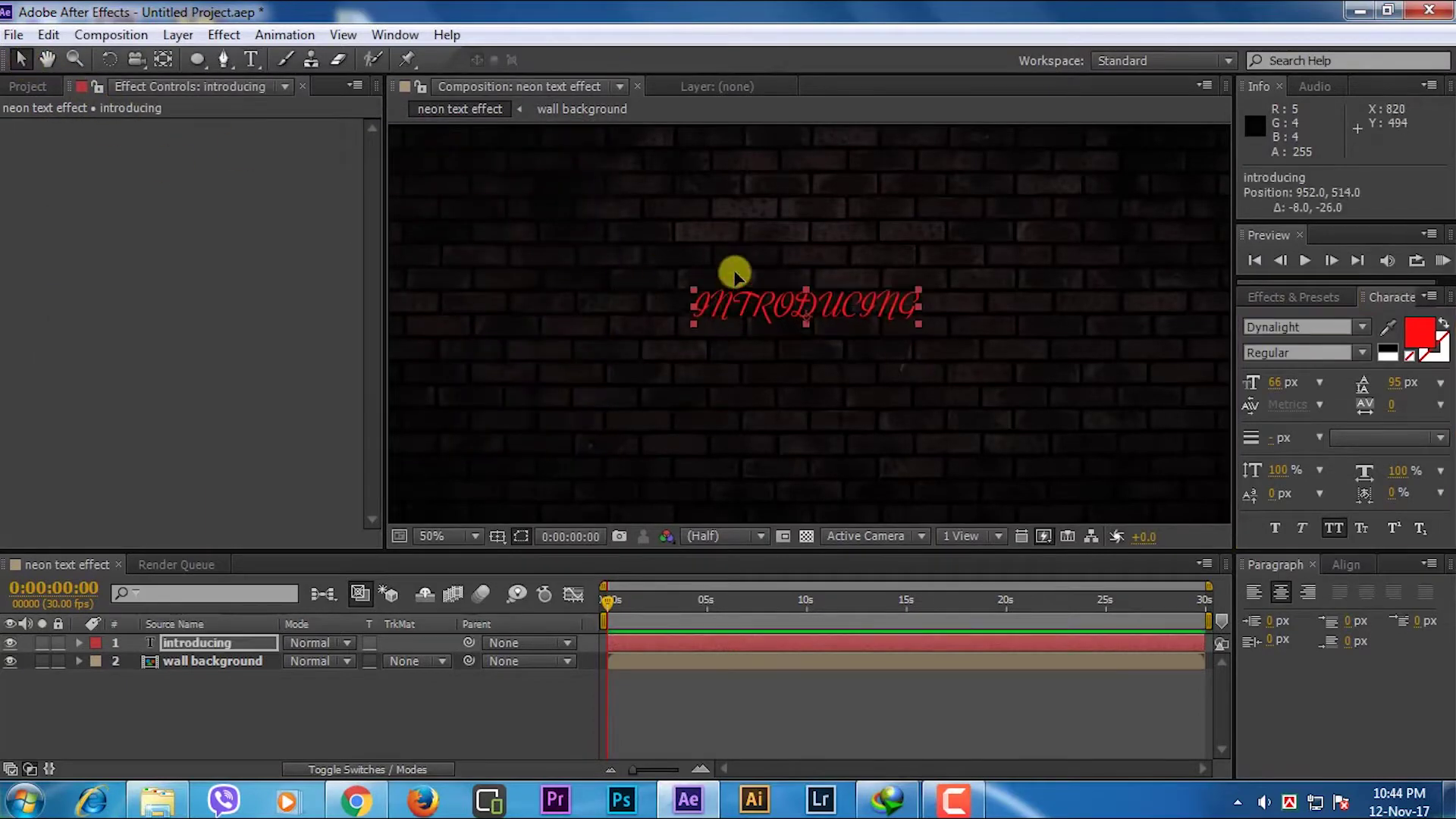
Start a new horizontal text layer just below INTRODUCING
{"action": "left_click", "coordinate": [165, 60]}
{"action": "left_click", "coordinate": [249, 60]}
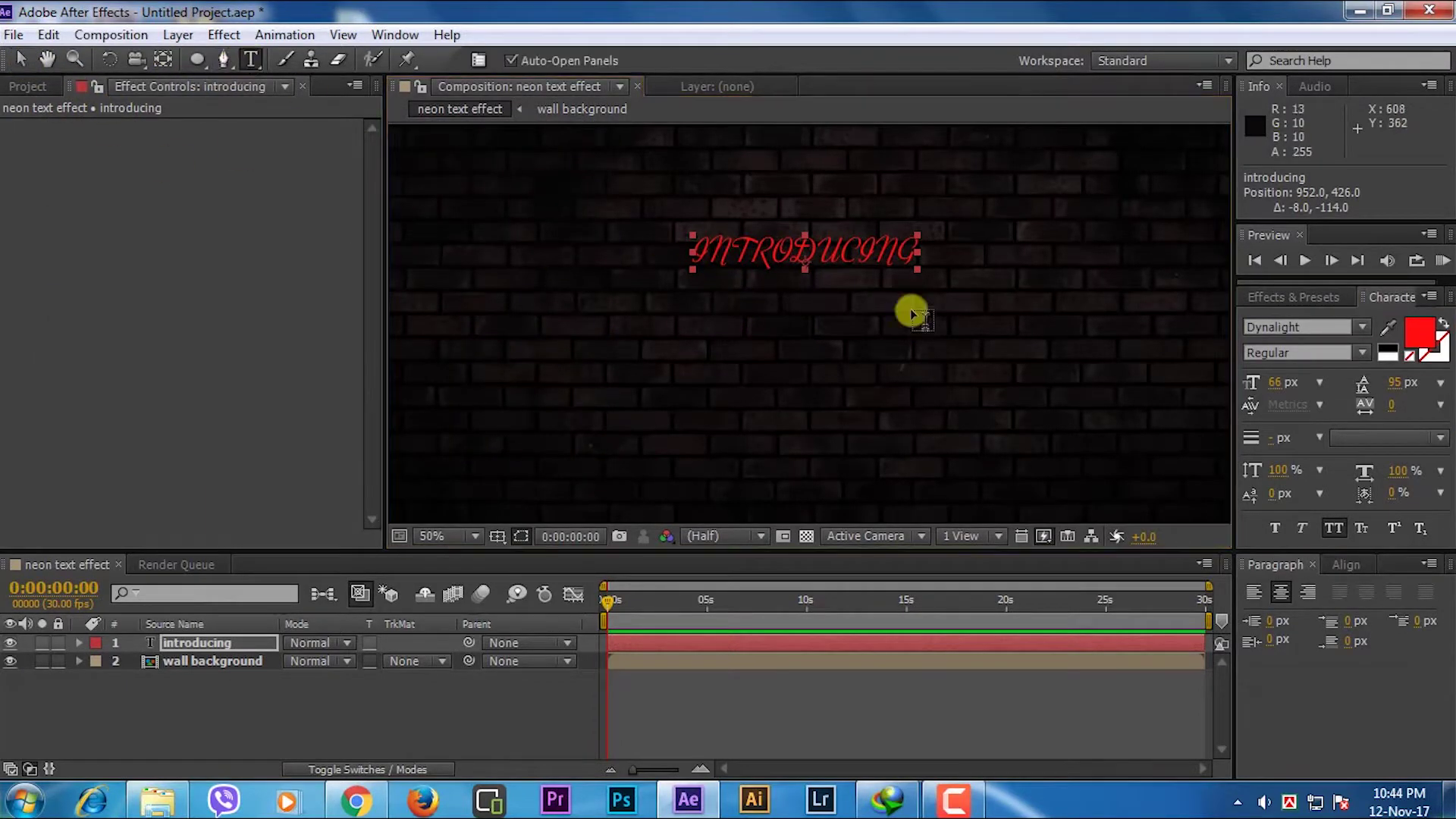
{"action": "left_click", "coordinate": [769, 299]}
{"action": "type", "text": "A"}
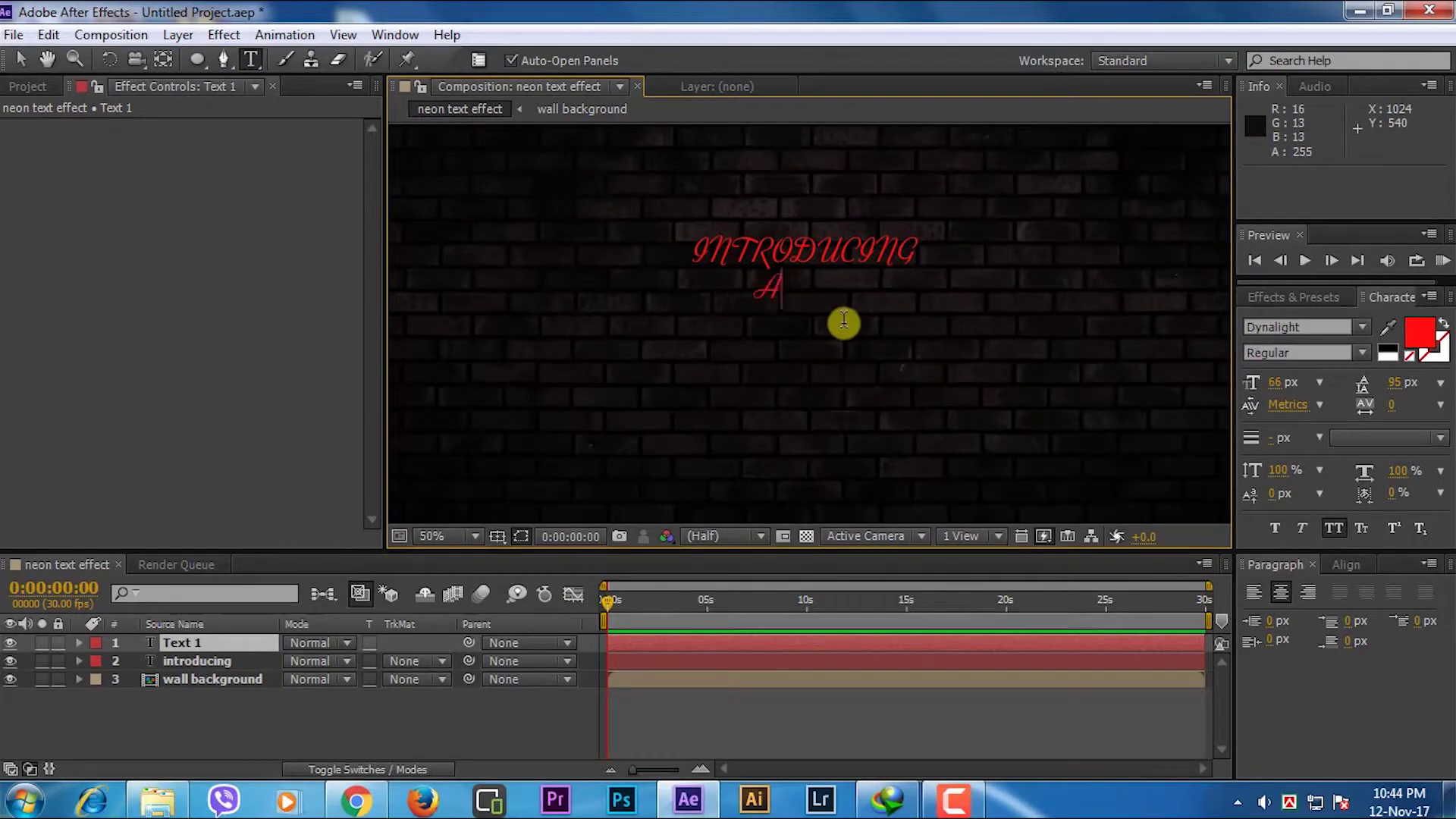
Add 'BRAND NEW VIDEO' in the Clip font, colour it cyan 00FFDE, and nudge it into place
{"action": "type", "text": "BRAND N"}
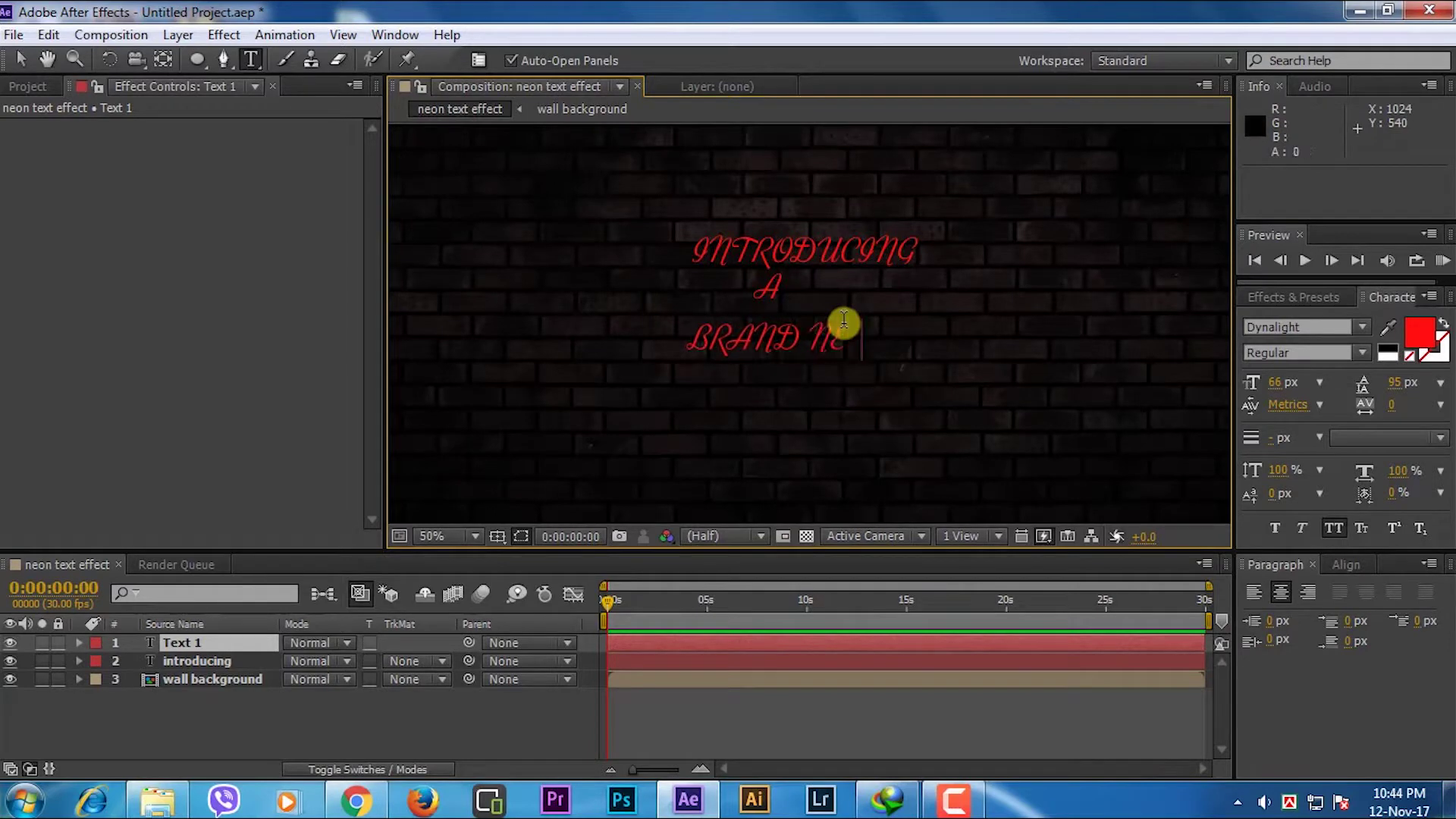
{"action": "type", "text": "EW VI"}
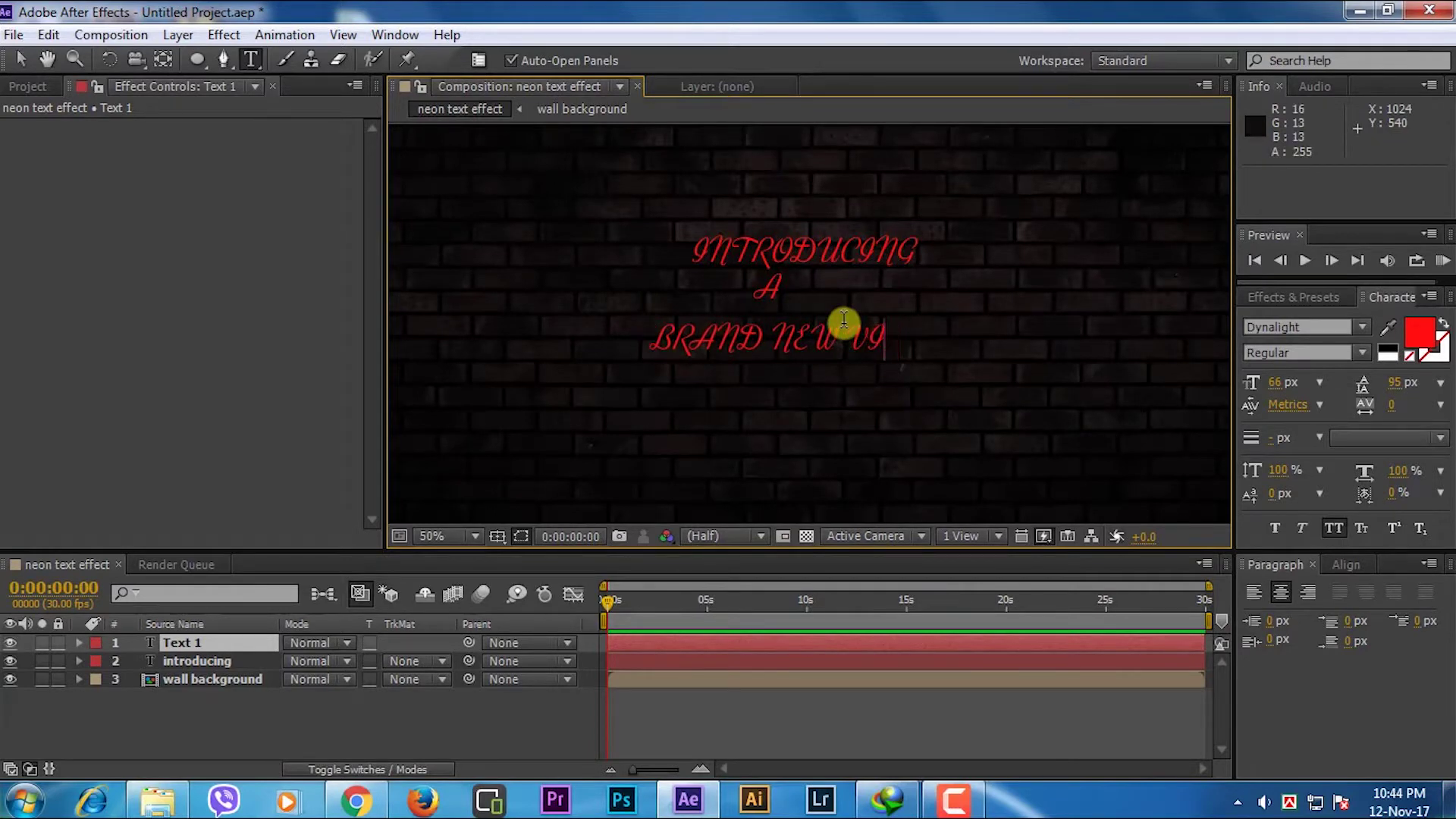
{"action": "type", "text": "DEO"}
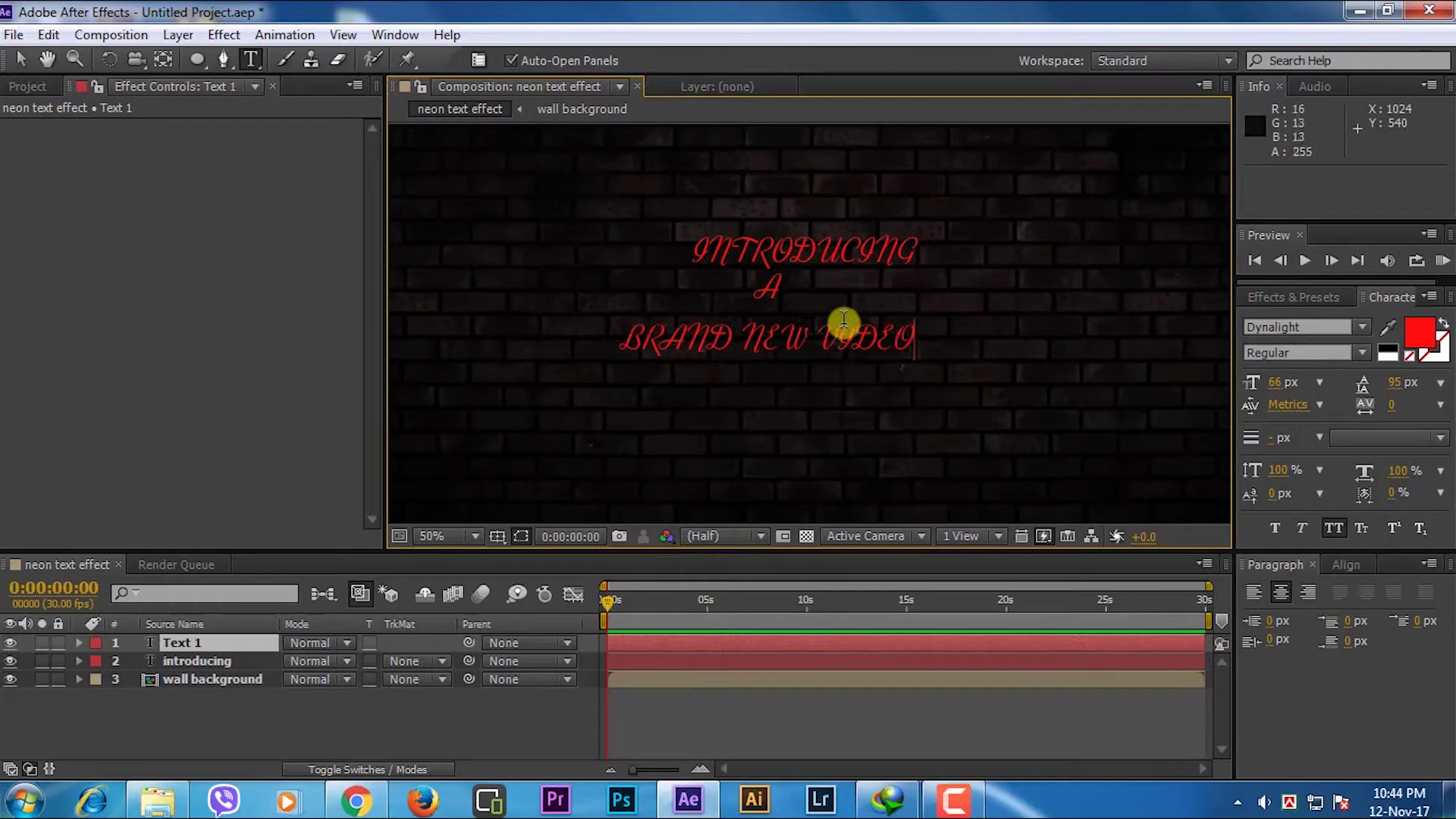
{"action": "left_click", "coordinate": [16, 65]}
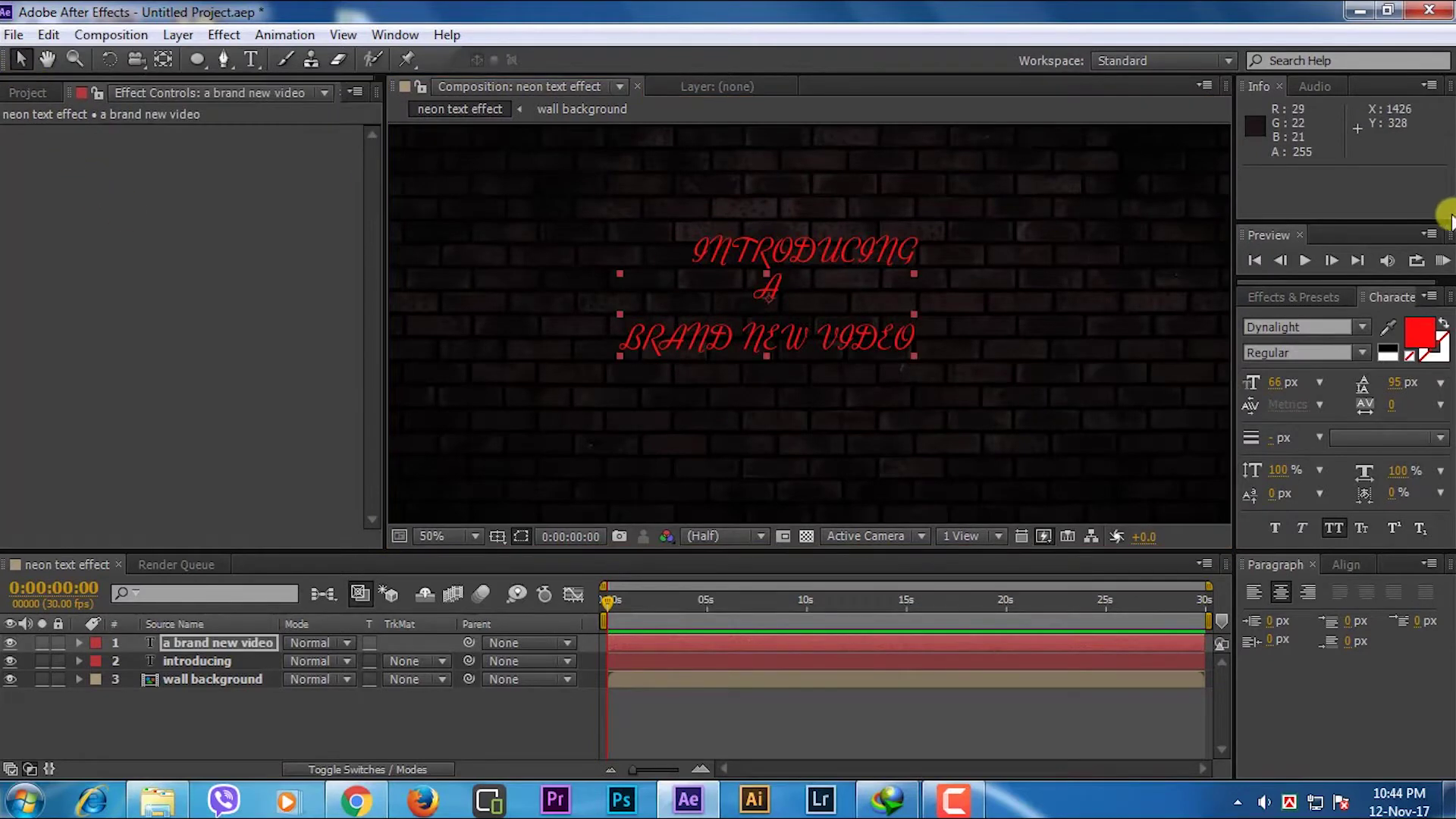
{"action": "left_click", "coordinate": [1311, 325]}
{"action": "type", "text": "Clp"}
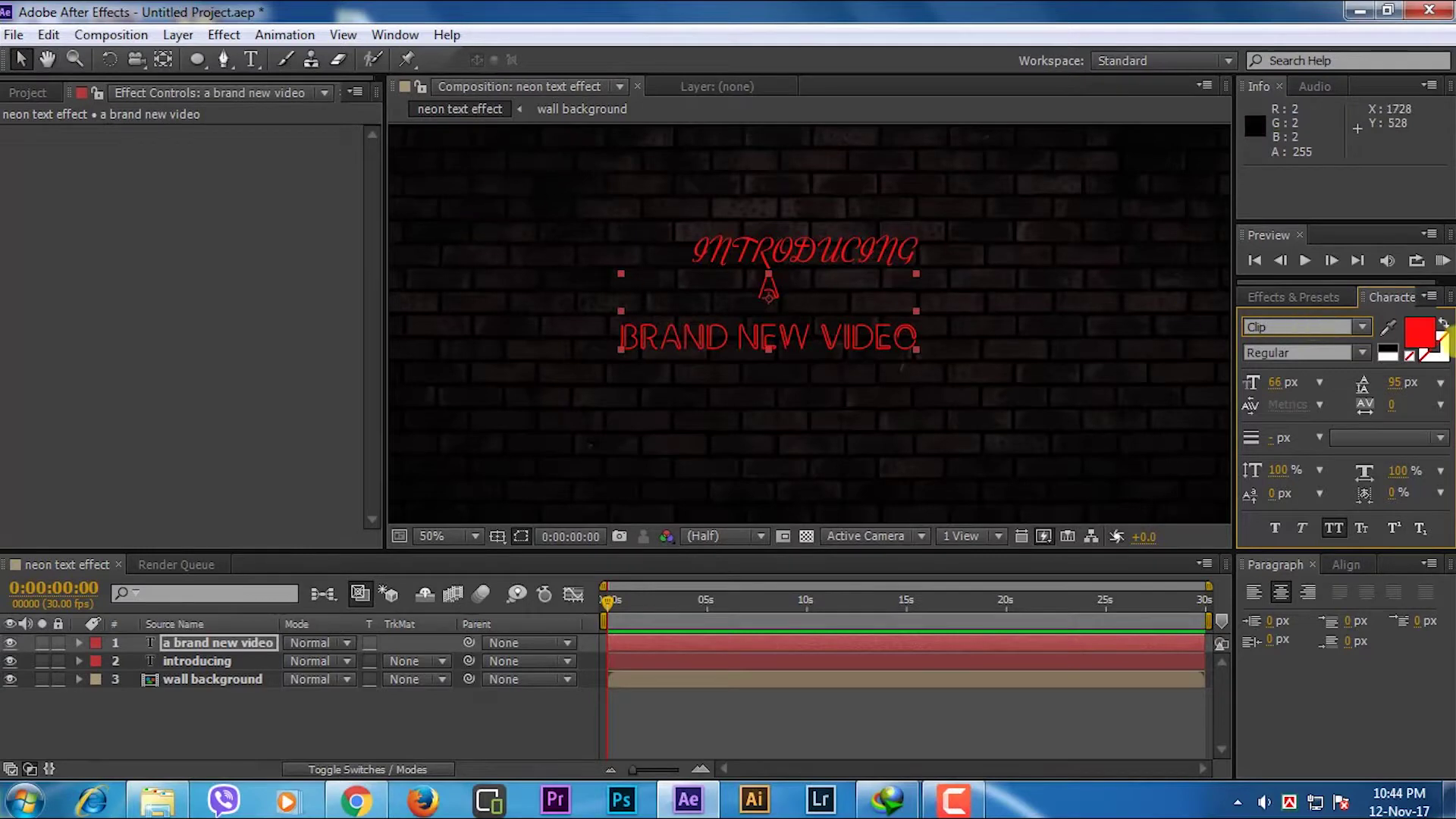
{"action": "left_click", "coordinate": [1419, 331]}
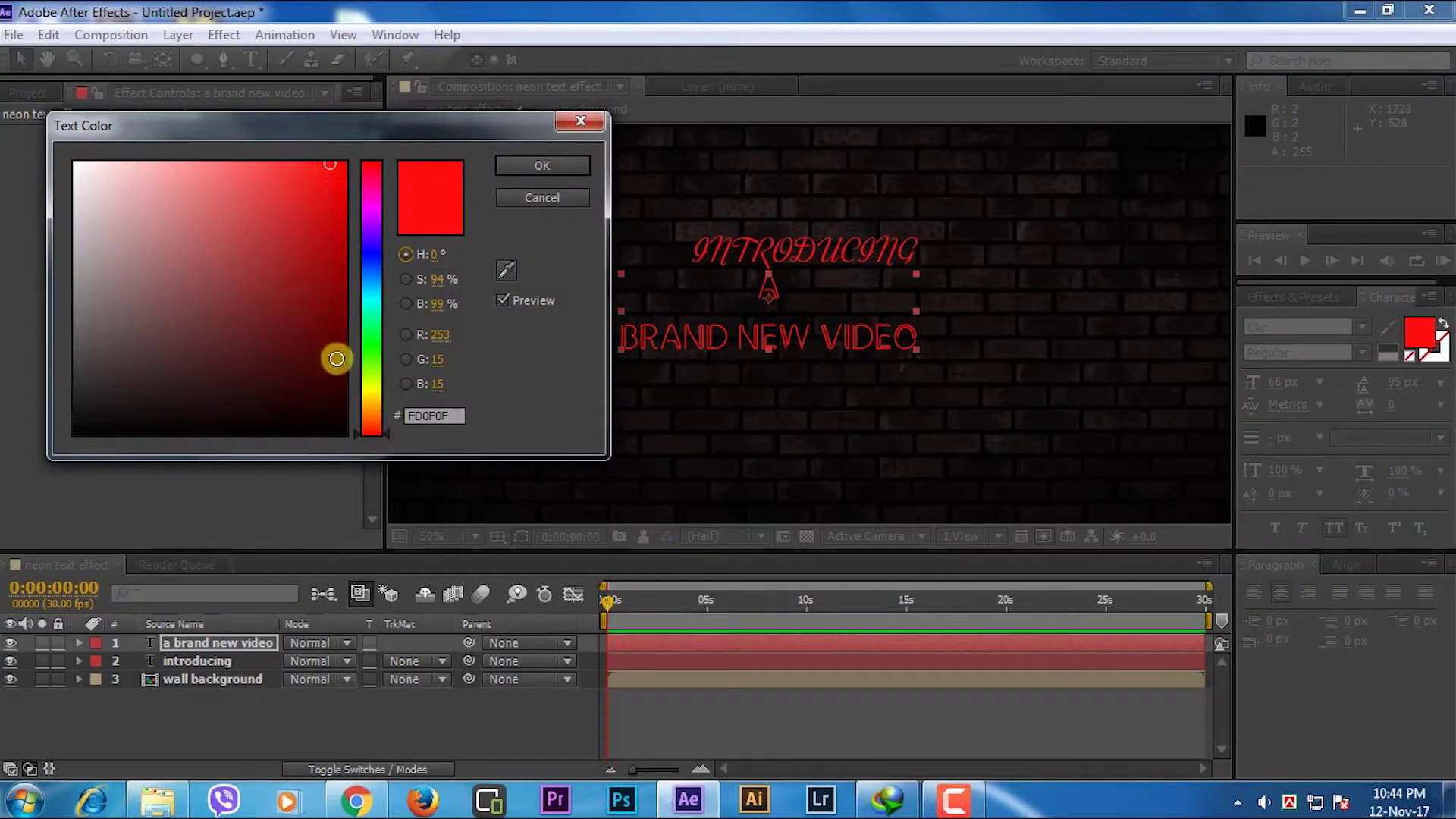
{"action": "left_click_drag", "start_coordinate": [356, 429], "coordinate": [390, 303]}
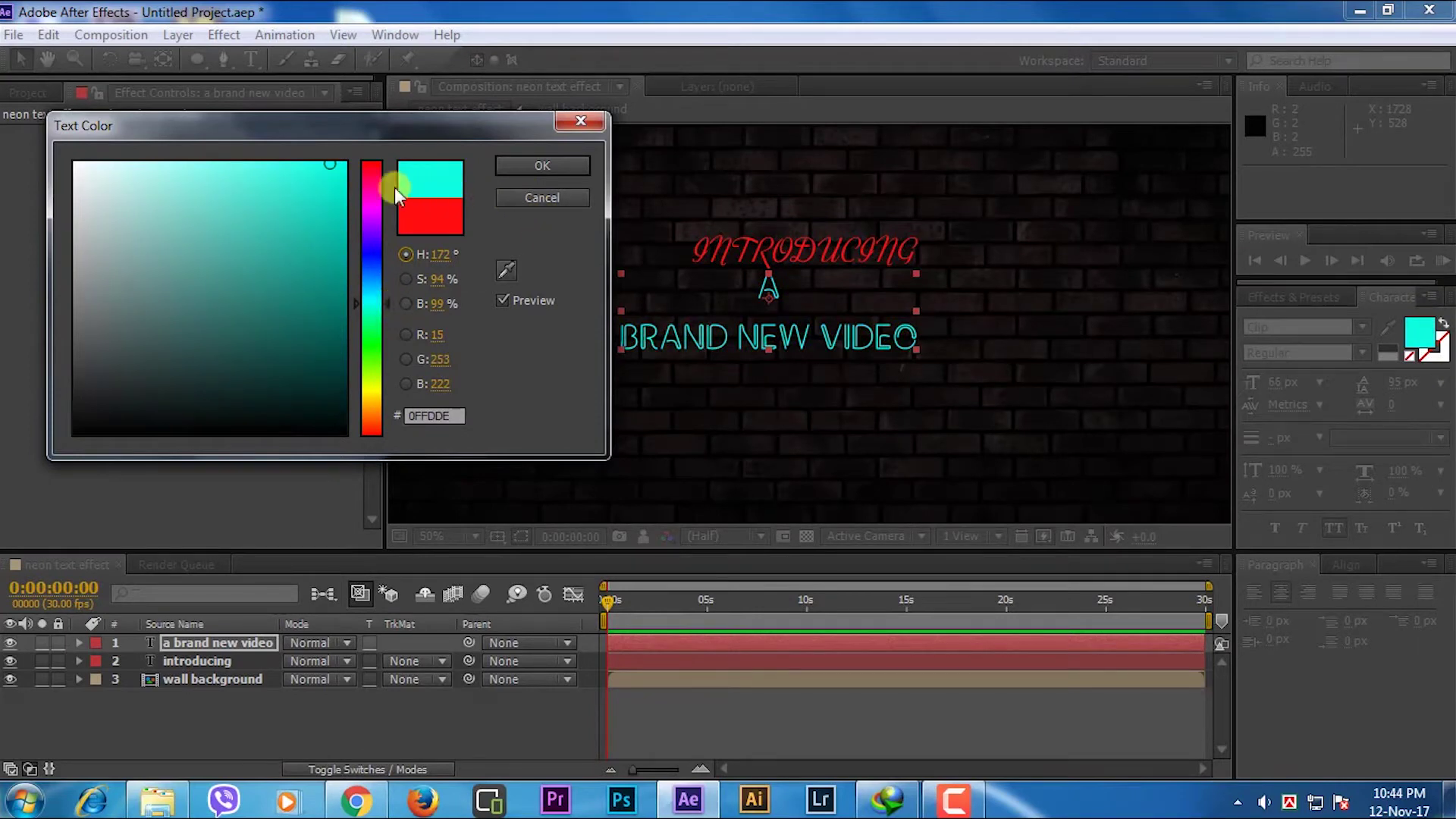
{"action": "left_click_drag", "start_coordinate": [341, 166], "coordinate": [348, 153]}
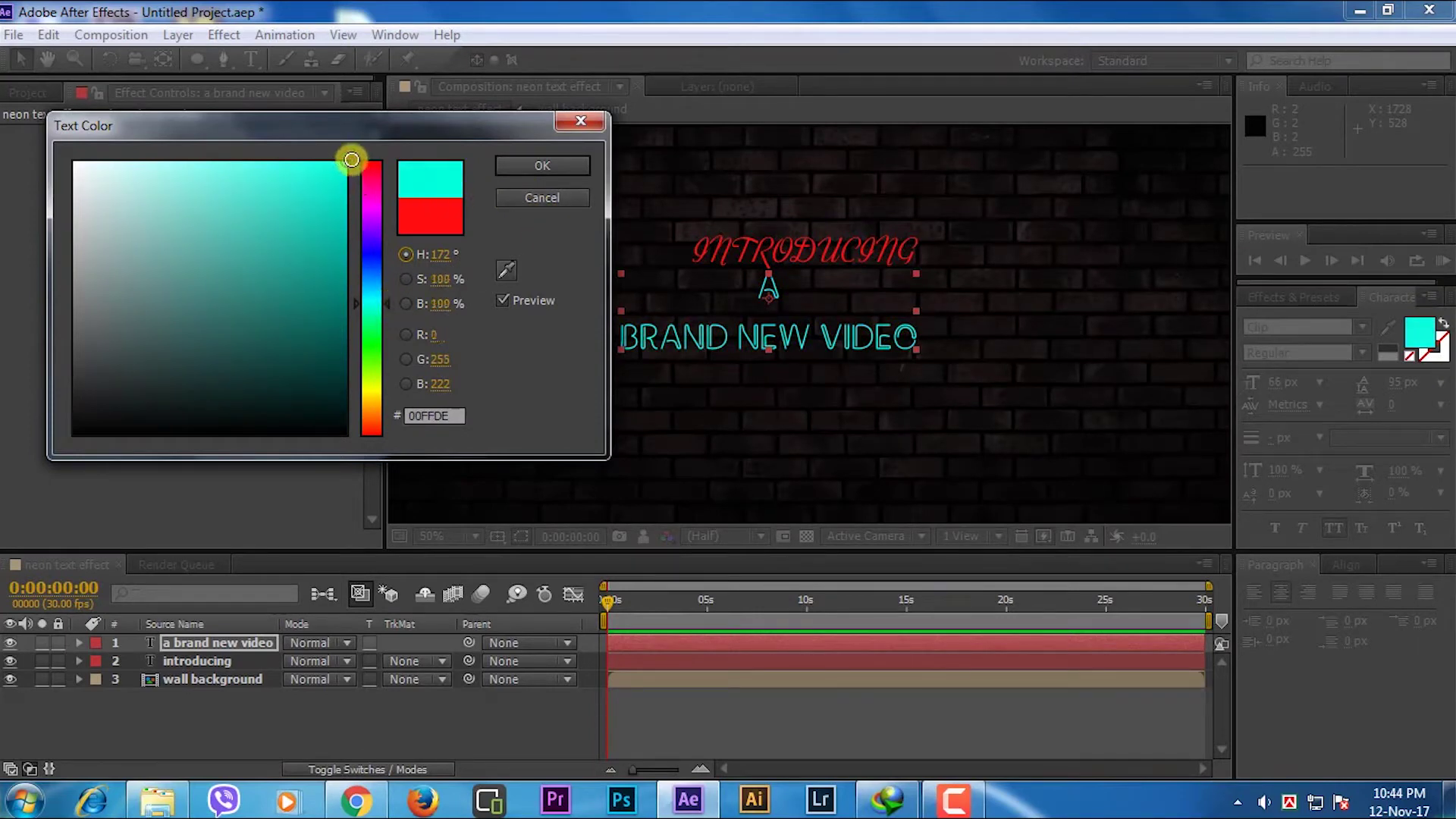
{"action": "left_click", "coordinate": [526, 164]}
{"action": "left_click_drag", "start_coordinate": [805, 345], "coordinate": [843, 351]}
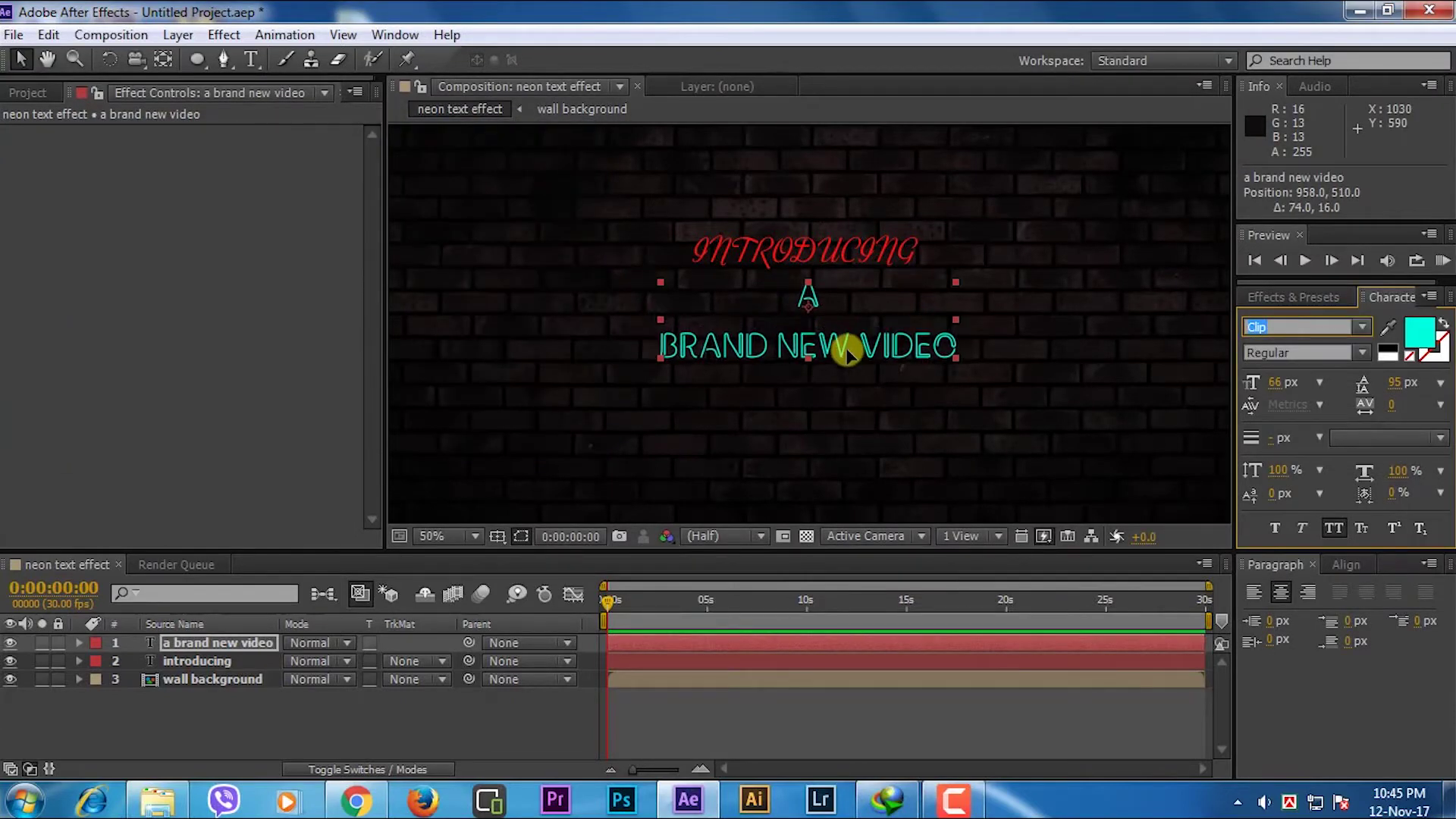
Enlarge INTRODUCING to 80 px, shift it slightly up, then select both text layers
{"action": "left_click", "coordinate": [863, 240]}
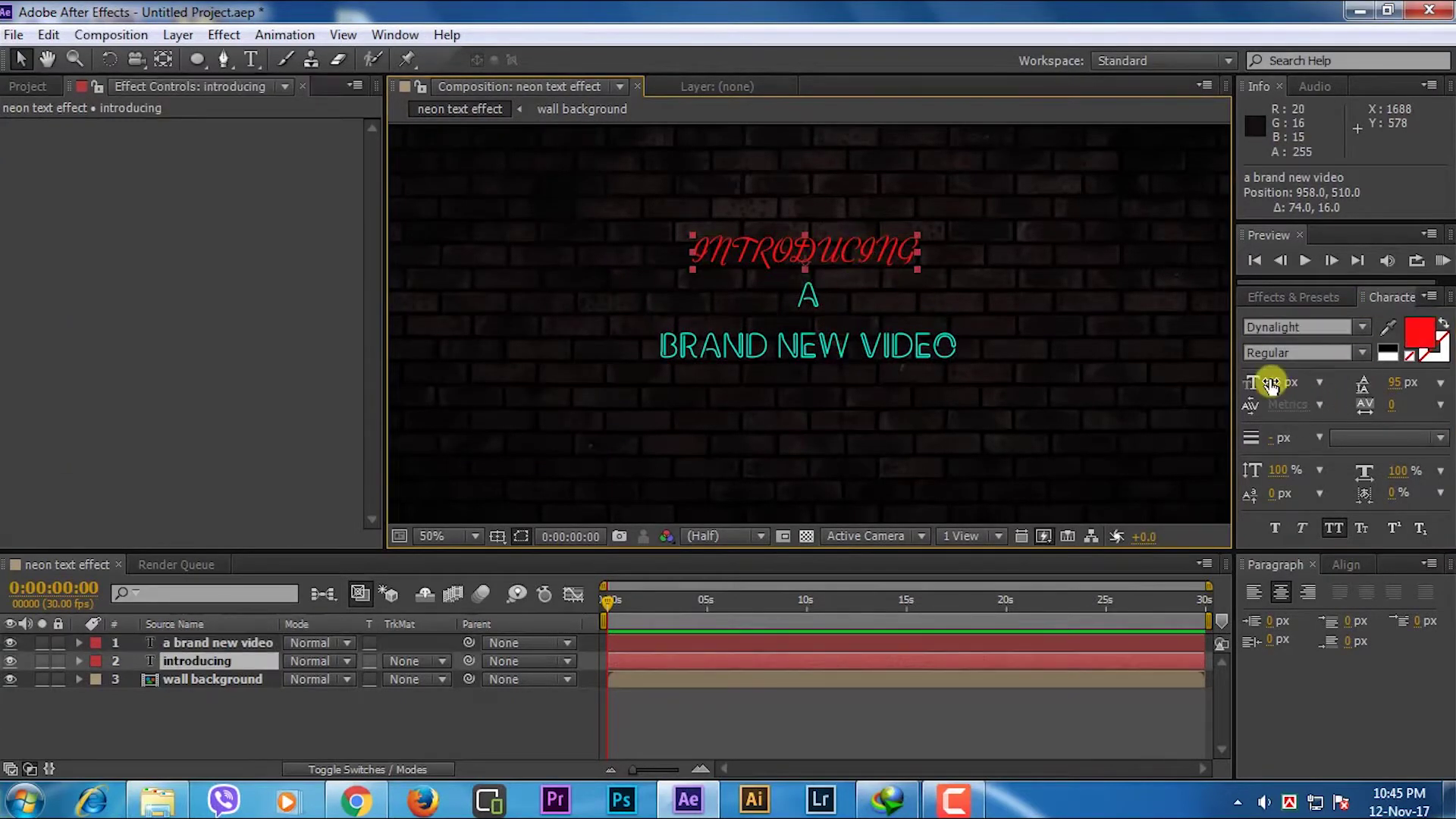
{"action": "left_click_drag", "start_coordinate": [1269, 385], "coordinate": [1284, 381]}
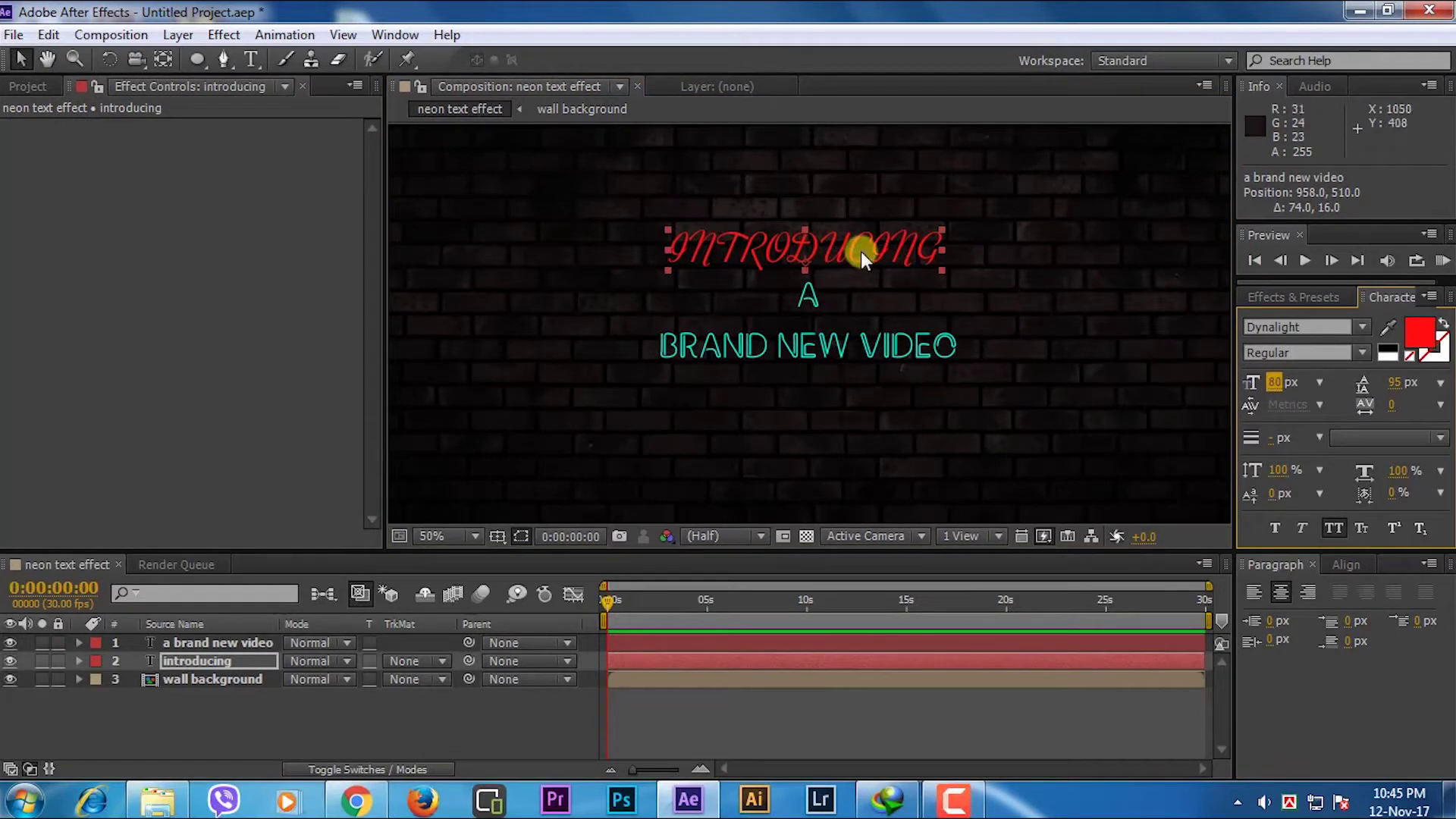
{"action": "left_click_drag", "start_coordinate": [862, 253], "coordinate": [866, 248]}
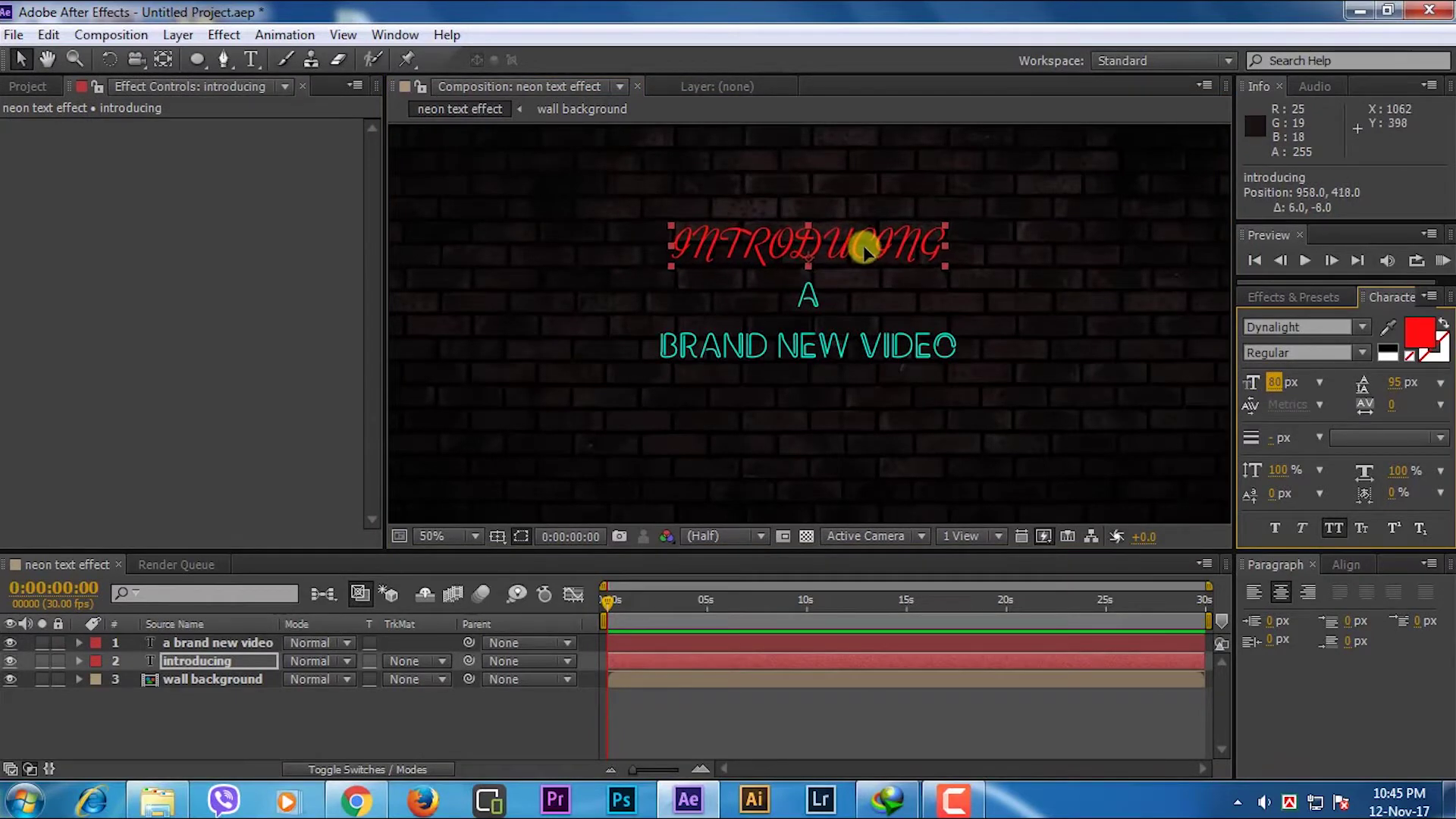
{"action": "left_click", "coordinate": [978, 357]}
{"action": "key", "text": "comma"}
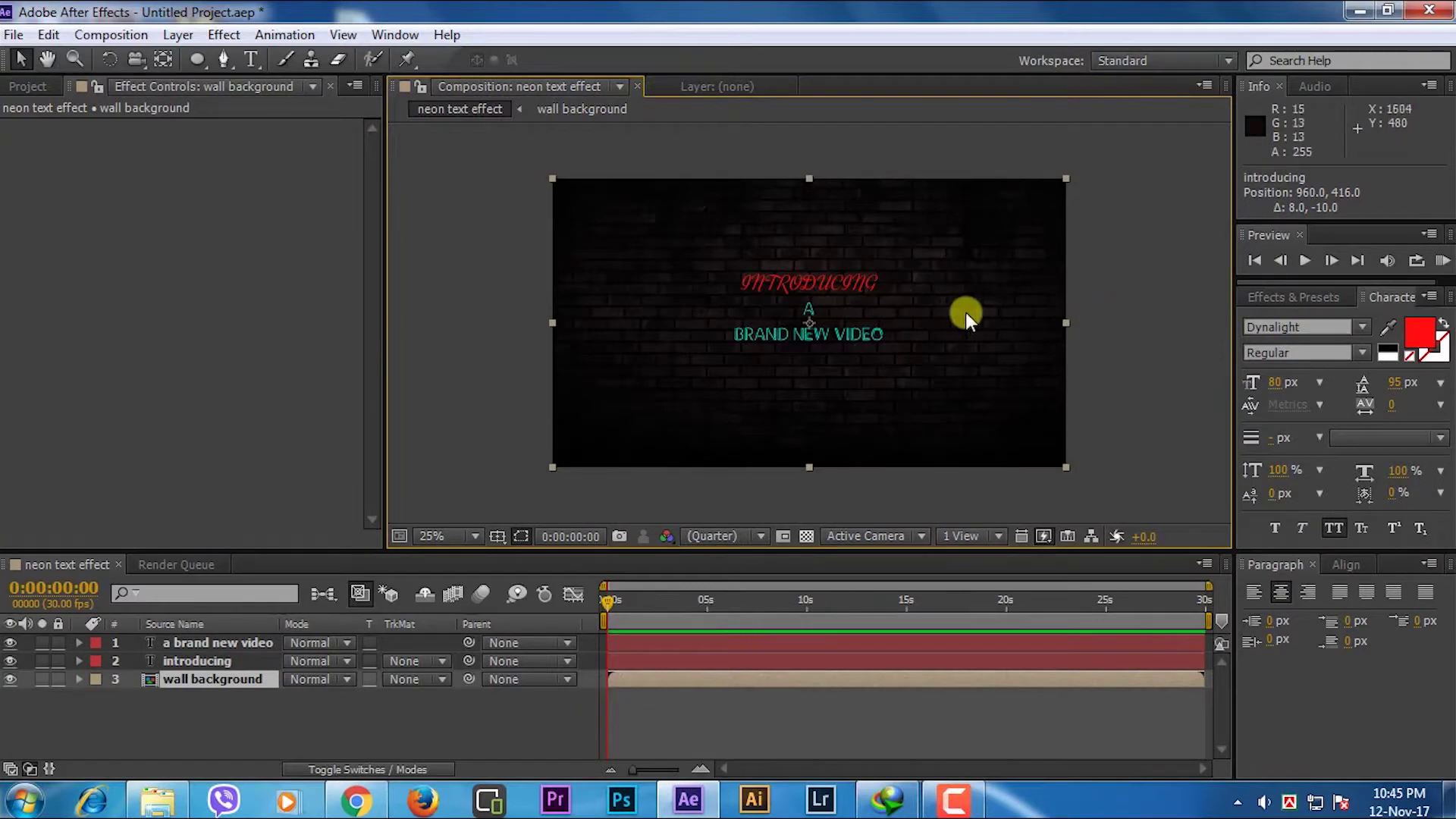
{"action": "key", "text": "period"}
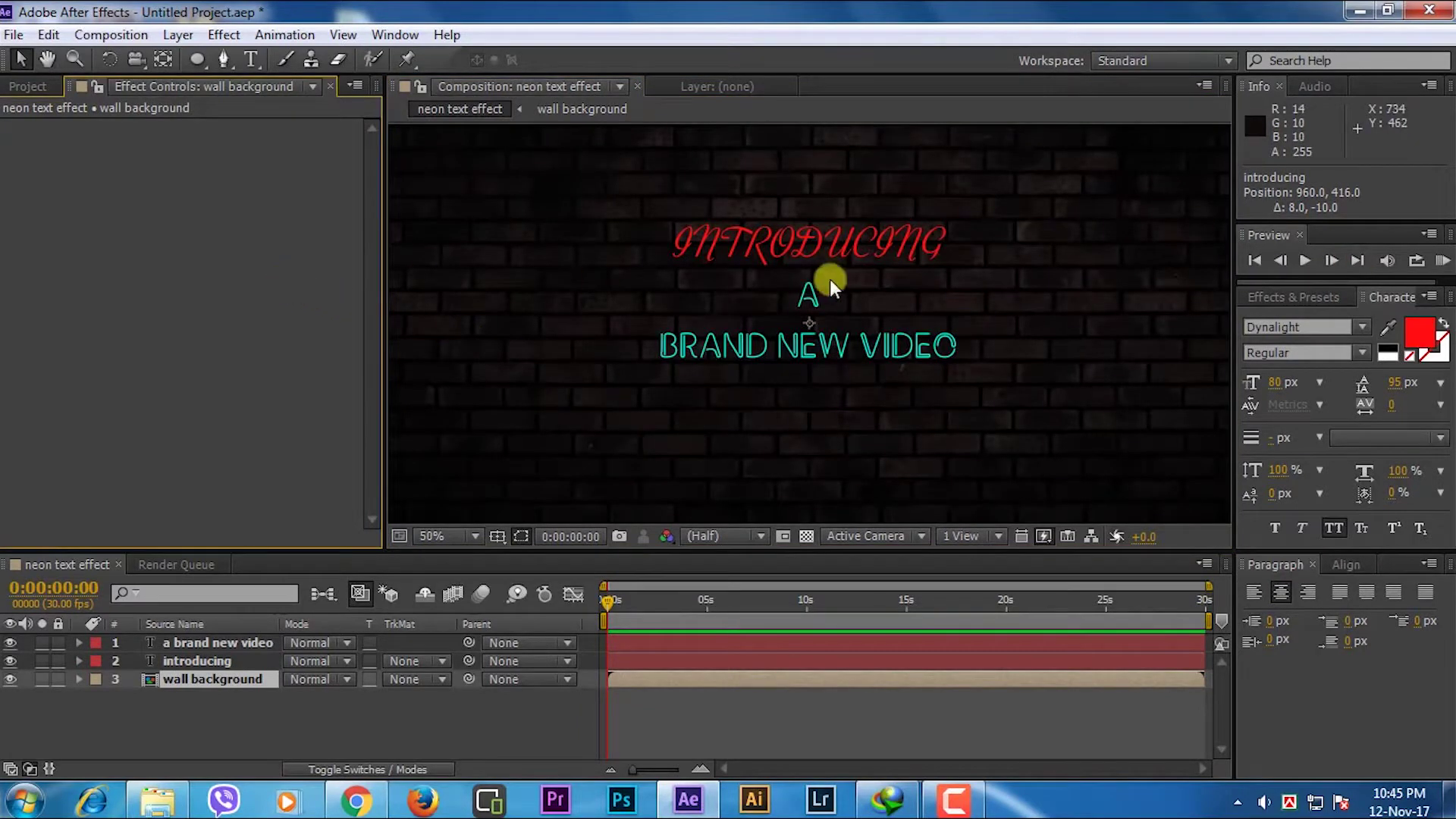
{"action": "left_click", "coordinate": [376, 714]}
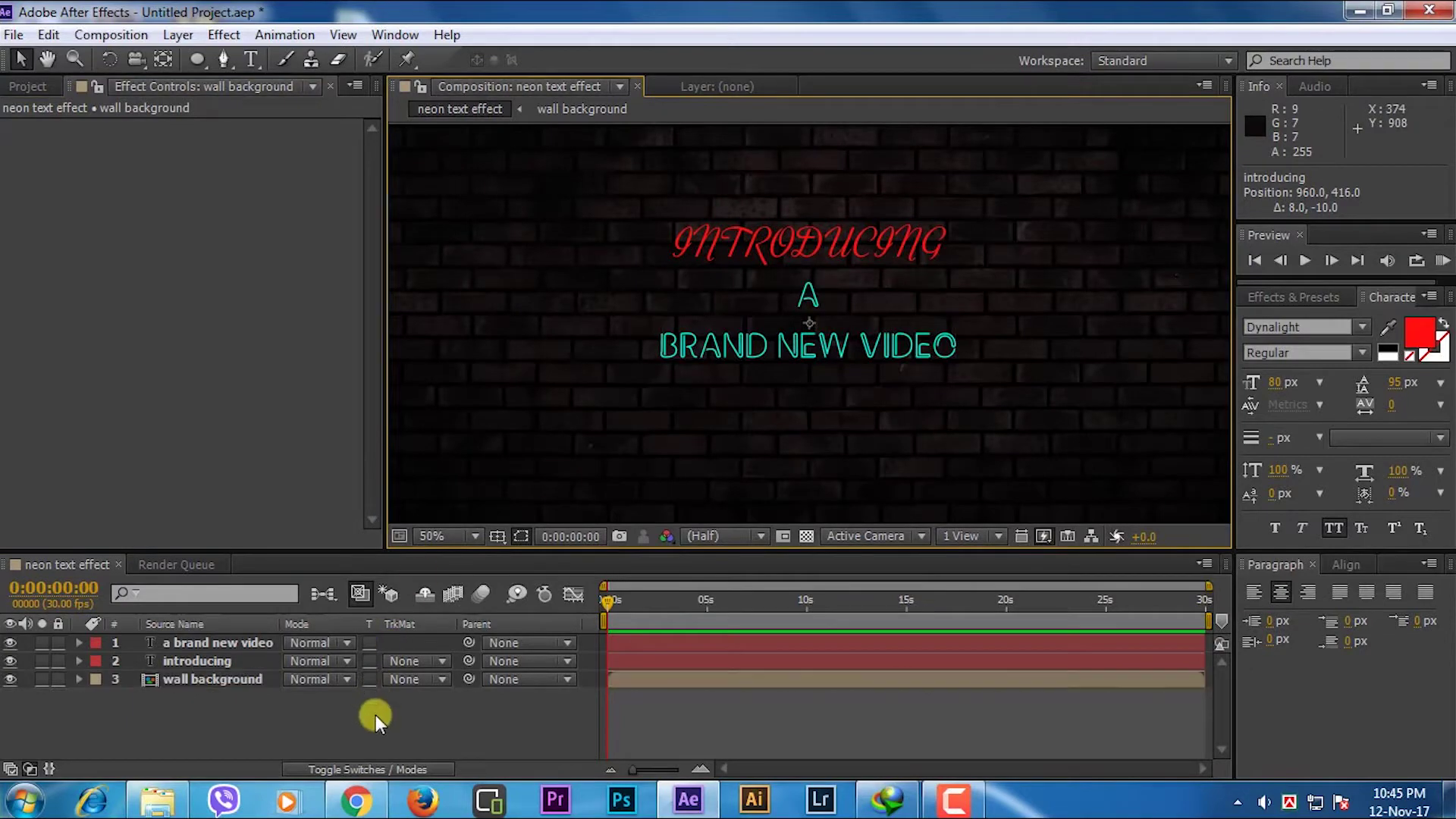
{"action": "left_click", "coordinate": [241, 654]}
{"action": "left_click", "coordinate": [239, 648]}
{"action": "left_click", "coordinate": [839, 233]}
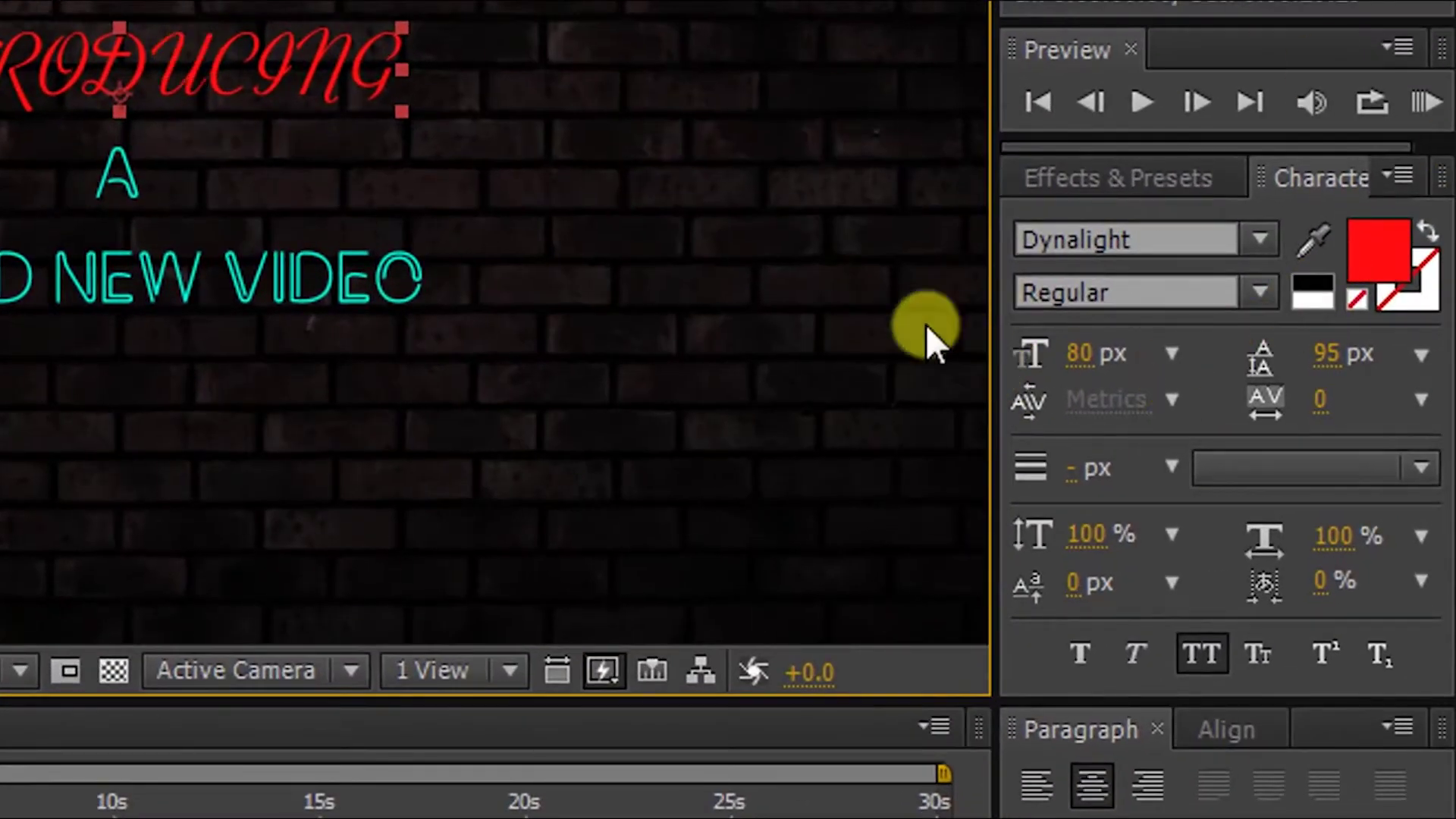
{"action": "left_click_drag", "start_coordinate": [314, 302], "coordinate": [428, 141]}
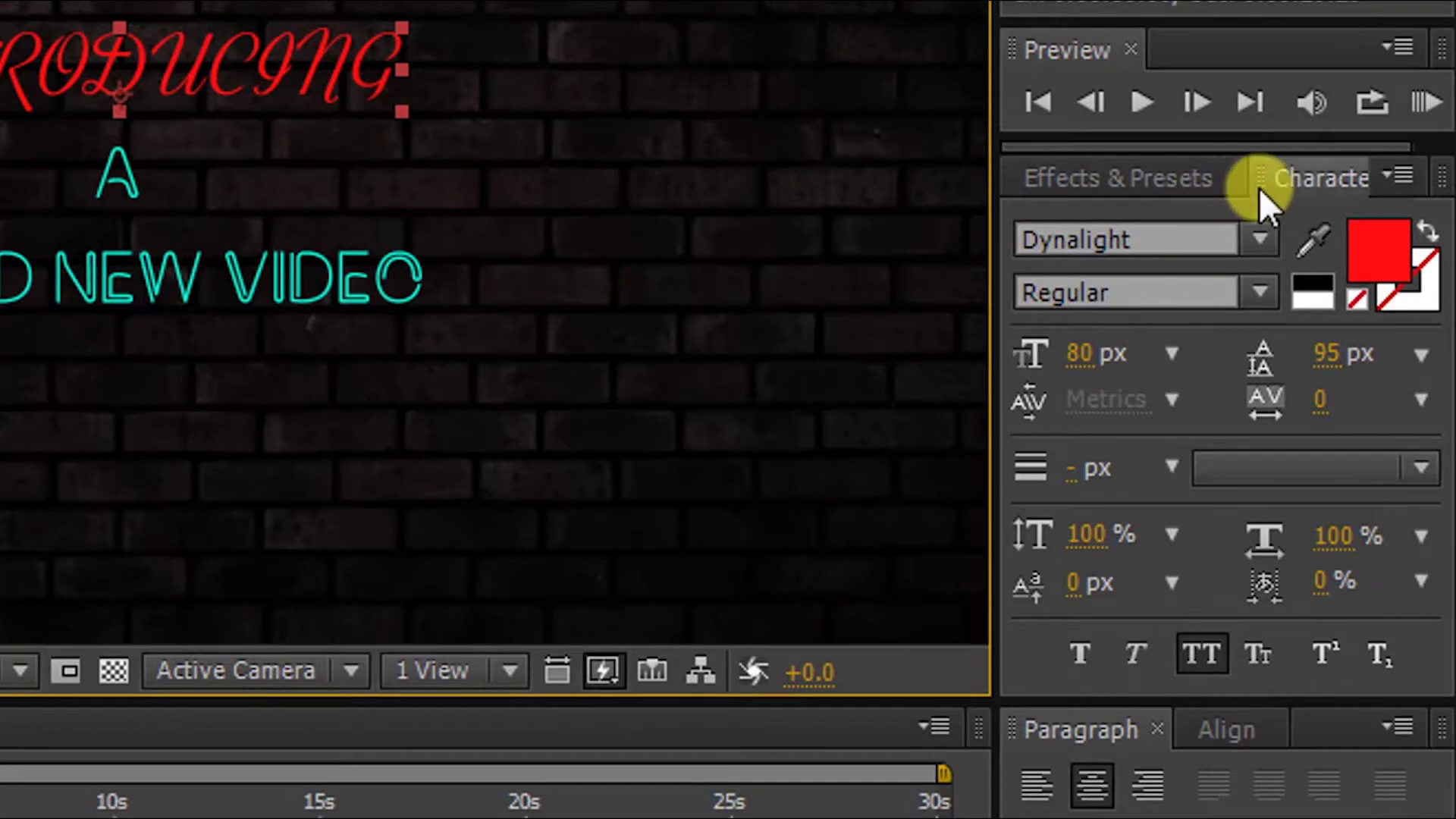
Find the Transform effect and apply it to INTRODUCING with Skew -10
{"action": "left_click", "coordinate": [1054, 179]}
{"action": "left_click", "coordinate": [1032, 226]}
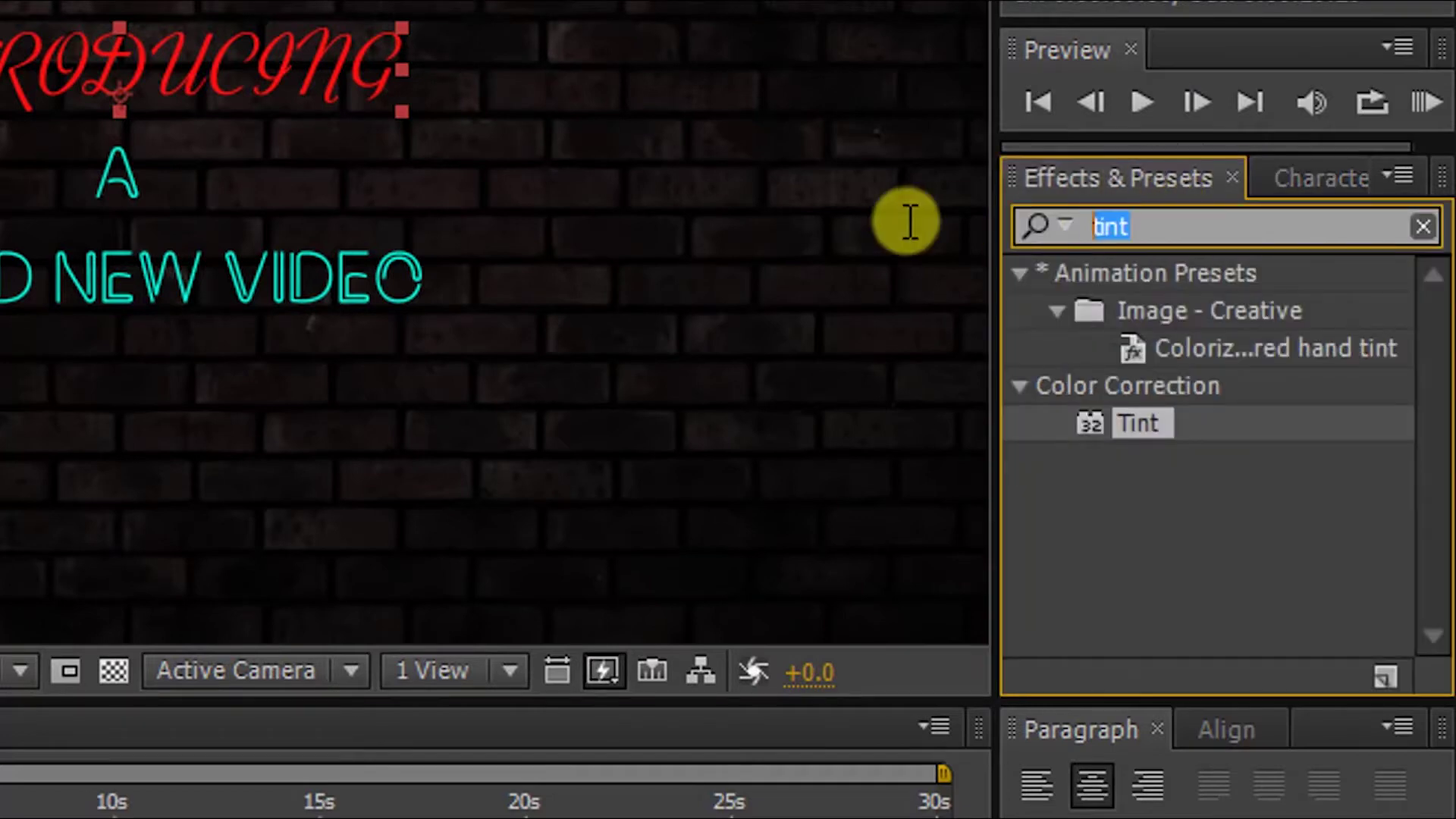
{"action": "type", "text": "t"}
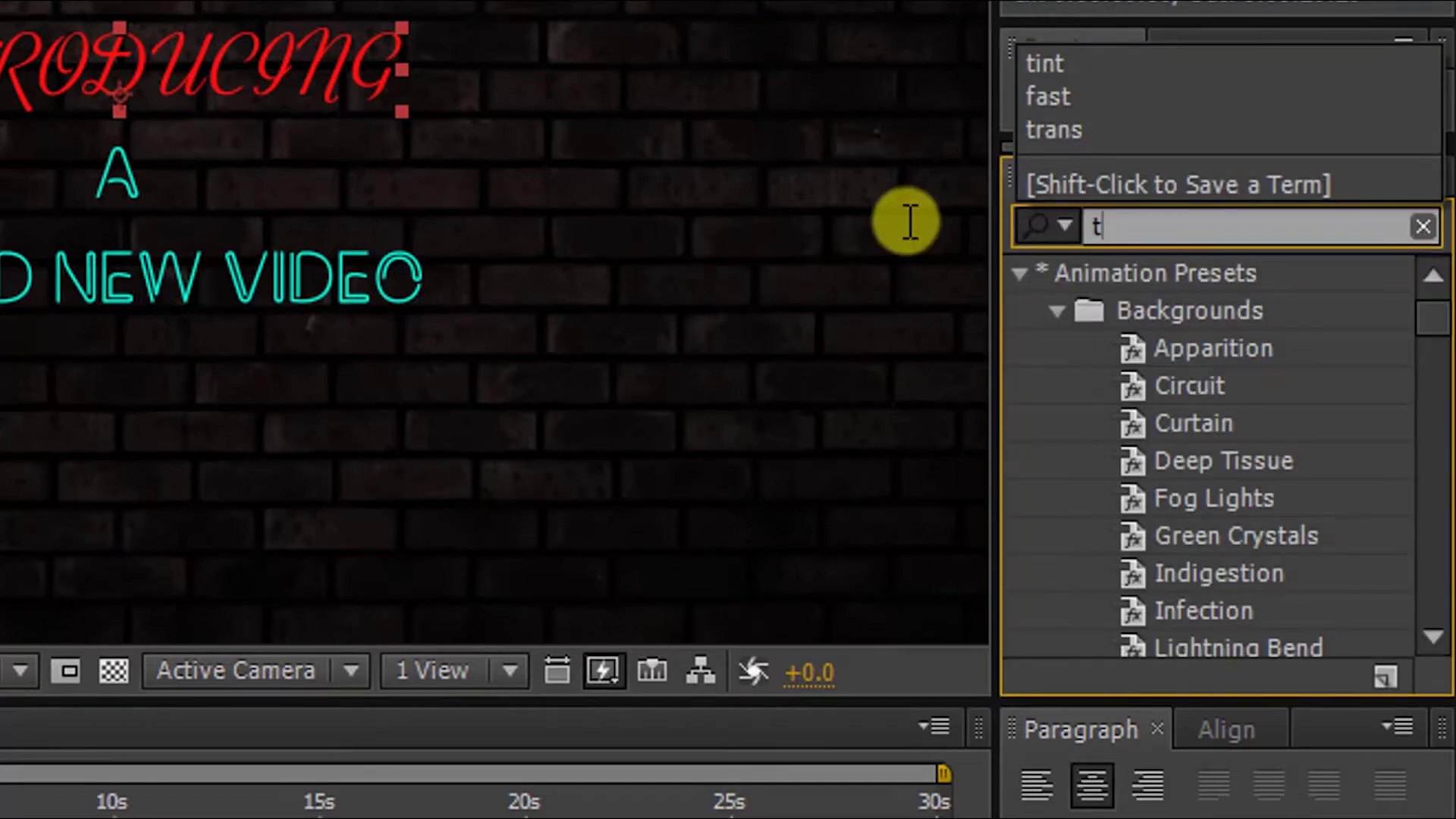
{"action": "type", "text": "rans"}
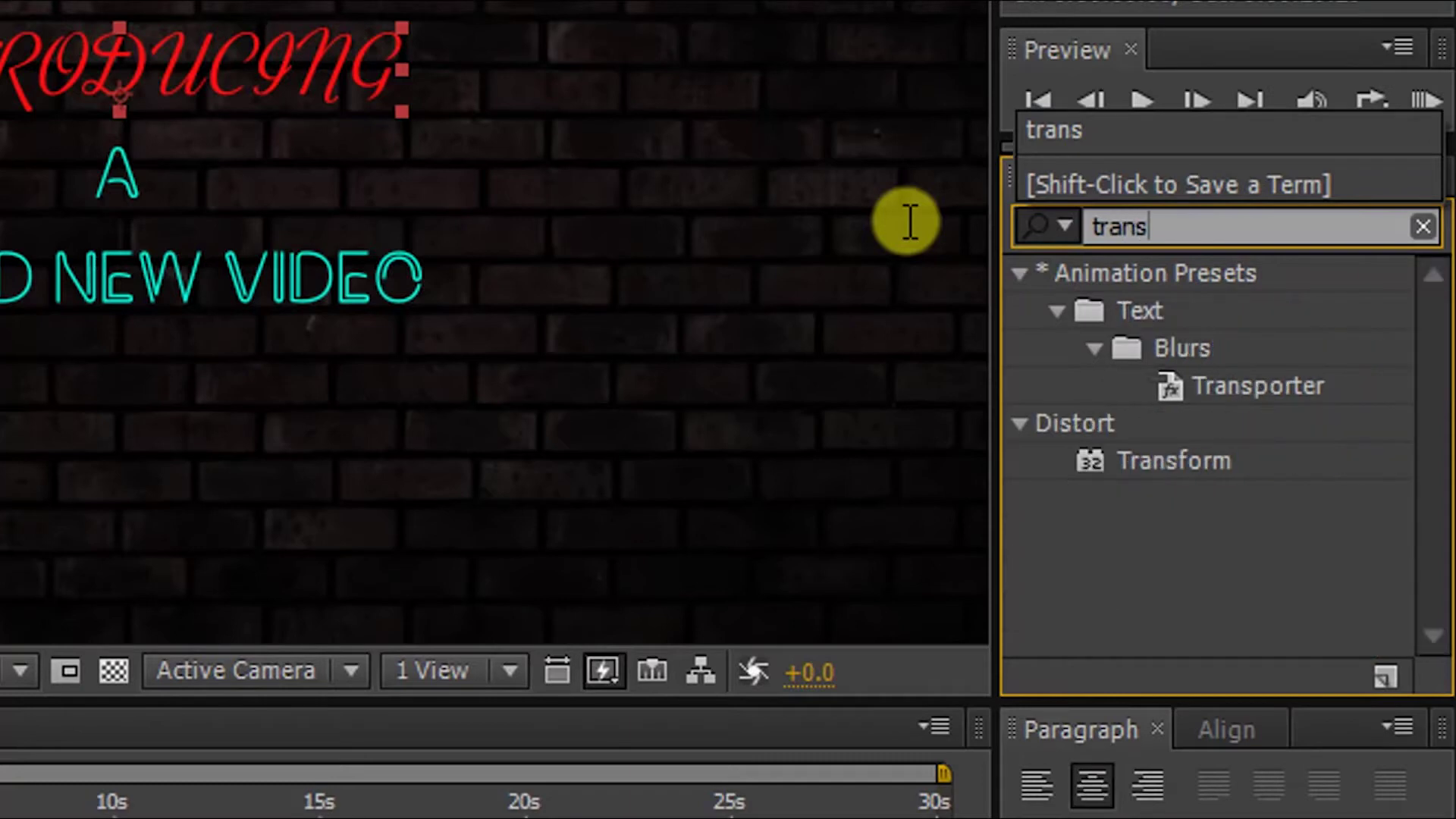
{"action": "left_click_drag", "start_coordinate": [1127, 458], "coordinate": [789, 502]}
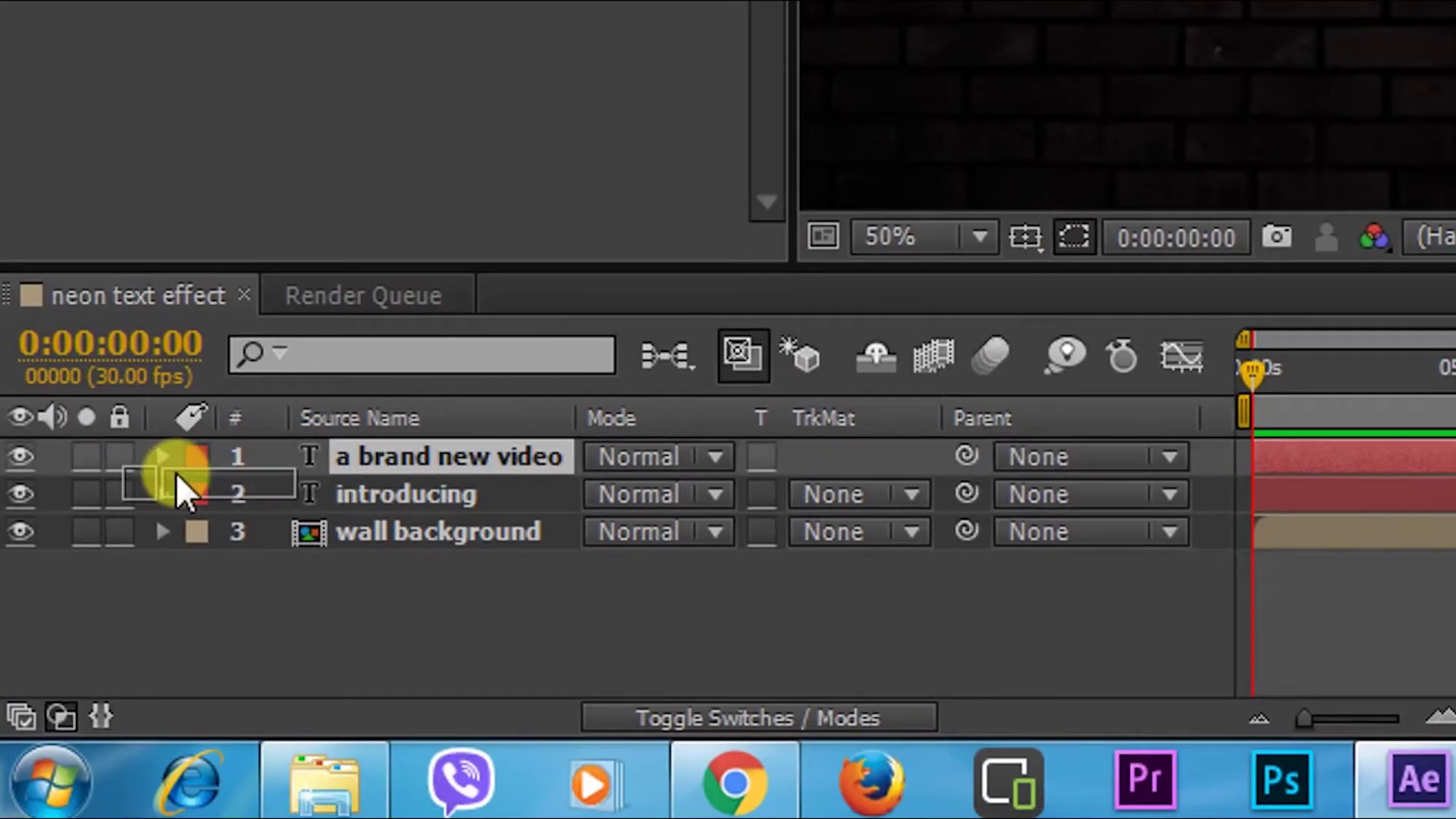
{"action": "left_click_drag", "start_coordinate": [176, 472], "coordinate": [367, 485]}
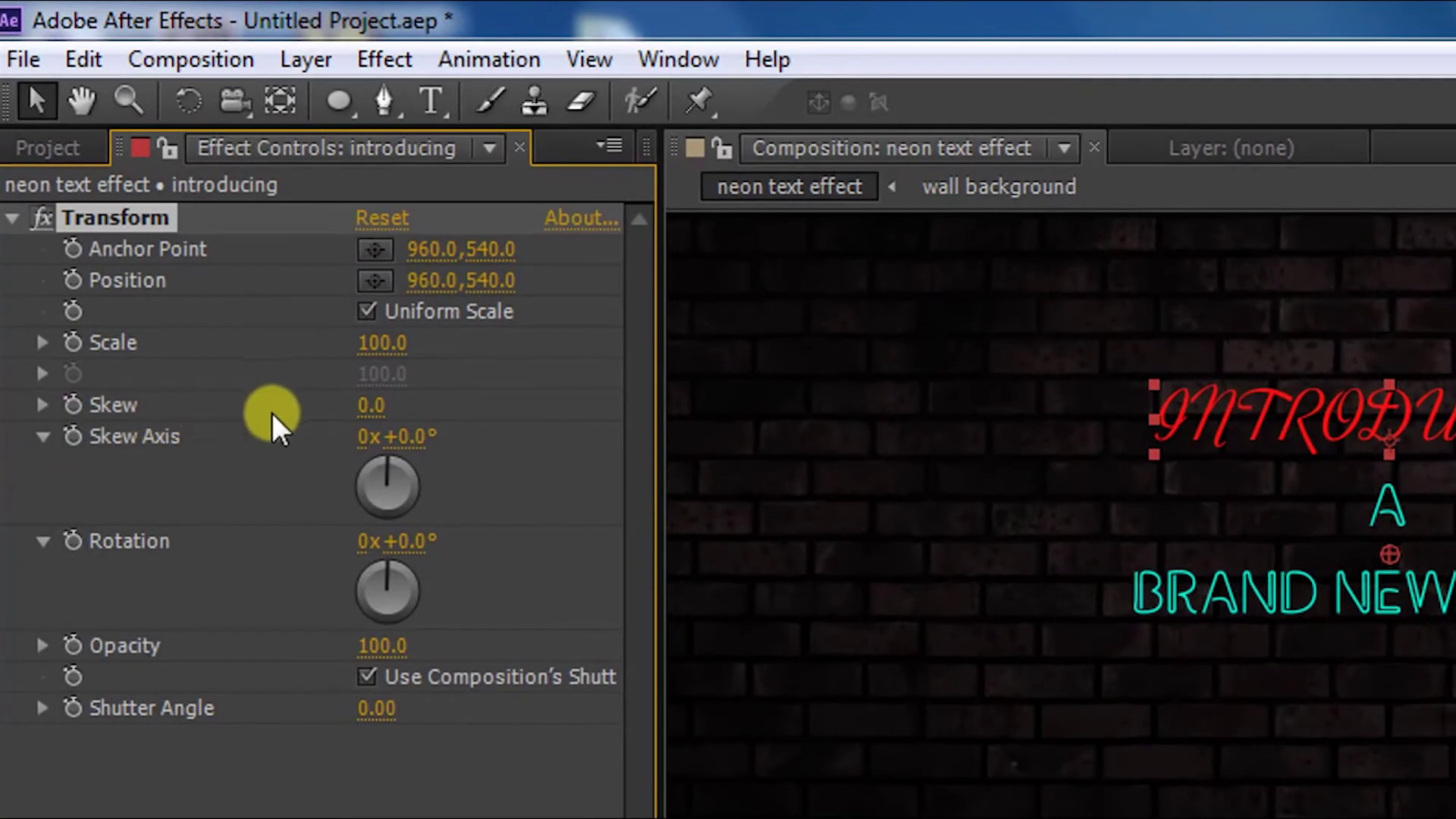
{"action": "left_click", "coordinate": [378, 409]}
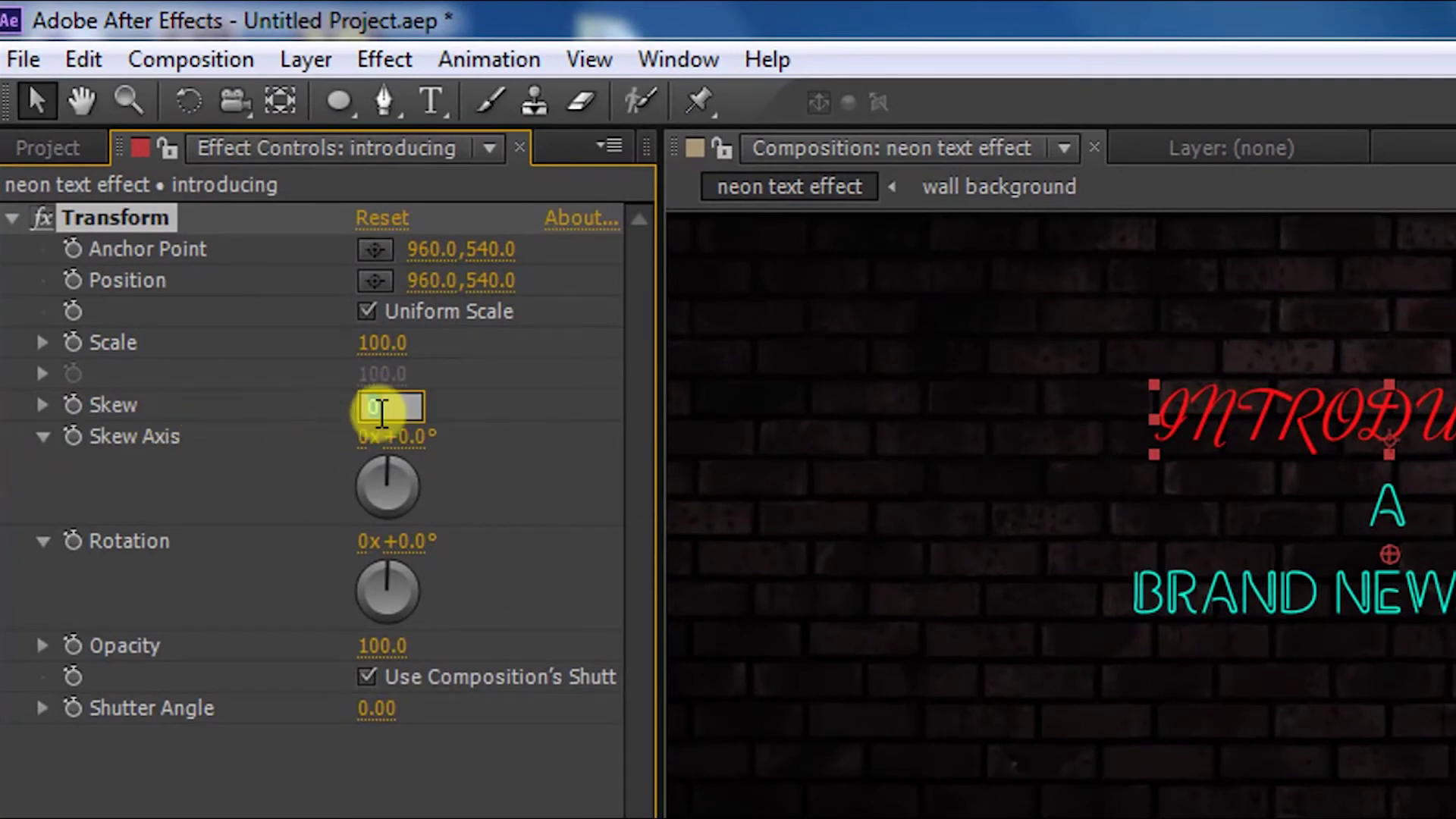
{"action": "key", "text": "Return"}
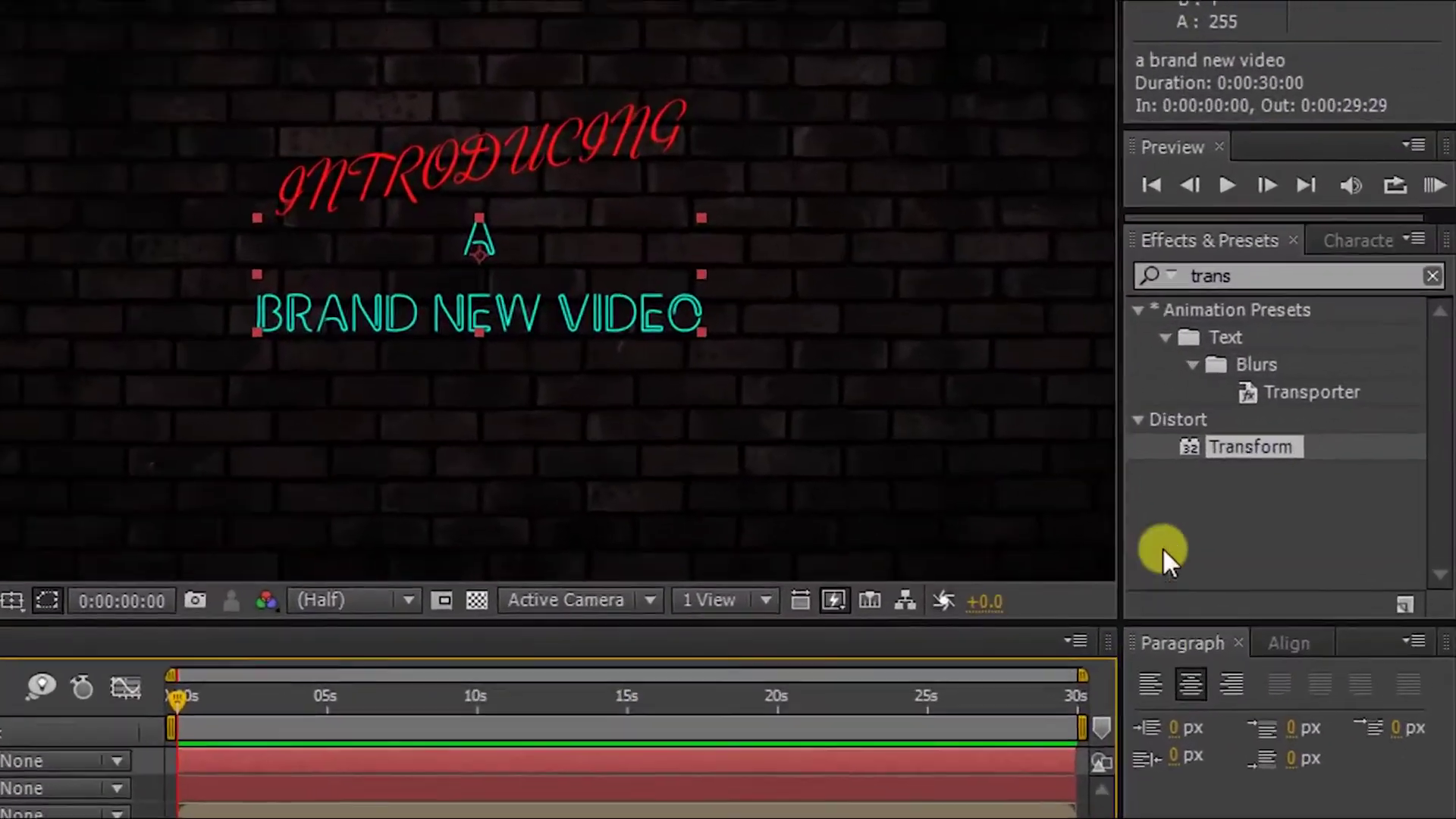
Add Transform to the 'a brand new video' layer and set its Skew to -10
{"action": "left_click_drag", "start_coordinate": [1244, 447], "coordinate": [344, 584]}
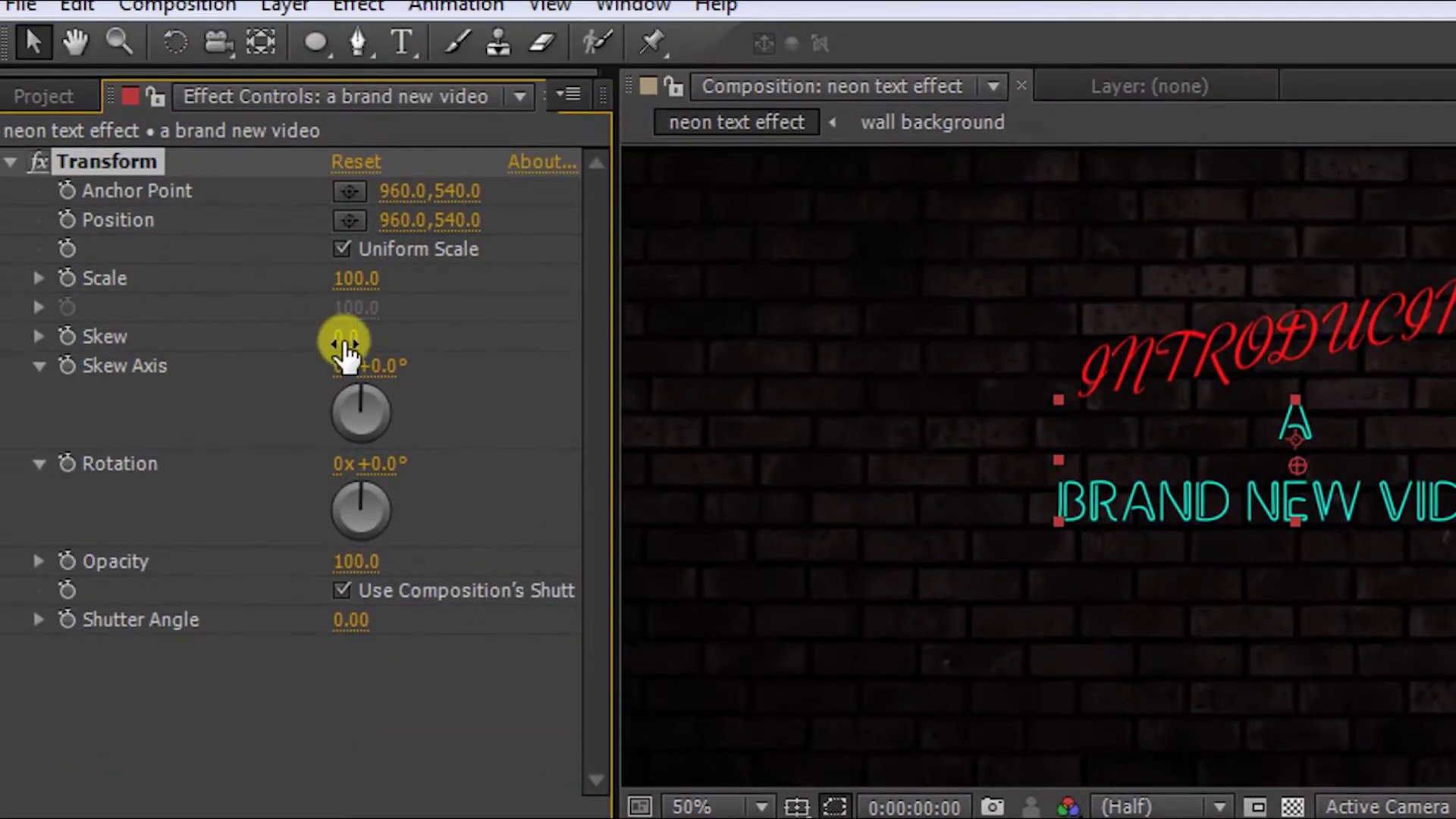
{"action": "left_click", "coordinate": [345, 305]}
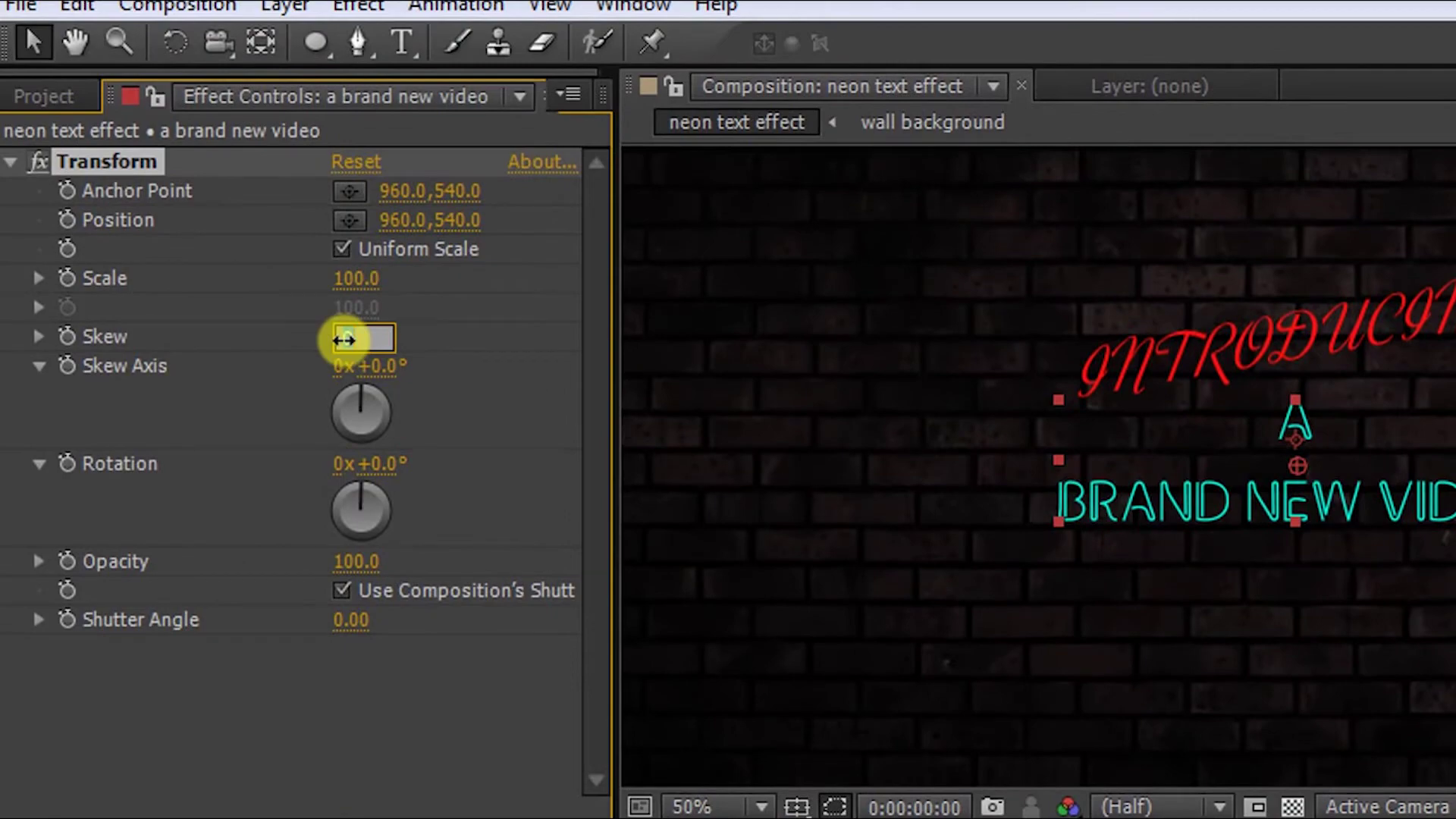
{"action": "type", "text": "0"}
{"action": "key", "text": "Return"}
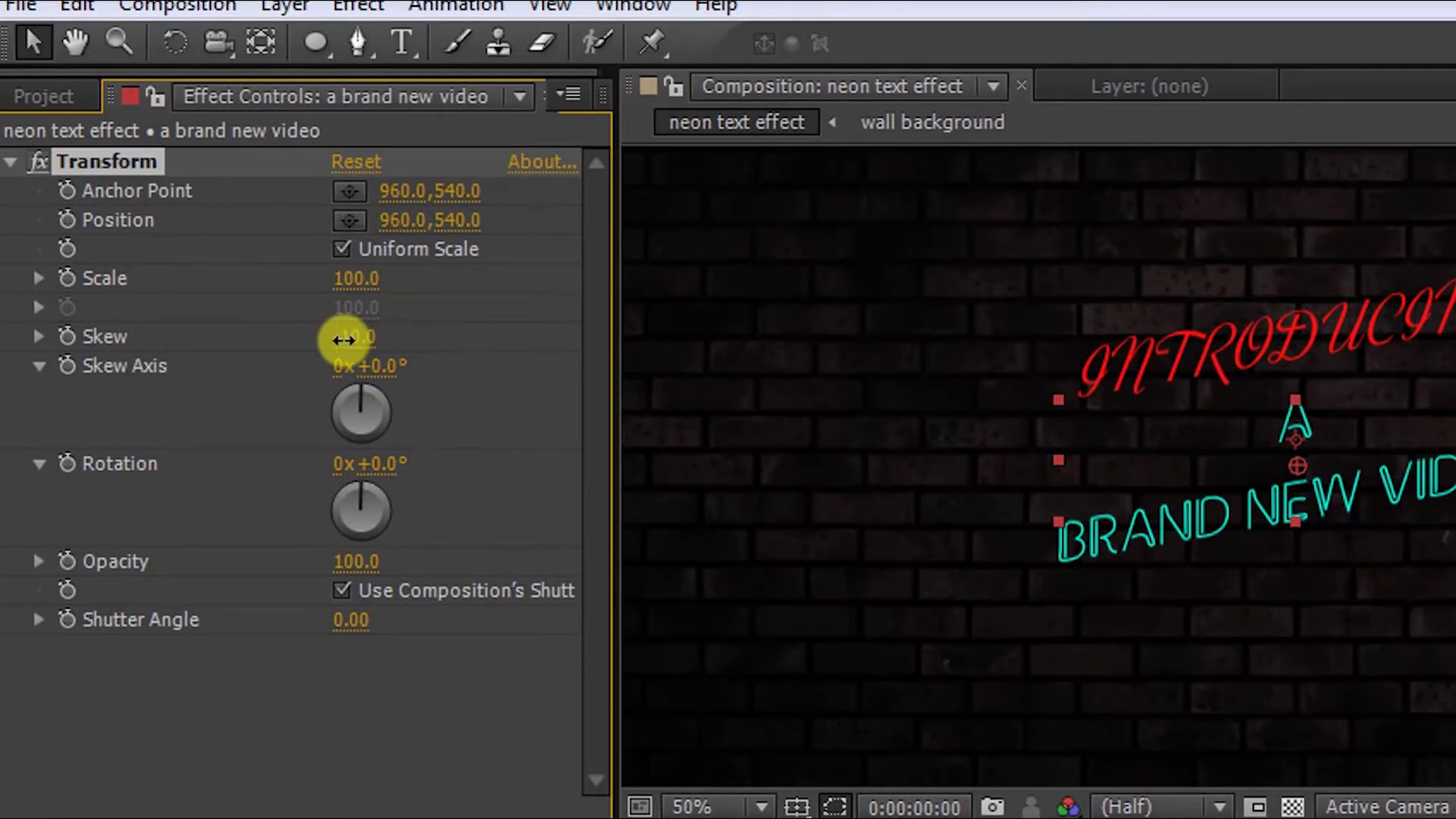
{"action": "scroll", "coordinate": [1204, 423], "scroll_direction": "down", "scroll_amount": 2}
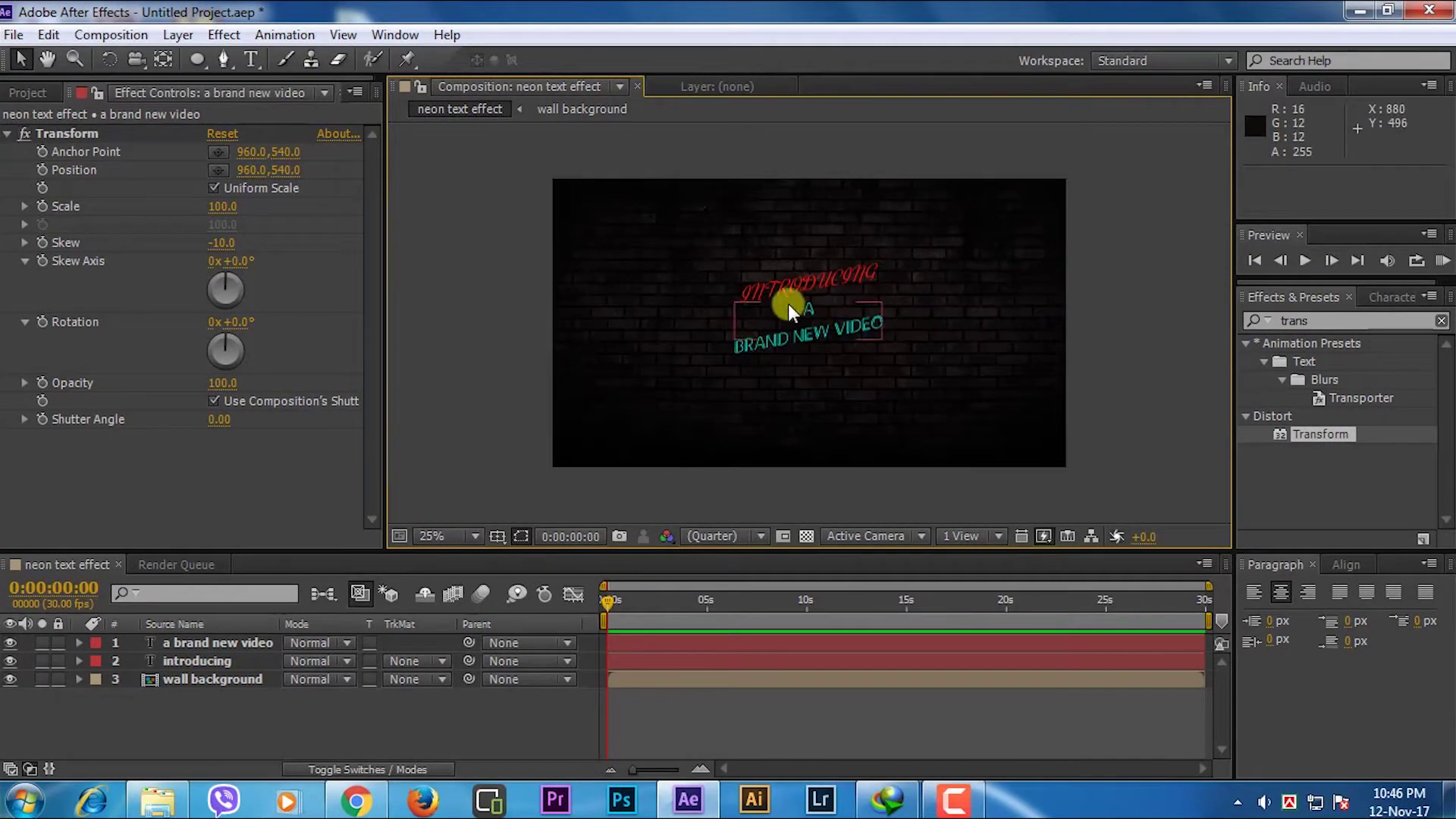
{"action": "scroll", "coordinate": [793, 300], "scroll_direction": "up", "scroll_amount": 2}
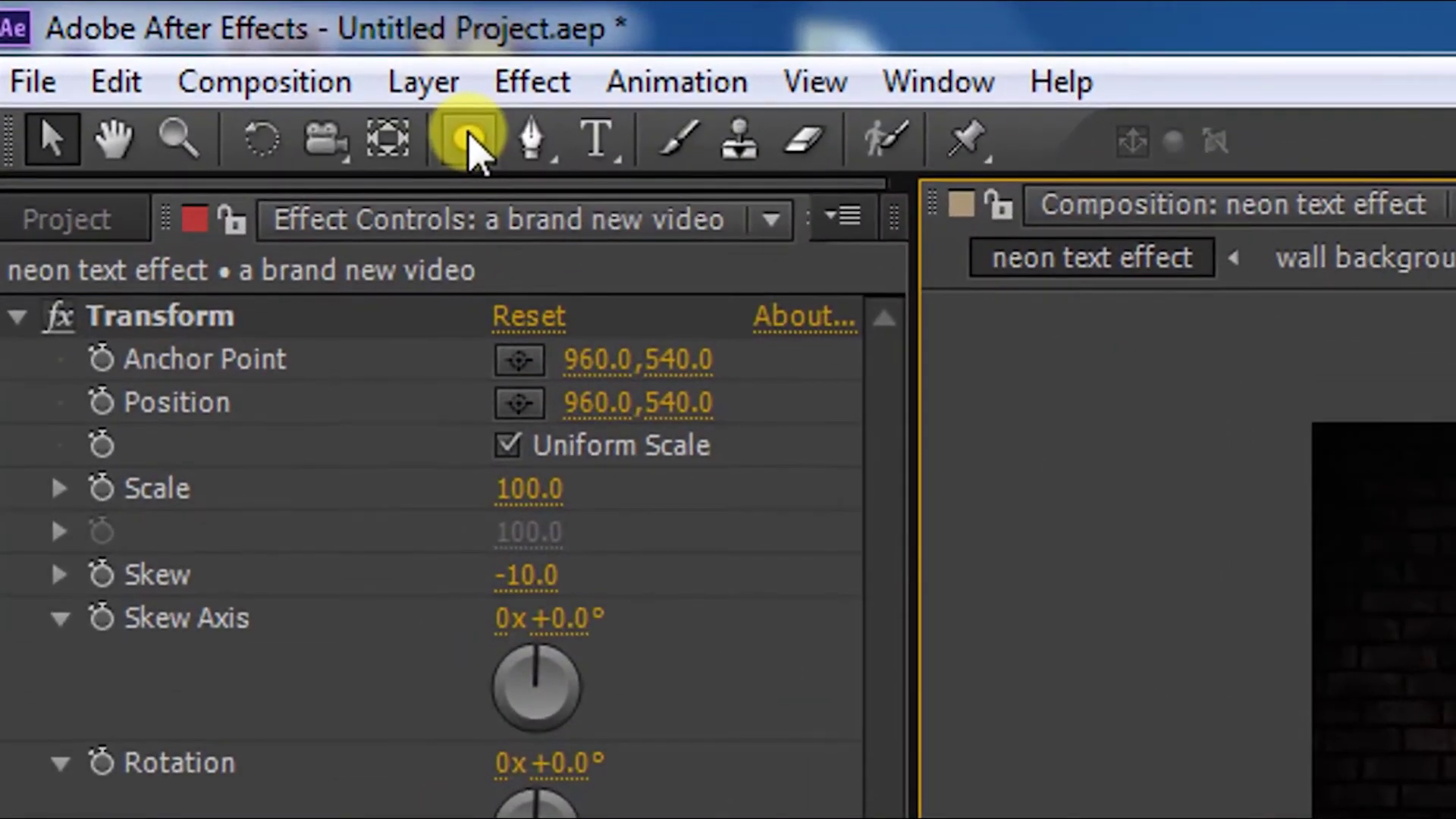
Draw an ellipse around the titles centred on the A, nudge it down-right, and view at 100%
{"action": "left_click_drag", "start_coordinate": [468, 135], "coordinate": [605, 239]}
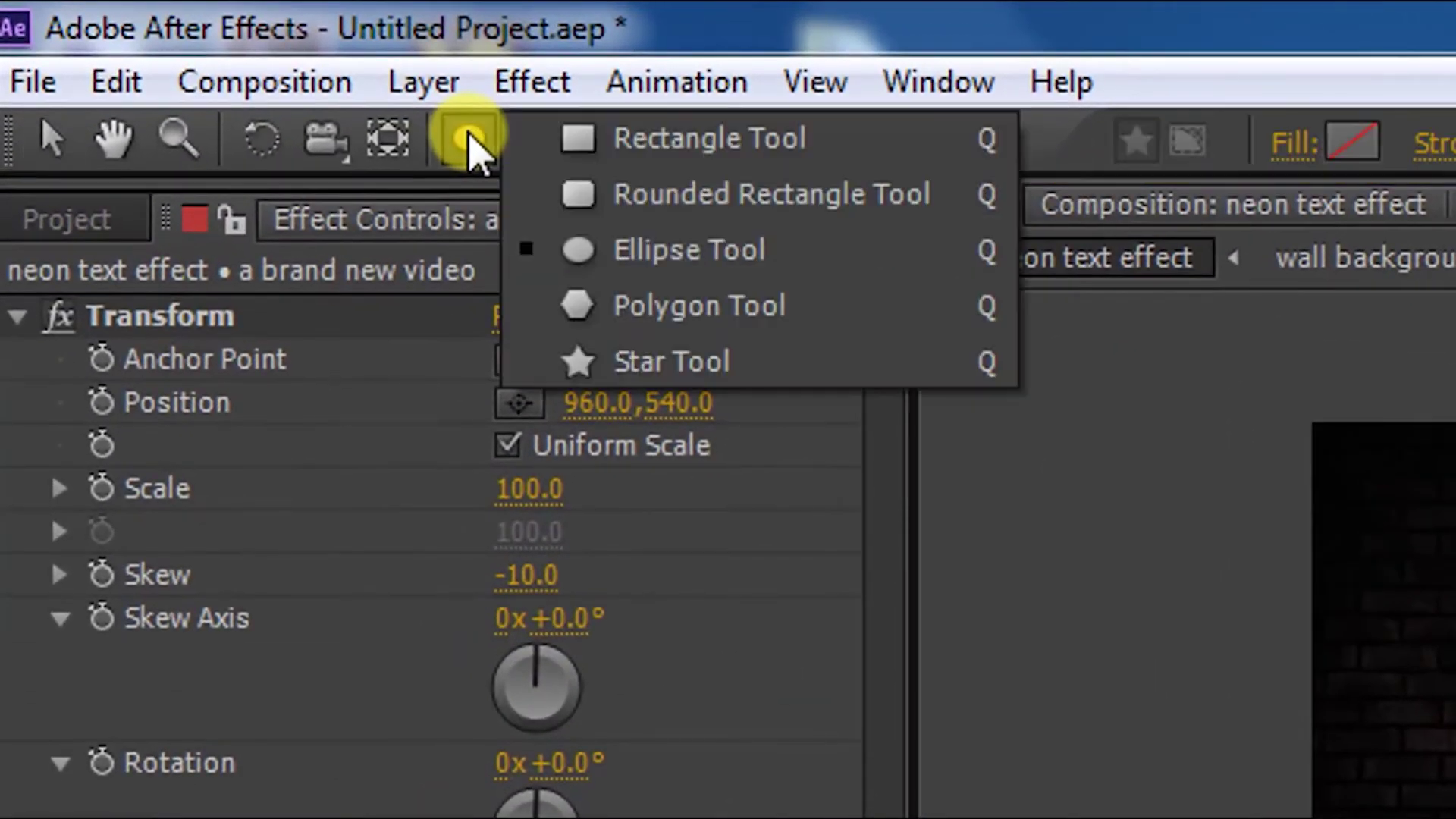
{"action": "left_click", "coordinate": [605, 250]}
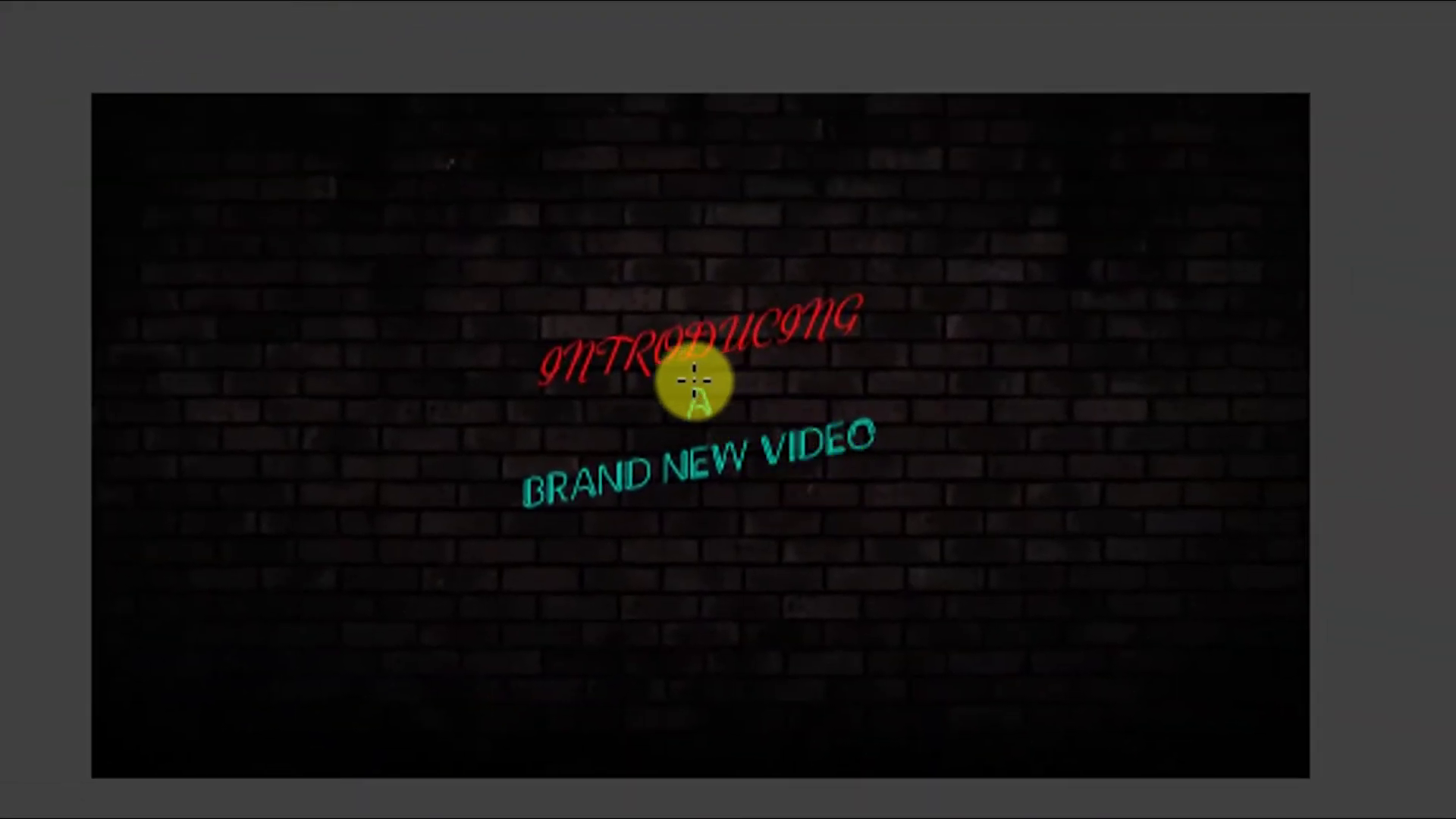
{"action": "mouse_move", "coordinate": [682, 379]}
{"action": "left_mouse_down"}
{"action": "mouse_move", "coordinate": [810, 502]}
{"action": "mouse_move", "coordinate": [899, 555]}
{"action": "left_mouse_up"}
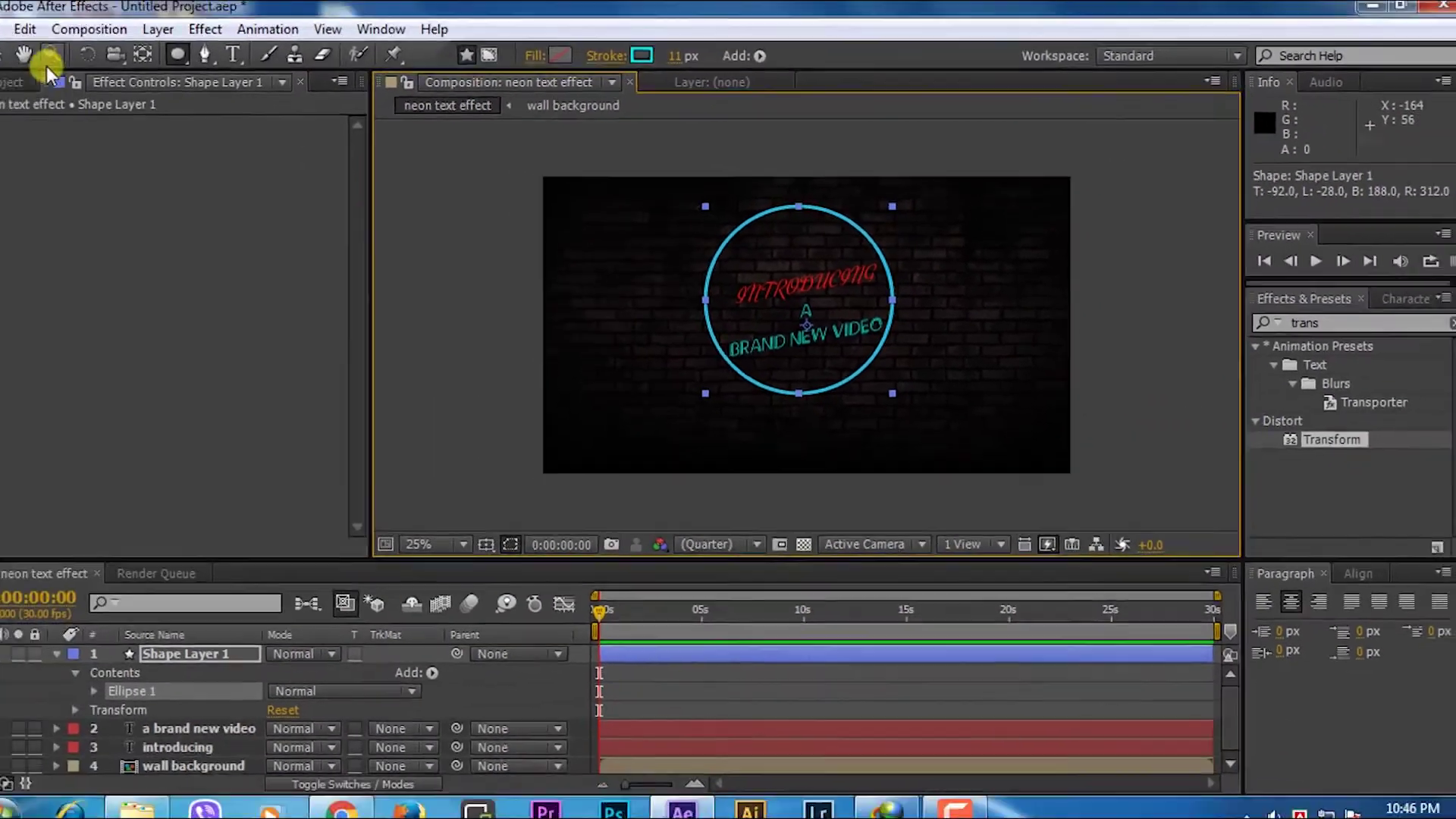
{"action": "left_click", "coordinate": [20, 61]}
{"action": "left_click_drag", "start_coordinate": [835, 381], "coordinate": [844, 396]}
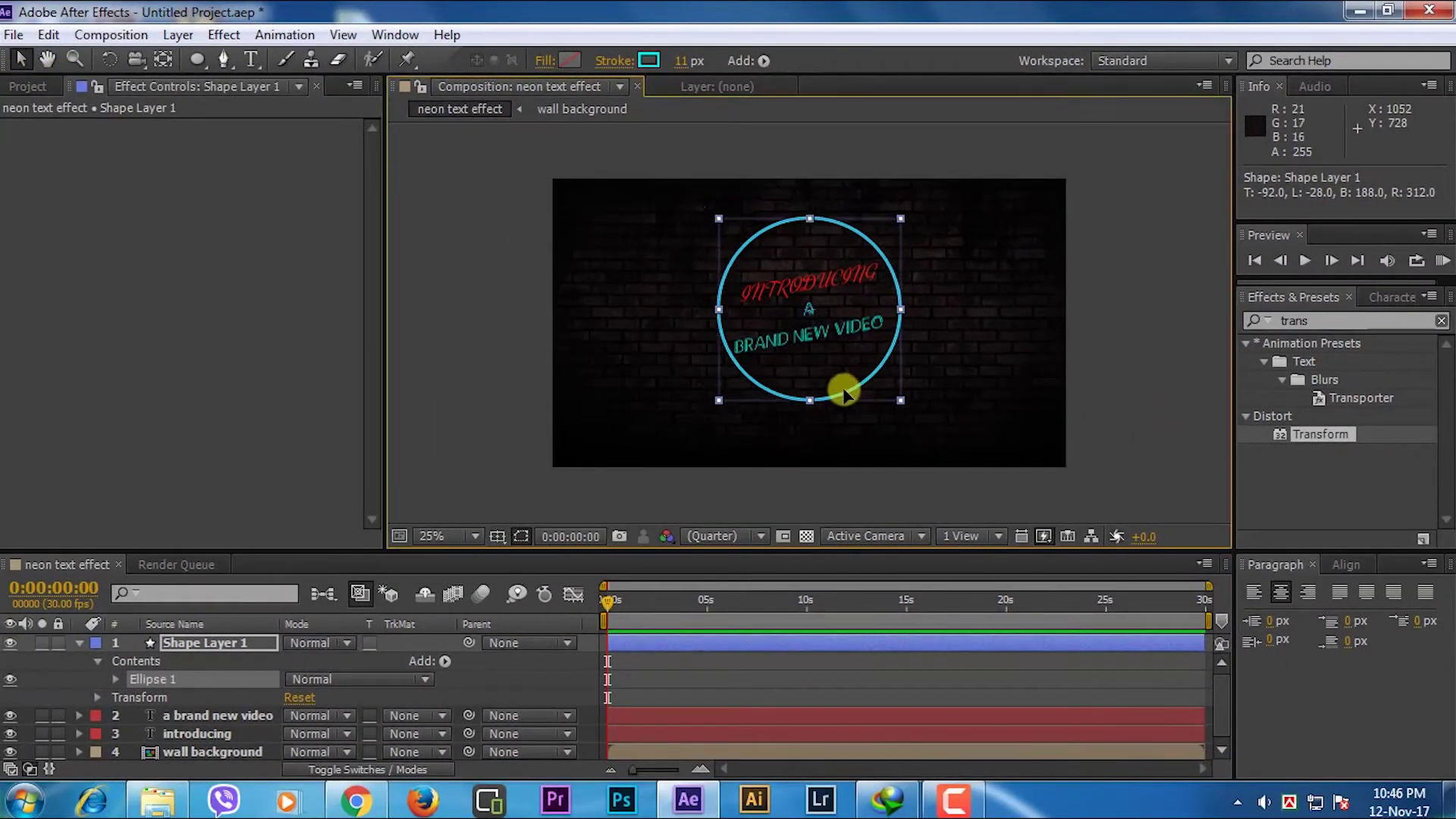
{"action": "key", "text": "period"}
{"action": "key", "text": "period"}
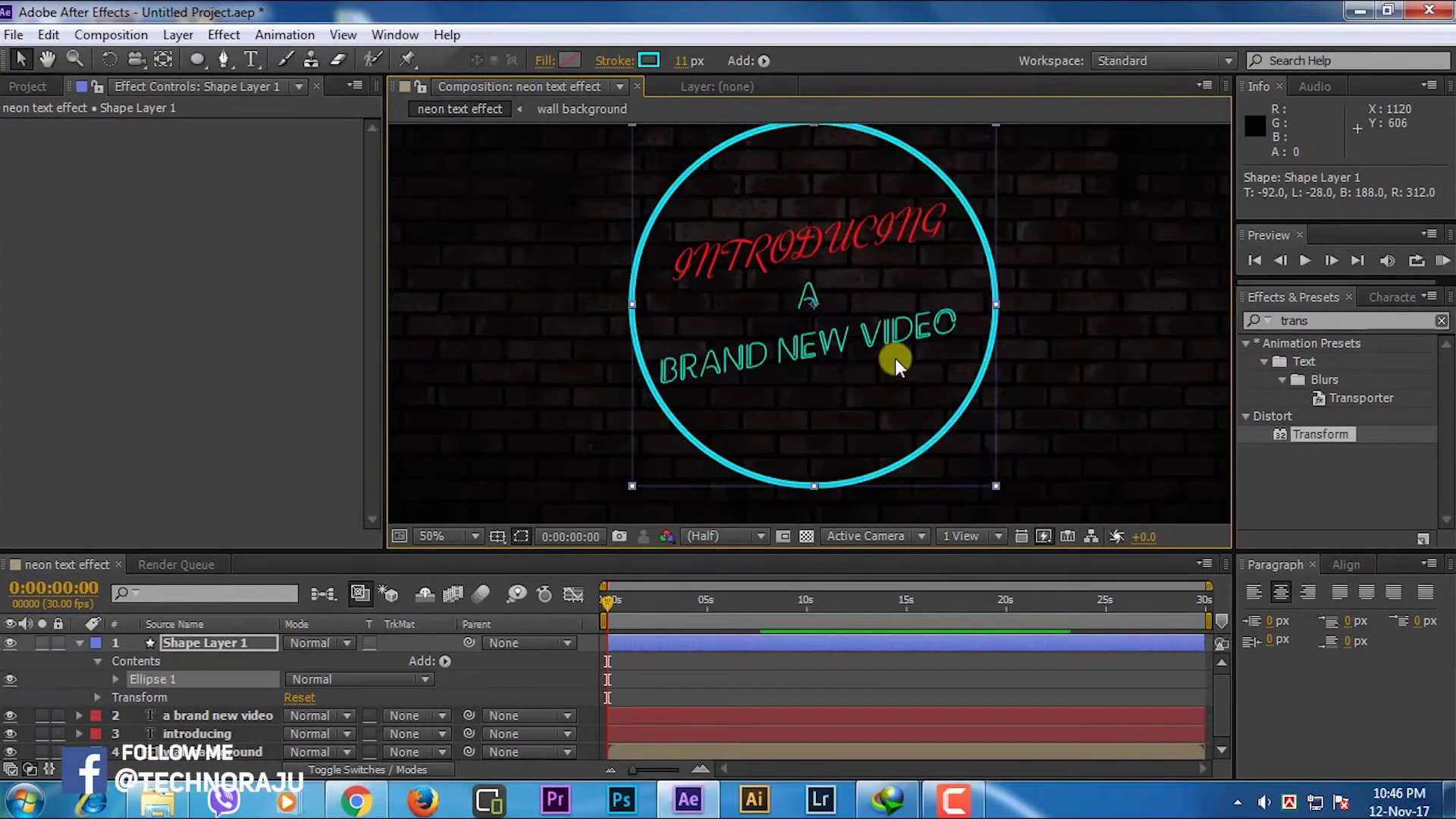
{"action": "key", "text": "period"}
{"action": "key", "text": "period"}
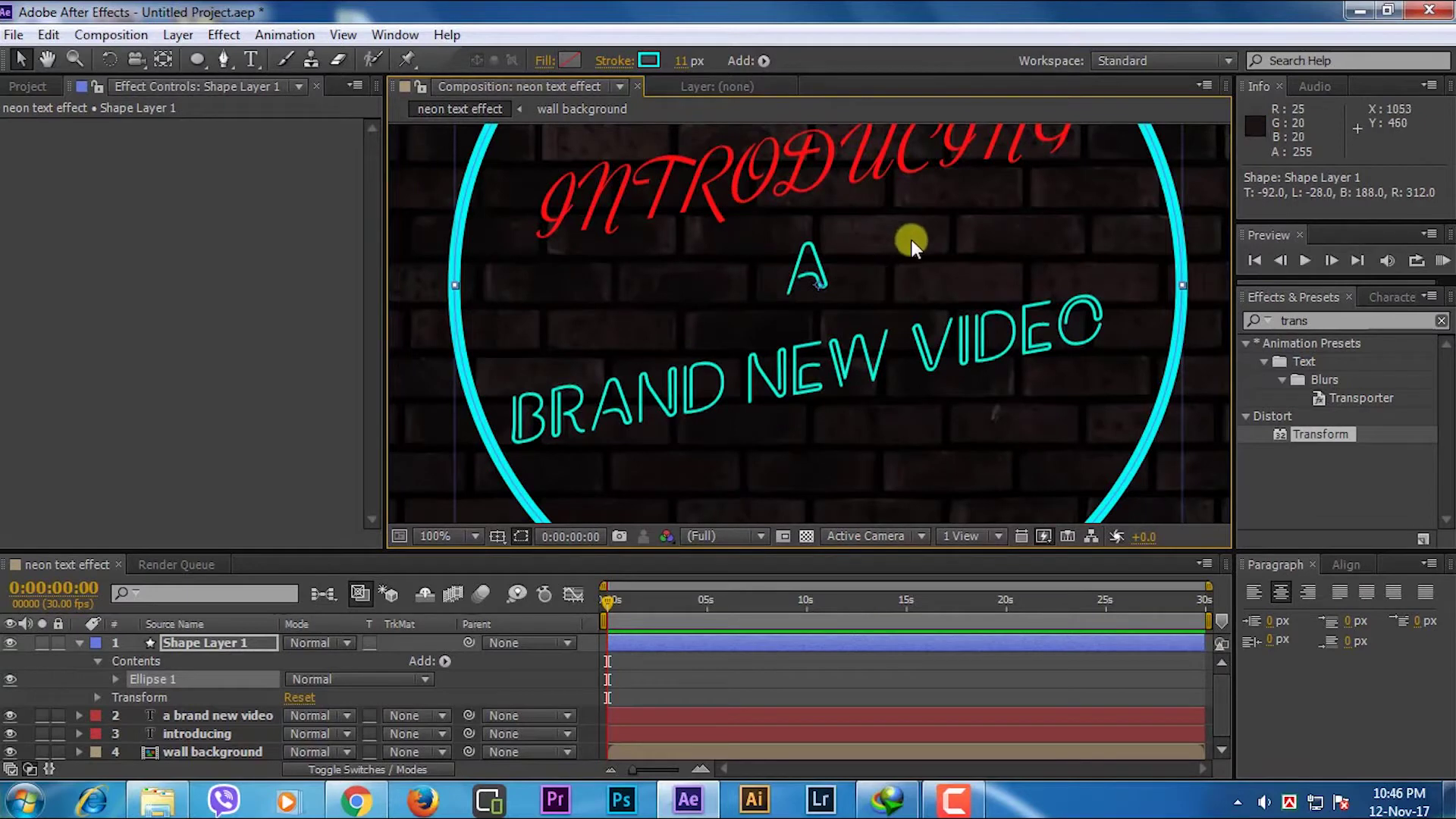
{"action": "left_click", "coordinate": [561, 226]}
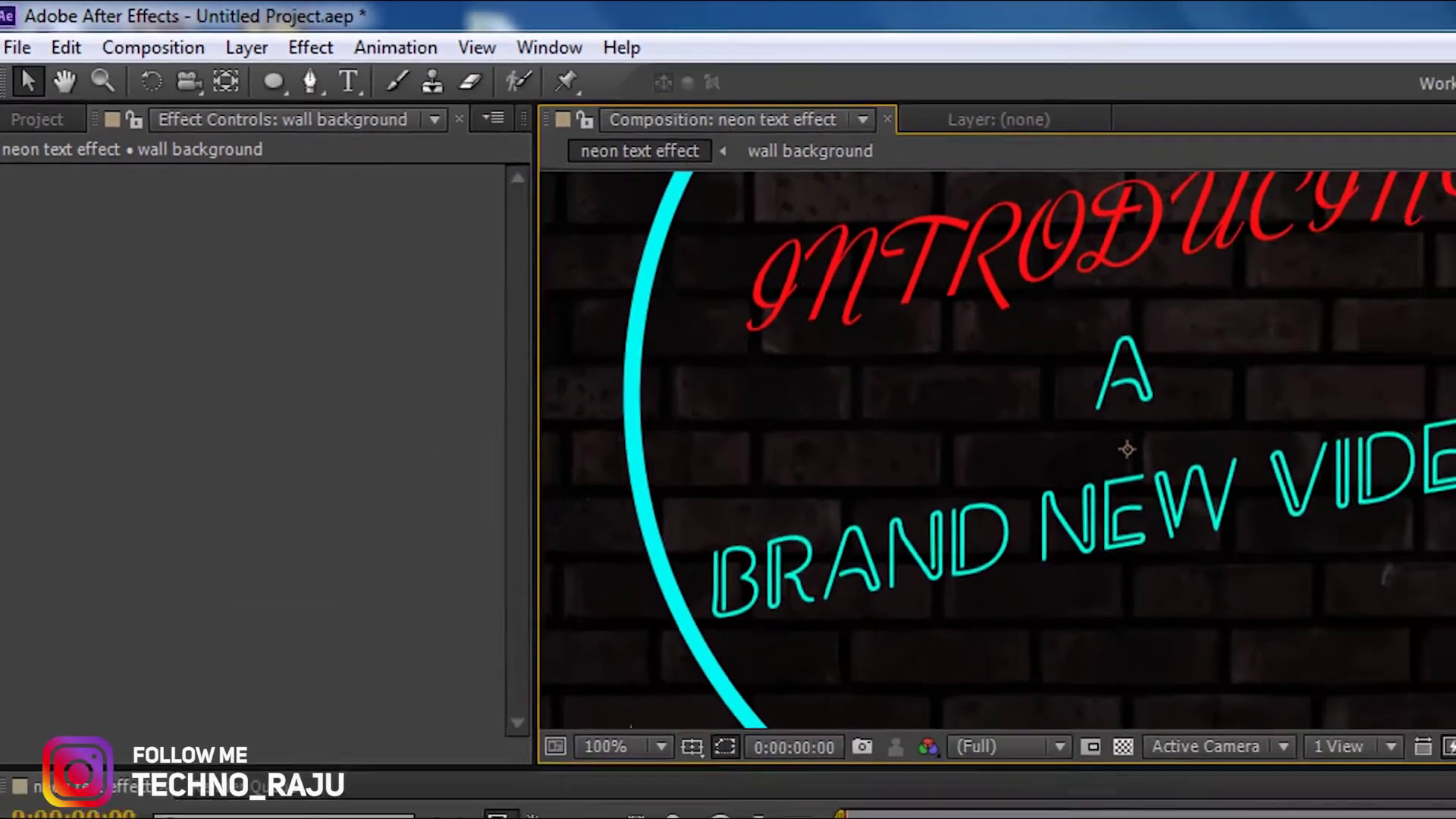
Eyedrop the INTRODUCING red (FD0F0F) into Shape Layer 1's stroke colour
{"action": "left_click", "coordinate": [193, 643]}
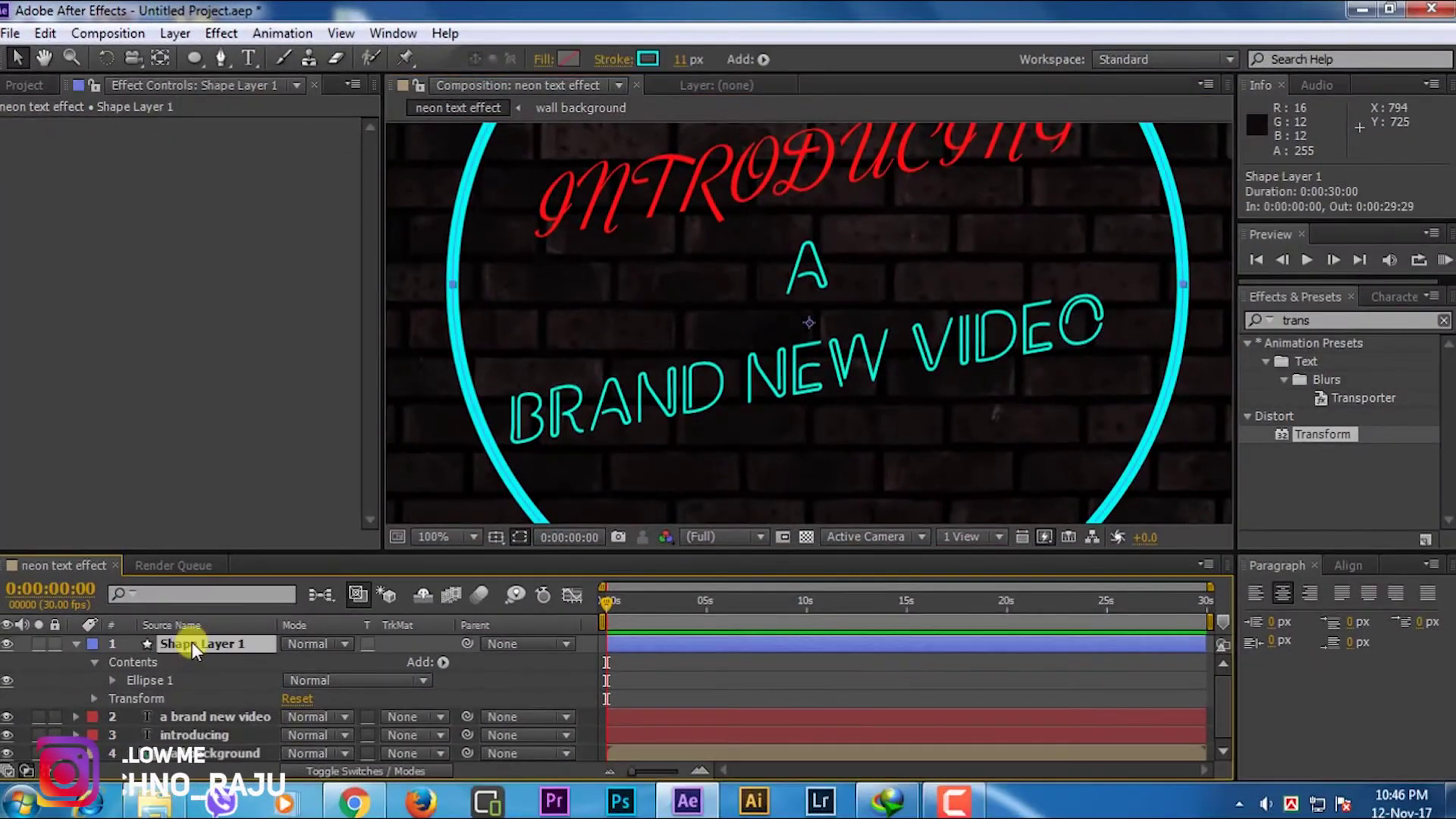
{"action": "left_click", "coordinate": [650, 59]}
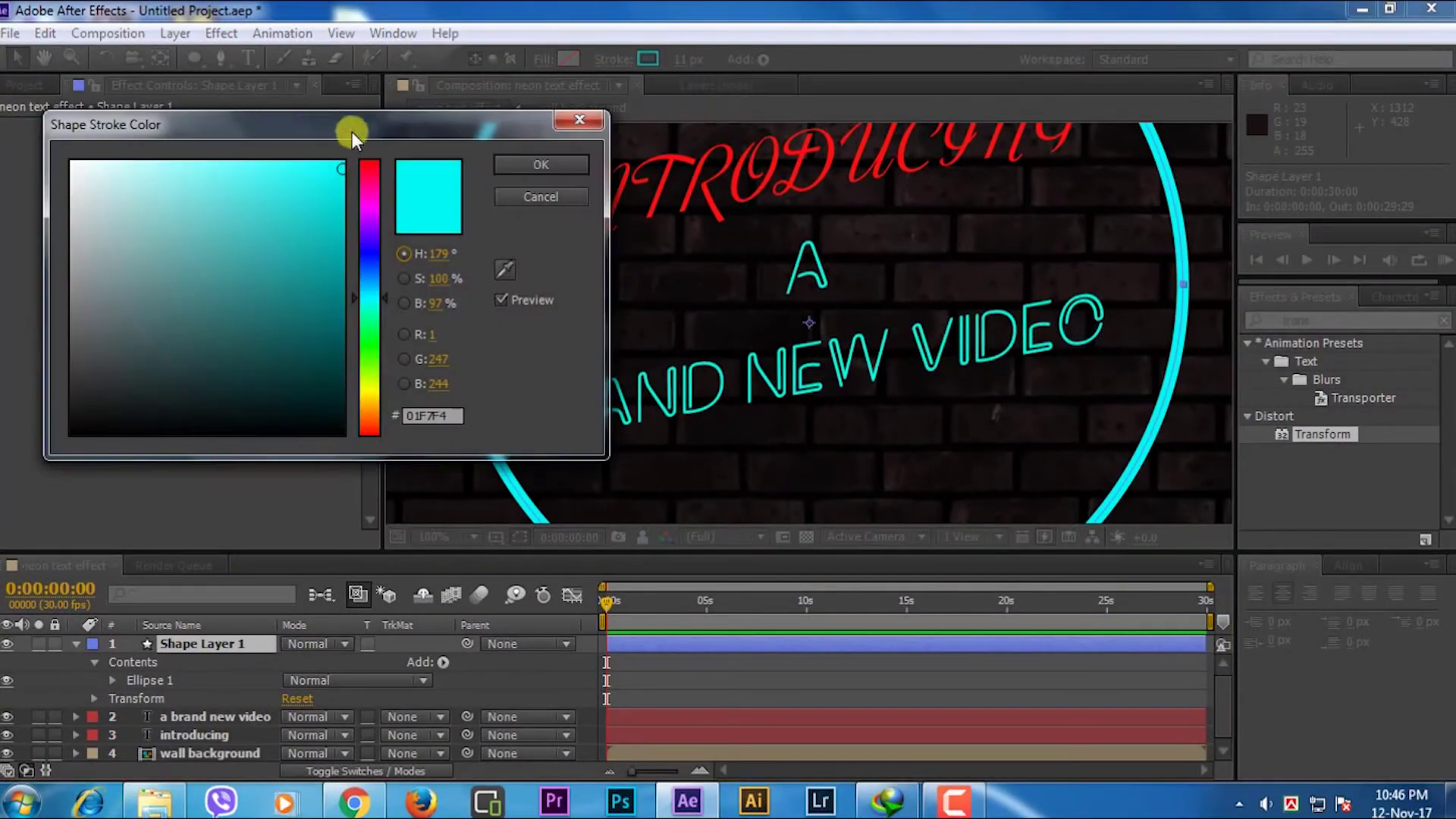
{"action": "left_click_drag", "start_coordinate": [352, 132], "coordinate": [227, 115]}
{"action": "left_click", "coordinate": [362, 243]}
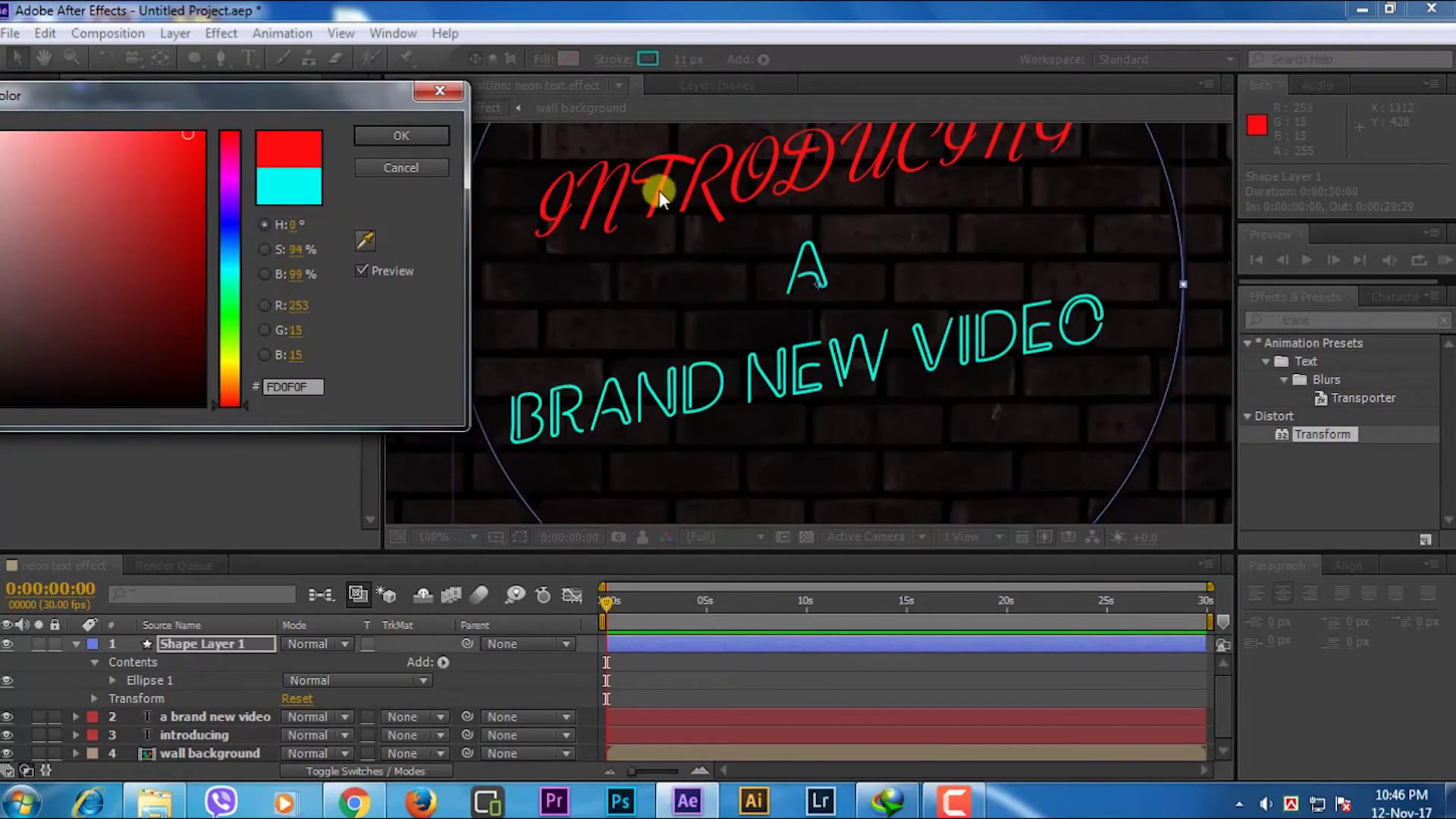
{"action": "left_click", "coordinate": [440, 161]}
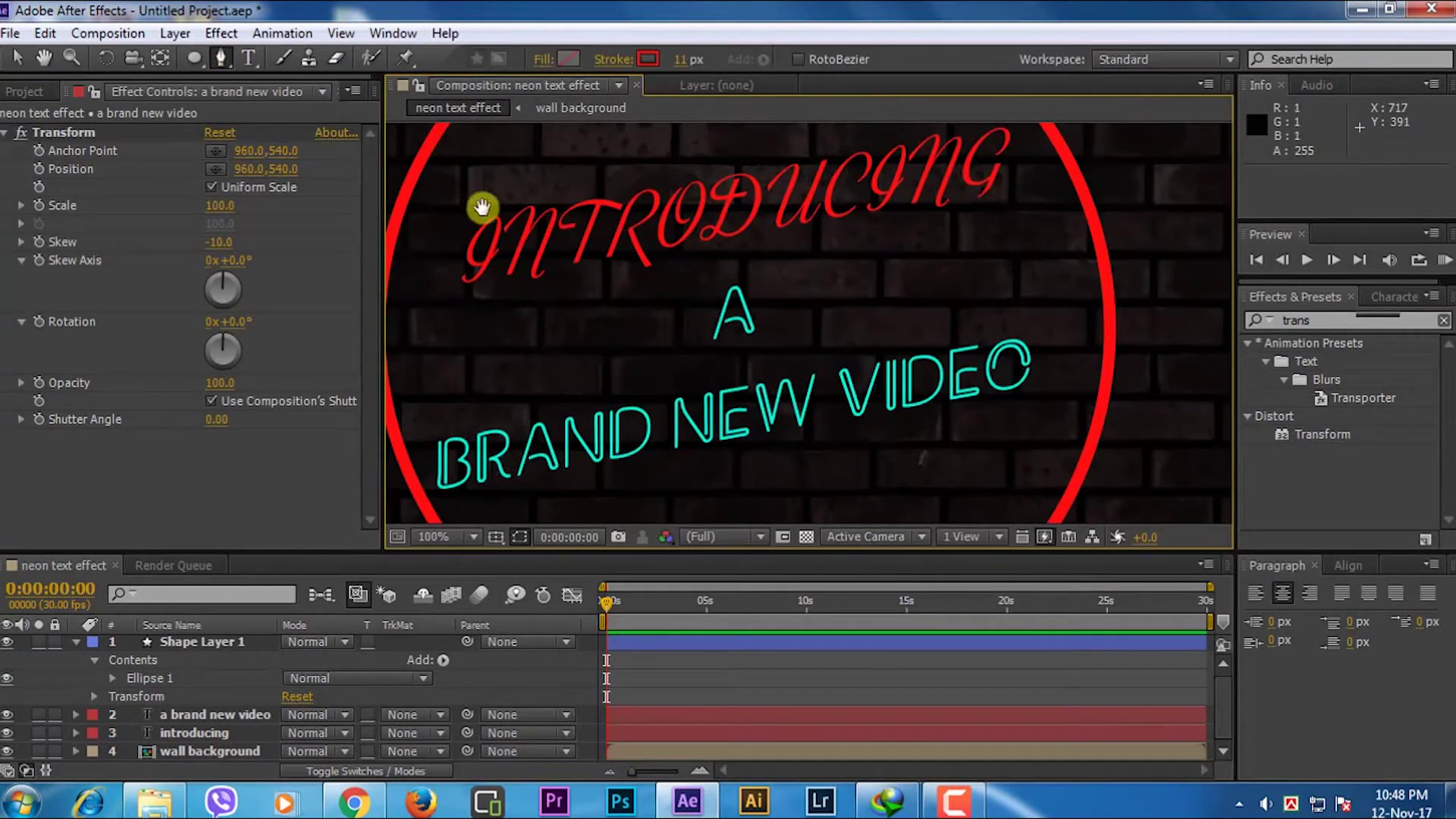
{"action": "key", "text": "h"}
{"action": "mouse_move", "coordinate": [519, 199]}
{"action": "left_mouse_down"}
{"action": "mouse_move", "coordinate": [610, 322]}
{"action": "mouse_move", "coordinate": [585, 344]}
{"action": "left_mouse_up"}
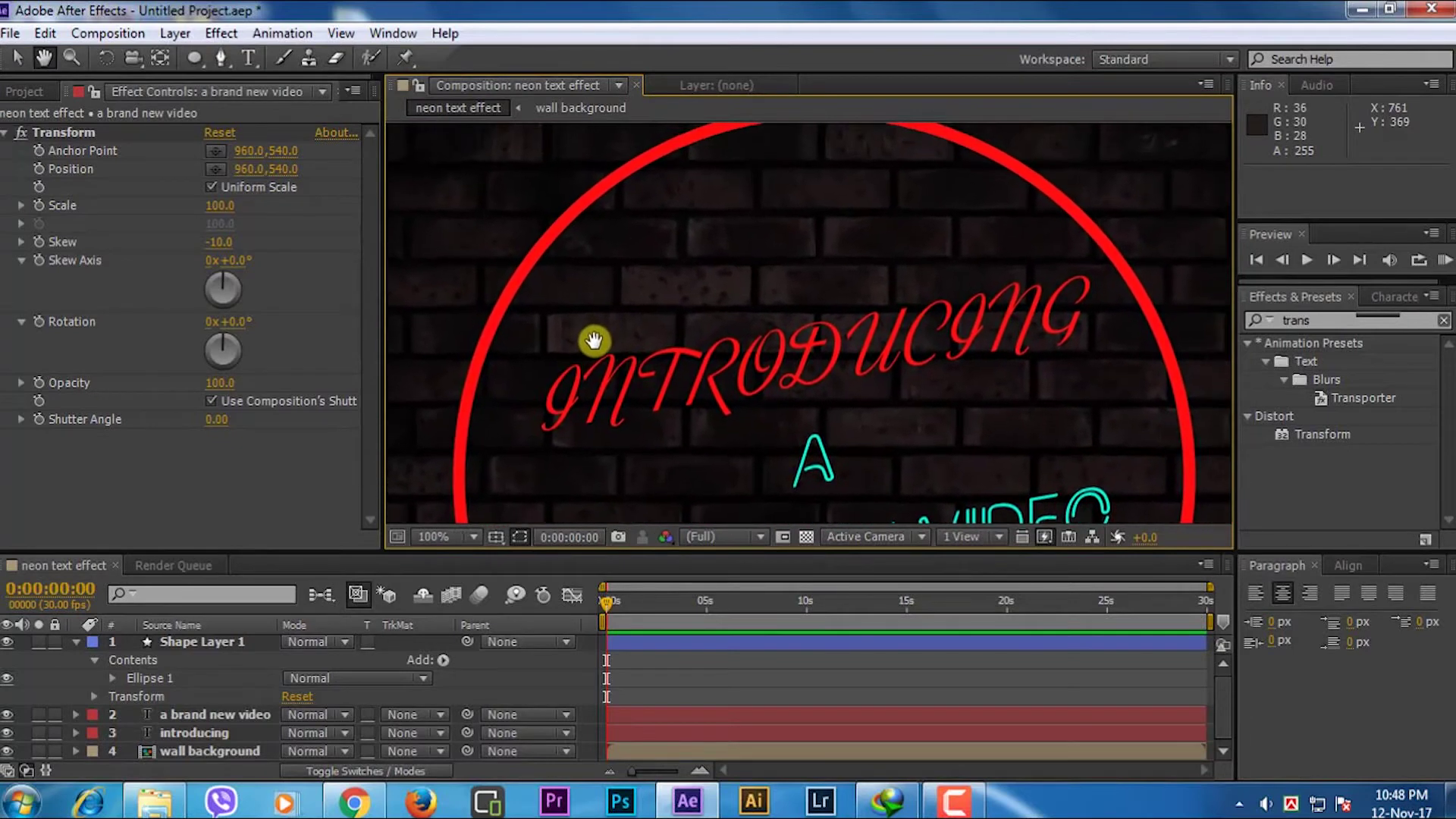
{"action": "key", "text": "g"}
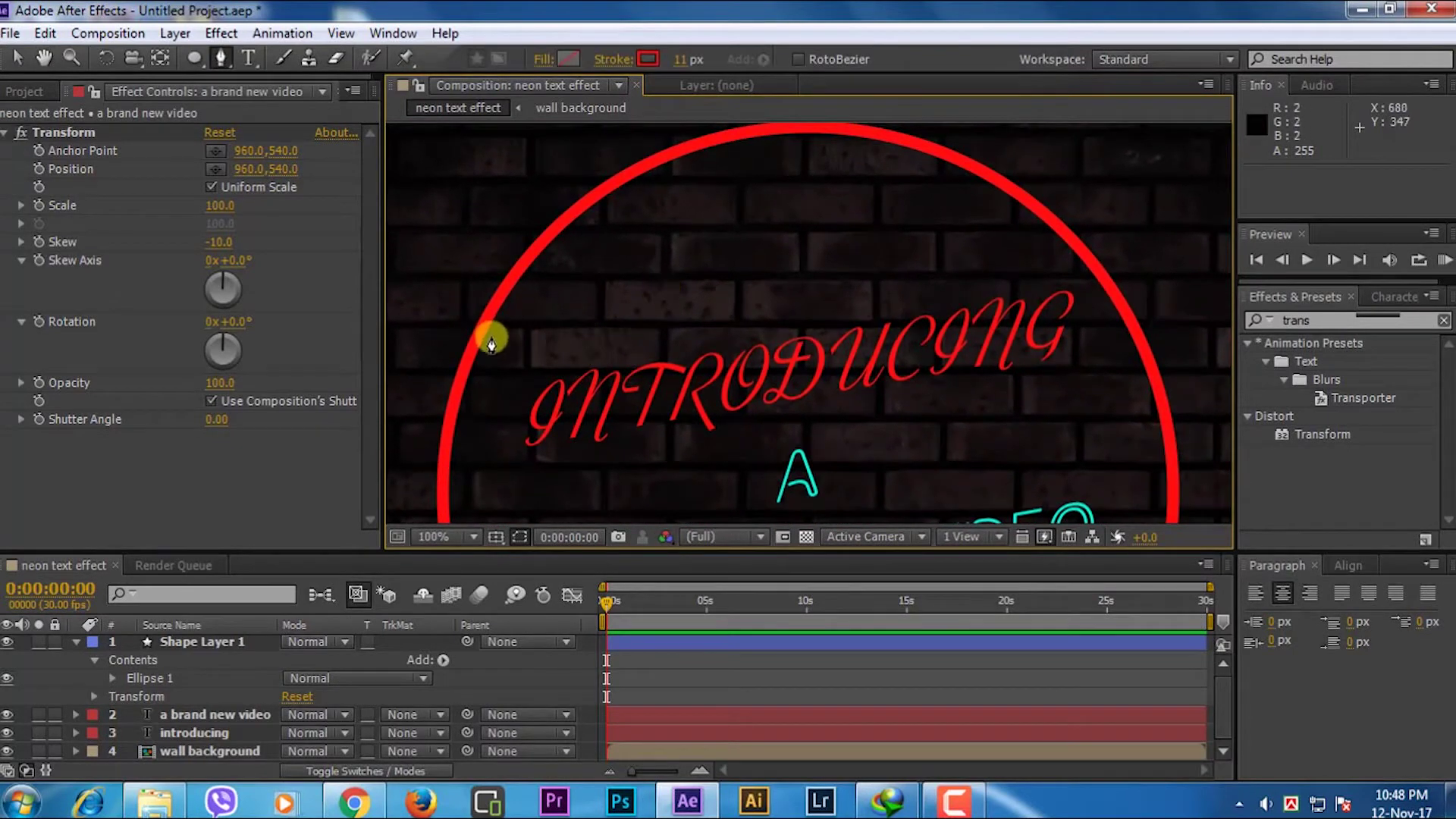
Start a pen path on the circle's edge and trace it over the top and down the right side
{"action": "left_click", "coordinate": [479, 332]}
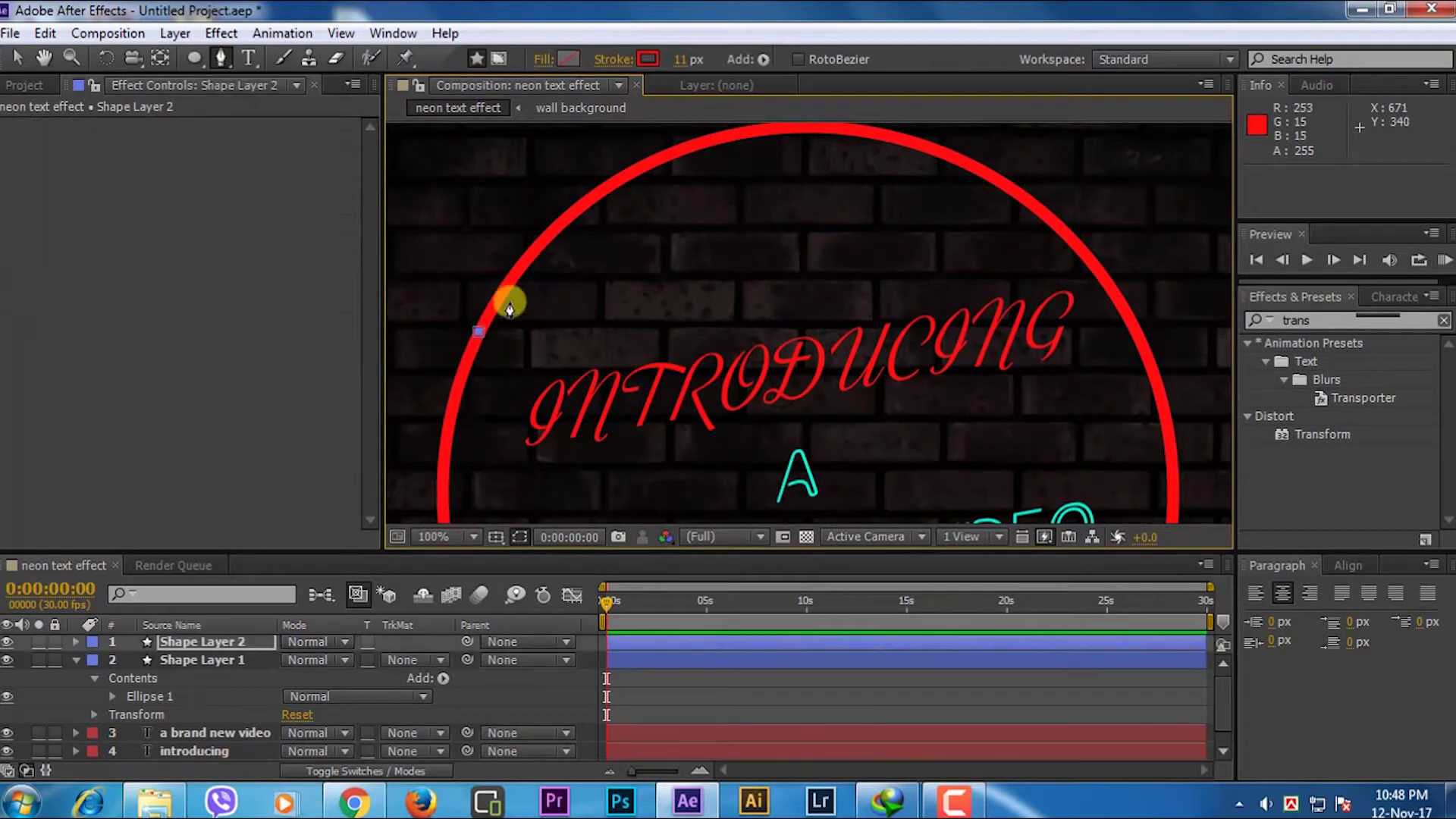
{"action": "left_click_drag", "start_coordinate": [586, 212], "coordinate": [618, 194]}
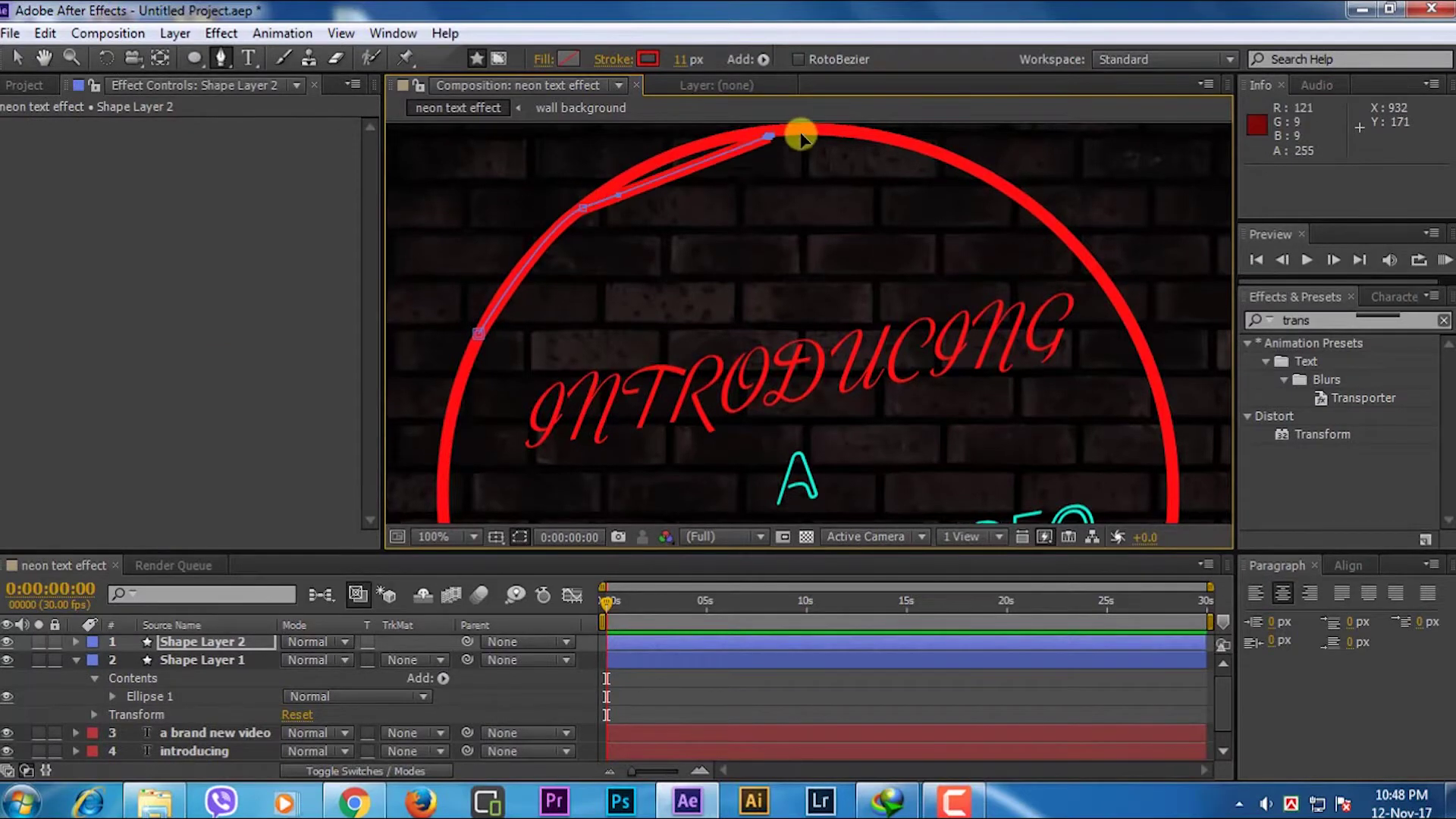
{"action": "scroll", "coordinate": [796, 130], "scroll_direction": "up", "scroll_amount": 2}
{"action": "left_click_drag", "start_coordinate": [769, 166], "coordinate": [843, 186]}
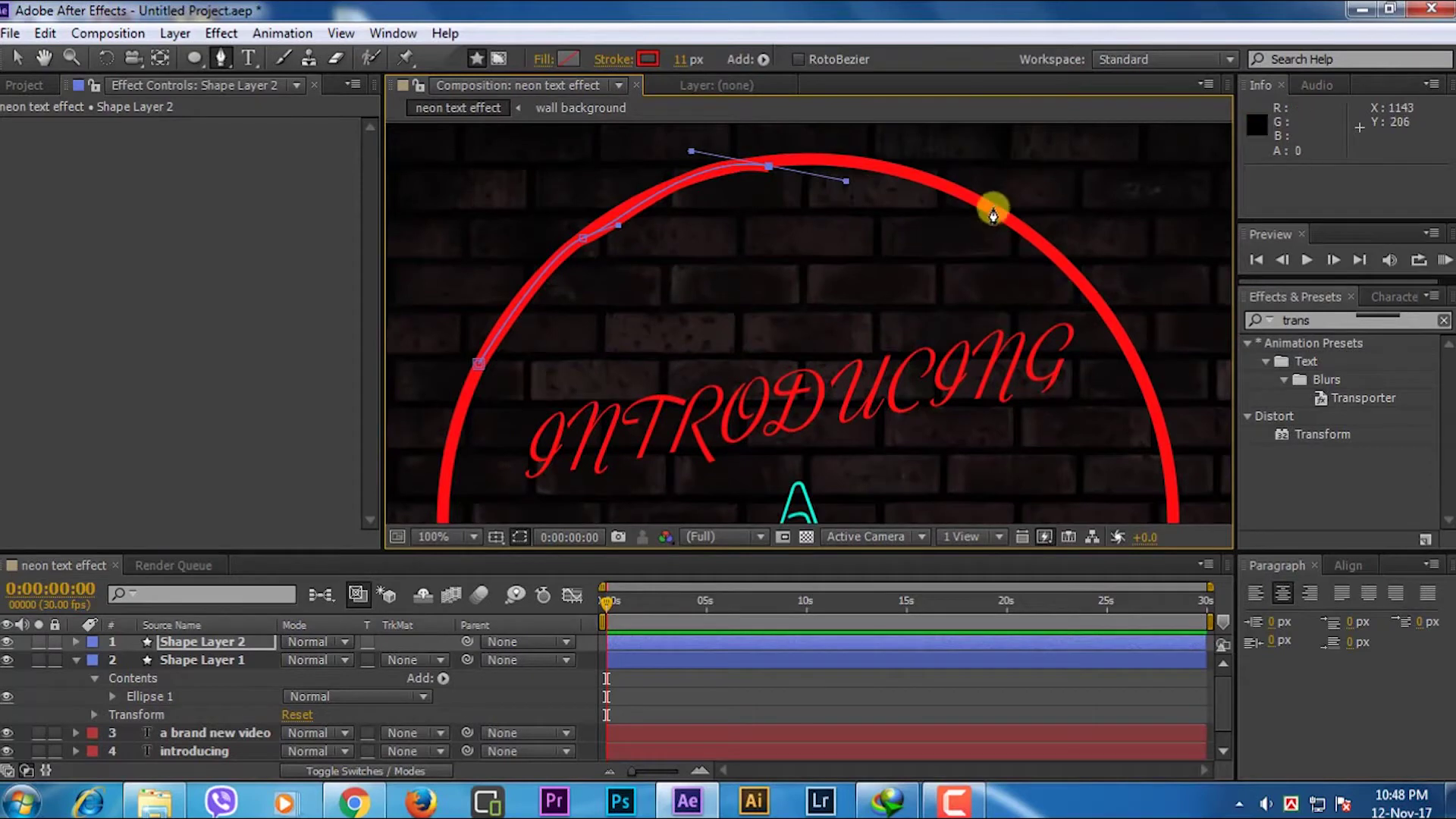
{"action": "left_click_drag", "start_coordinate": [991, 208], "coordinate": [1049, 274]}
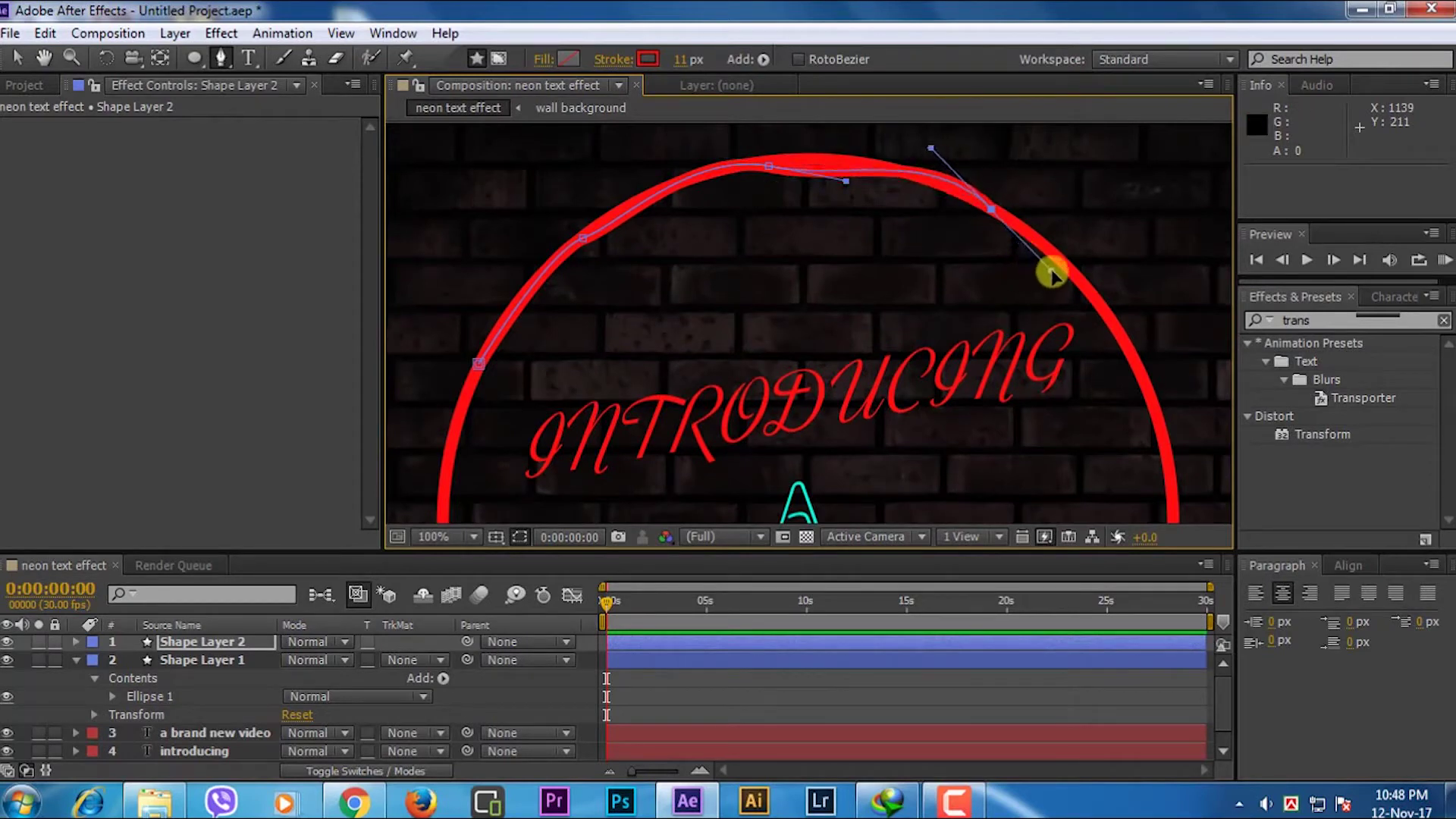
{"action": "scroll", "coordinate": [852, 212], "scroll_direction": "down", "scroll_amount": 3}
{"action": "scroll", "coordinate": [852, 212], "scroll_direction": "right", "scroll_amount": 5}
{"action": "left_click_drag", "start_coordinate": [925, 253], "coordinate": [931, 297]}
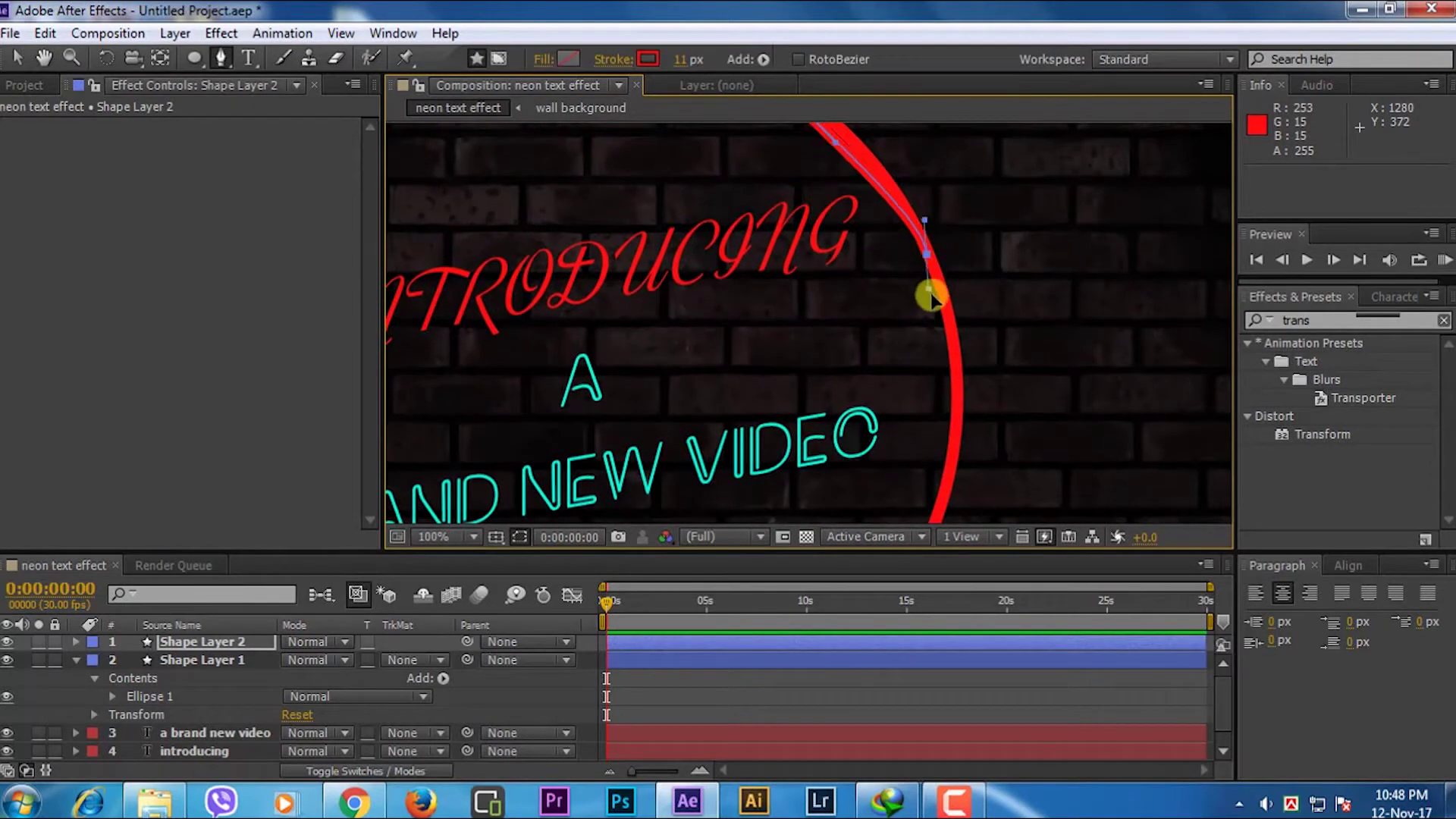
{"action": "scroll", "coordinate": [910, 288], "scroll_direction": "down", "scroll_amount": 4}
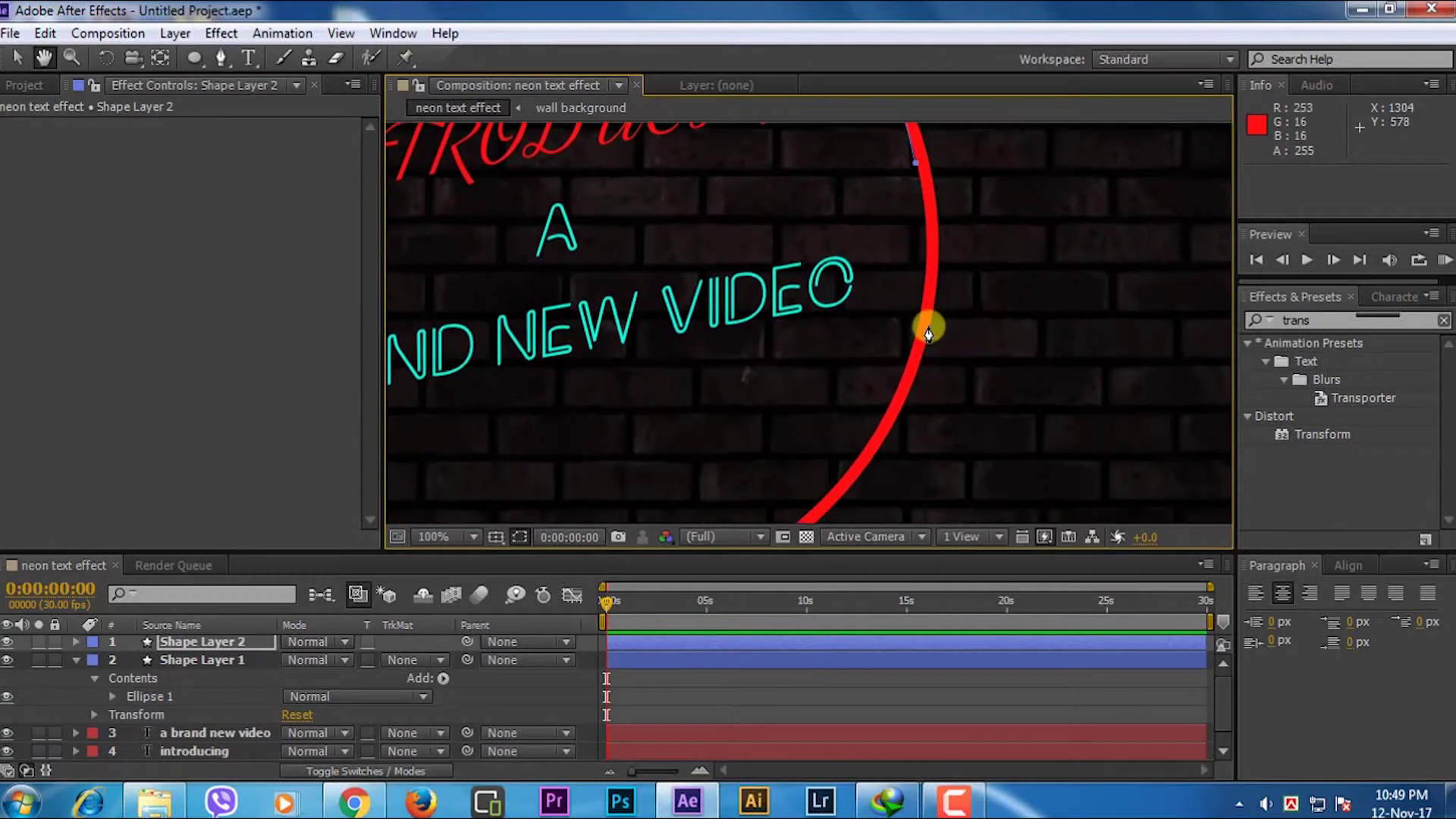
{"action": "mouse_move", "coordinate": [887, 407]}
{"action": "left_mouse_down"}
{"action": "mouse_move", "coordinate": [960, 207]}
{"action": "mouse_move", "coordinate": [985, 188]}
{"action": "left_mouse_up"}
{"action": "left_click_drag", "start_coordinate": [916, 328], "coordinate": [875, 365]}
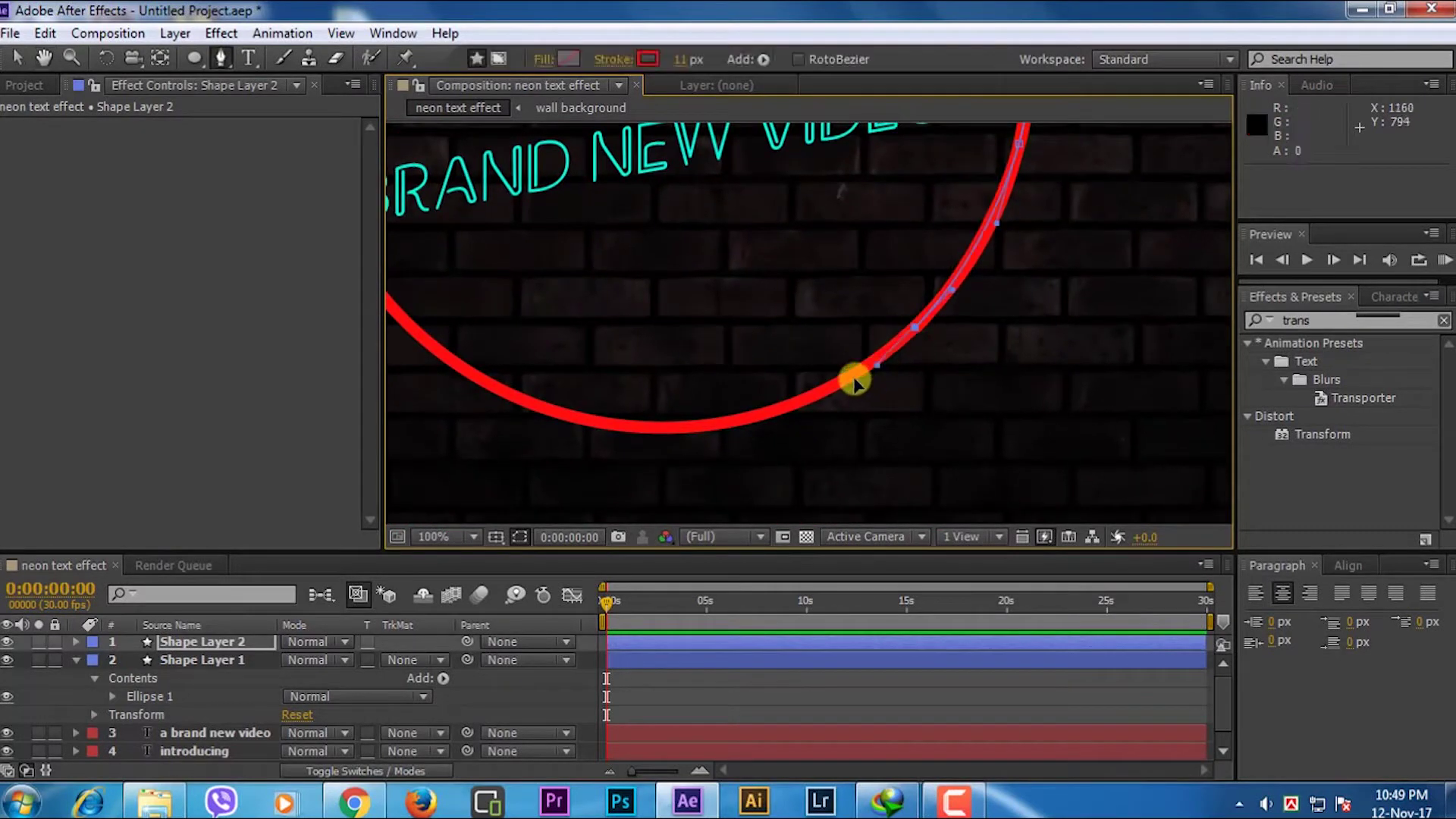
Continue the path along the bottom and up the left side, smoothing the curve at the top
{"action": "key", "text": "space"}
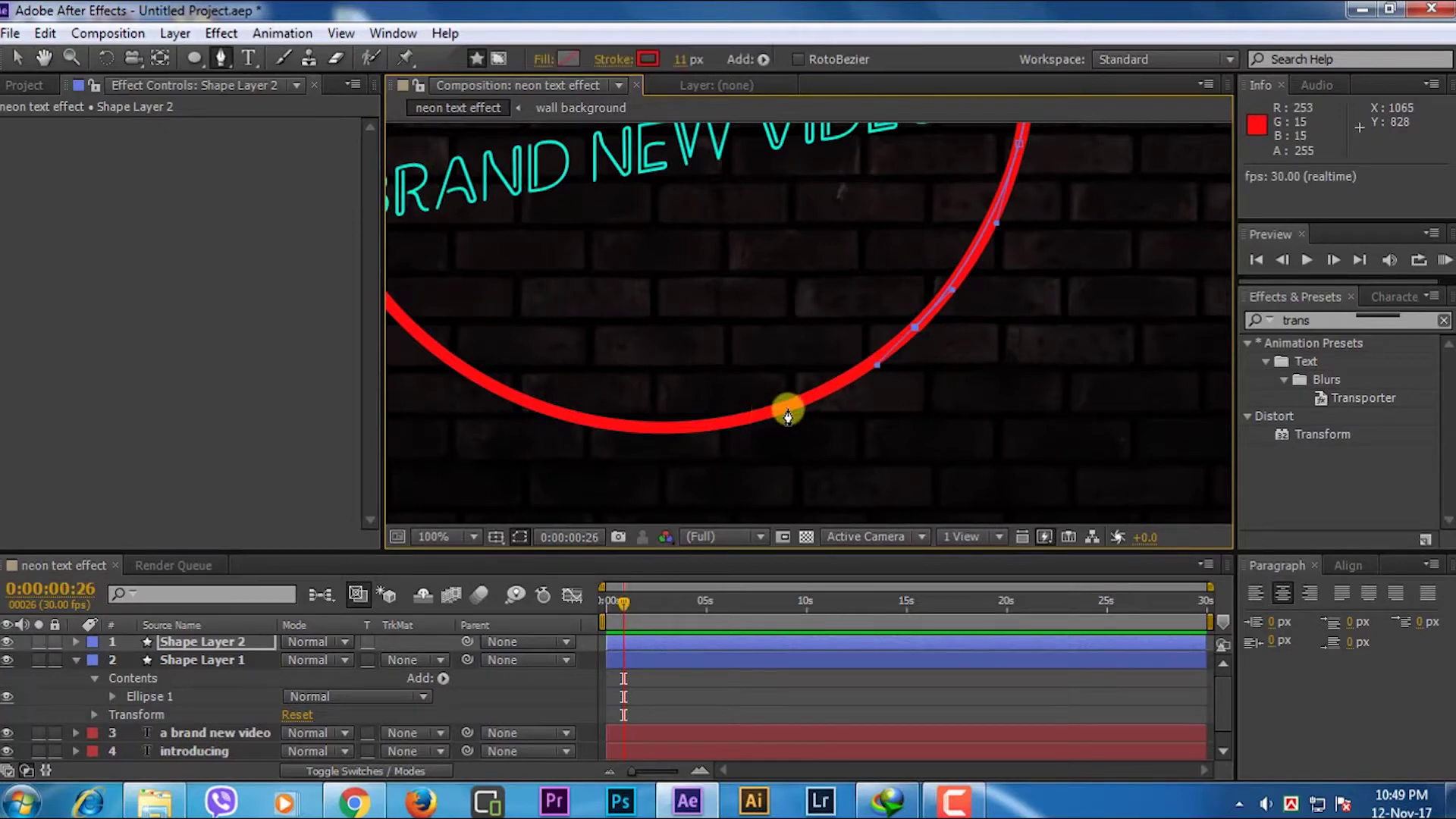
{"action": "key", "text": "ctrl+z"}
{"action": "left_click_drag", "start_coordinate": [817, 392], "coordinate": [717, 419]}
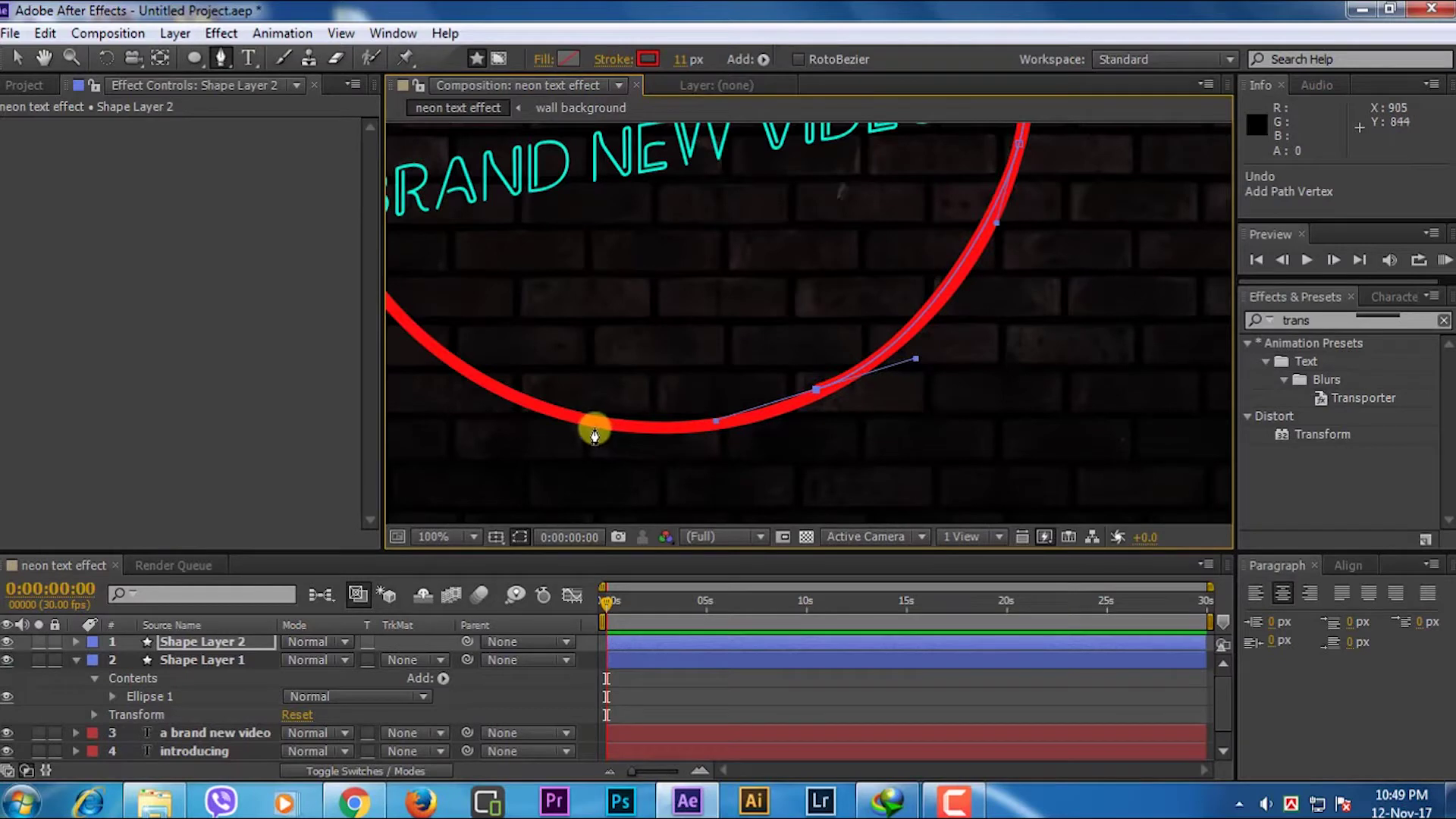
{"action": "mouse_move", "coordinate": [589, 426]}
{"action": "left_mouse_down"}
{"action": "mouse_move", "coordinate": [516, 410]}
{"action": "mouse_move", "coordinate": [901, 449]}
{"action": "left_mouse_up"}
{"action": "key", "text": "h"}
{"action": "key", "text": "g"}
{"action": "left_click", "coordinate": [782, 425]}
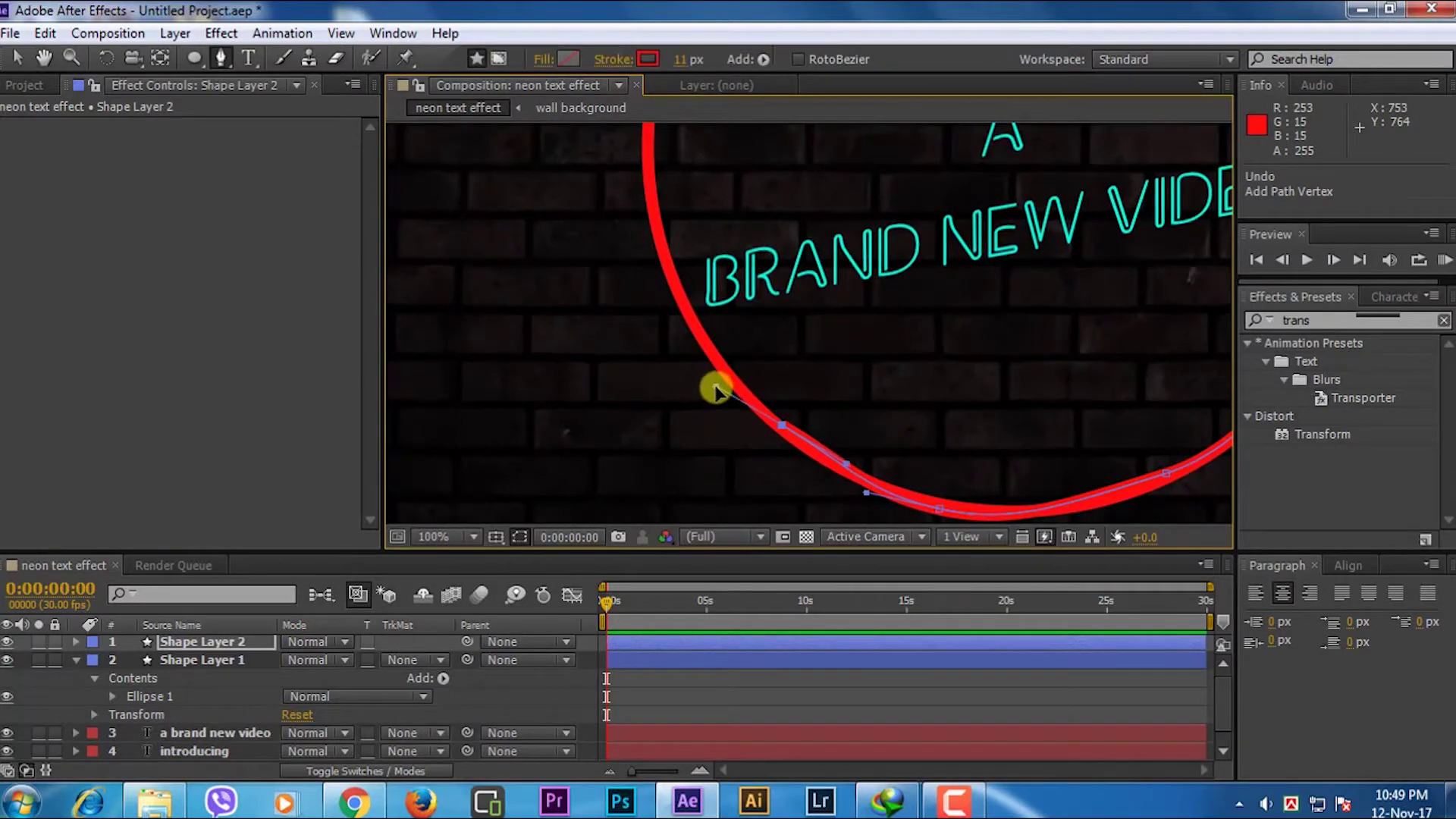
{"action": "key", "text": "h"}
{"action": "left_click_drag", "start_coordinate": [695, 309], "coordinate": [711, 520]}
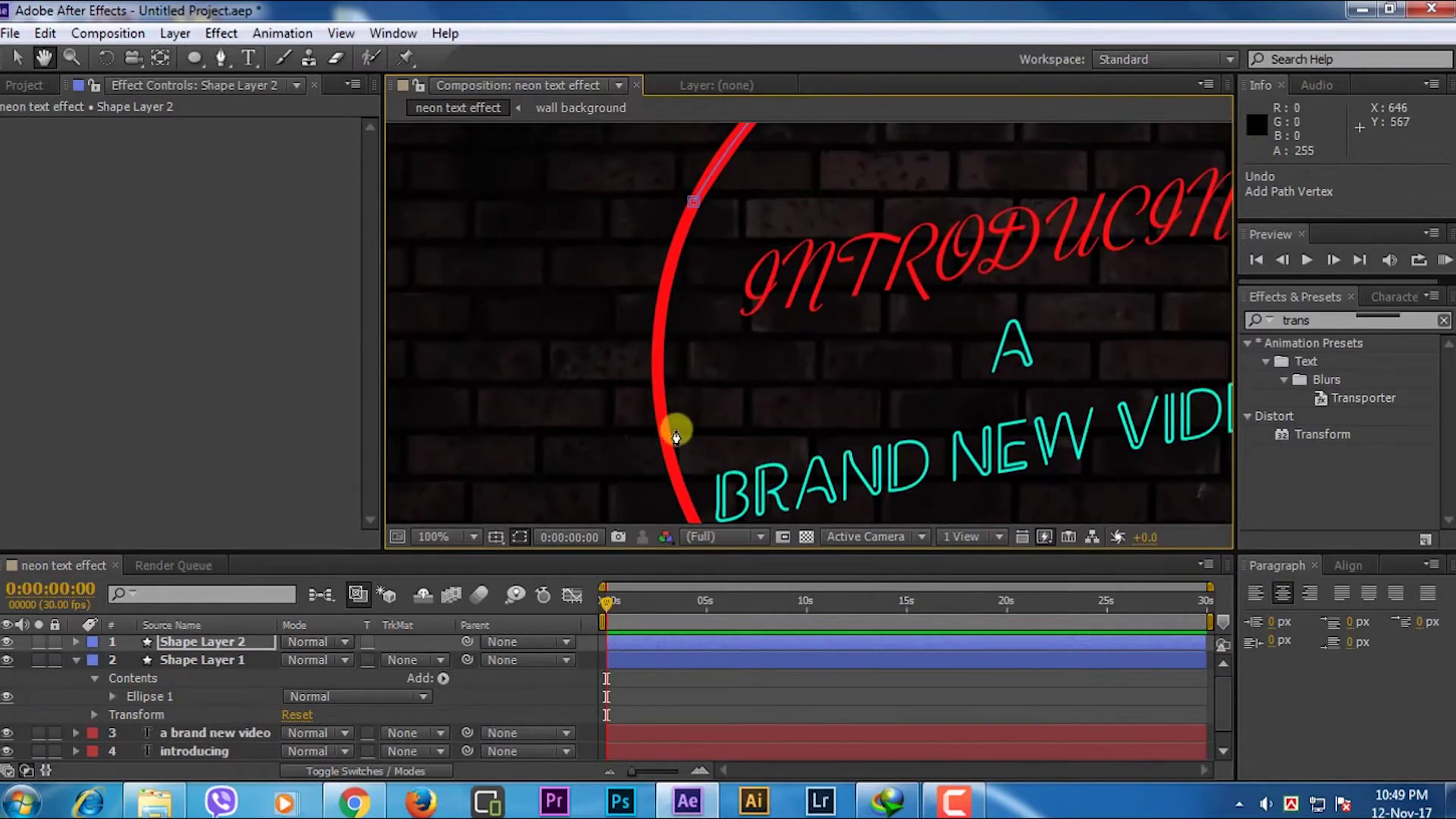
{"action": "left_click_drag", "start_coordinate": [664, 429], "coordinate": [652, 361]}
{"action": "key", "text": "g"}
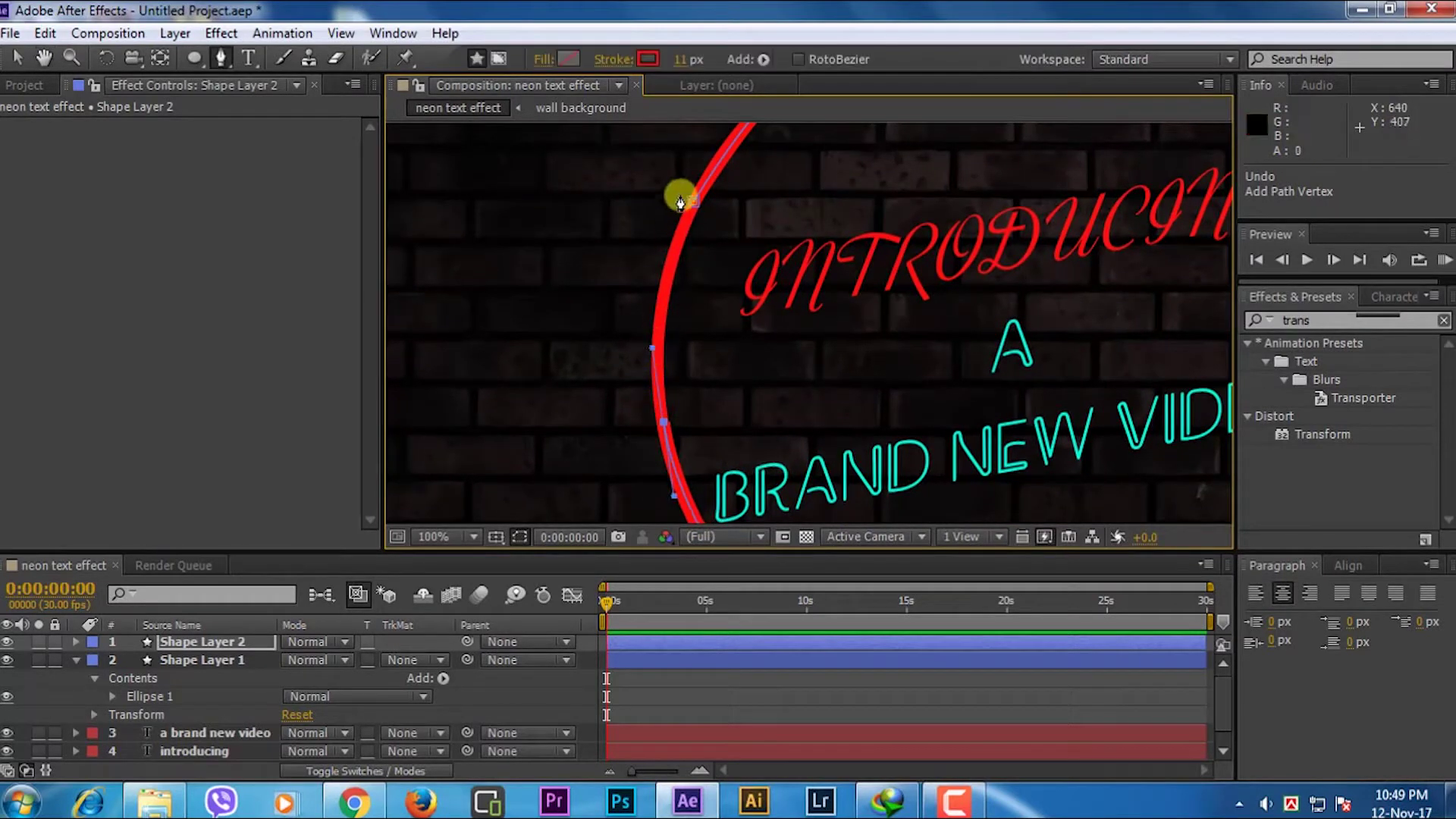
{"action": "left_click_drag", "start_coordinate": [696, 211], "coordinate": [724, 183]}
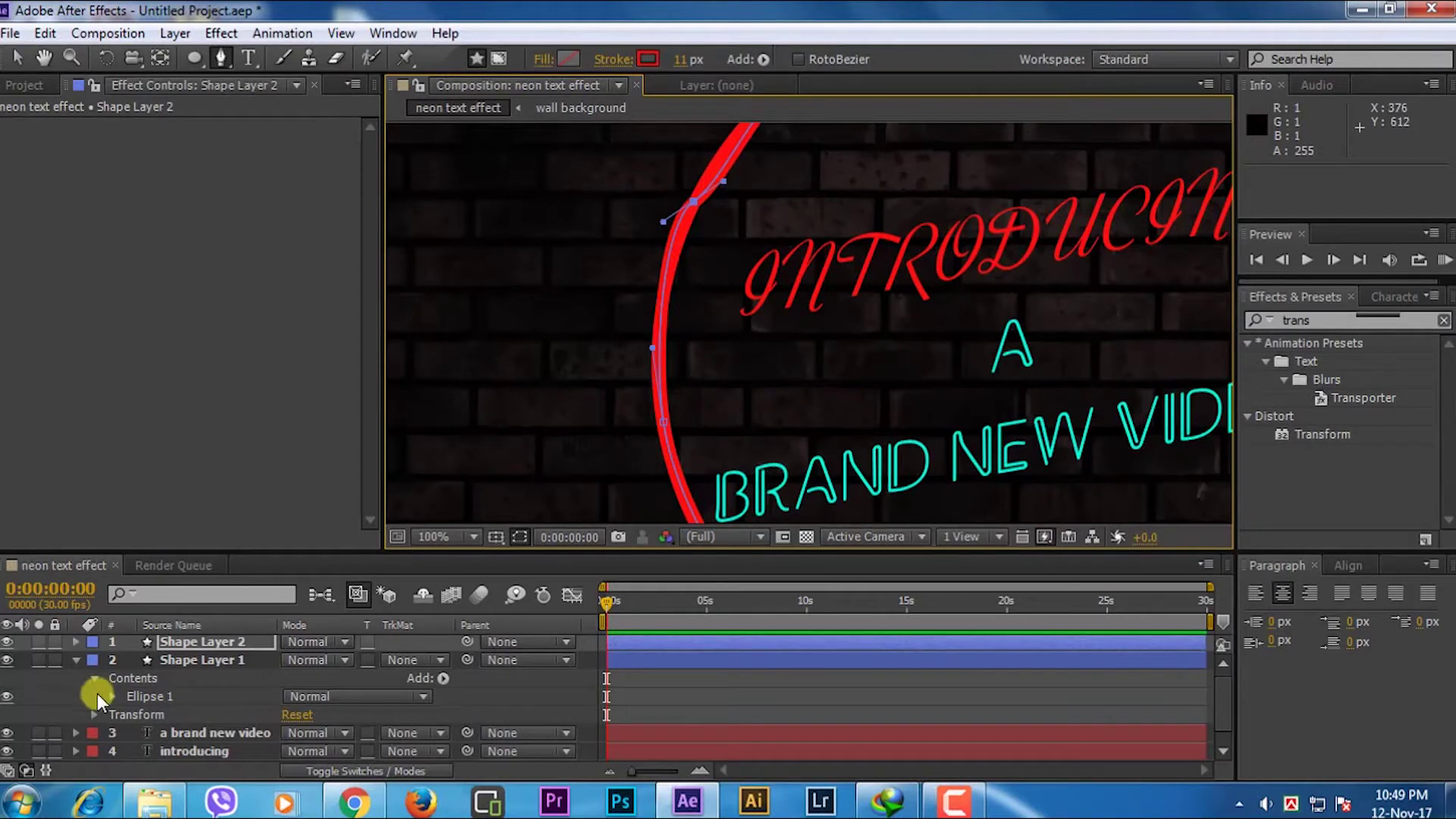
{"action": "scroll", "coordinate": [537, 305], "scroll_direction": "down", "scroll_amount": 2}
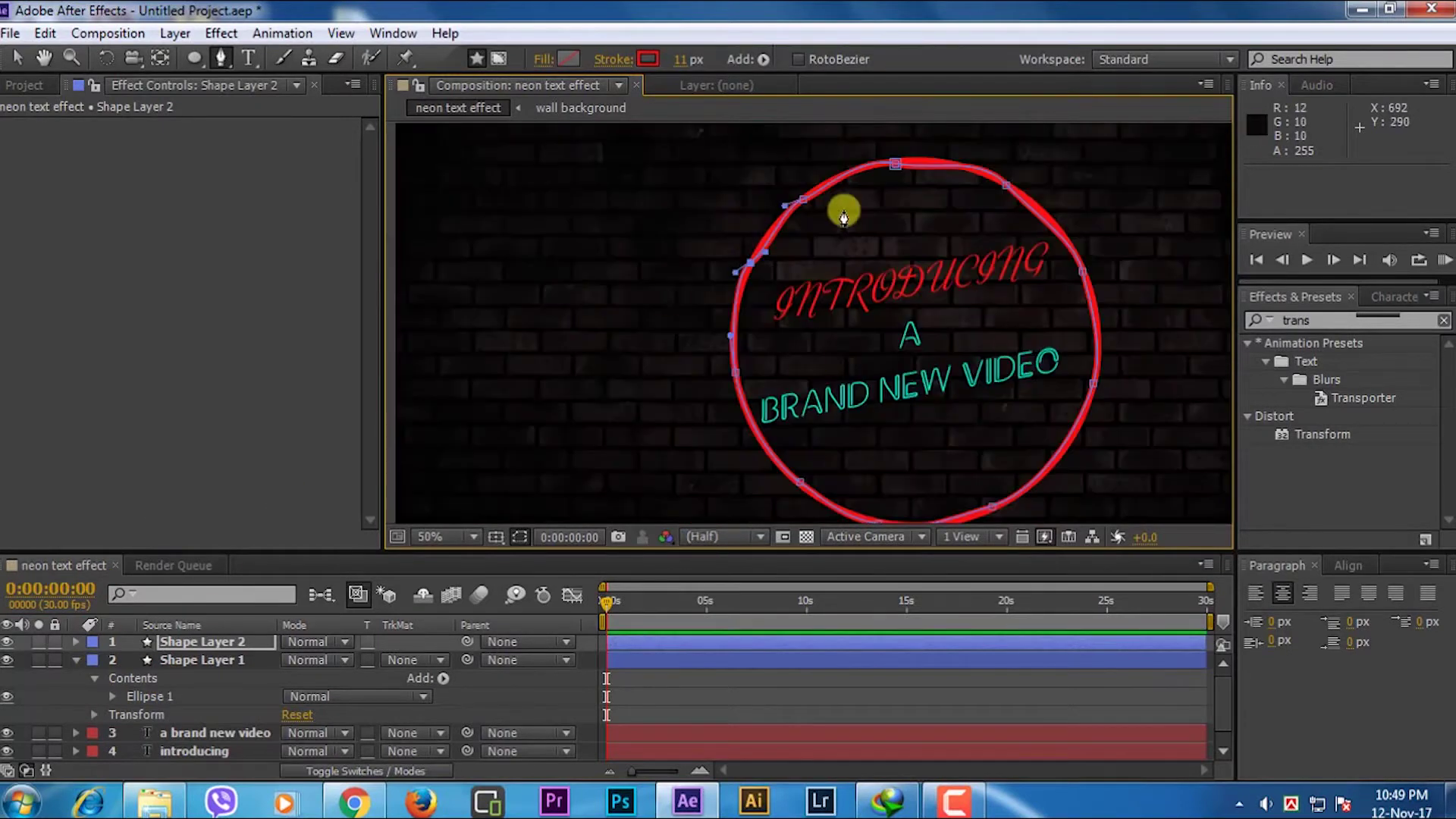
{"action": "scroll", "coordinate": [794, 392], "scroll_direction": "down", "scroll_amount": 1}
{"action": "scroll", "coordinate": [792, 383], "scroll_direction": "up", "scroll_amount": 1}
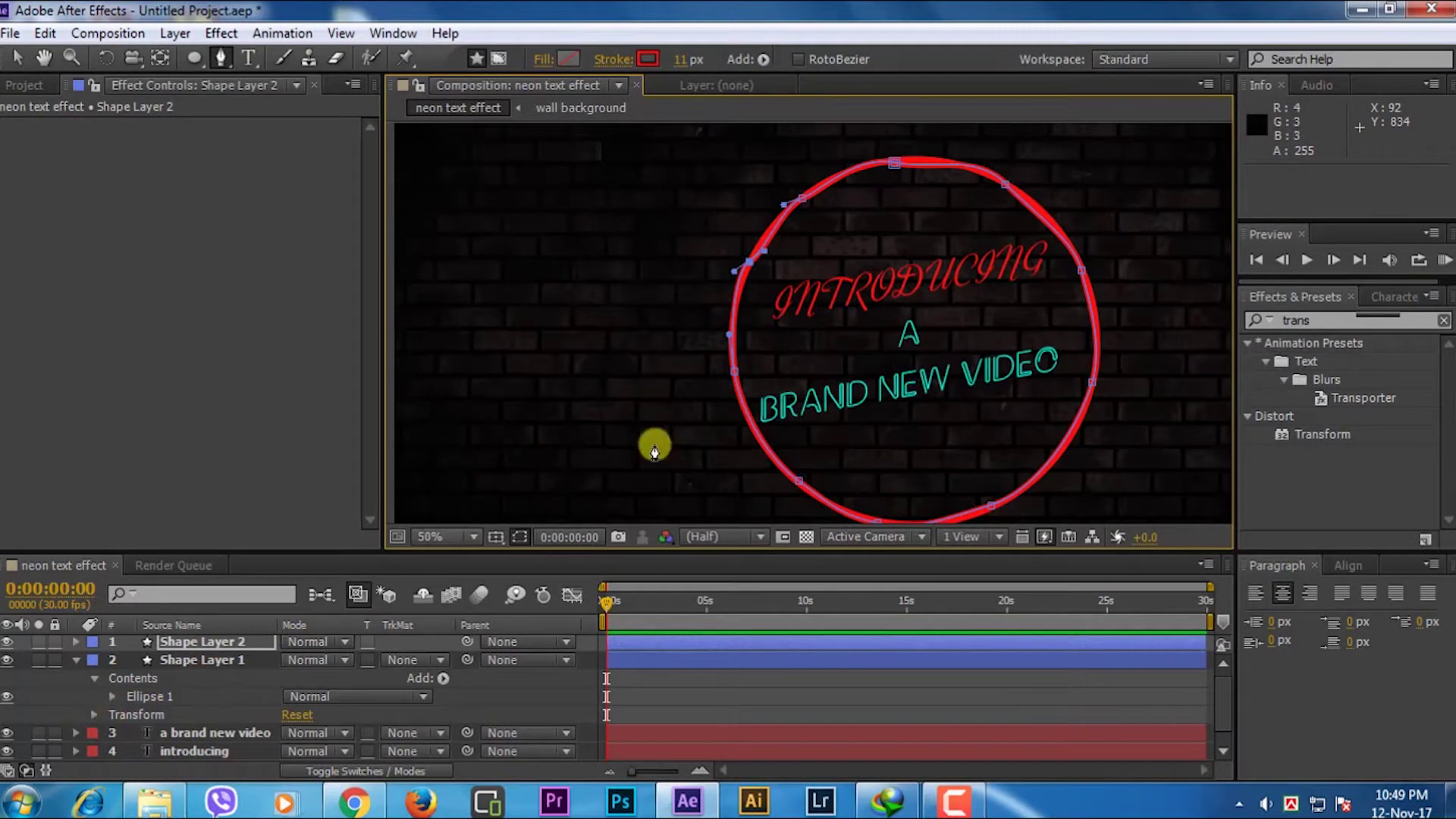
Hide Shape Layer 1 and confirm the Shape Layer 2 name
{"action": "left_click", "coordinate": [6, 659]}
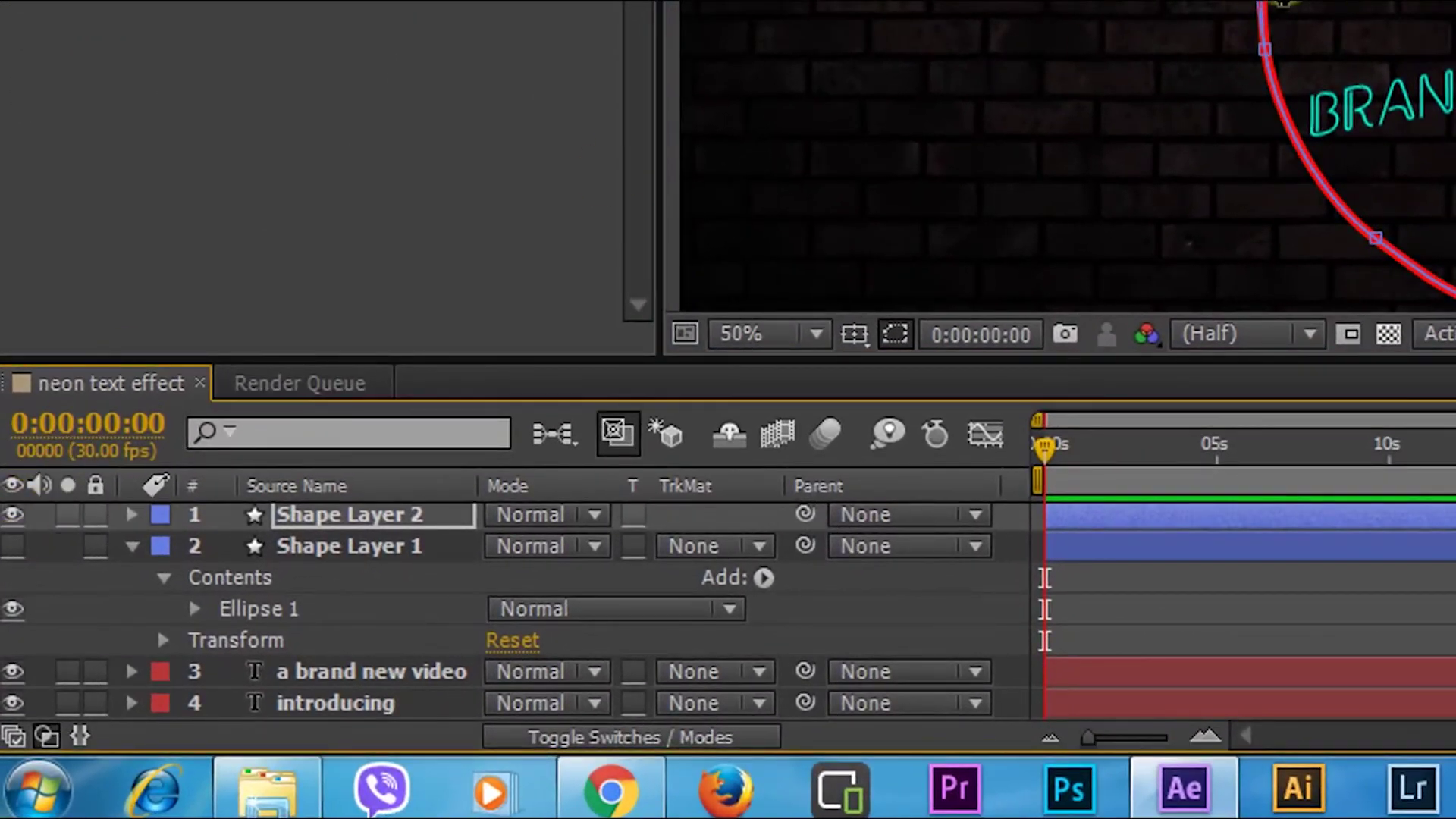
{"action": "key", "text": "Return"}
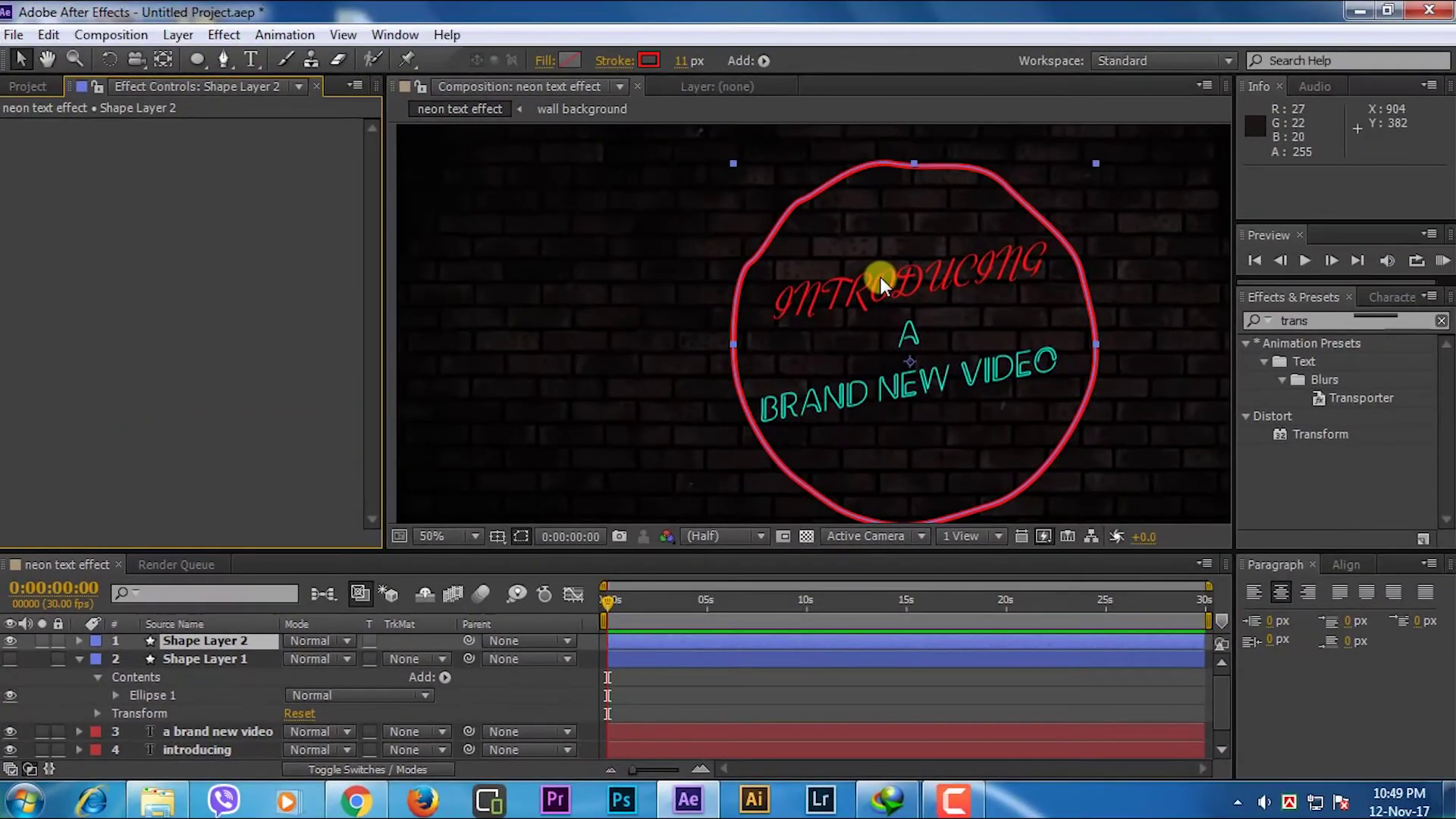
{"action": "left_click", "coordinate": [458, 288]}
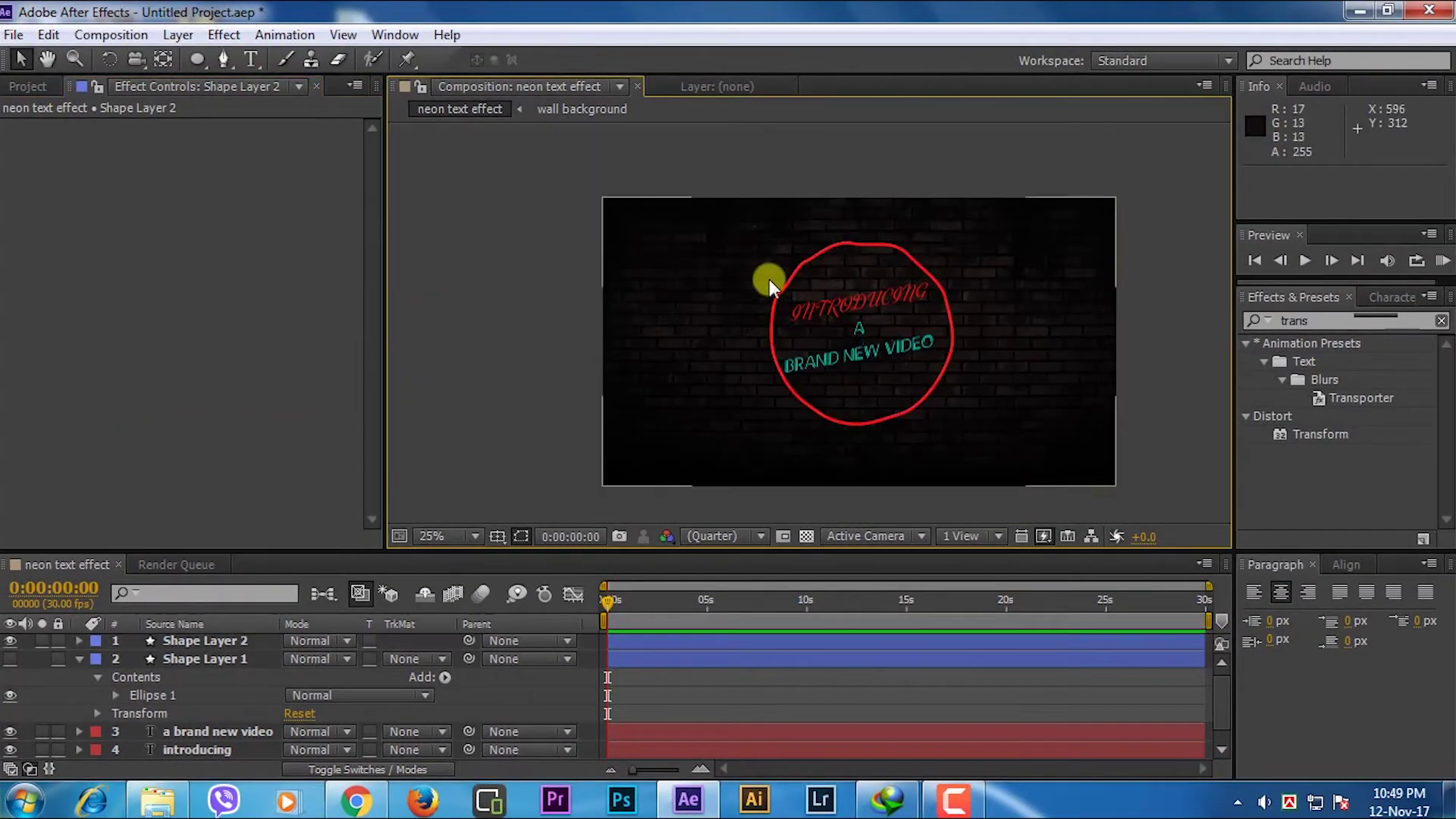
{"action": "scroll", "coordinate": [881, 266], "scroll_direction": "up", "scroll_amount": 2}
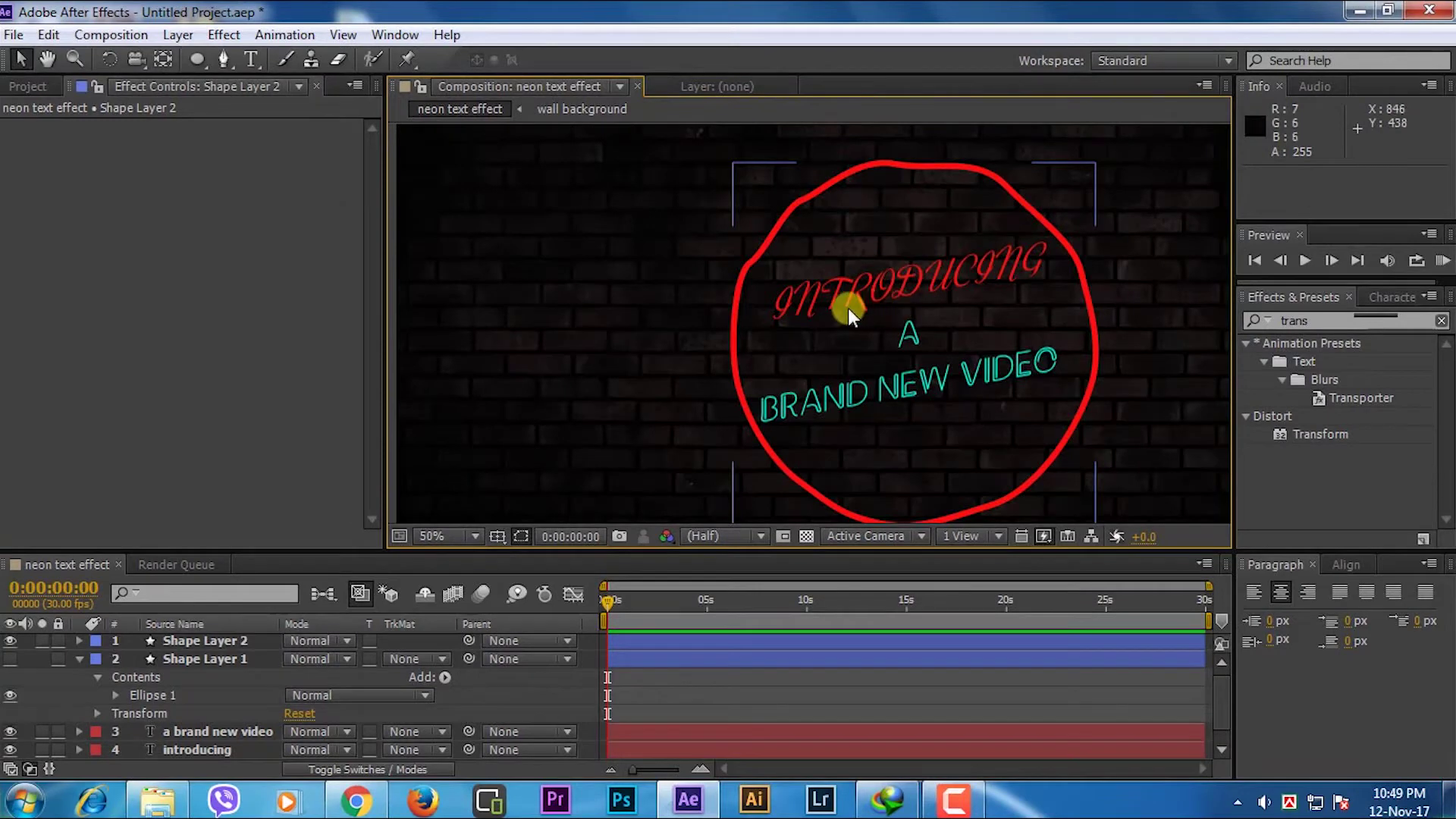
{"action": "scroll", "coordinate": [864, 305], "scroll_direction": "down", "scroll_amount": 2}
{"action": "scroll", "coordinate": [870, 307], "scroll_direction": "up", "scroll_amount": 2}
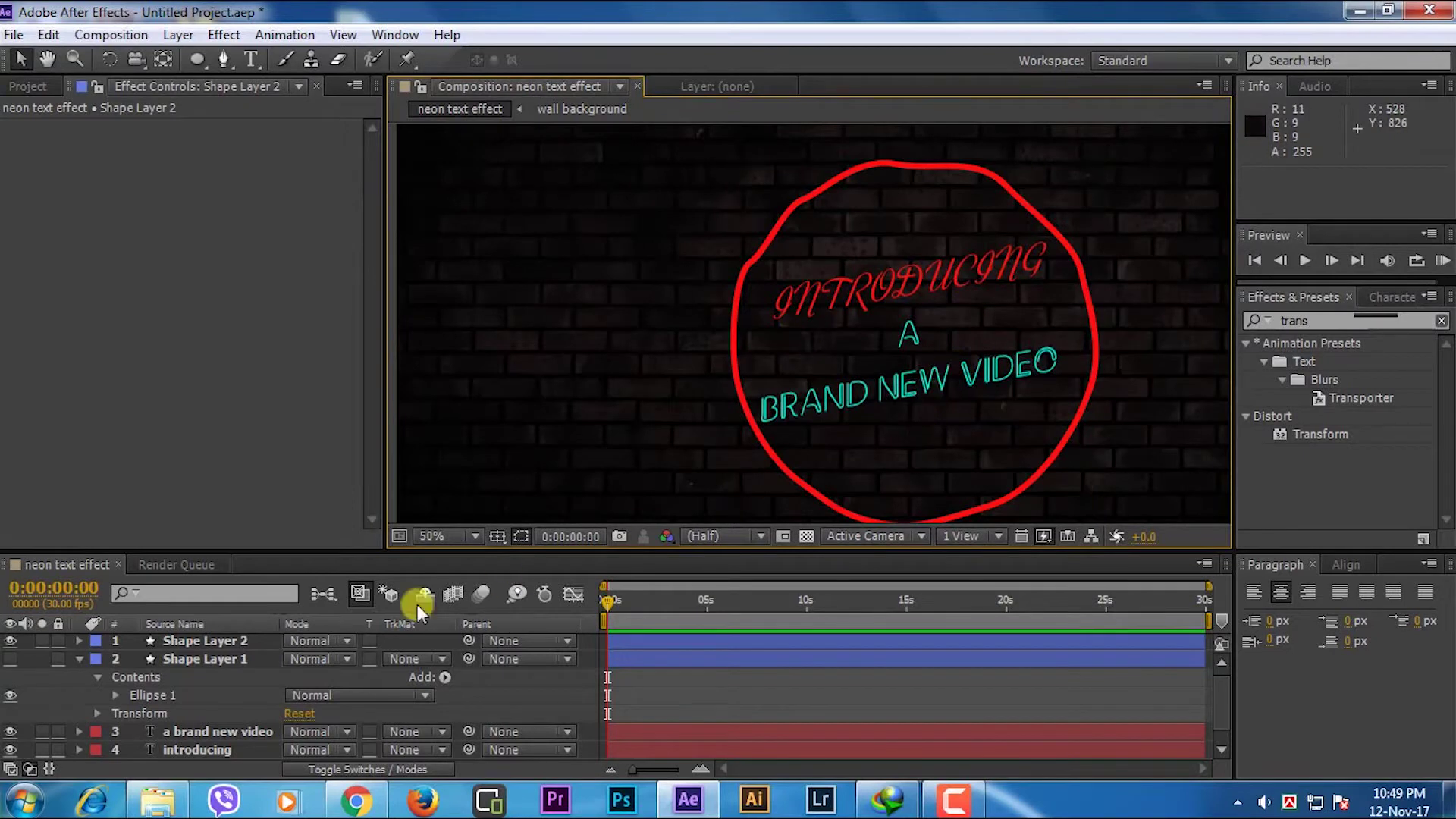
Move the wobbly ring 16 px left to position 944, 540
{"action": "left_click", "coordinate": [1062, 438]}
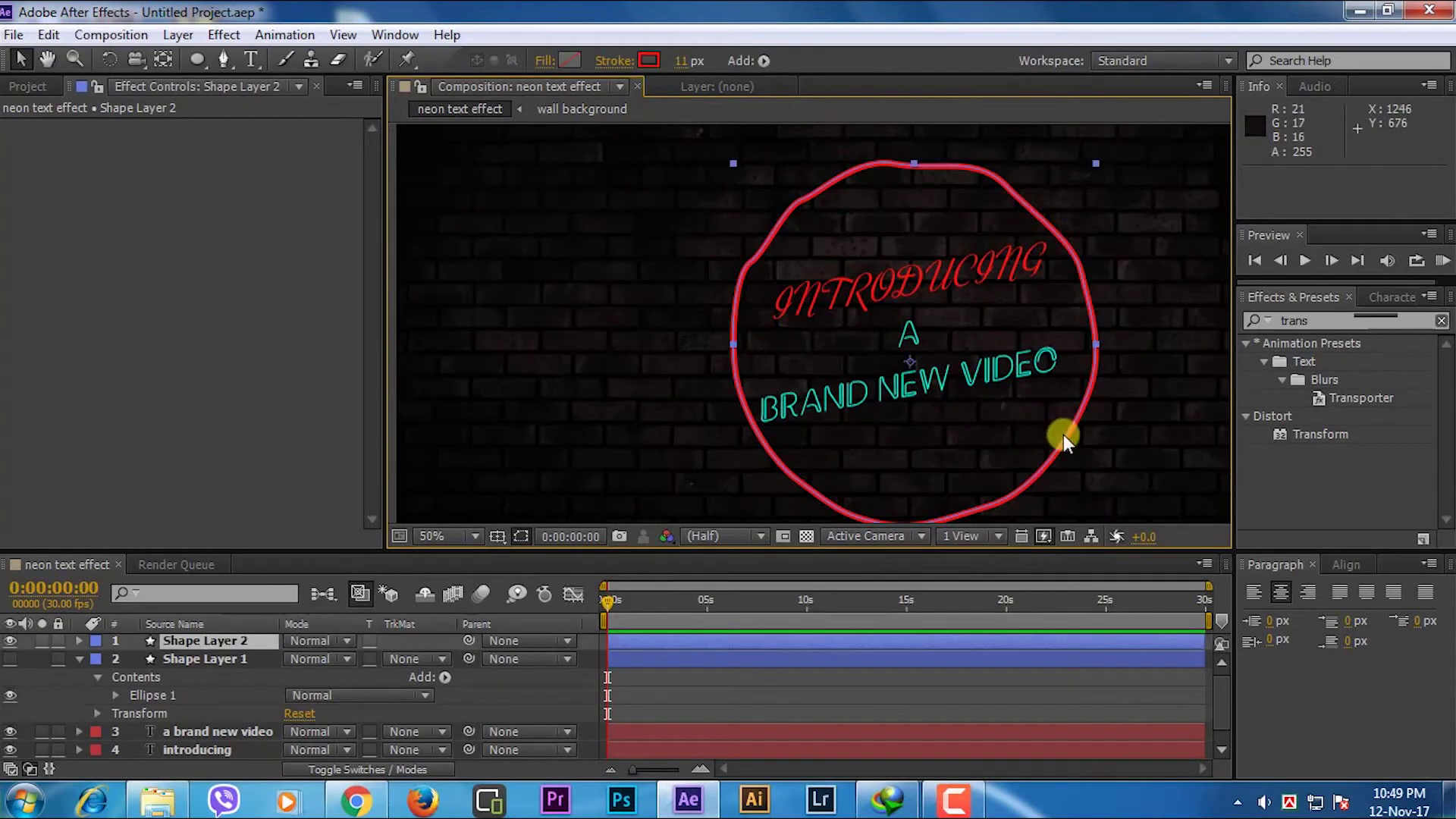
{"action": "left_click_drag", "start_coordinate": [1044, 440], "coordinate": [1036, 438]}
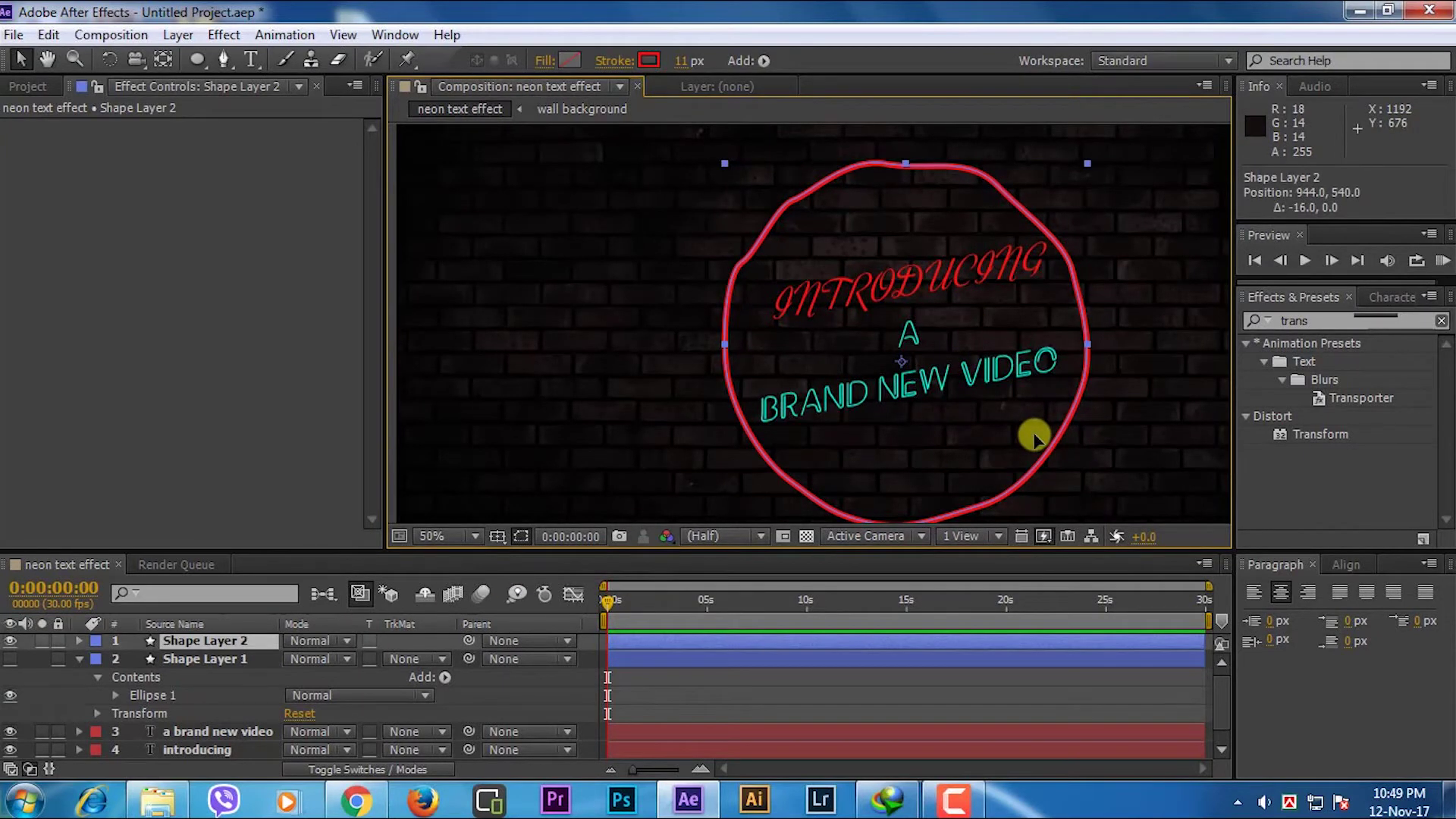
{"action": "left_click", "coordinate": [302, 288]}
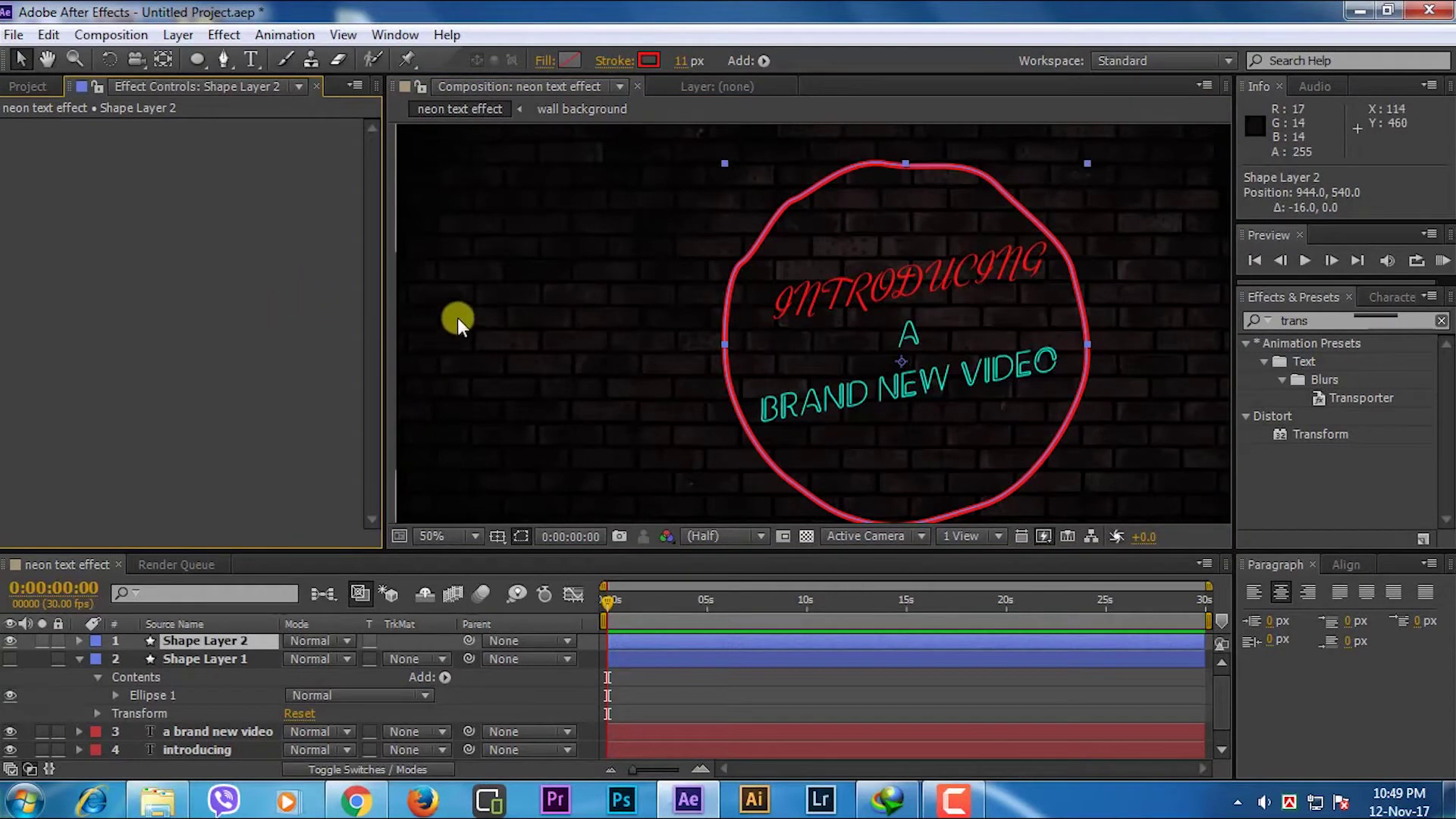
{"action": "left_click", "coordinate": [457, 322]}
{"action": "scroll", "coordinate": [829, 290], "scroll_direction": "up", "scroll_amount": 2}
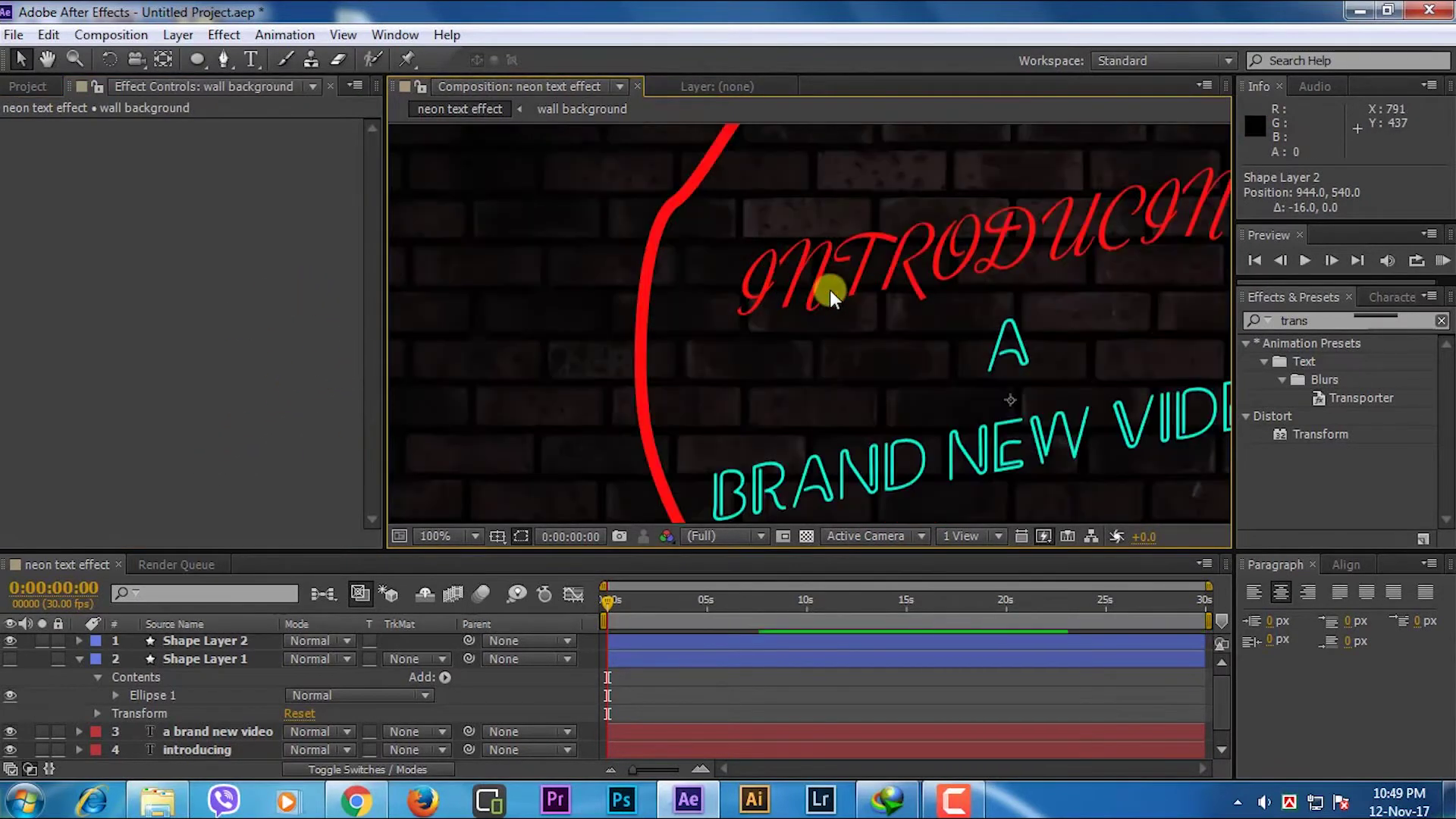
{"action": "scroll", "coordinate": [829, 289], "scroll_direction": "down", "scroll_amount": 2}
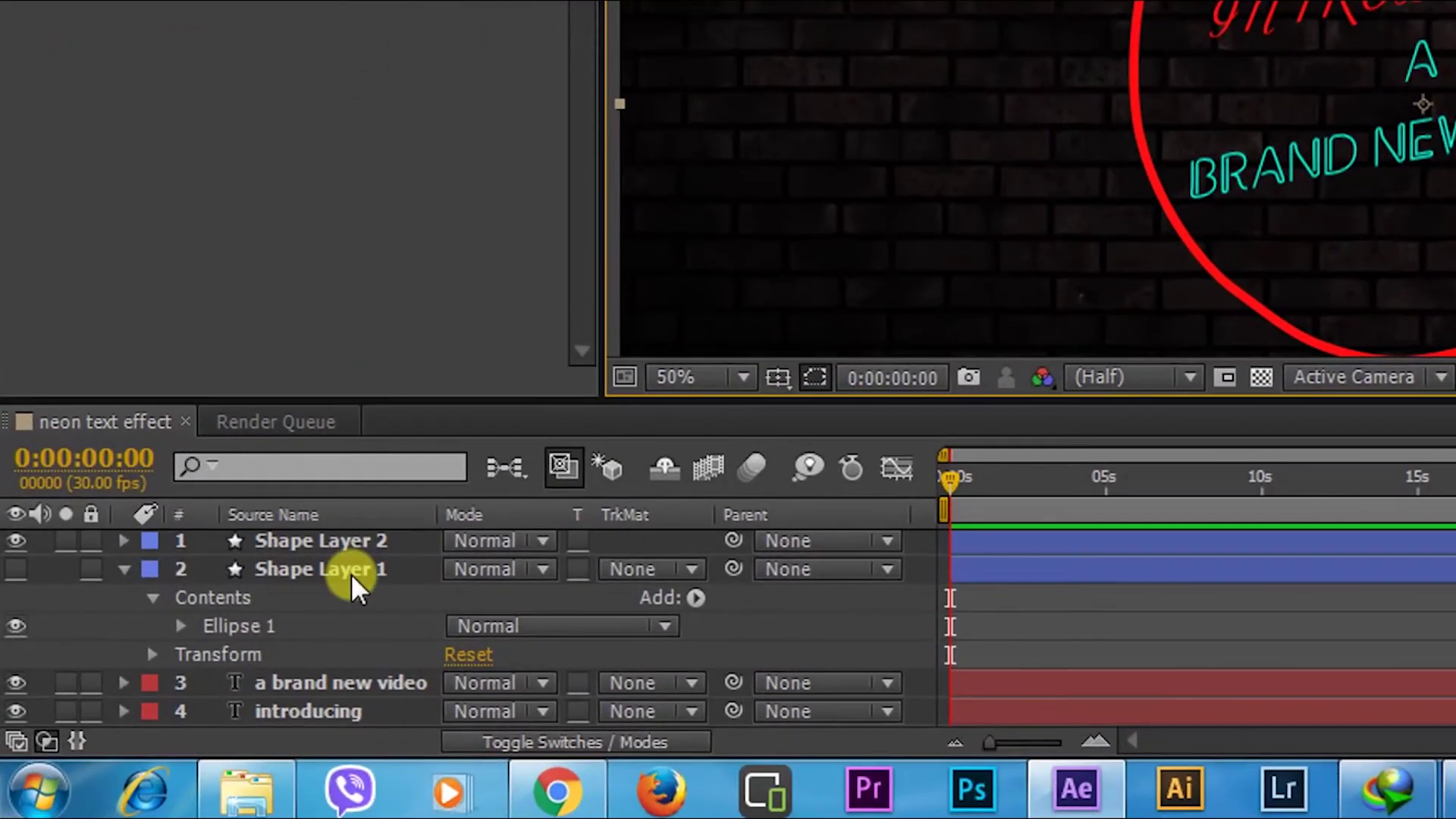
Delete Shape Layer 1 and select both text layers plus Shape Layer 2
{"action": "left_click", "coordinate": [351, 576]}
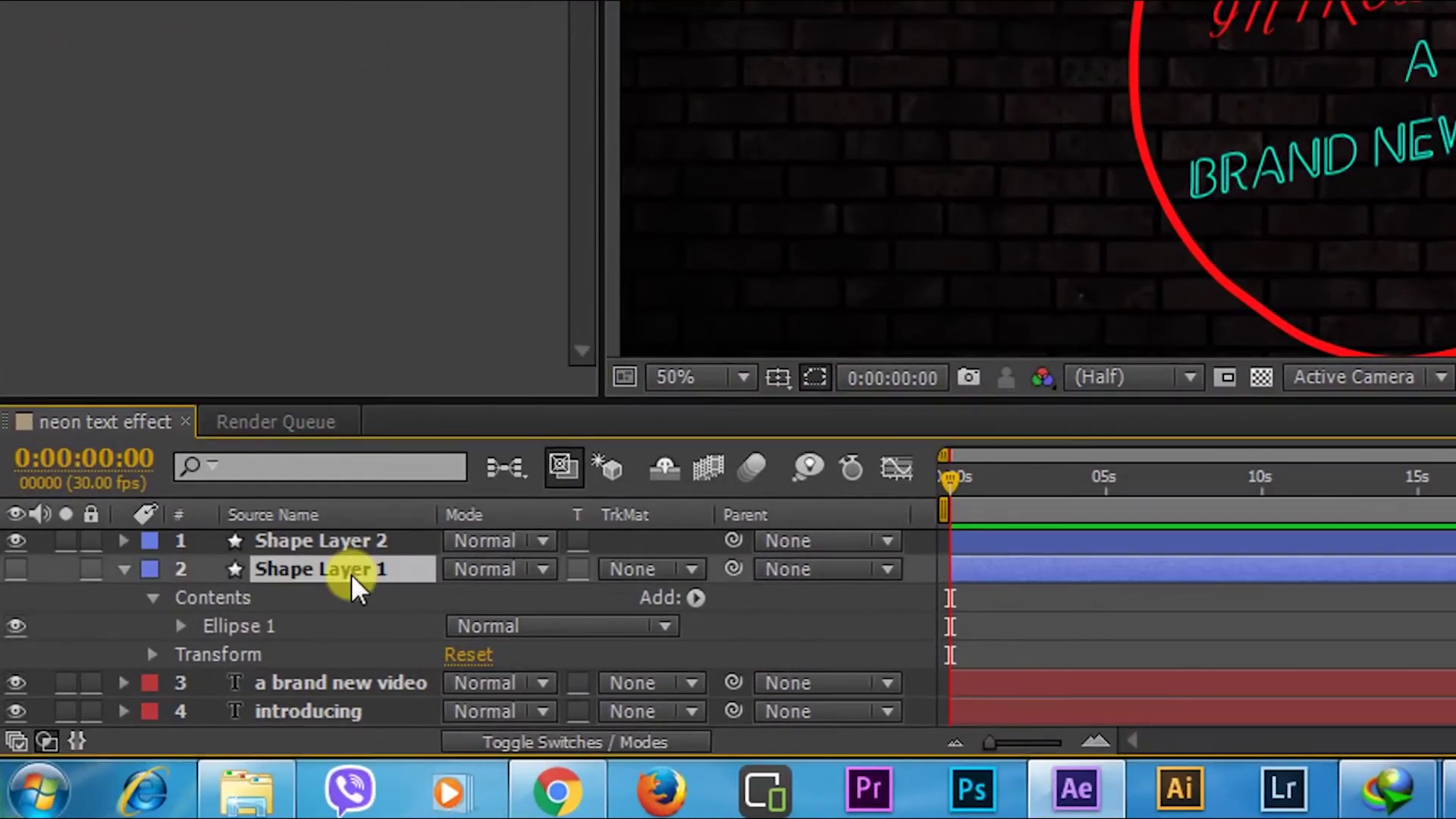
{"action": "key", "text": "Delete"}
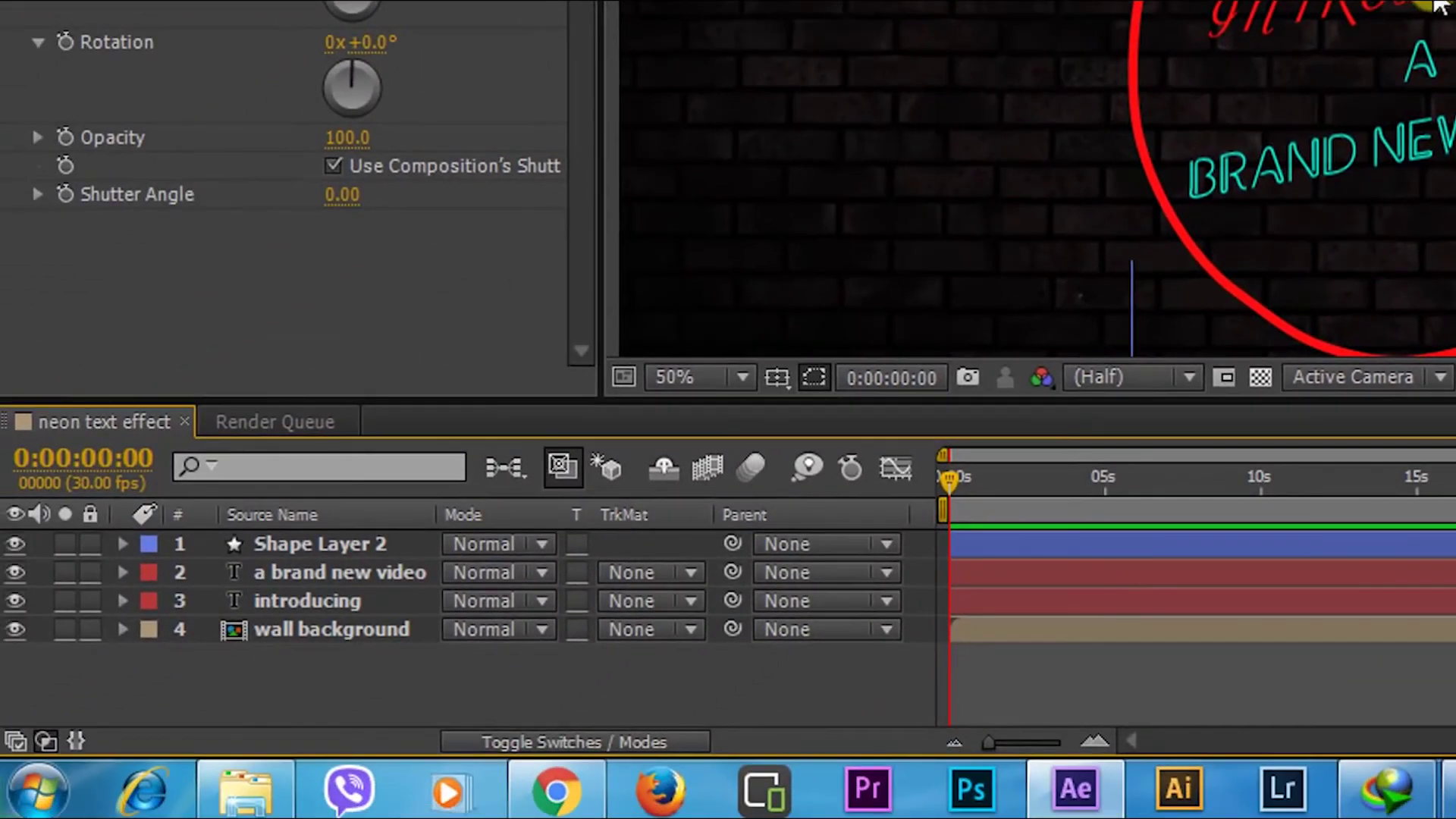
{"action": "left_click", "coordinate": [328, 600]}
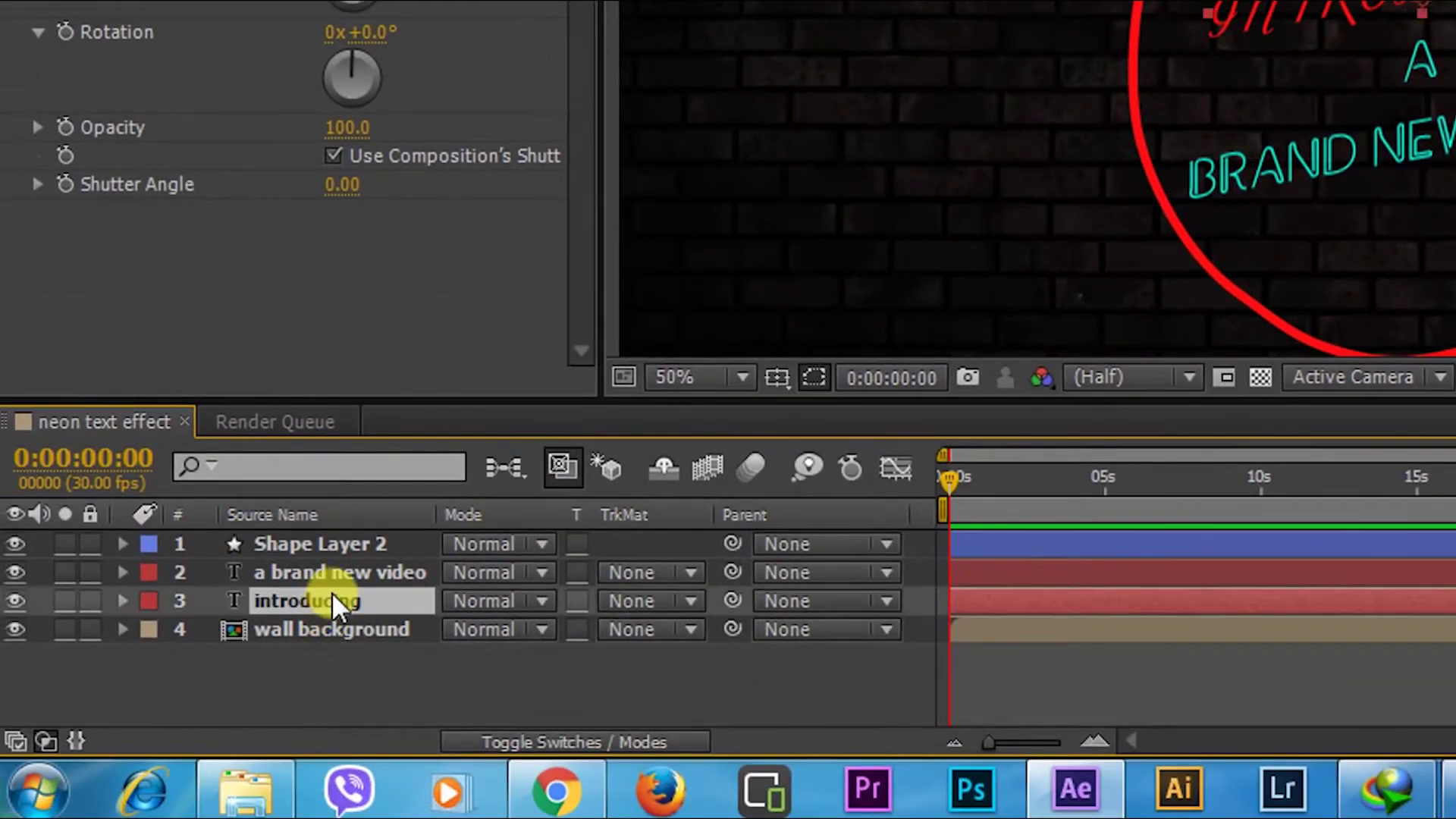
{"action": "left_click", "coordinate": [330, 574], "text": "ctrl"}
{"action": "left_click", "coordinate": [331, 552], "text": "ctrl"}
Pre-compose the selected layers into a new composition named 'content'
{"action": "right_click", "coordinate": [331, 552]}
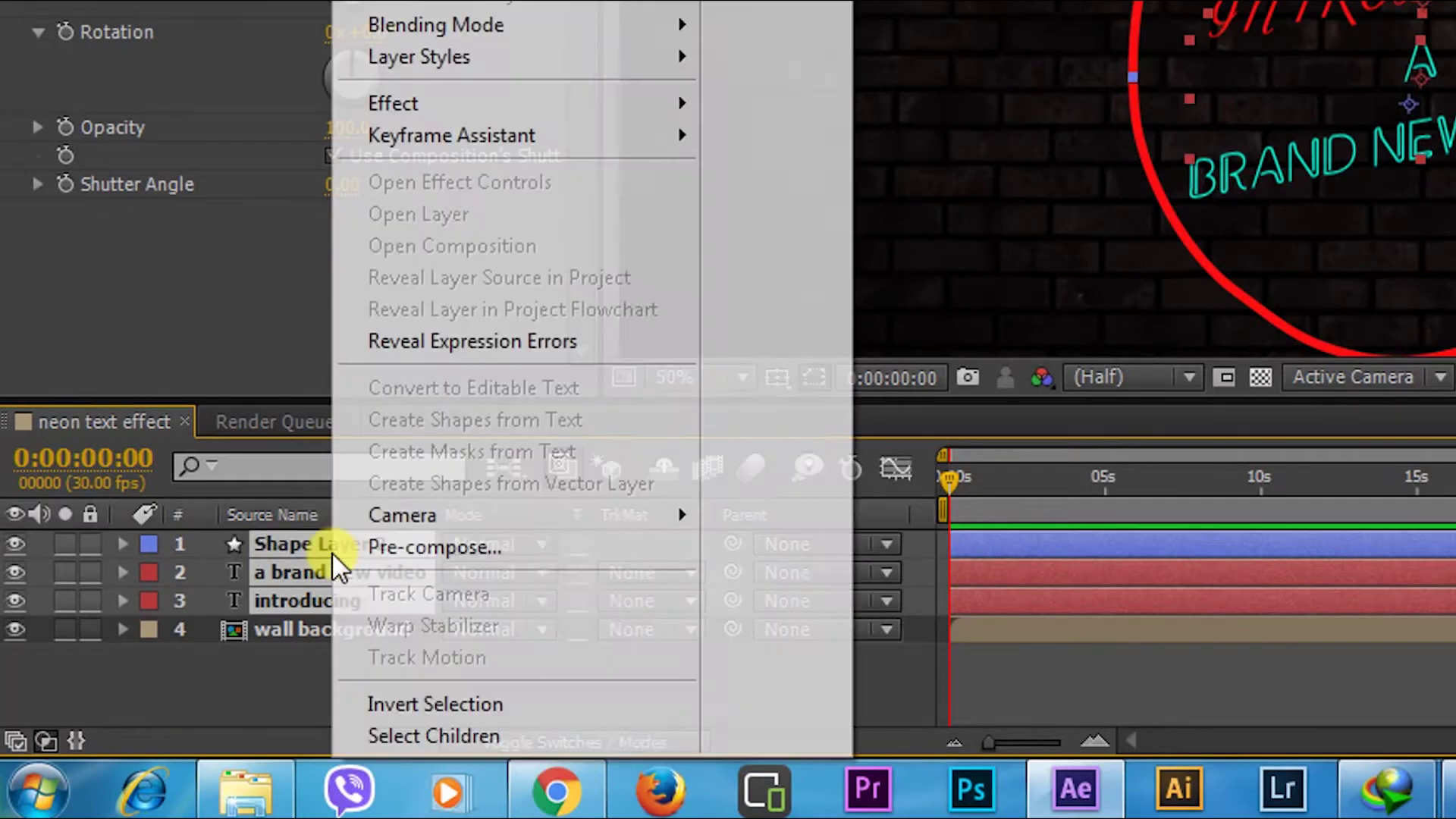
{"action": "left_click", "coordinate": [393, 545]}
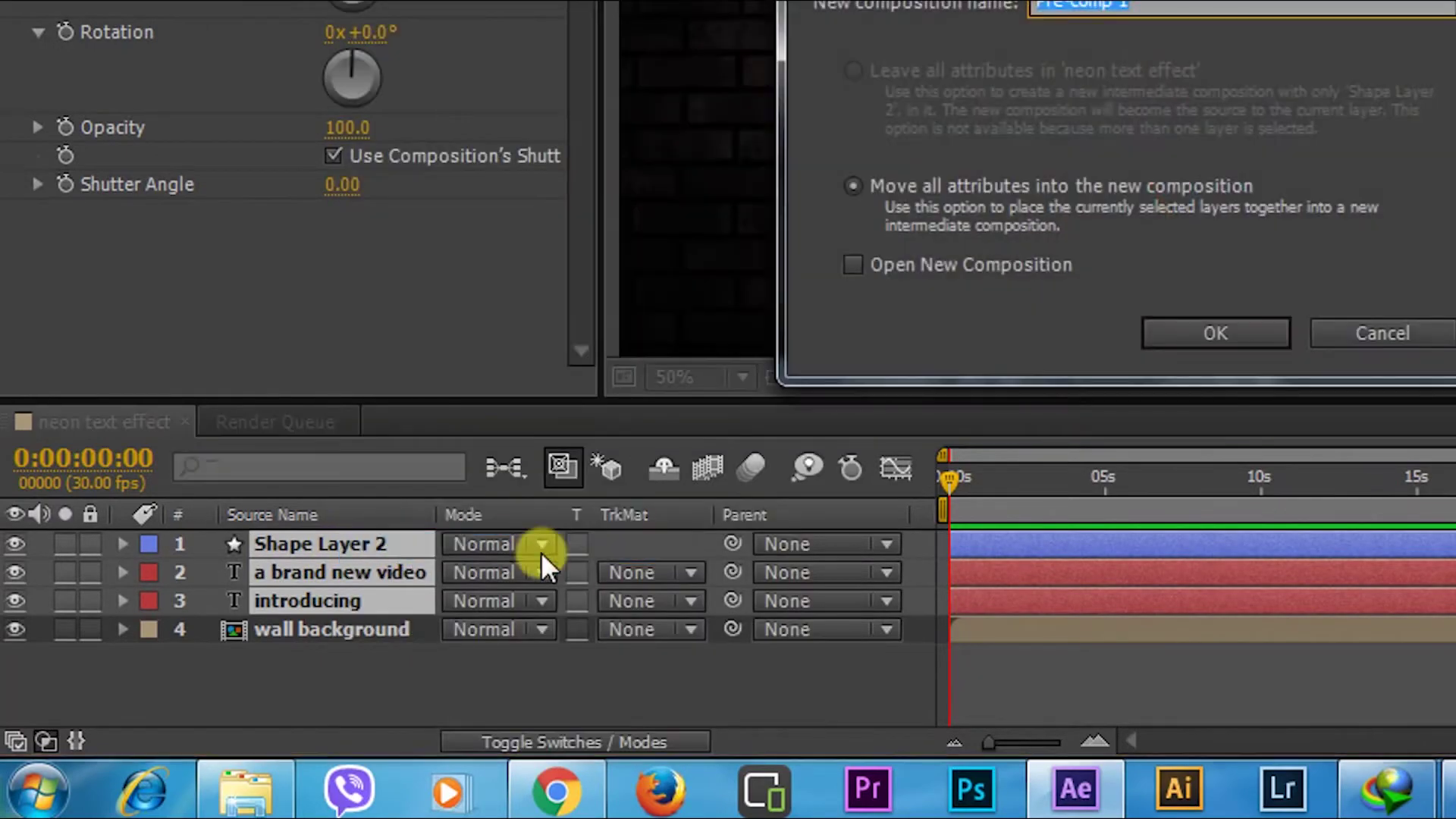
{"action": "type", "text": "content"}
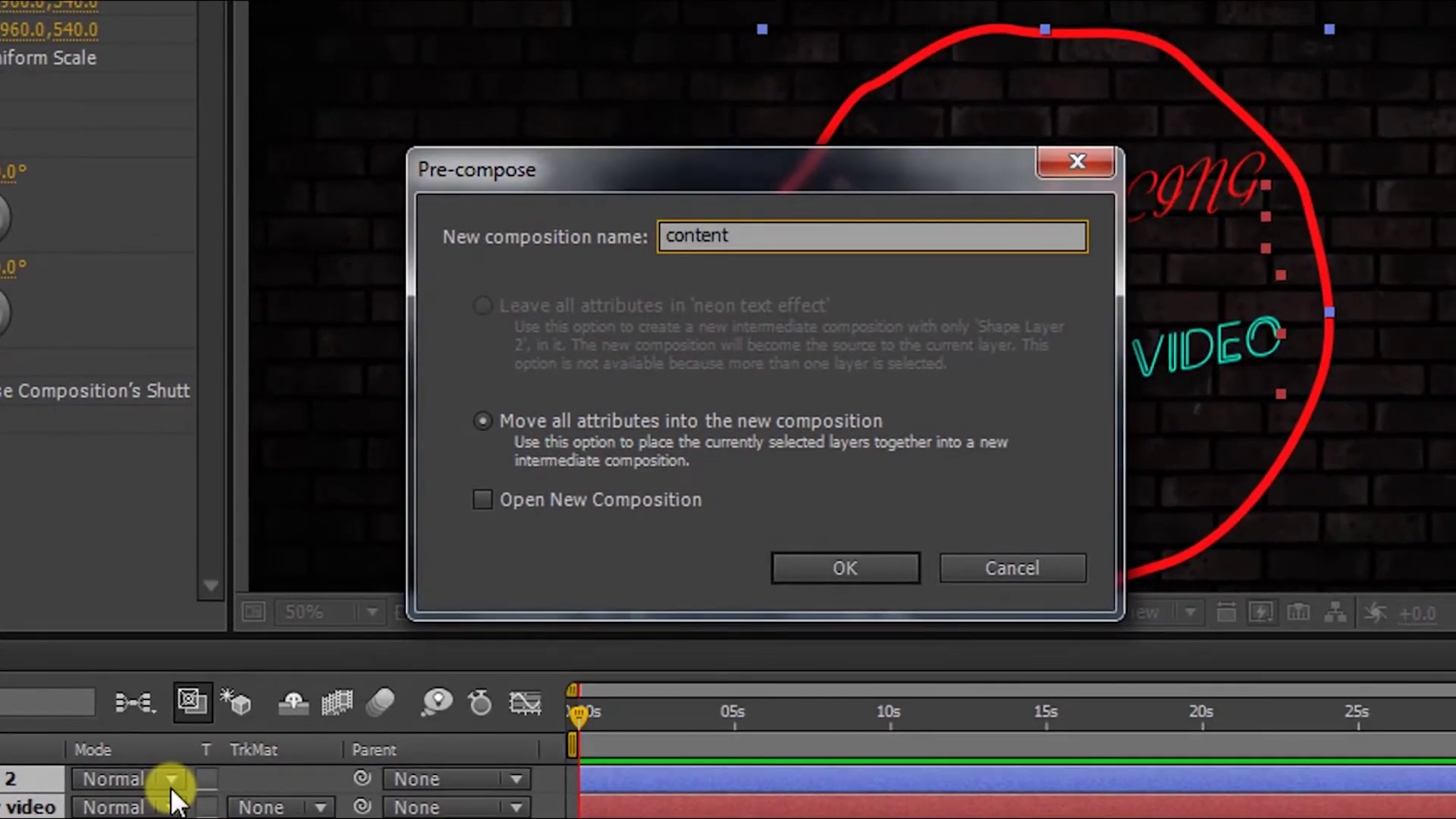
{"action": "key", "text": "Return"}
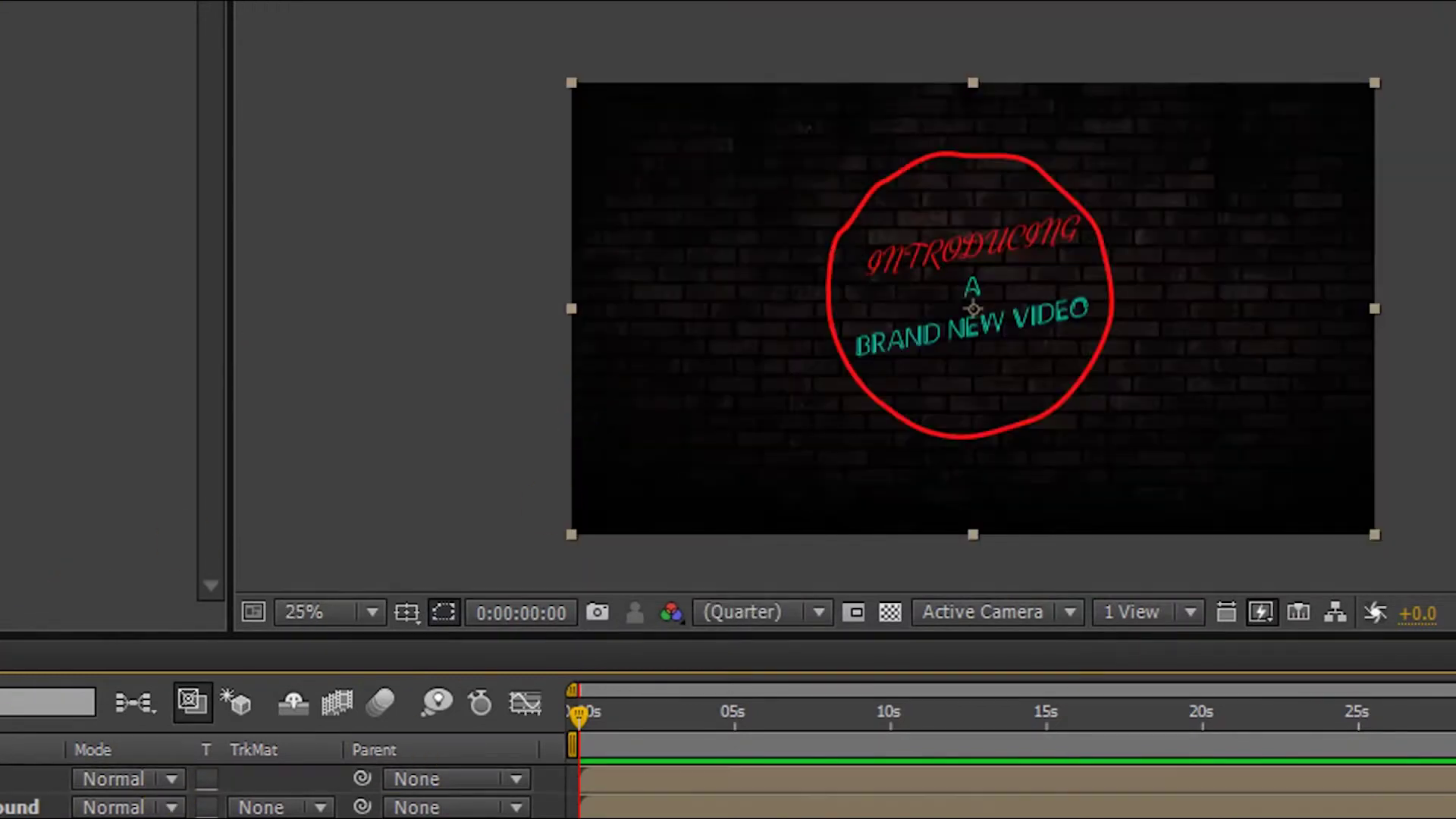
{"action": "scroll", "coordinate": [939, 398], "scroll_direction": "up", "scroll_amount": 2}
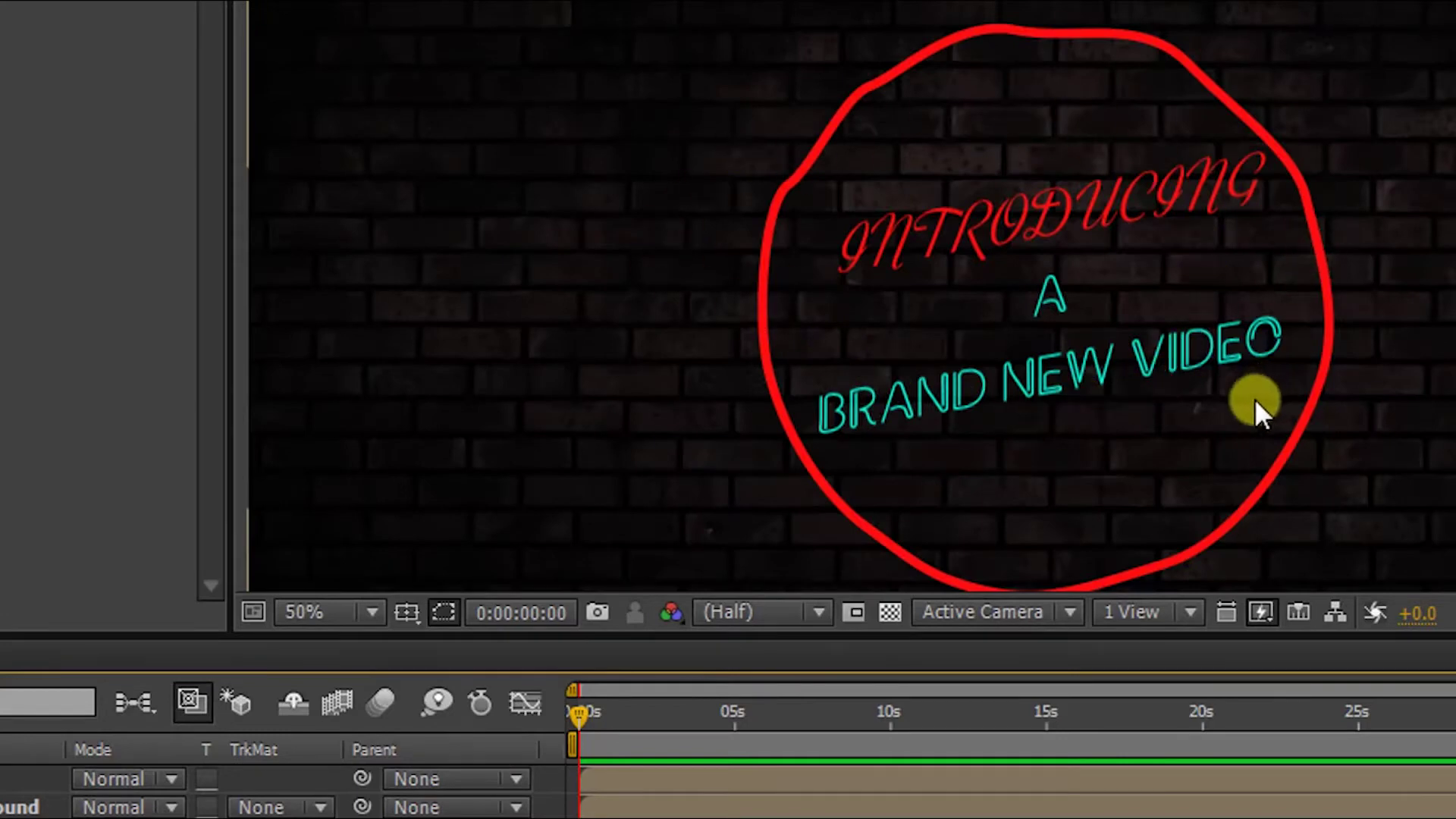
{"action": "scroll", "coordinate": [948, 302], "scroll_direction": "down", "scroll_amount": 2}
{"action": "scroll", "coordinate": [948, 303], "scroll_direction": "up", "scroll_amount": 2}
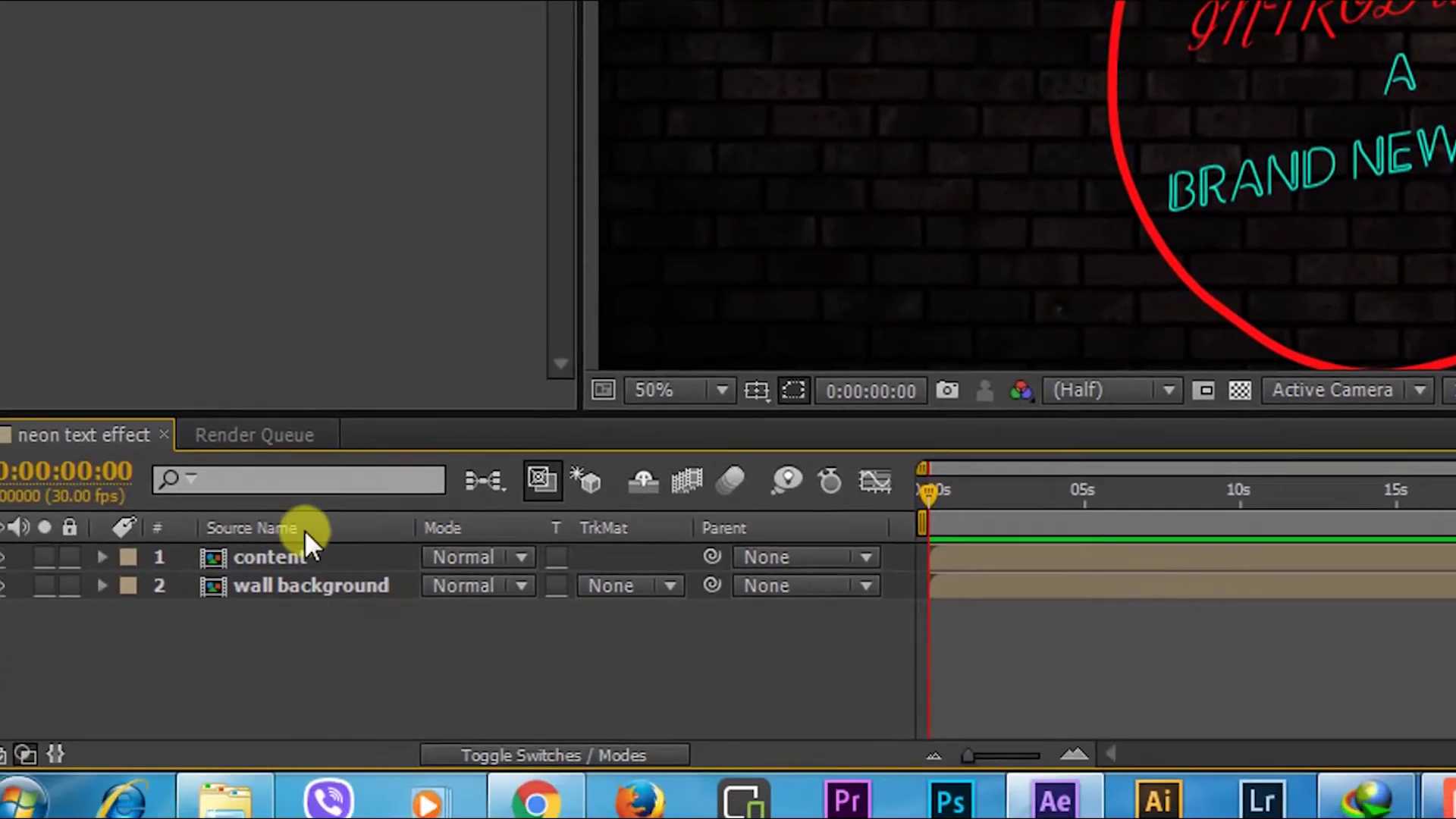
{"action": "left_click", "coordinate": [287, 536]}
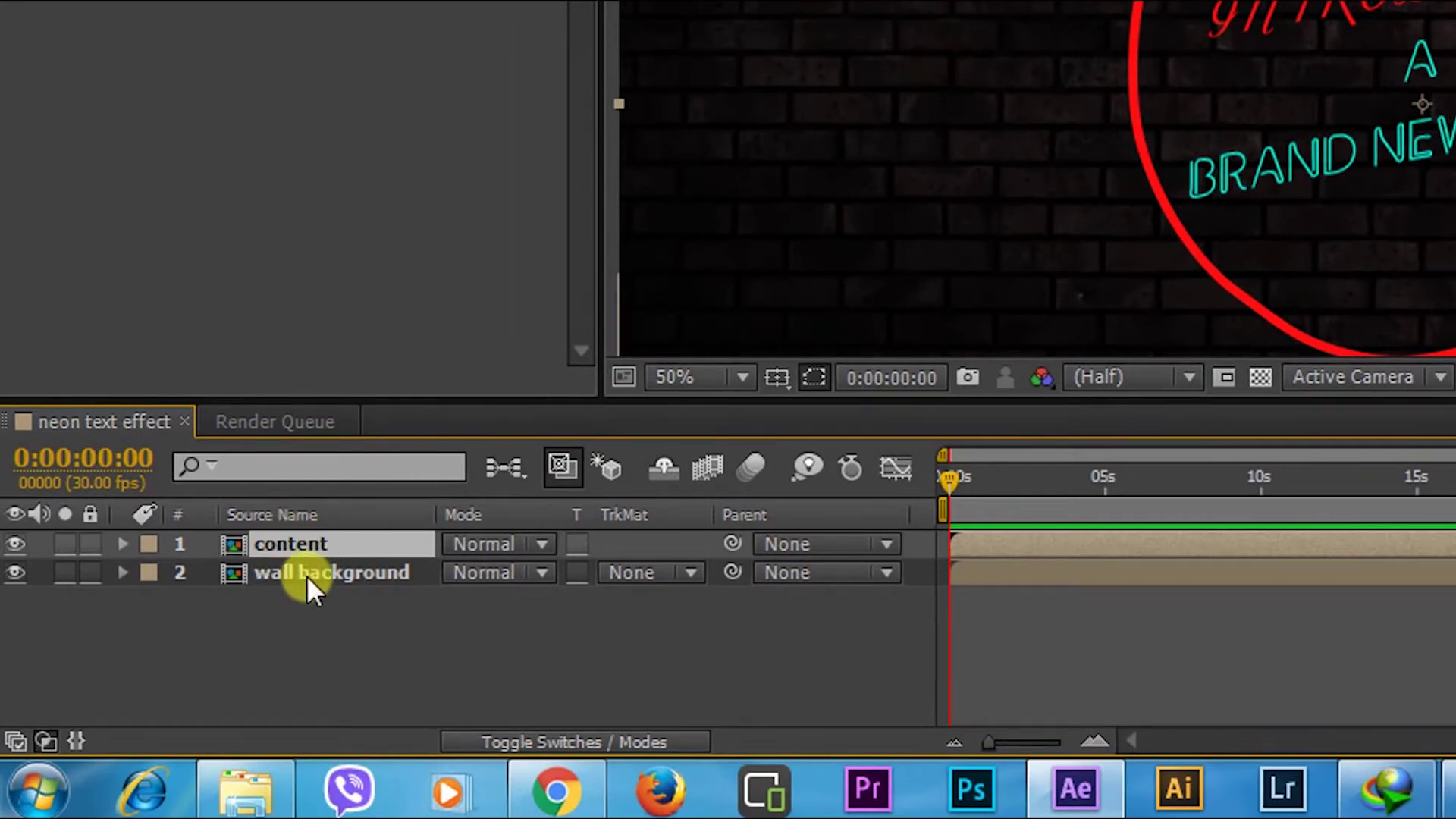
Duplicate content with Ctrl+D and give the lower content copy a Bevel and Emboss style
{"action": "key", "text": "ctrl+d"}
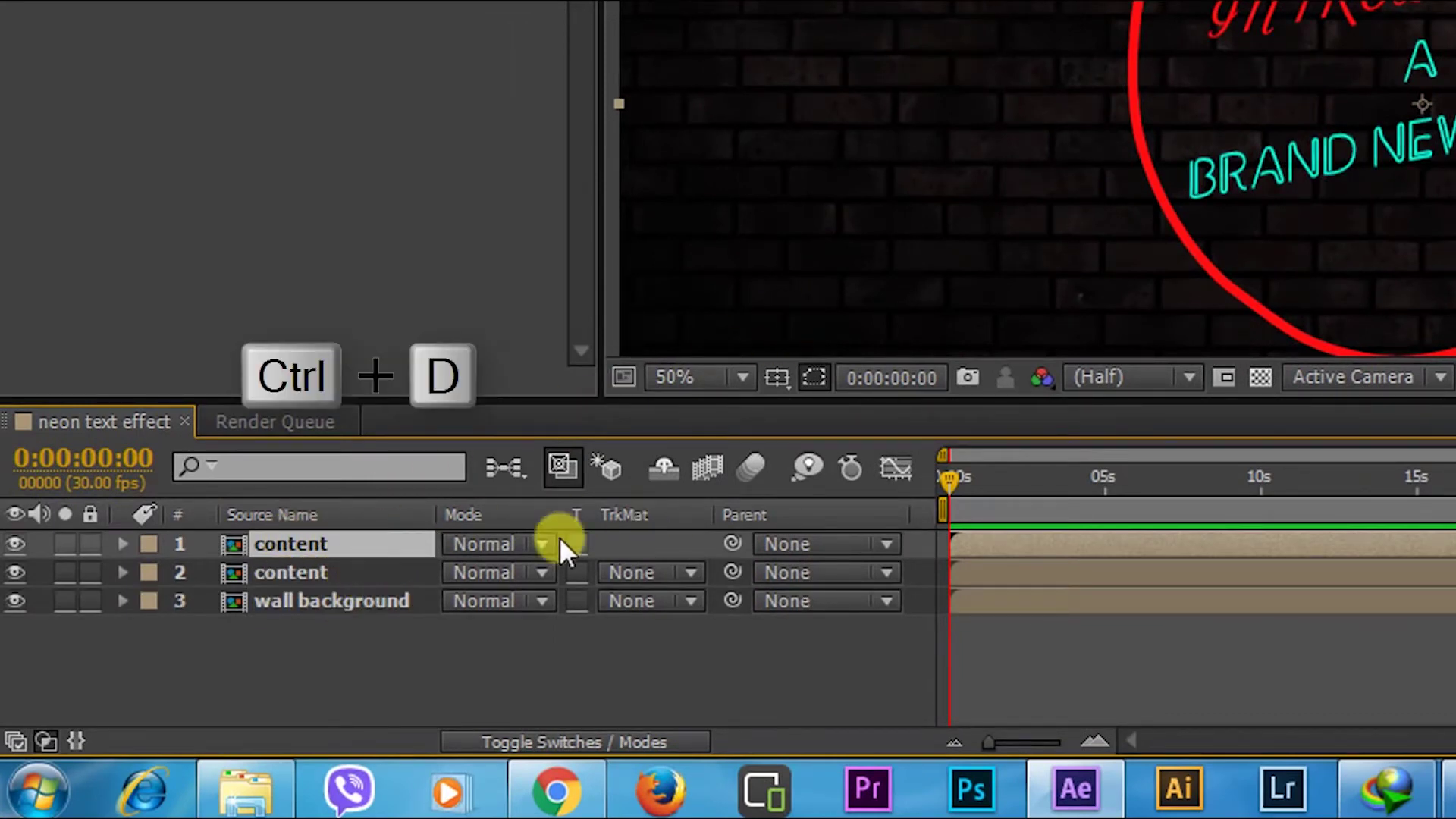
{"action": "left_click", "coordinate": [317, 580]}
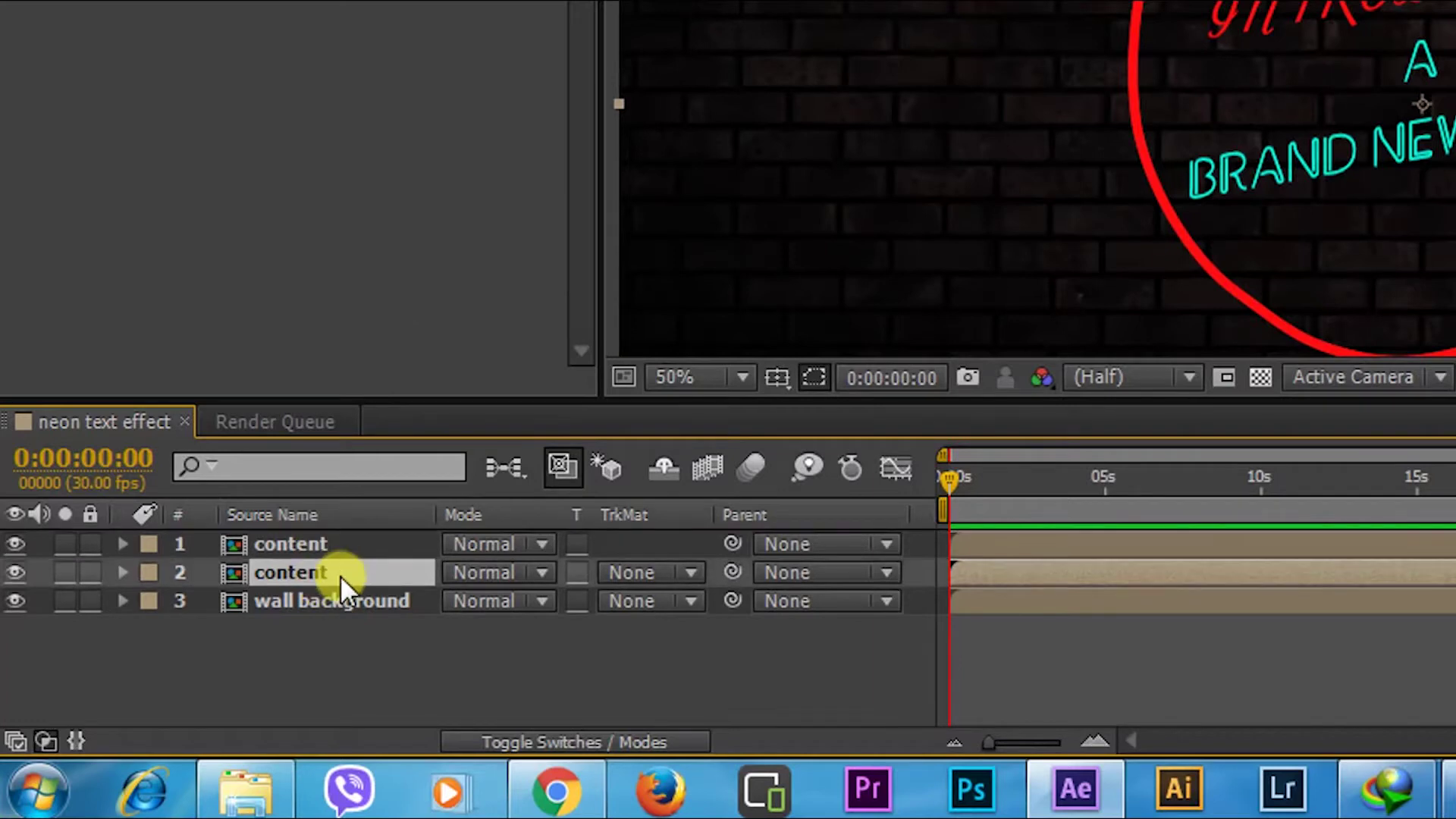
{"action": "right_click", "coordinate": [339, 575]}
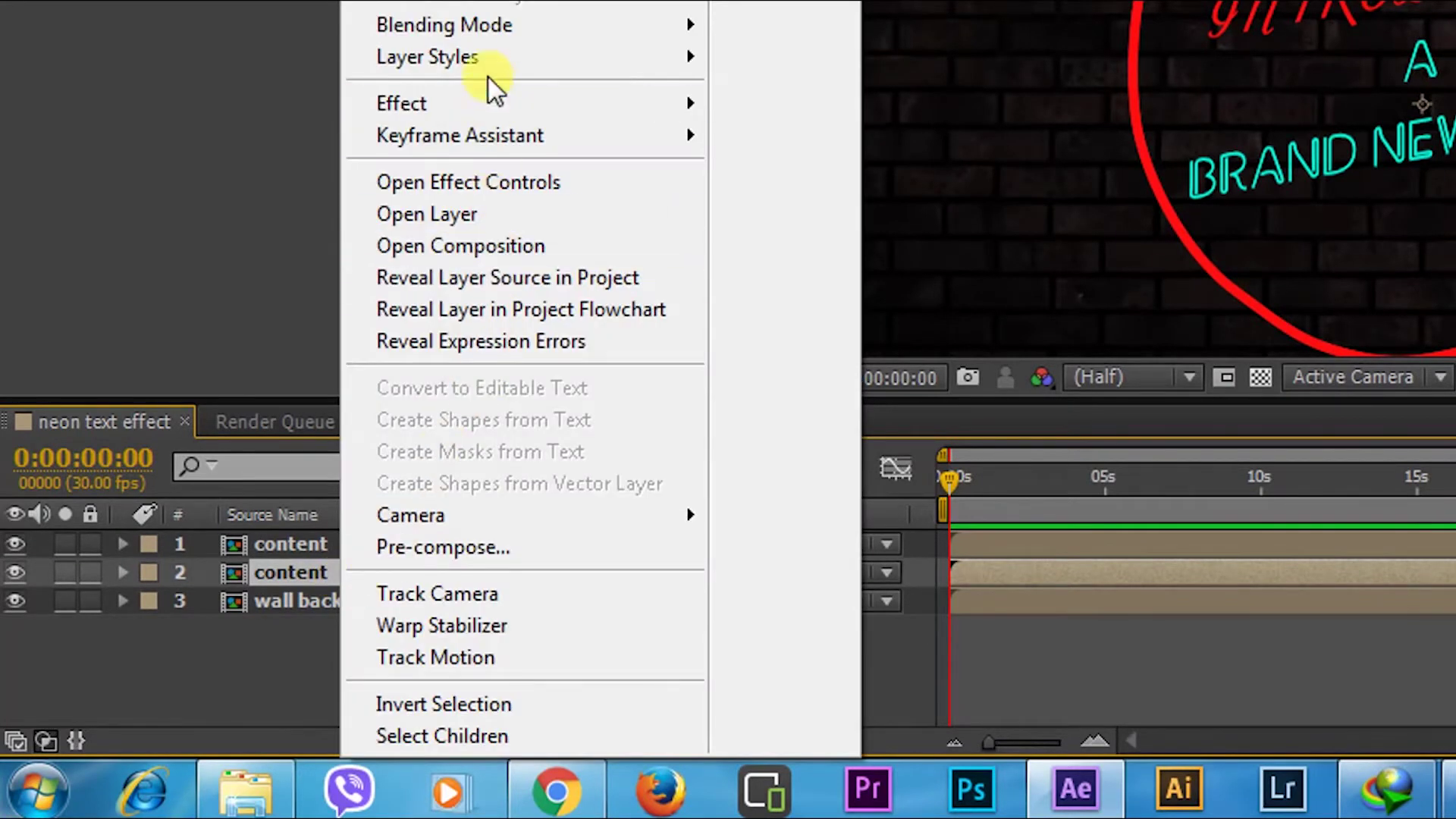
{"action": "mouse_move", "coordinate": [489, 47]}
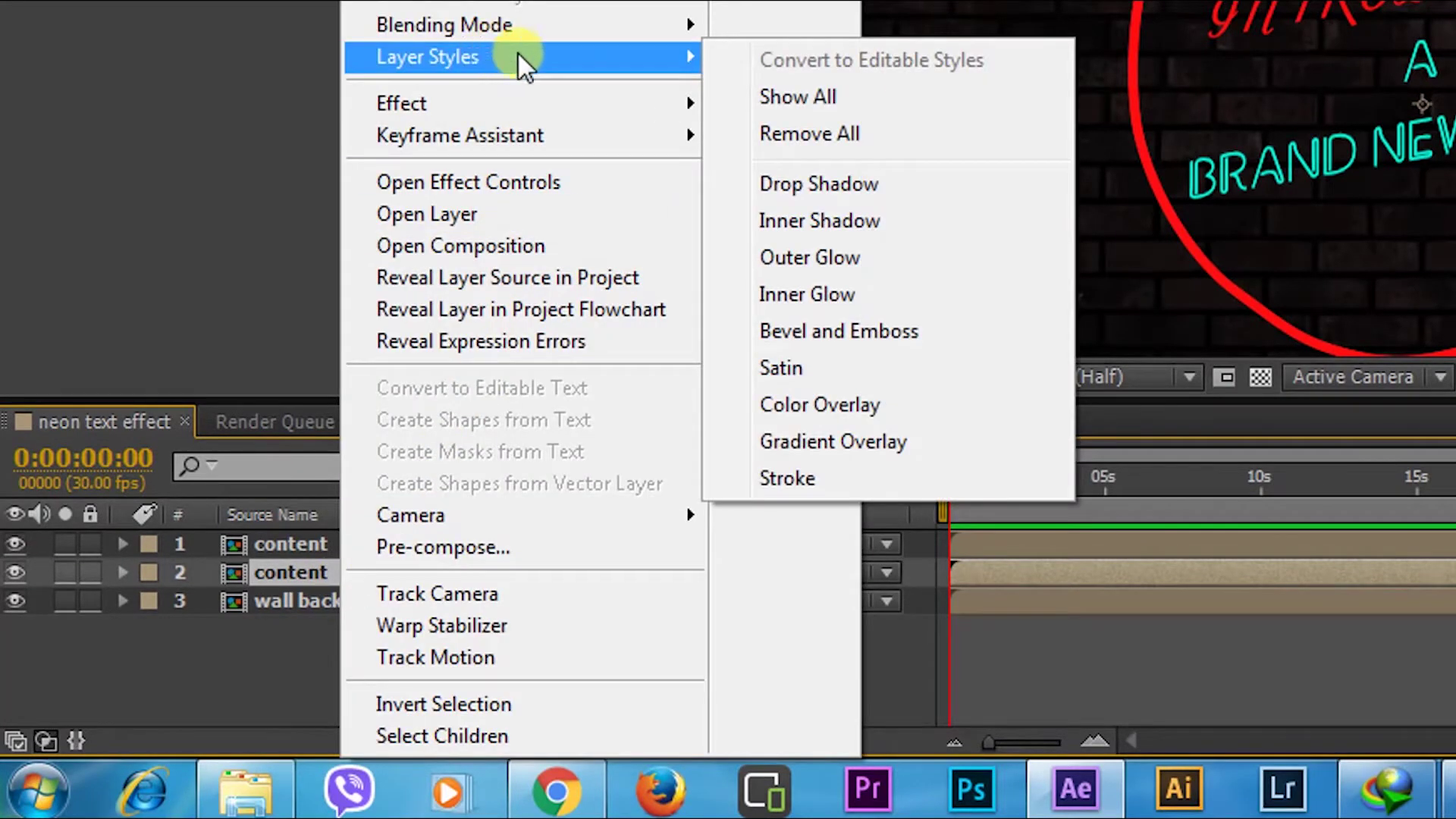
{"action": "left_click", "coordinate": [869, 324]}
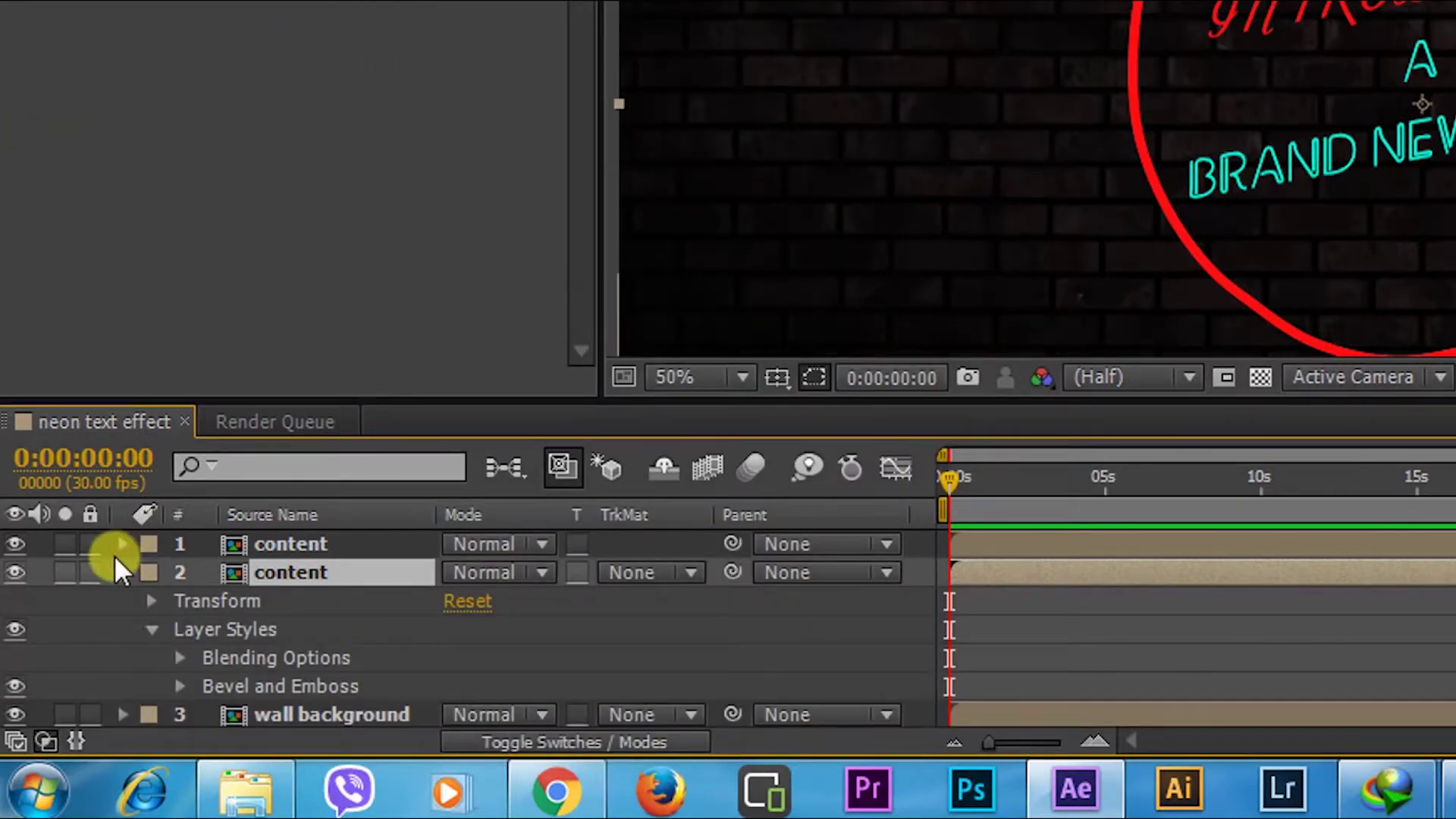
Hide the top content layer and apply a dark grey 424242 Fill effect to layer 2 content
{"action": "left_click", "coordinate": [12, 542]}
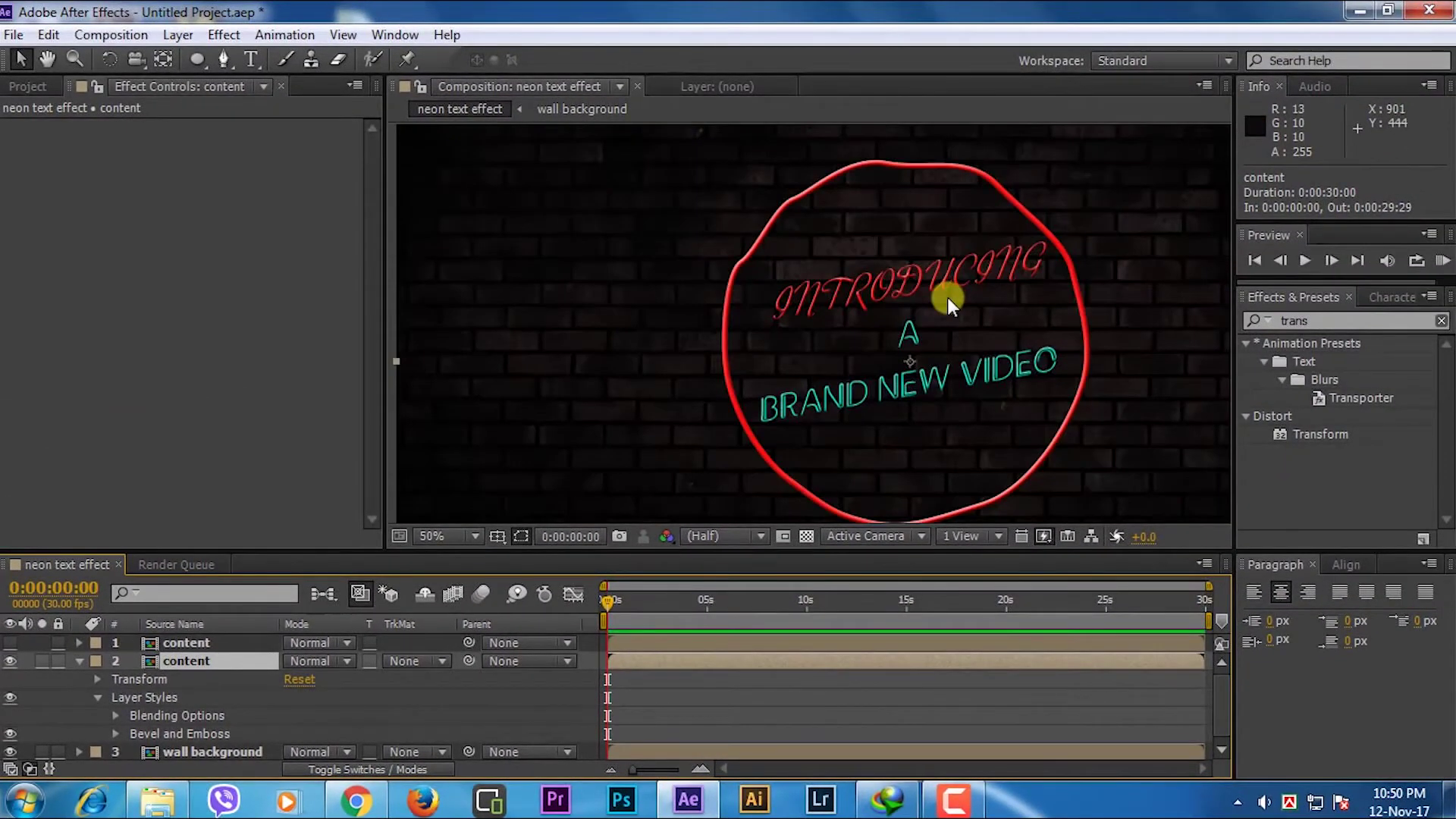
{"action": "scroll", "coordinate": [913, 284], "scroll_direction": "down", "scroll_amount": 2}
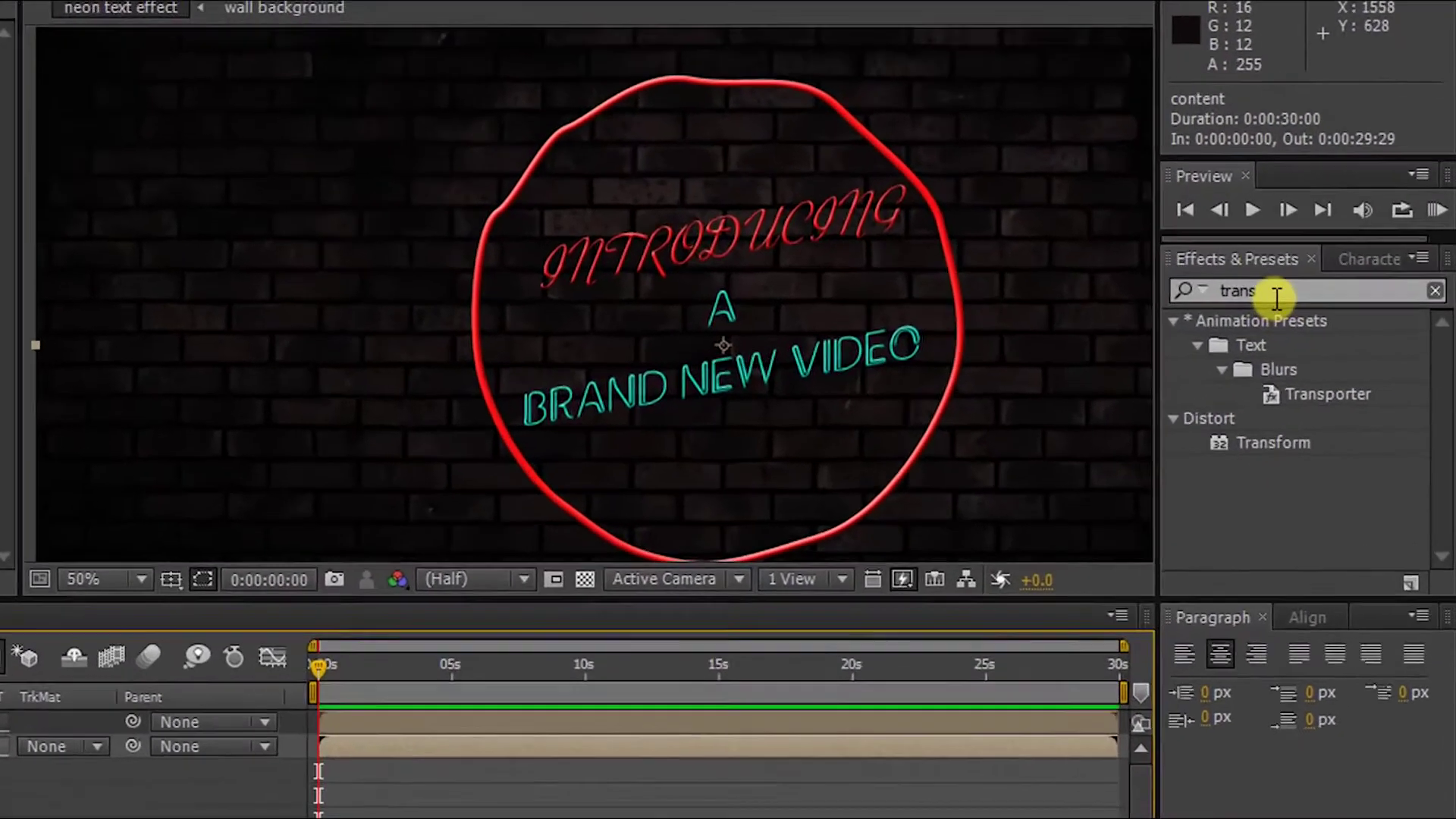
{"action": "left_click", "coordinate": [1246, 325]}
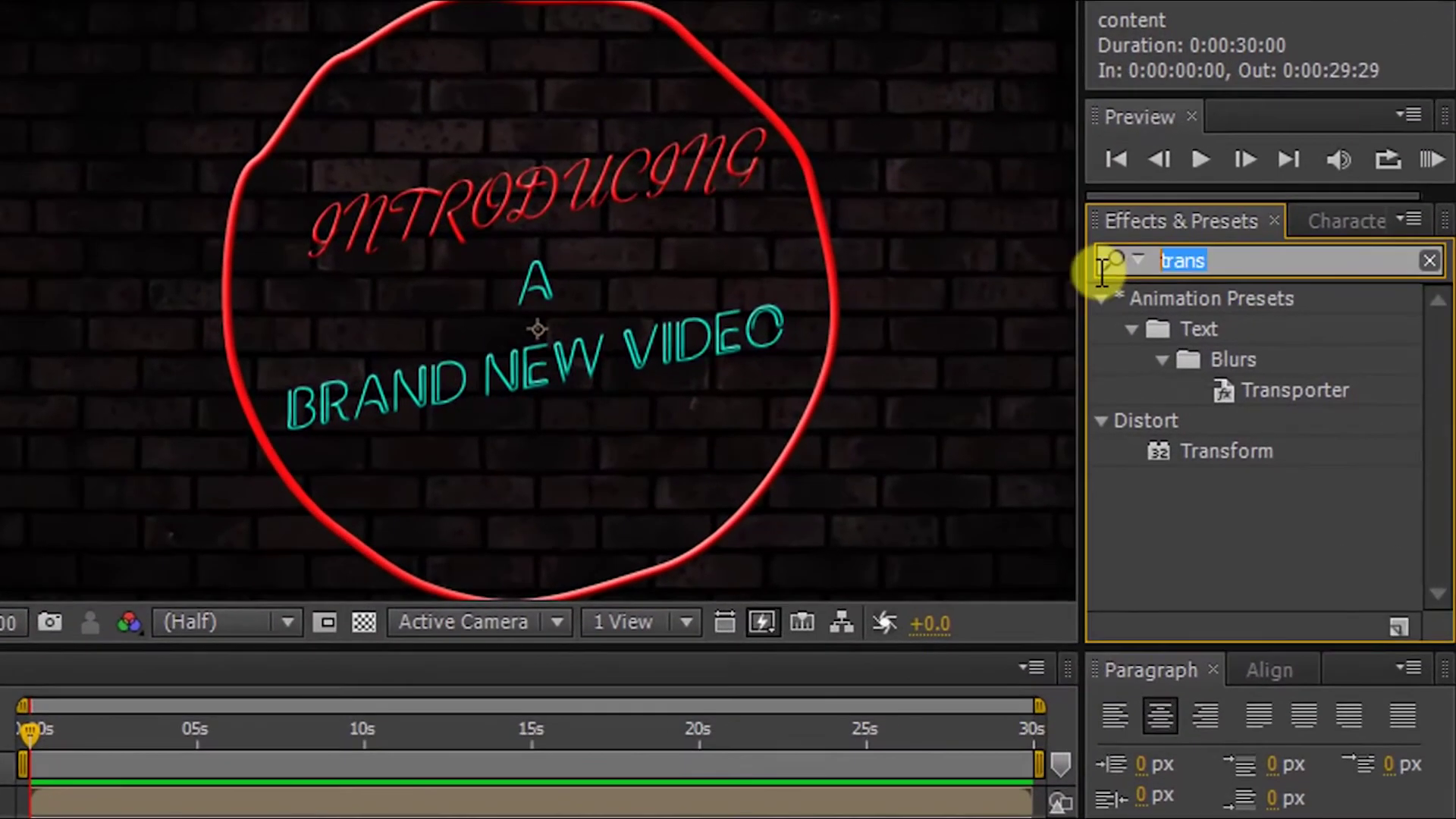
{"action": "type", "text": "fi"}
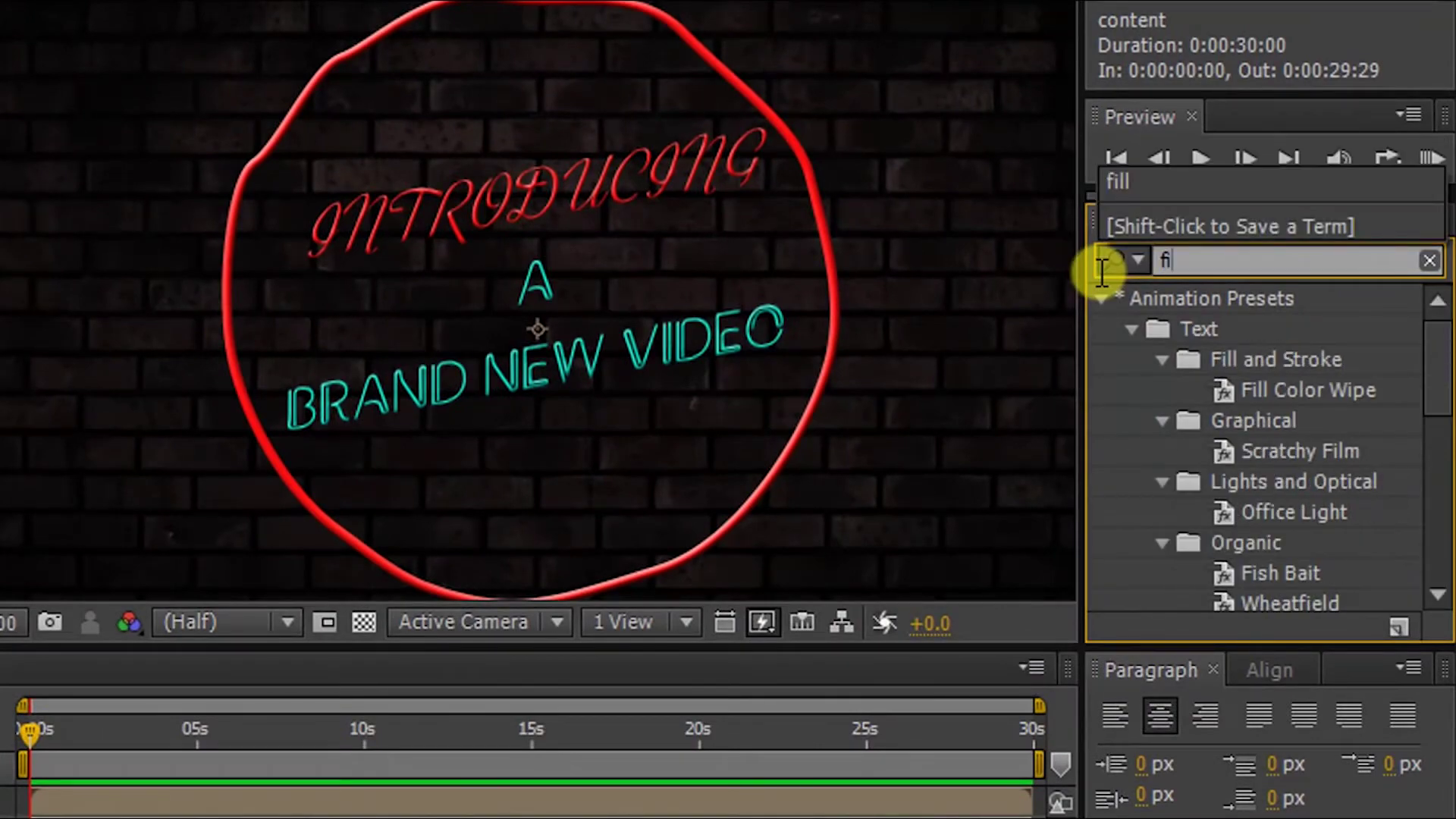
{"action": "type", "text": "ll"}
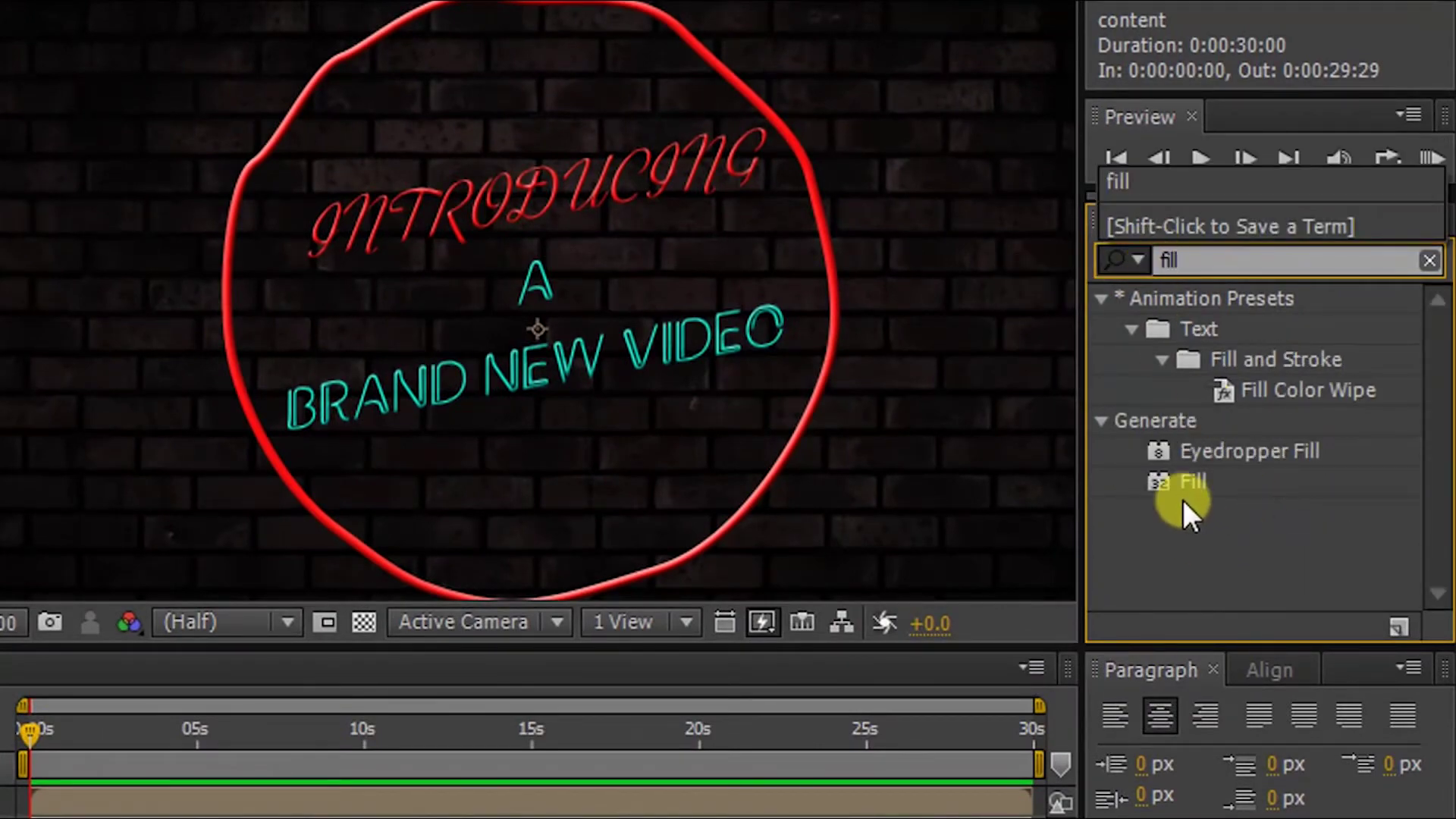
{"action": "left_click_drag", "start_coordinate": [1186, 482], "coordinate": [592, 630]}
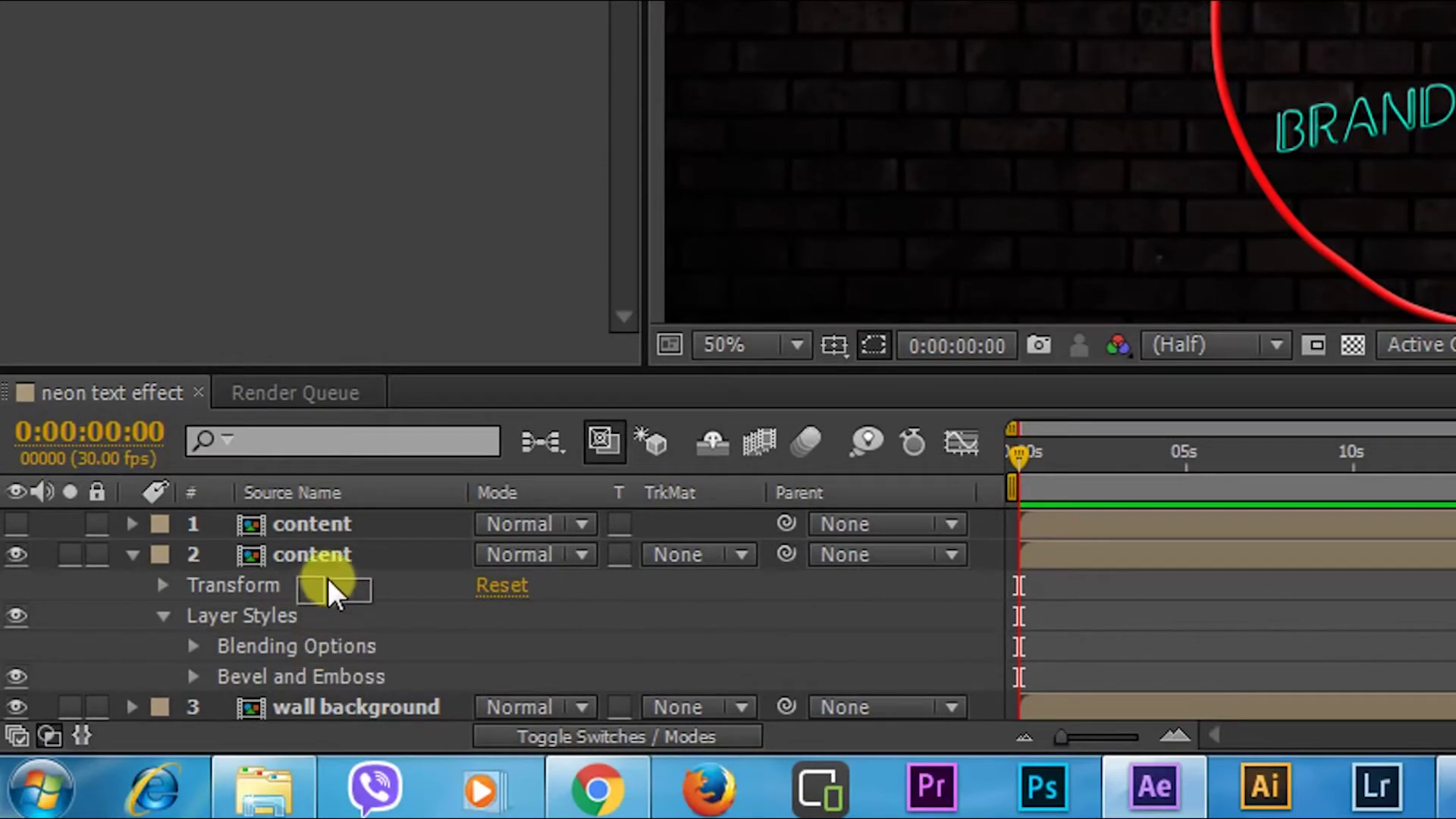
{"action": "left_click_drag", "start_coordinate": [1316, 428], "coordinate": [322, 561]}
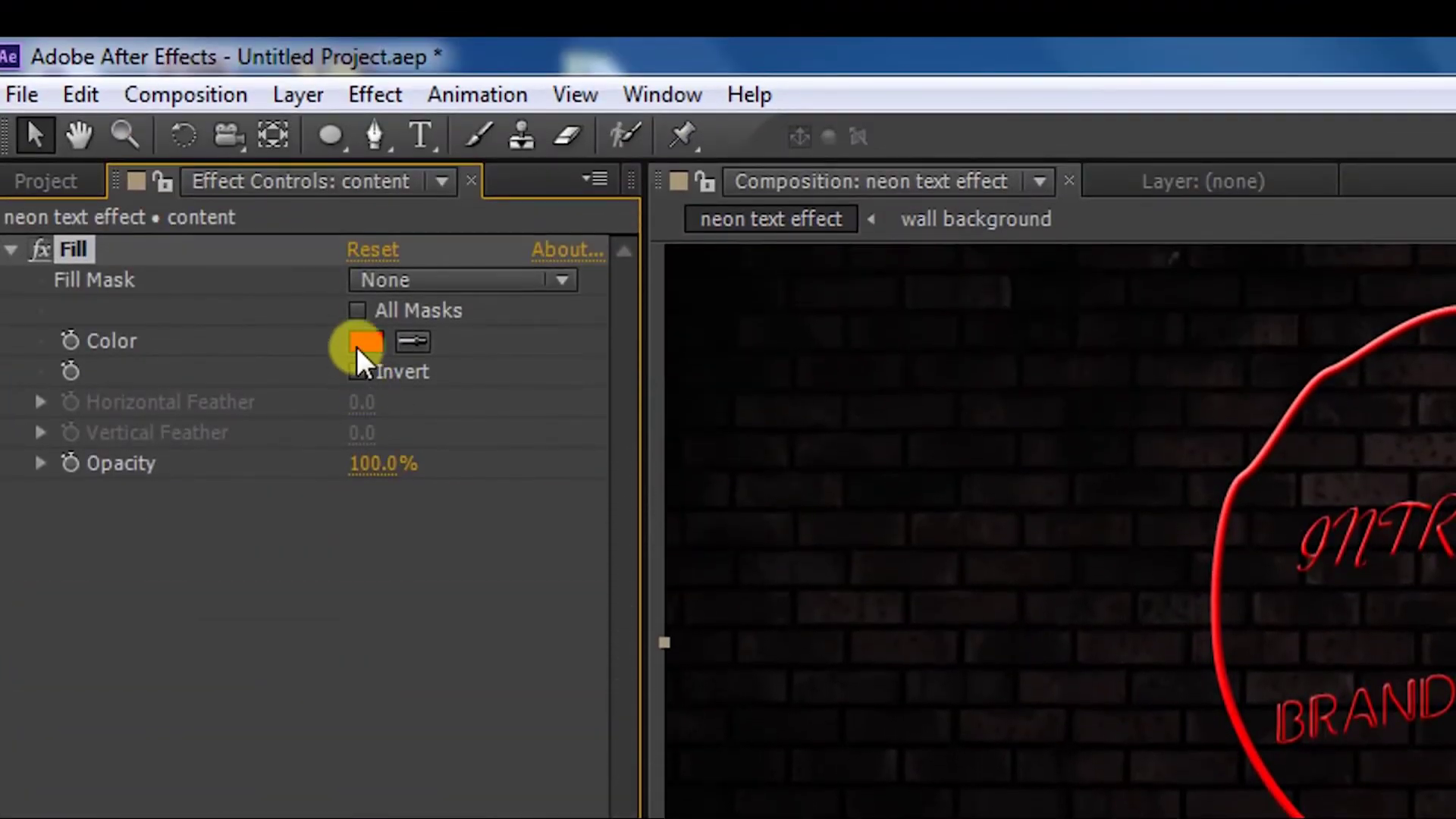
{"action": "left_click", "coordinate": [356, 347]}
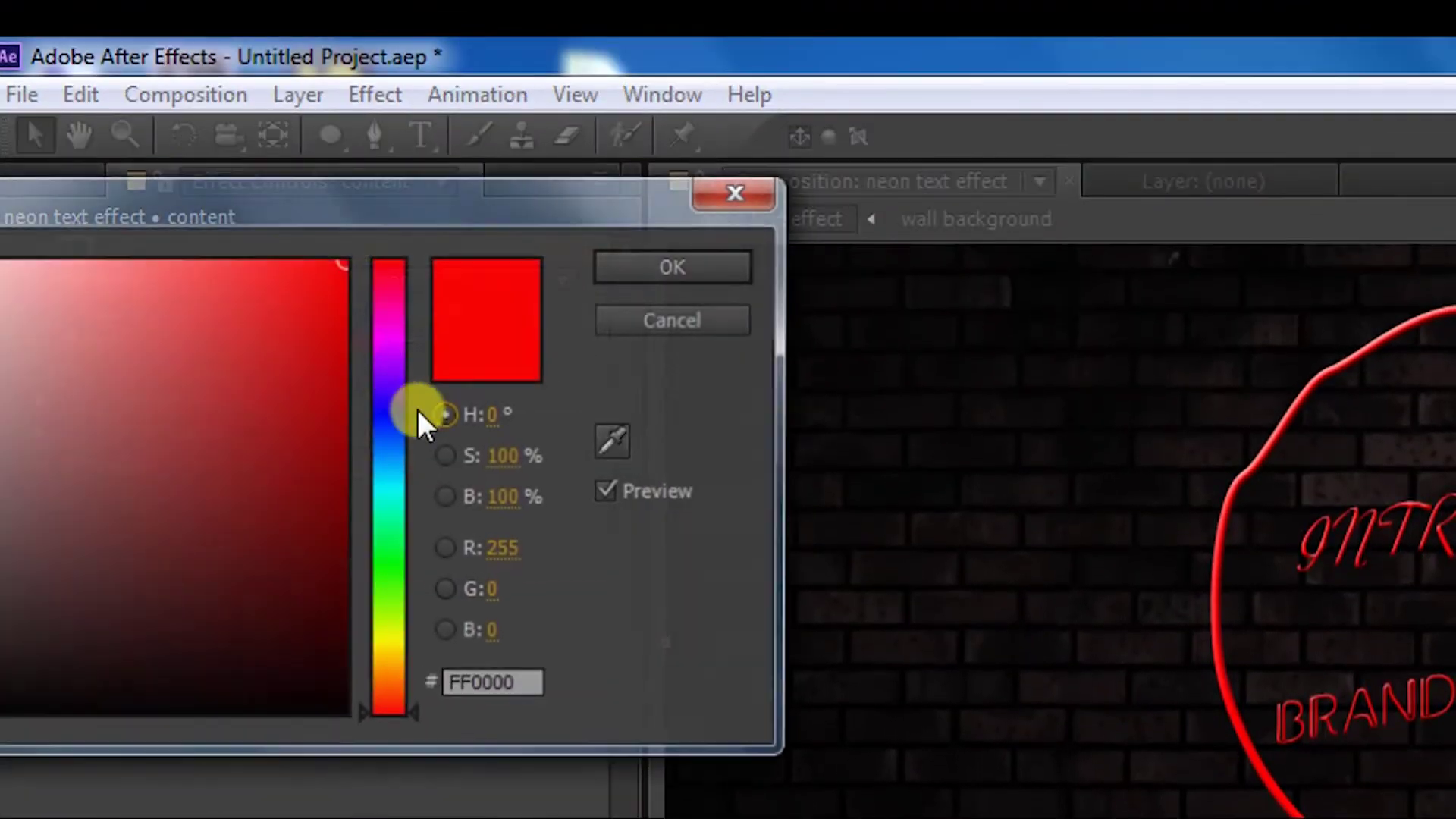
{"action": "left_click_drag", "start_coordinate": [383, 215], "coordinate": [1081, 216]}
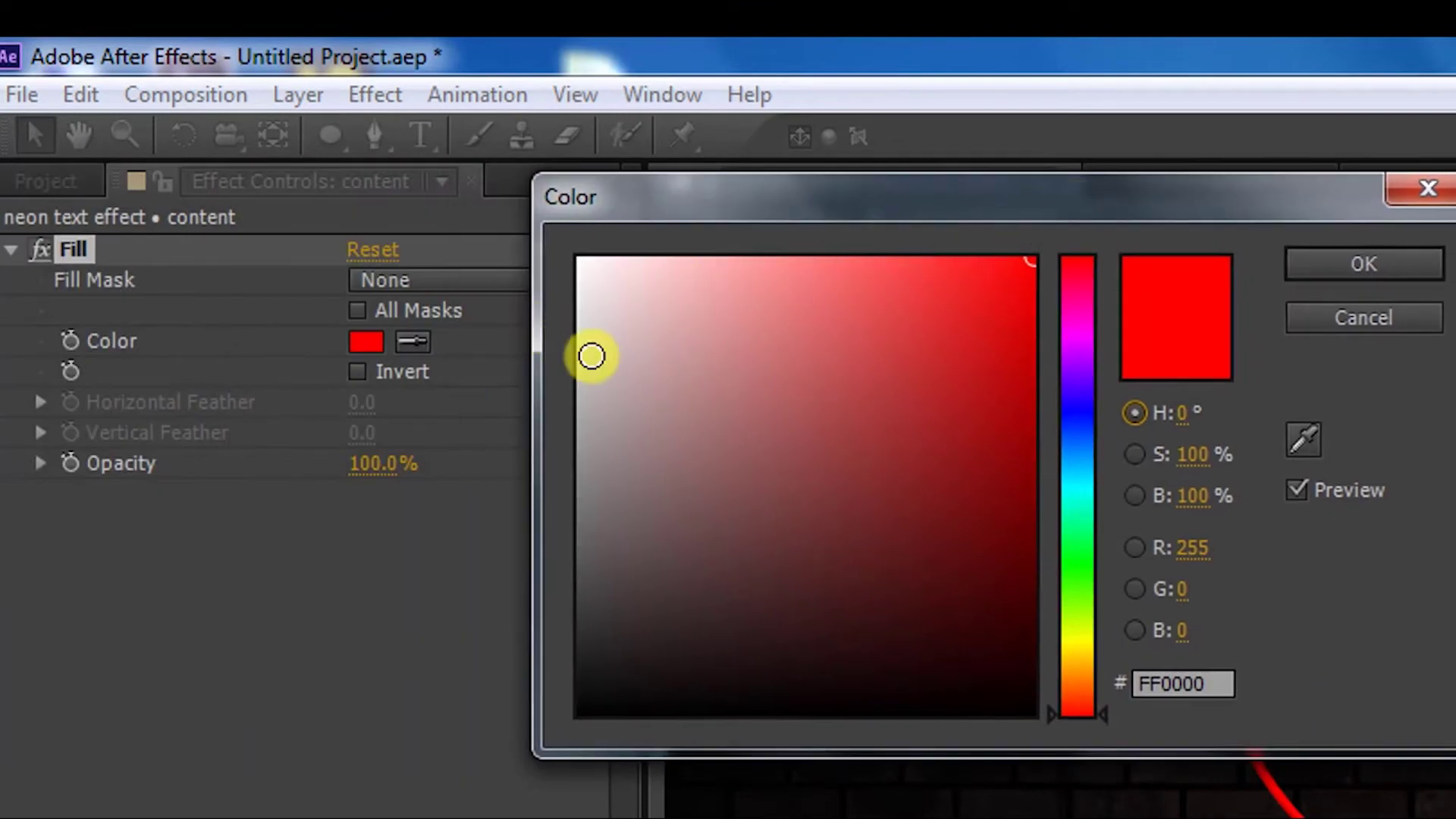
{"action": "left_click_drag", "start_coordinate": [576, 354], "coordinate": [574, 595]}
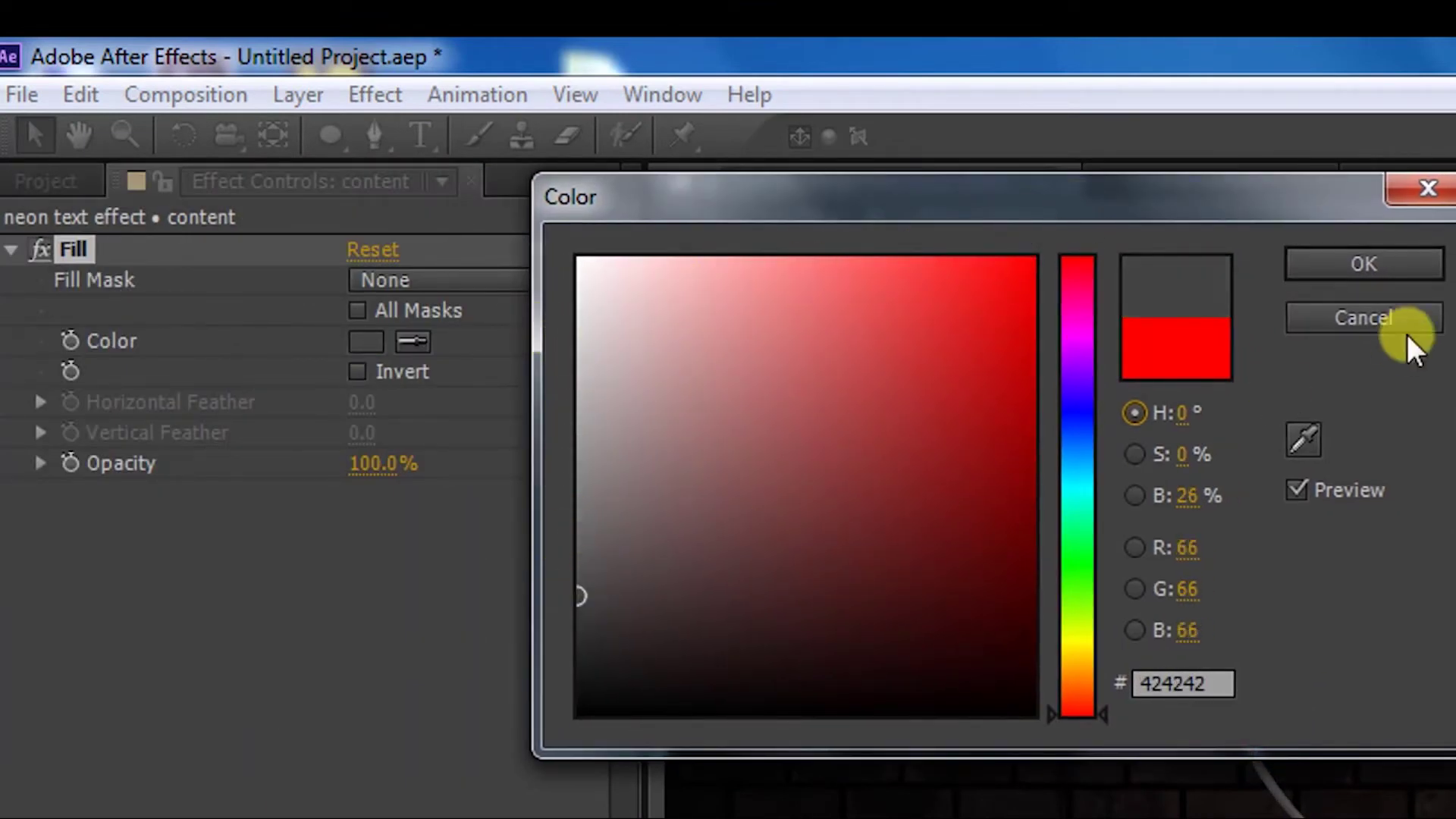
{"action": "left_click", "coordinate": [1363, 264]}
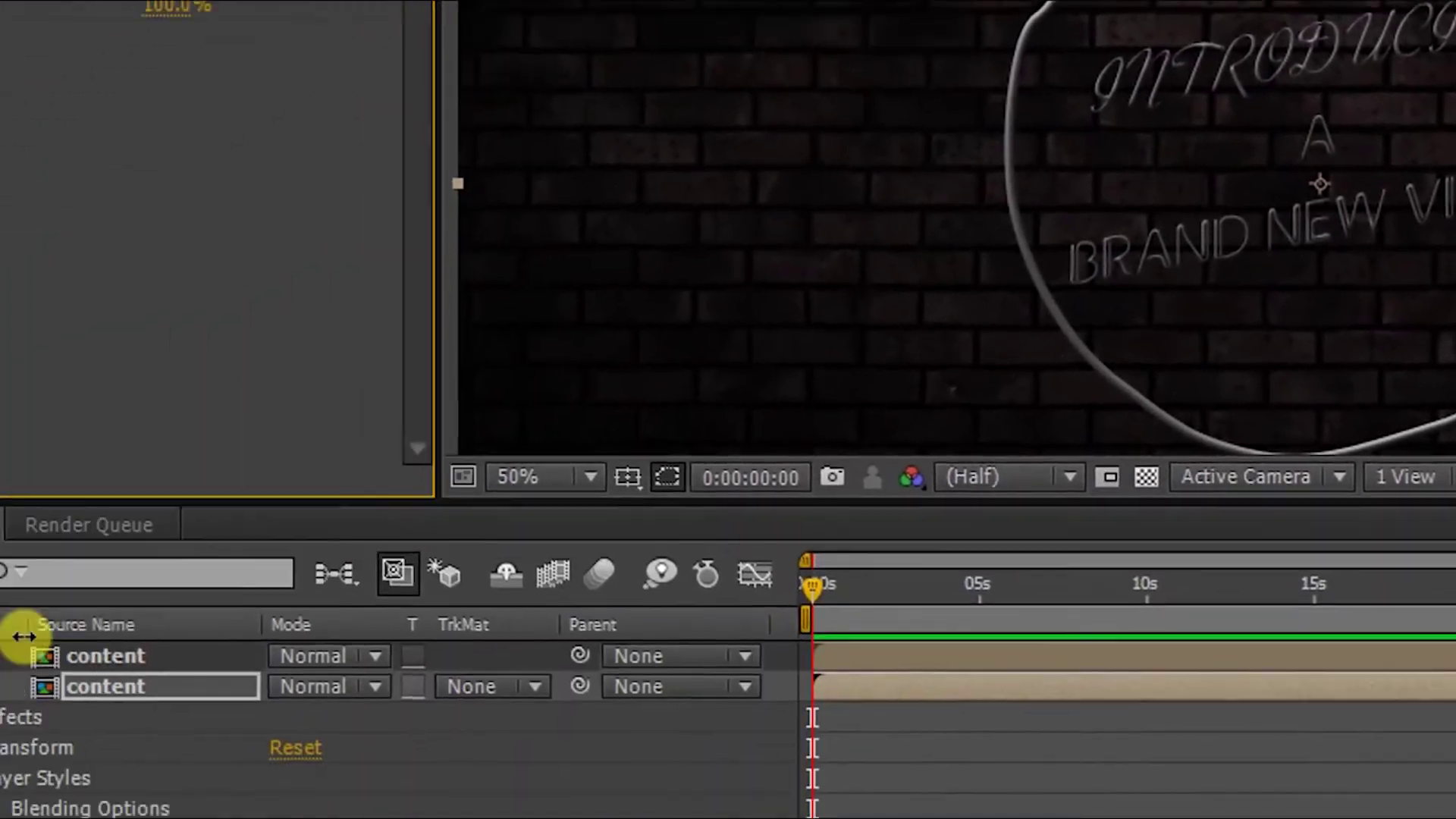
Set the bevel highlight colour to dark grey 444444, Shadow Opacity 100% and Highlight Opacity 57%
{"action": "scroll", "coordinate": [338, 508], "scroll_direction": "down", "scroll_amount": 1}
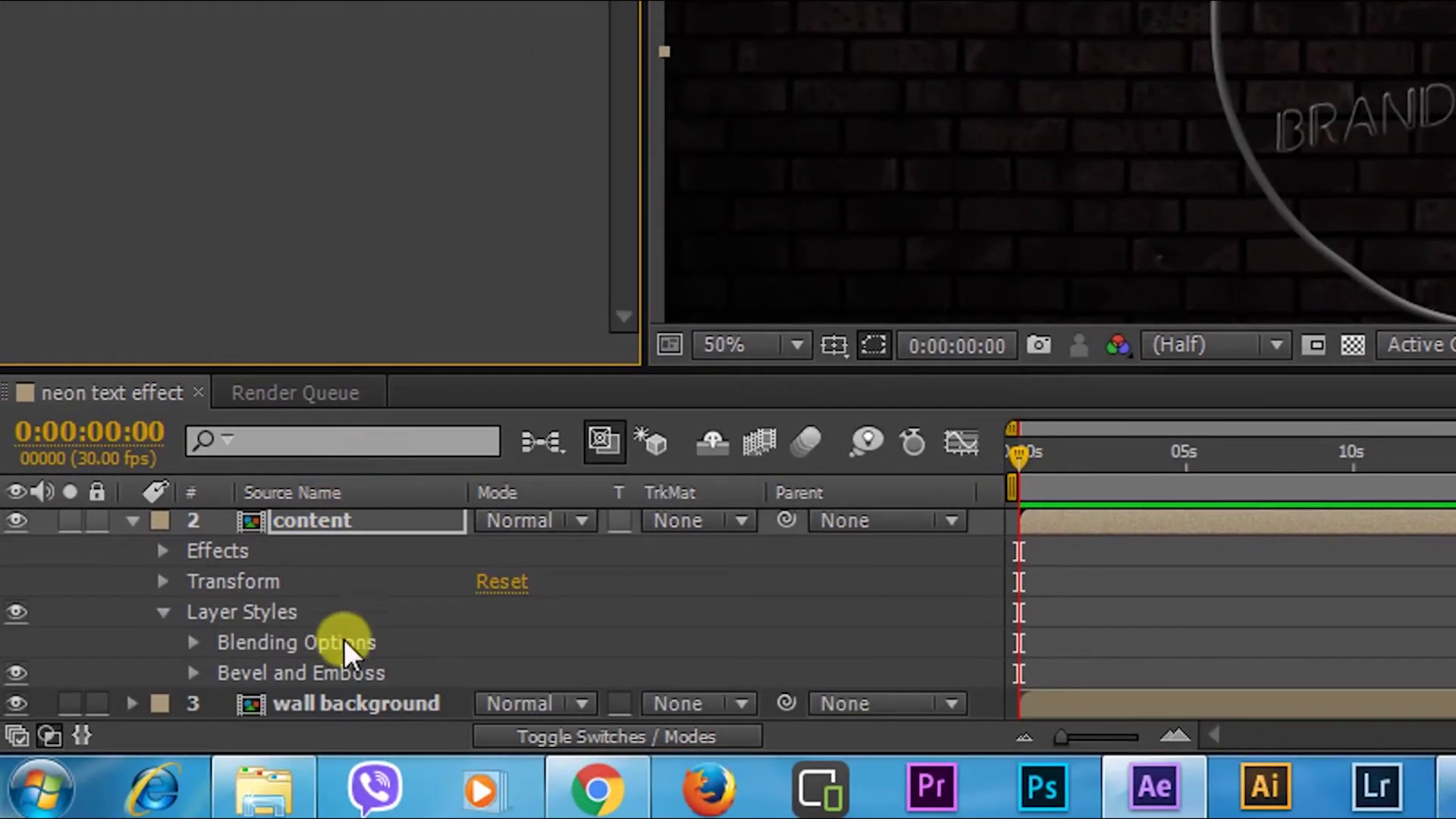
{"action": "left_click", "coordinate": [190, 671]}
{"action": "scroll", "coordinate": [529, 520], "scroll_direction": "down", "scroll_amount": 2}
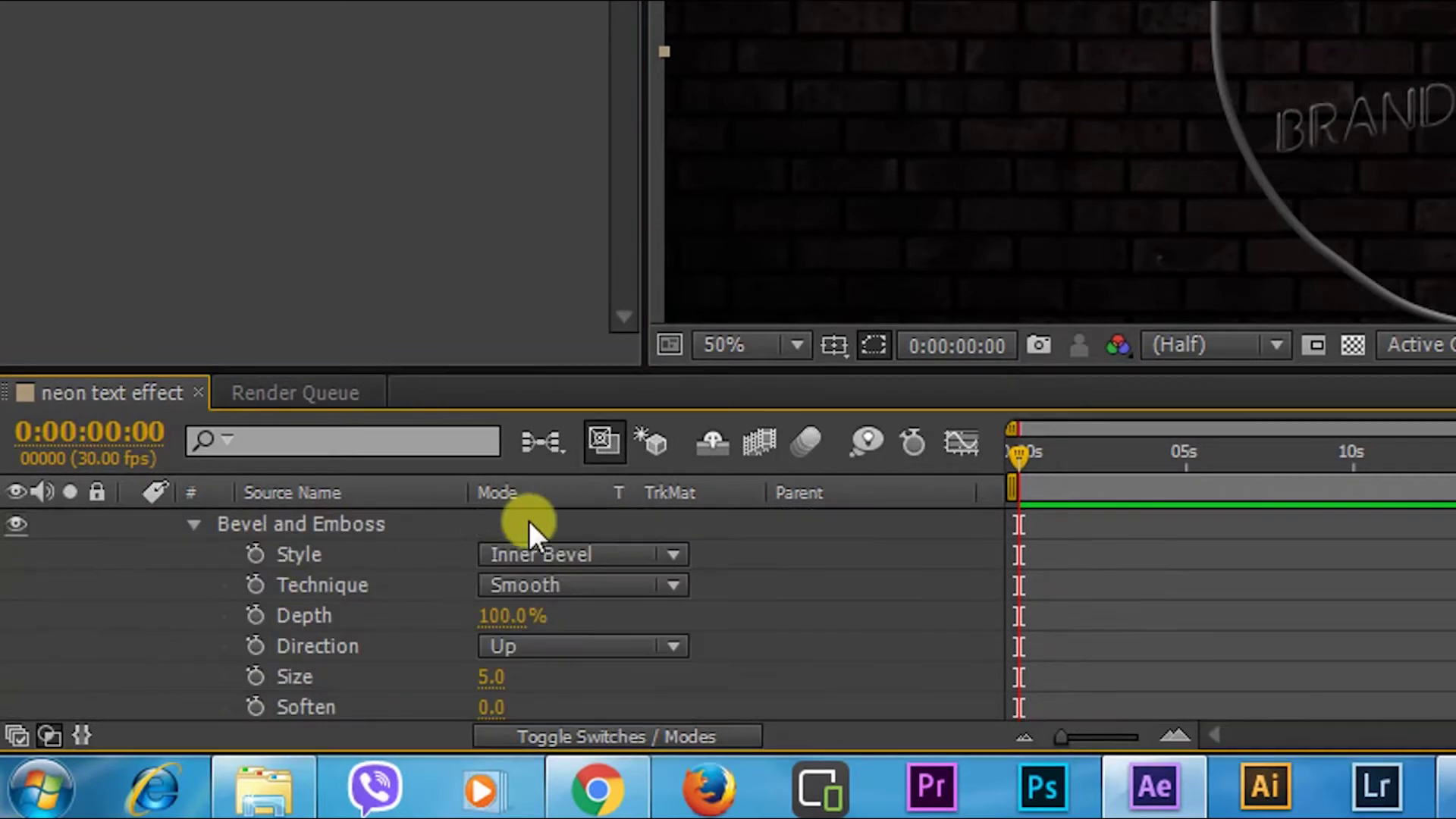
{"action": "scroll", "coordinate": [570, 531], "scroll_direction": "down", "scroll_amount": 1}
{"action": "scroll", "coordinate": [573, 538], "scroll_direction": "down", "scroll_amount": 1}
{"action": "scroll", "coordinate": [573, 539], "scroll_direction": "down", "scroll_amount": 1}
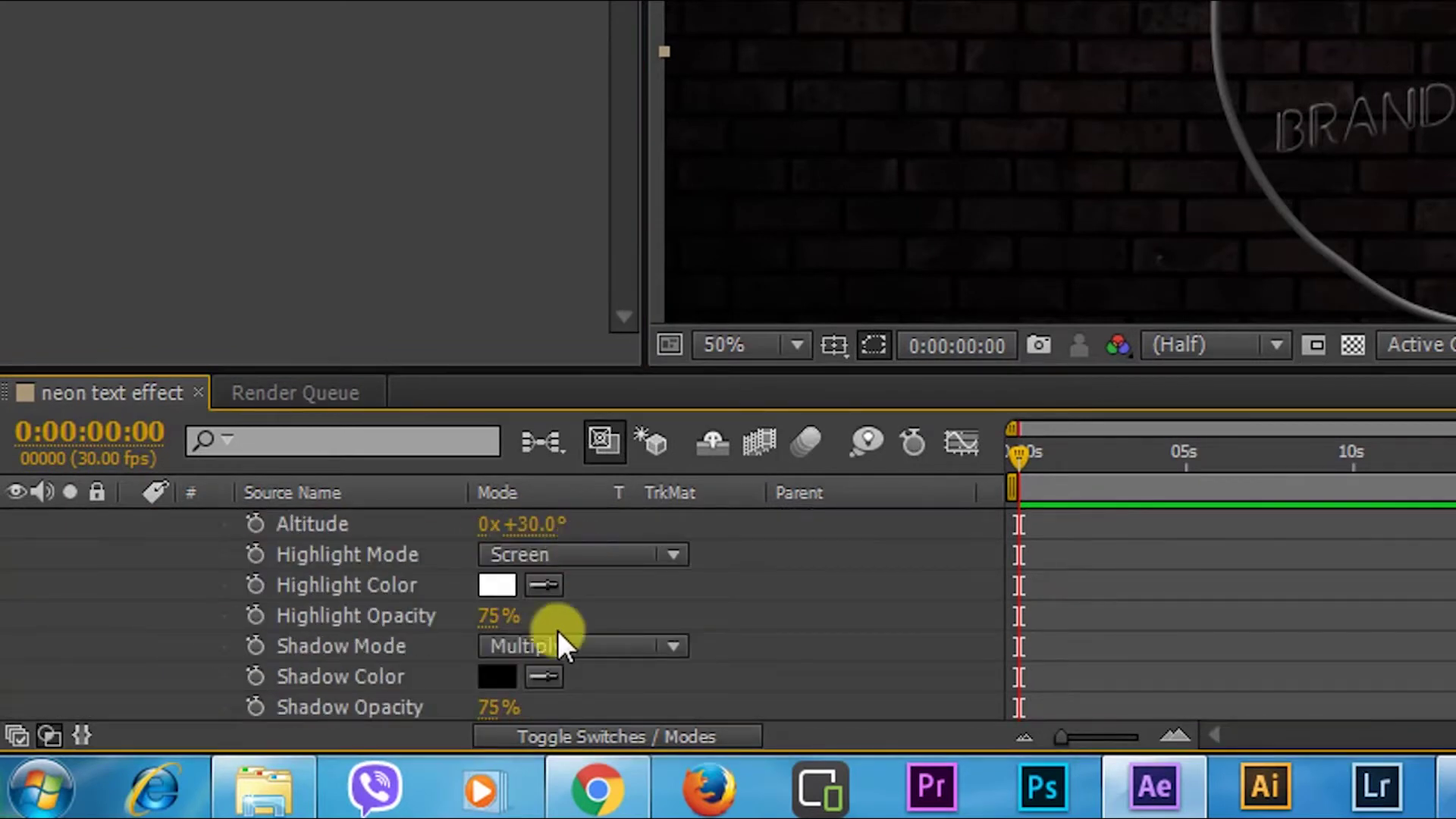
{"action": "left_click", "coordinate": [494, 584]}
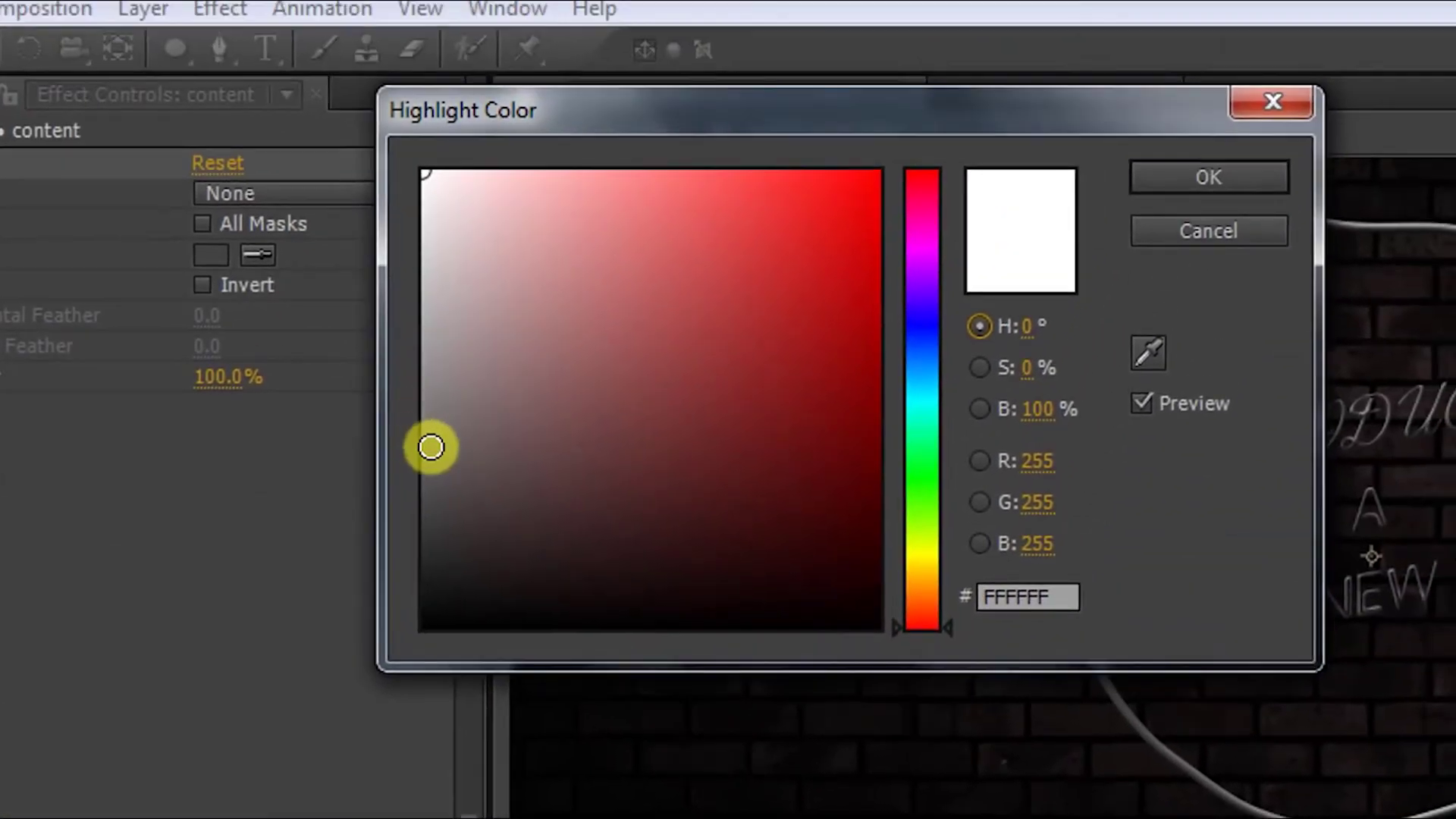
{"action": "left_click_drag", "start_coordinate": [430, 447], "coordinate": [423, 505]}
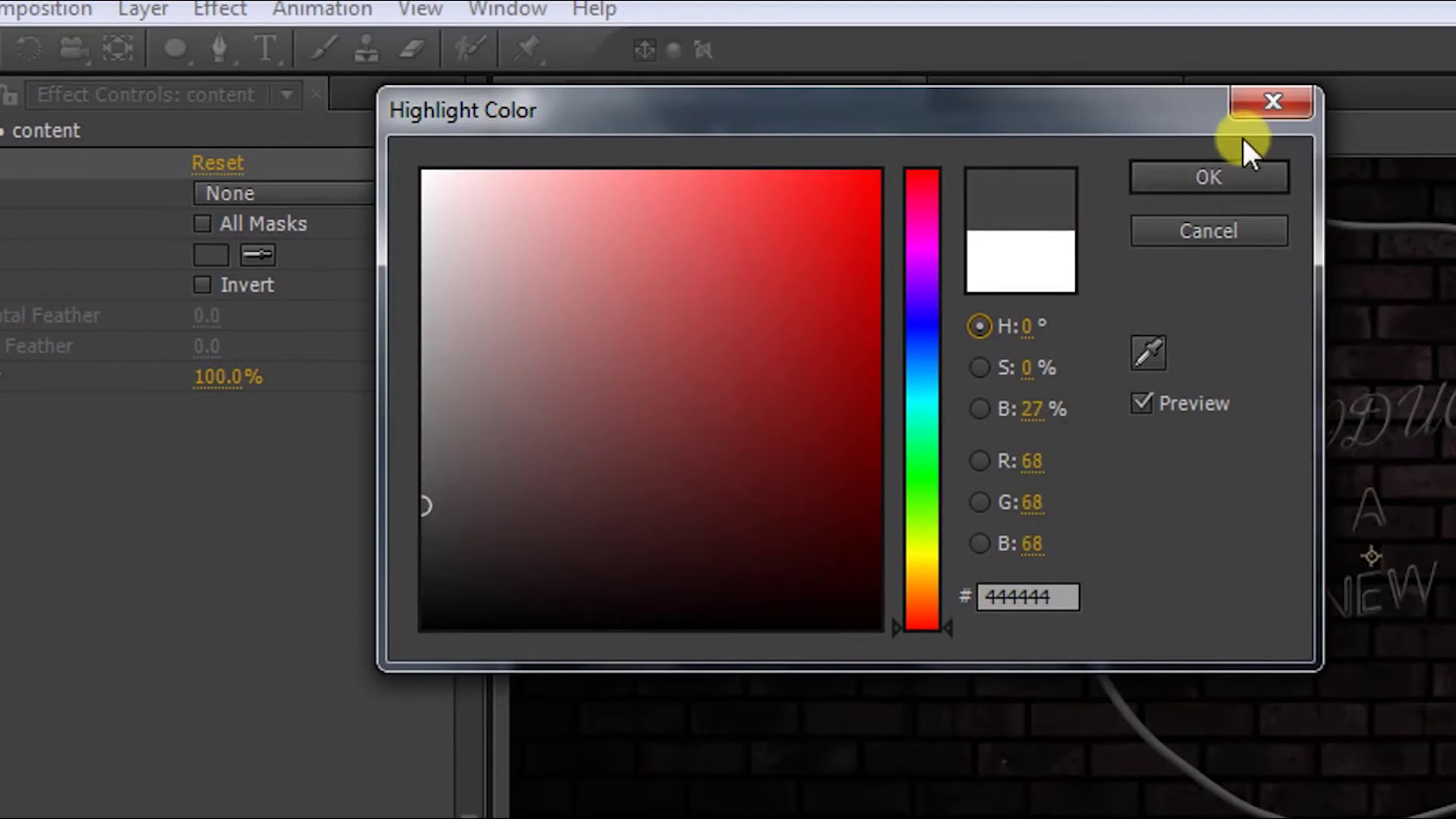
{"action": "left_click", "coordinate": [1228, 171]}
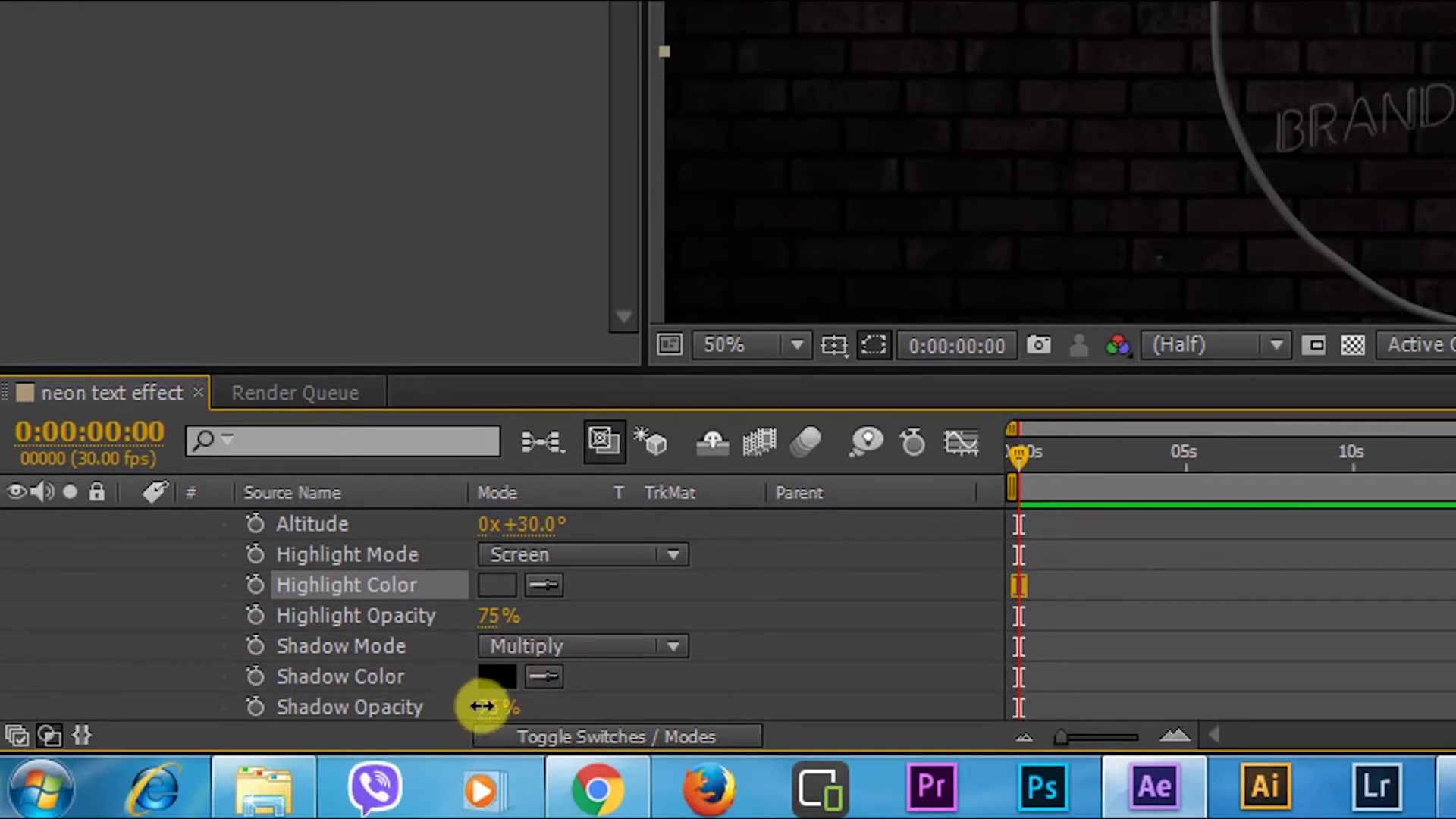
{"action": "left_click_drag", "start_coordinate": [482, 706], "coordinate": [657, 687]}
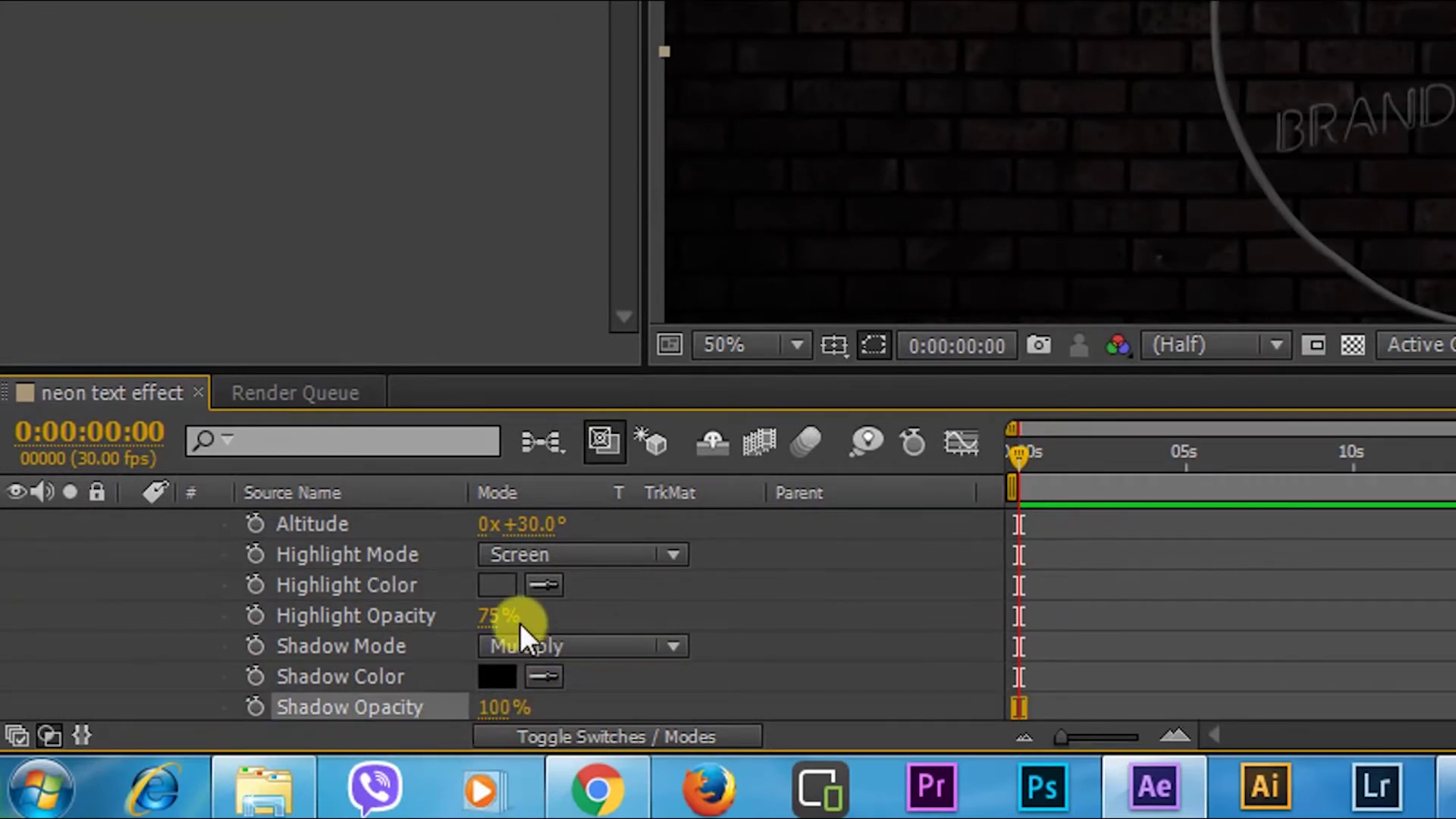
{"action": "left_click_drag", "start_coordinate": [495, 617], "coordinate": [469, 631]}
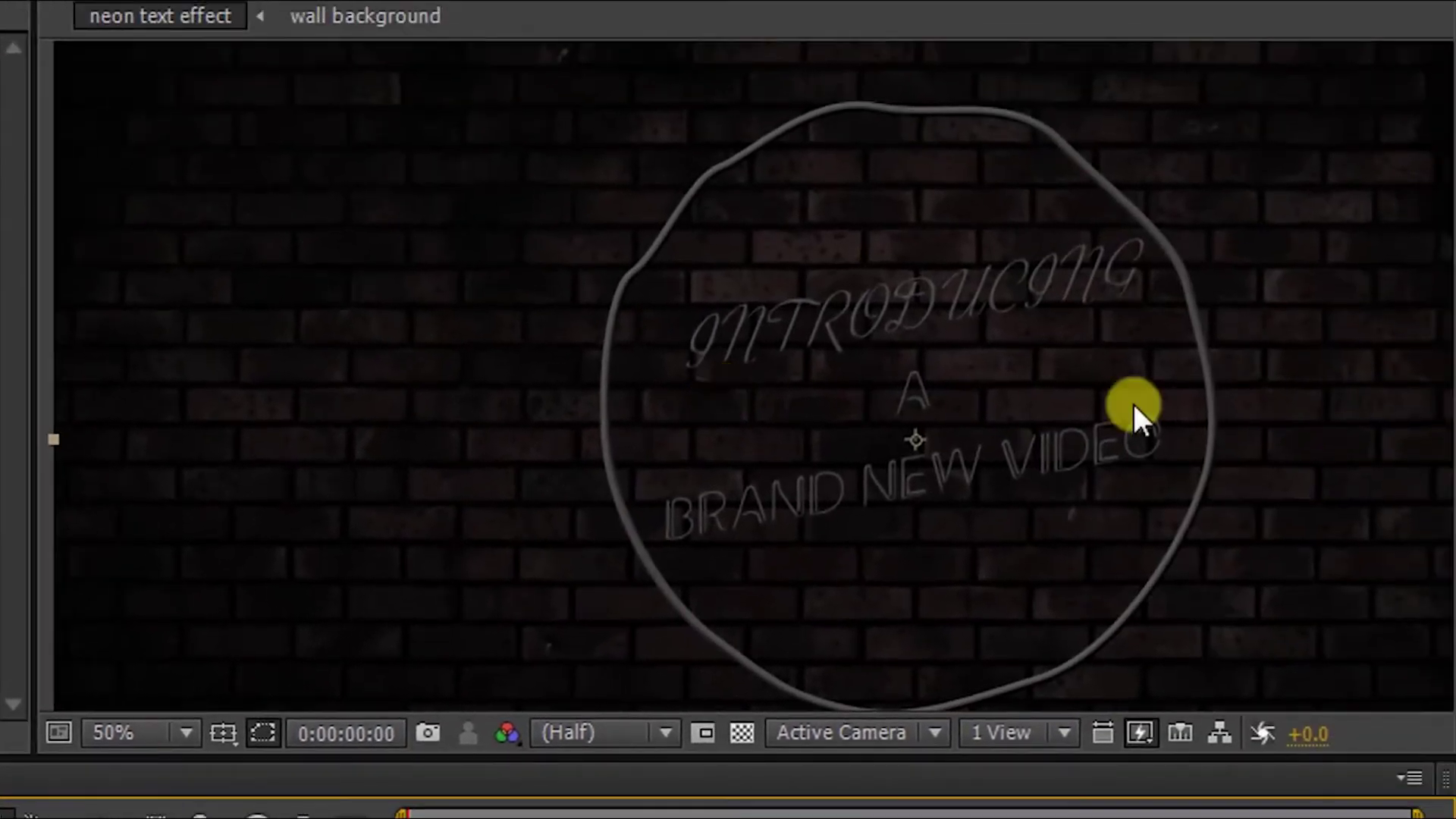
Add a Drop Shadow layer style to the grey unlit content copy on layer 2
{"action": "scroll", "coordinate": [189, 690], "scroll_direction": "up", "scroll_amount": 3}
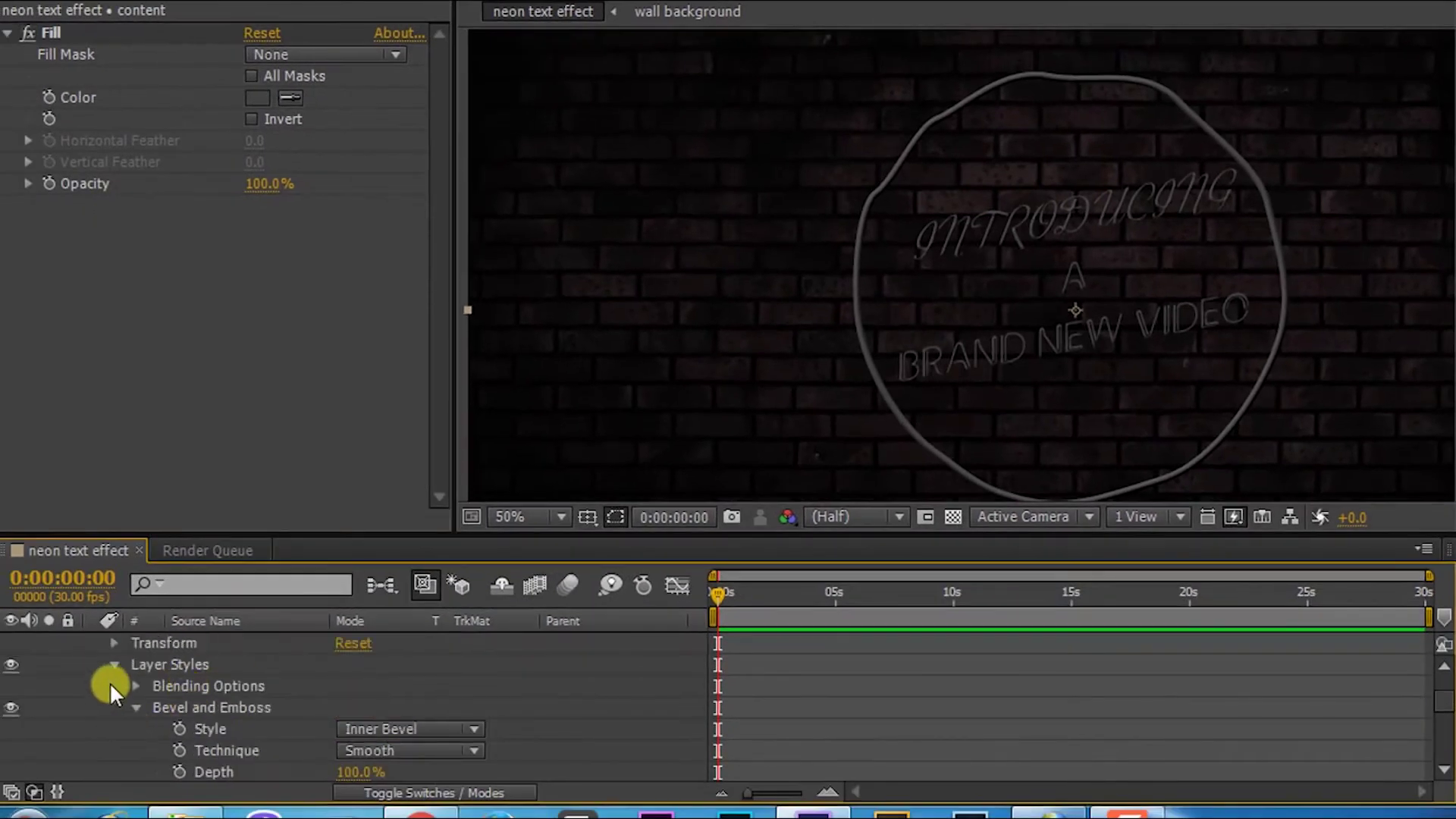
{"action": "scroll", "coordinate": [122, 681], "scroll_direction": "up", "scroll_amount": 3}
{"action": "left_click", "coordinate": [94, 666]}
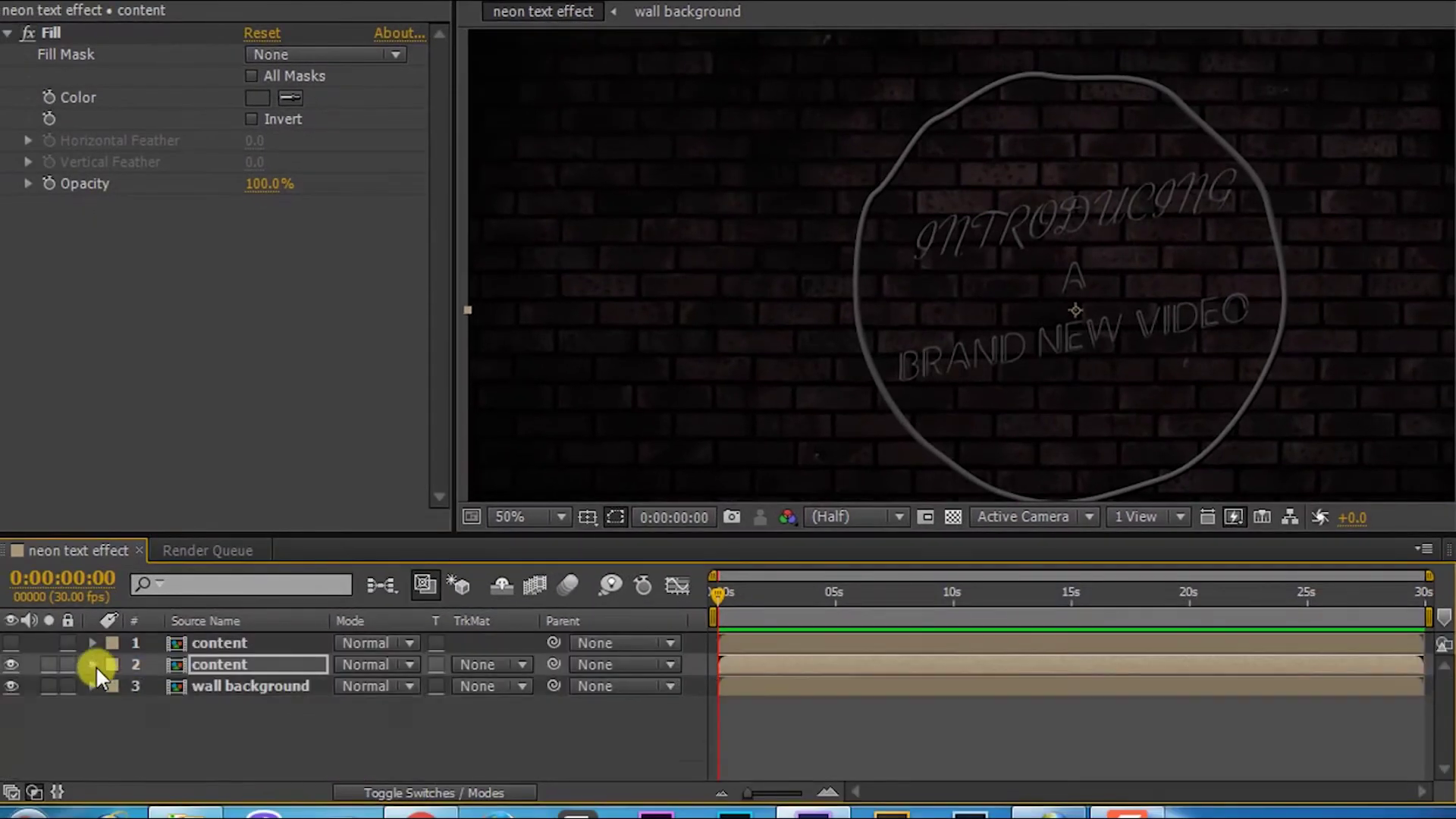
{"action": "right_click", "coordinate": [203, 658]}
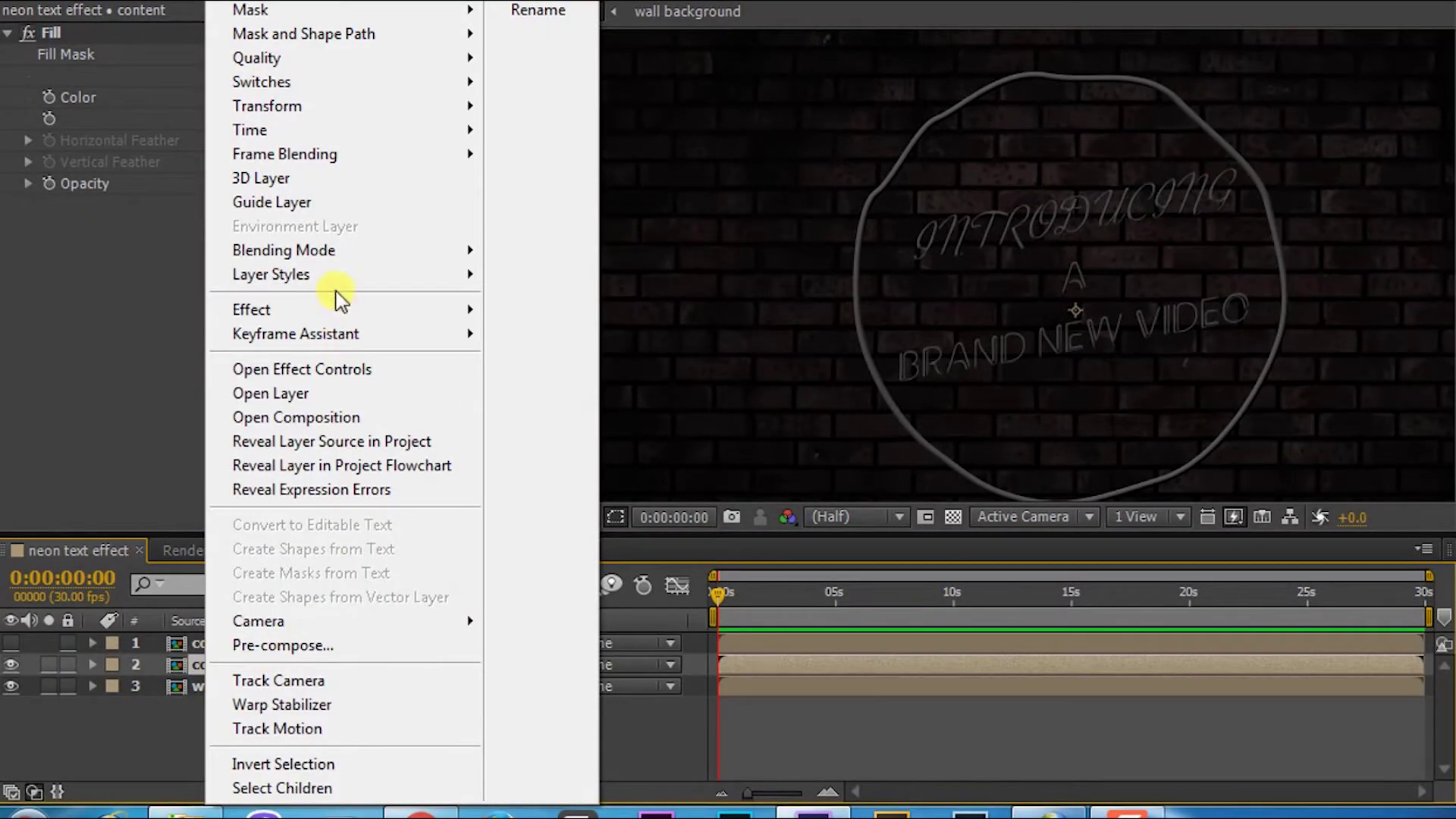
{"action": "mouse_move", "coordinate": [351, 281]}
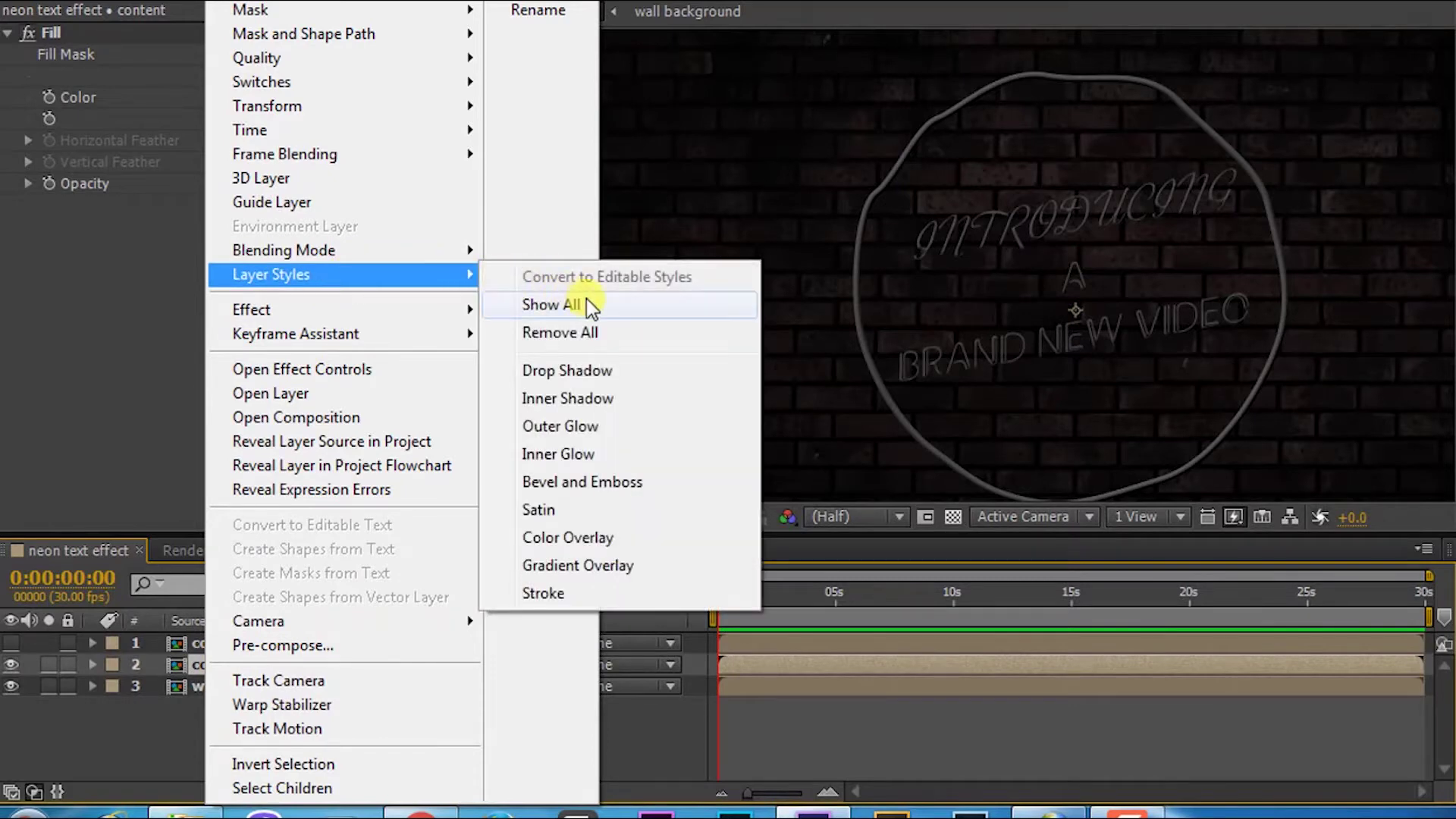
{"action": "left_click", "coordinate": [612, 374]}
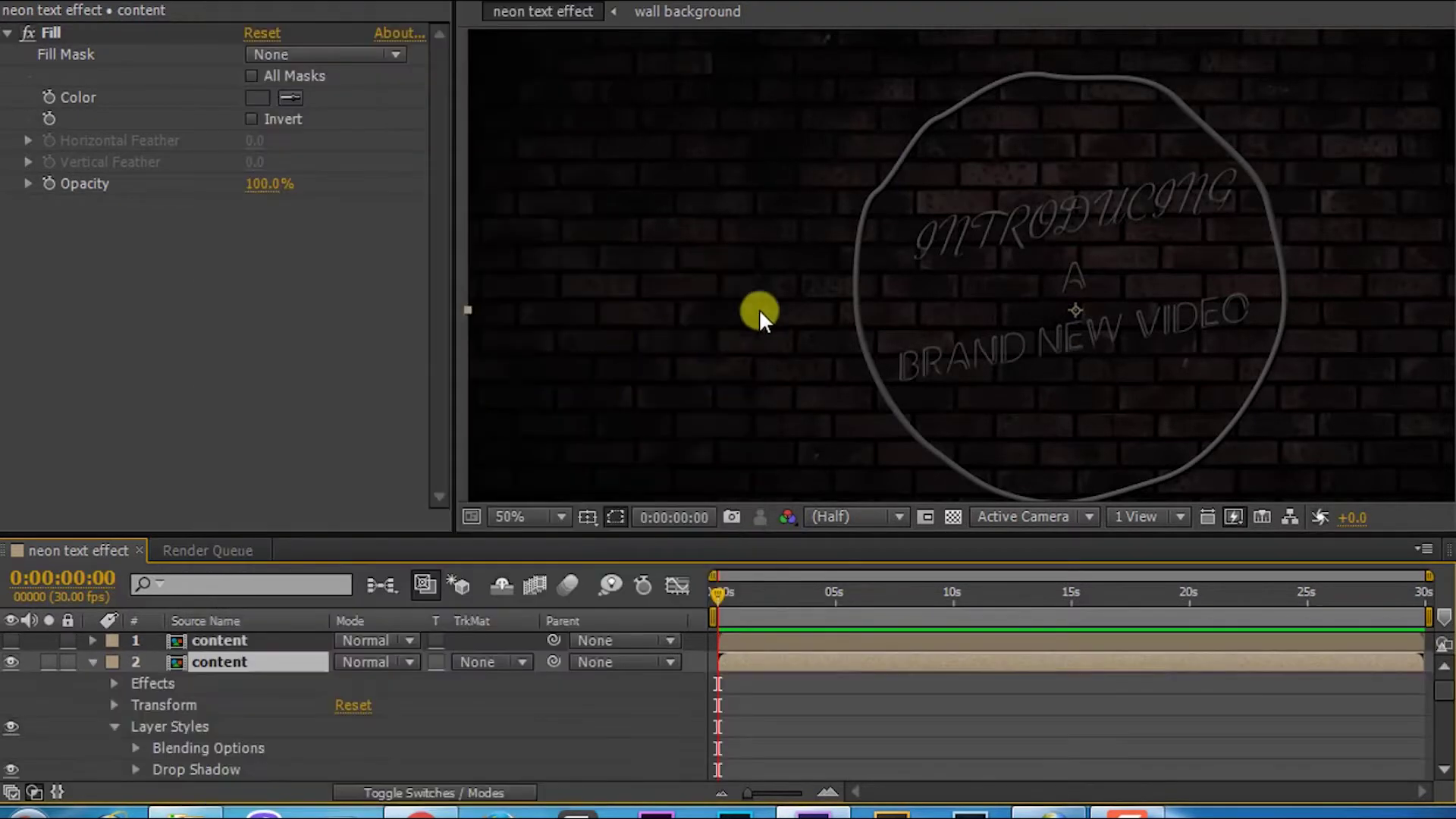
{"action": "scroll", "coordinate": [977, 265], "scroll_direction": "up", "scroll_amount": 1}
{"action": "scroll", "coordinate": [948, 273], "scroll_direction": "up", "scroll_amount": 1}
{"action": "scroll", "coordinate": [948, 273], "scroll_direction": "down", "scroll_amount": 2}
{"action": "scroll", "coordinate": [944, 275], "scroll_direction": "down", "scroll_amount": 2}
{"action": "scroll", "coordinate": [1085, 348], "scroll_direction": "down", "scroll_amount": 1}
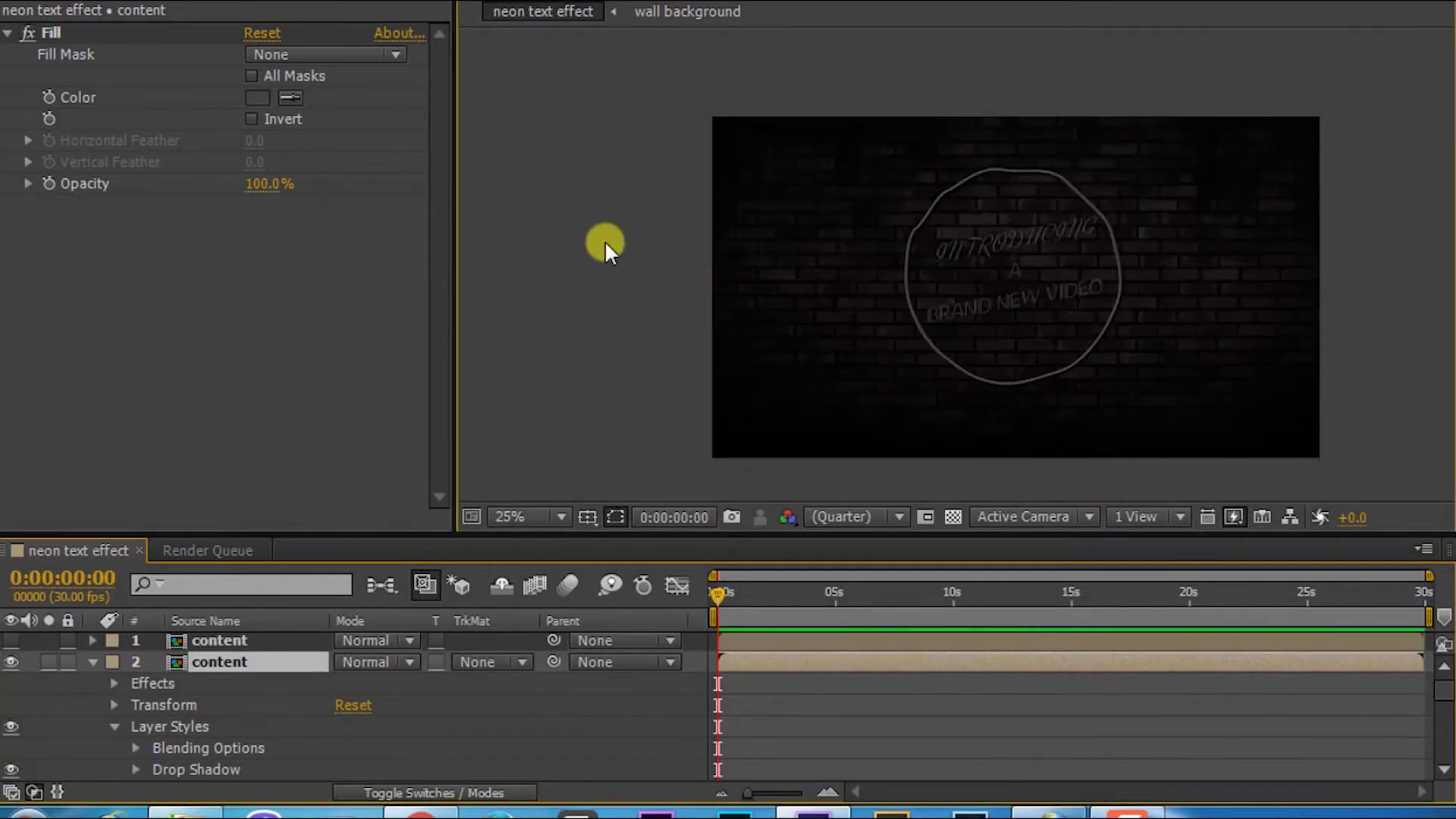
{"action": "scroll", "coordinate": [1049, 267], "scroll_direction": "up", "scroll_amount": 1}
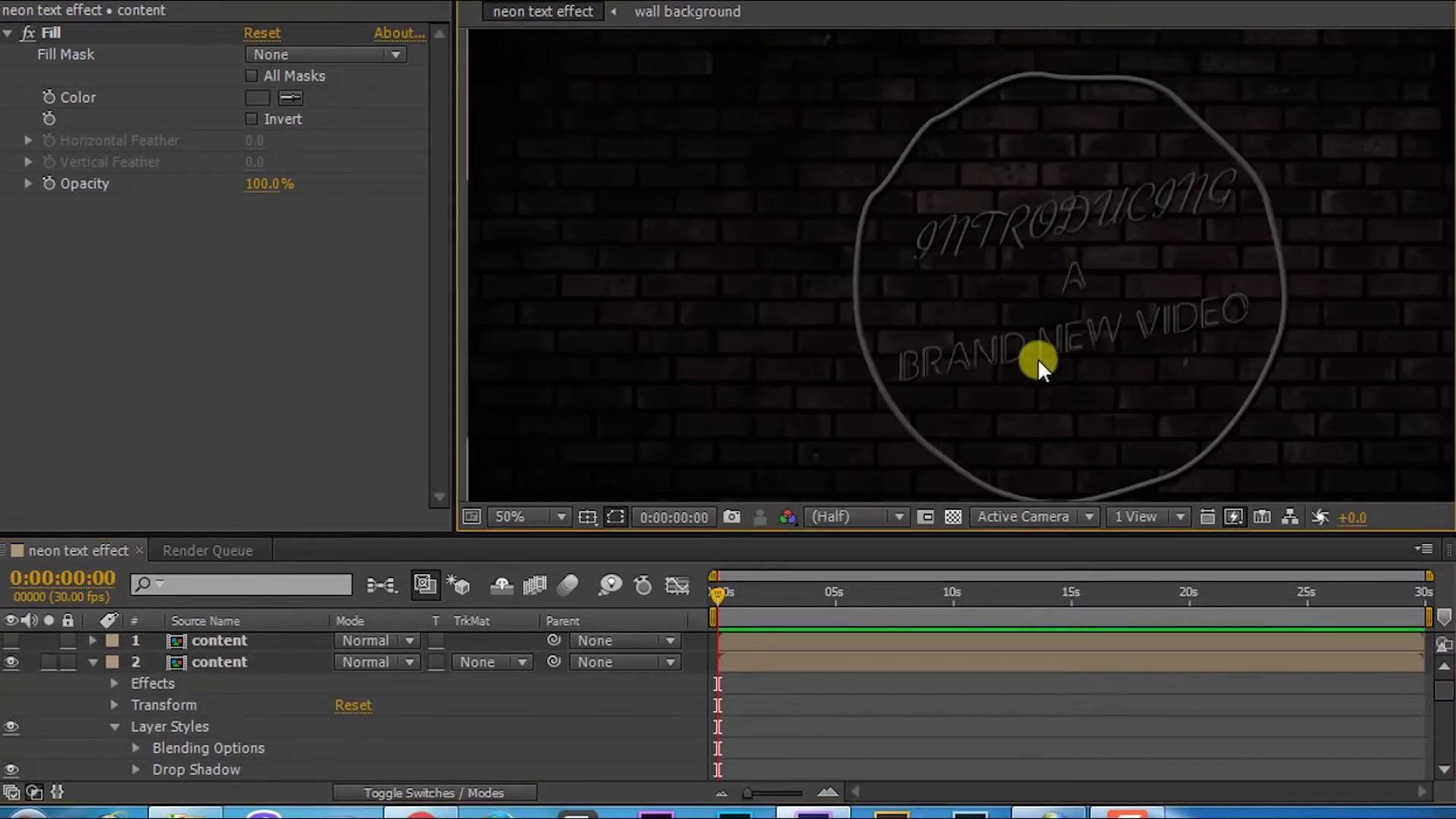
{"action": "scroll", "coordinate": [1030, 334], "scroll_direction": "down", "scroll_amount": 1}
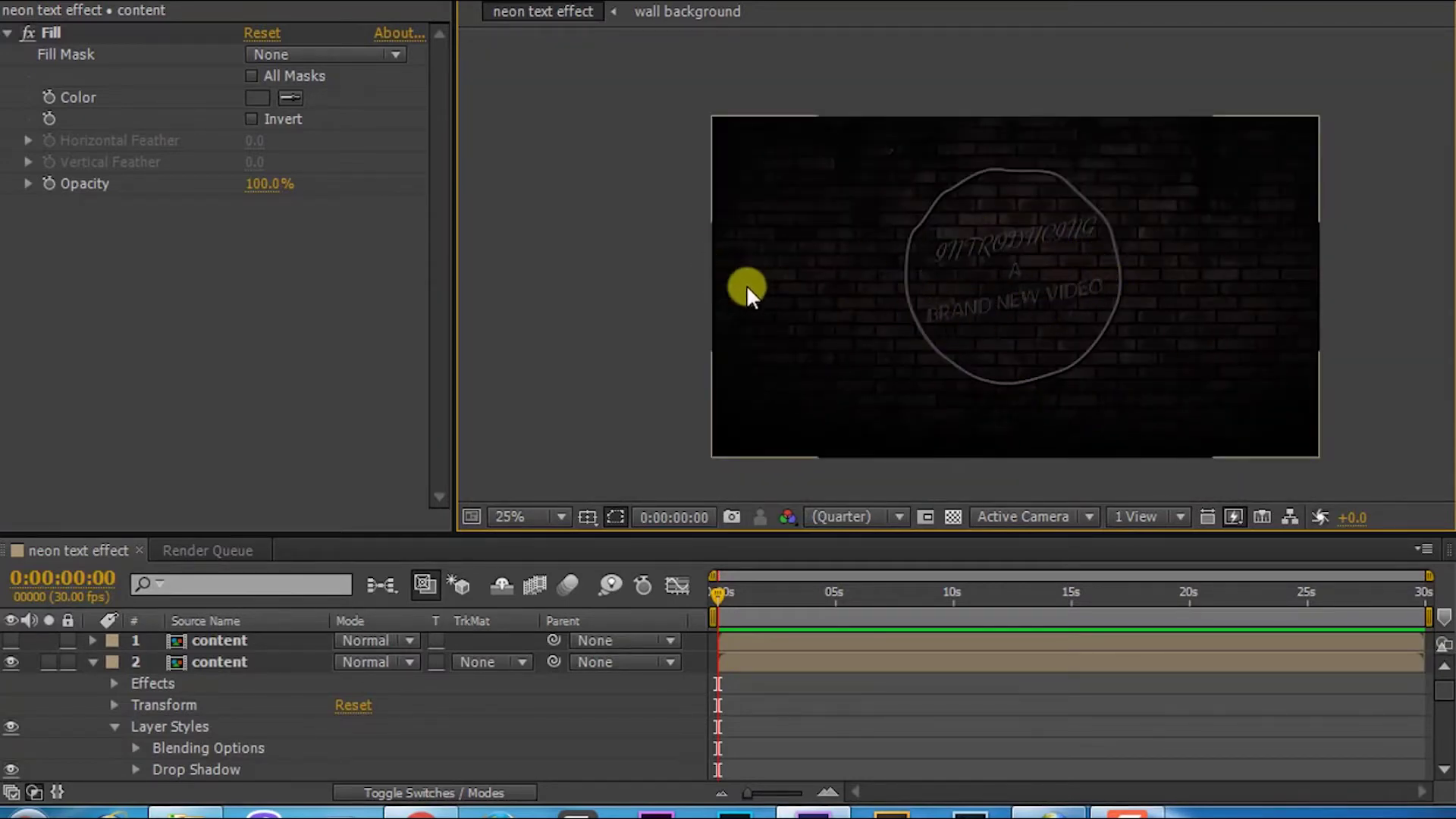
Make the top content layer visible again and duplicate it
{"action": "left_click", "coordinate": [93, 662]}
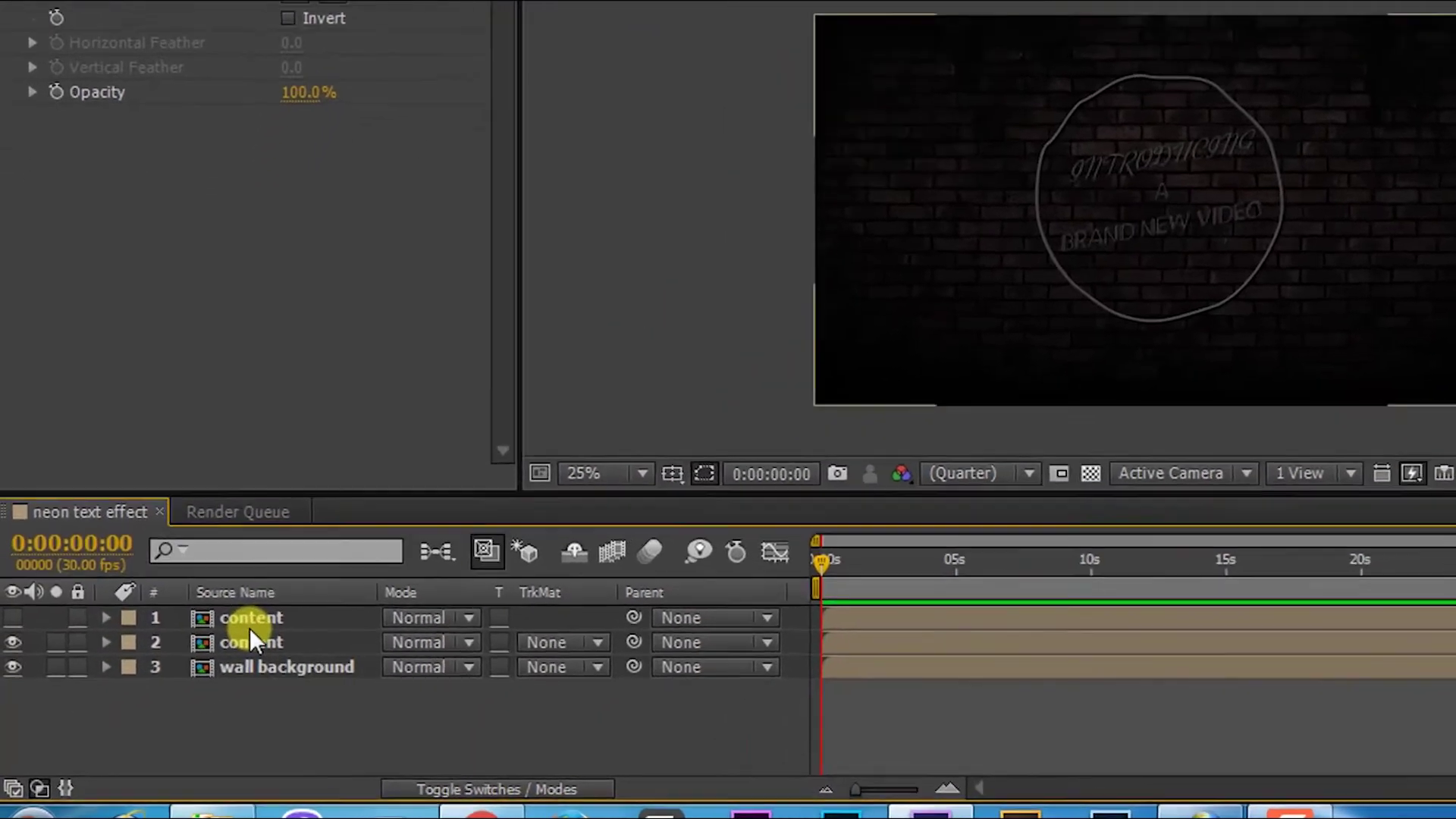
{"action": "left_click", "coordinate": [250, 619]}
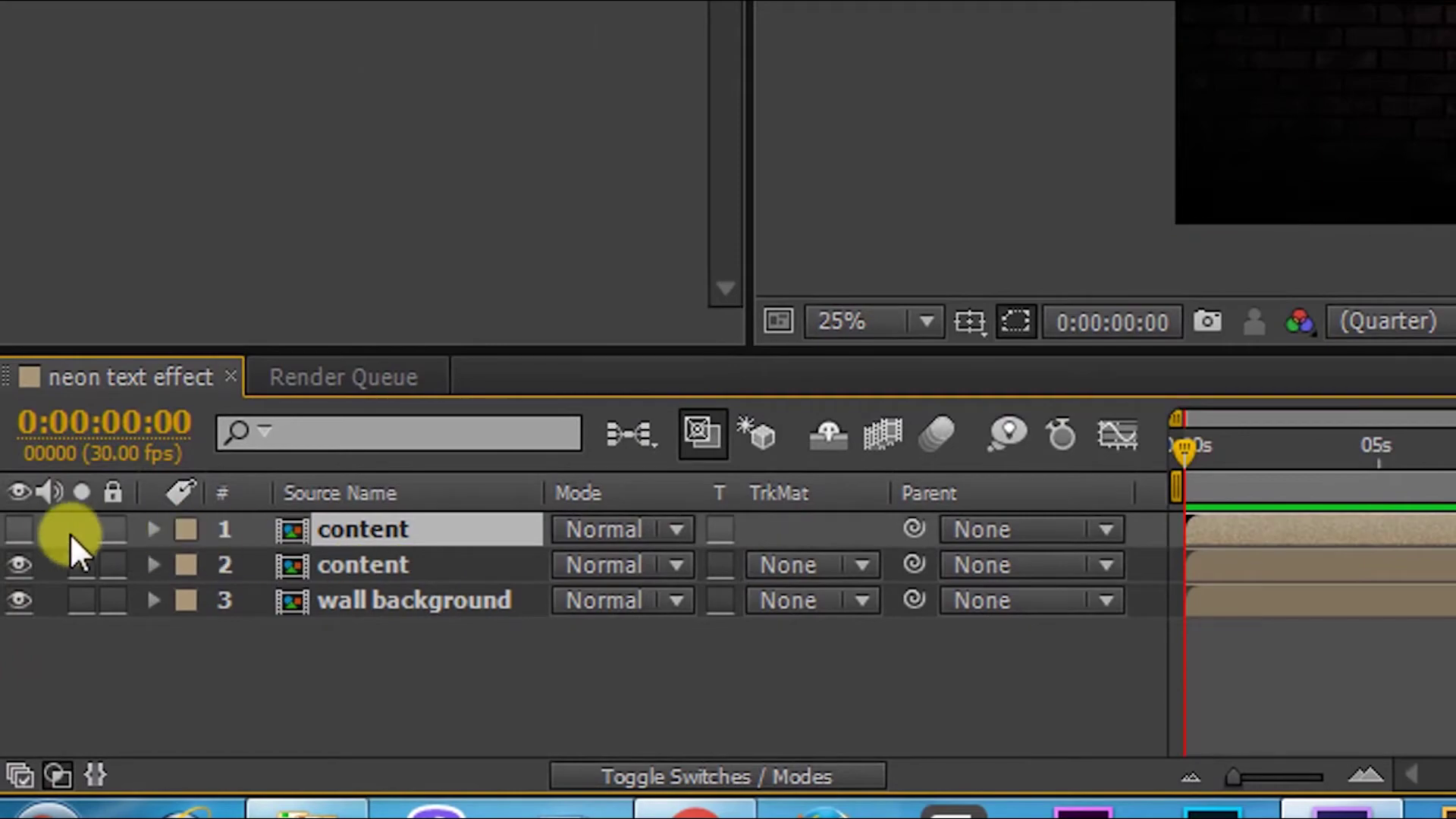
{"action": "left_click", "coordinate": [19, 529]}
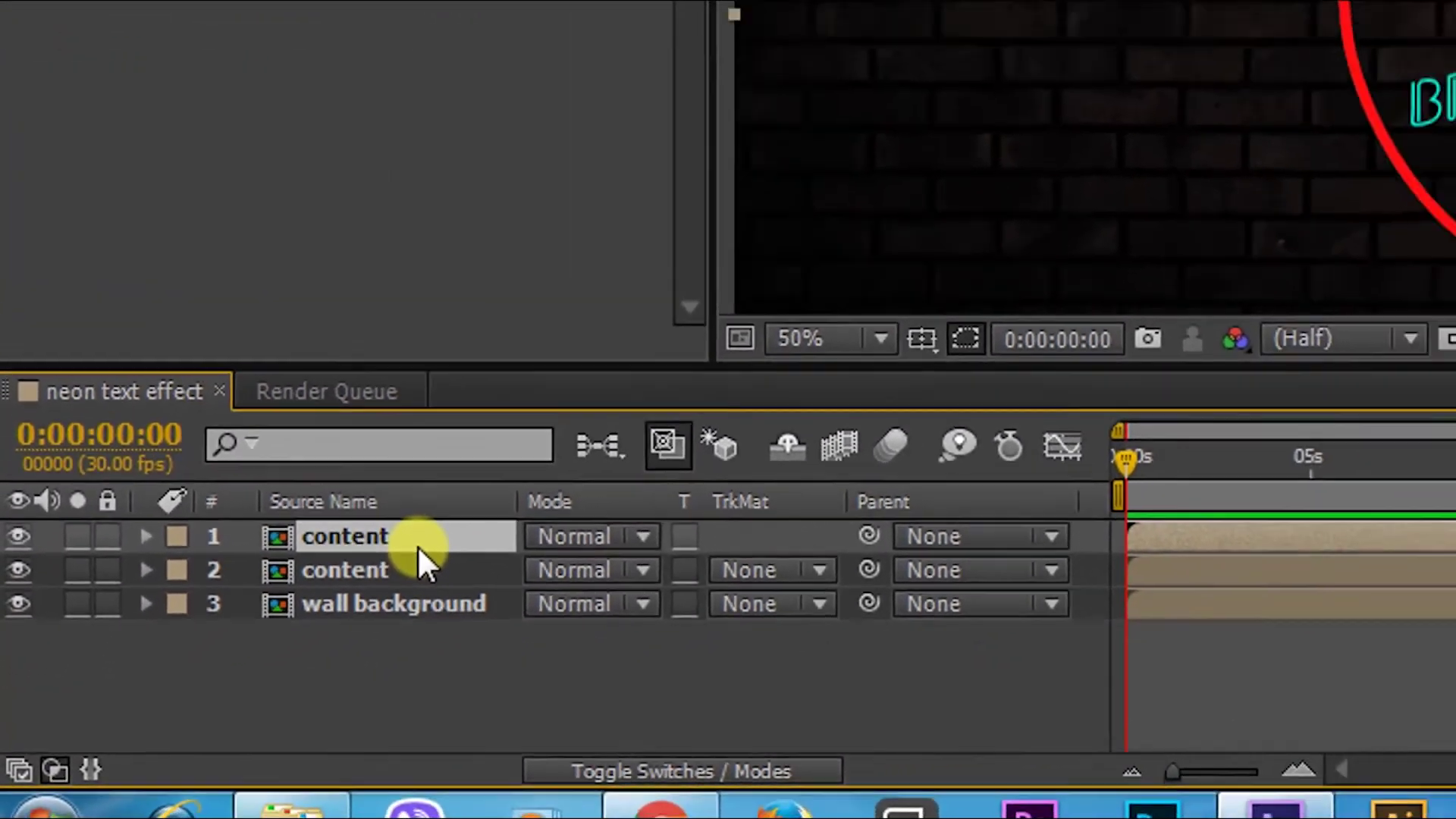
{"action": "key", "text": "ctrl+d"}
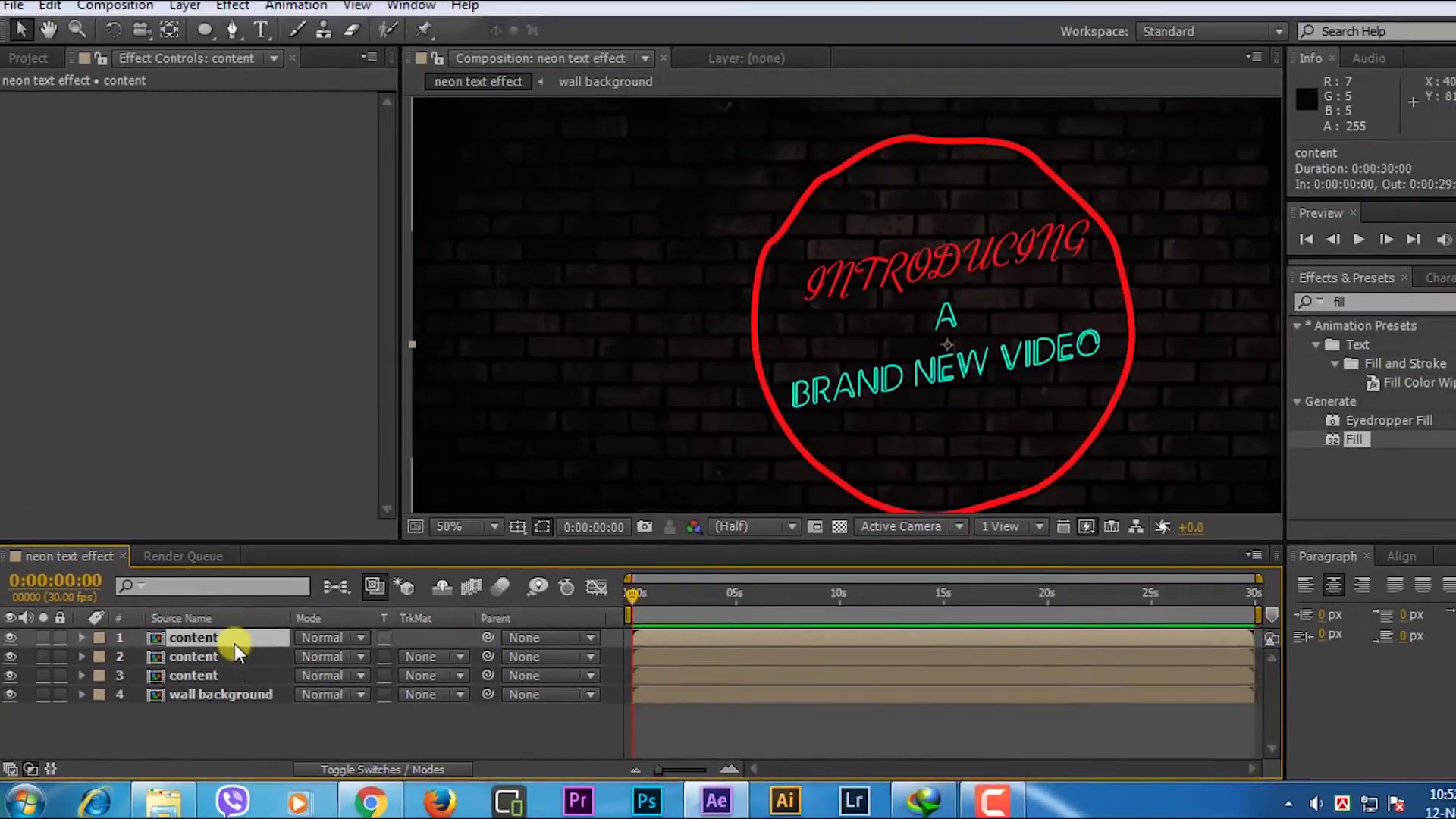
Apply Fast Blur with a blurriness of 150 to the second content layer
{"action": "left_click", "coordinate": [207, 661]}
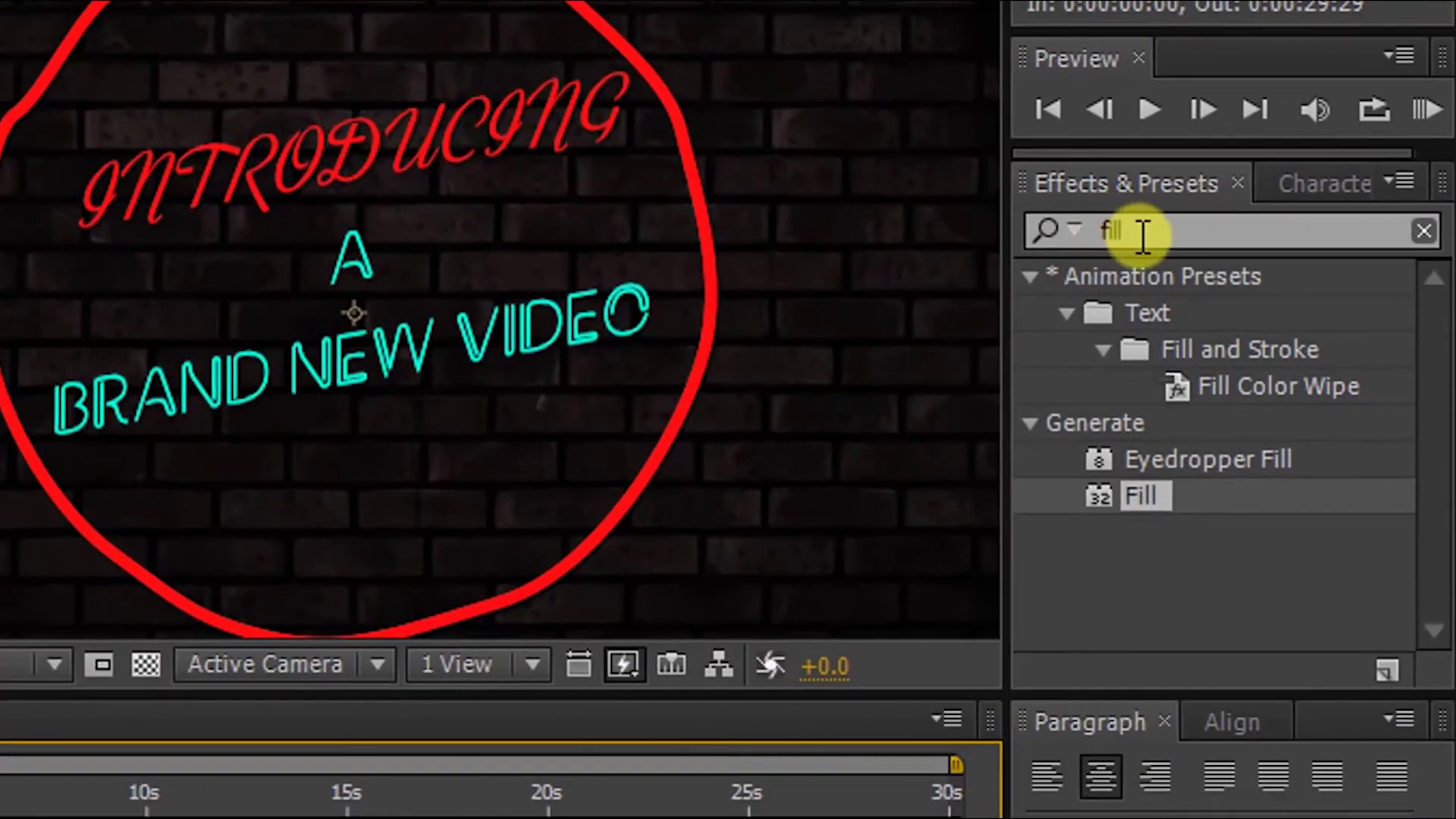
{"action": "left_click", "coordinate": [1142, 236]}
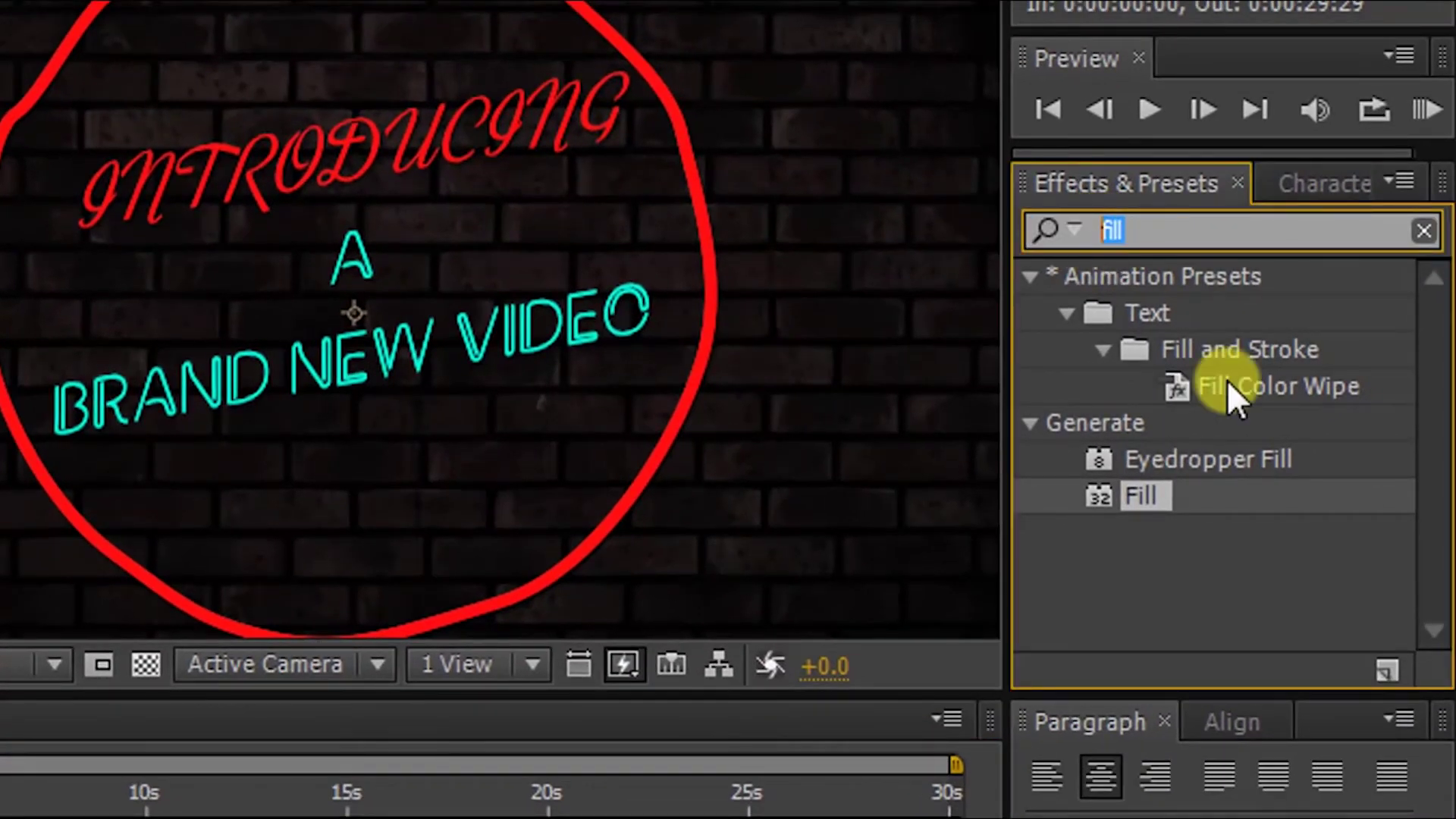
{"action": "type", "text": "fast"}
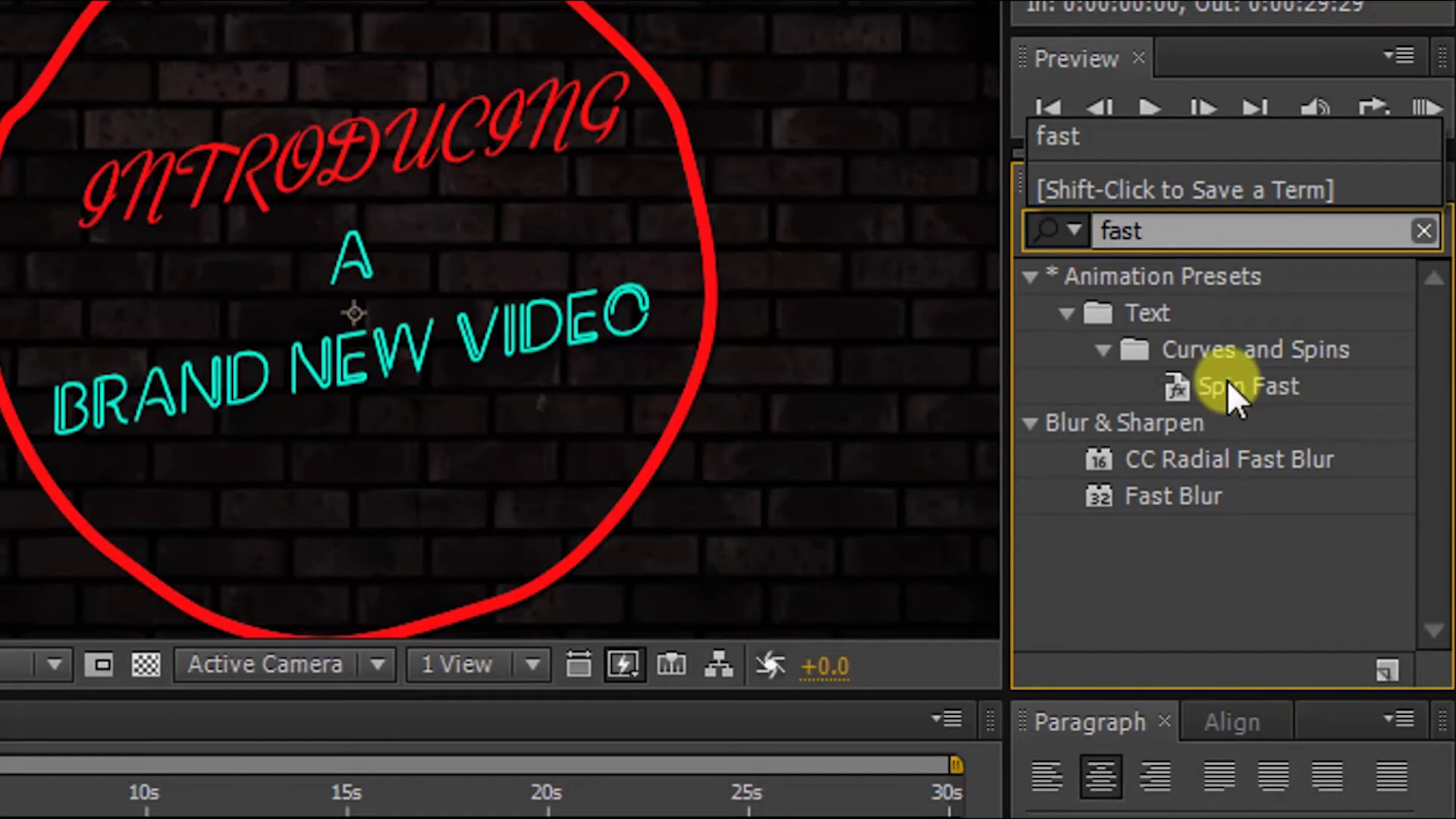
{"action": "left_click_drag", "start_coordinate": [1205, 500], "coordinate": [568, 510]}
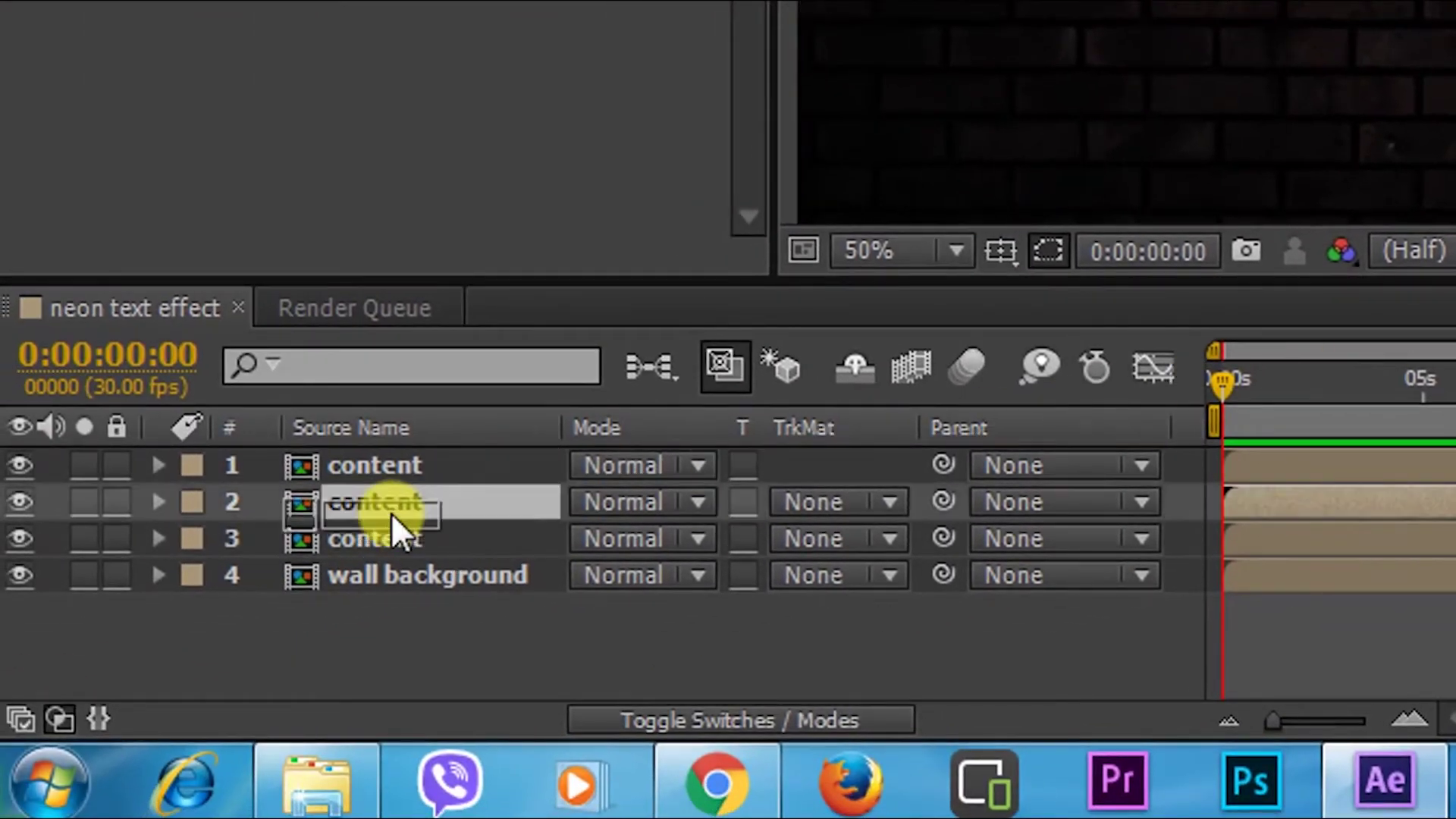
{"action": "left_click_drag", "start_coordinate": [567, 508], "coordinate": [380, 515]}
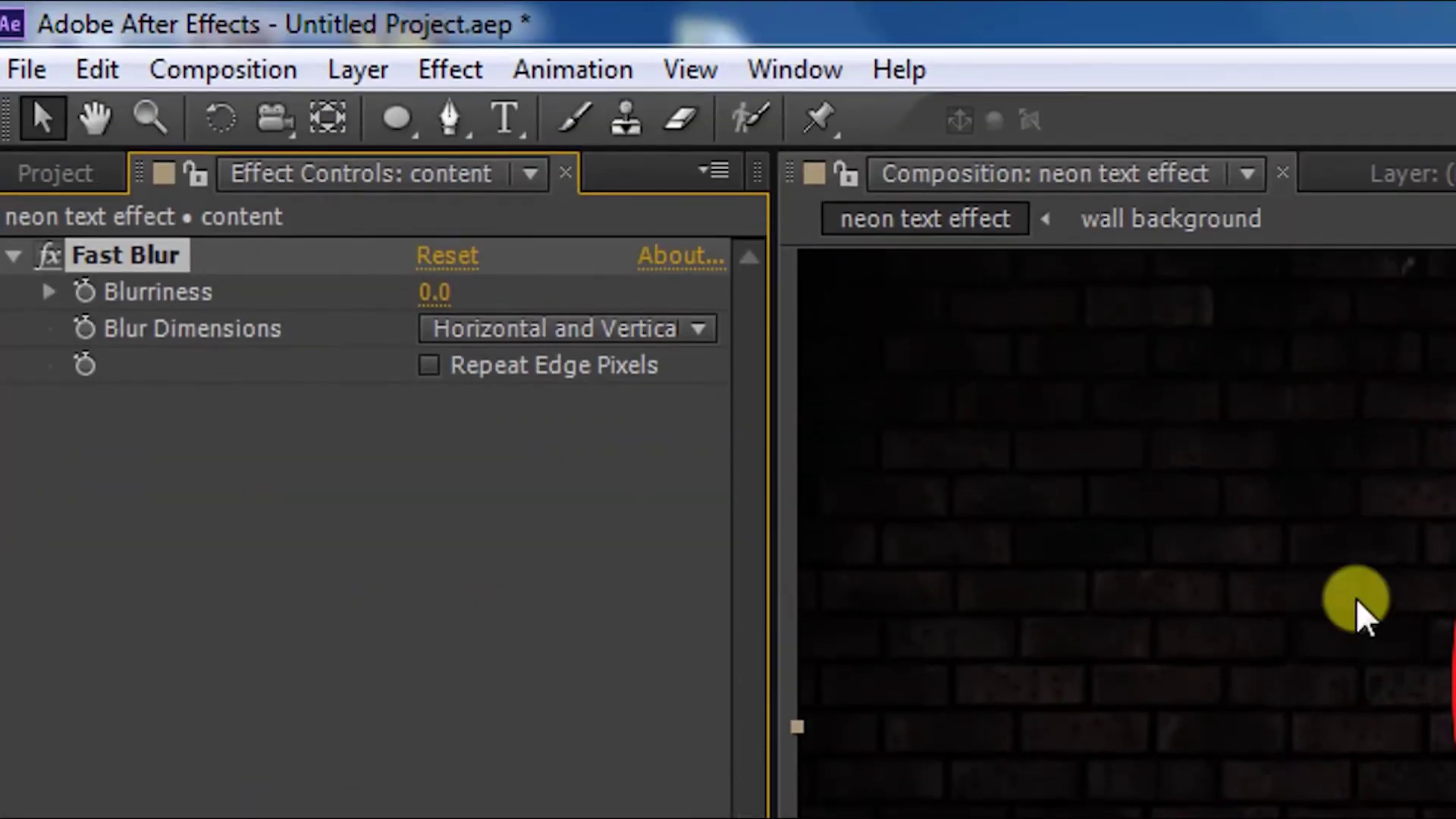
{"action": "left_click", "coordinate": [429, 293]}
{"action": "type", "text": "150"}
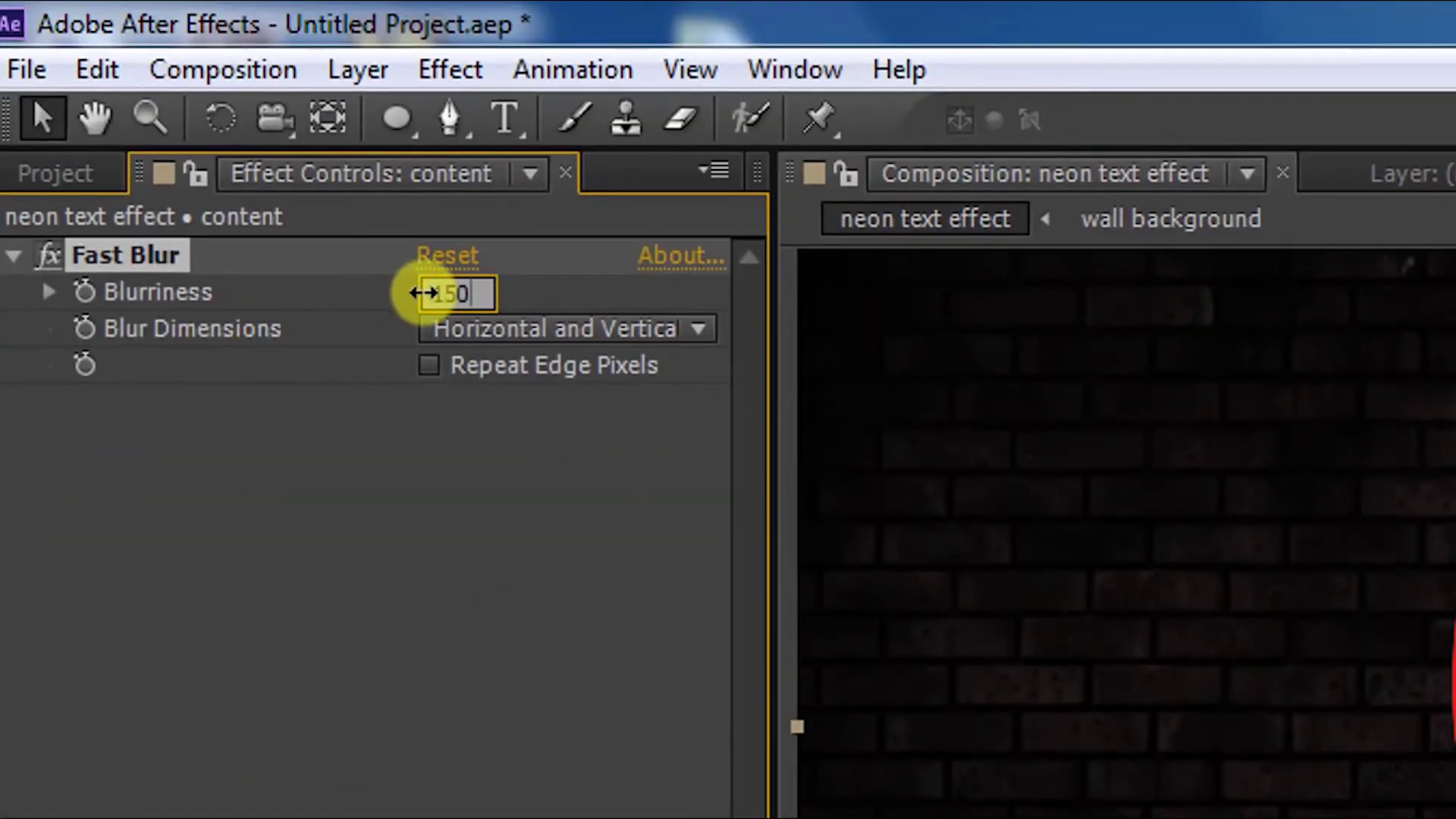
{"action": "key", "text": "Return"}
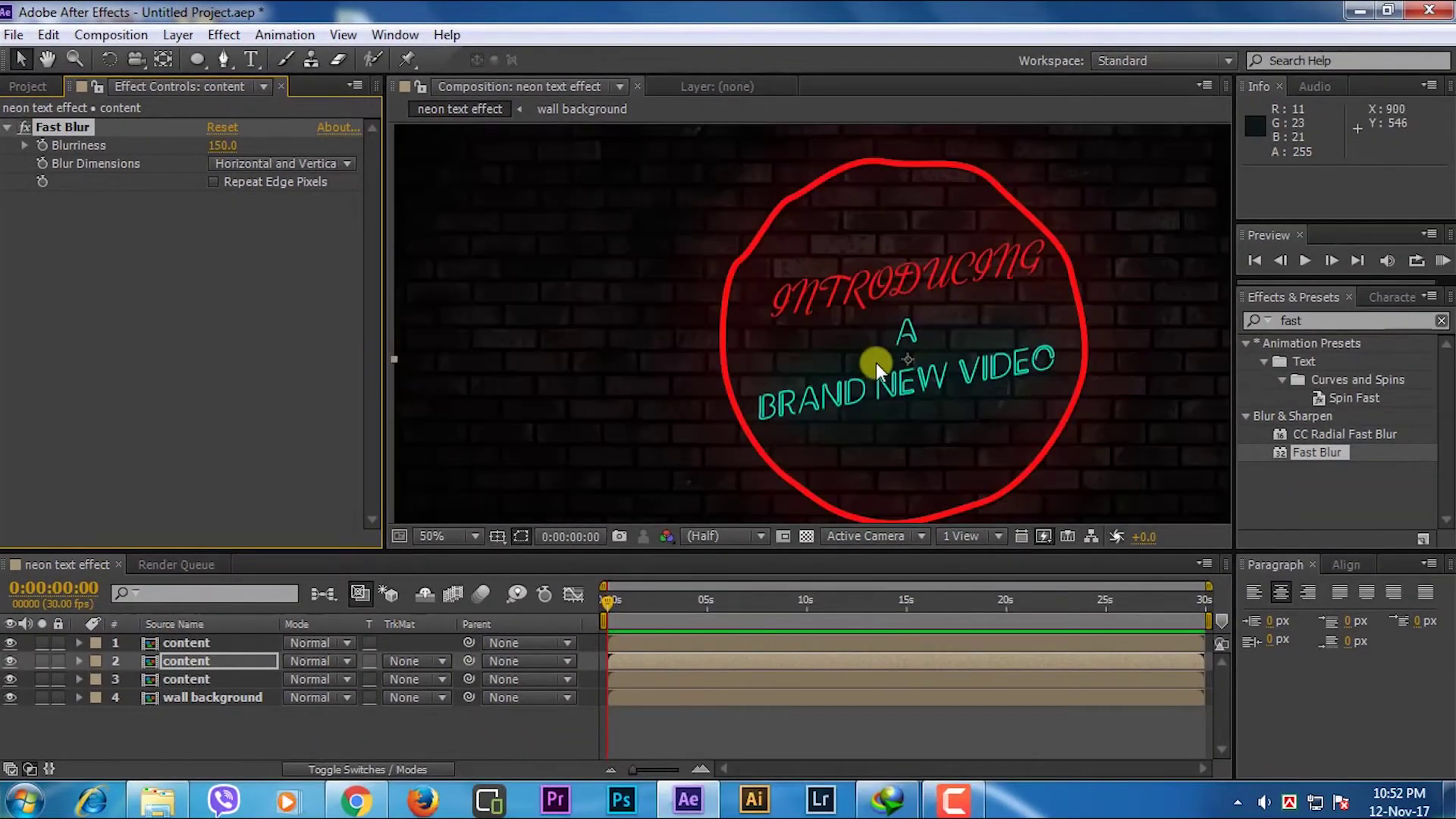
{"action": "key", "text": "comma"}
{"action": "key", "text": "comma"}
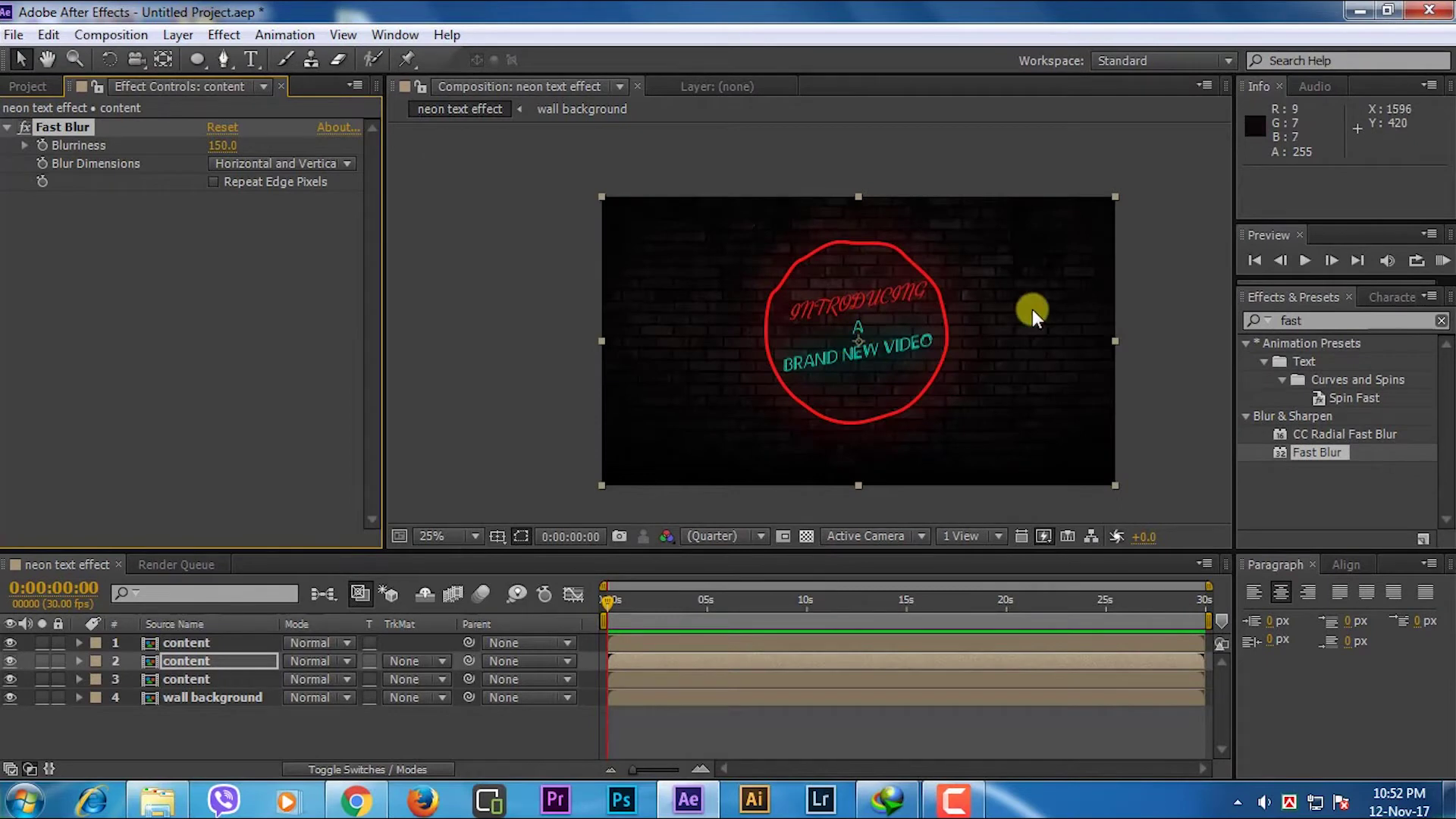
{"action": "key", "text": "period"}
{"action": "key", "text": "period"}
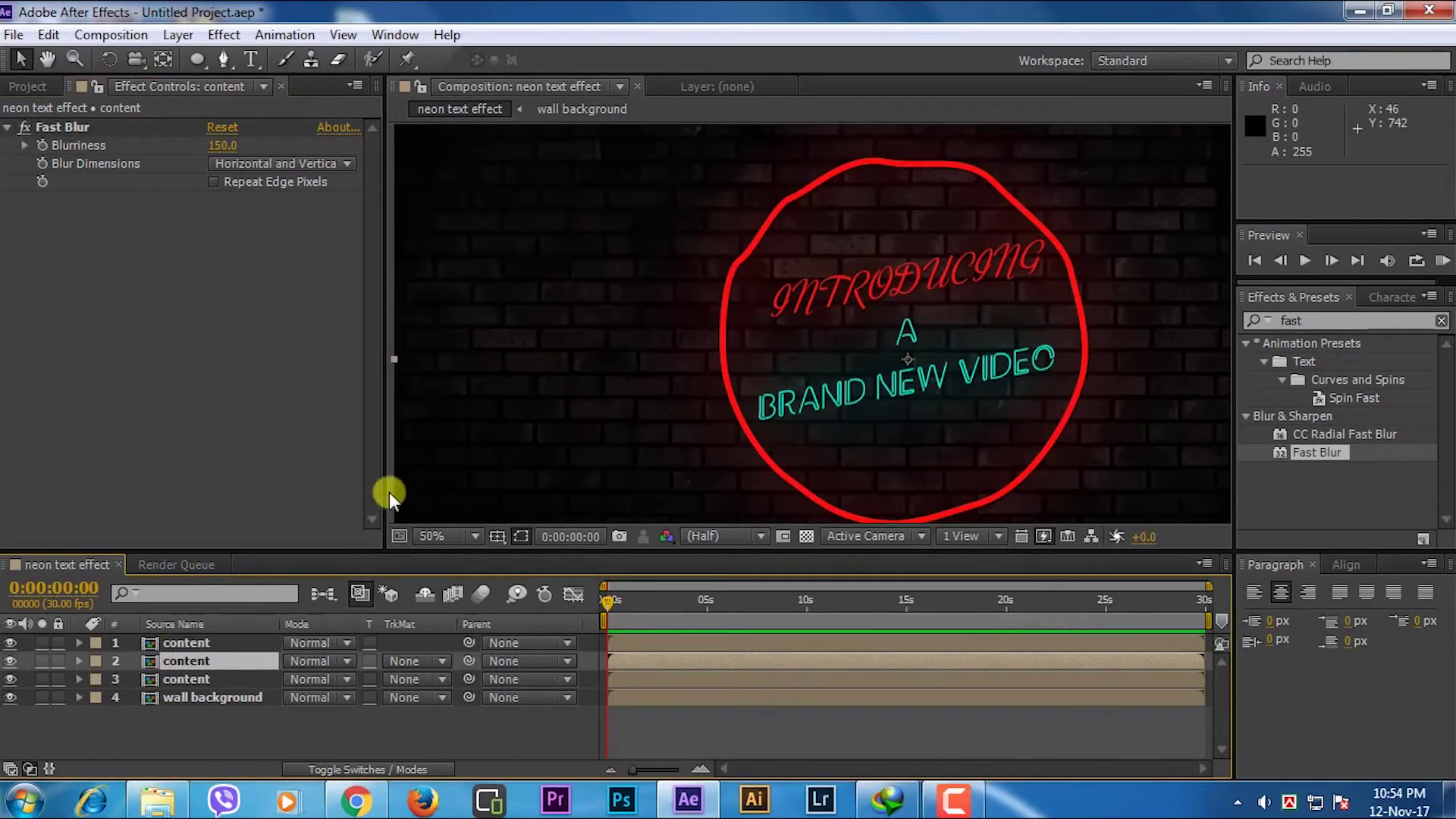
{"action": "left_click", "coordinate": [165, 646]}
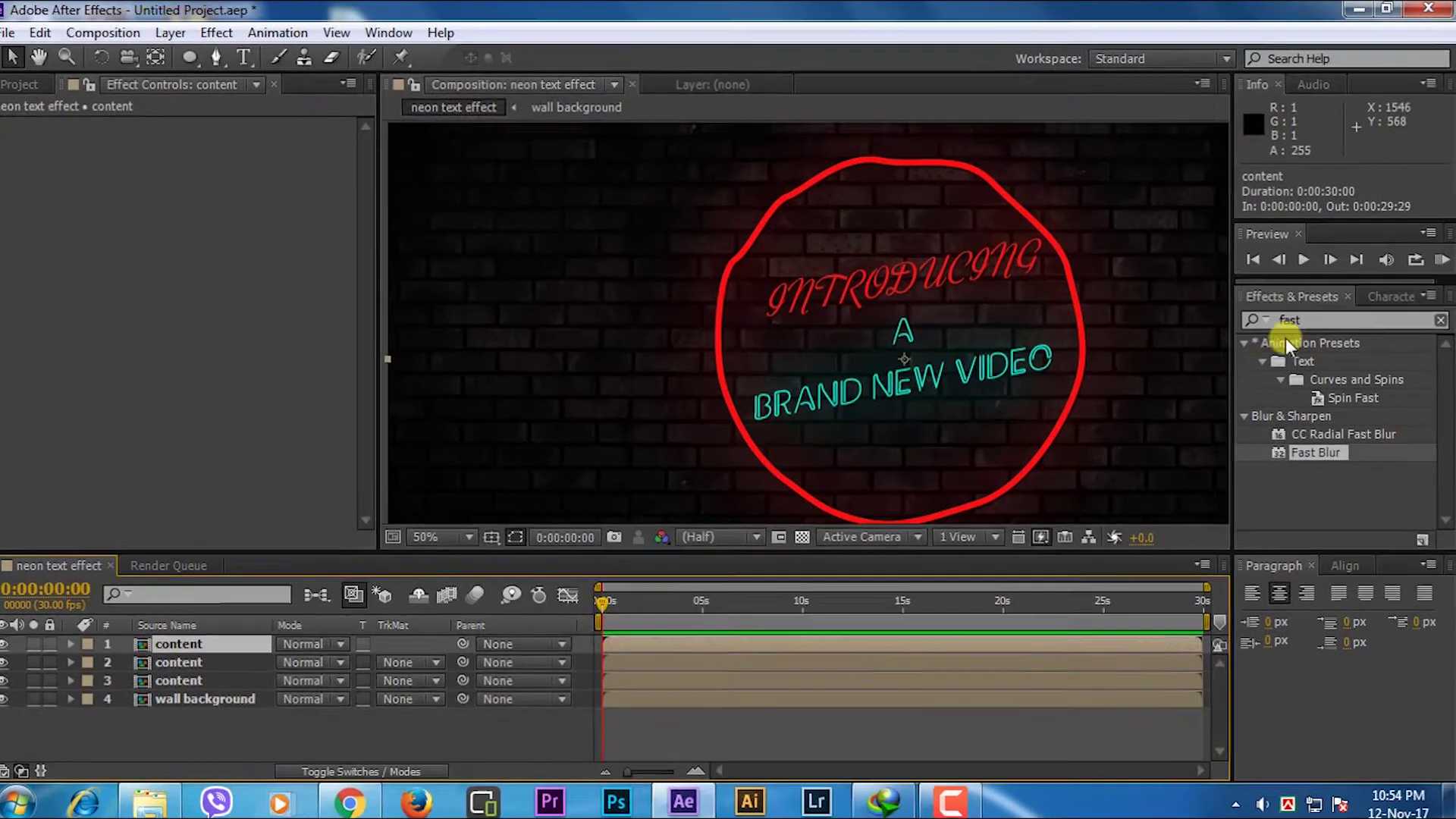
Apply the Stylize > Glow effect to the top content layer, layer 1
{"action": "left_click", "coordinate": [1250, 321]}
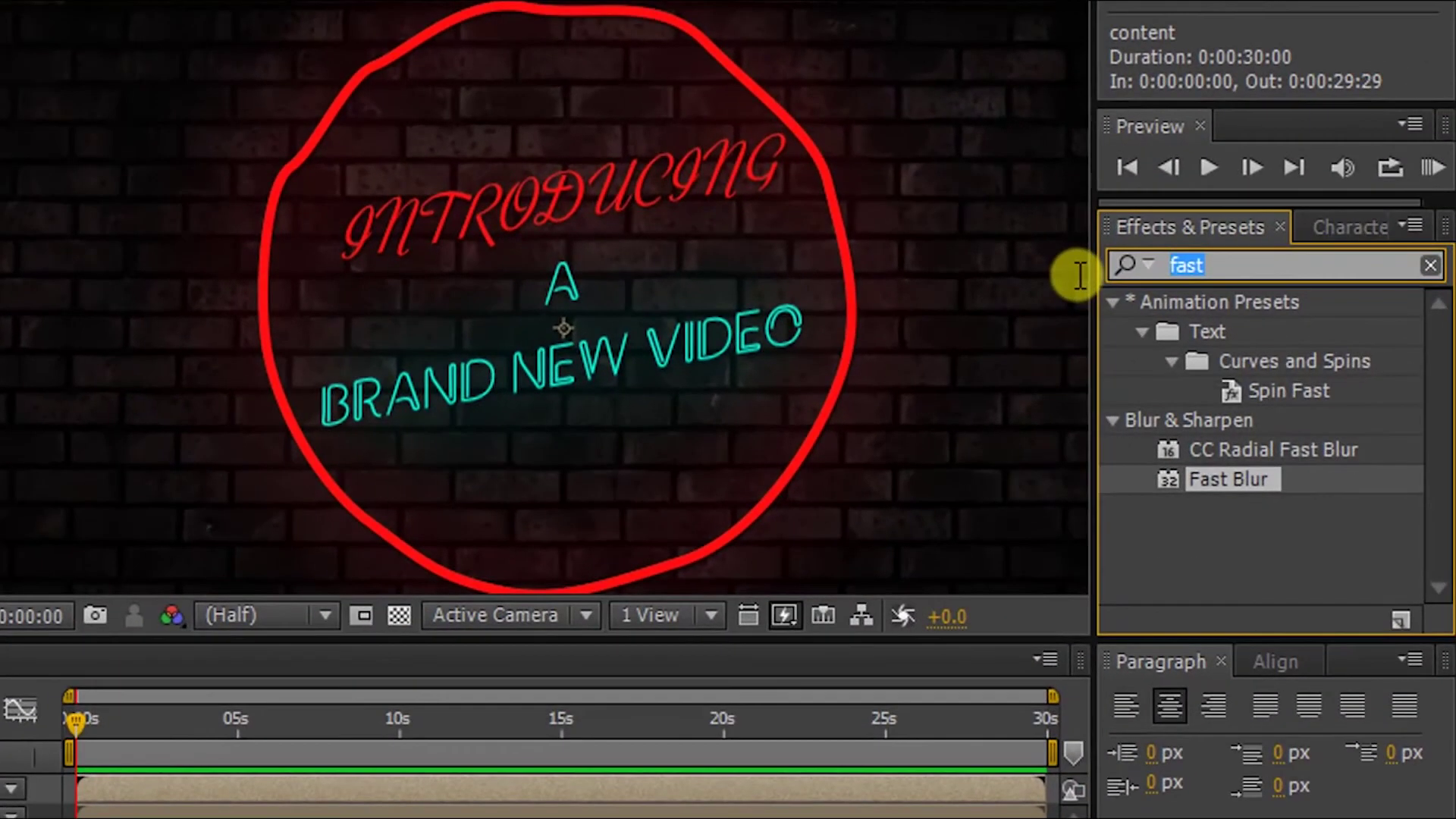
{"action": "type", "text": "glow"}
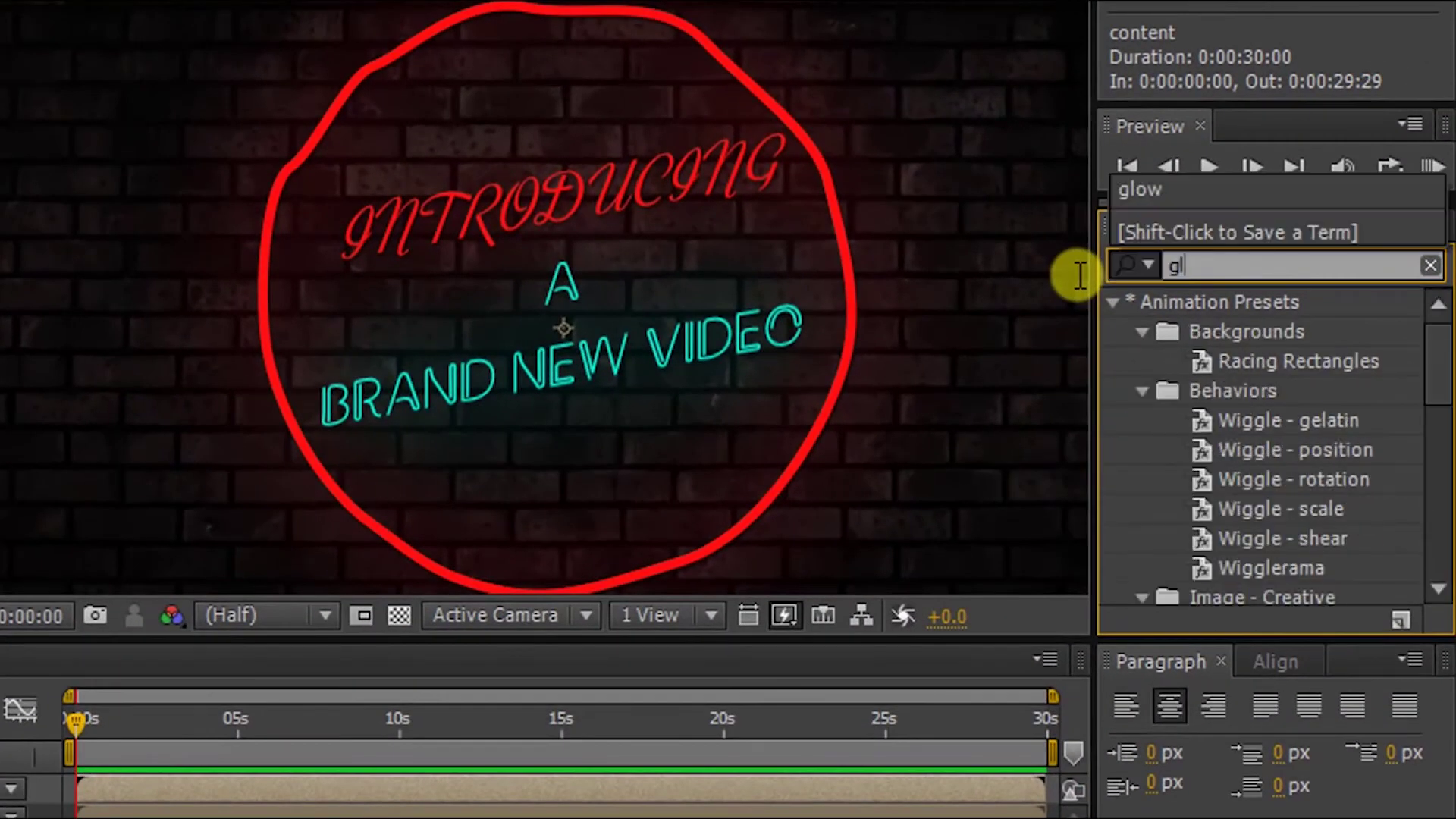
{"action": "left_click_drag", "start_coordinate": [1213, 417], "coordinate": [270, 491]}
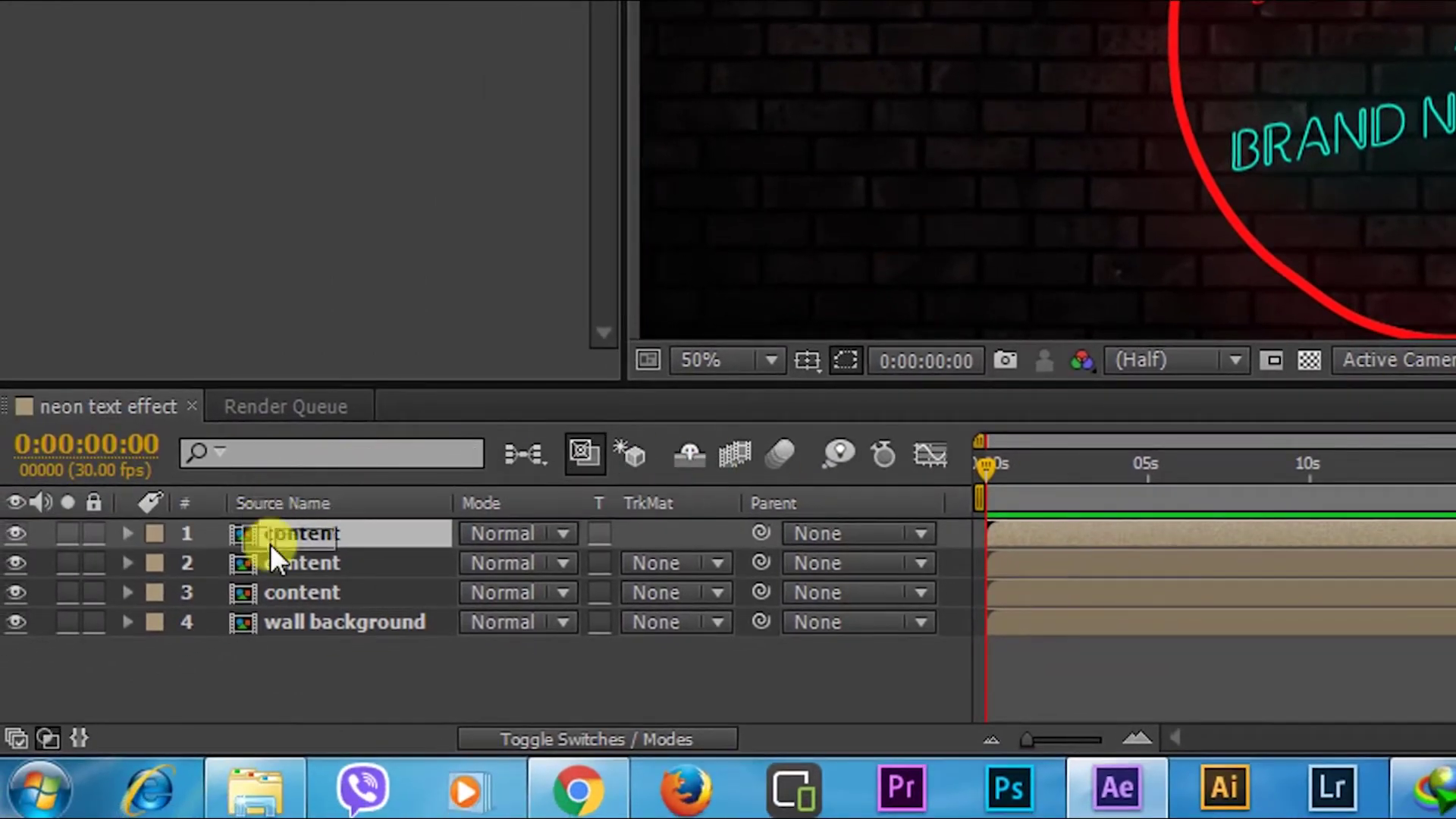
{"action": "left_click_drag", "start_coordinate": [270, 491], "coordinate": [267, 539]}
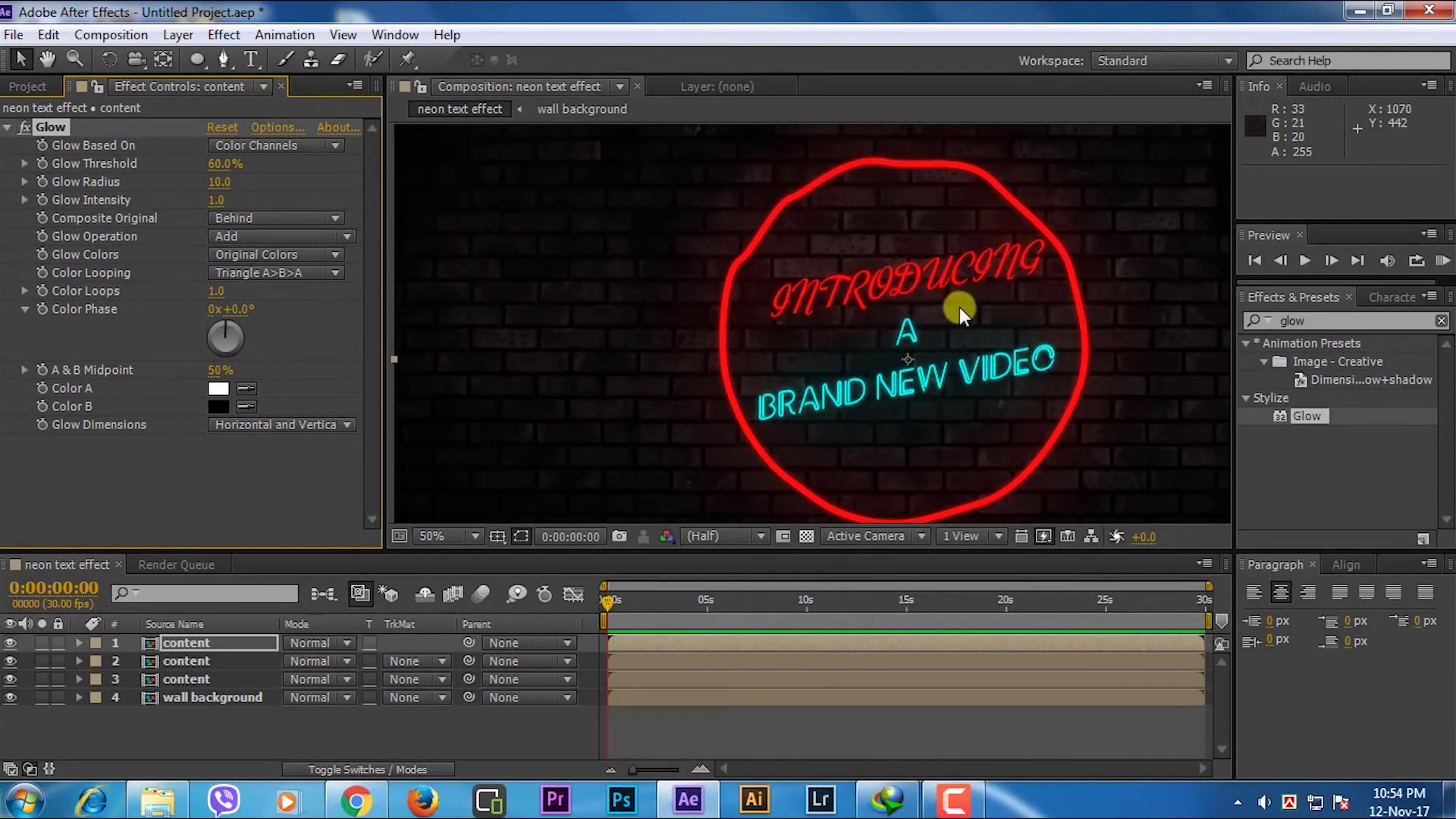
Add an Inner Glow layer style to the top content layer
{"action": "right_click", "coordinate": [221, 641]}
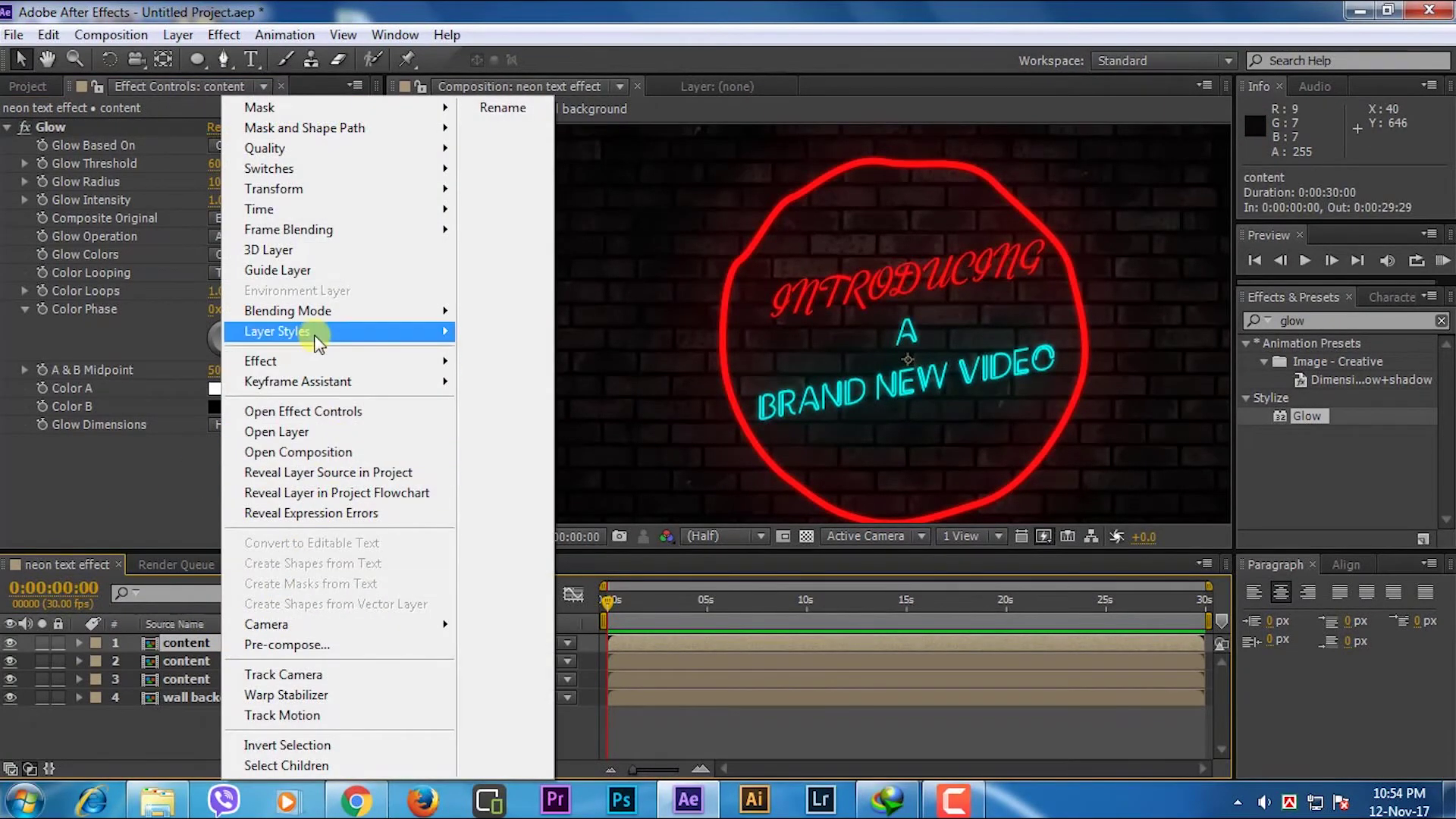
{"action": "mouse_move", "coordinate": [315, 337]}
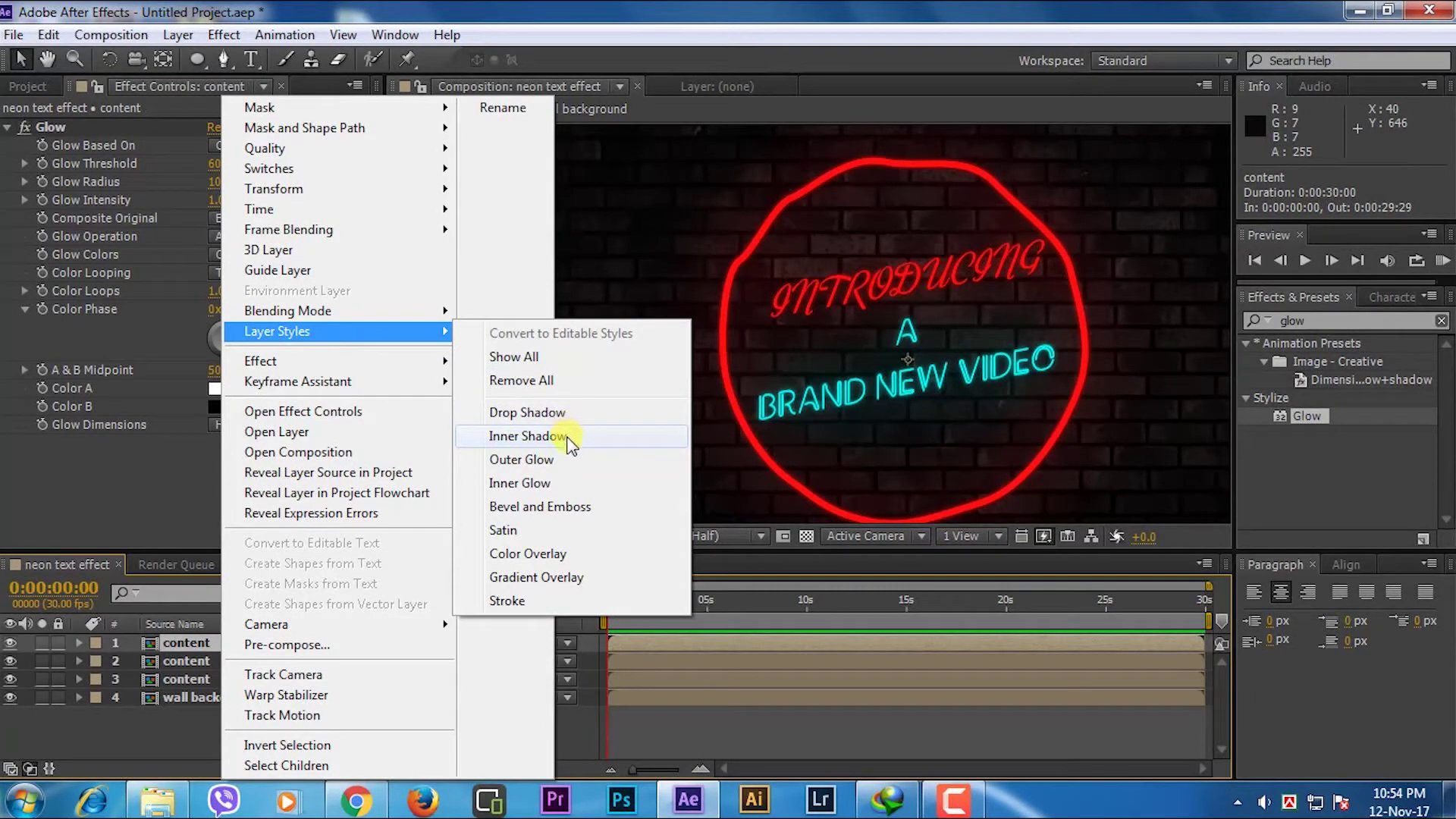
{"action": "left_click", "coordinate": [548, 482]}
{"action": "scroll", "coordinate": [903, 335], "scroll_direction": "up", "scroll_amount": 2}
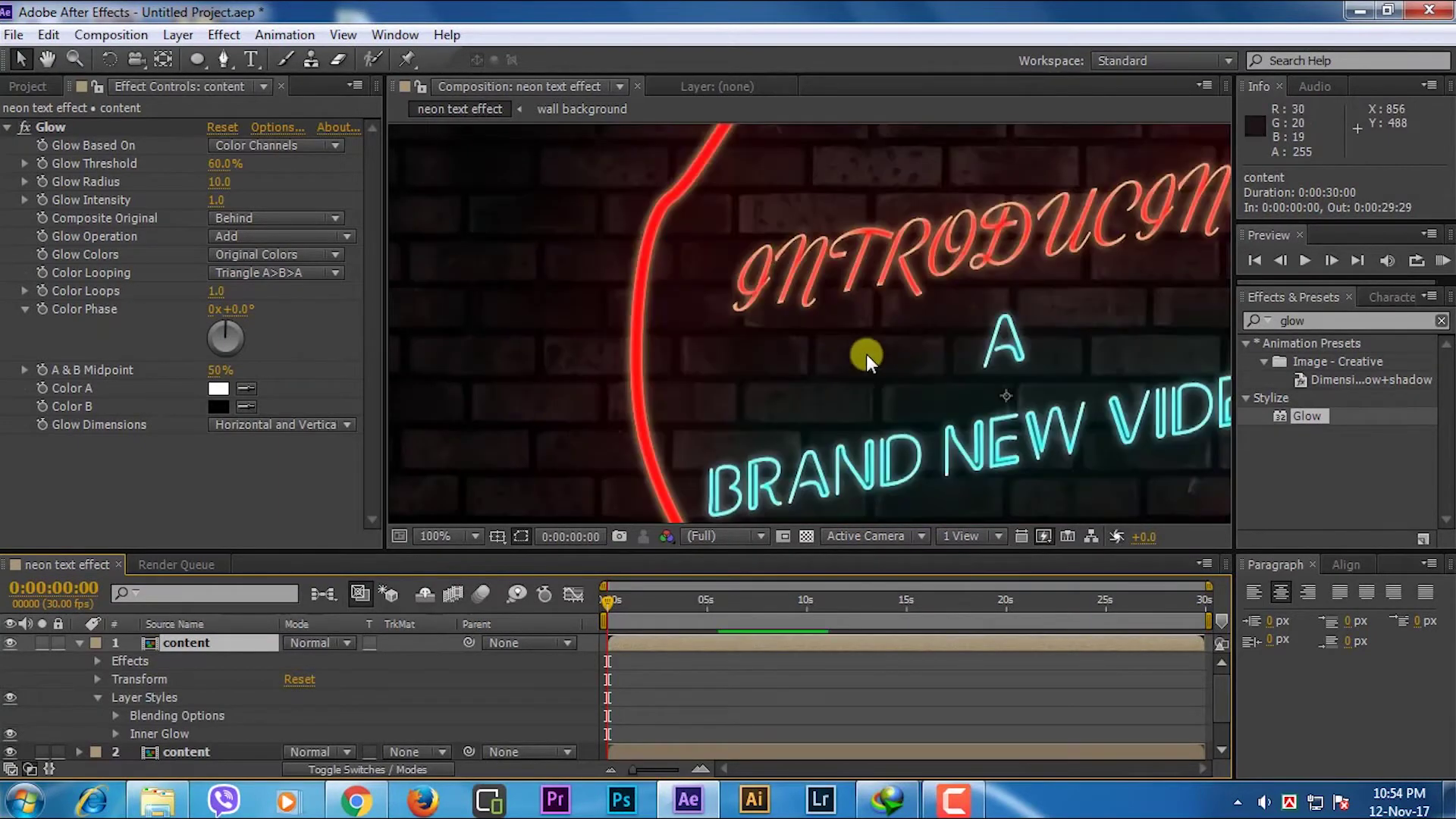
{"action": "scroll", "coordinate": [863, 353], "scroll_direction": "down", "scroll_amount": 2}
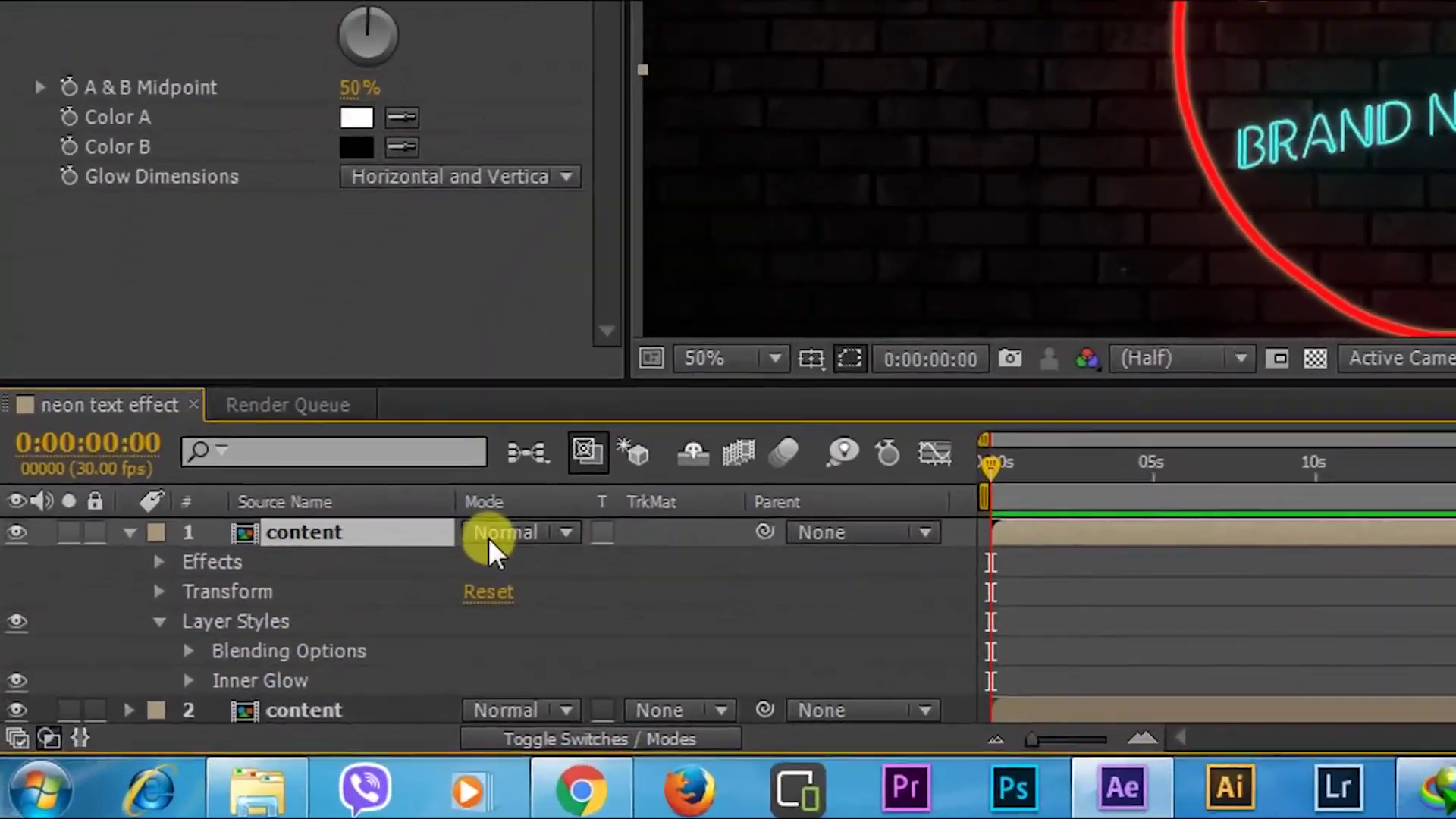
{"action": "scroll", "coordinate": [371, 508], "scroll_direction": "down", "scroll_amount": 2}
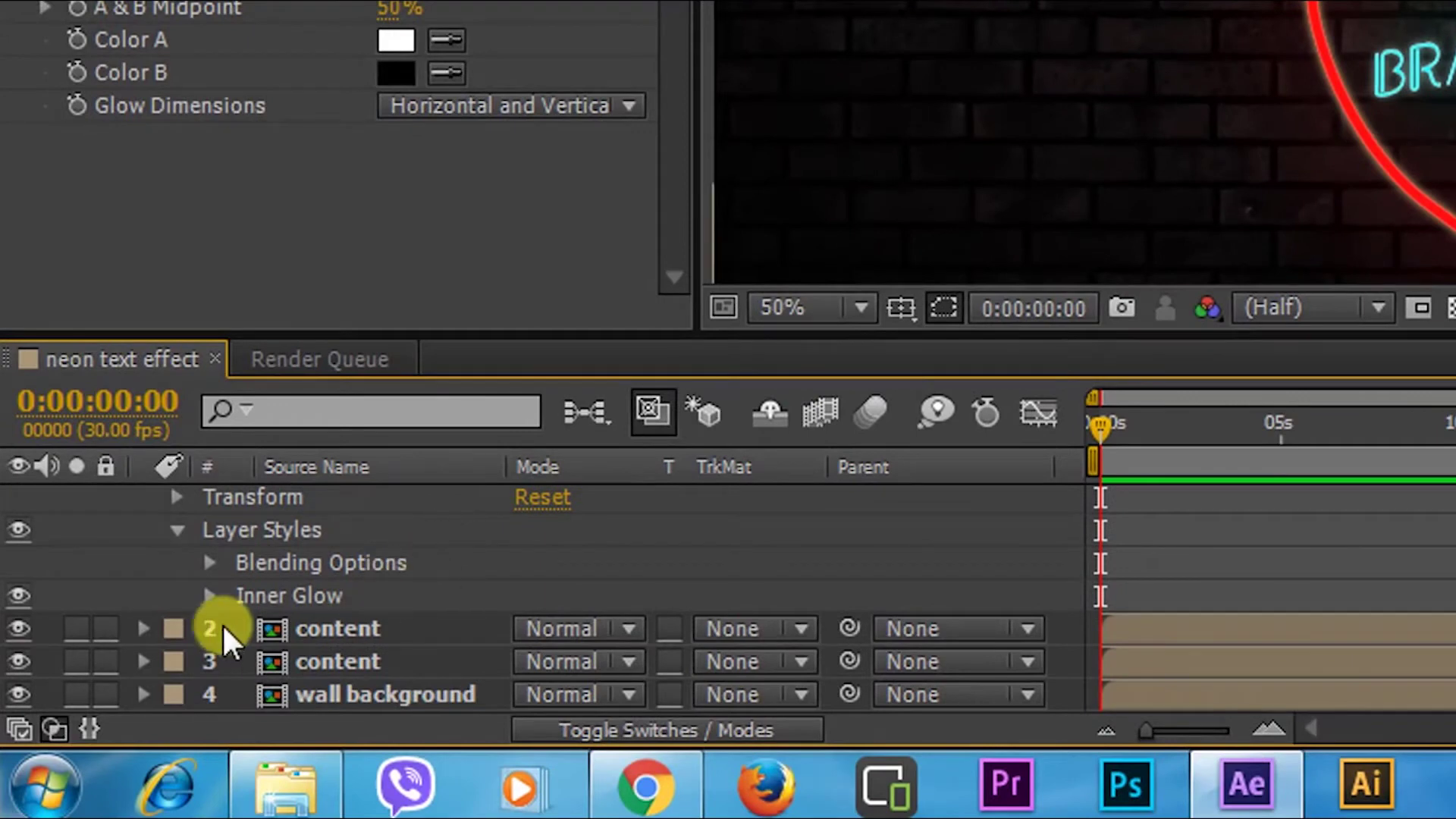
Set the Inner Glow Source to Center
{"action": "left_click", "coordinate": [206, 596]}
{"action": "scroll", "coordinate": [535, 527], "scroll_direction": "down", "scroll_amount": 3}
{"action": "scroll", "coordinate": [534, 526], "scroll_direction": "down", "scroll_amount": 3}
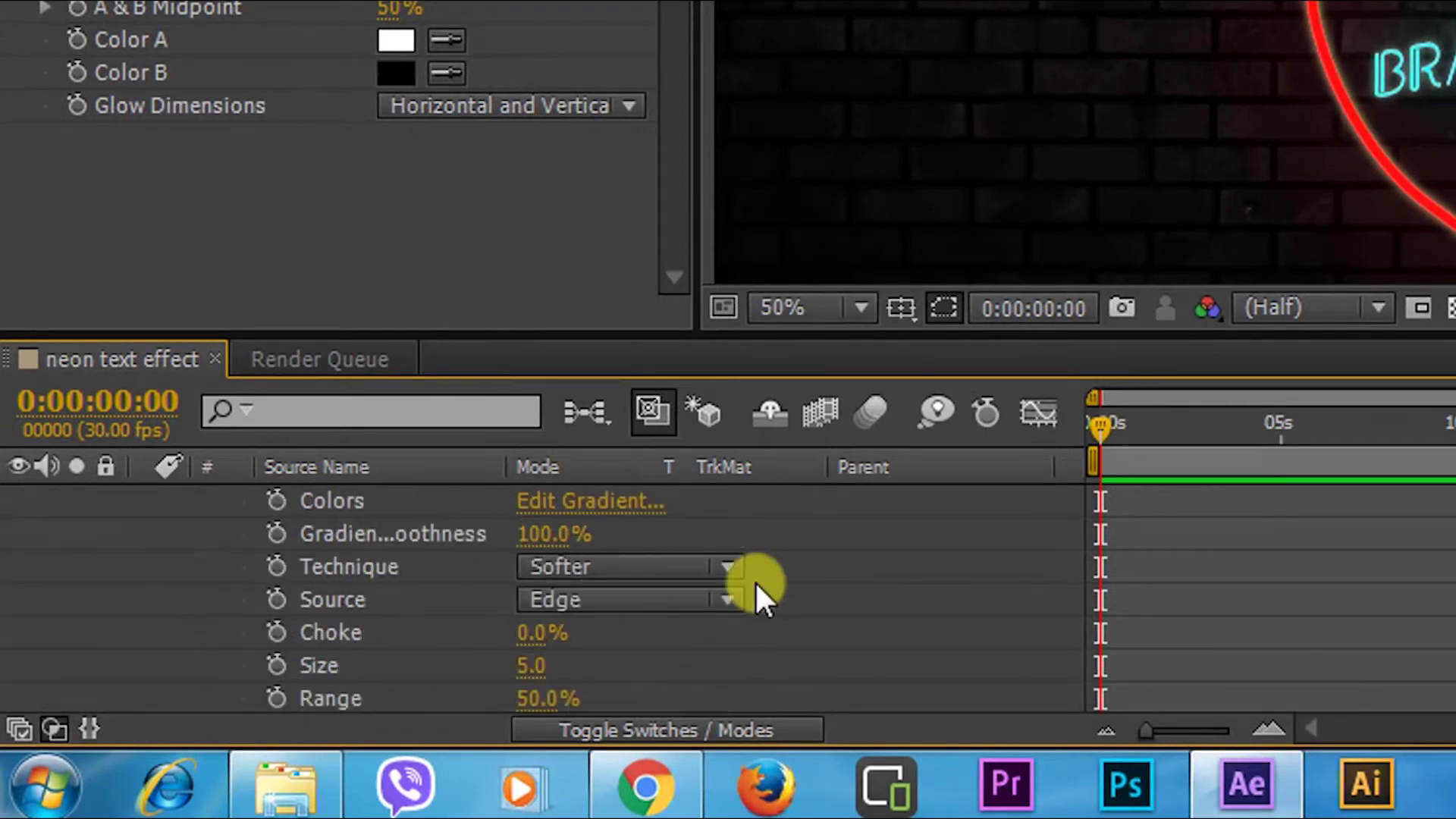
{"action": "left_click", "coordinate": [557, 598]}
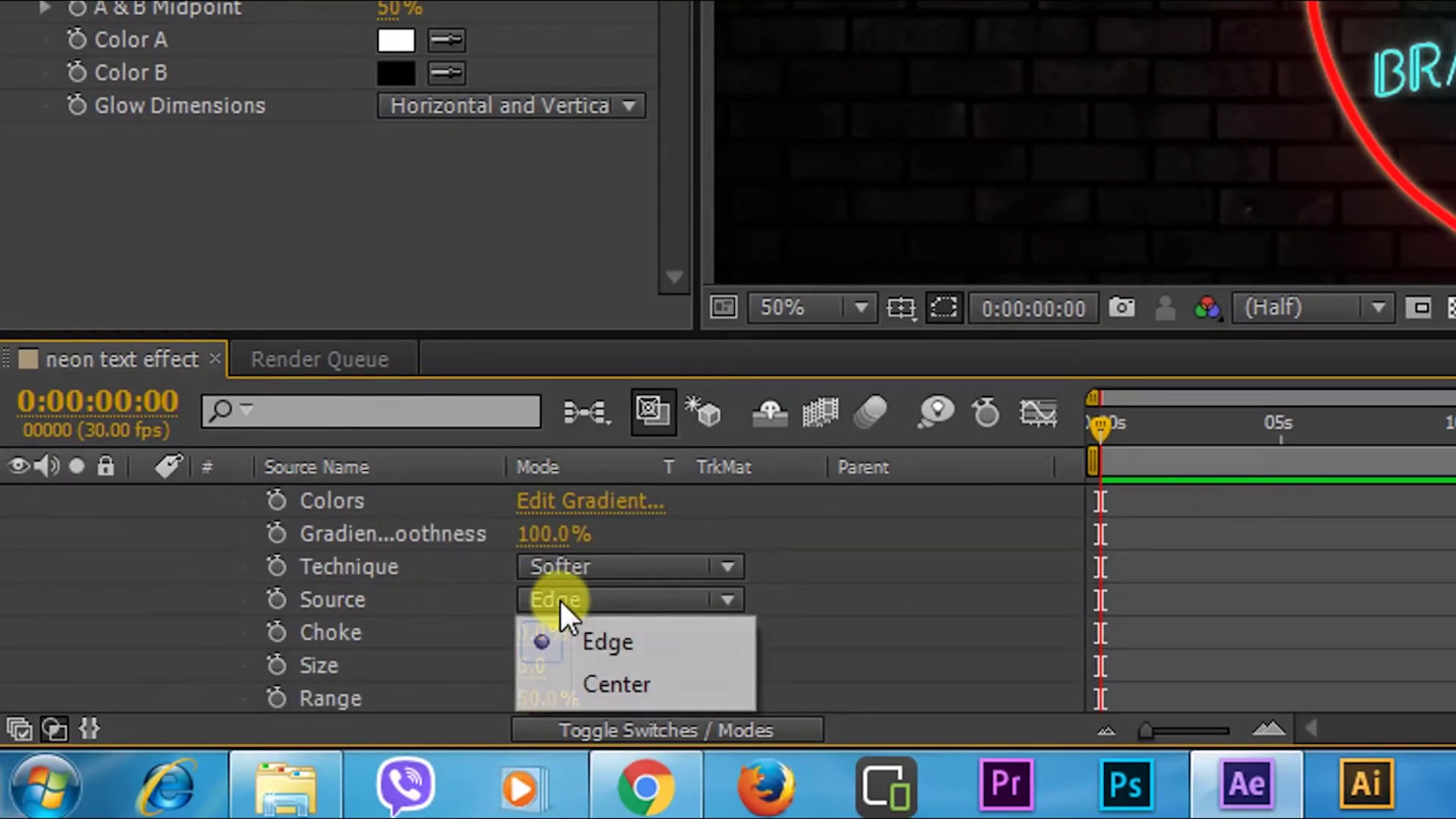
{"action": "left_click", "coordinate": [620, 676]}
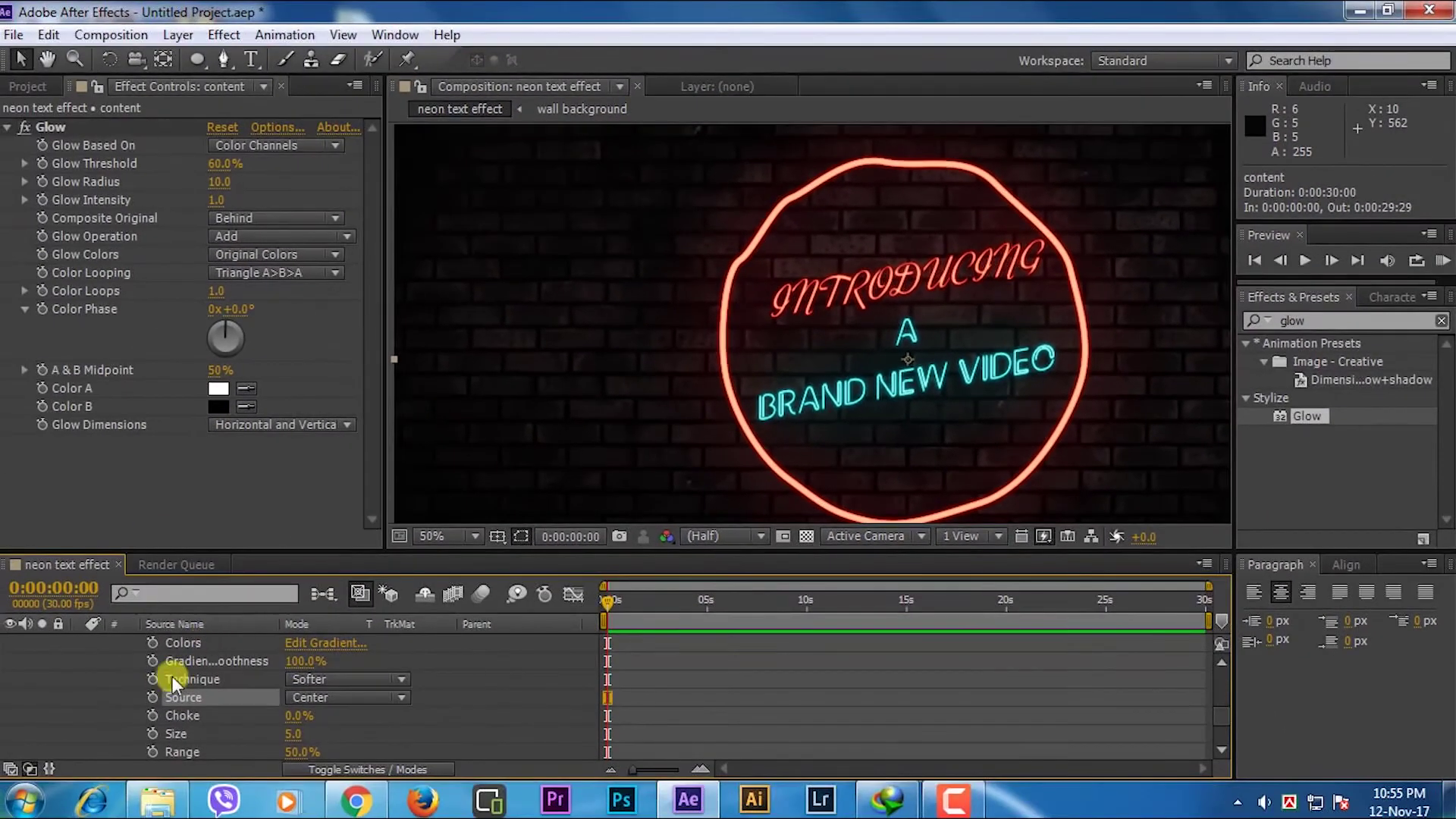
{"action": "scroll", "coordinate": [167, 681], "scroll_direction": "up", "scroll_amount": 3}
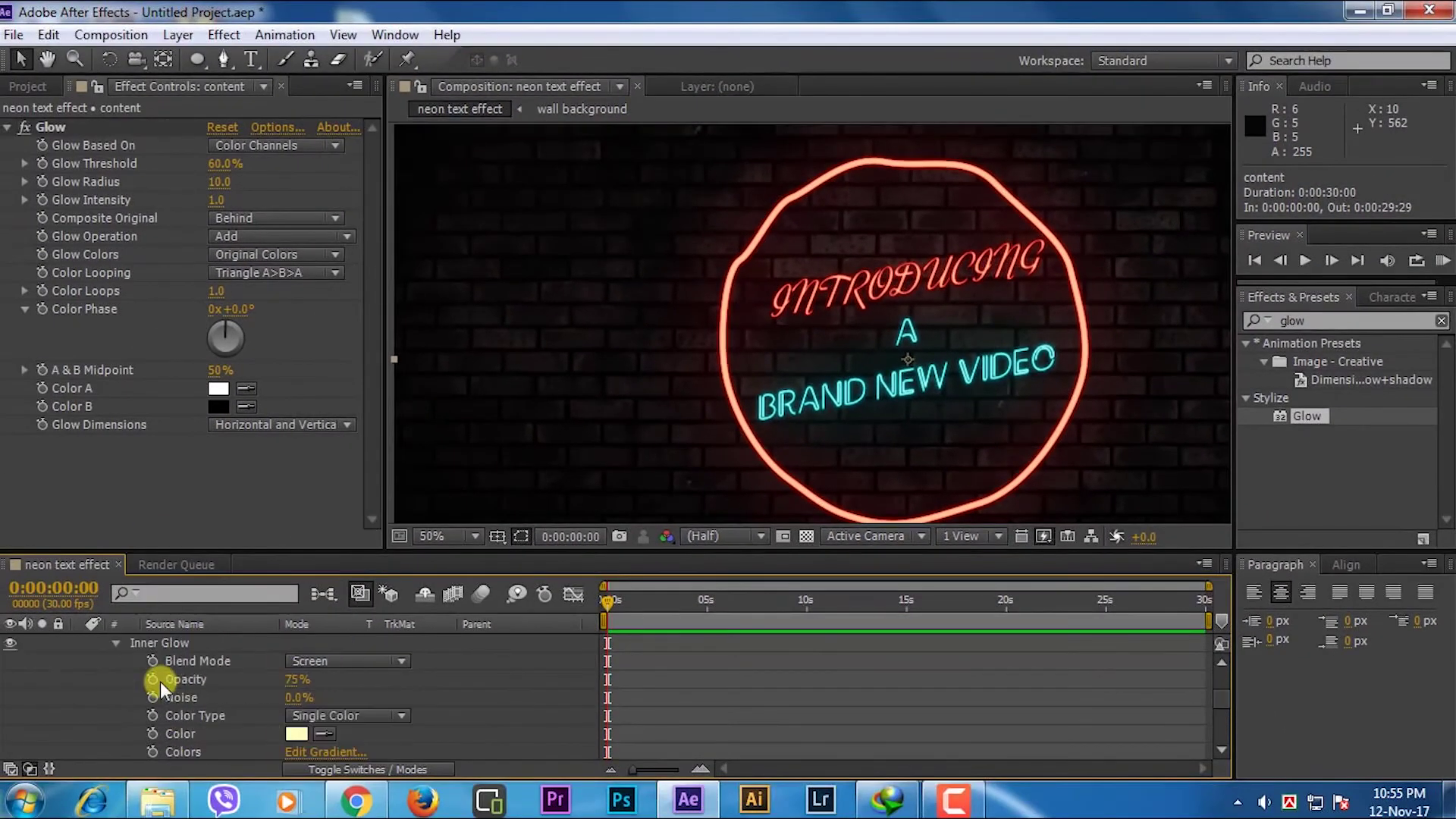
{"action": "scroll", "coordinate": [161, 684], "scroll_direction": "up", "scroll_amount": 3}
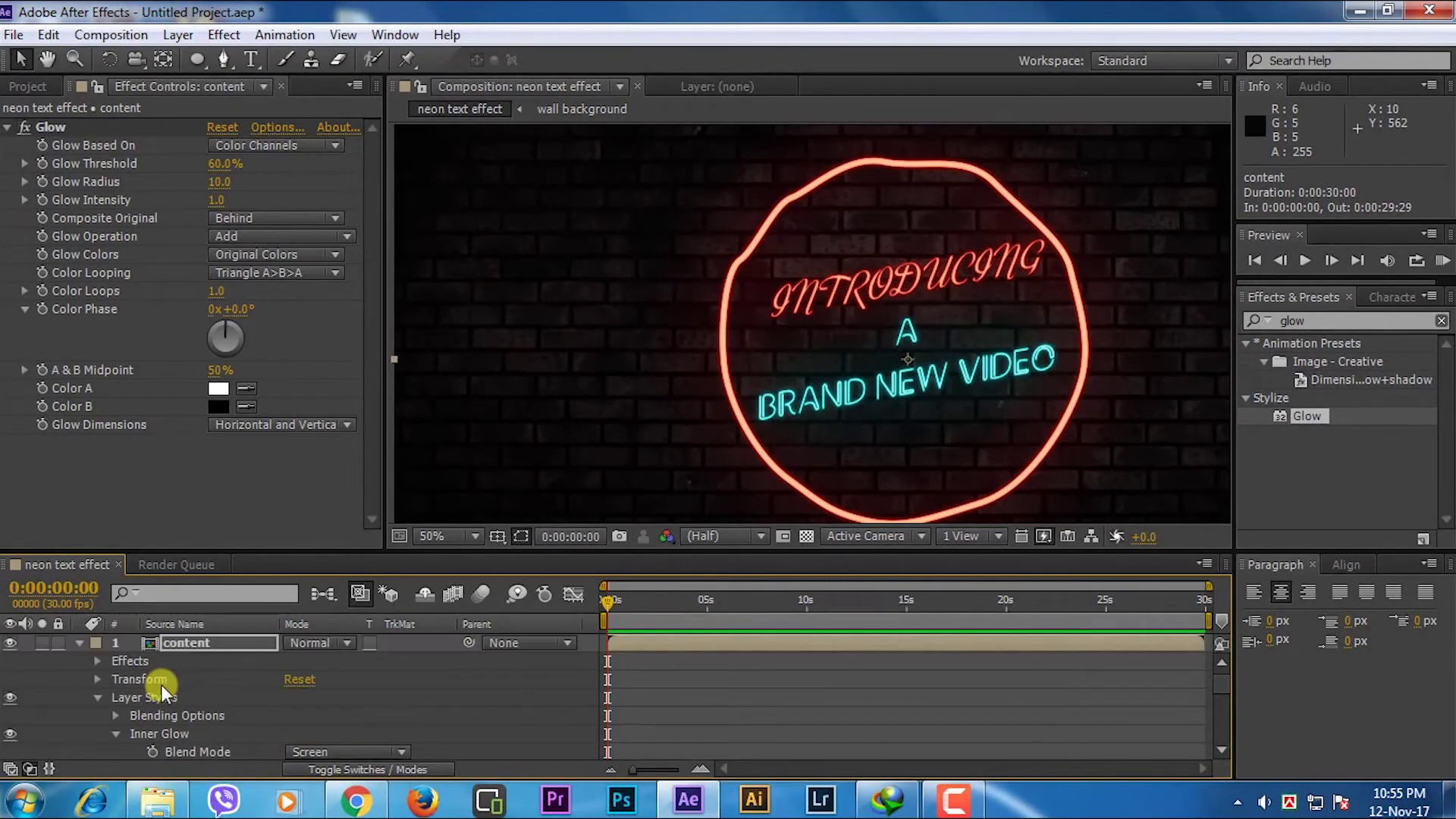
{"action": "left_click", "coordinate": [79, 643]}
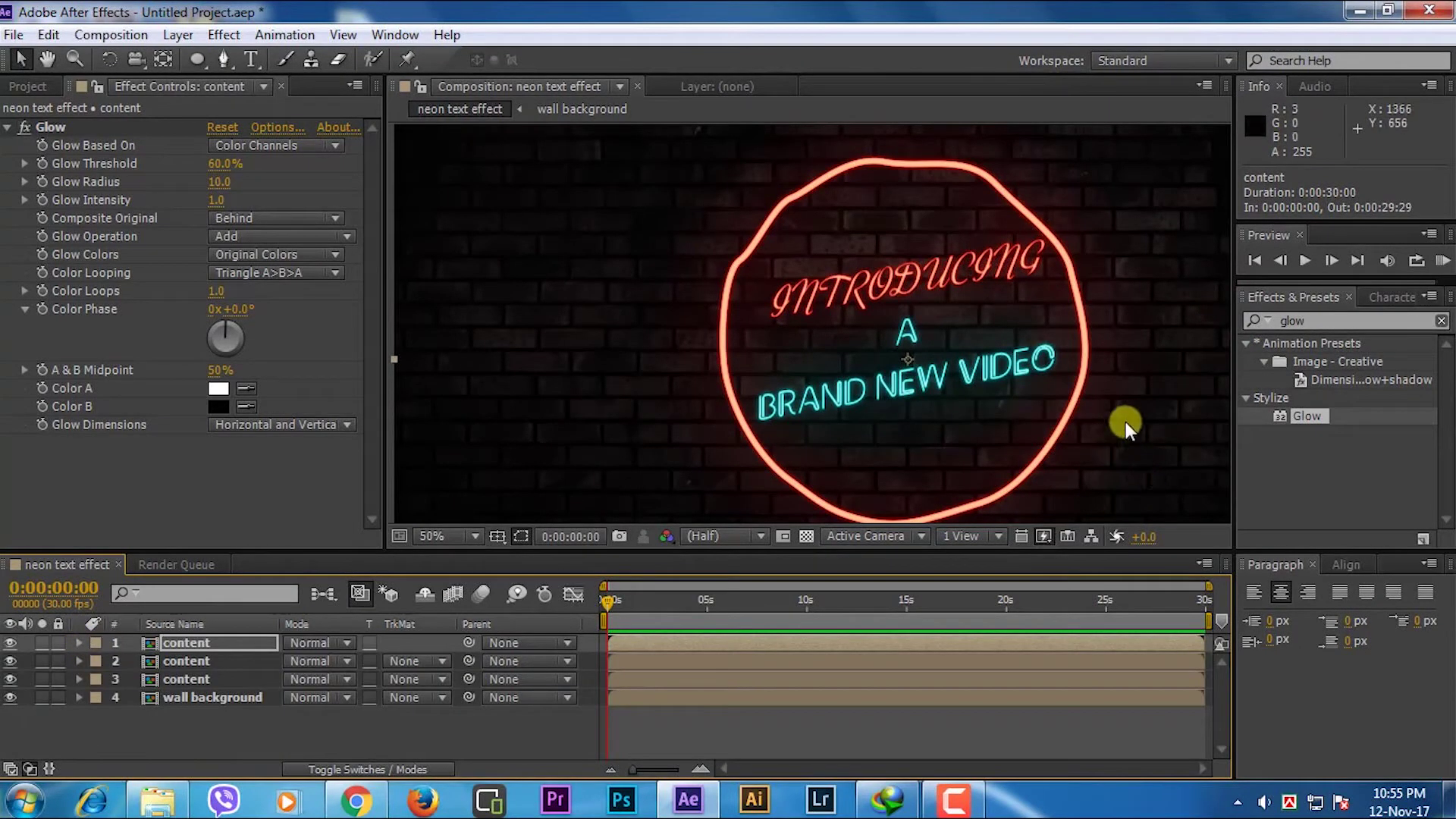
{"action": "left_click", "coordinate": [182, 641]}
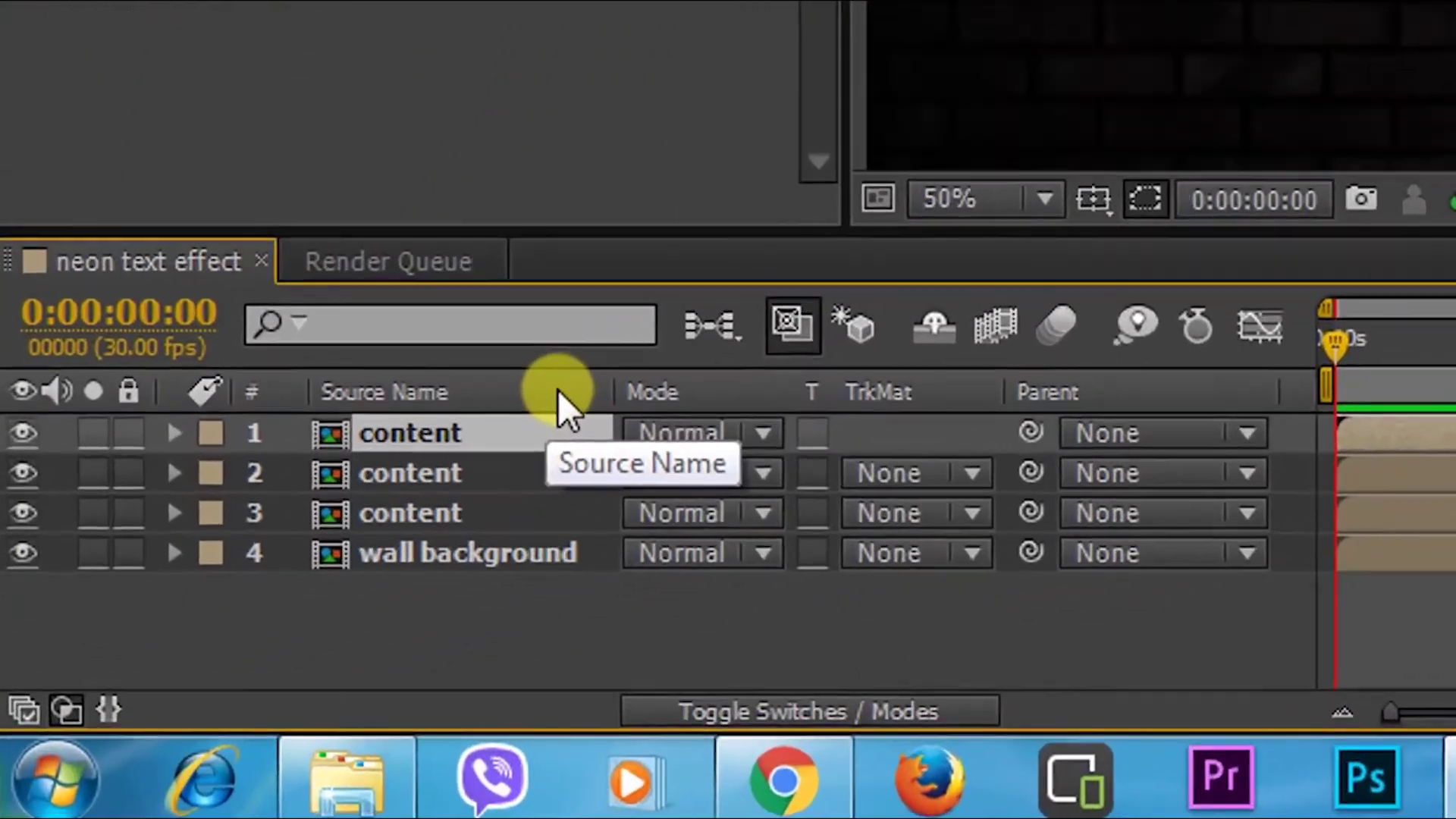
Duplicate layer 1 with Ctrl+D and delete the Glow effect from the new copy
{"action": "key", "text": "ctrl+d"}
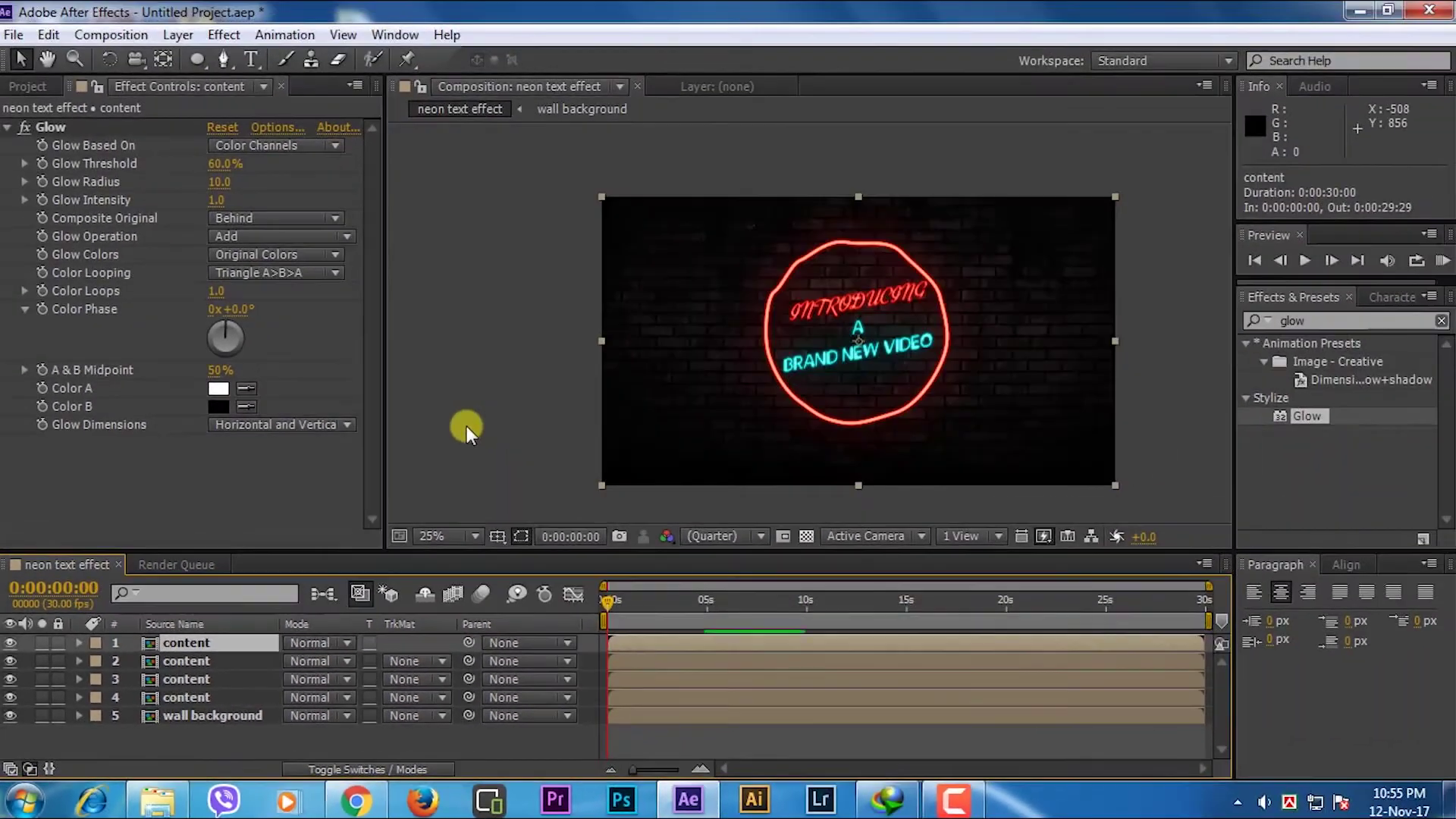
{"action": "scroll", "coordinate": [466, 425], "scroll_direction": "up", "scroll_amount": 2}
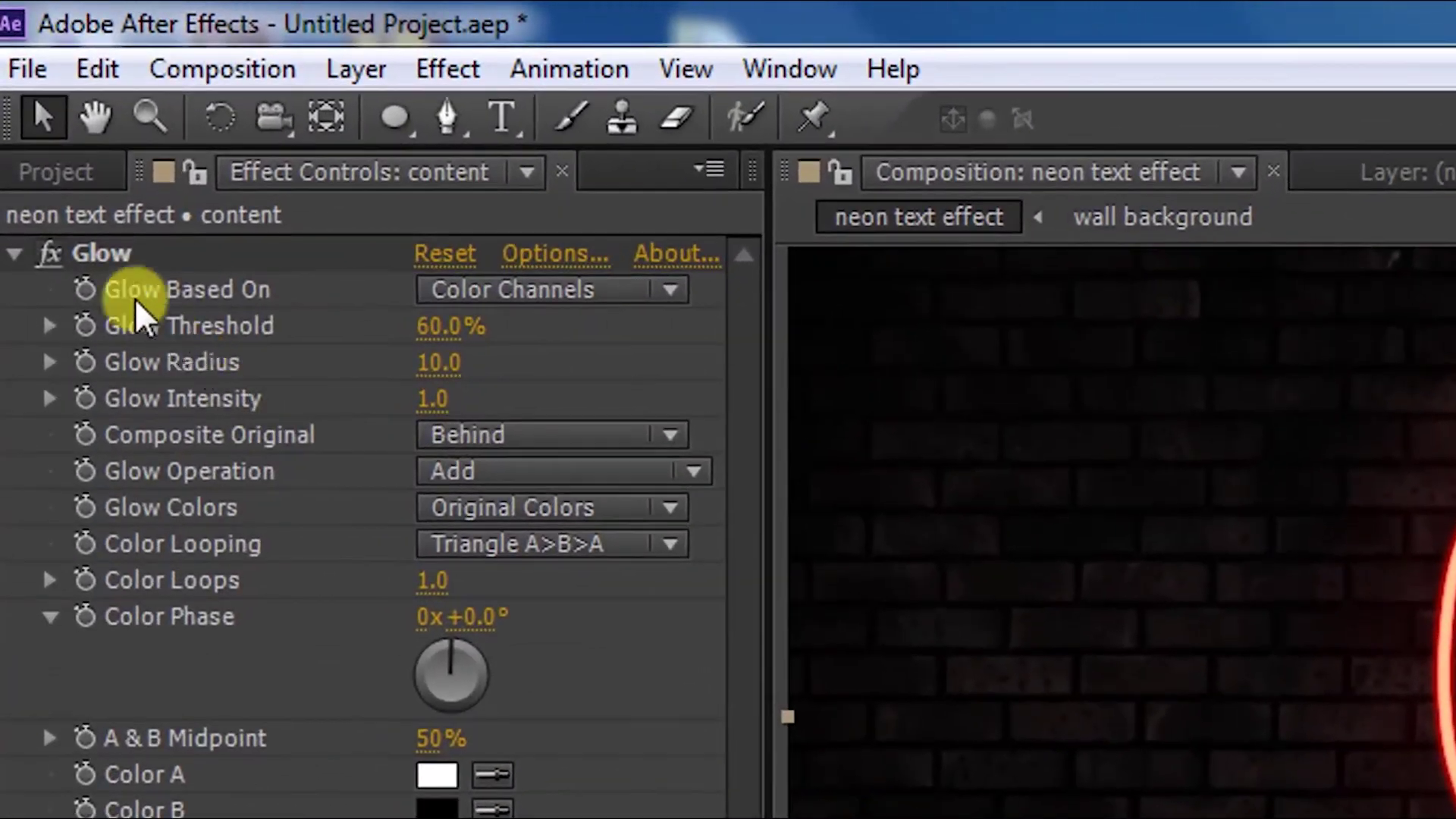
{"action": "left_click", "coordinate": [53, 128]}
{"action": "key", "text": "Delete"}
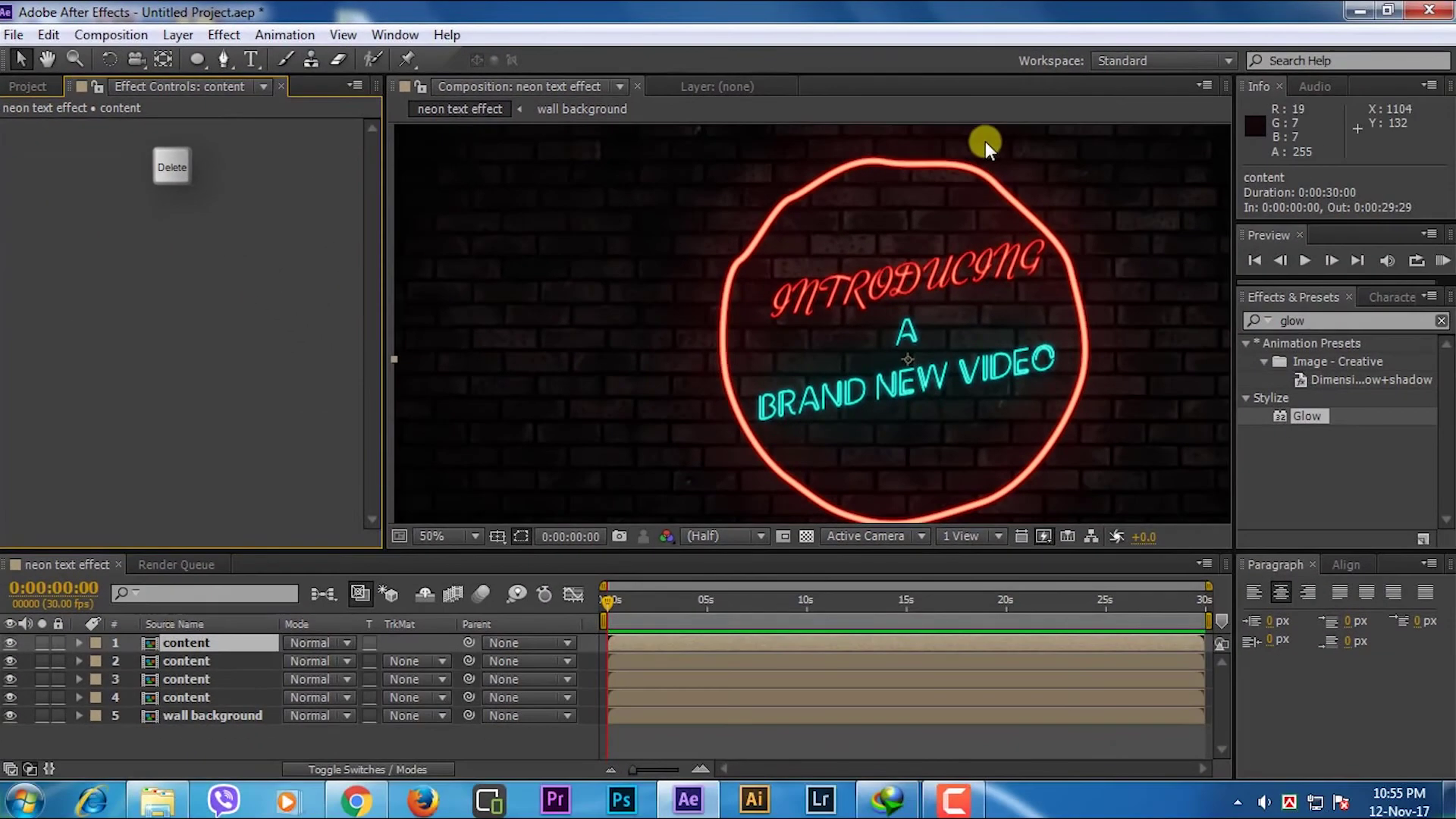
Add Bevel and Emboss with Highlight Opacity 0% and Shadow Opacity 17%
{"action": "right_click", "coordinate": [225, 640]}
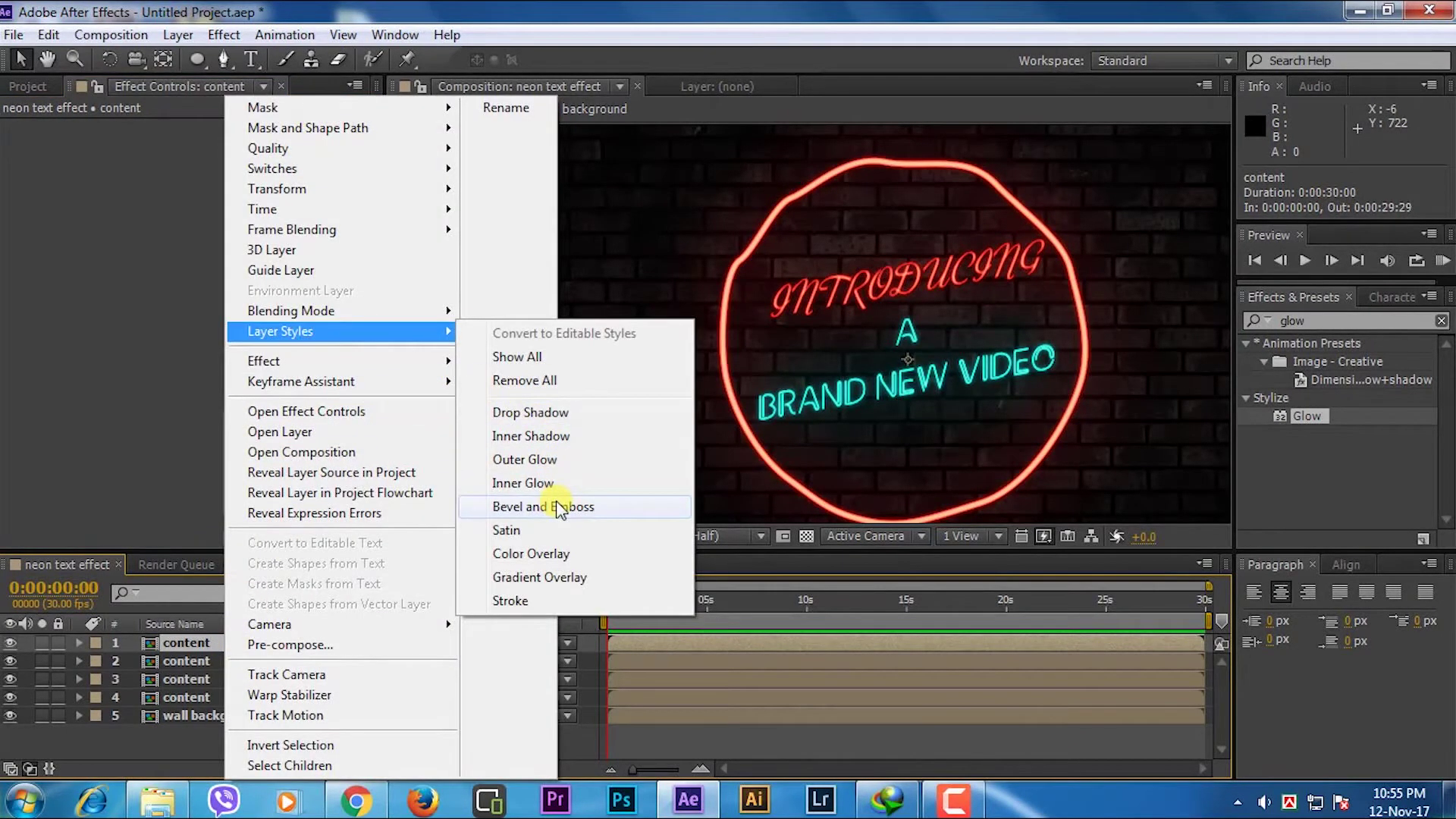
{"action": "left_click", "coordinate": [557, 505]}
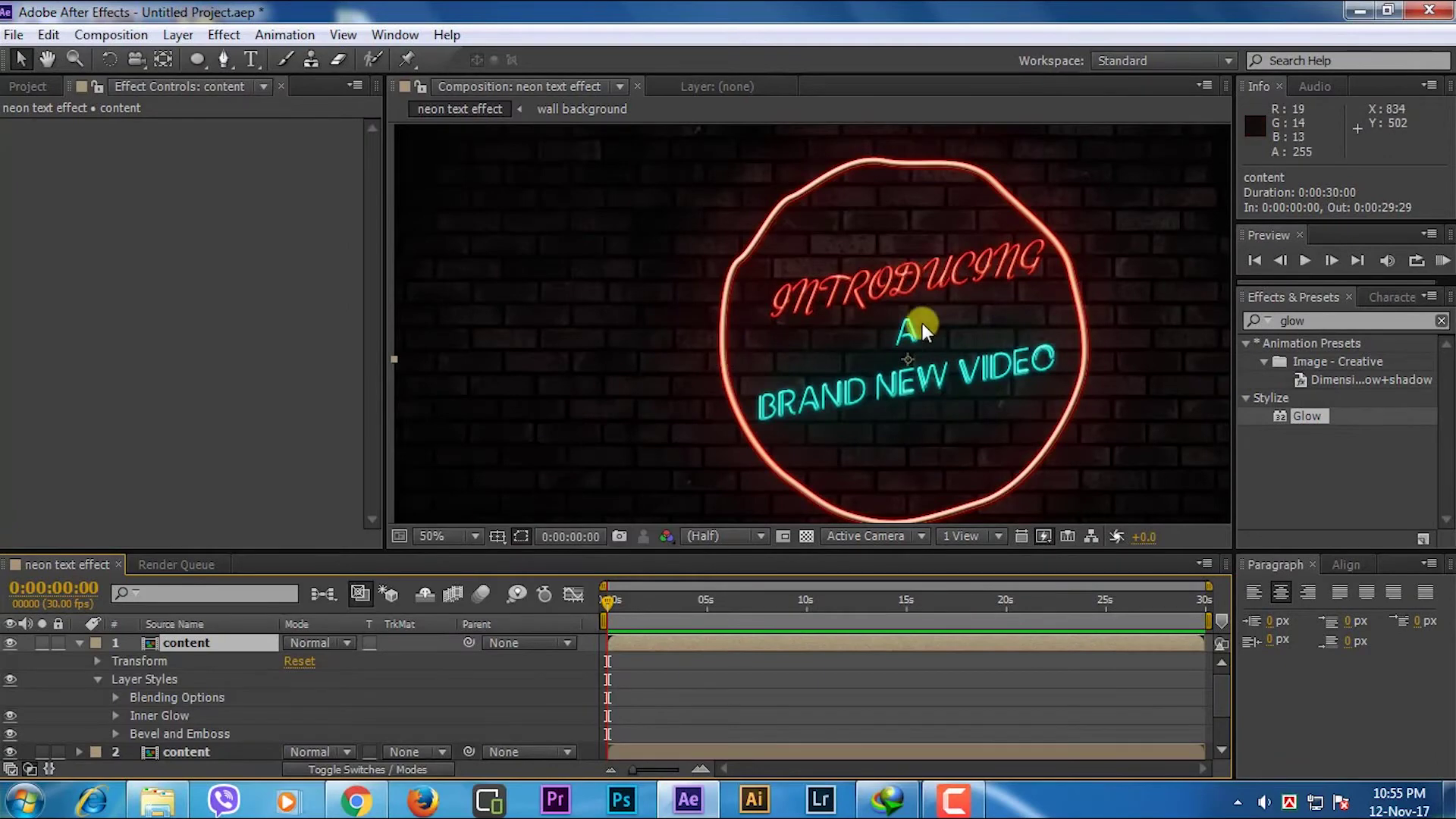
{"action": "scroll", "coordinate": [941, 316], "scroll_direction": "up", "scroll_amount": 2}
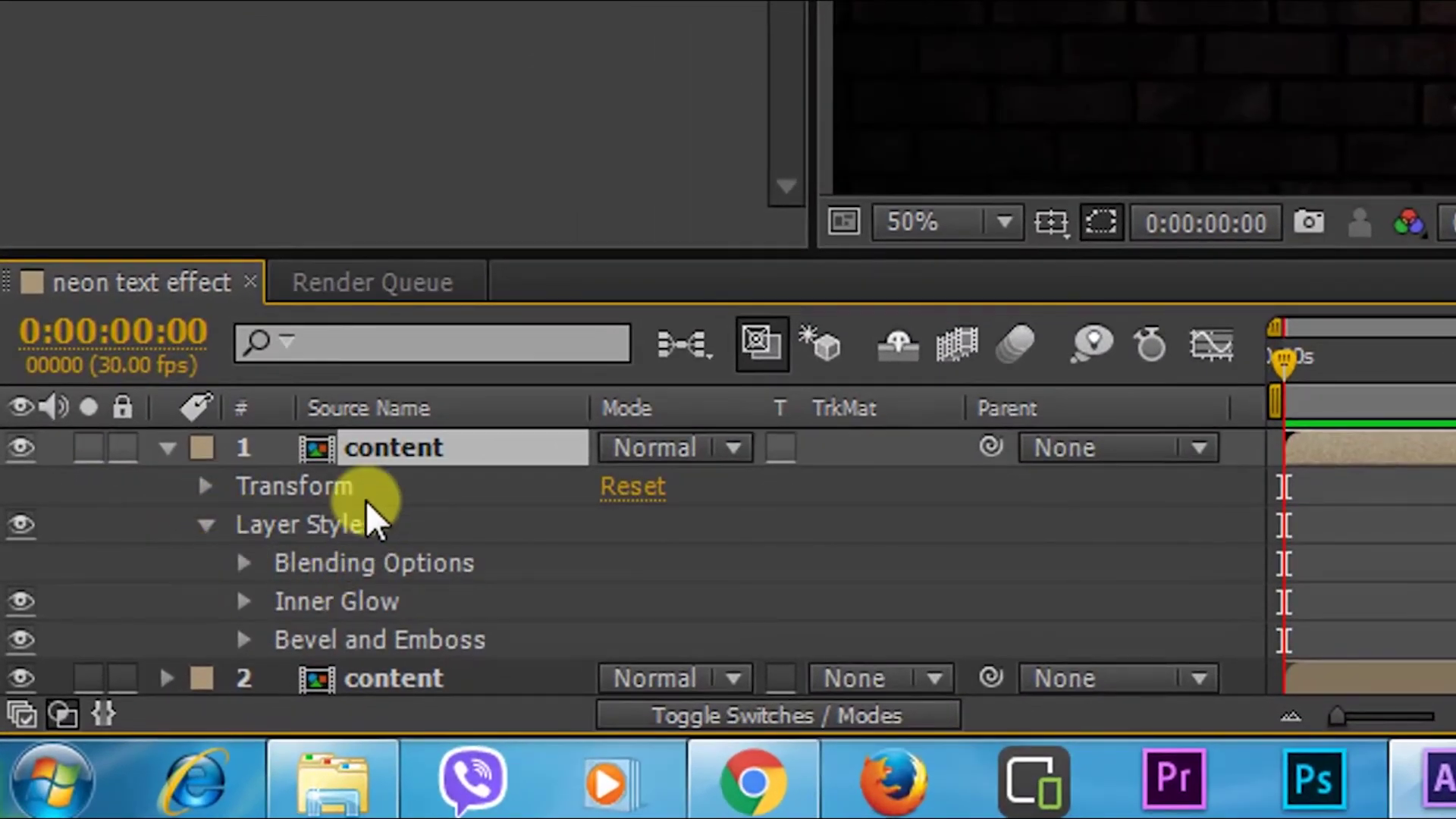
{"action": "scroll", "coordinate": [277, 649], "scroll_direction": "down", "scroll_amount": 3}
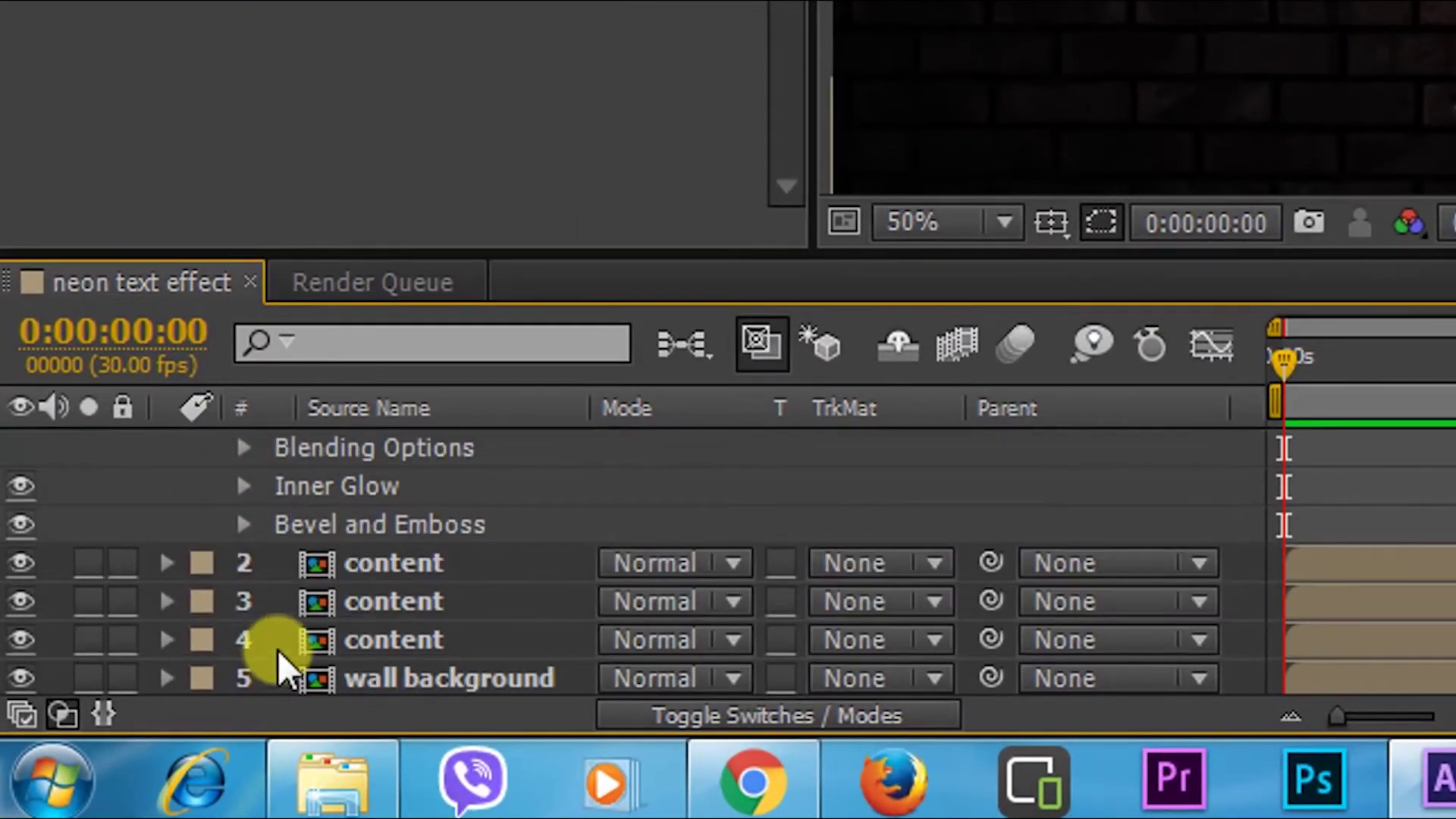
{"action": "left_click", "coordinate": [243, 526]}
{"action": "scroll", "coordinate": [243, 526], "scroll_direction": "down", "scroll_amount": 2}
{"action": "scroll", "coordinate": [762, 434], "scroll_direction": "down", "scroll_amount": 5}
{"action": "scroll", "coordinate": [724, 554], "scroll_direction": "down", "scroll_amount": 3}
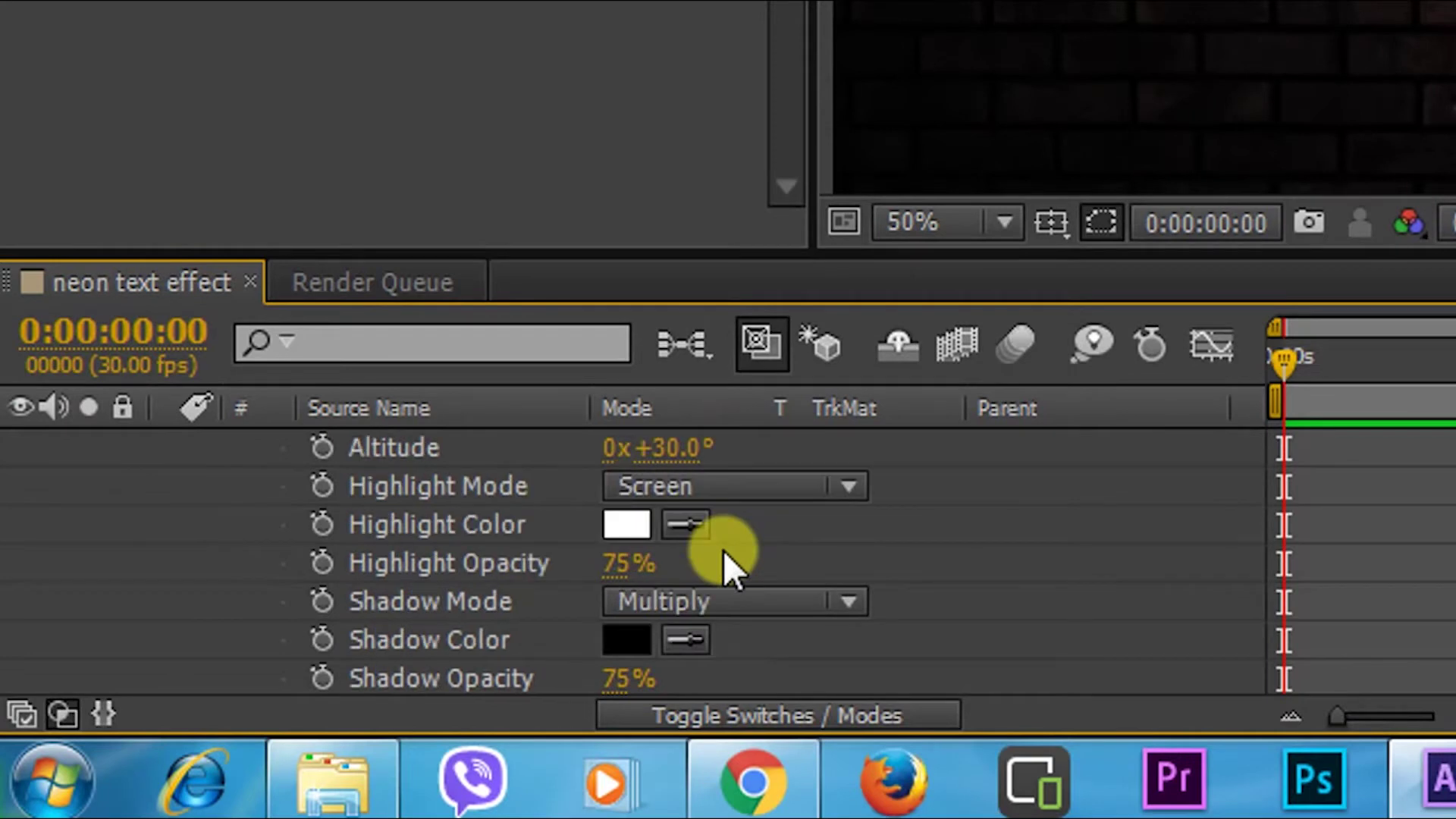
{"action": "left_click_drag", "start_coordinate": [628, 576], "coordinate": [407, 558]}
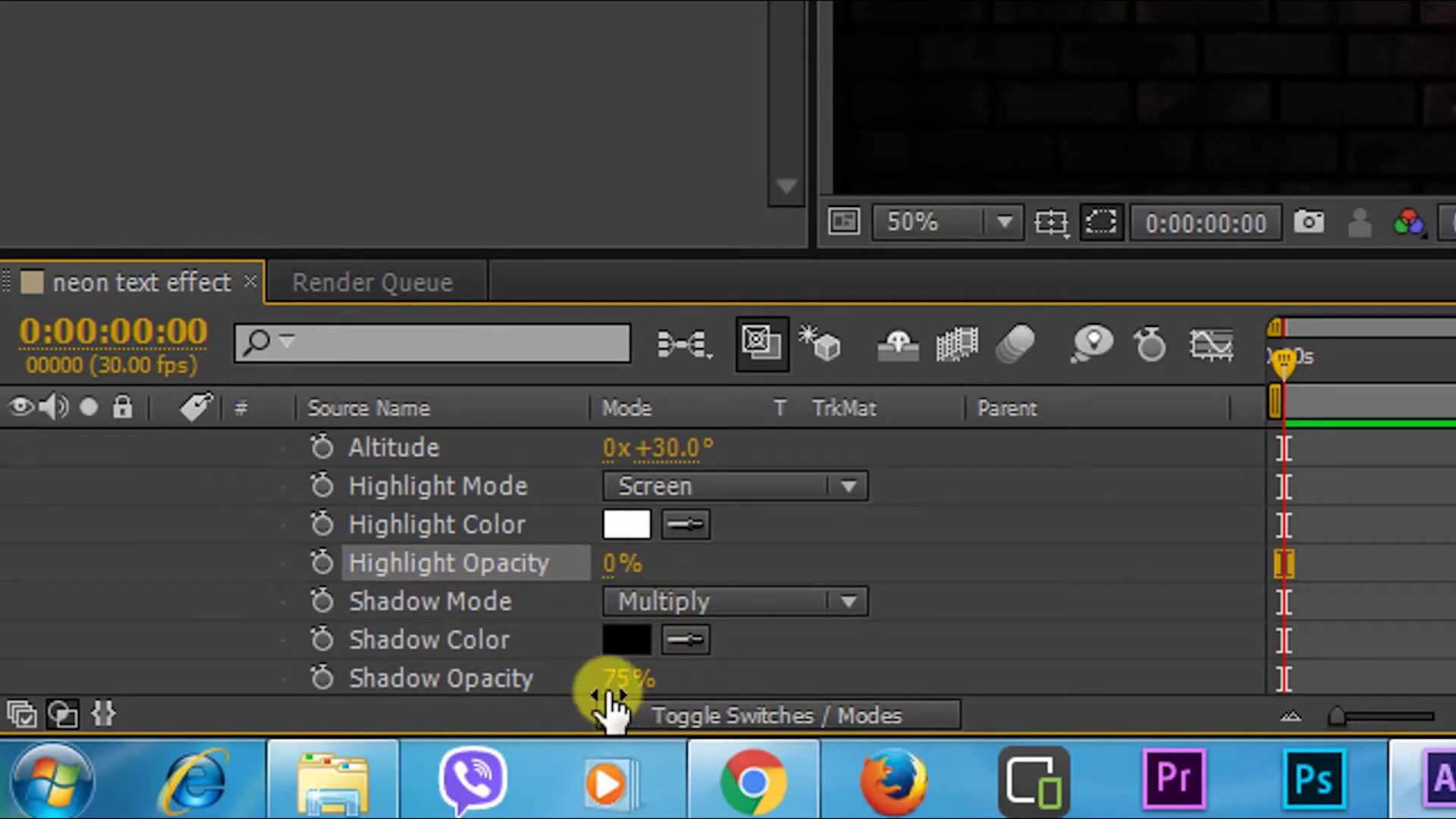
{"action": "left_click_drag", "start_coordinate": [607, 684], "coordinate": [483, 698]}
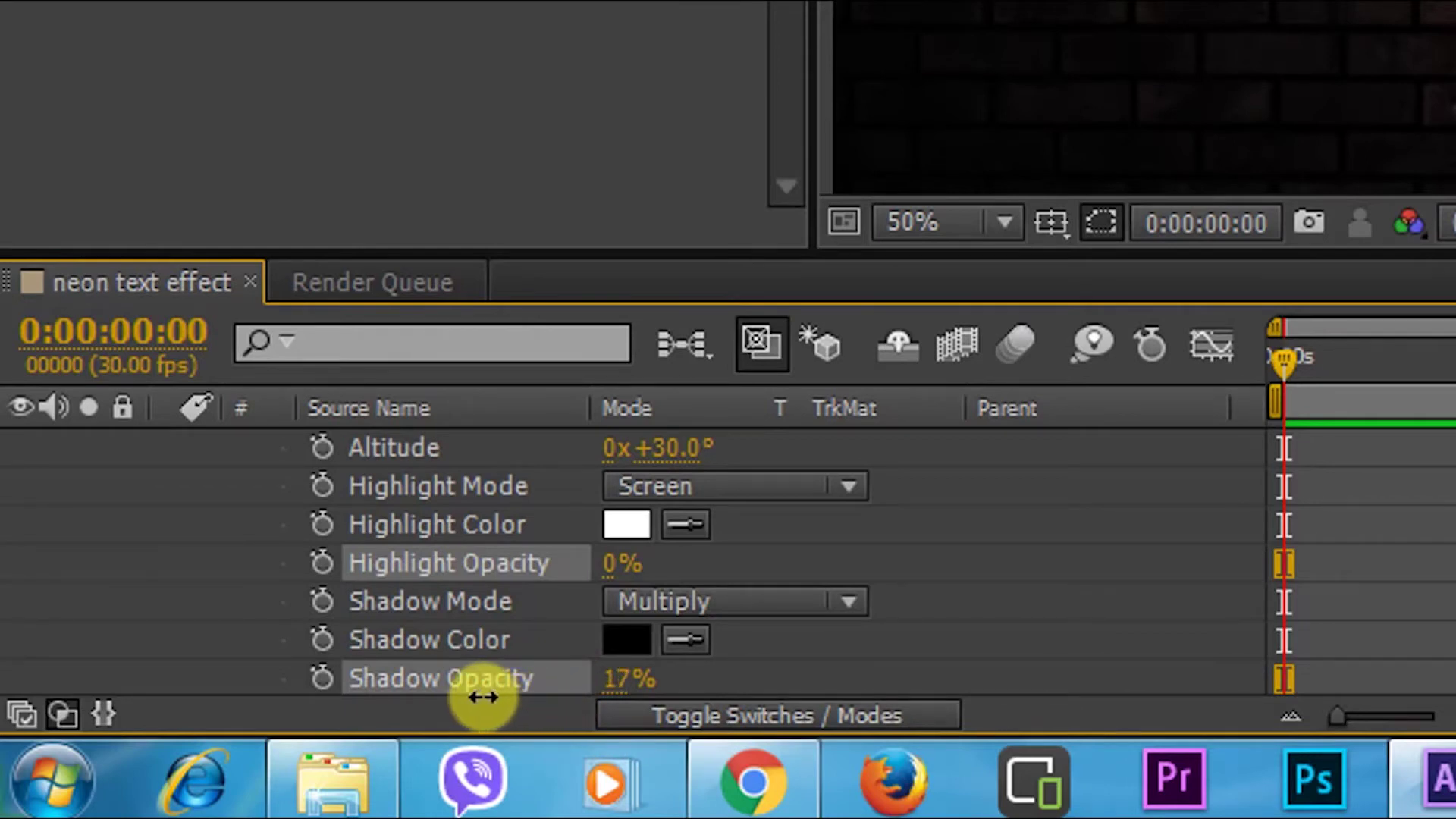
Lower the Inner Glow opacity to 50%
{"action": "scroll", "coordinate": [692, 529], "scroll_direction": "up", "scroll_amount": 4}
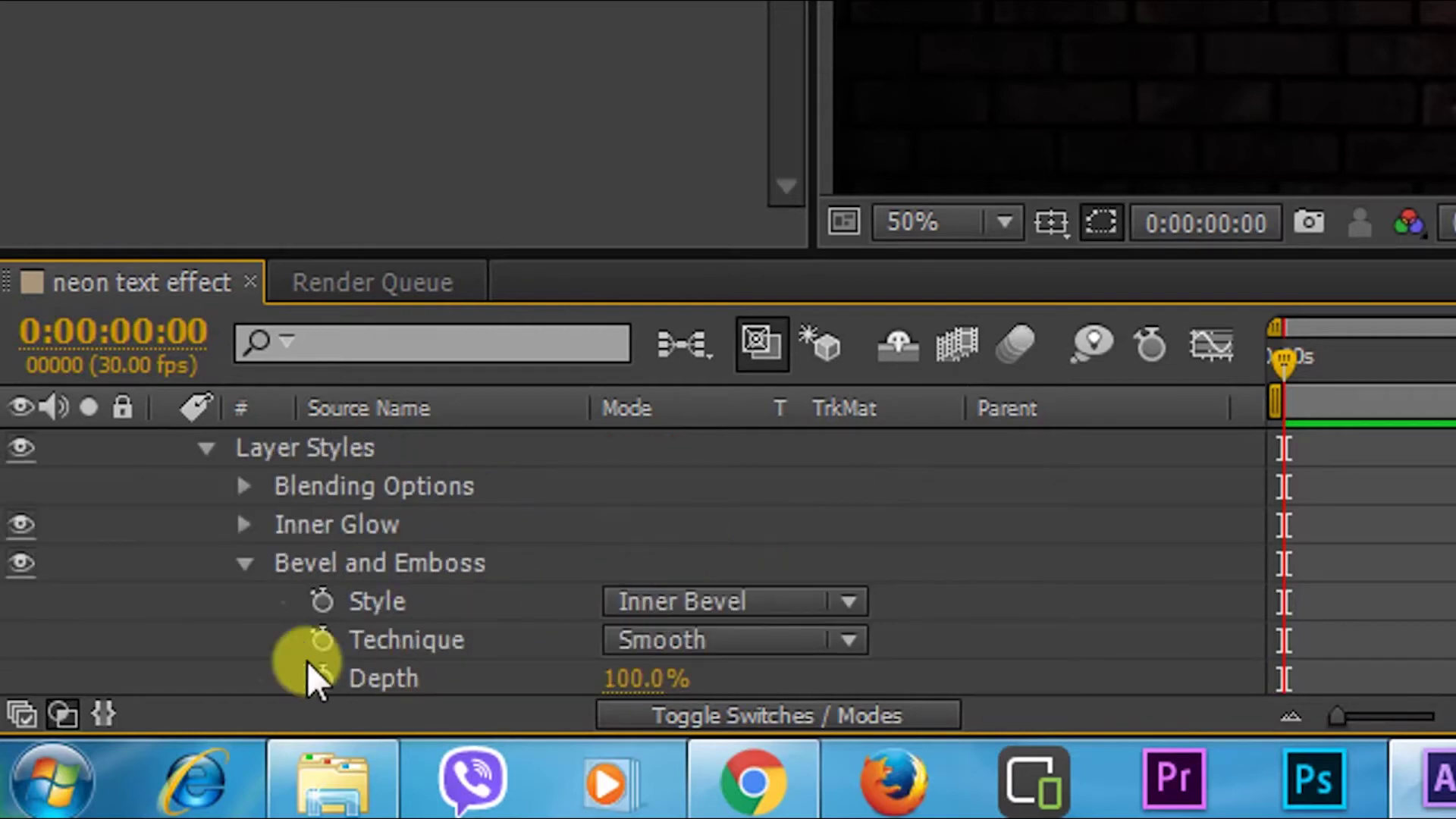
{"action": "left_click", "coordinate": [244, 526]}
{"action": "left_click_drag", "start_coordinate": [607, 525], "coordinate": [559, 536]}
{"action": "scroll", "coordinate": [614, 591], "scroll_direction": "up", "scroll_amount": 3}
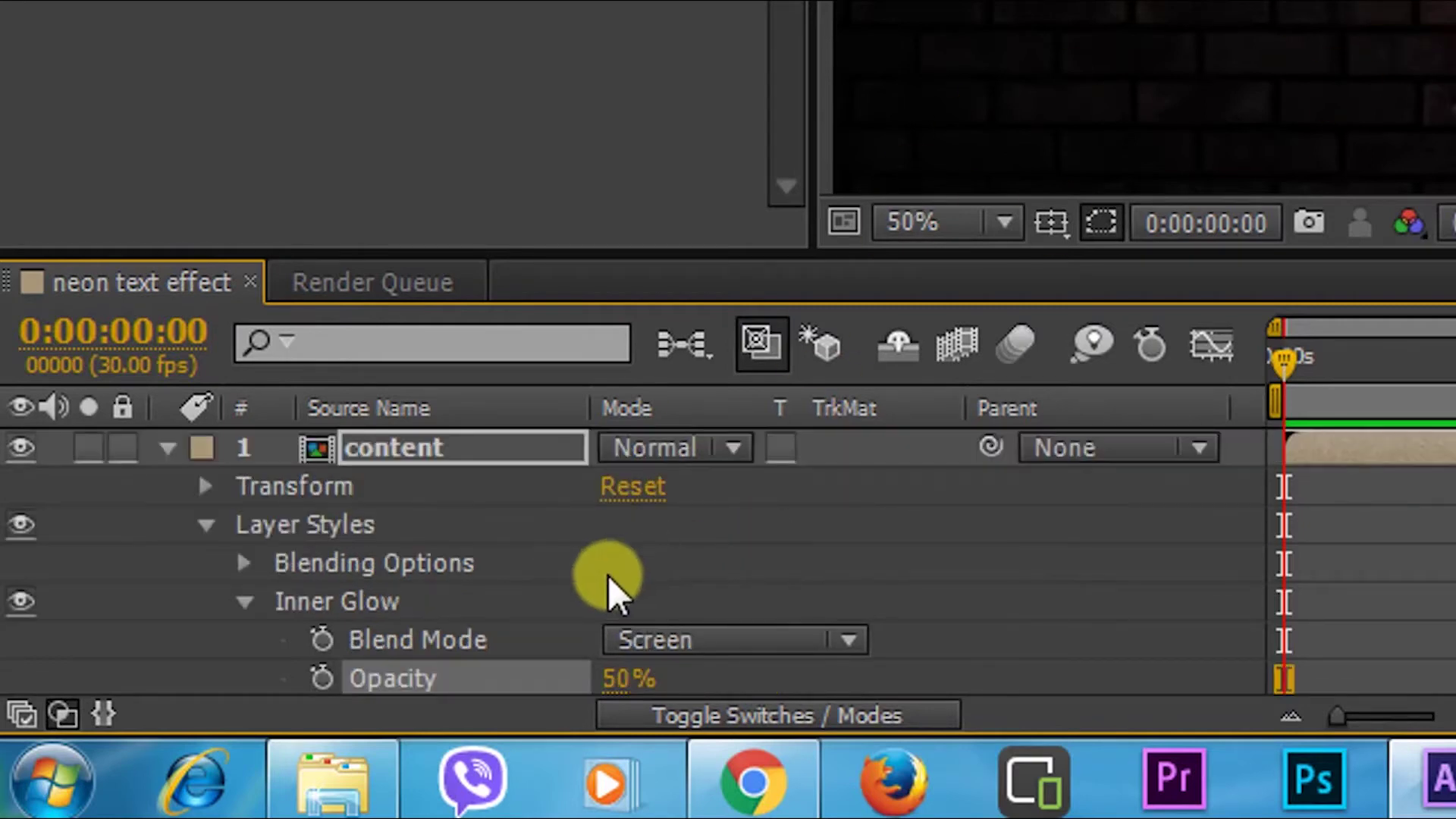
{"action": "left_click", "coordinate": [167, 448]}
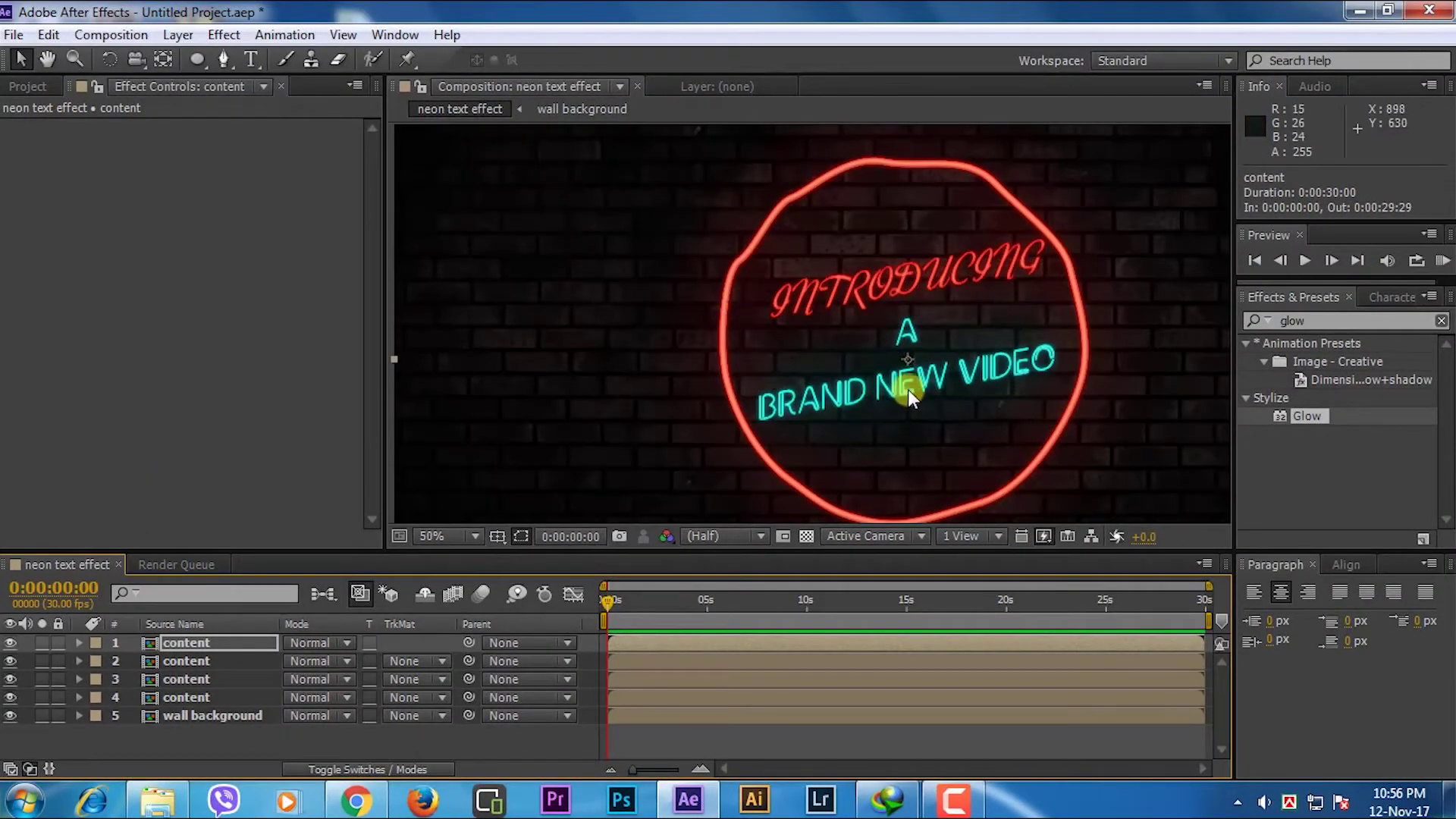
{"action": "left_click", "coordinate": [330, 324]}
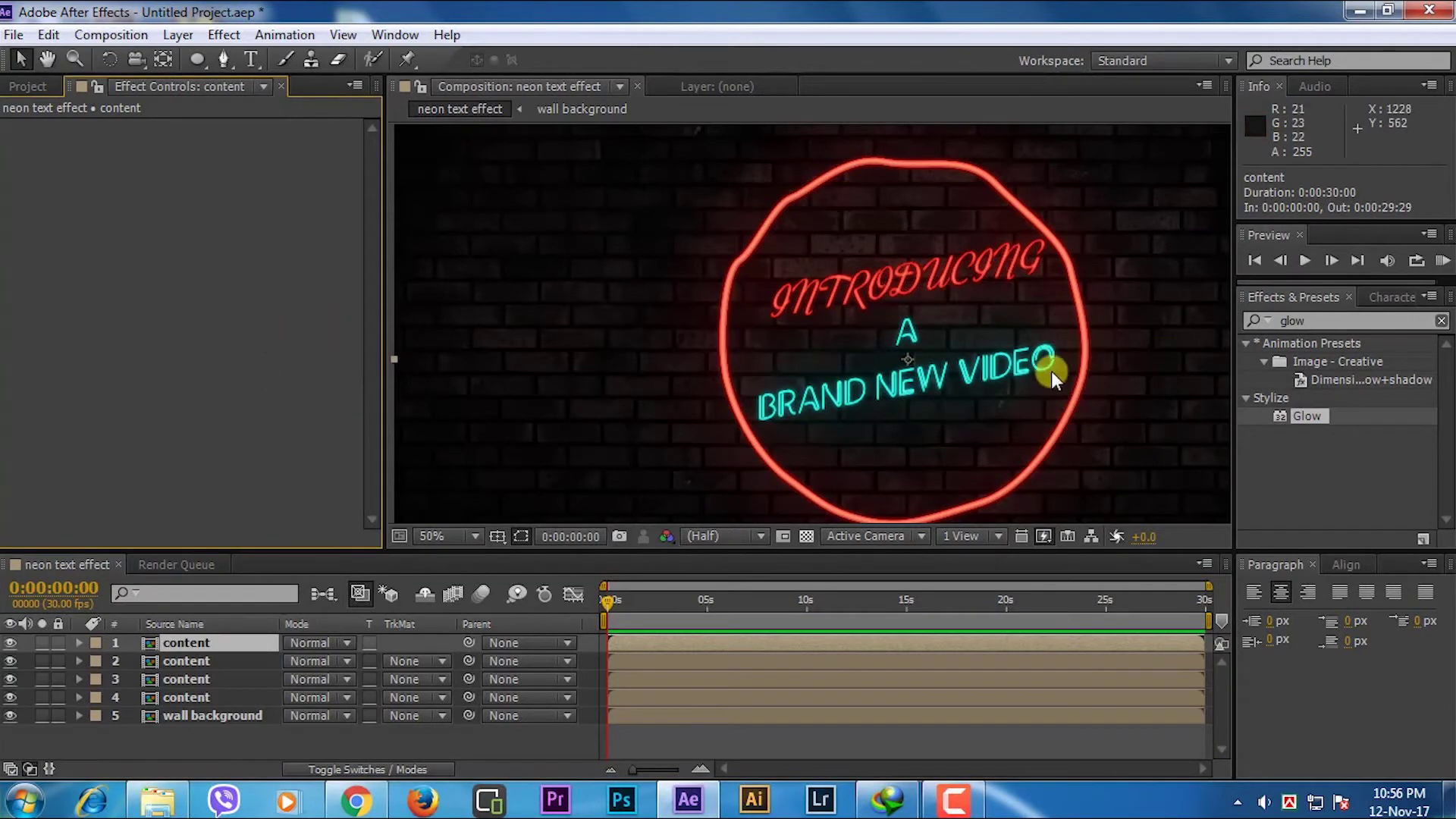
{"action": "scroll", "coordinate": [831, 356], "scroll_direction": "down", "scroll_amount": 1}
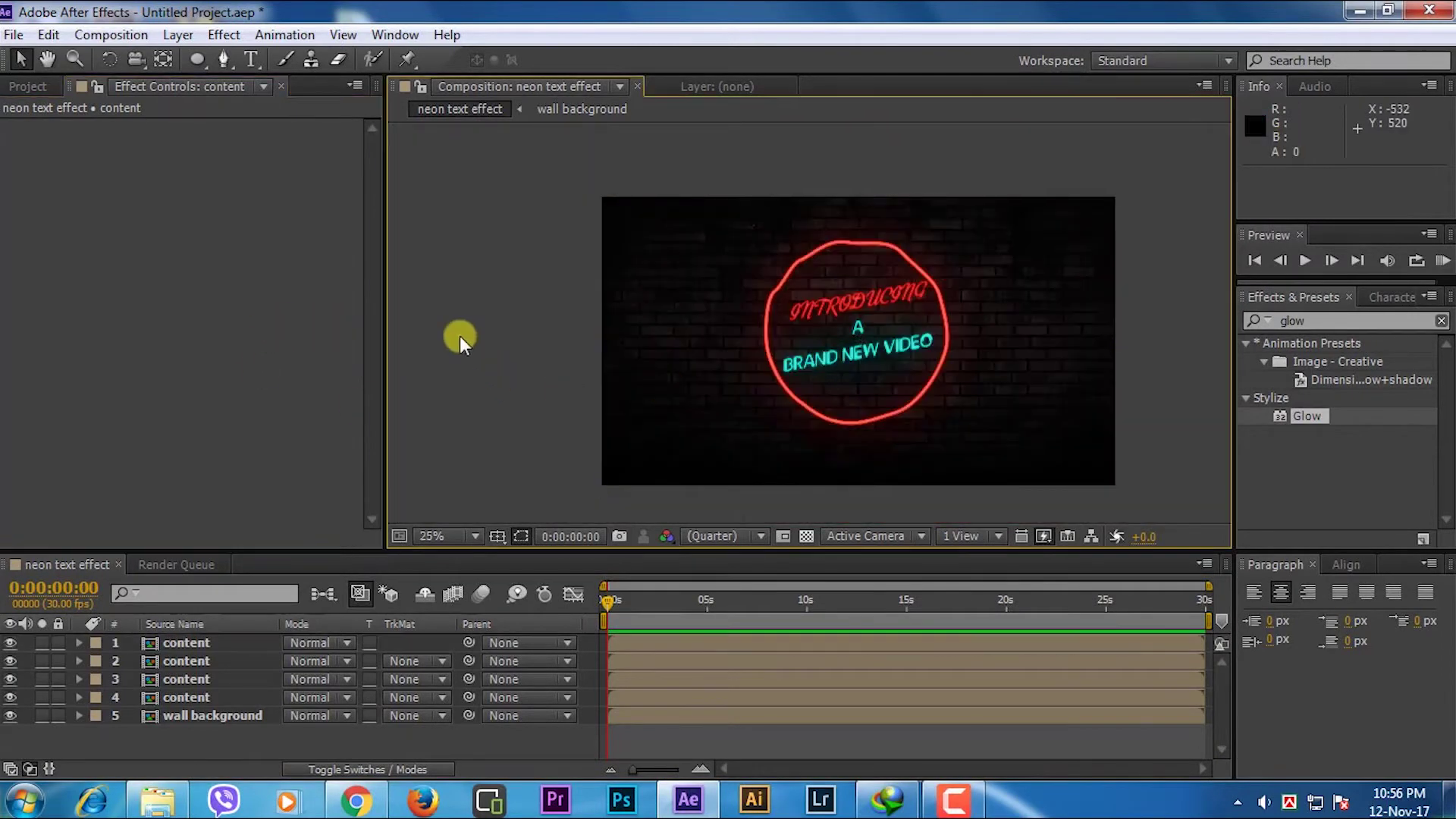
Create a black solid named 'color light' and place it just above wall background
{"action": "scroll", "coordinate": [755, 332], "scroll_direction": "up", "scroll_amount": 1}
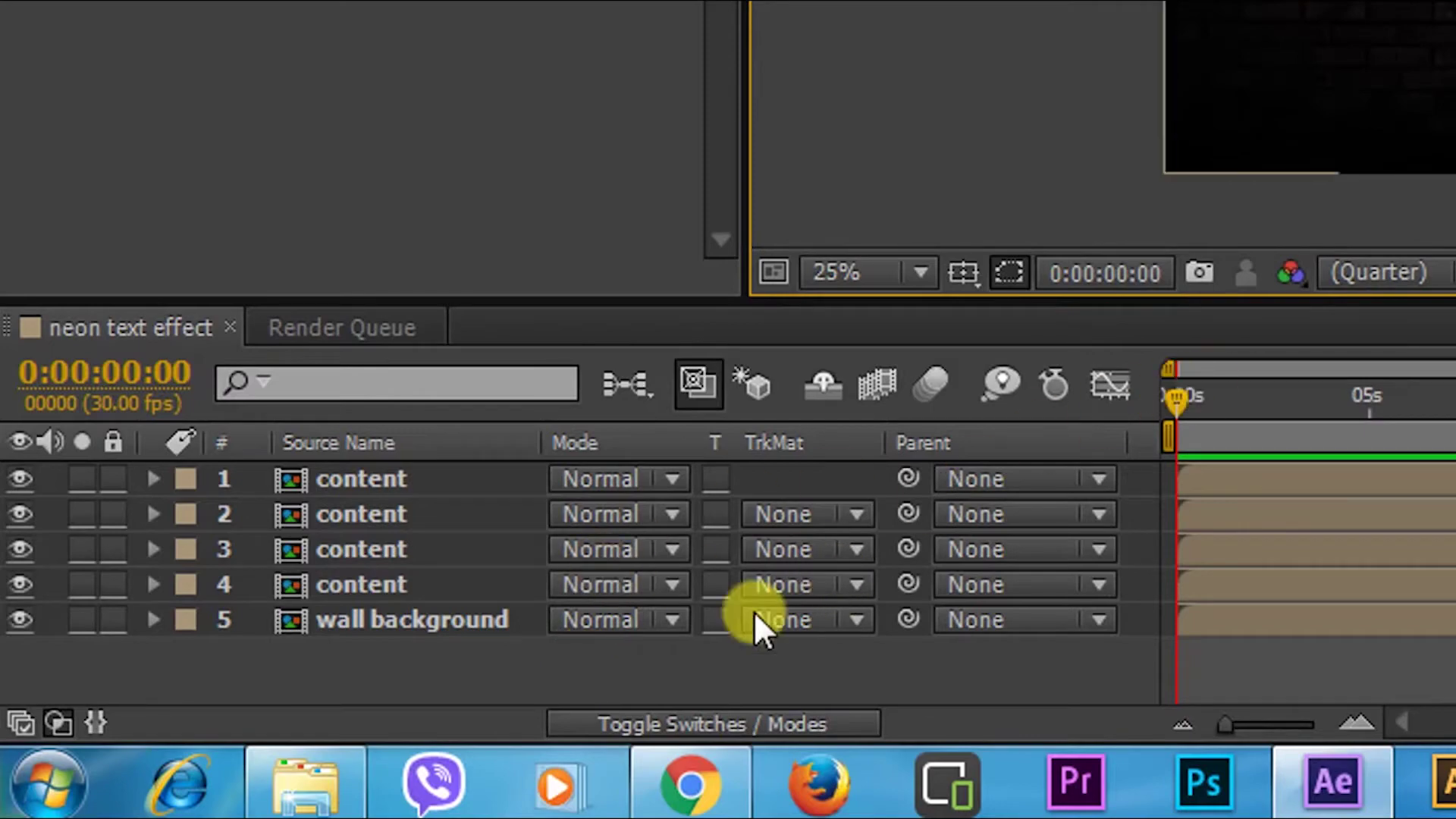
{"action": "right_click", "coordinate": [371, 664]}
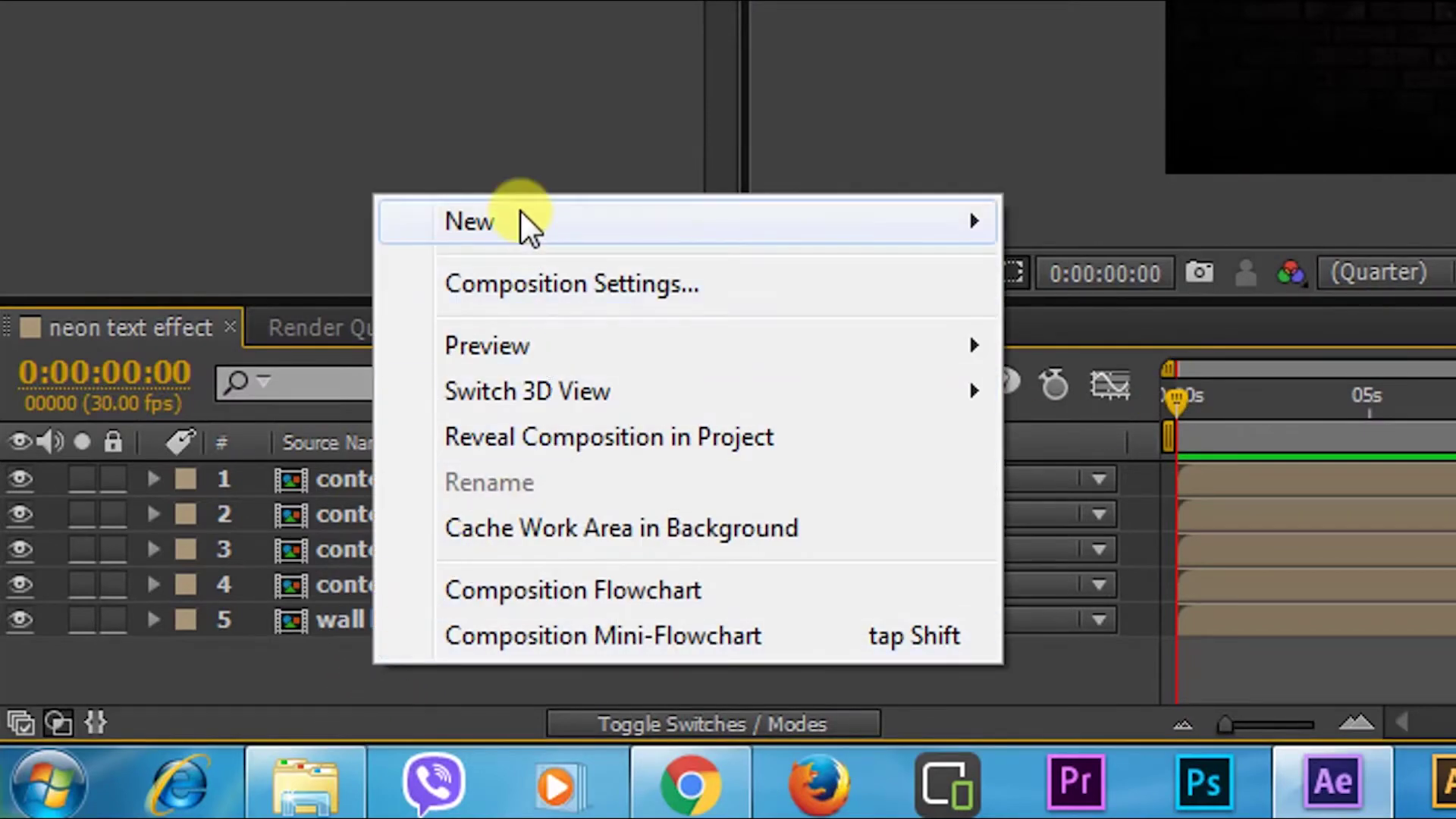
{"action": "mouse_move", "coordinate": [521, 212]}
{"action": "left_click", "coordinate": [1137, 331]}
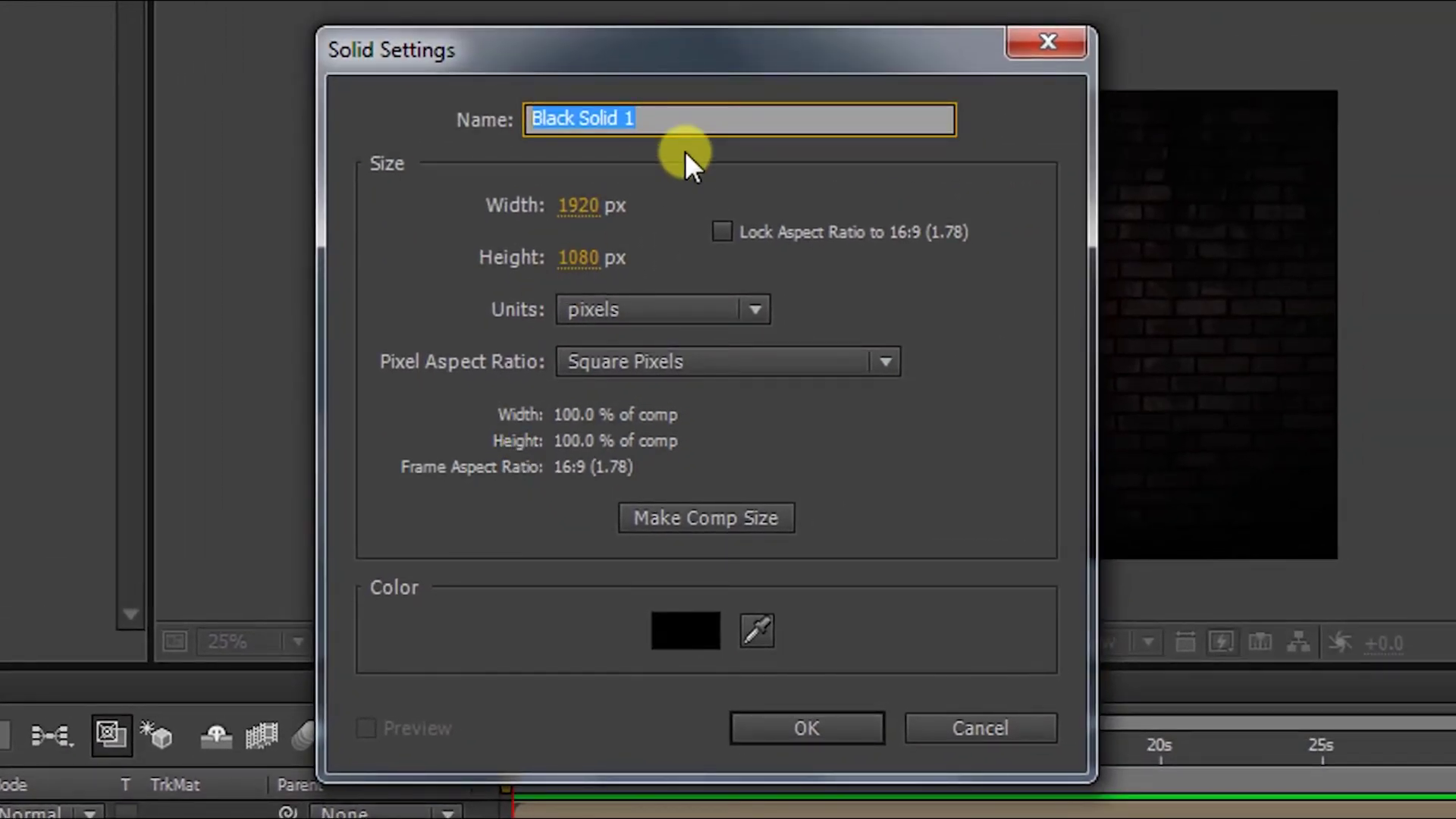
{"action": "type", "text": "colog"}
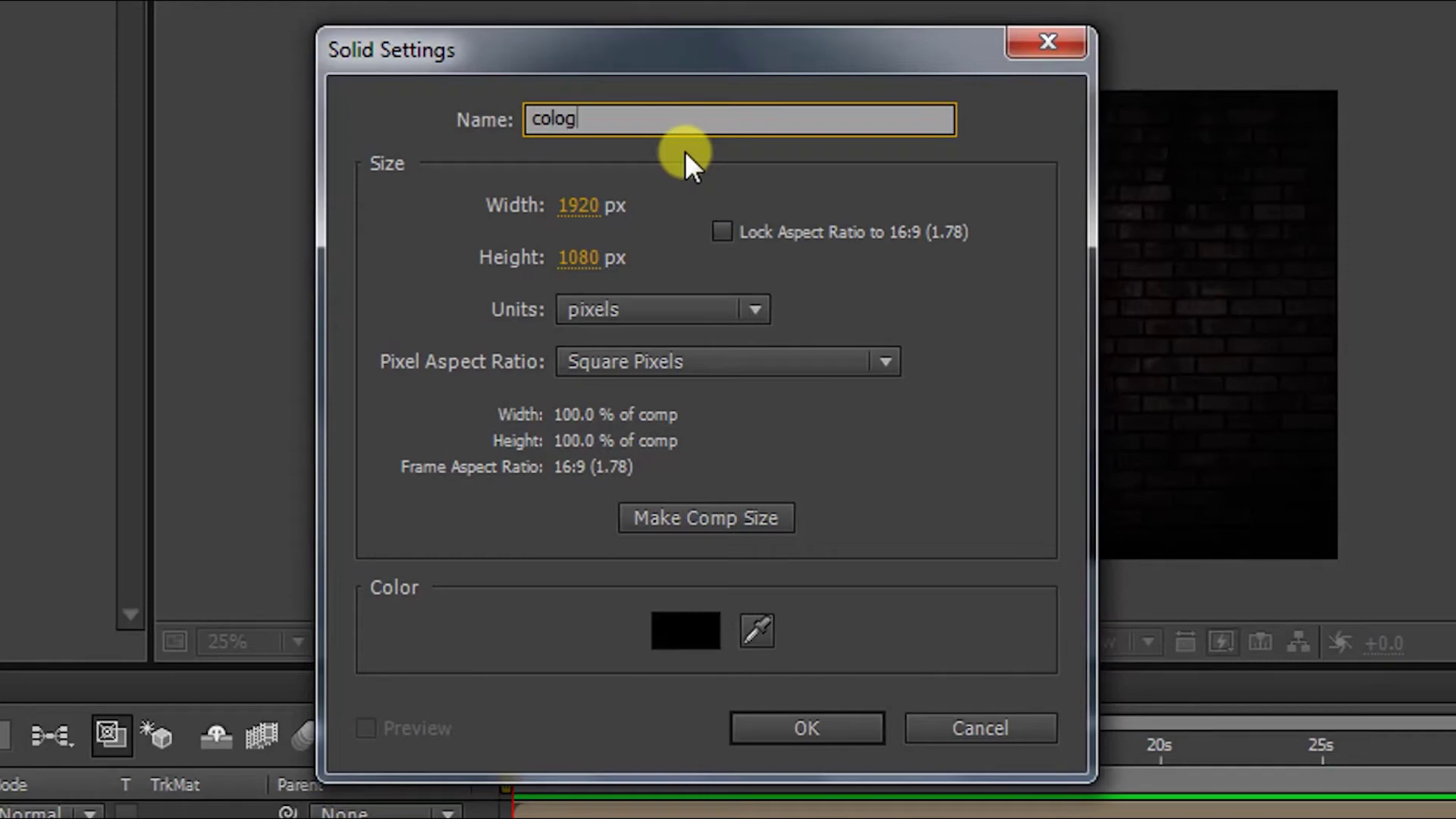
{"action": "key", "text": "BackSpace"}
{"action": "type", "text": "r light"}
{"action": "left_click", "coordinate": [735, 726]}
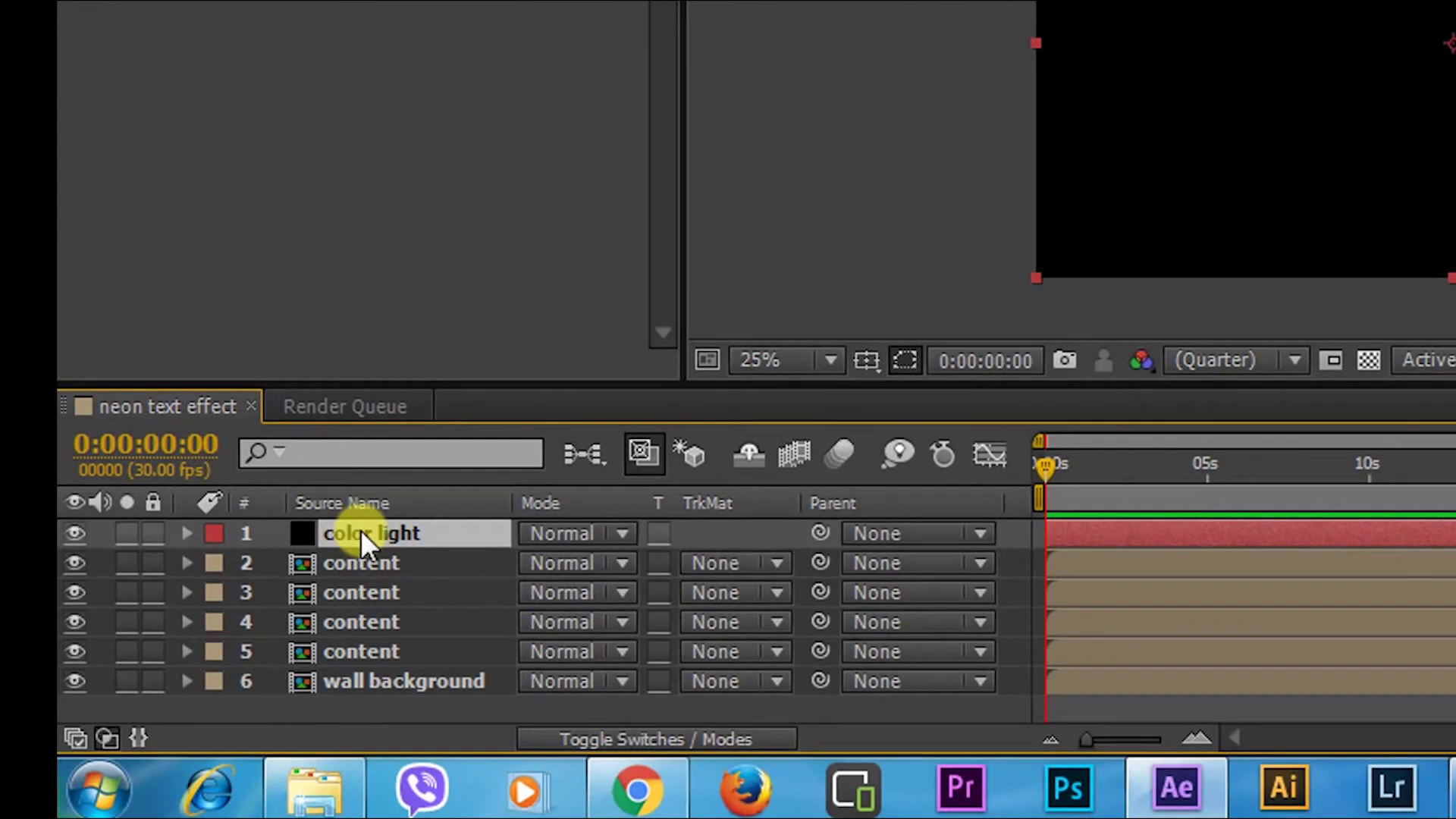
{"action": "left_click_drag", "start_coordinate": [361, 529], "coordinate": [371, 653]}
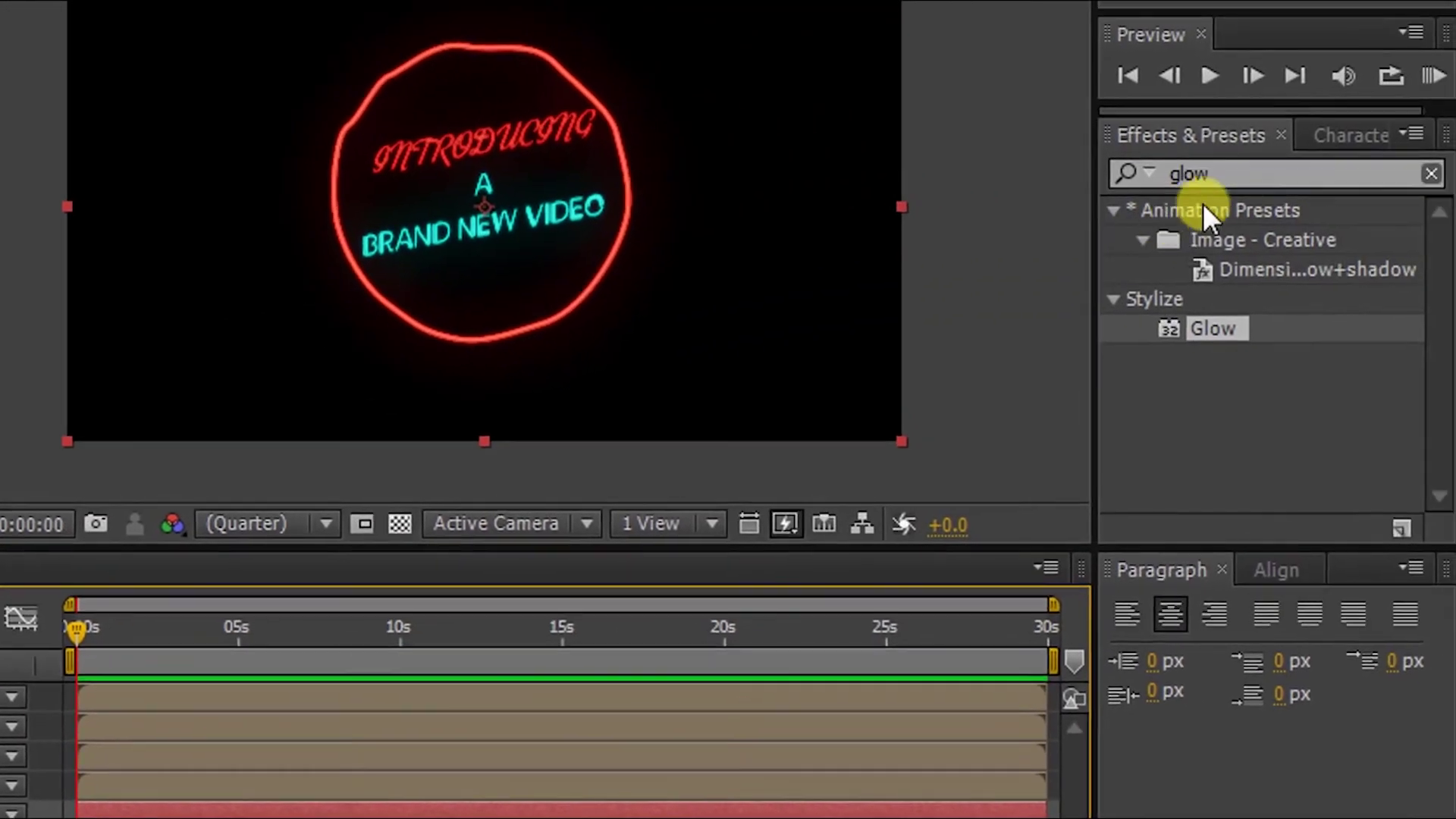
Apply the 4-Color Gradient effect to the color light solid
{"action": "left_click", "coordinate": [1240, 182]}
{"action": "type", "text": "4"}
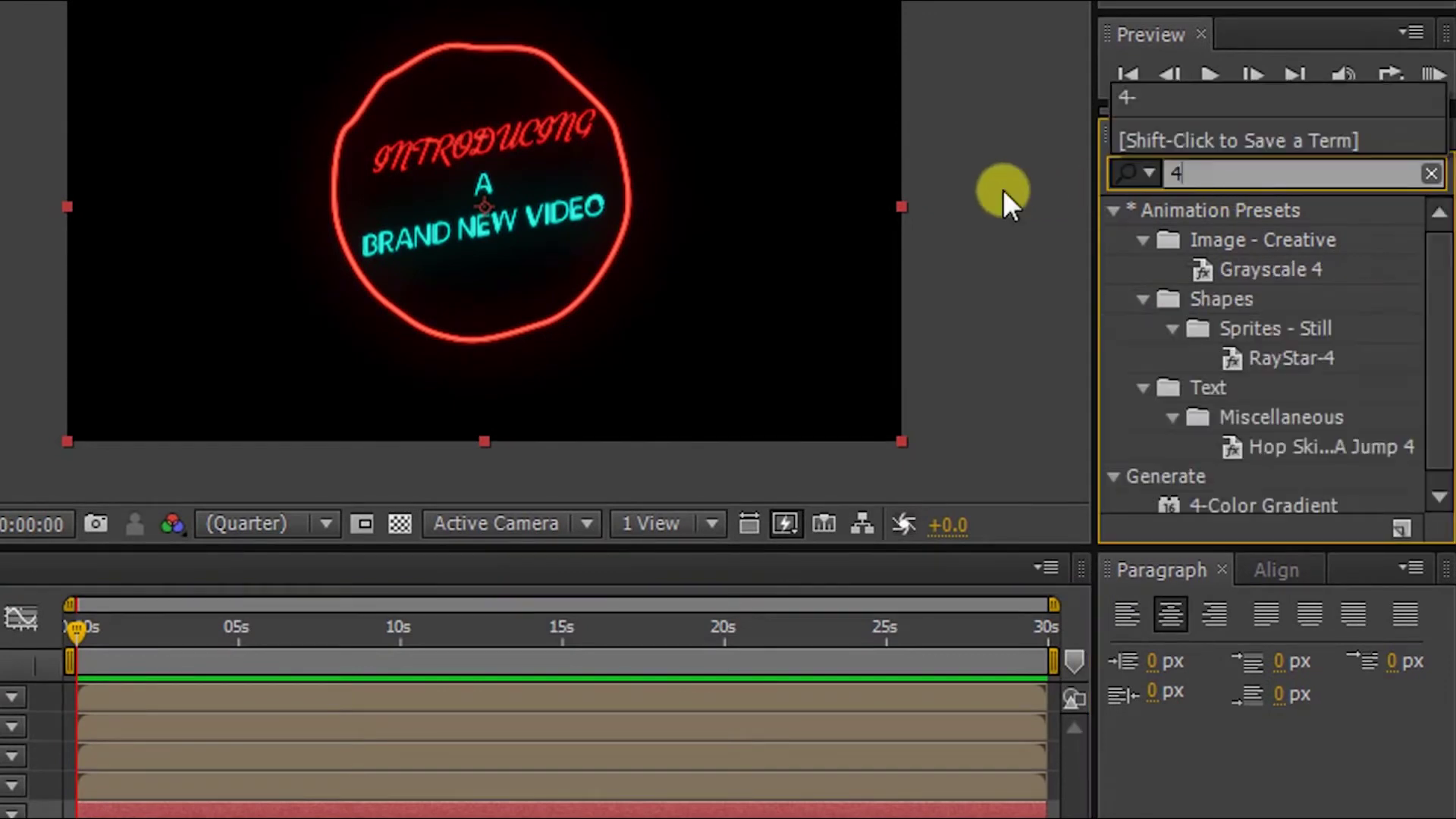
{"action": "type", "text": "-"}
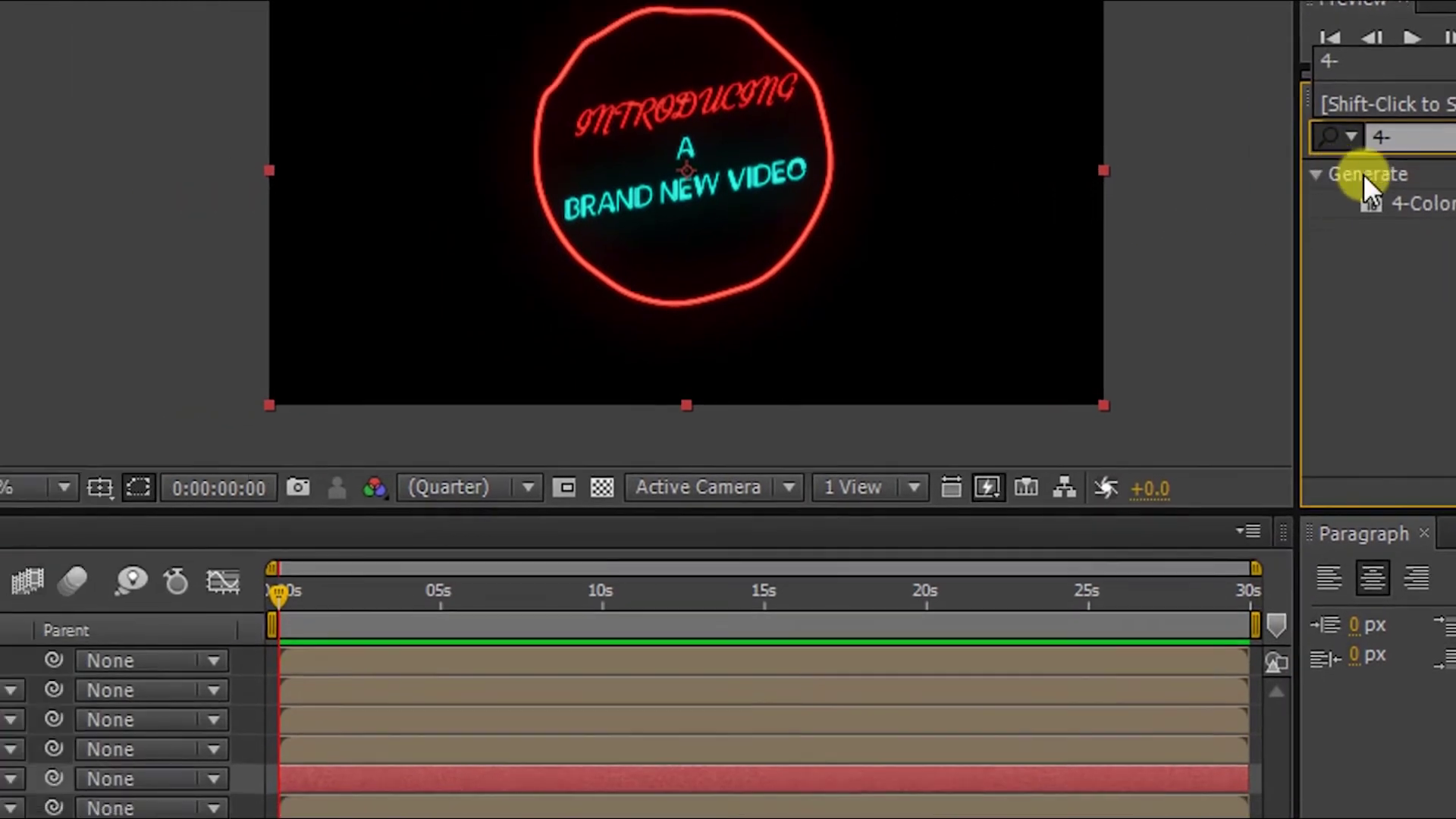
{"action": "mouse_move", "coordinate": [1213, 239]}
{"action": "left_mouse_down"}
{"action": "mouse_move", "coordinate": [484, 653]}
{"action": "mouse_move", "coordinate": [334, 646]}
{"action": "left_mouse_up"}
{"action": "scroll", "coordinate": [728, 363], "scroll_direction": "up", "scroll_amount": 1}
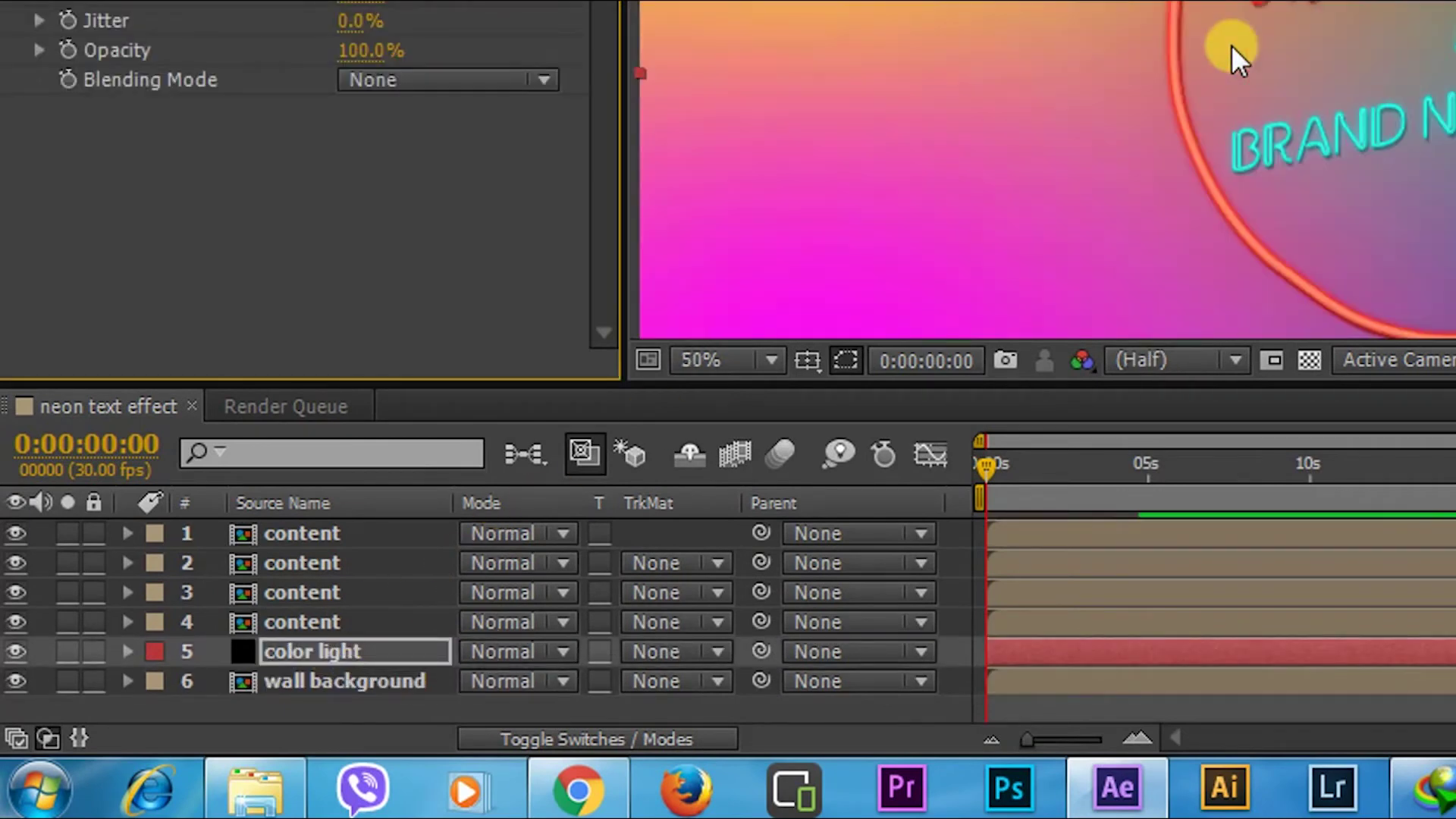
{"action": "scroll", "coordinate": [1334, 1], "scroll_direction": "down", "scroll_amount": 1}
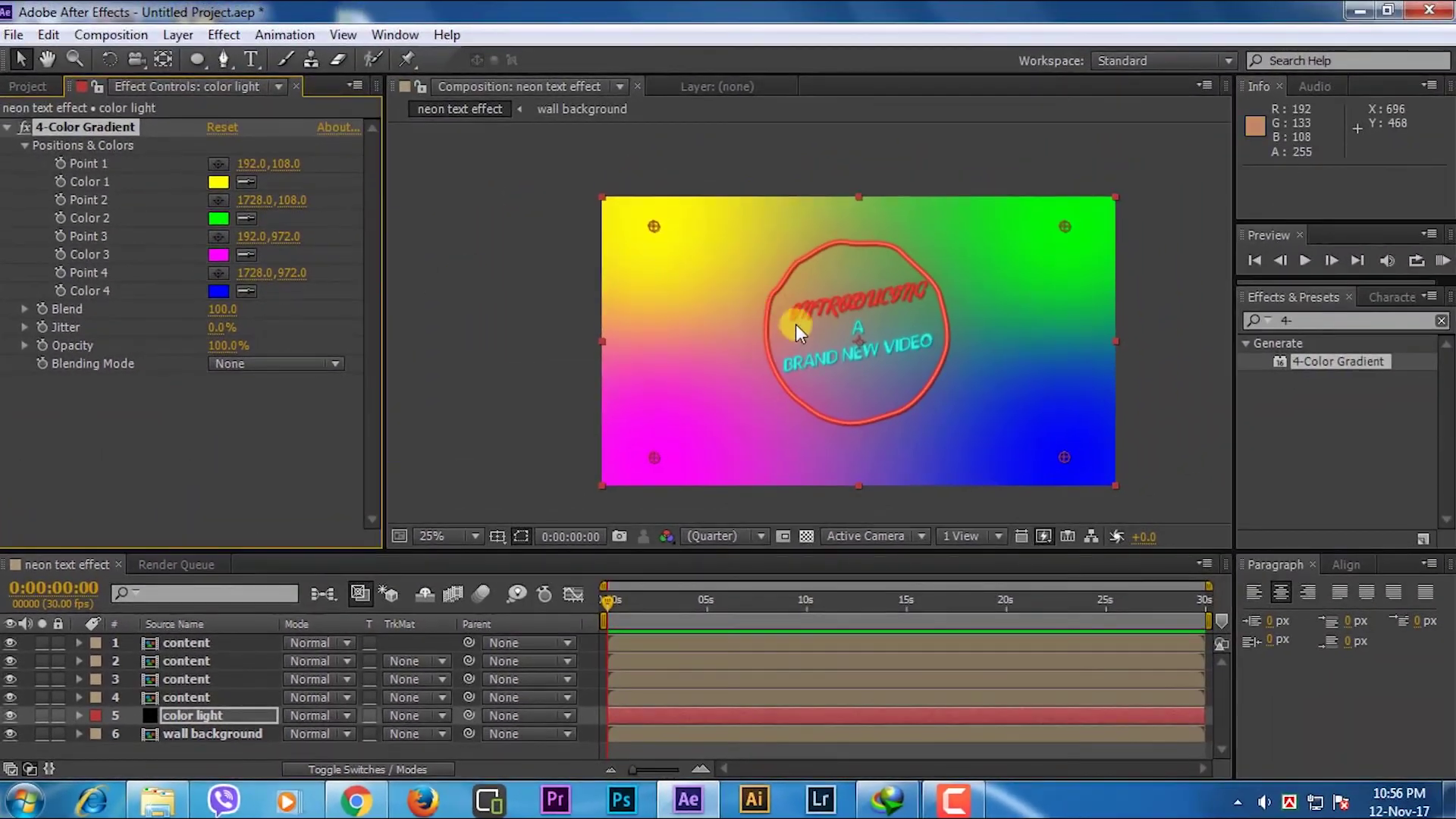
{"action": "scroll", "coordinate": [853, 314], "scroll_direction": "up", "scroll_amount": 1}
{"action": "scroll", "coordinate": [939, 343], "scroll_direction": "up", "scroll_amount": 1}
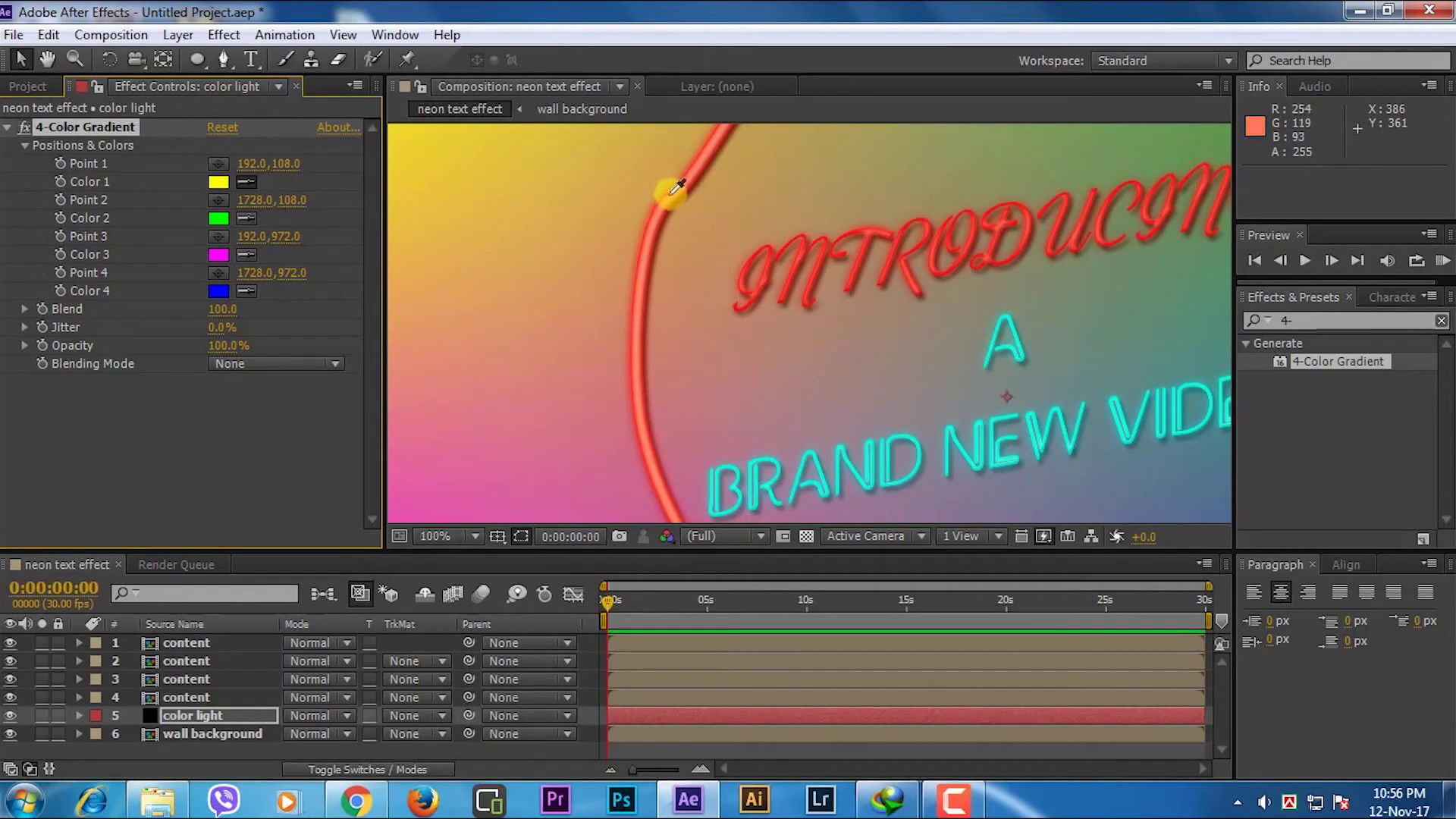
Eyedrop the neon red into gradient Colors 1–3 and the text's cyan into Color 4
{"action": "left_click", "coordinate": [819, 237]}
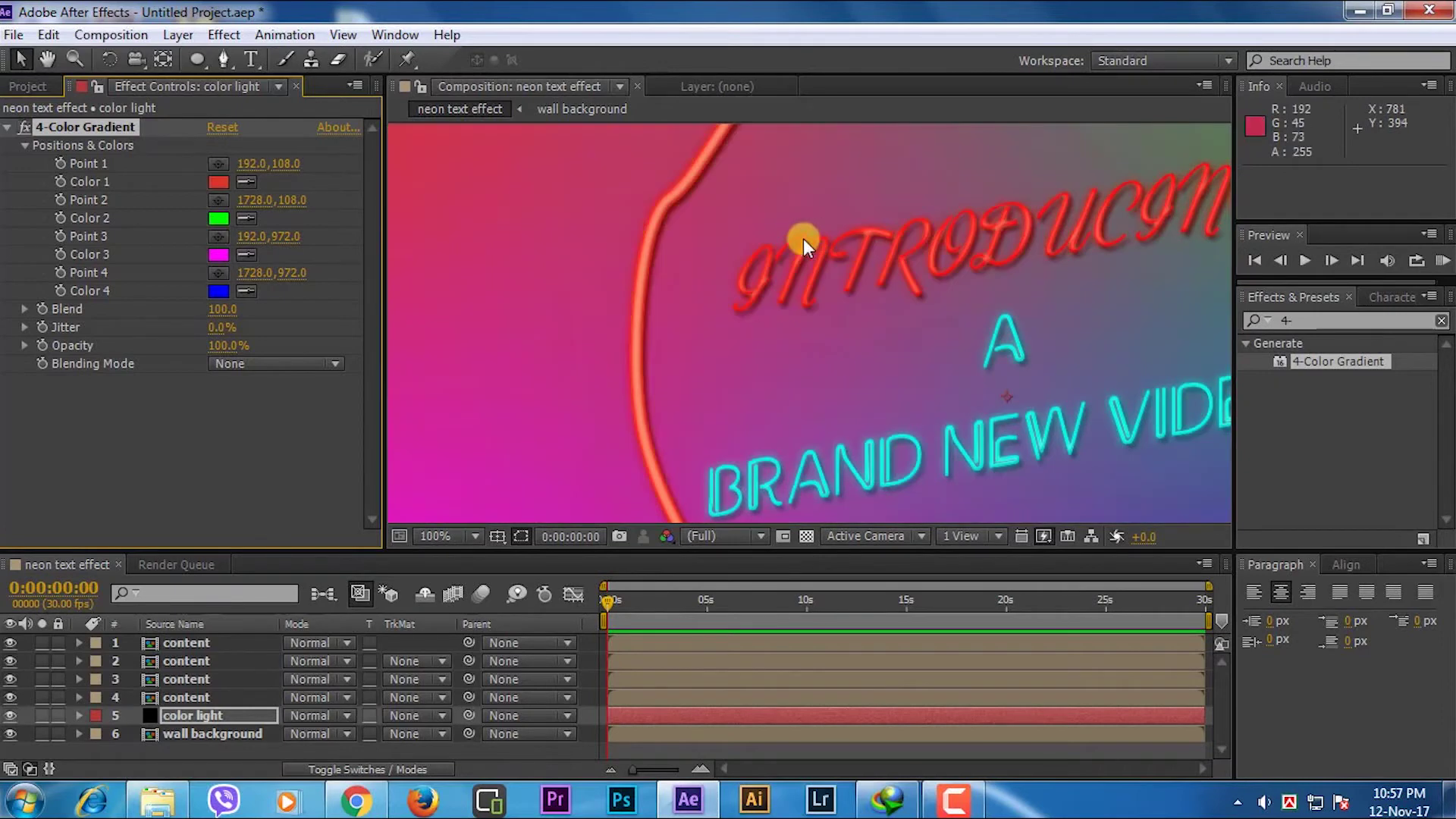
{"action": "left_click", "coordinate": [244, 218]}
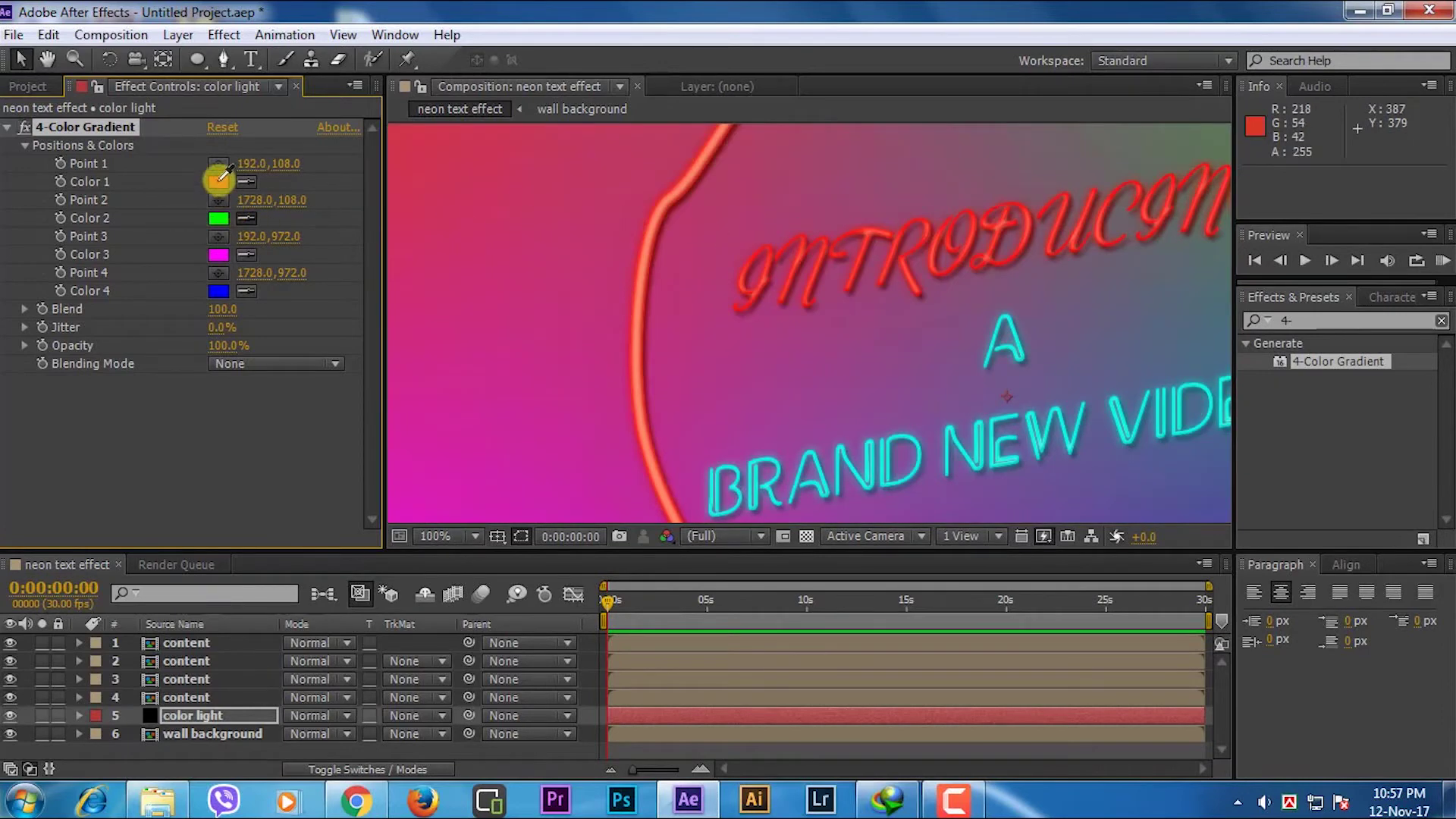
{"action": "left_click", "coordinate": [219, 181]}
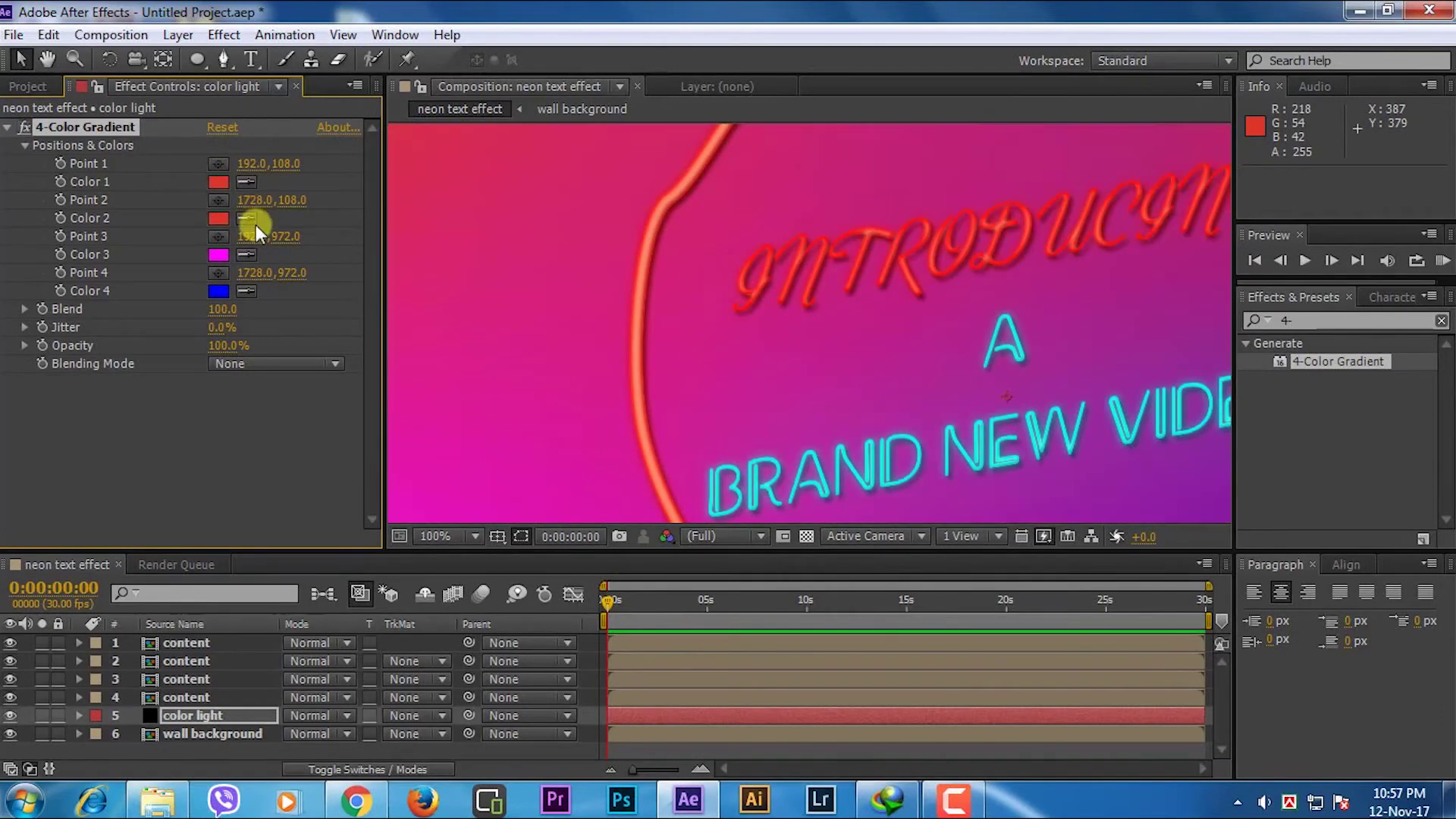
{"action": "left_click", "coordinate": [248, 255]}
{"action": "left_click", "coordinate": [219, 218]}
{"action": "left_click", "coordinate": [241, 292]}
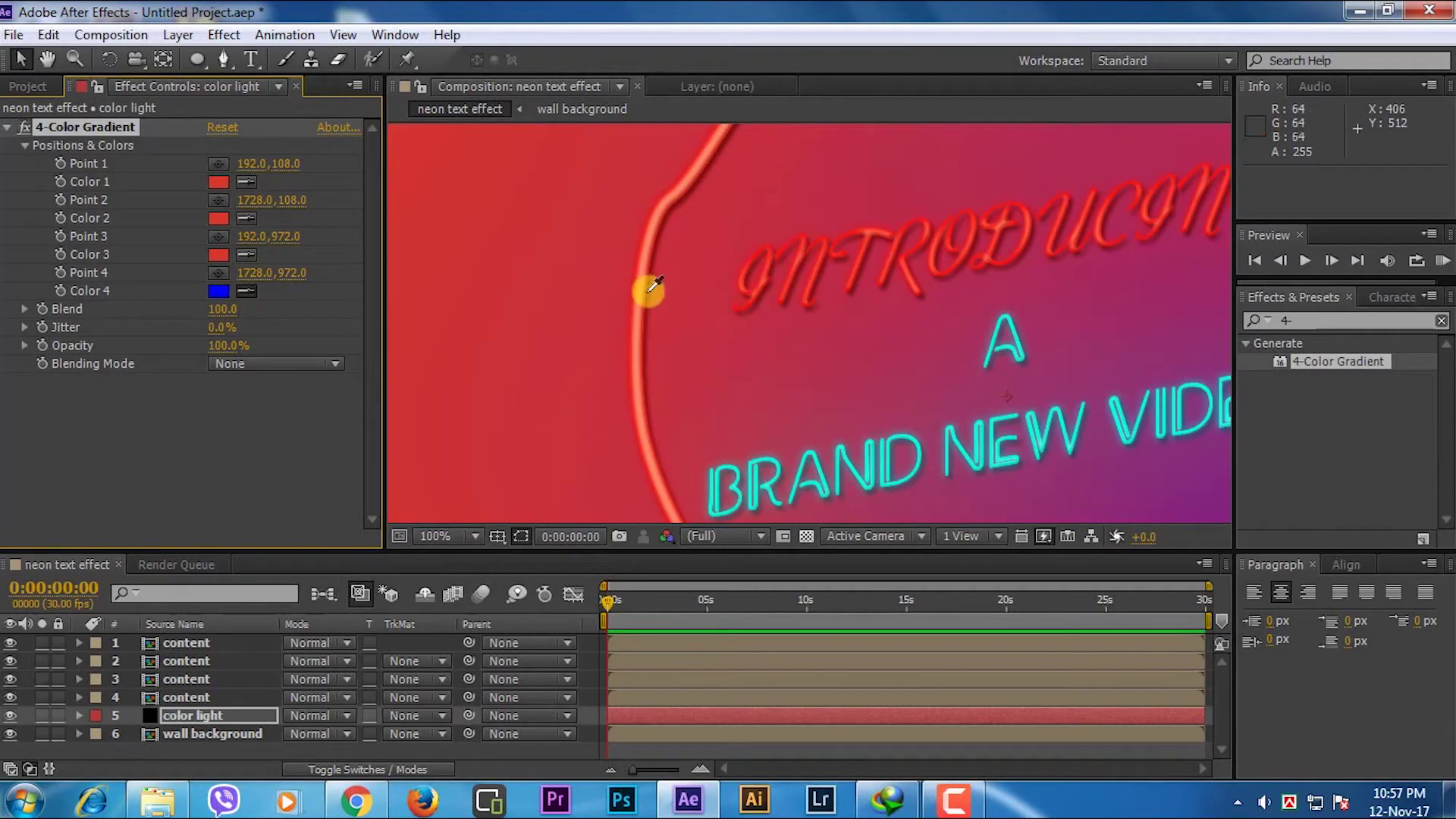
{"action": "left_click", "coordinate": [1013, 322]}
{"action": "scroll", "coordinate": [740, 326], "scroll_direction": "down", "scroll_amount": 4}
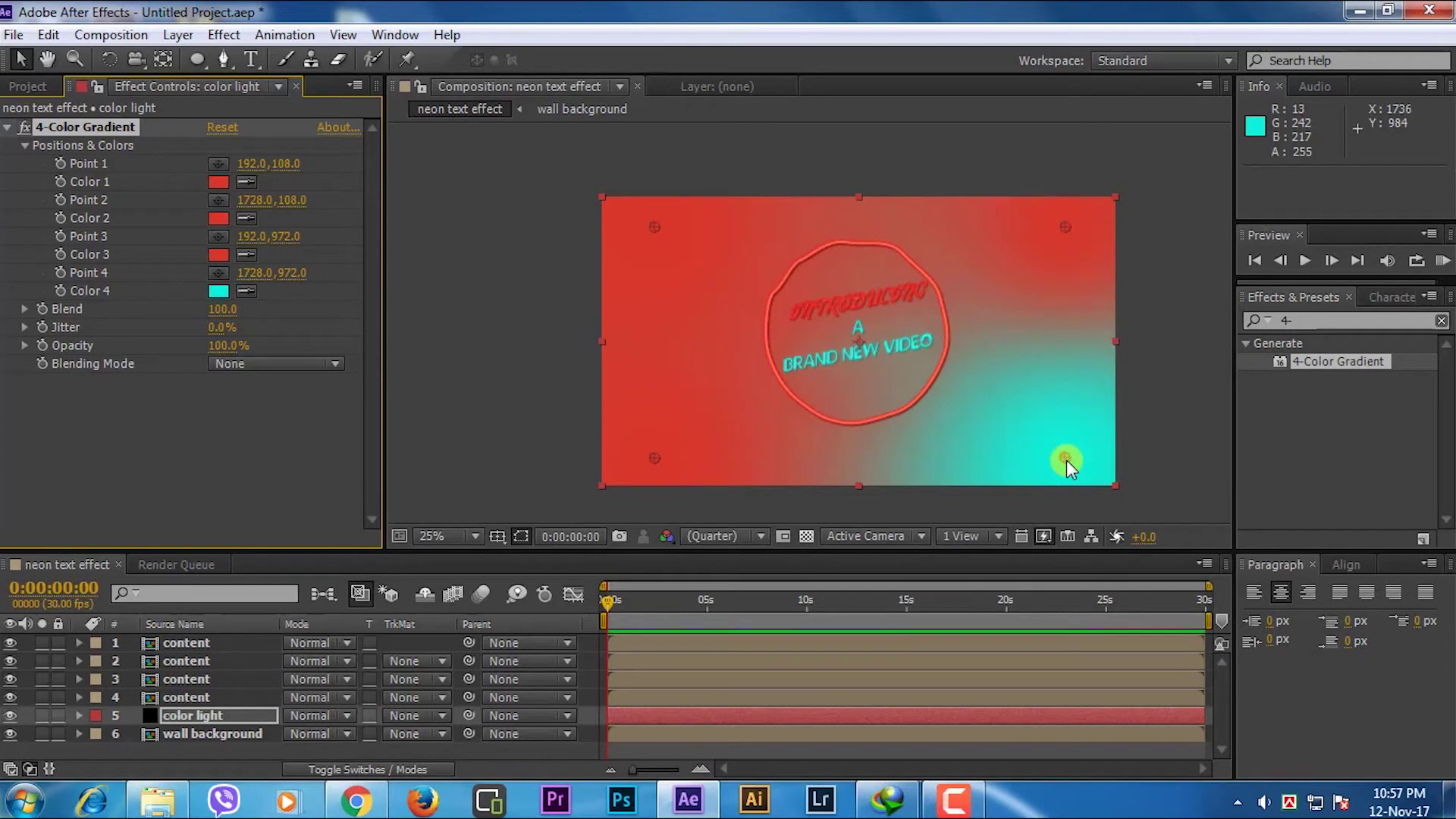
Move the cyan gradient point to the comp centre and the red points inward
{"action": "left_click_drag", "start_coordinate": [1066, 460], "coordinate": [863, 347]}
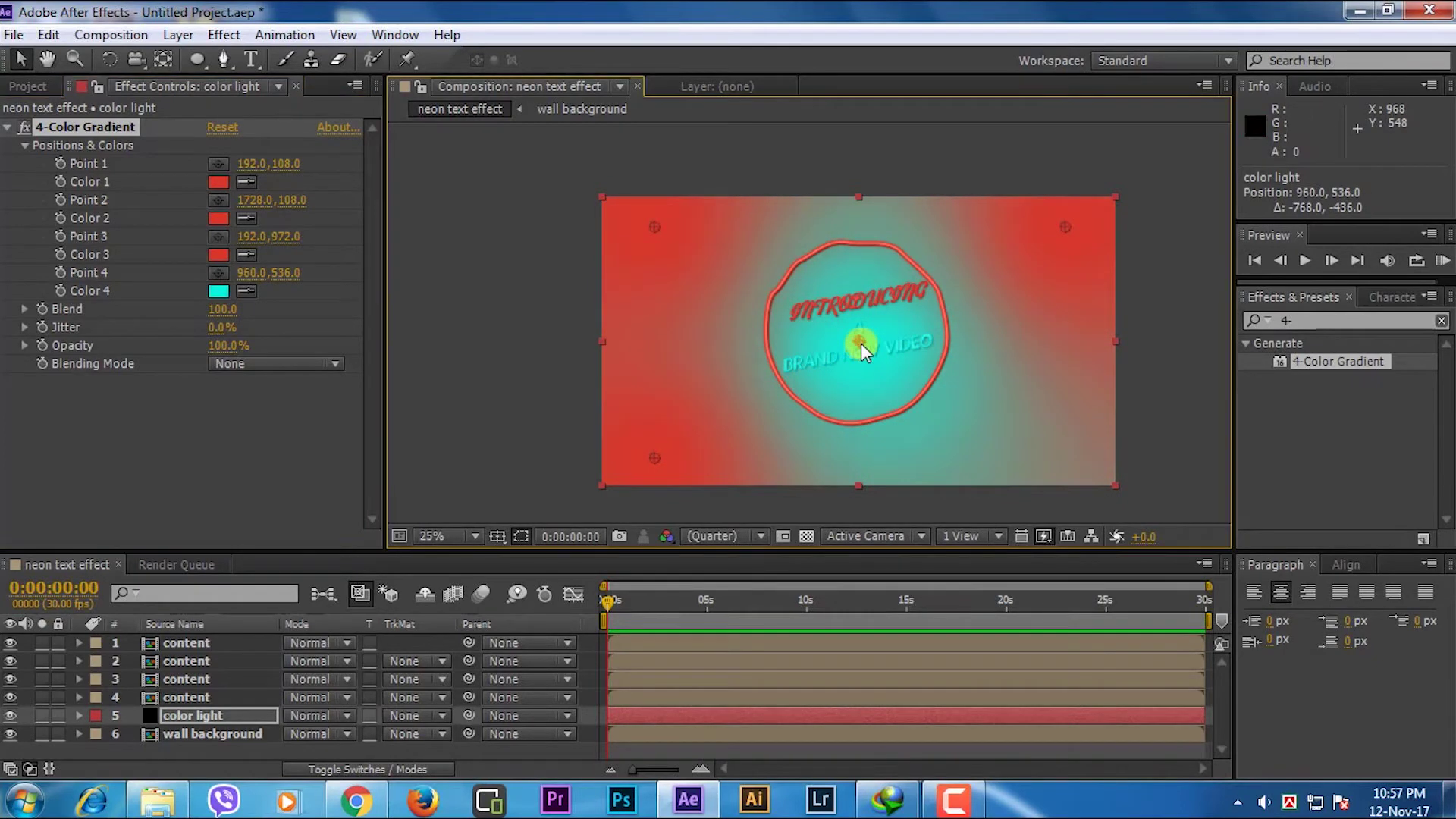
{"action": "left_click_drag", "start_coordinate": [1062, 225], "coordinate": [952, 275]}
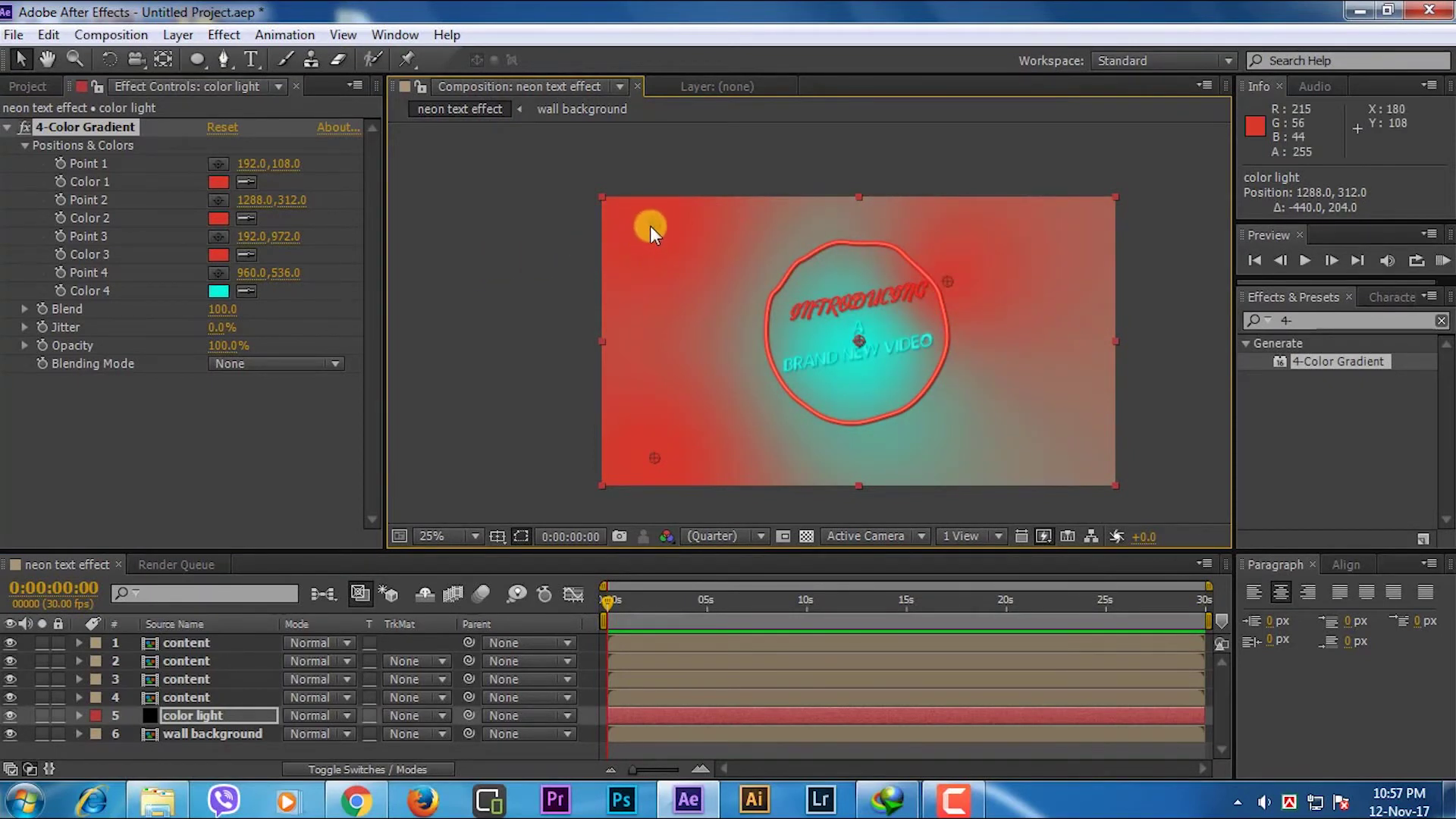
{"action": "left_click_drag", "start_coordinate": [654, 227], "coordinate": [702, 255]}
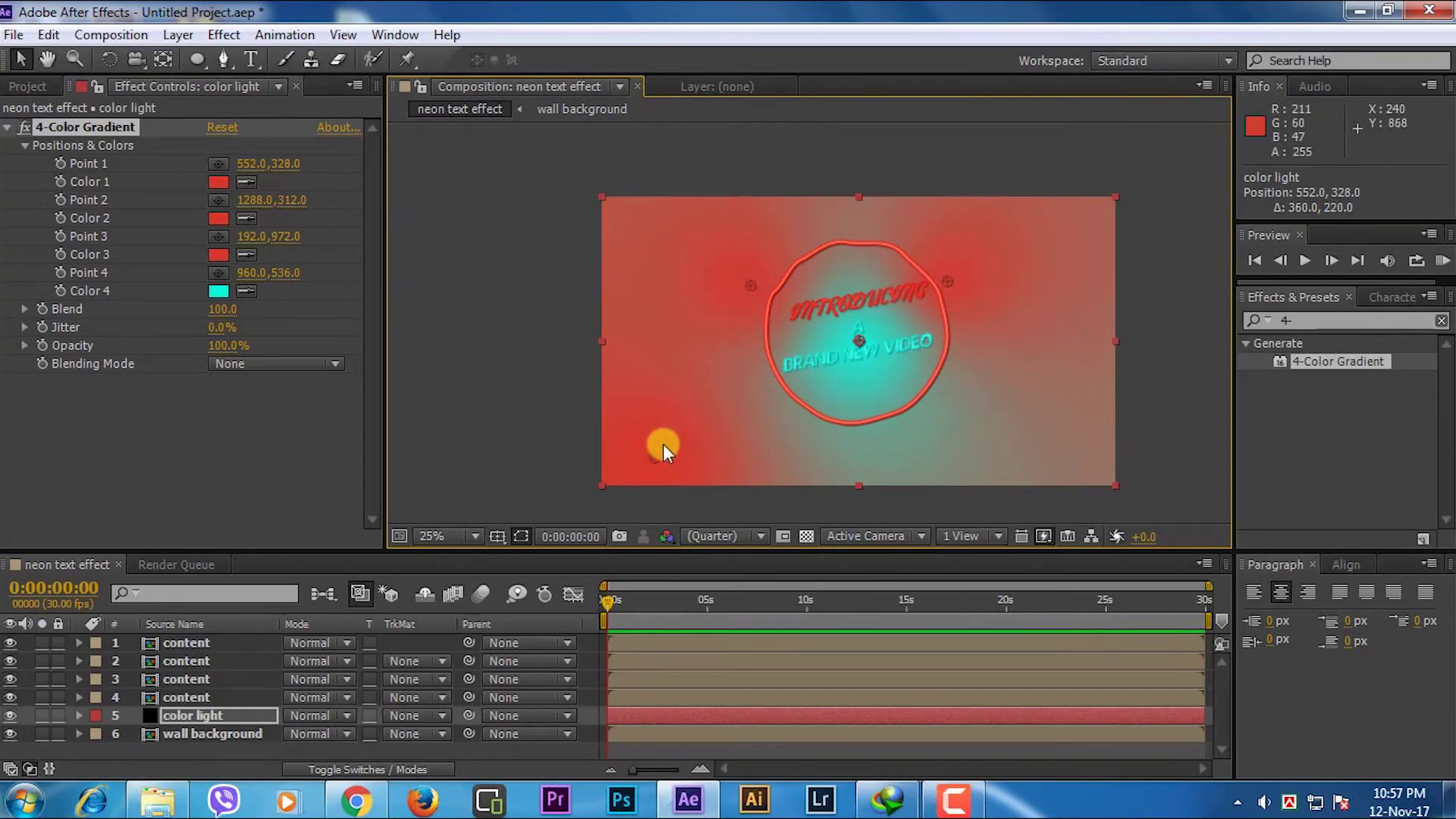
{"action": "mouse_move", "coordinate": [667, 457]}
{"action": "left_mouse_down"}
{"action": "mouse_move", "coordinate": [817, 442]}
{"action": "mouse_move", "coordinate": [854, 454]}
{"action": "left_mouse_up"}
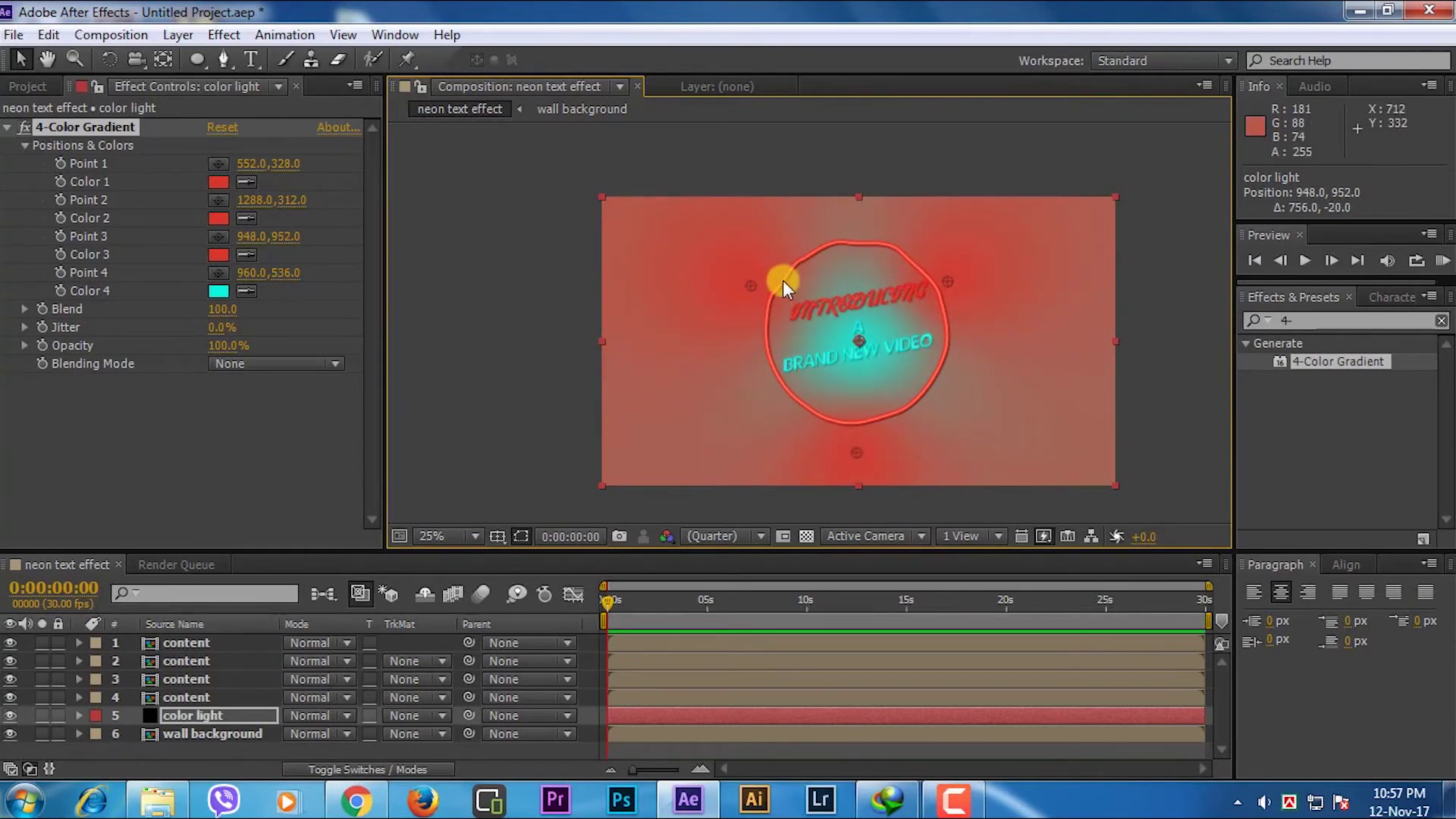
Fine-tune the three red gradient points around the neon circle
{"action": "left_click_drag", "start_coordinate": [770, 283], "coordinate": [776, 283]}
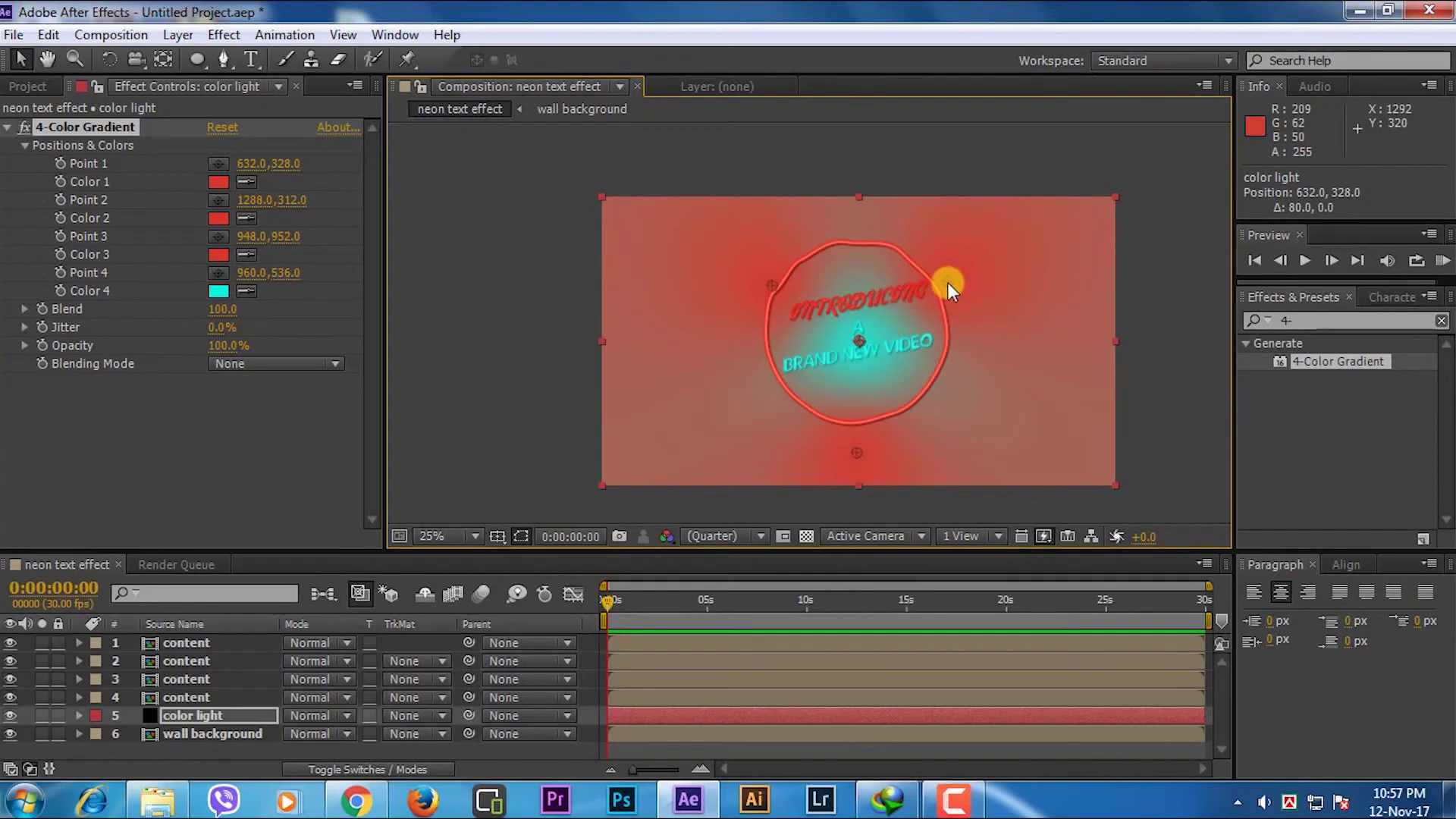
{"action": "left_click_drag", "start_coordinate": [985, 332], "coordinate": [984, 330]}
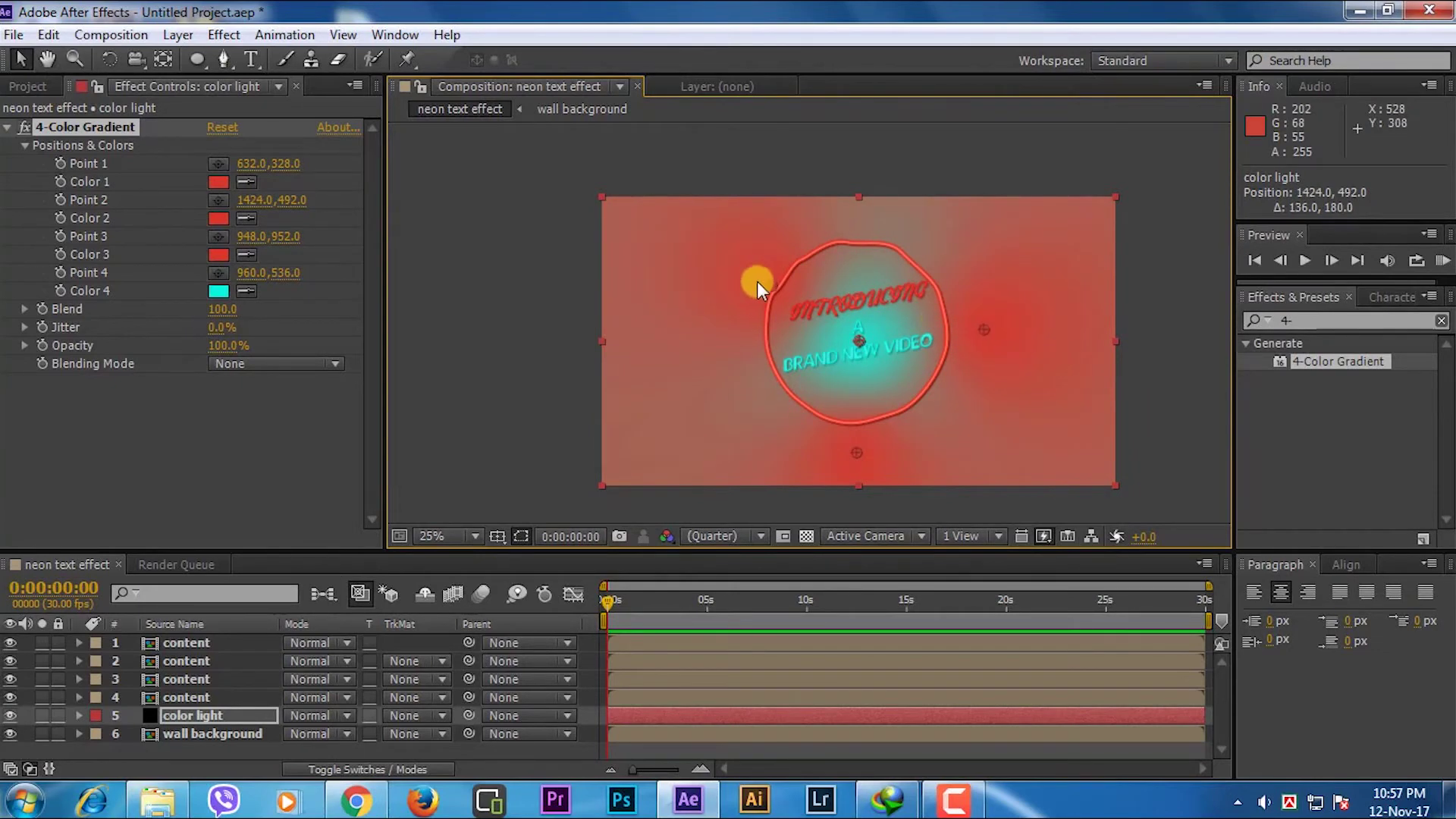
{"action": "left_click_drag", "start_coordinate": [766, 281], "coordinate": [743, 272]}
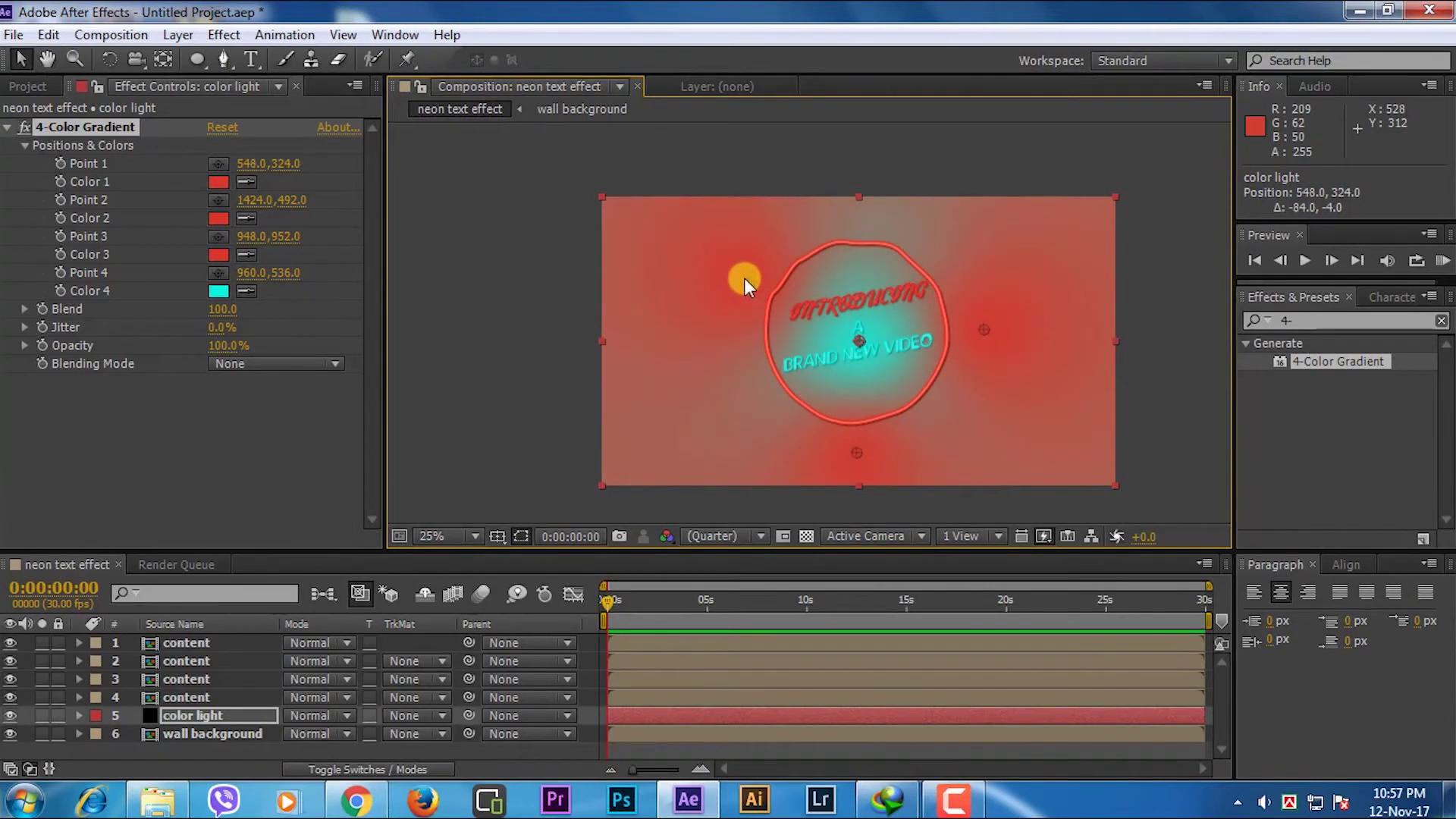
{"action": "left_click_drag", "start_coordinate": [849, 450], "coordinate": [784, 424]}
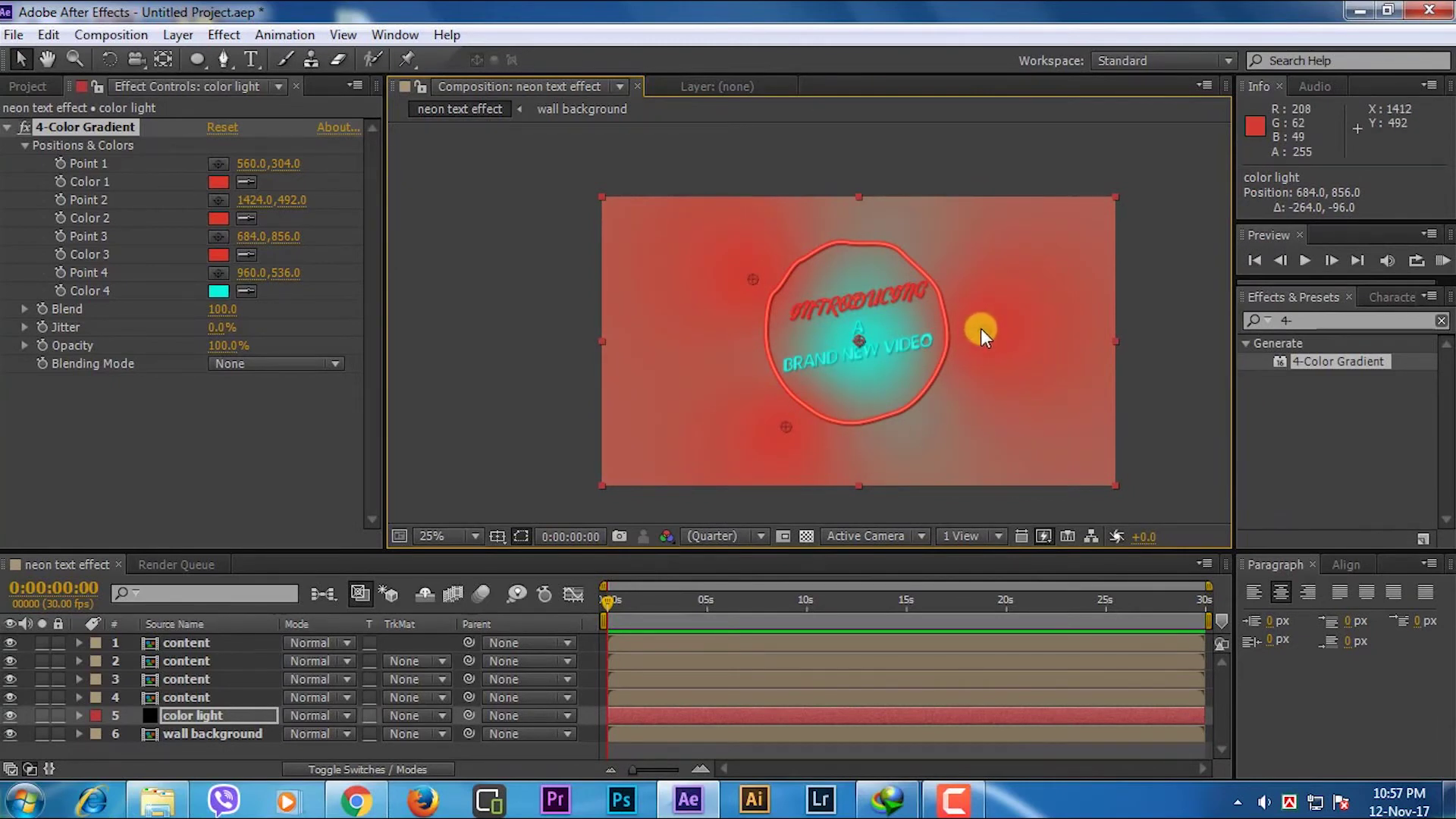
{"action": "left_click_drag", "start_coordinate": [981, 331], "coordinate": [958, 332]}
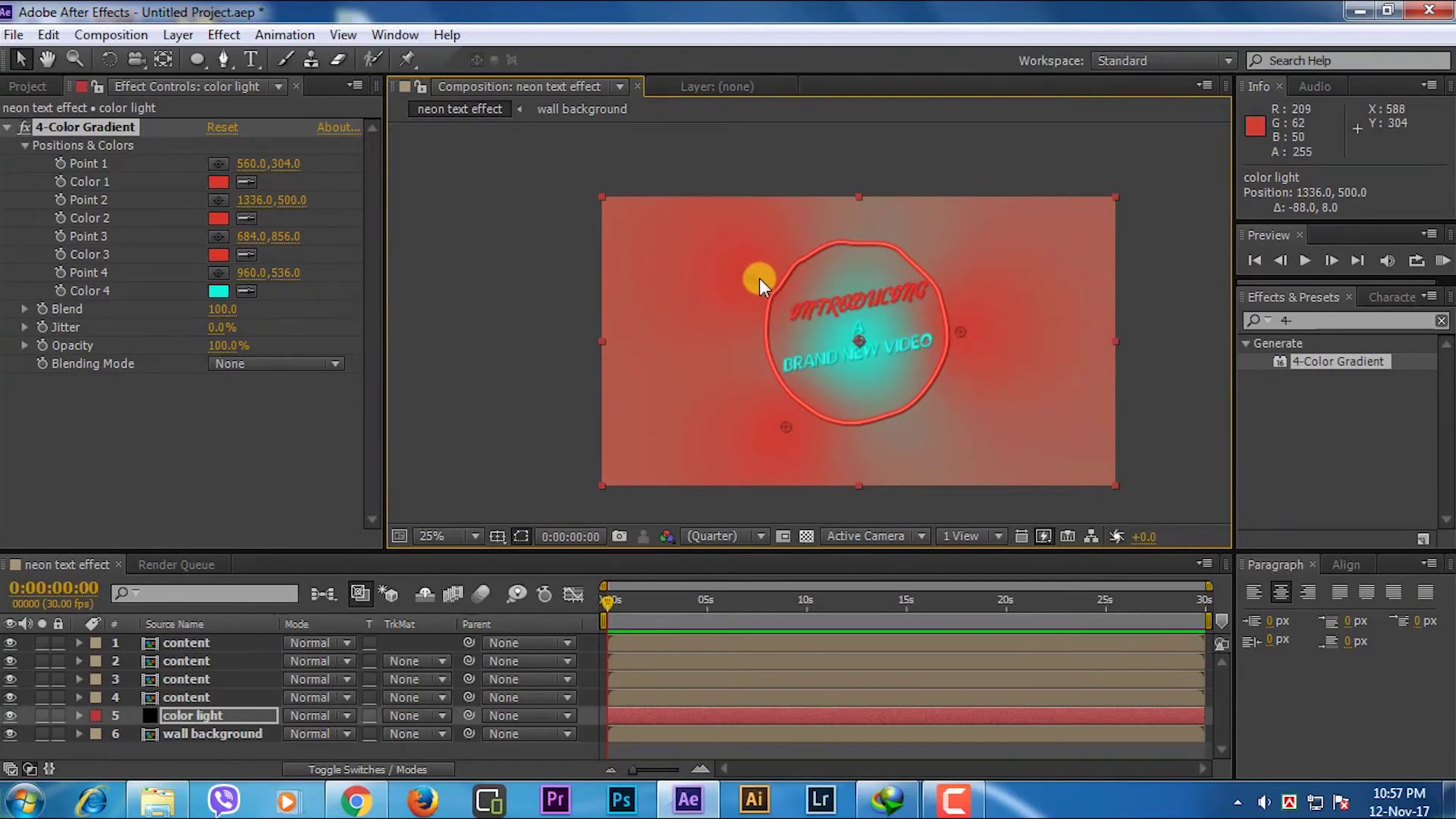
{"action": "left_click_drag", "start_coordinate": [759, 279], "coordinate": [789, 255]}
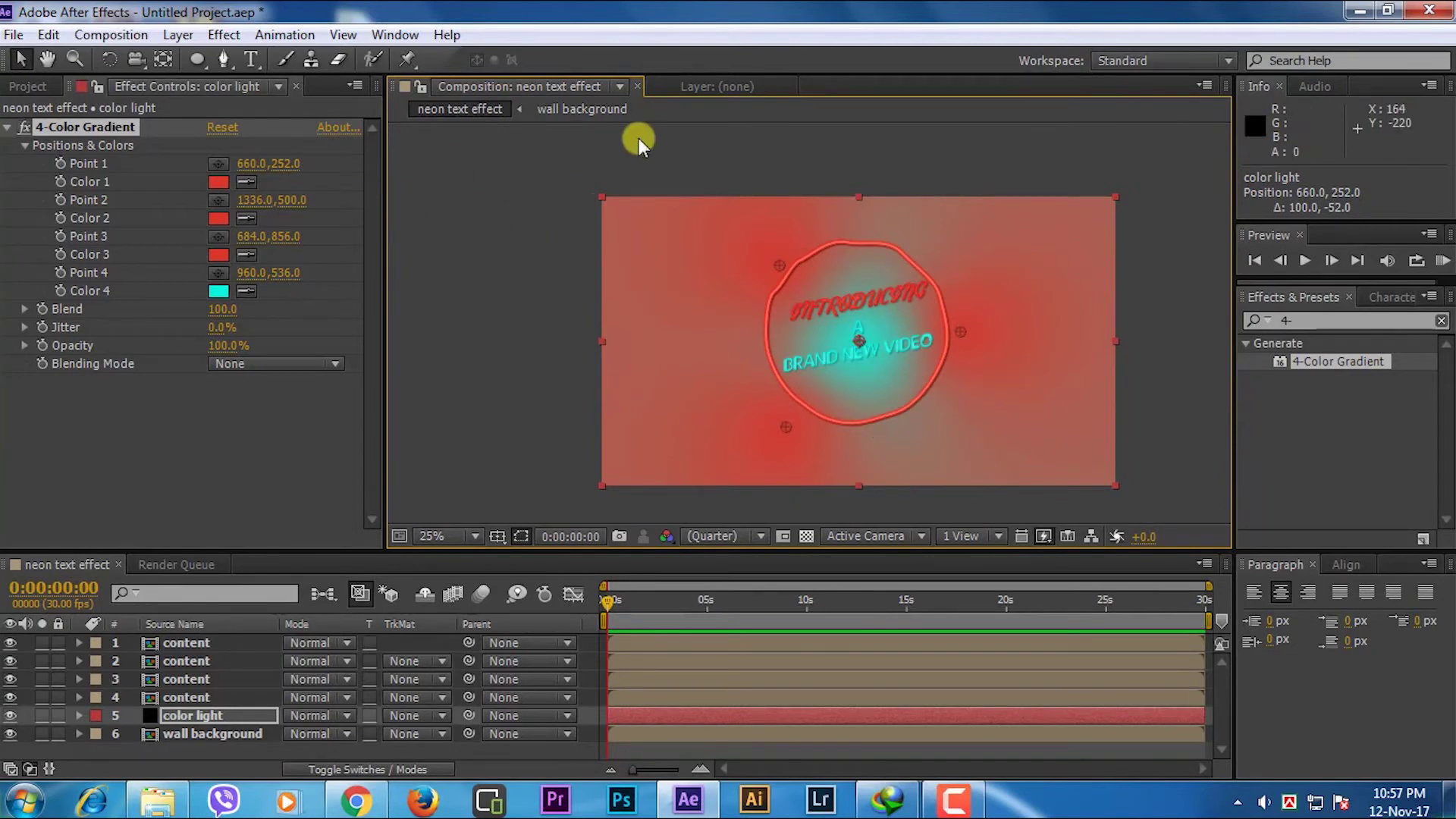
With the Pen tool, draw a closed ten-point mask around the neon circle on the color light layer
{"action": "left_click", "coordinate": [217, 62]}
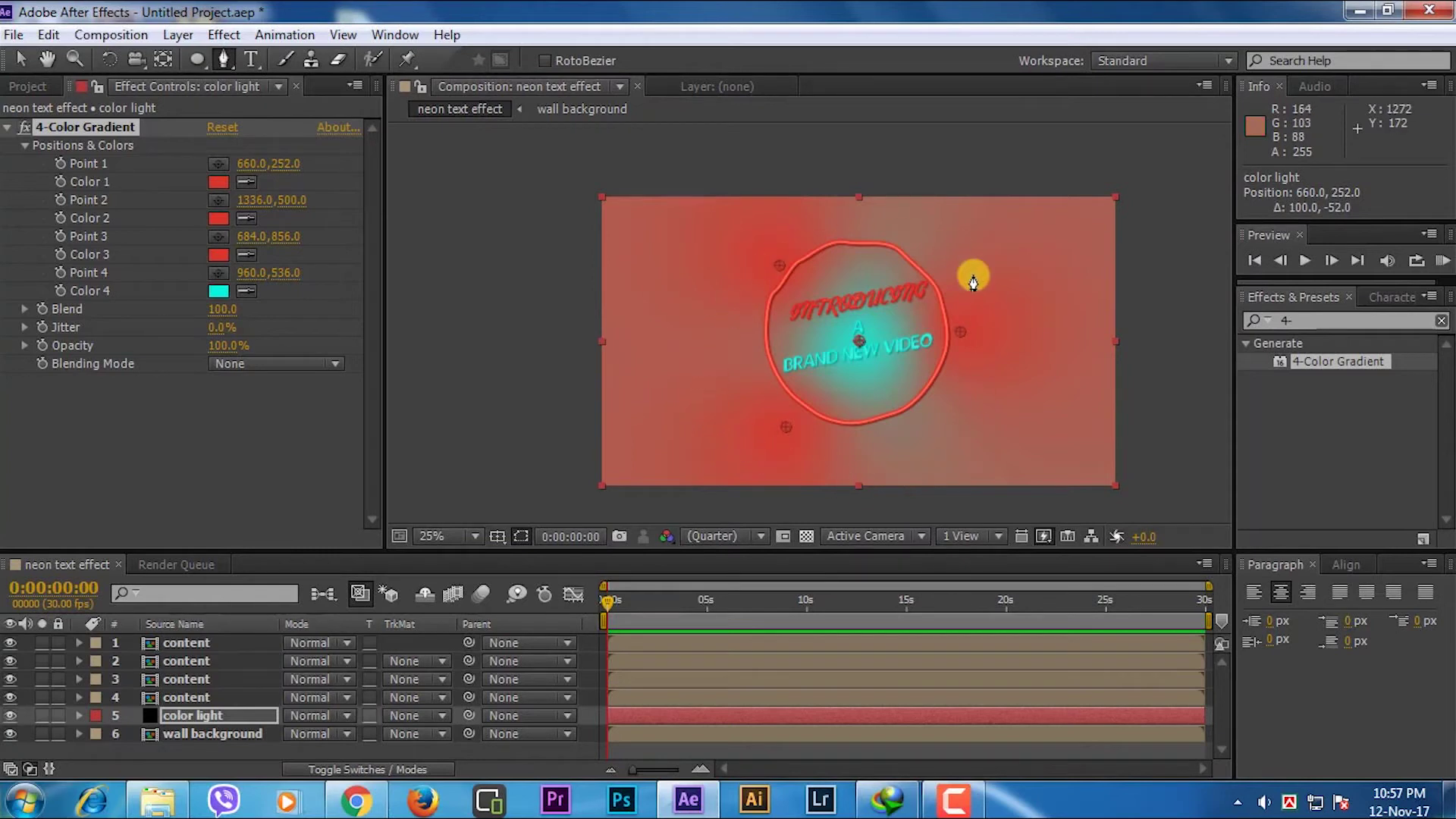
{"action": "left_click", "coordinate": [749, 243]}
{"action": "left_click", "coordinate": [730, 364]}
{"action": "left_click", "coordinate": [746, 423]}
{"action": "left_click", "coordinate": [801, 453]}
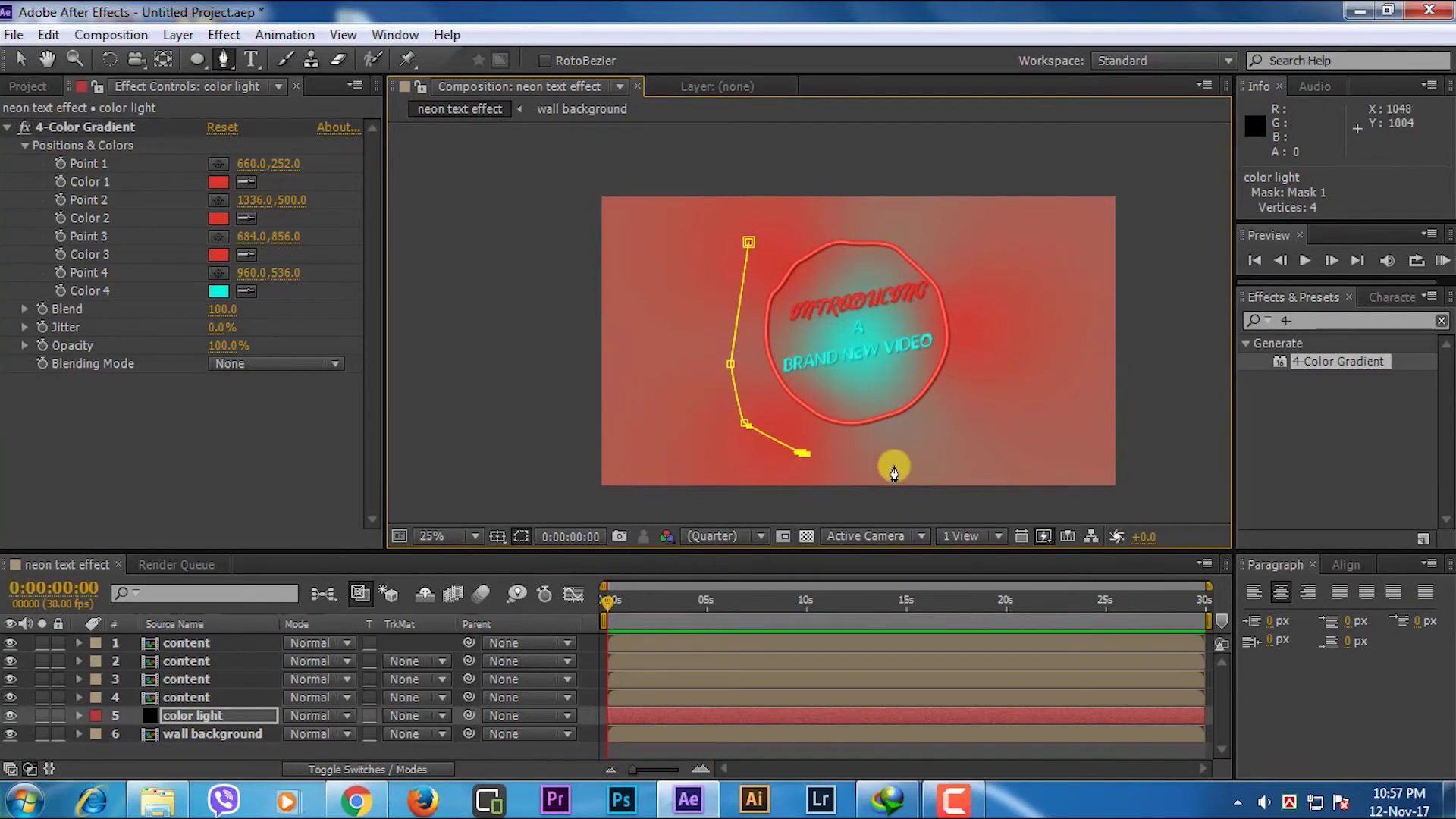
{"action": "left_click", "coordinate": [900, 461]}
{"action": "left_click", "coordinate": [990, 404]}
{"action": "left_click", "coordinate": [1009, 307]}
{"action": "left_click", "coordinate": [958, 256]}
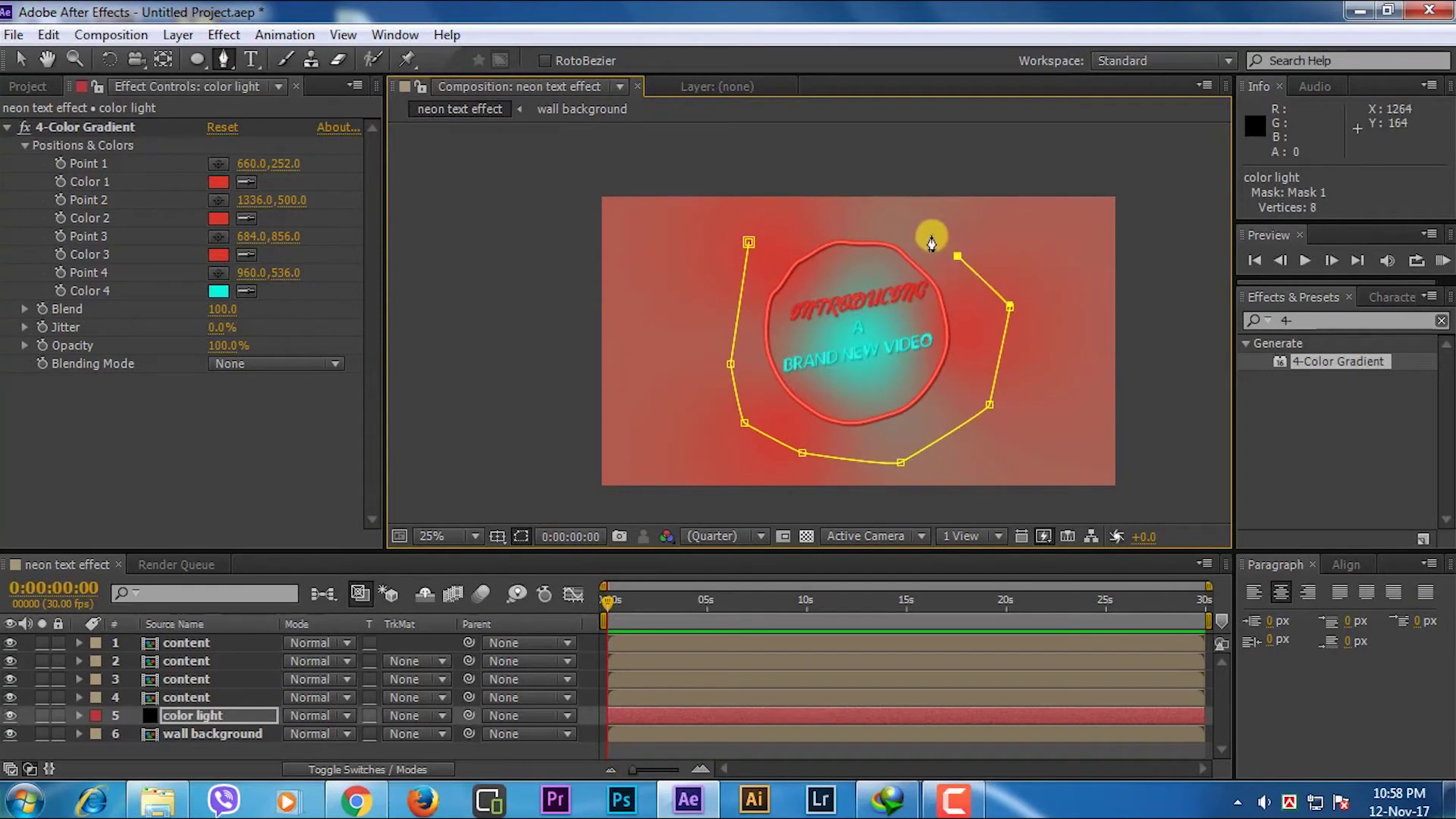
{"action": "left_click", "coordinate": [908, 223]}
{"action": "left_click", "coordinate": [787, 221]}
{"action": "left_click", "coordinate": [747, 243]}
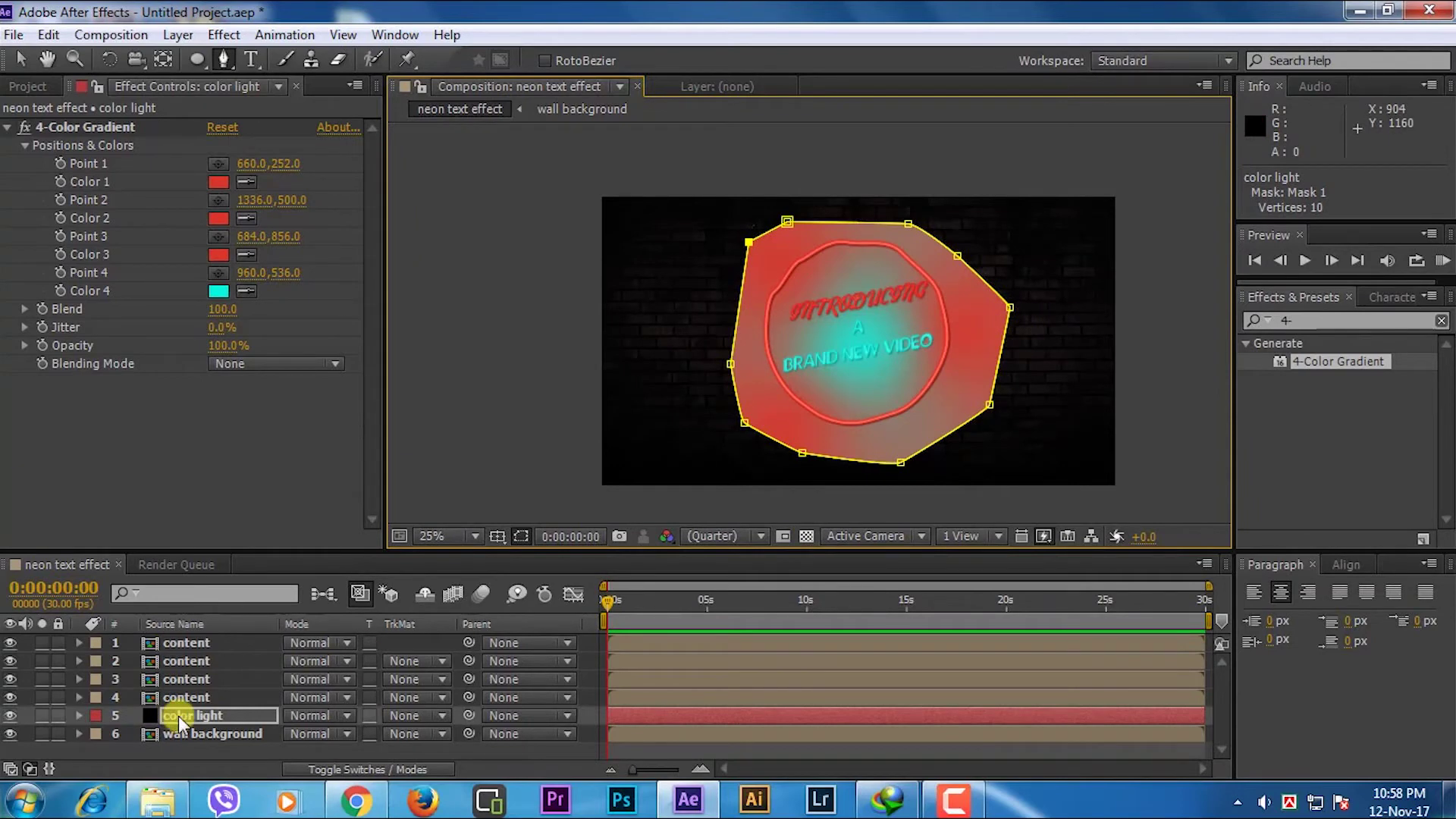
Set the color light layer's Mask Feather to 251,251 pixels
{"action": "key", "text": "f"}
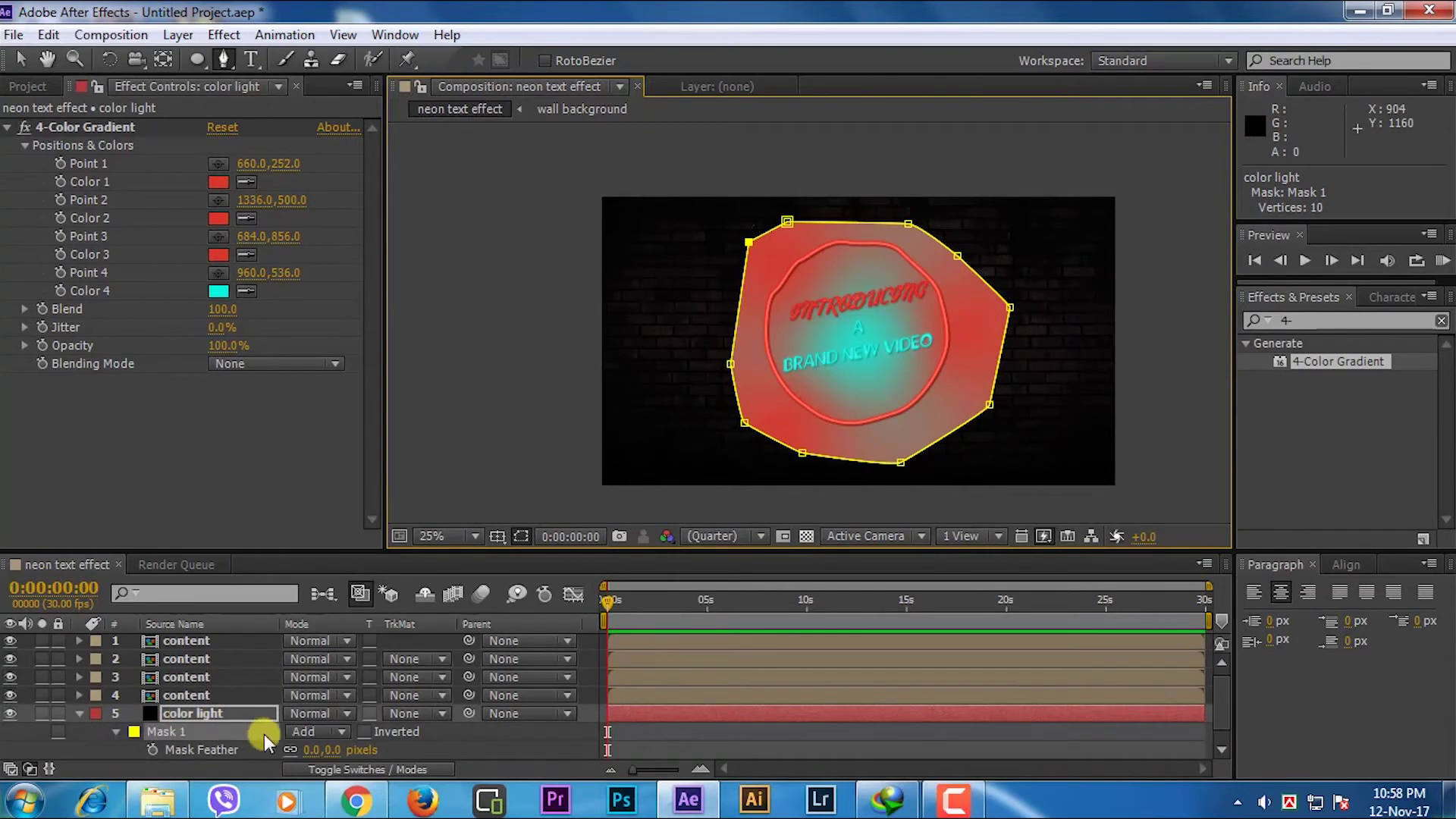
{"action": "left_click_drag", "start_coordinate": [334, 758], "coordinate": [556, 735]}
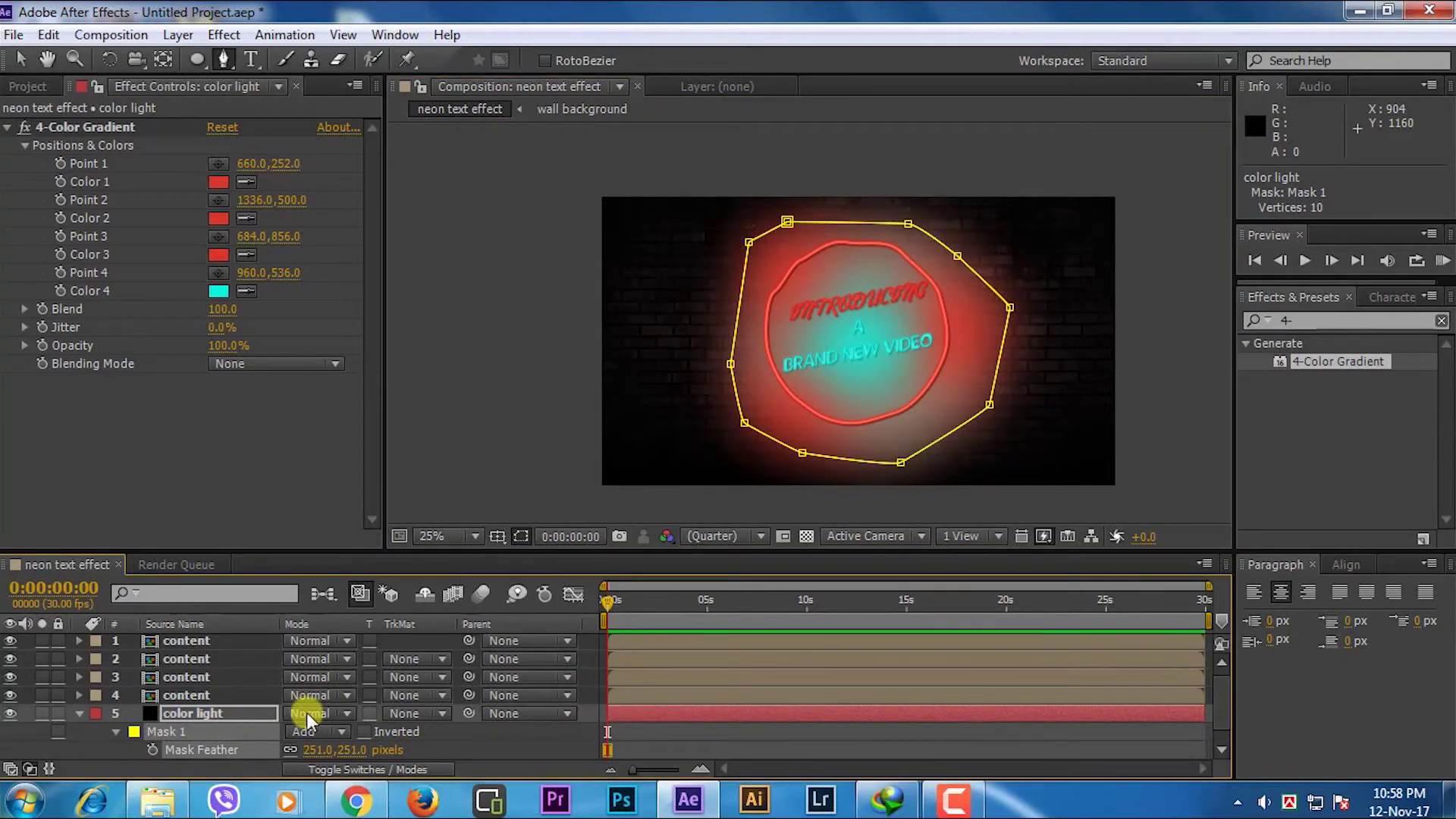
Set the color light layer's blending mode to Vivid Light, then return to the Selection tool
{"action": "left_click", "coordinate": [327, 713]}
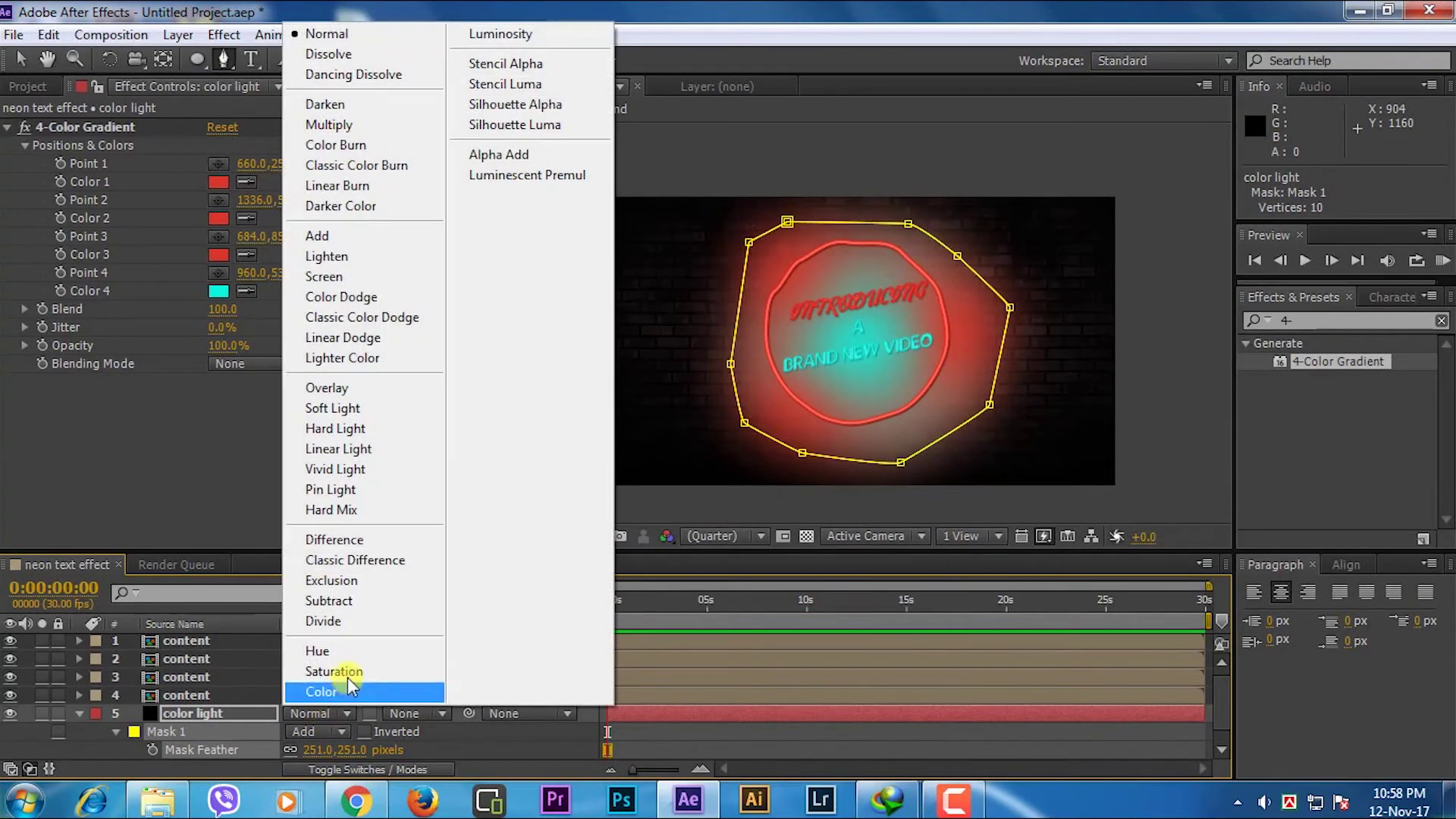
{"action": "left_click", "coordinate": [356, 470]}
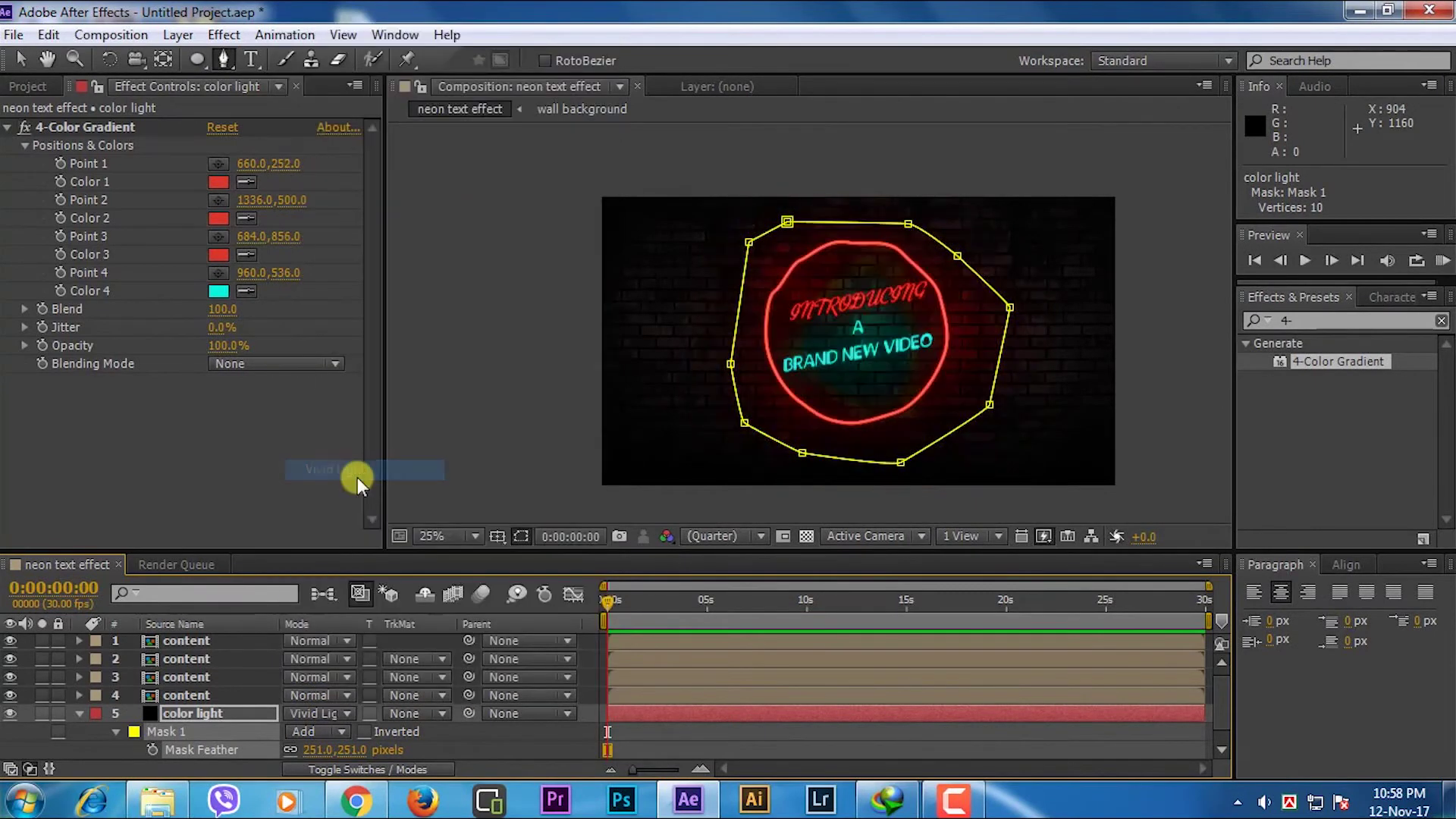
{"action": "left_click", "coordinate": [20, 59]}
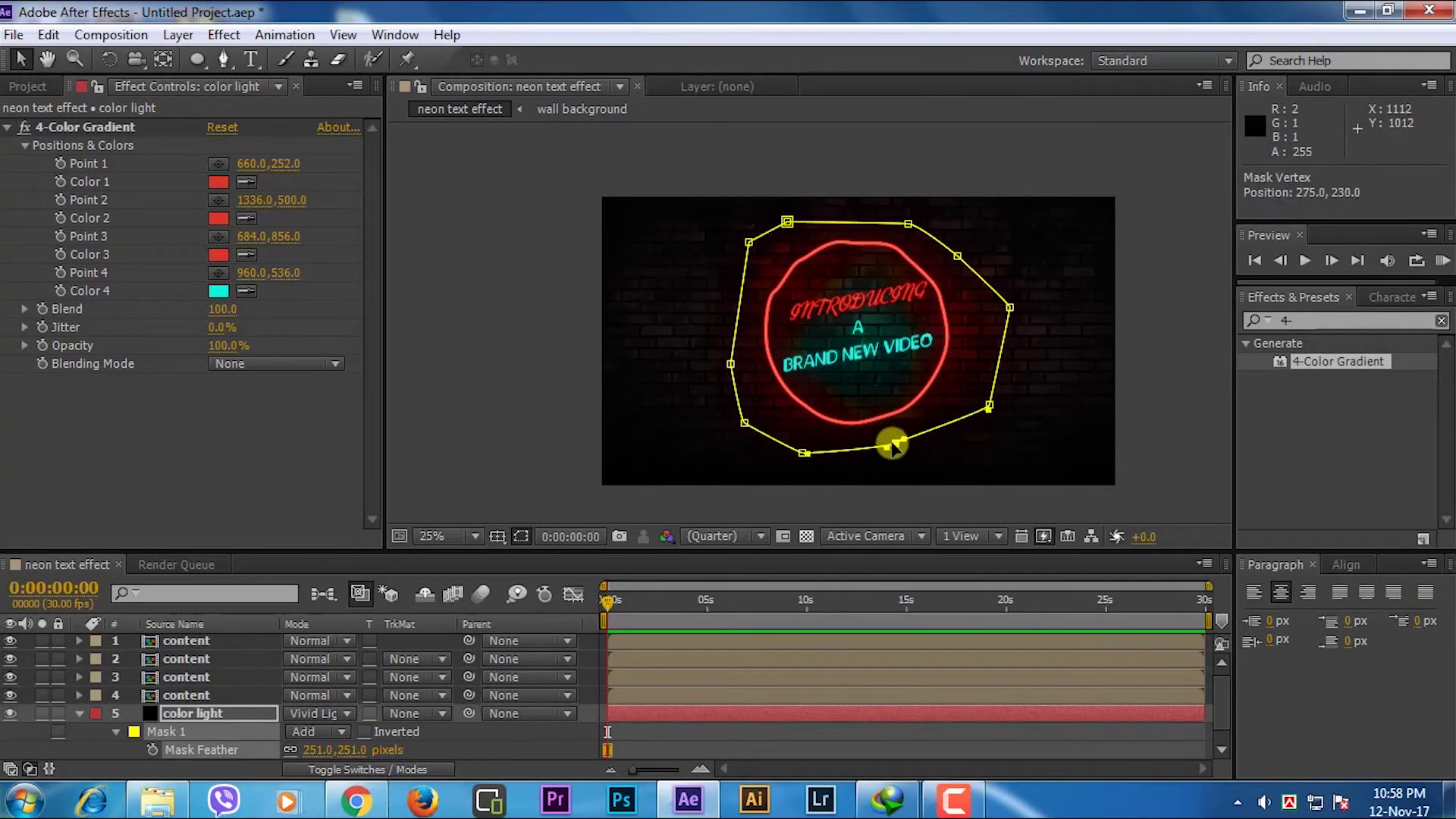
Pull the bottom and lower-left mask vertices in toward the ring, undoing the accidental curve edits
{"action": "left_click_drag", "start_coordinate": [899, 464], "coordinate": [890, 431]}
{"action": "mouse_move", "coordinate": [802, 453]}
{"action": "left_mouse_down"}
{"action": "mouse_move", "coordinate": [795, 502]}
{"action": "mouse_move", "coordinate": [804, 440]}
{"action": "left_mouse_up"}
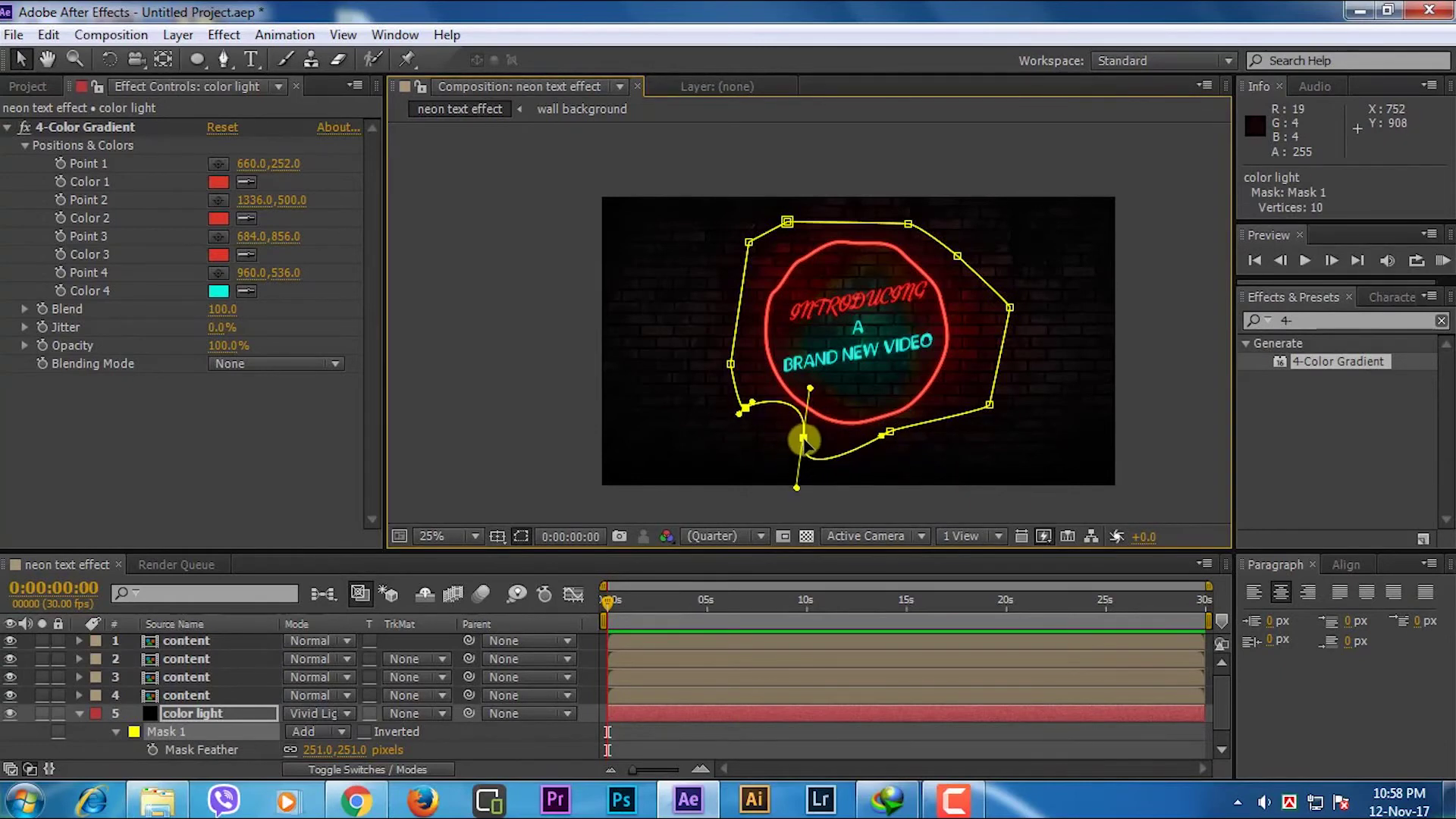
{"action": "key", "text": "ctrl+z"}
{"action": "key", "text": "ctrl+z"}
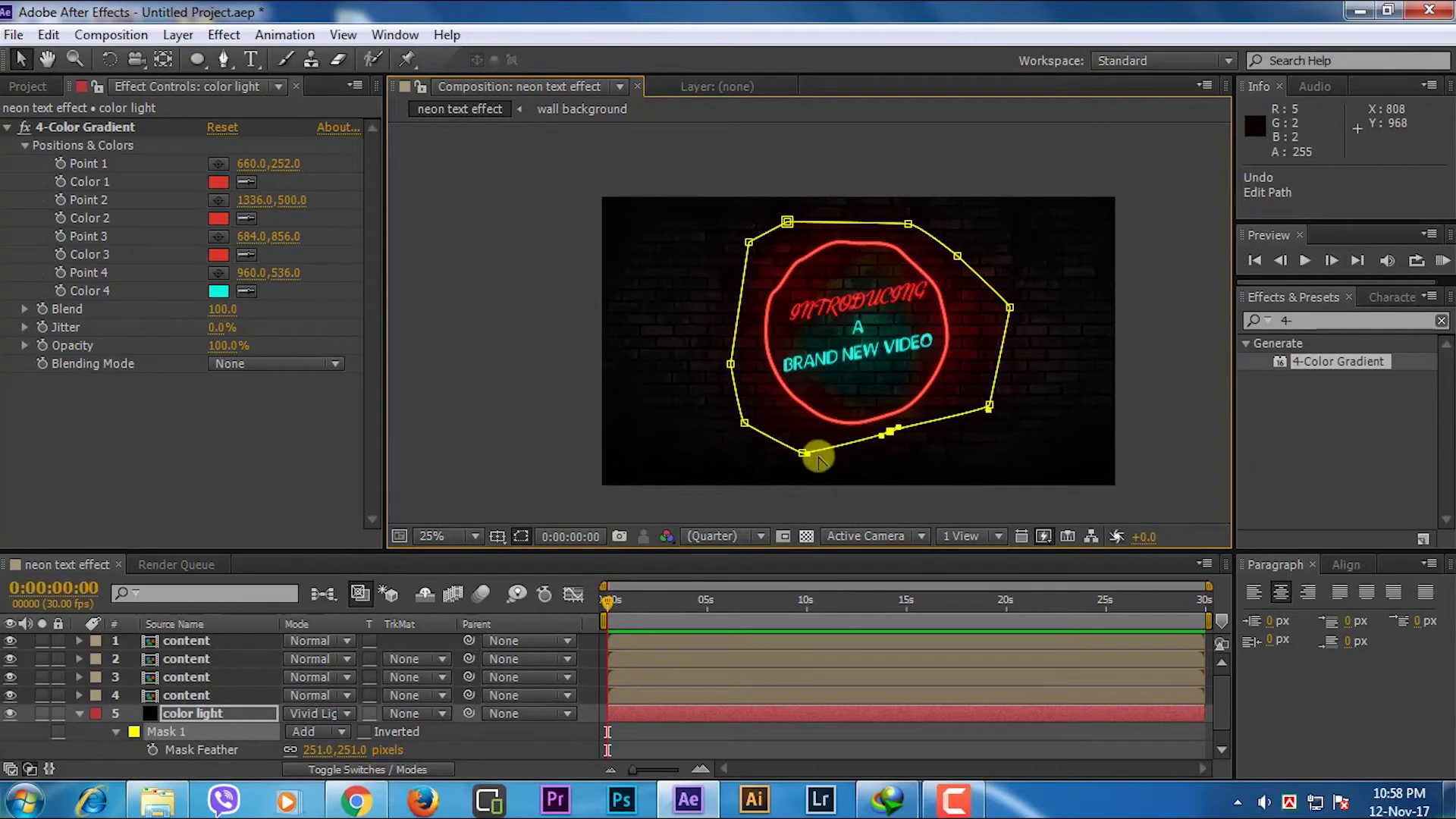
{"action": "mouse_move", "coordinate": [803, 454]}
{"action": "left_mouse_down"}
{"action": "mouse_move", "coordinate": [802, 433]}
{"action": "mouse_move", "coordinate": [768, 414]}
{"action": "left_mouse_up"}
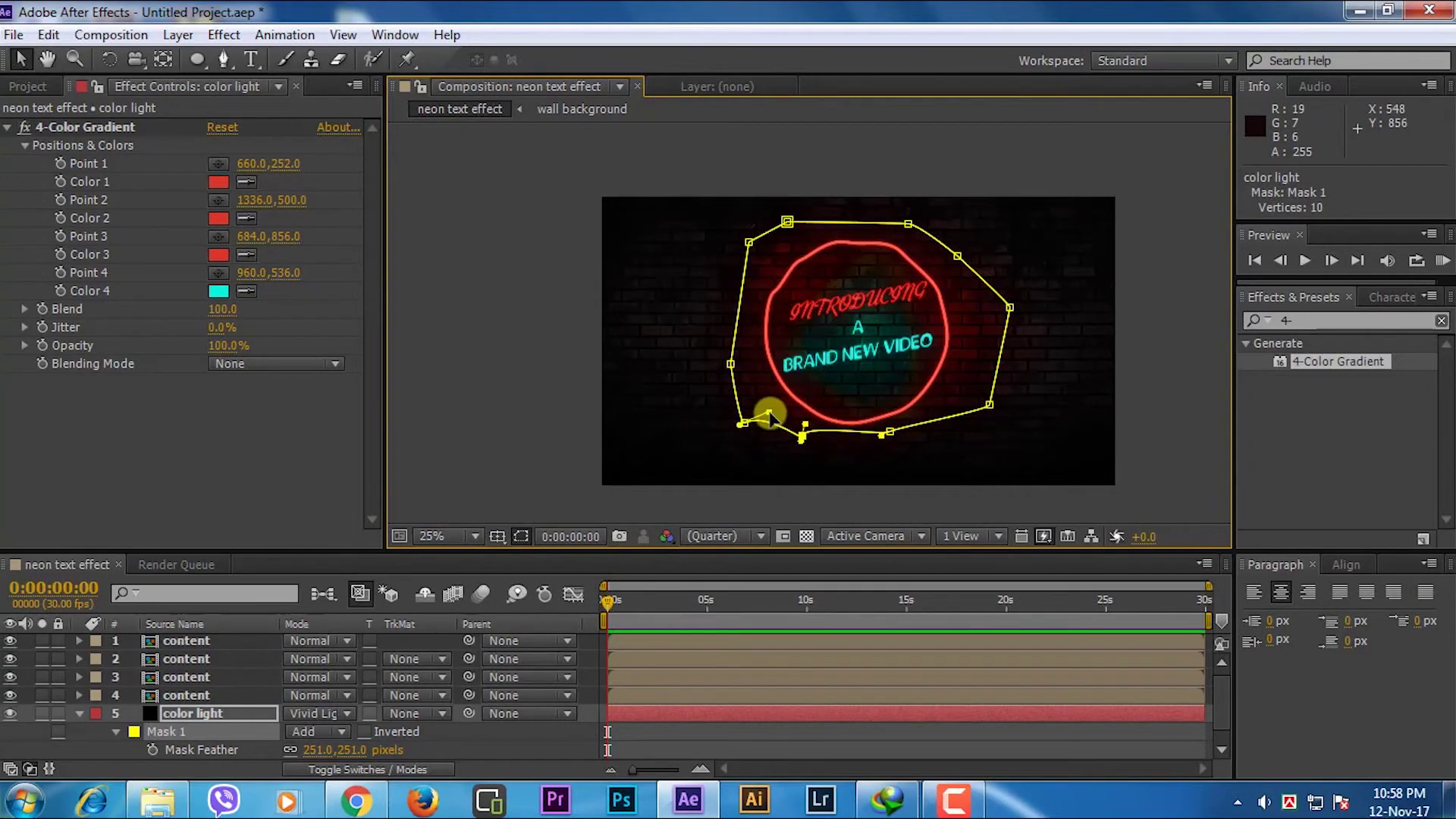
{"action": "key", "text": "ctrl+z"}
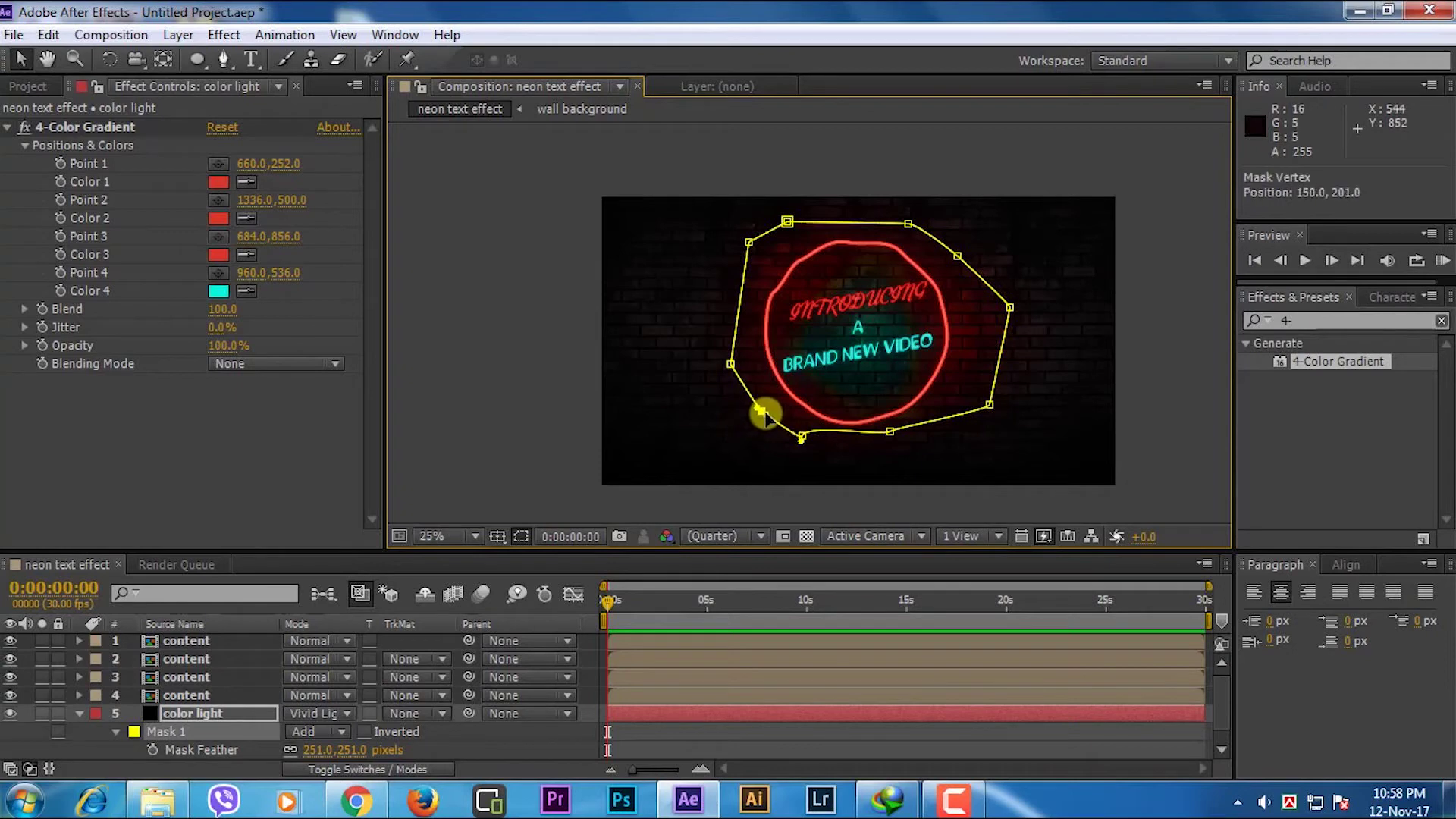
{"action": "mouse_move", "coordinate": [745, 422]}
{"action": "left_mouse_down"}
{"action": "mouse_move", "coordinate": [773, 404]}
{"action": "mouse_move", "coordinate": [757, 362]}
{"action": "left_mouse_up"}
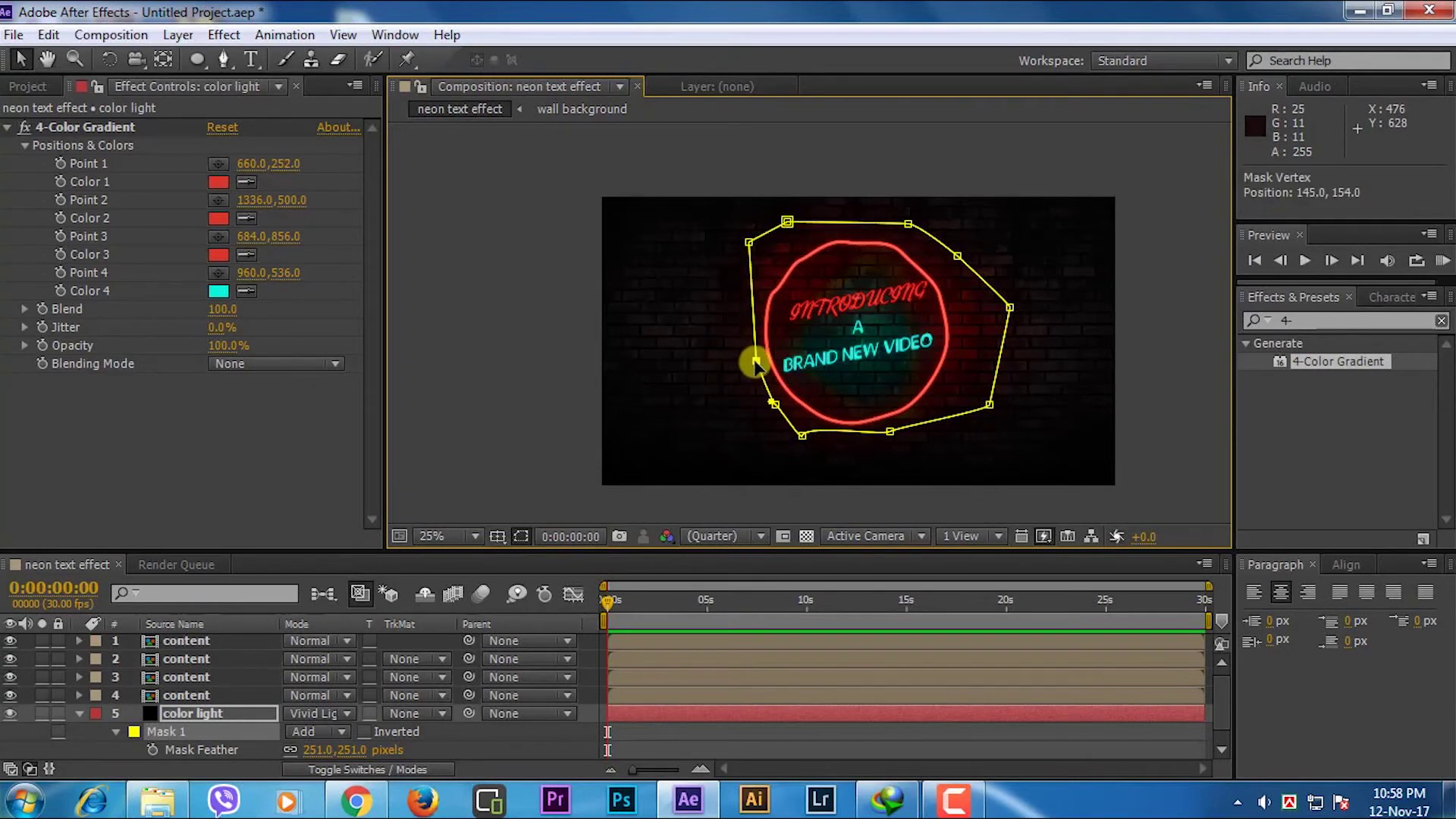
Move the left, right, upper-right and lower-right mask vertices inward to hug the ring
{"action": "mouse_move", "coordinate": [749, 243]}
{"action": "left_mouse_down"}
{"action": "mouse_move", "coordinate": [762, 259]}
{"action": "mouse_move", "coordinate": [789, 243]}
{"action": "left_mouse_up"}
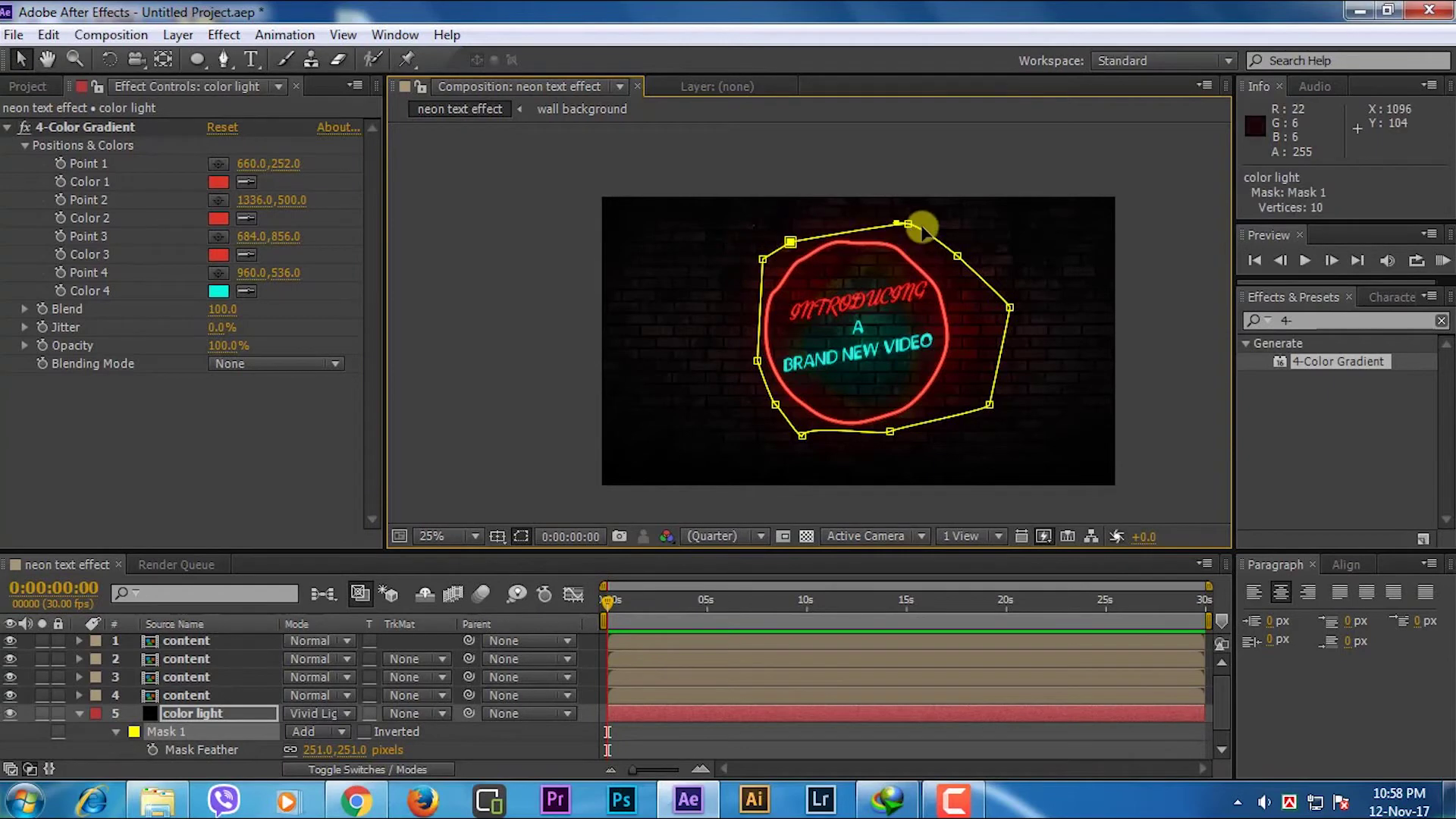
{"action": "left_click_drag", "start_coordinate": [1010, 308], "coordinate": [961, 318]}
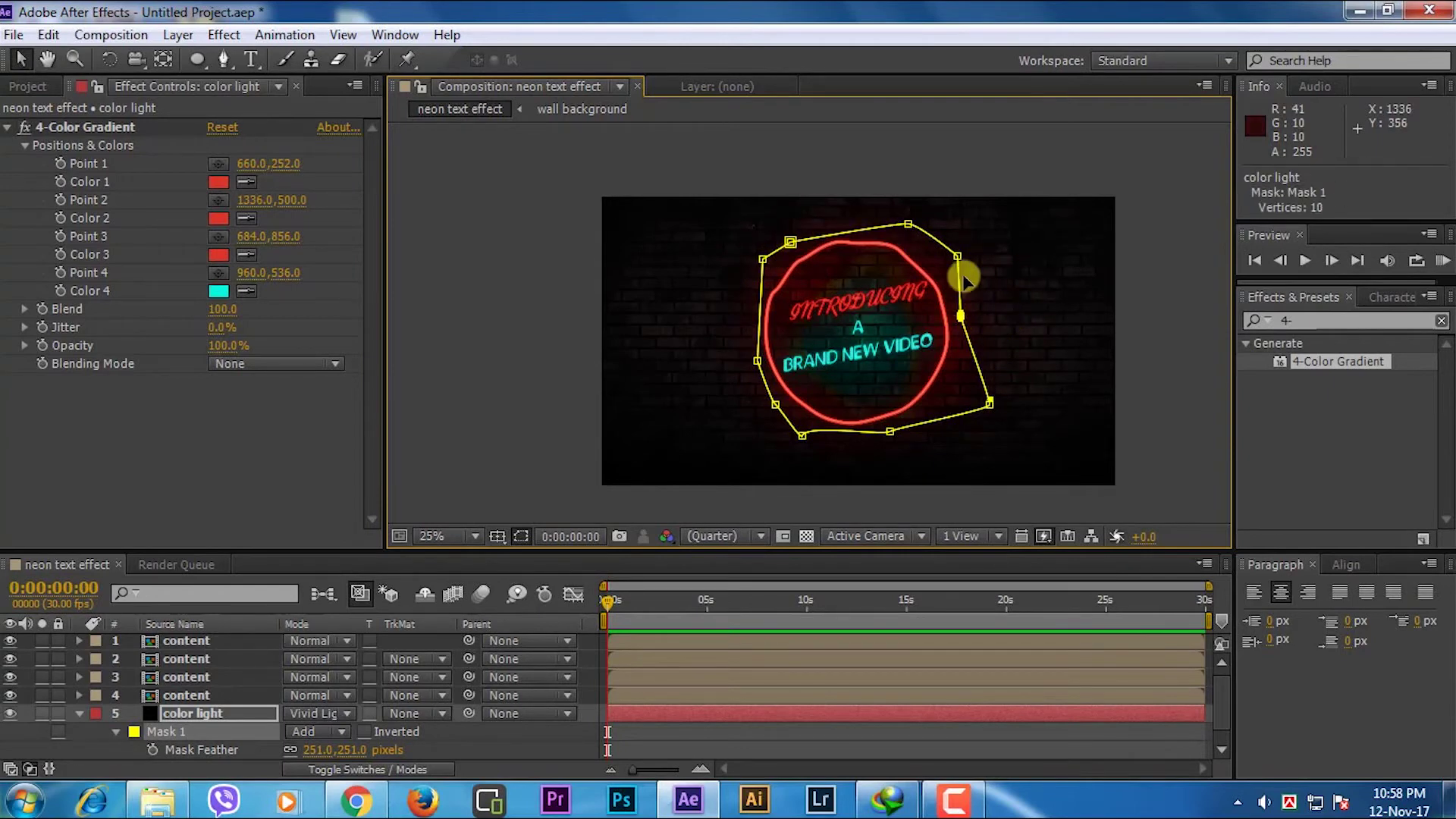
{"action": "mouse_move", "coordinate": [957, 256]}
{"action": "left_mouse_down"}
{"action": "mouse_move", "coordinate": [945, 267]}
{"action": "mouse_move", "coordinate": [909, 241]}
{"action": "left_mouse_up"}
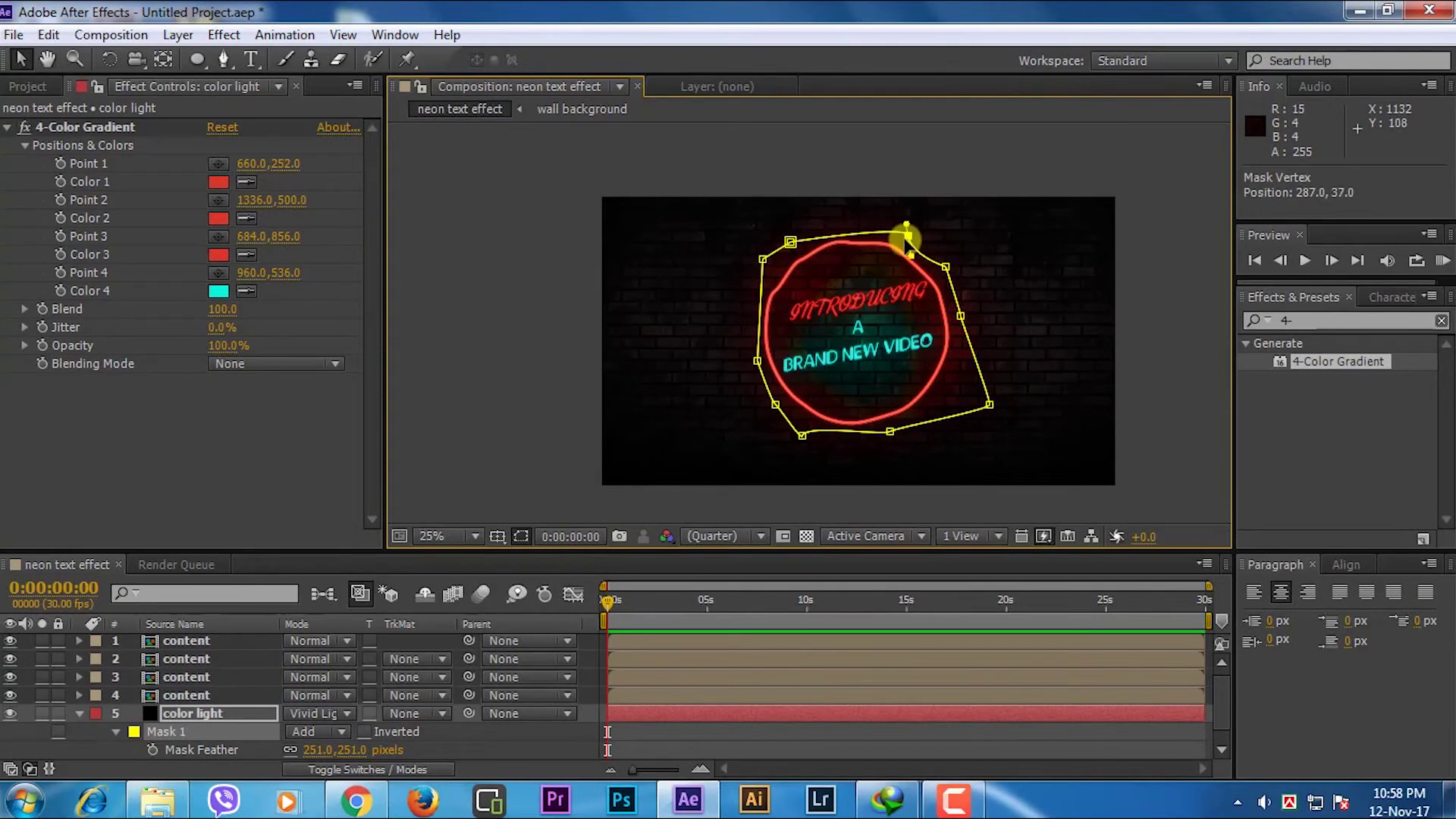
{"action": "left_click_drag", "start_coordinate": [989, 404], "coordinate": [949, 391]}
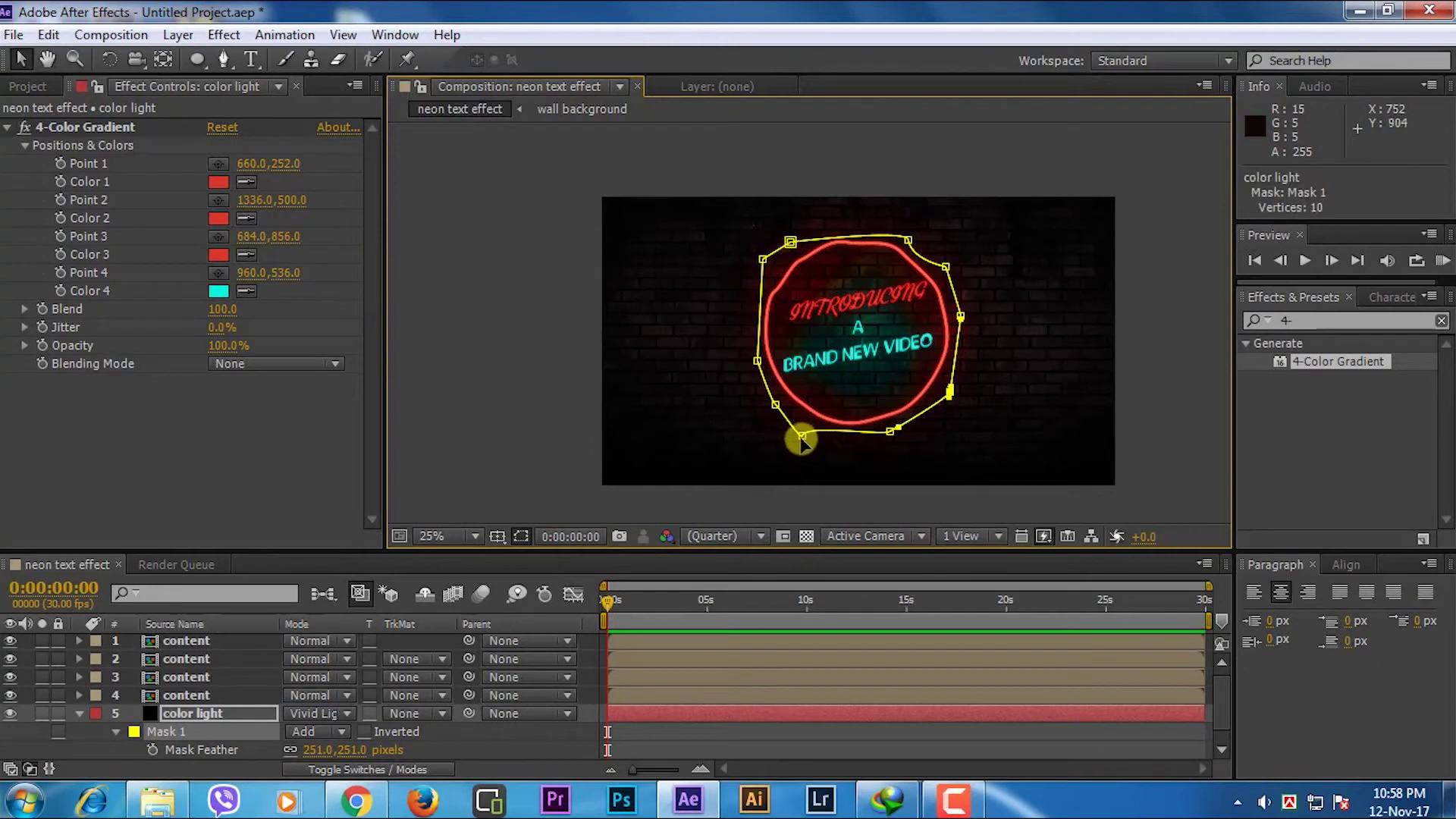
{"action": "left_click_drag", "start_coordinate": [802, 436], "coordinate": [796, 433]}
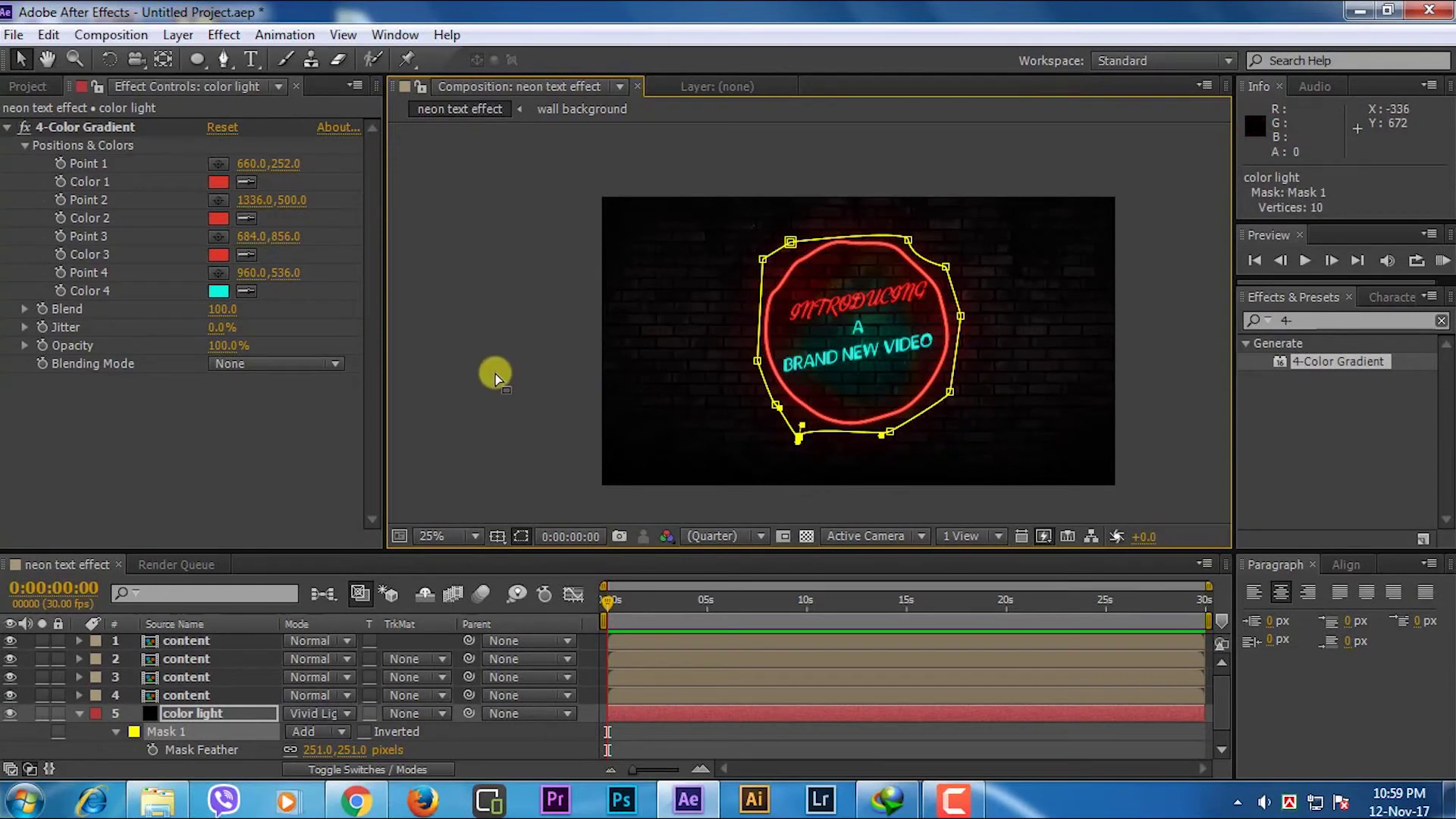
{"action": "left_click", "coordinate": [1146, 401]}
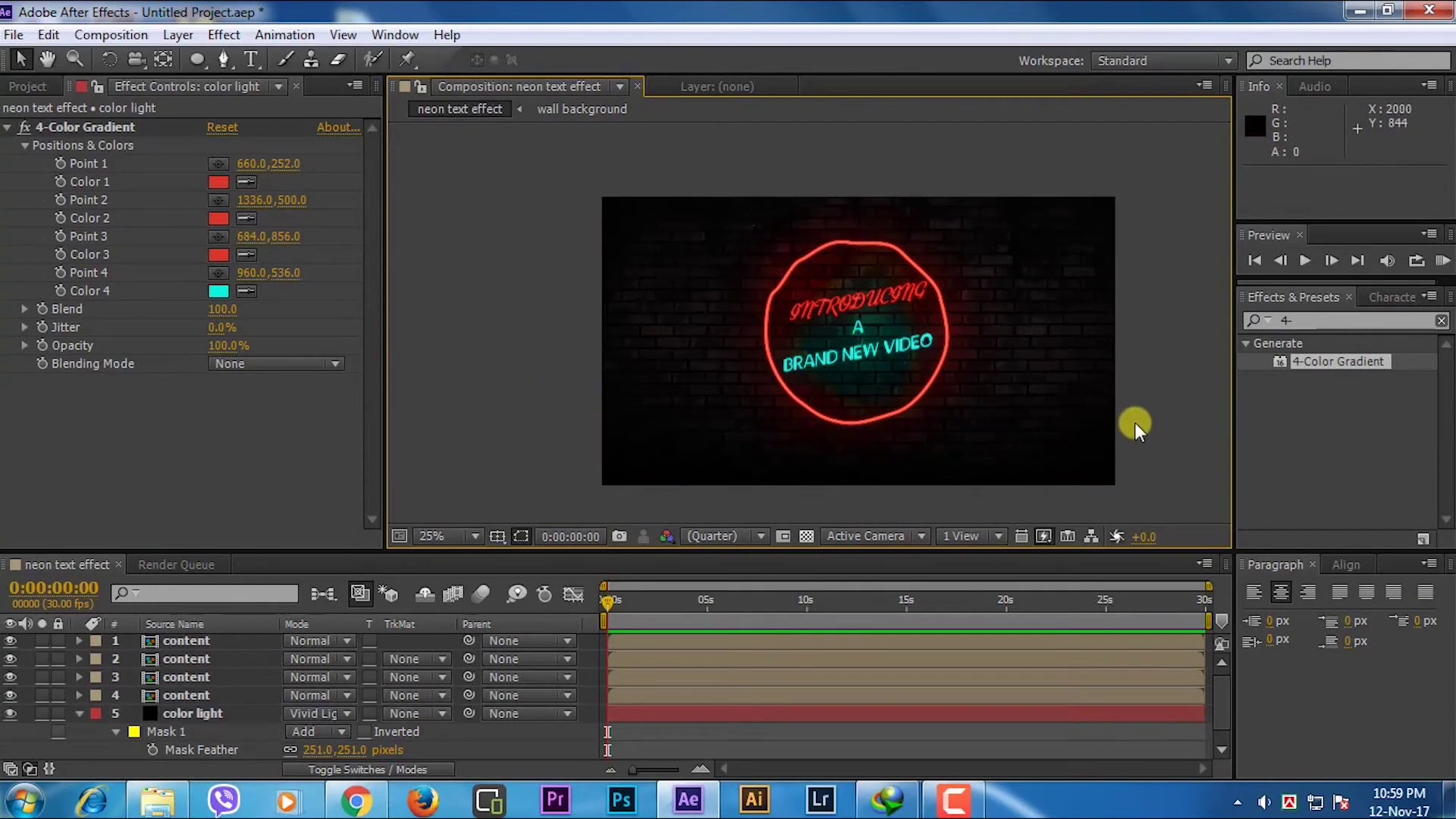
{"action": "left_click", "coordinate": [817, 359]}
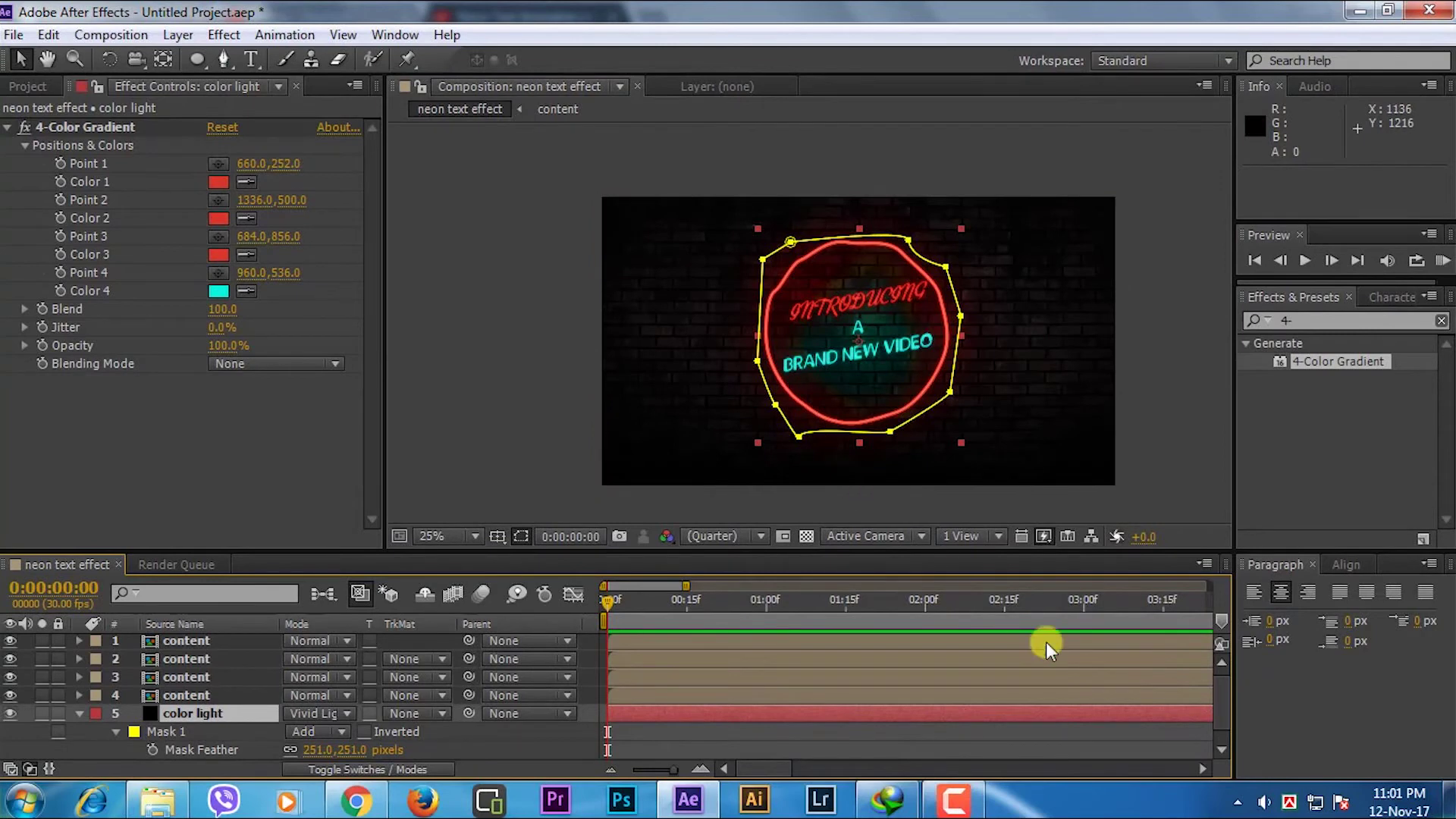
{"action": "left_click", "coordinate": [953, 799]}
{"action": "left_click", "coordinate": [1345, 704]}
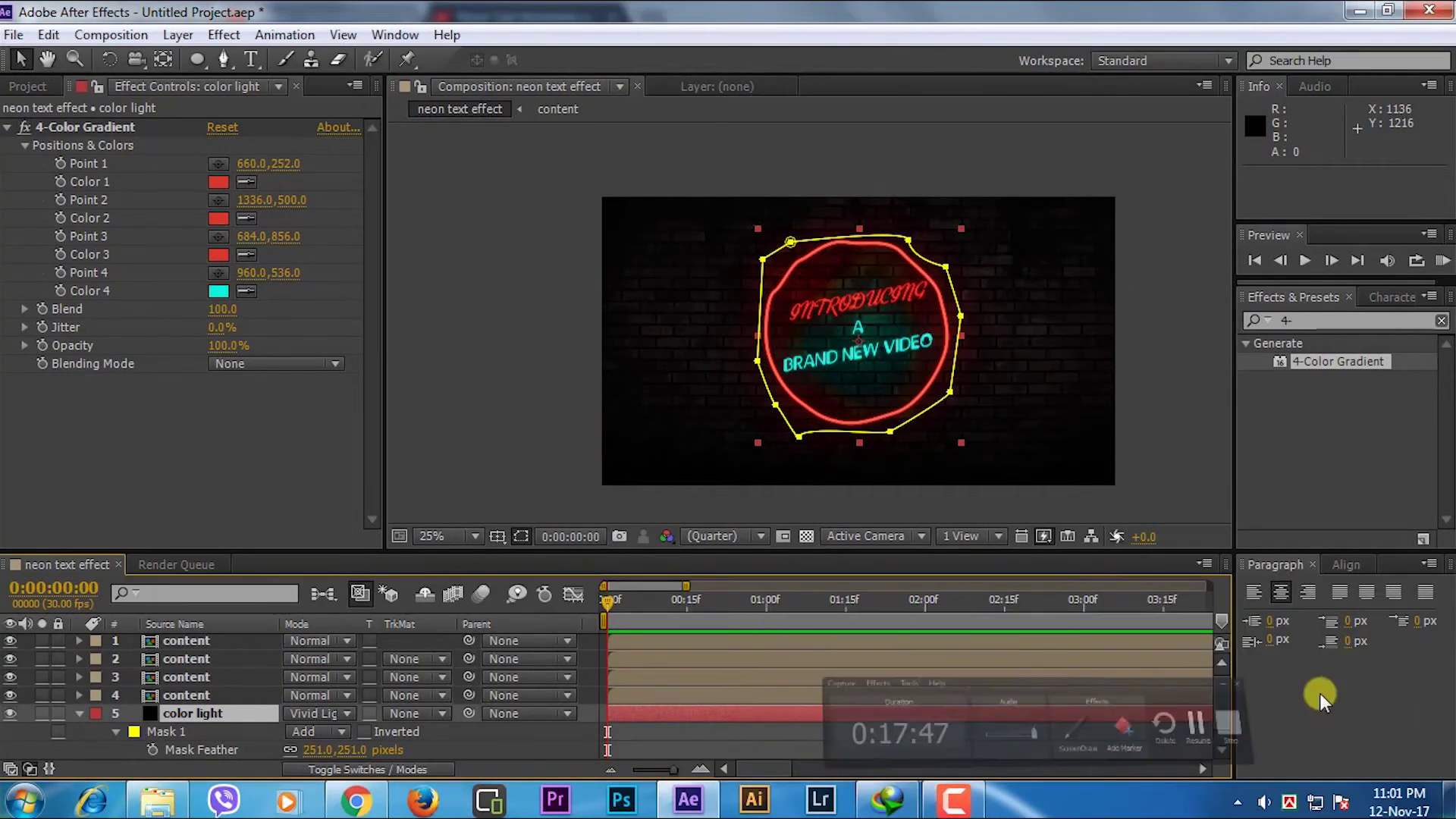
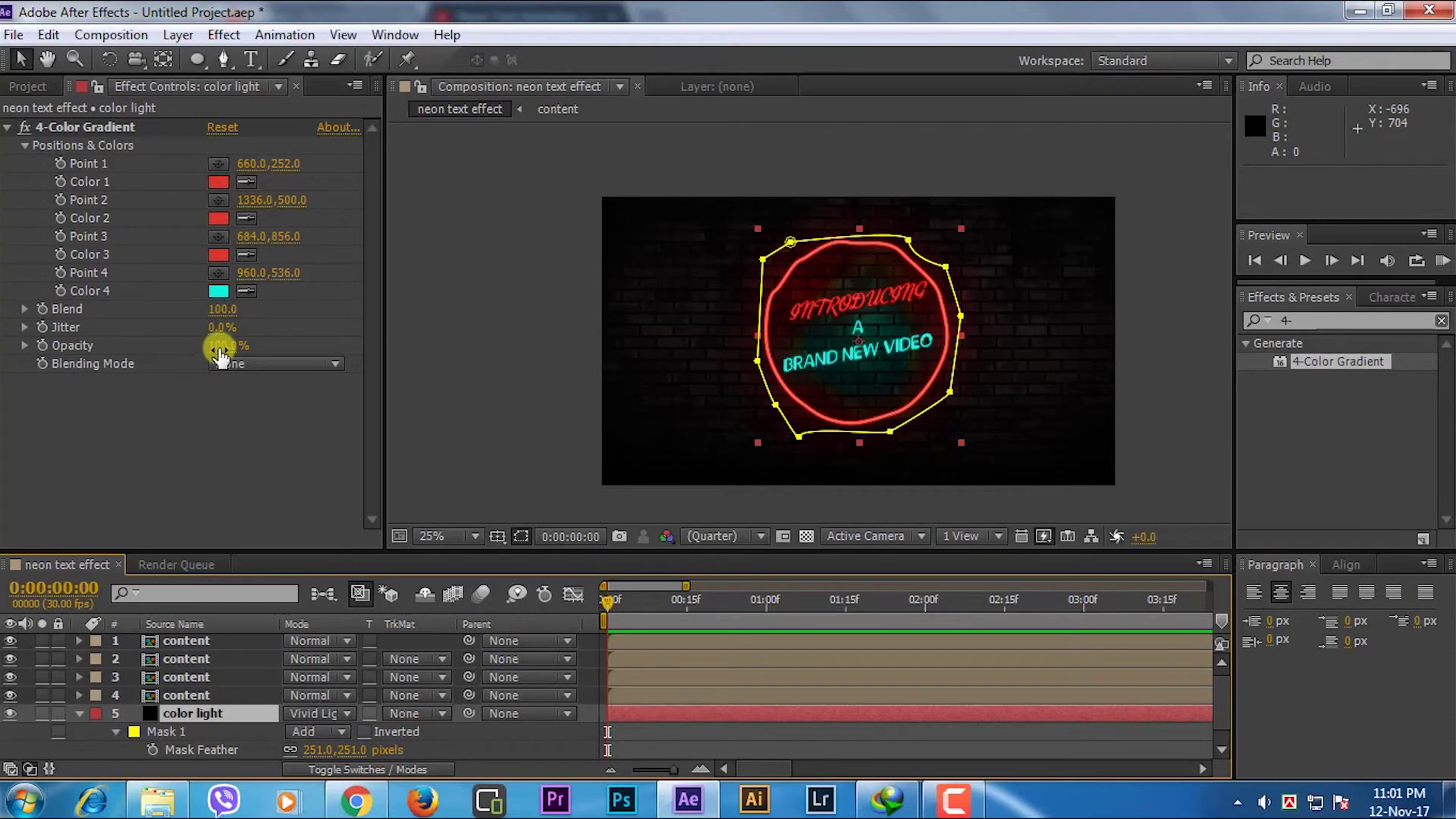
Lower the color light layer's 4-Color Gradient opacity to 70%
{"action": "mouse_move", "coordinate": [220, 357]}
{"action": "left_mouse_down"}
{"action": "mouse_move", "coordinate": [240, 351]}
{"action": "mouse_move", "coordinate": [214, 350]}
{"action": "mouse_move", "coordinate": [228, 350]}
{"action": "left_mouse_up"}
{"action": "left_click", "coordinate": [1150, 329]}
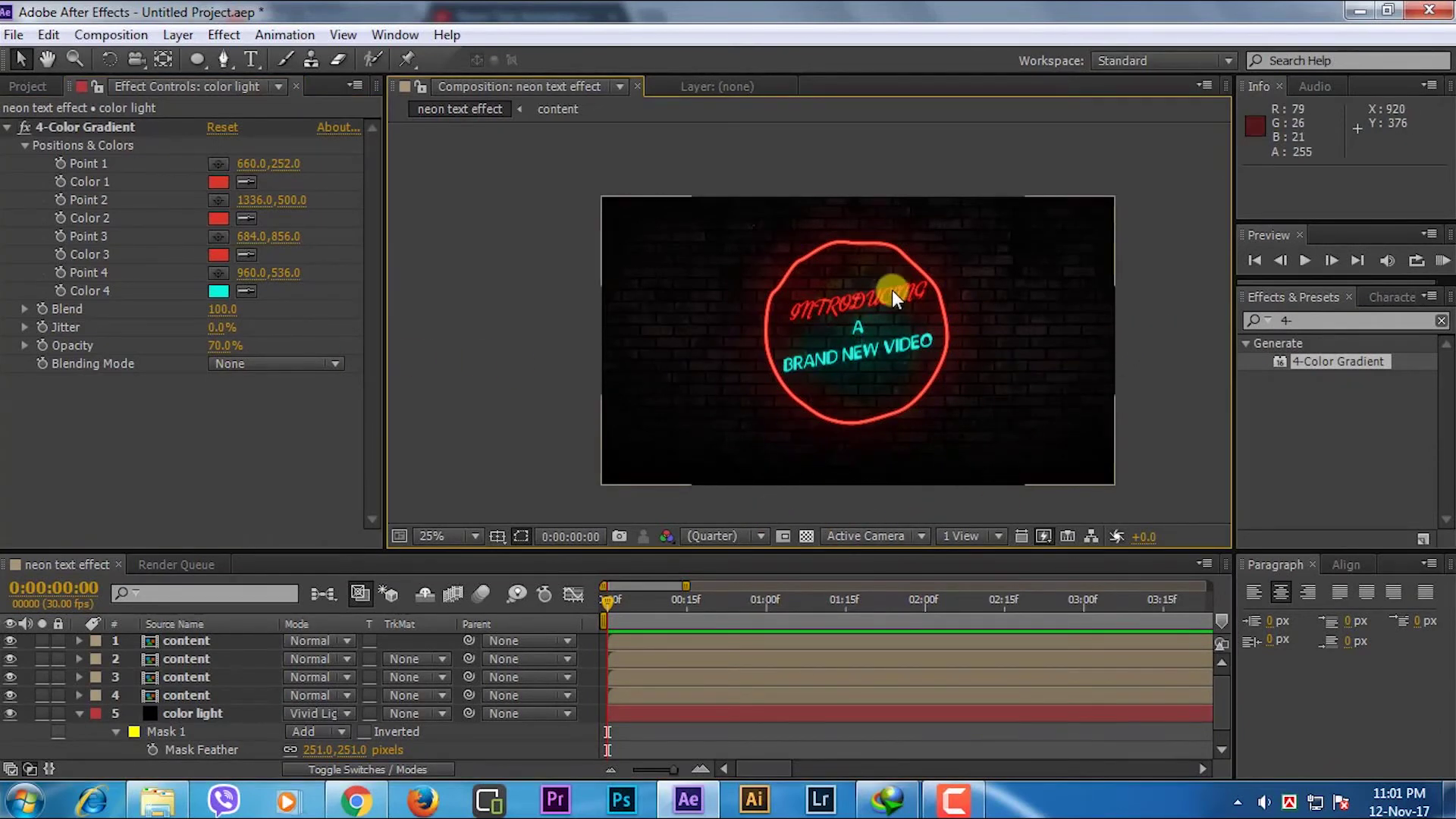
{"action": "left_click", "coordinate": [57, 711]}
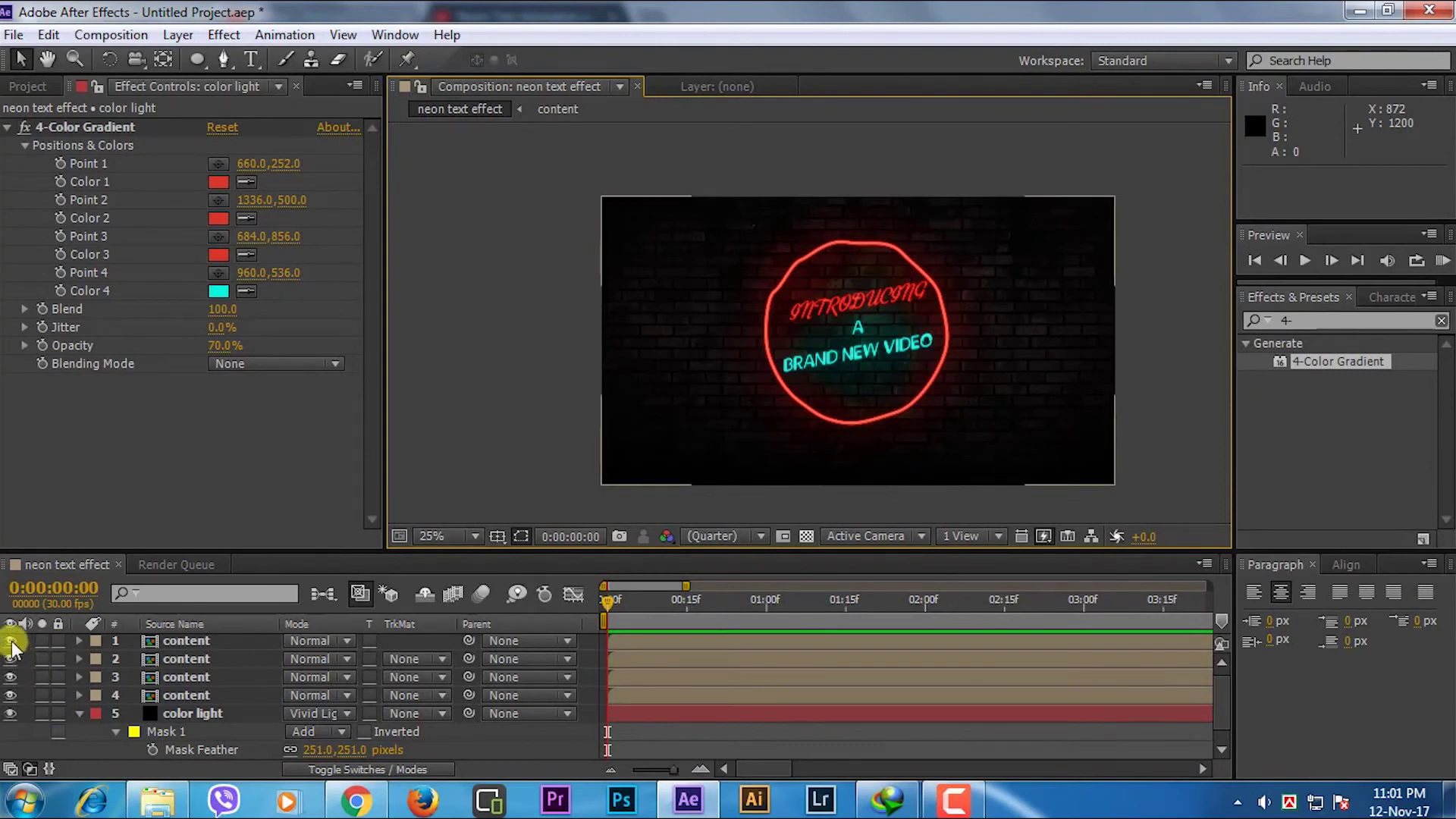
Hide layers 1–3 and the color light layer, leaving only unlit content layer 4 visible
{"action": "left_click_drag", "start_coordinate": [11, 641], "coordinate": [11, 696]}
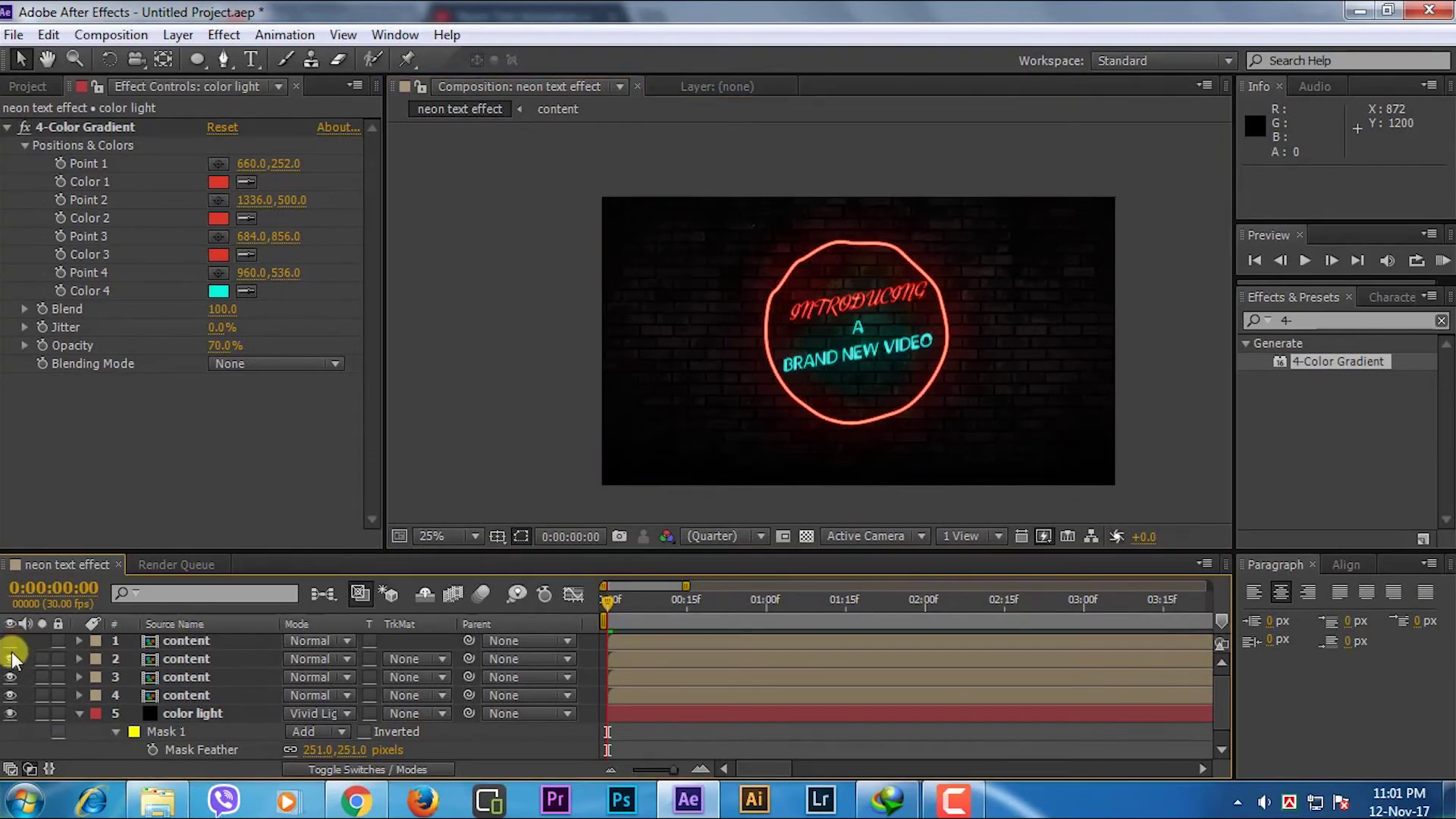
{"action": "left_click", "coordinate": [11, 713]}
{"action": "left_click", "coordinate": [10, 695]}
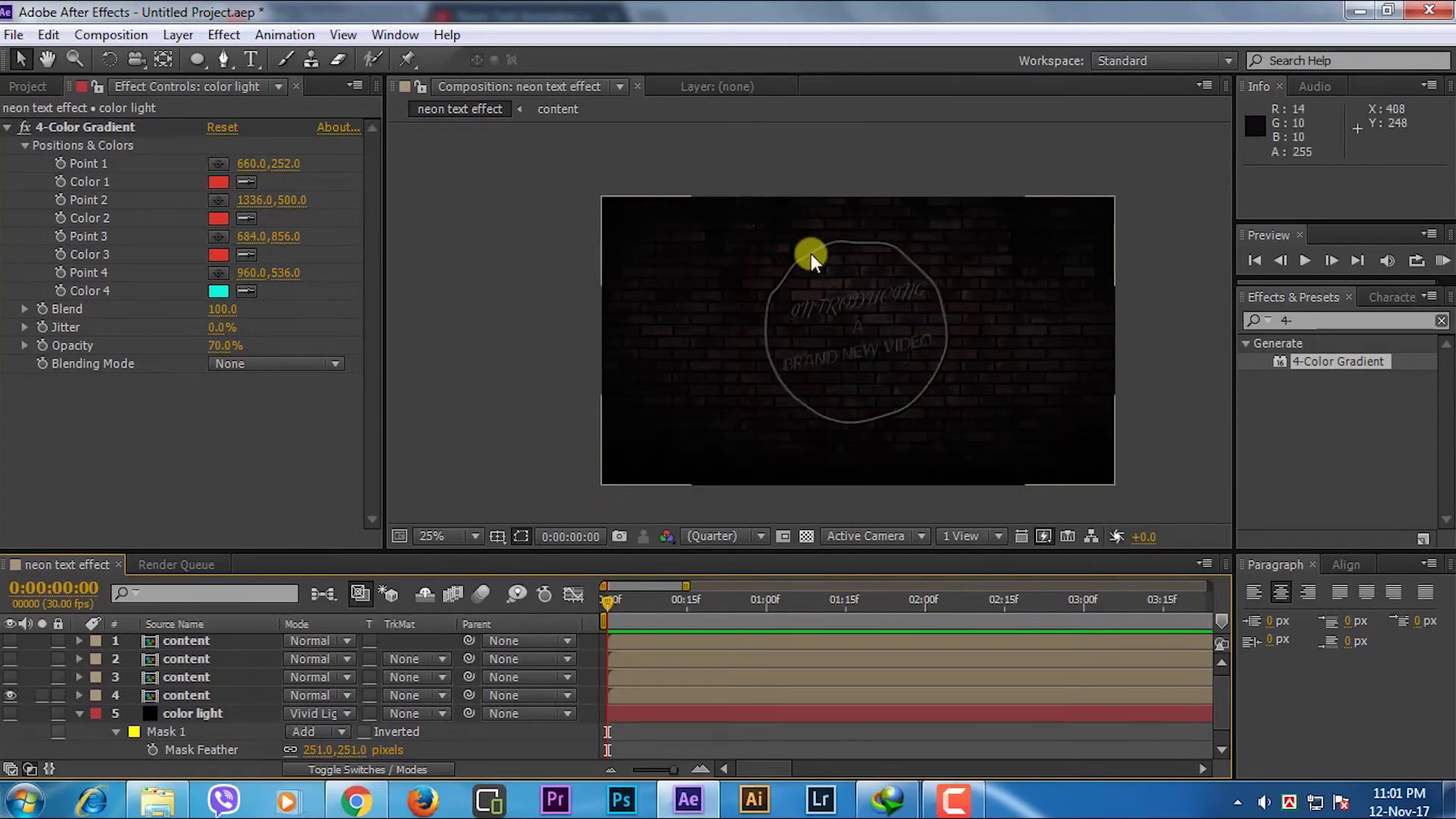
Rename layer 4 to 'content off' and make all layers visible again
{"action": "scroll", "coordinate": [849, 312], "scroll_direction": "up", "scroll_amount": 2}
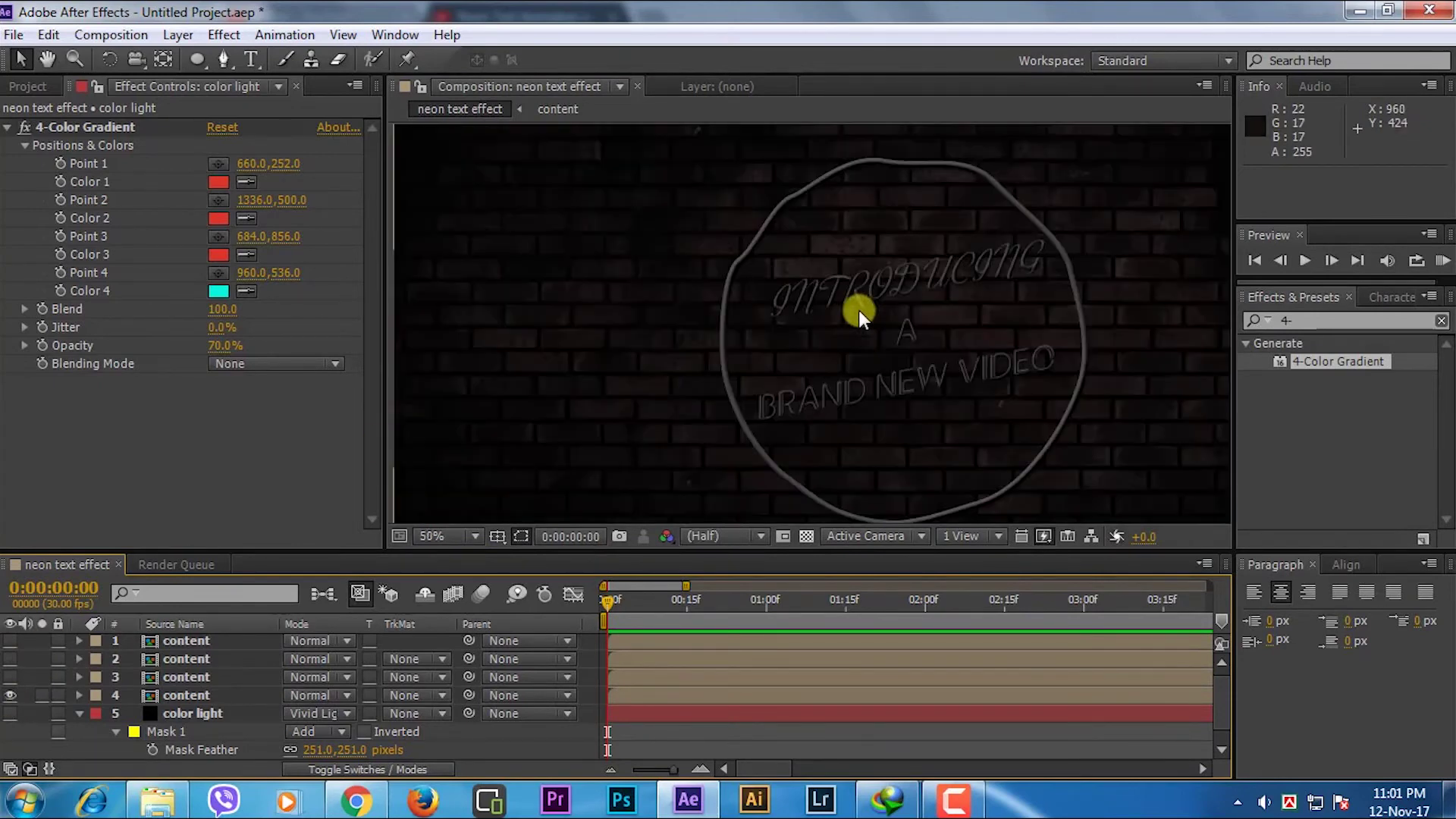
{"action": "right_click", "coordinate": [168, 691]}
{"action": "left_click", "coordinate": [450, 19]}
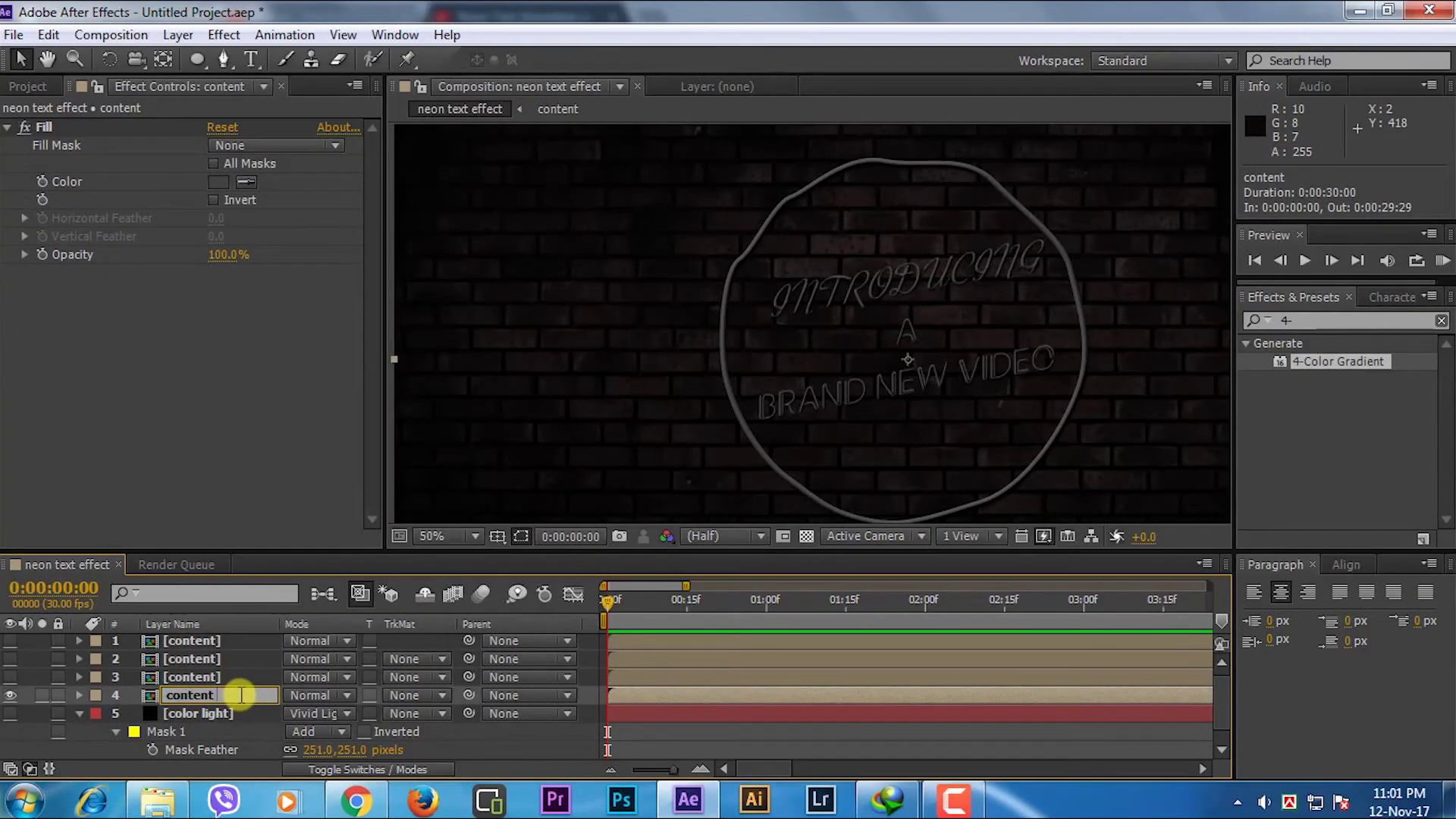
{"action": "type", "text": " off"}
{"action": "key", "text": "Return"}
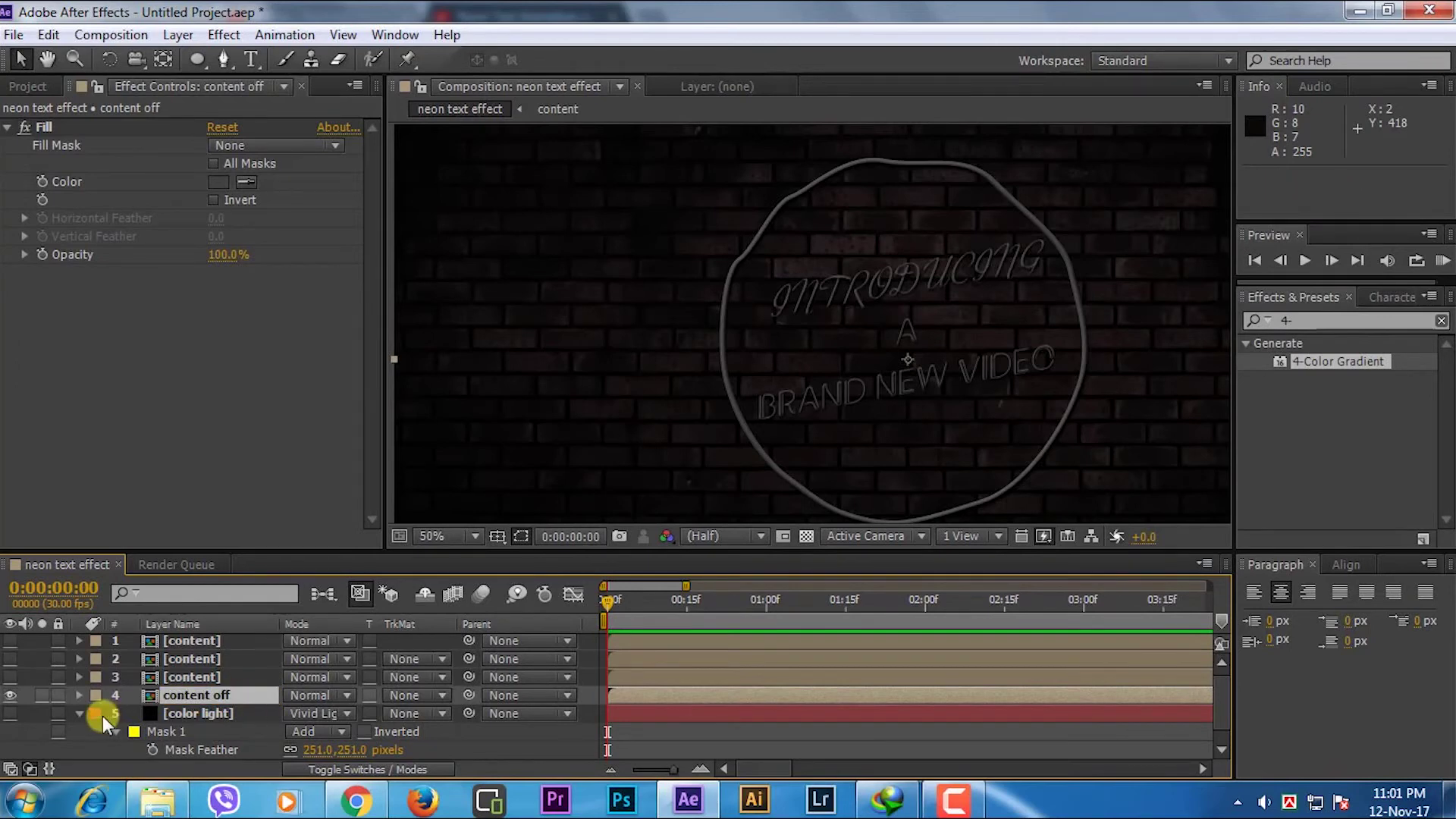
{"action": "left_click_drag", "start_coordinate": [12, 675], "coordinate": [11, 640]}
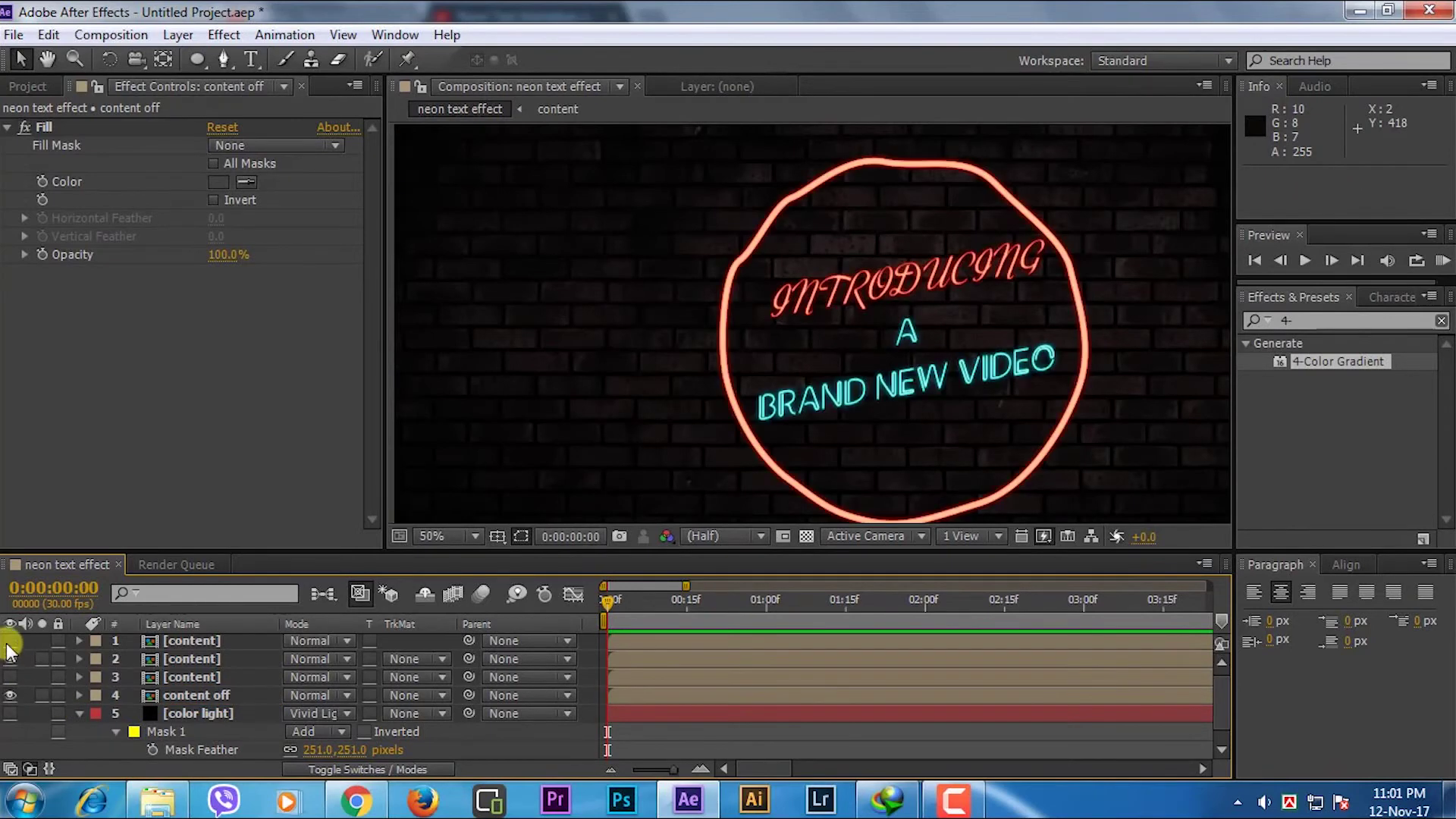
{"action": "left_click", "coordinate": [12, 684]}
Rename layers 1 and 2 to 'content on'
{"action": "right_click", "coordinate": [192, 641]}
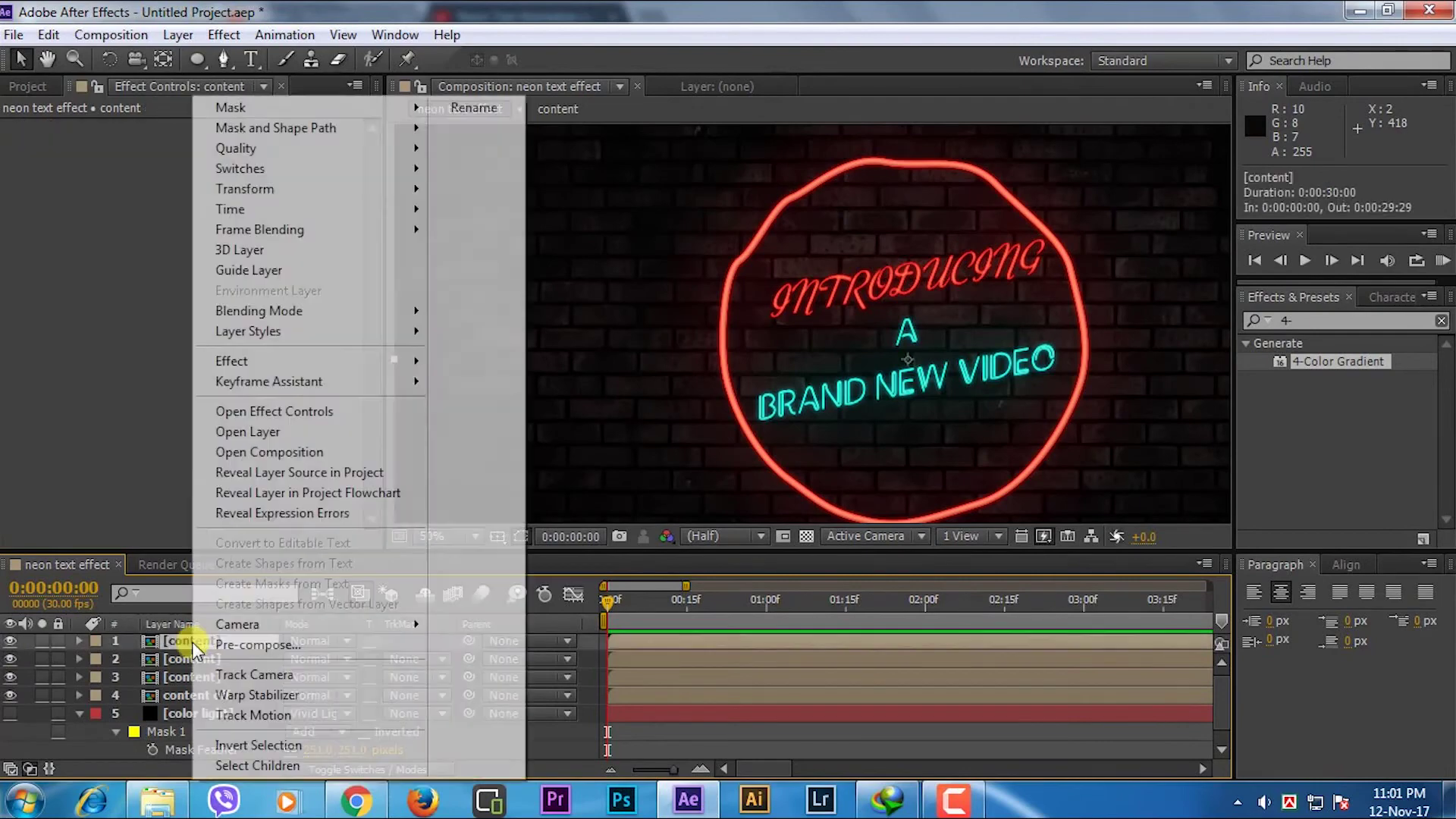
{"action": "left_click", "coordinate": [471, 107]}
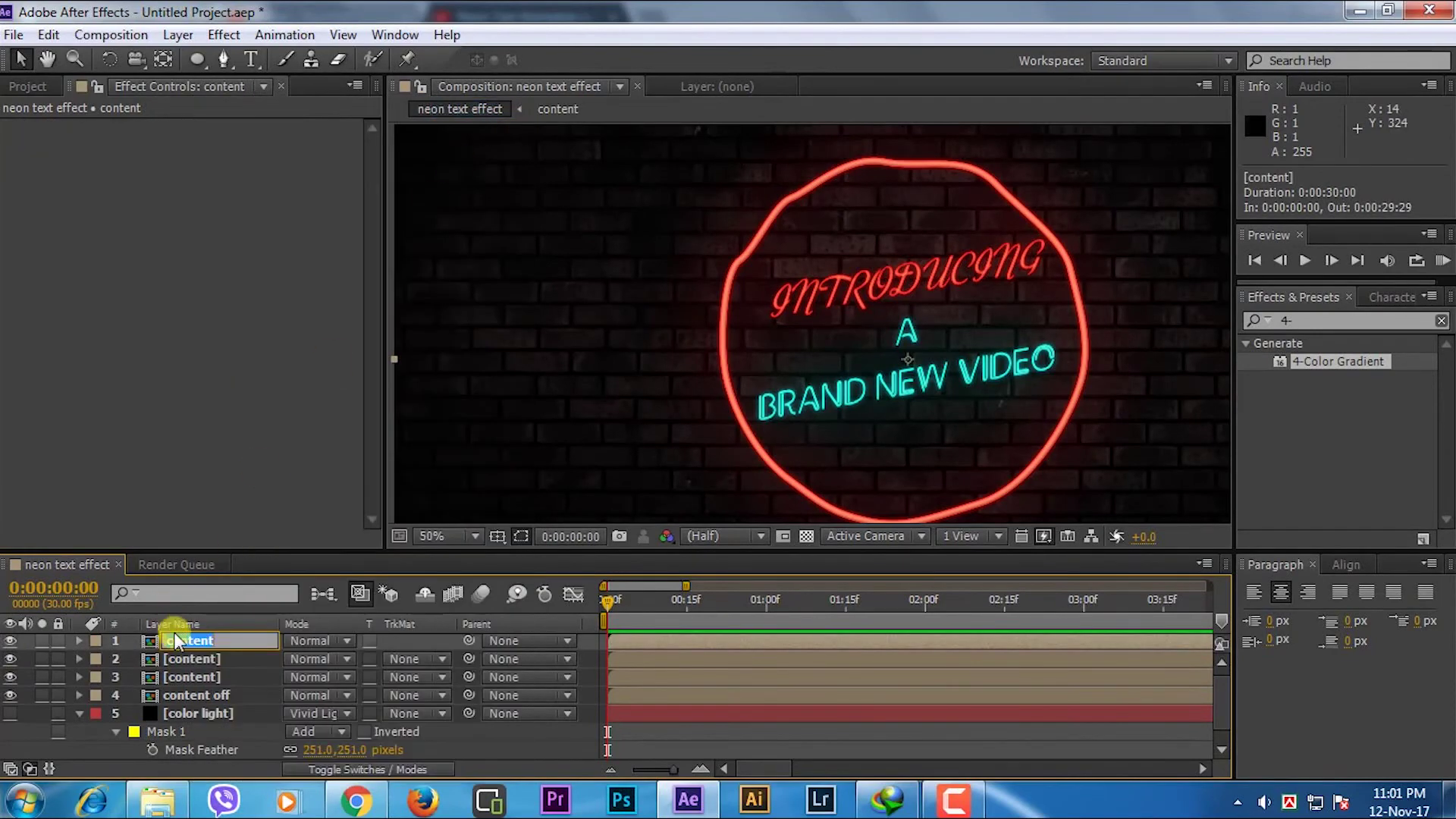
{"action": "left_click", "coordinate": [226, 642]}
{"action": "type", "text": "on"}
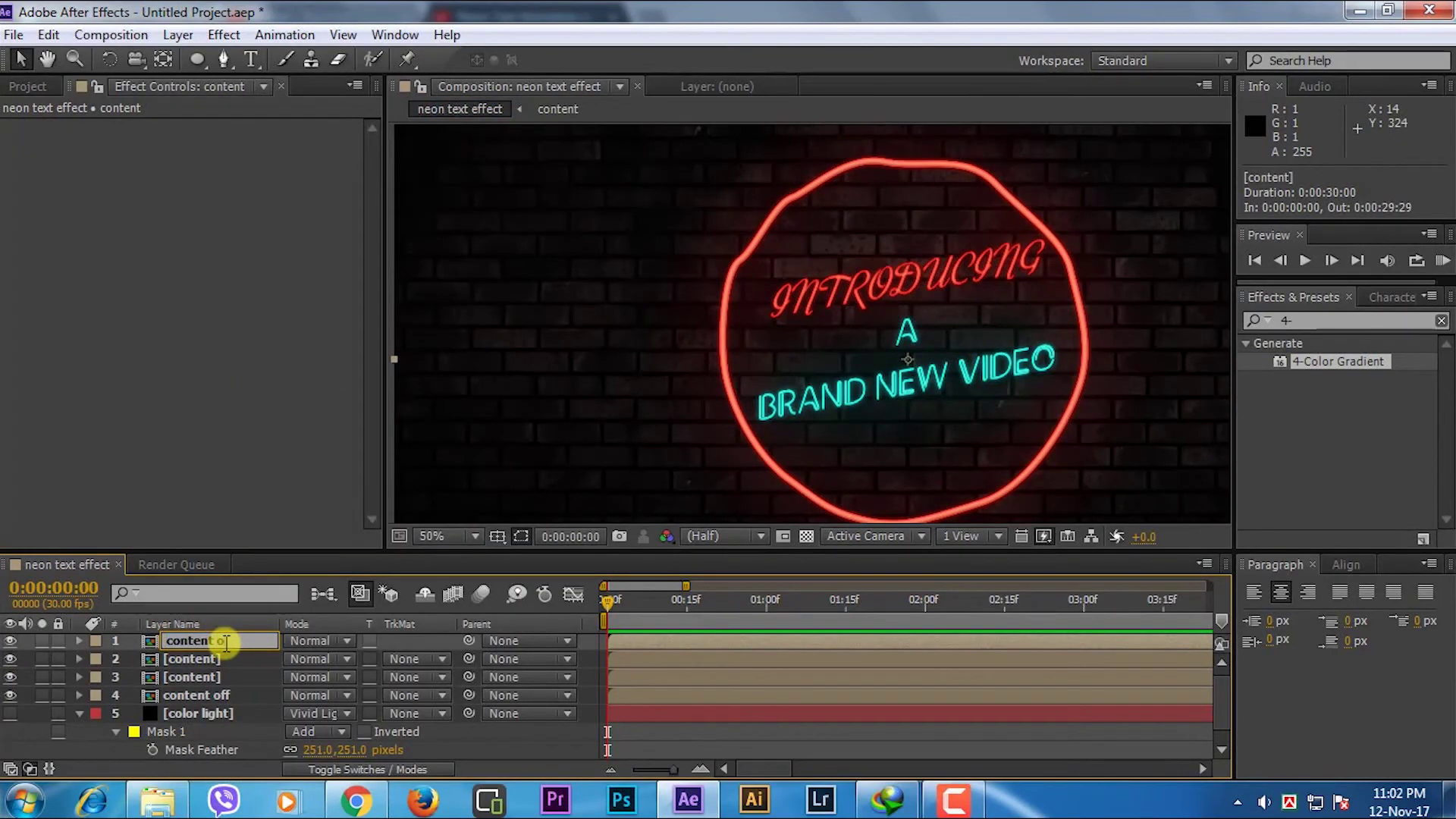
{"action": "key", "text": "Return"}
{"action": "left_click", "coordinate": [235, 649]}
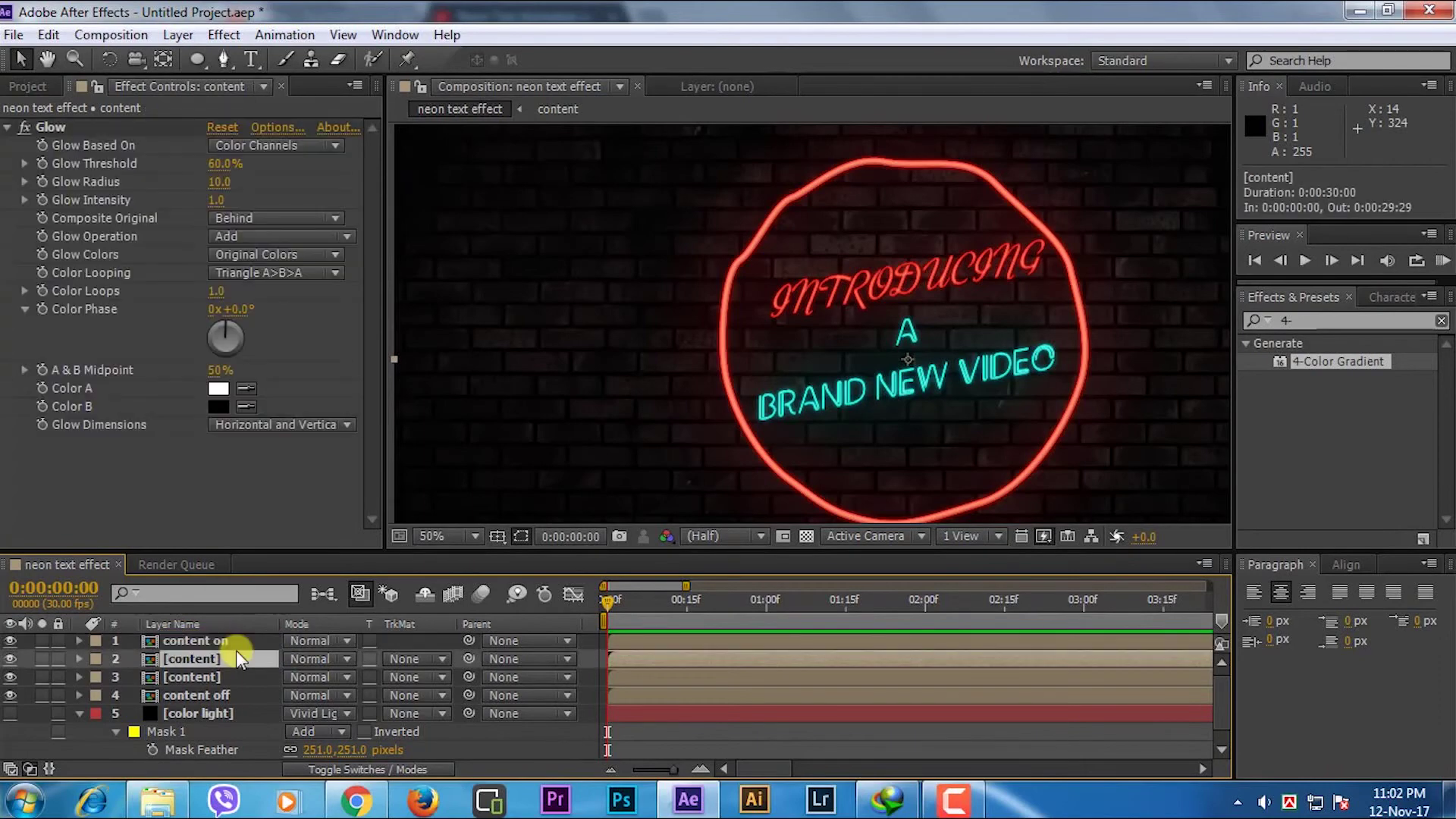
{"action": "right_click", "coordinate": [235, 649]}
{"action": "left_click", "coordinate": [540, 114]}
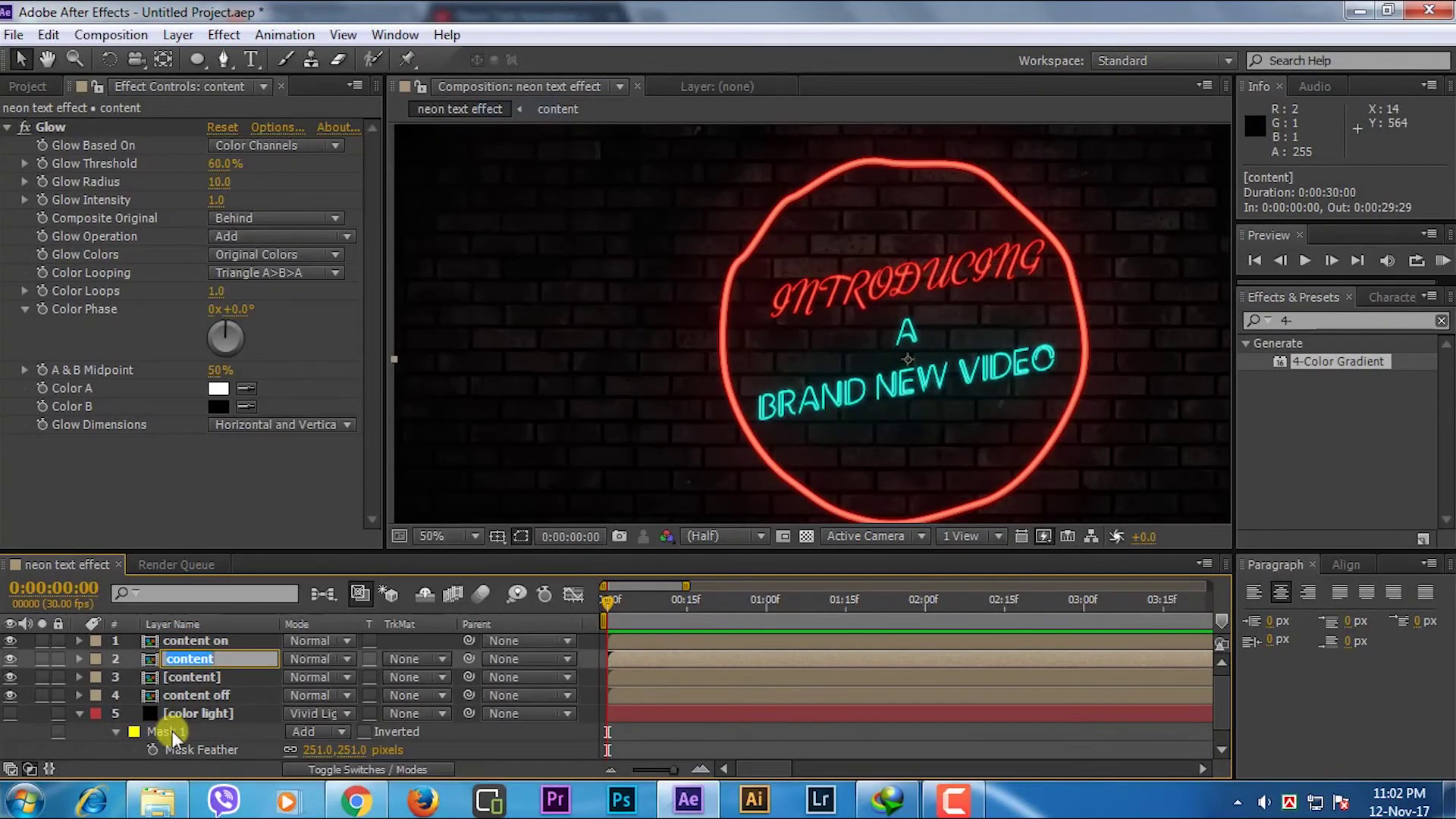
{"action": "left_click", "coordinate": [231, 658]}
{"action": "type", "text": "on"}
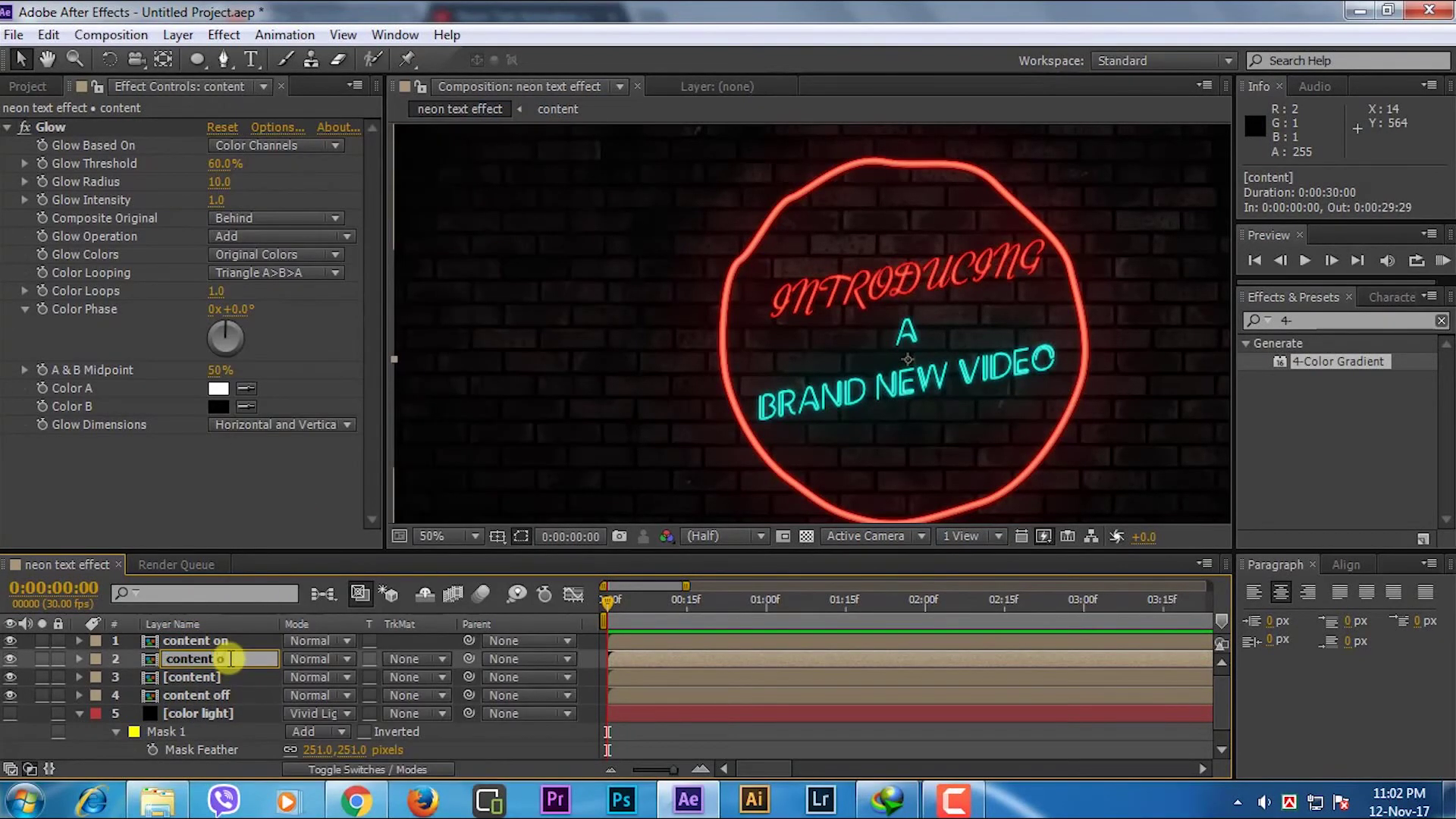
{"action": "key", "text": "Return"}
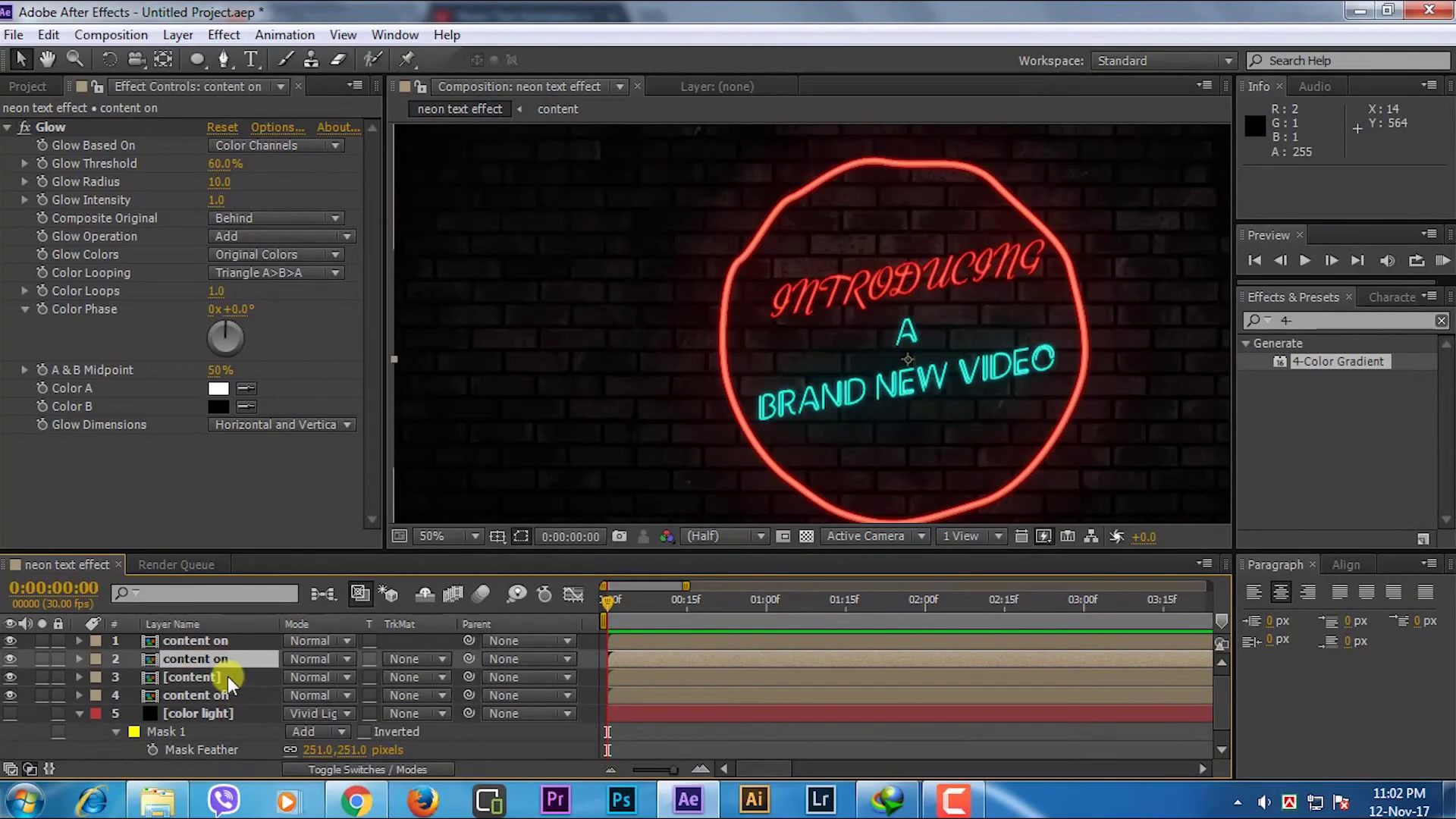
Rename layer 3 to 'content on' as well
{"action": "left_click", "coordinate": [228, 675]}
{"action": "right_click", "coordinate": [227, 676]}
{"action": "left_click", "coordinate": [516, 120]}
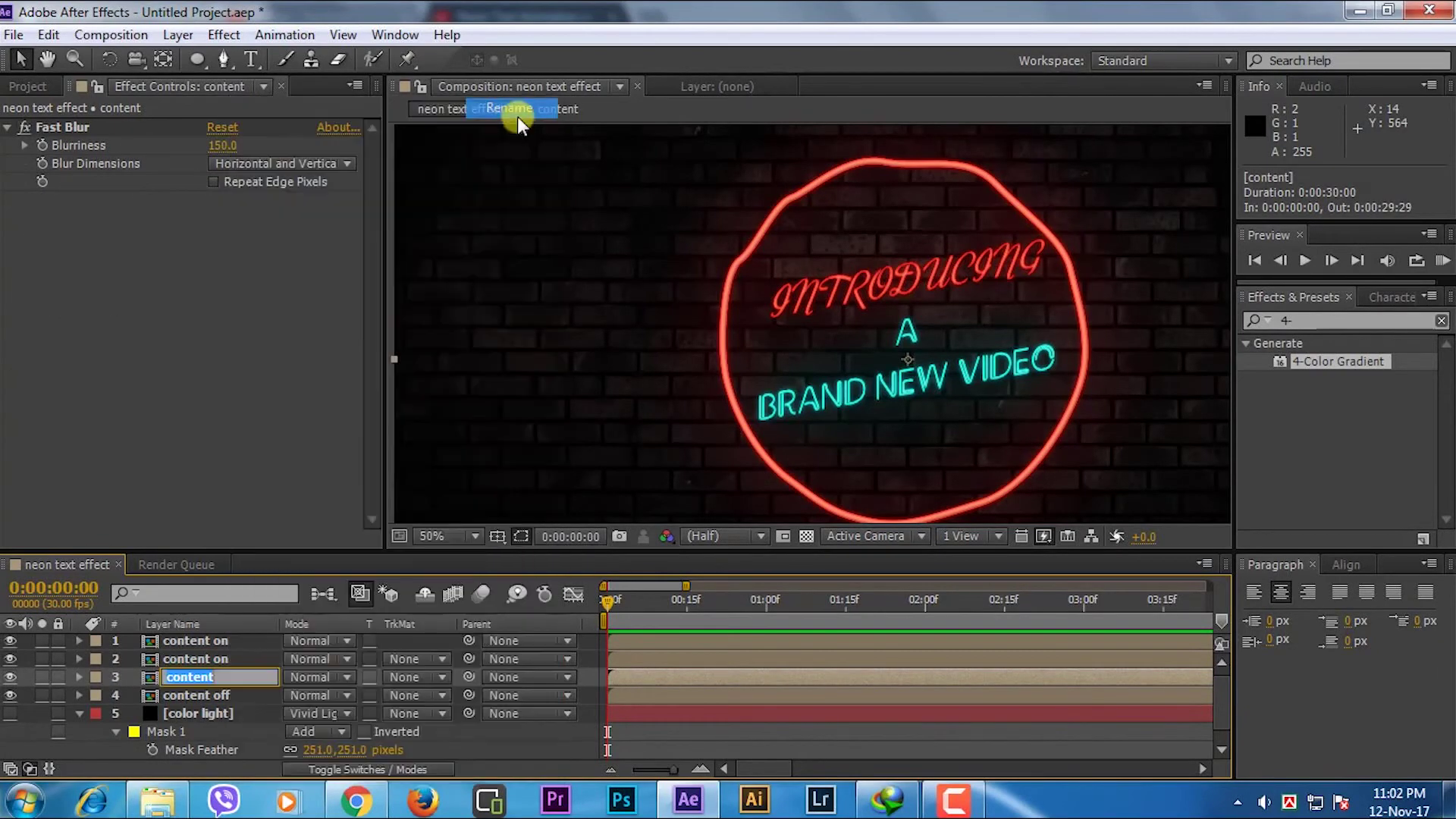
{"action": "key", "text": "Right"}
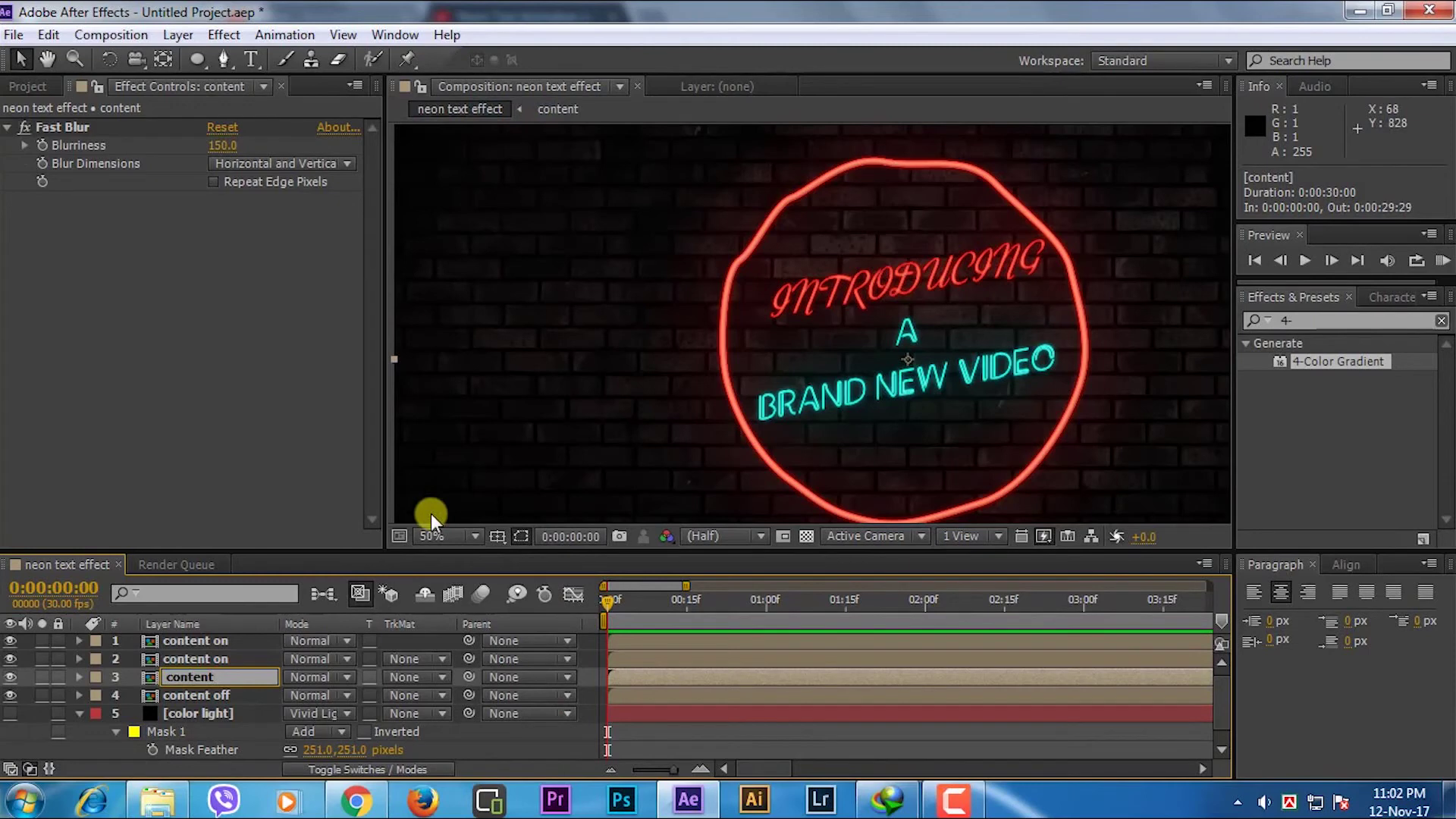
{"action": "type", "text": " on"}
{"action": "key", "text": "Return"}
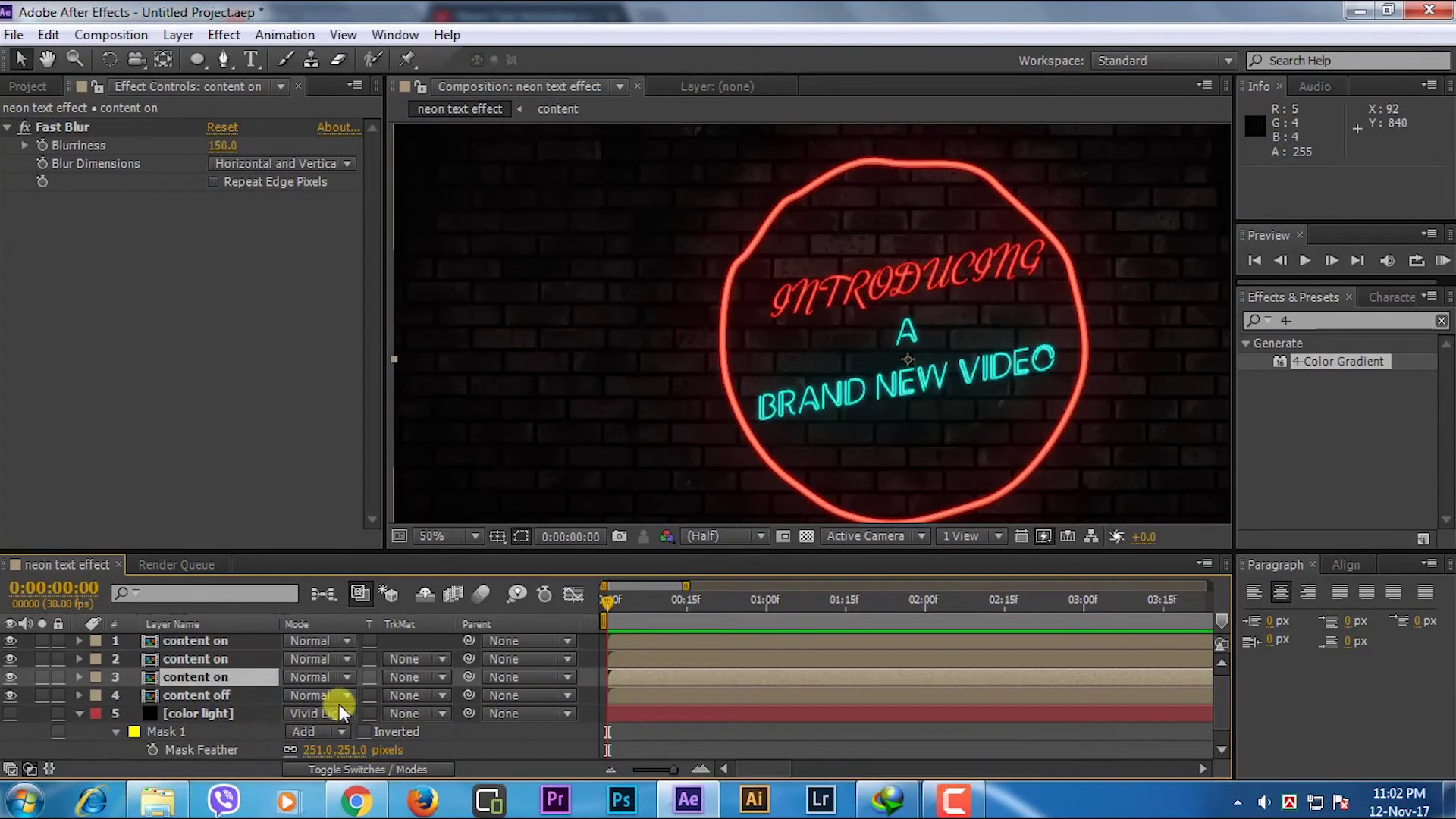
Shift the color light and three content on layers about 7 frames later in the timeline
{"action": "left_click", "coordinate": [223, 711]}
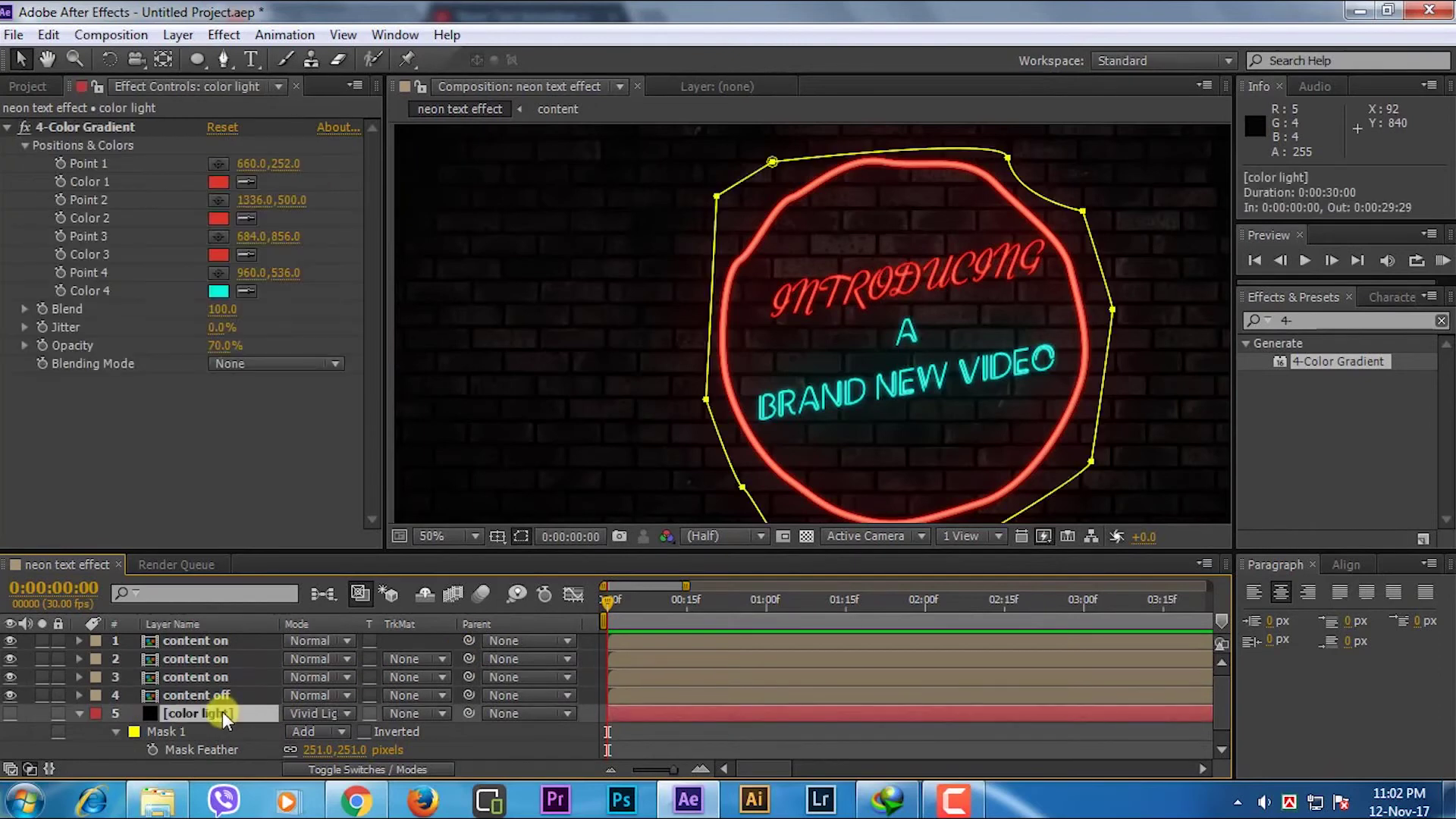
{"action": "left_click", "coordinate": [212, 674], "text": "ctrl"}
{"action": "left_click", "coordinate": [216, 659], "text": "ctrl"}
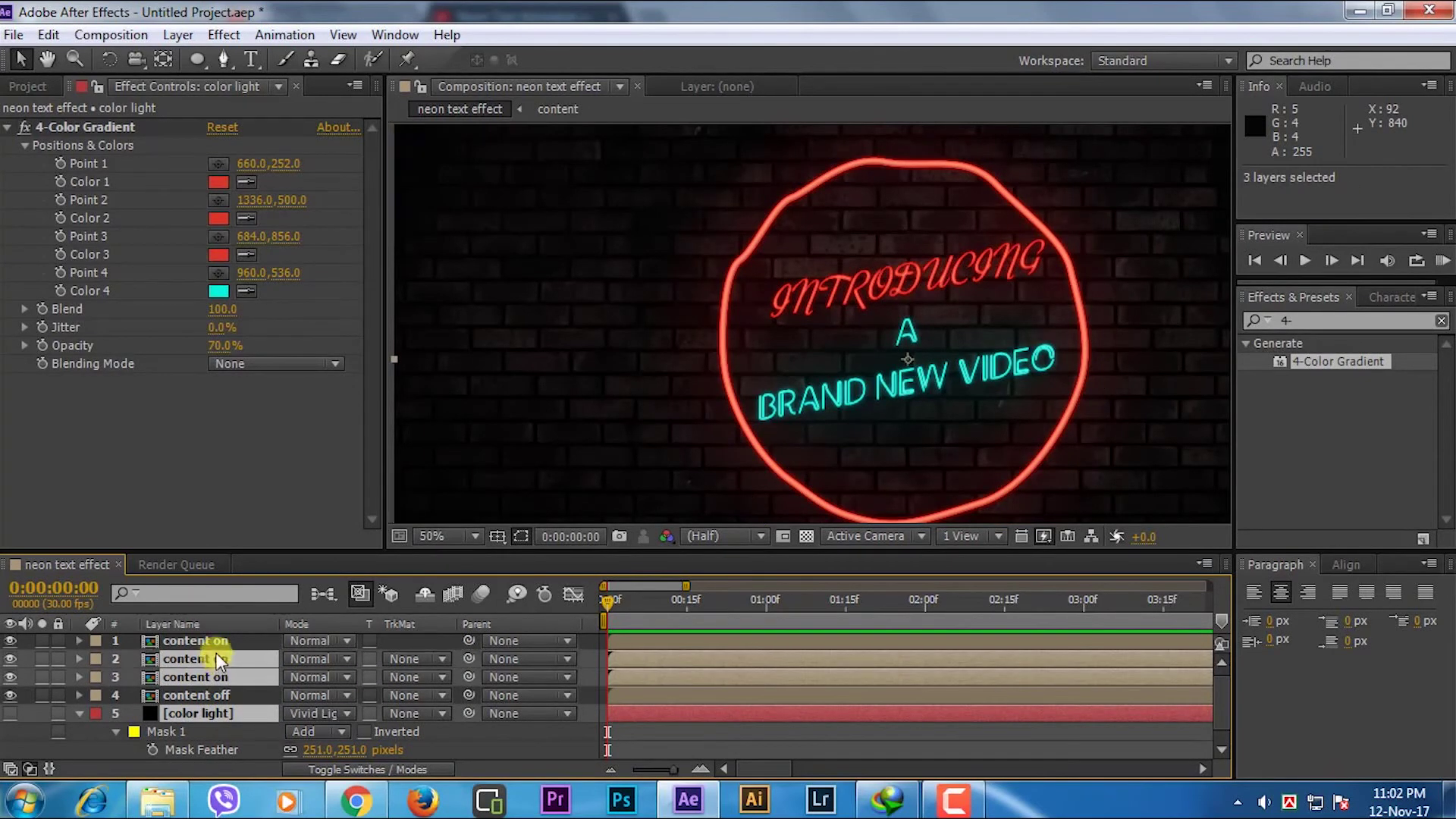
{"action": "left_click", "coordinate": [215, 641], "text": "ctrl"}
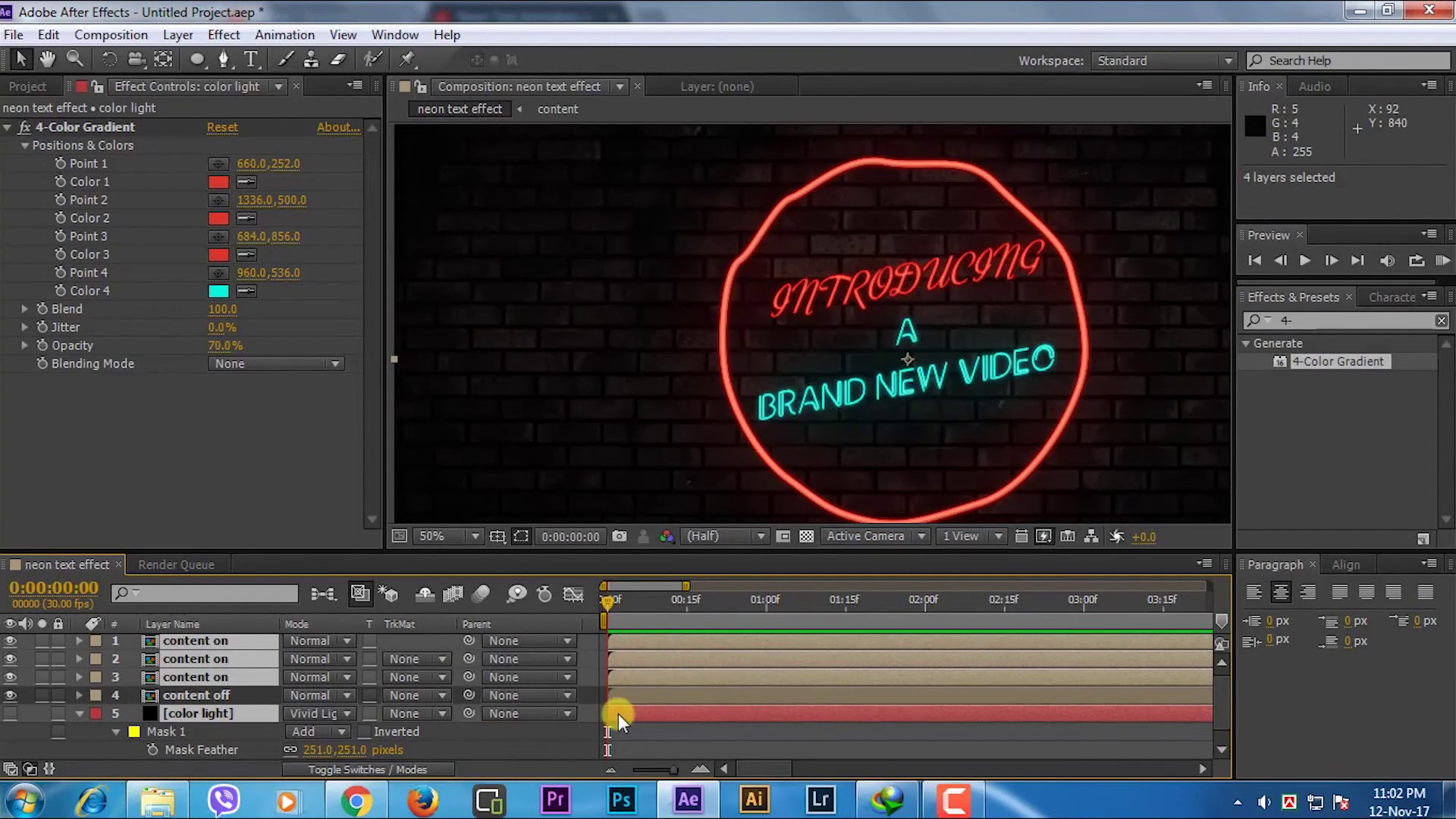
{"action": "left_click_drag", "start_coordinate": [628, 711], "coordinate": [657, 706]}
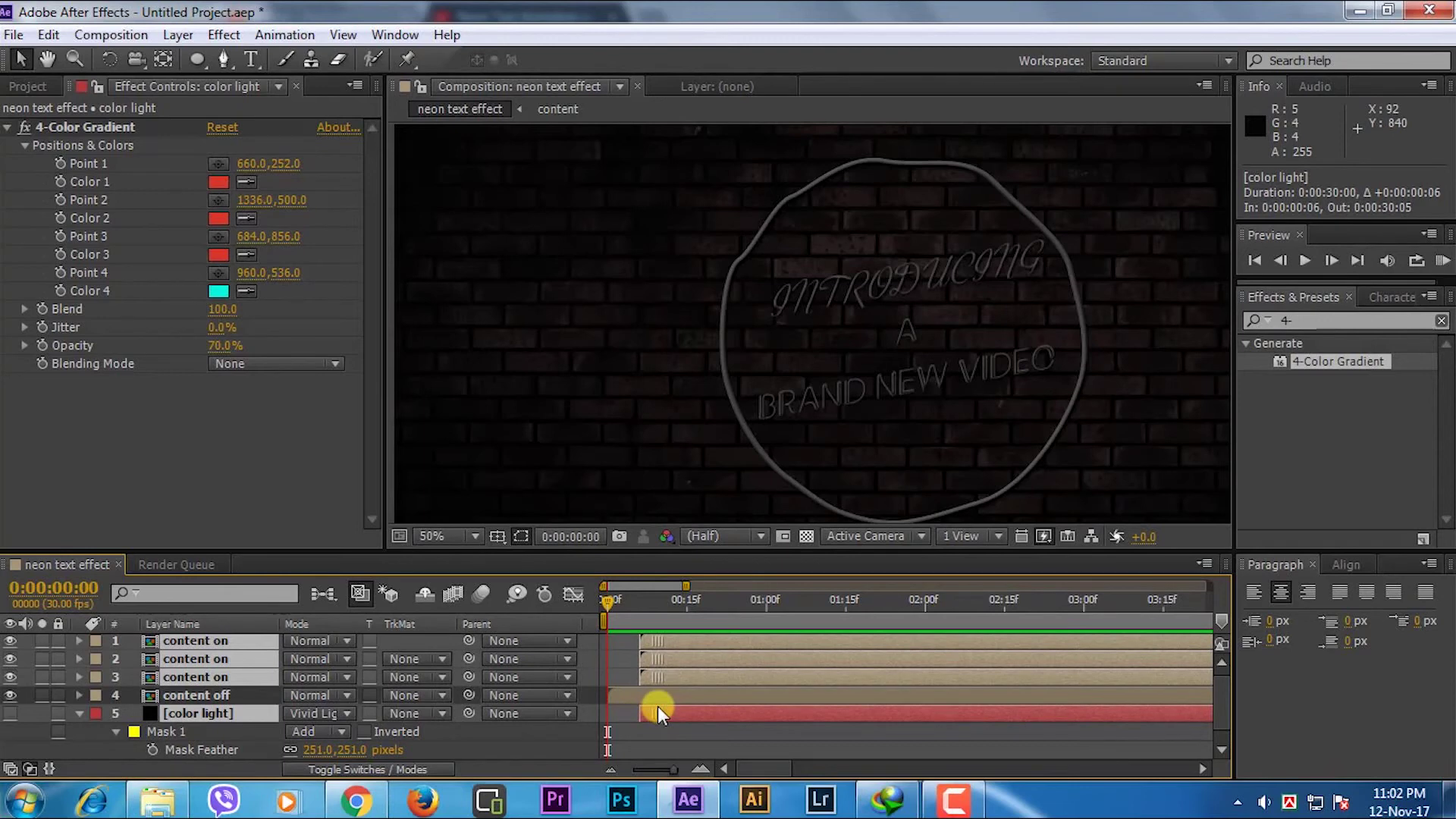
{"action": "left_click_drag", "start_coordinate": [657, 707], "coordinate": [662, 707]}
In the content precomp, set opacity keyframes on all three layers at frame 7
{"action": "double_click", "coordinate": [203, 639]}
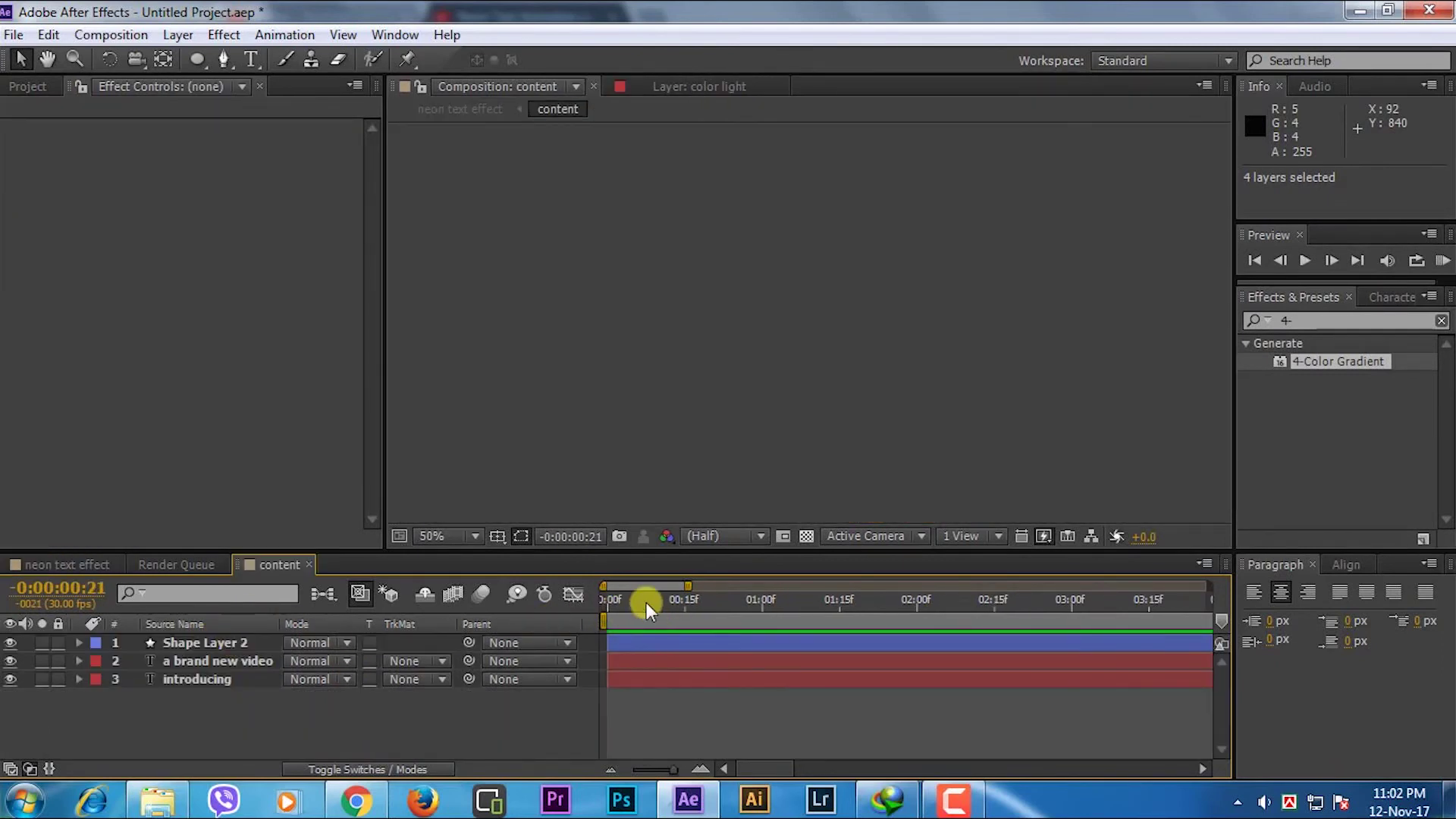
{"action": "left_click", "coordinate": [645, 602]}
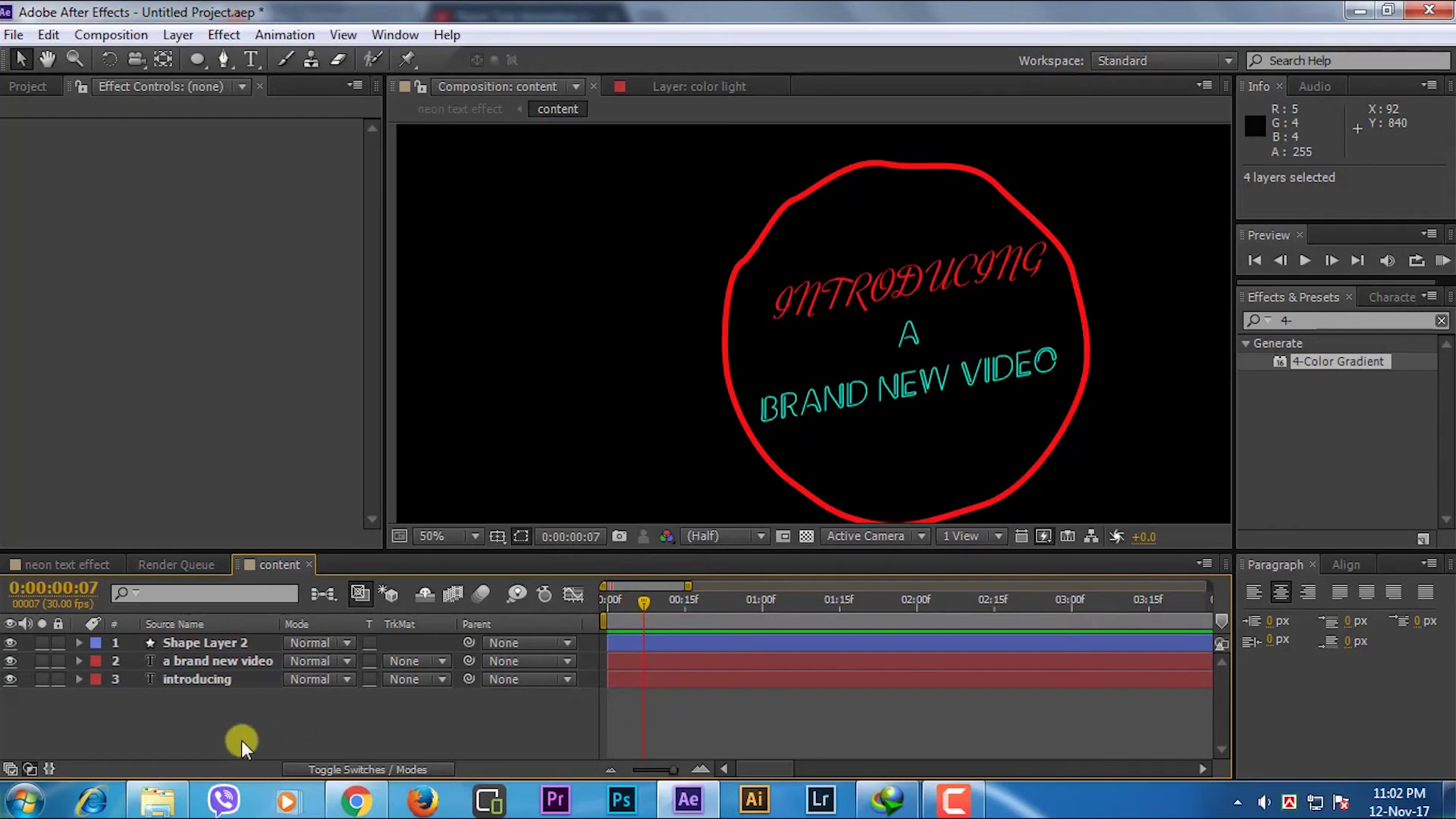
{"action": "left_click_drag", "start_coordinate": [241, 741], "coordinate": [199, 639]}
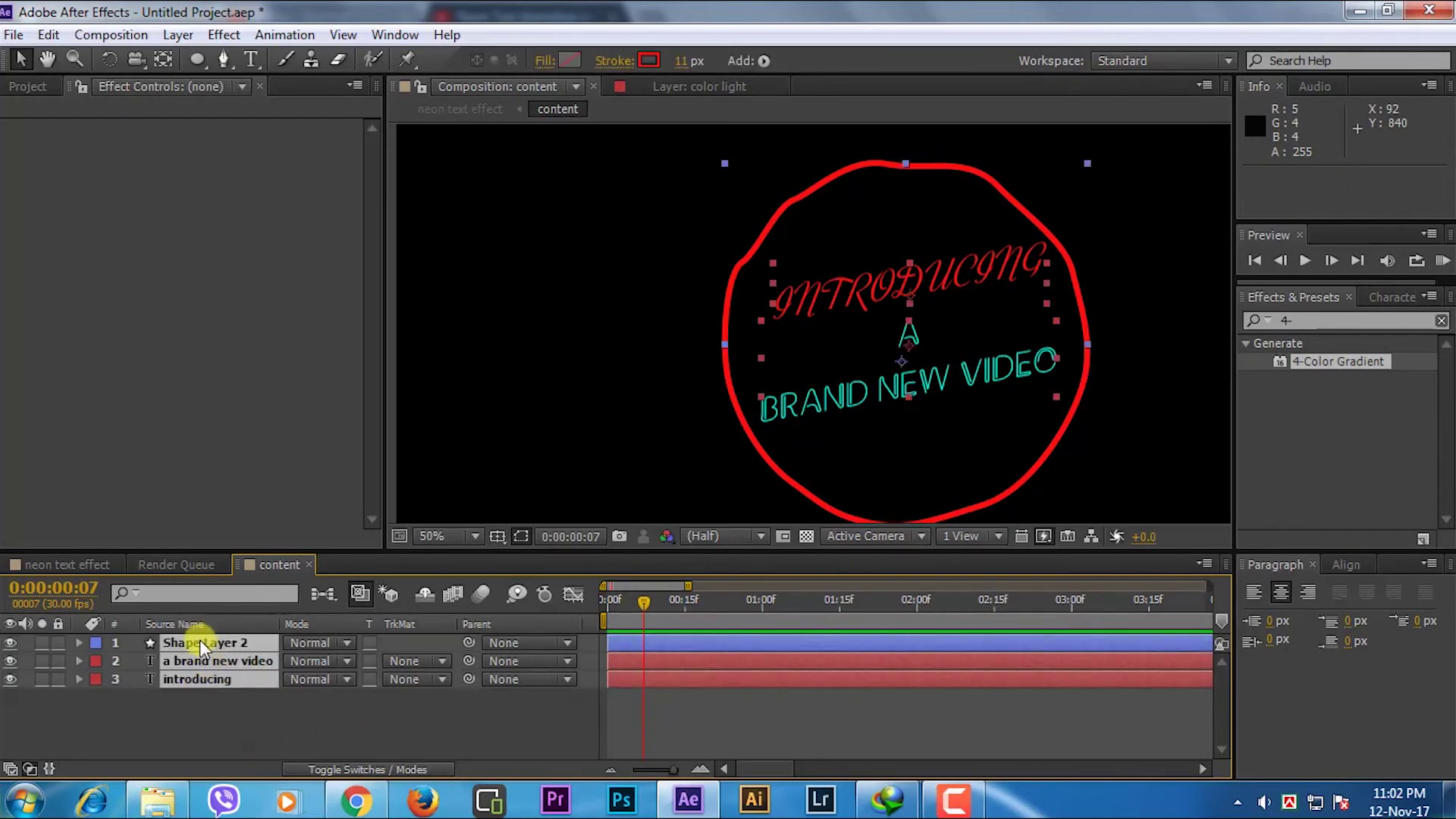
{"action": "key", "text": "t"}
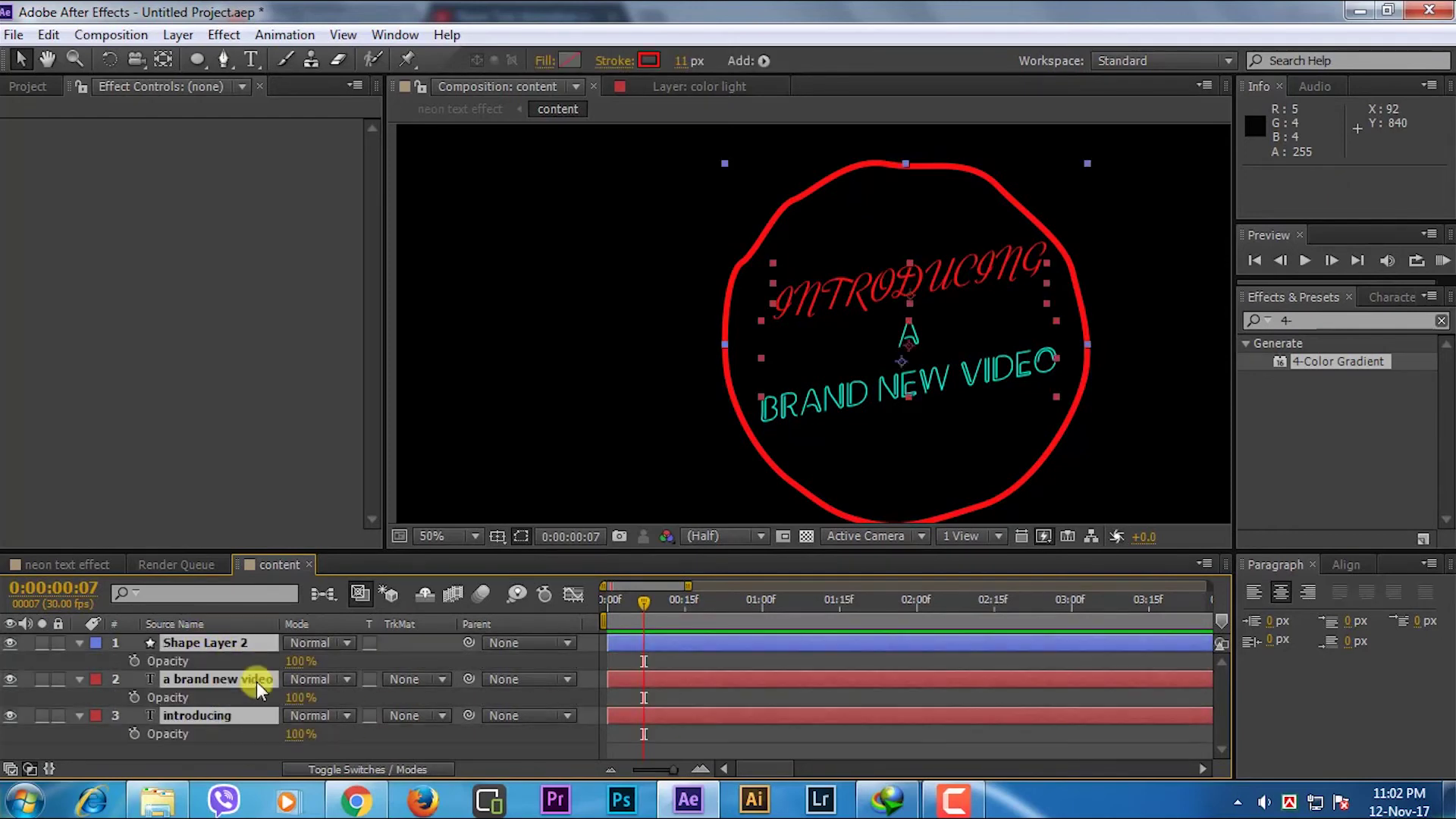
{"action": "left_click", "coordinate": [132, 659]}
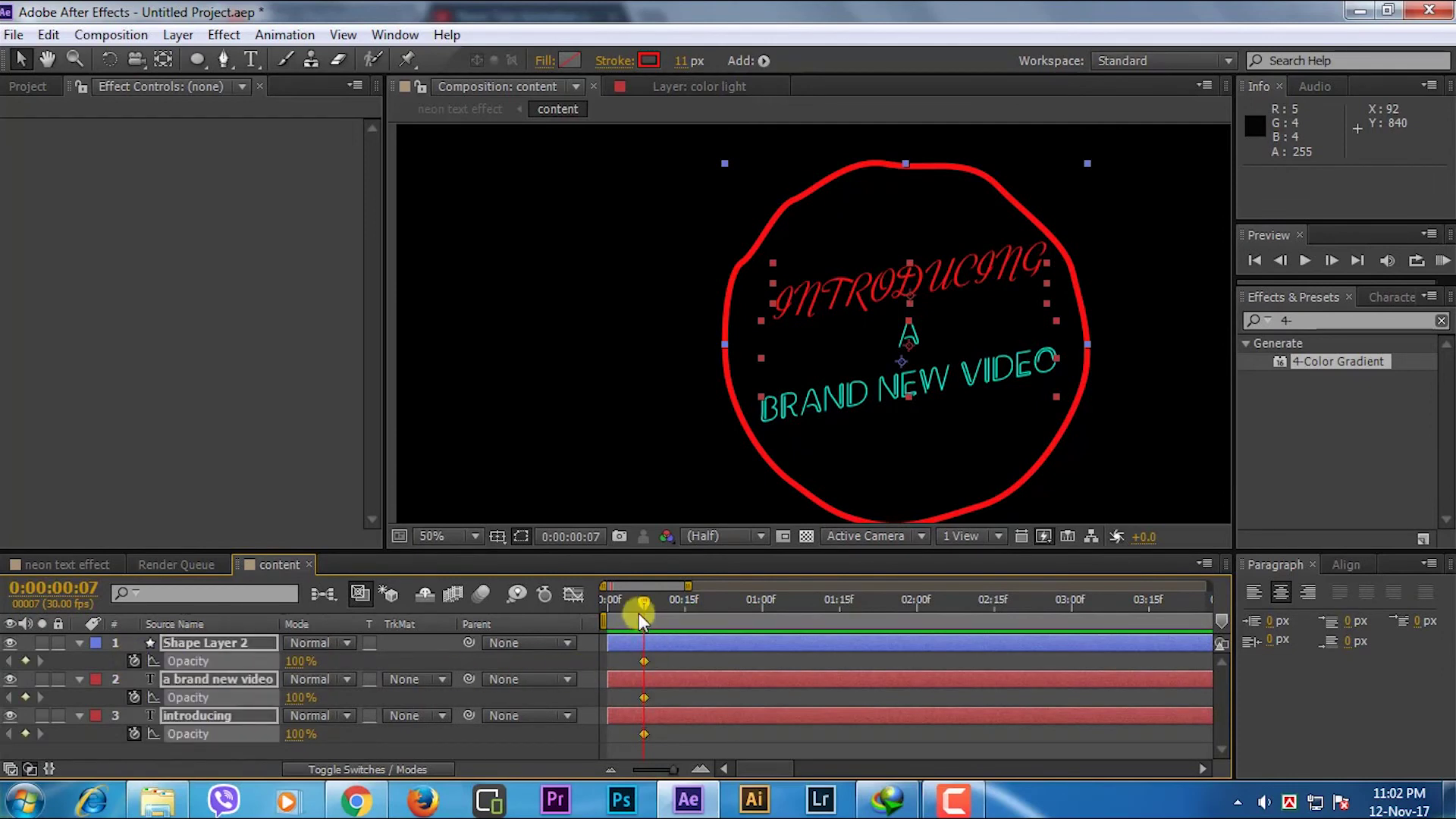
Keyframe all three layers to 0% opacity at frame 9 and 100% at frame 11
{"action": "left_click_drag", "start_coordinate": [642, 599], "coordinate": [649, 596]}
{"action": "left_click_drag", "start_coordinate": [301, 667], "coordinate": [143, 658]}
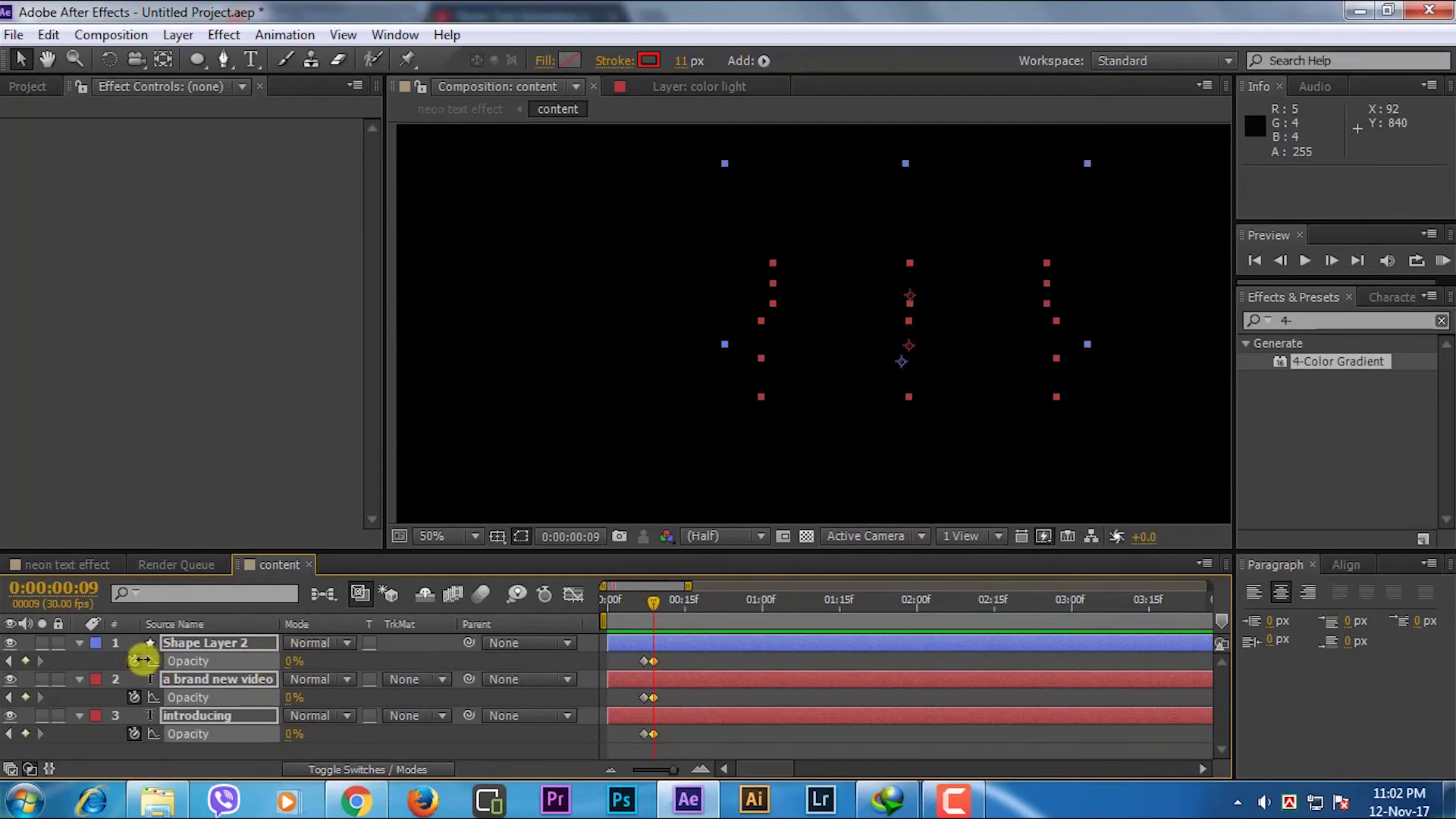
{"action": "left_click_drag", "start_coordinate": [657, 605], "coordinate": [667, 603]}
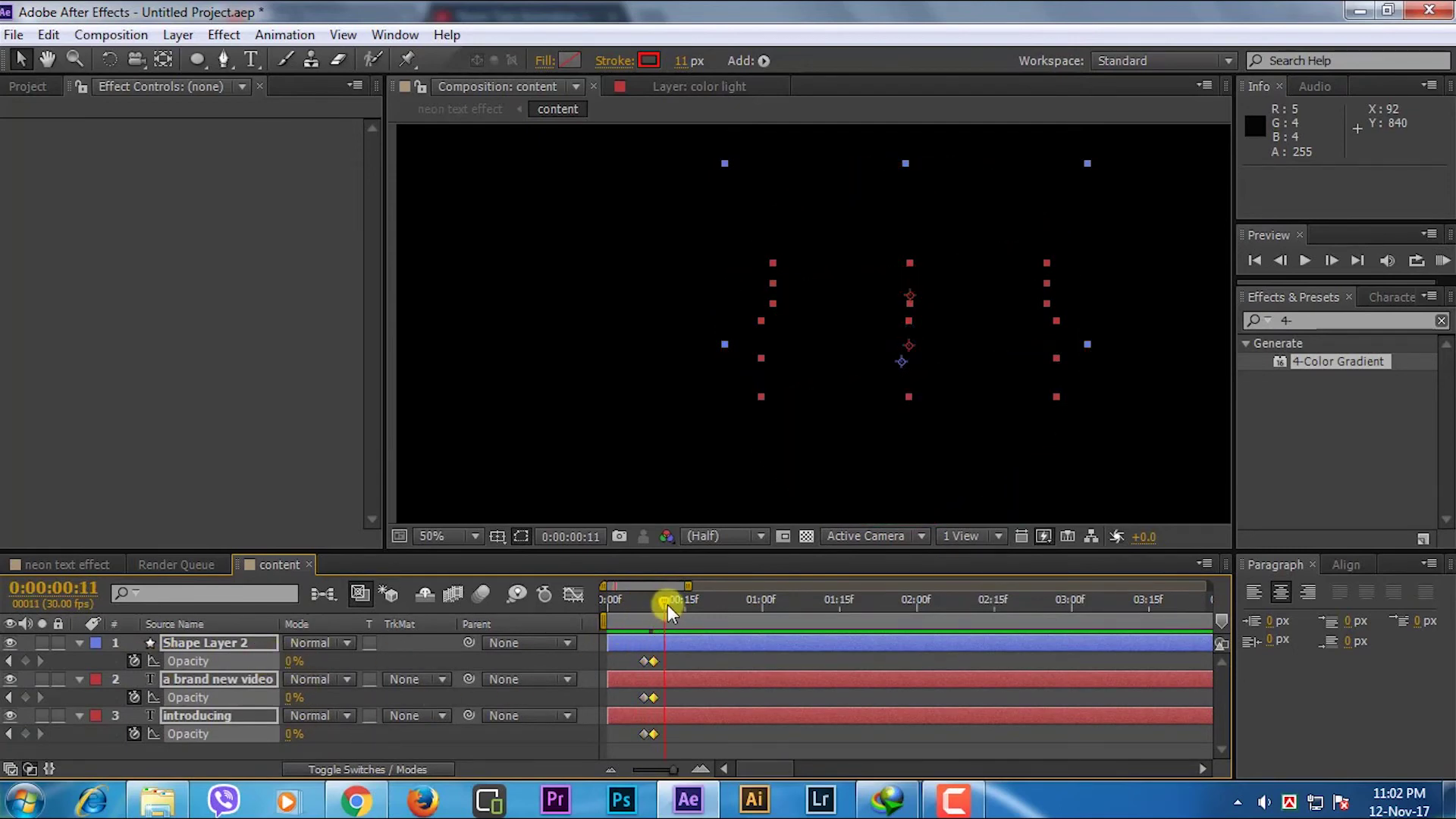
{"action": "left_click_drag", "start_coordinate": [303, 672], "coordinate": [535, 657]}
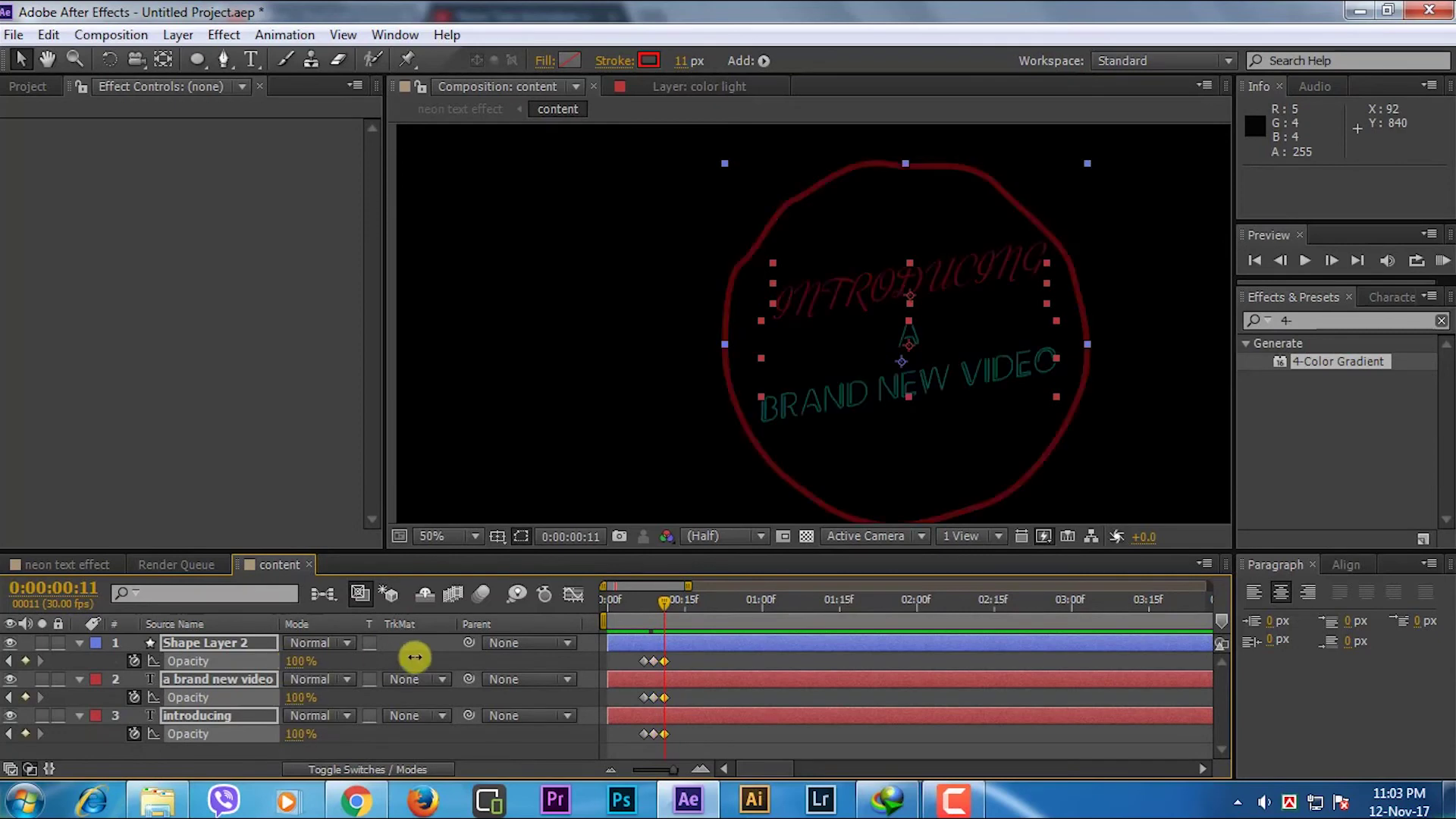
Scrub the flicker from the start, then return to the neon text effect composition
{"action": "left_click_drag", "start_coordinate": [652, 602], "coordinate": [547, 620]}
{"action": "mouse_move", "coordinate": [643, 621]}
{"action": "left_mouse_down"}
{"action": "mouse_move", "coordinate": [703, 620]}
{"action": "mouse_move", "coordinate": [616, 620]}
{"action": "left_mouse_up"}
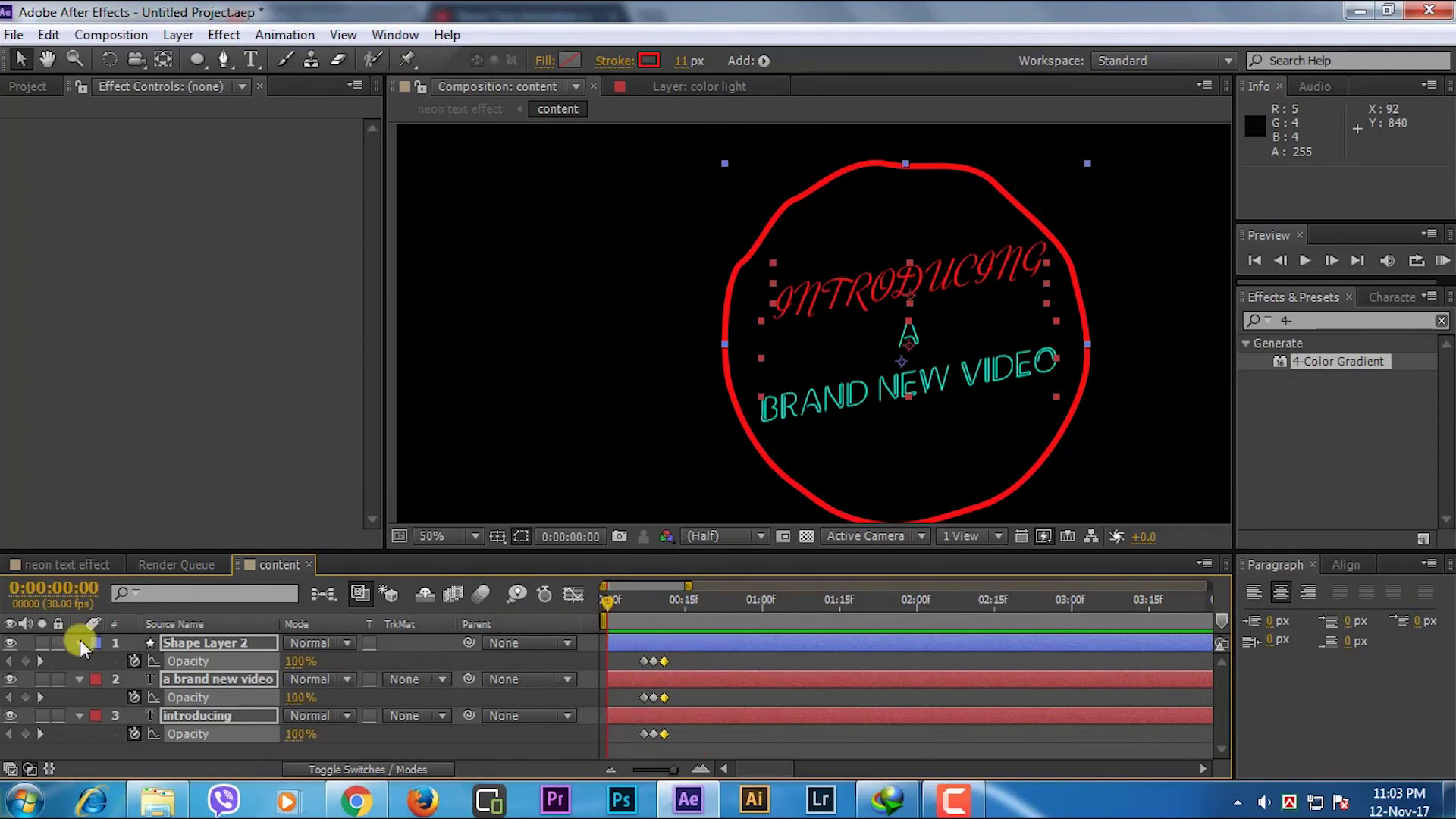
{"action": "left_click", "coordinate": [83, 564]}
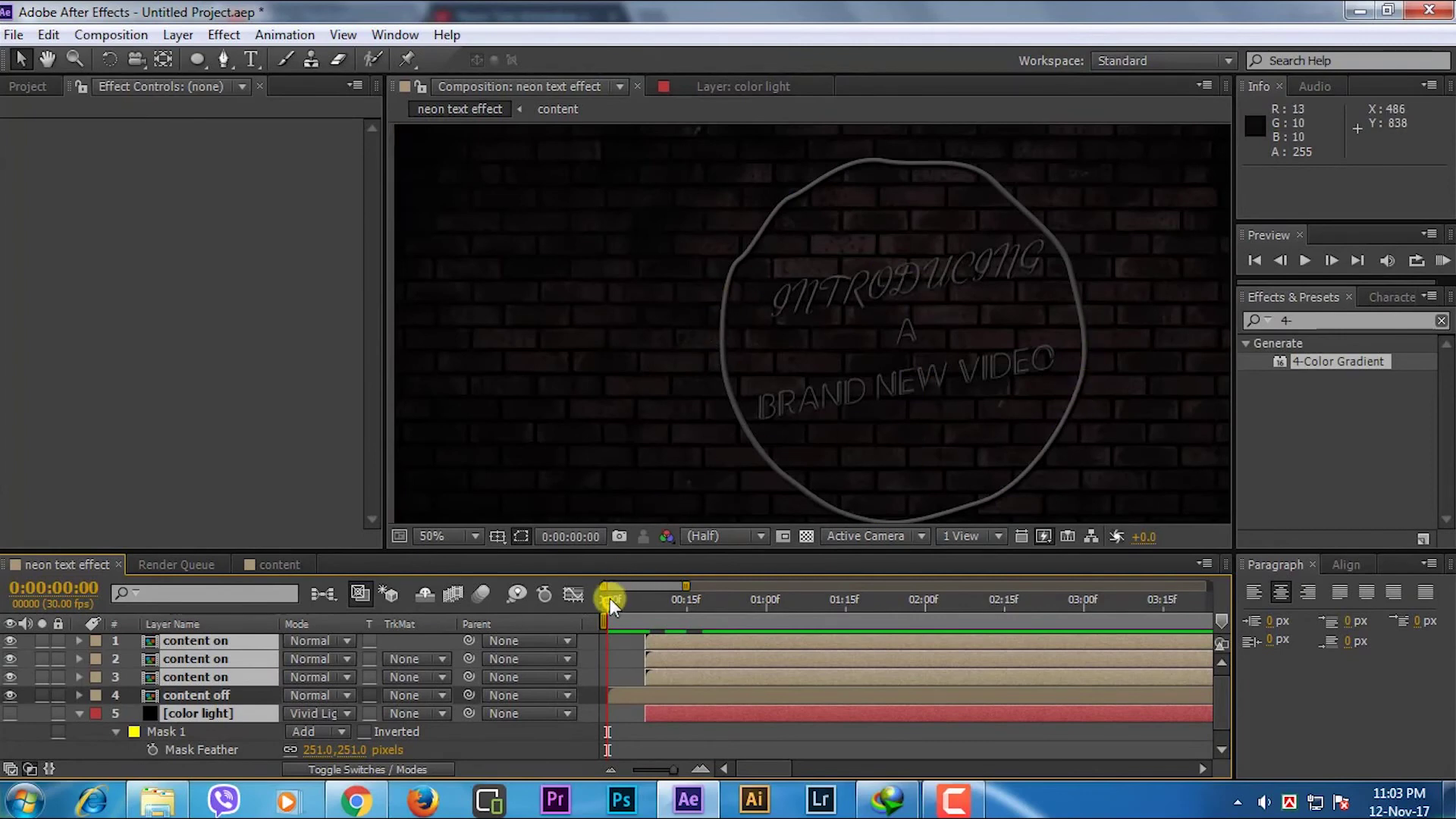
{"action": "mouse_move", "coordinate": [608, 602]}
{"action": "left_mouse_down"}
{"action": "mouse_move", "coordinate": [635, 606]}
{"action": "mouse_move", "coordinate": [568, 620]}
{"action": "mouse_move", "coordinate": [677, 618]}
{"action": "mouse_move", "coordinate": [561, 620]}
{"action": "mouse_move", "coordinate": [756, 610]}
{"action": "left_mouse_up"}
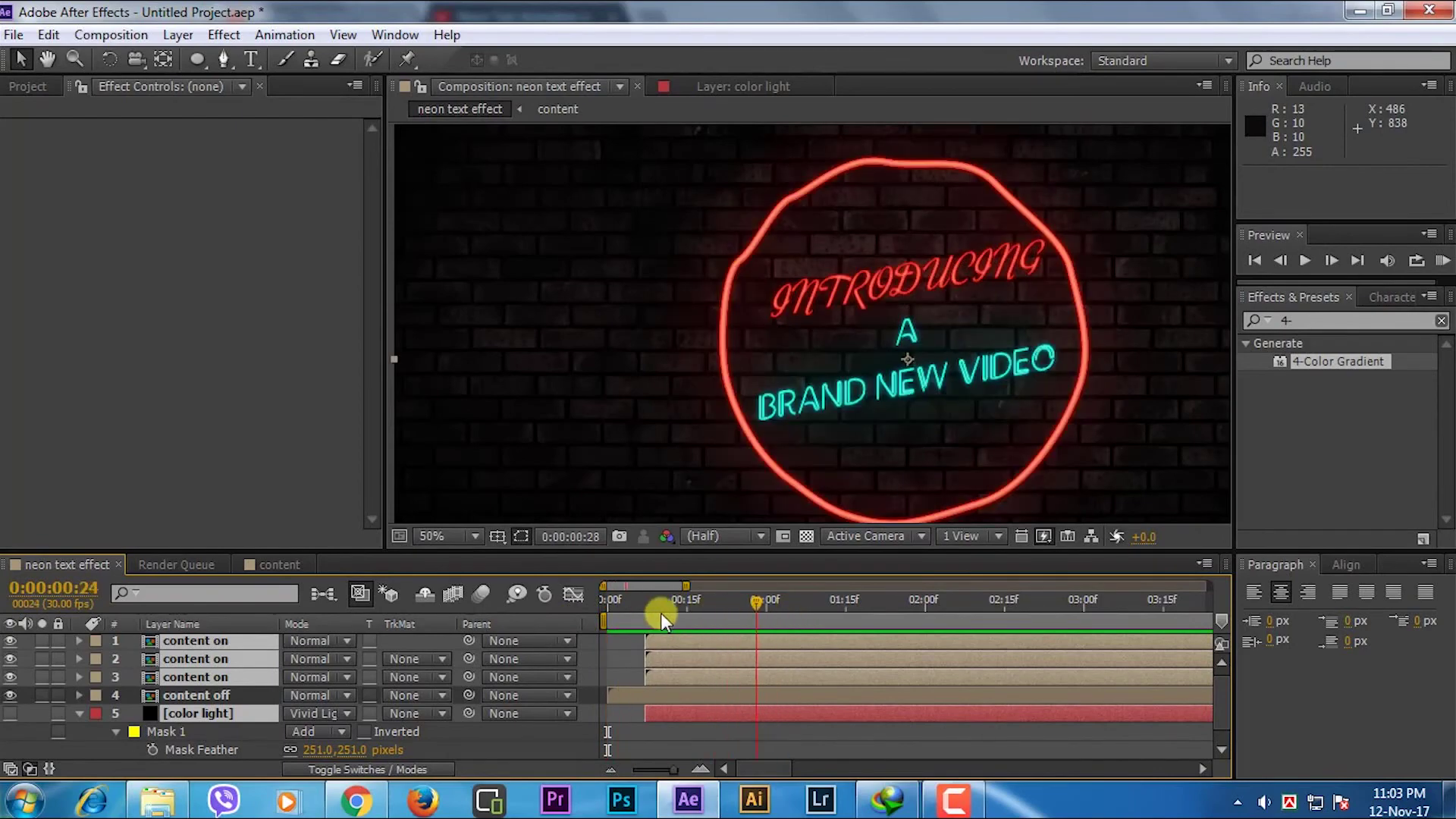
{"action": "left_click_drag", "start_coordinate": [661, 613], "coordinate": [793, 616]}
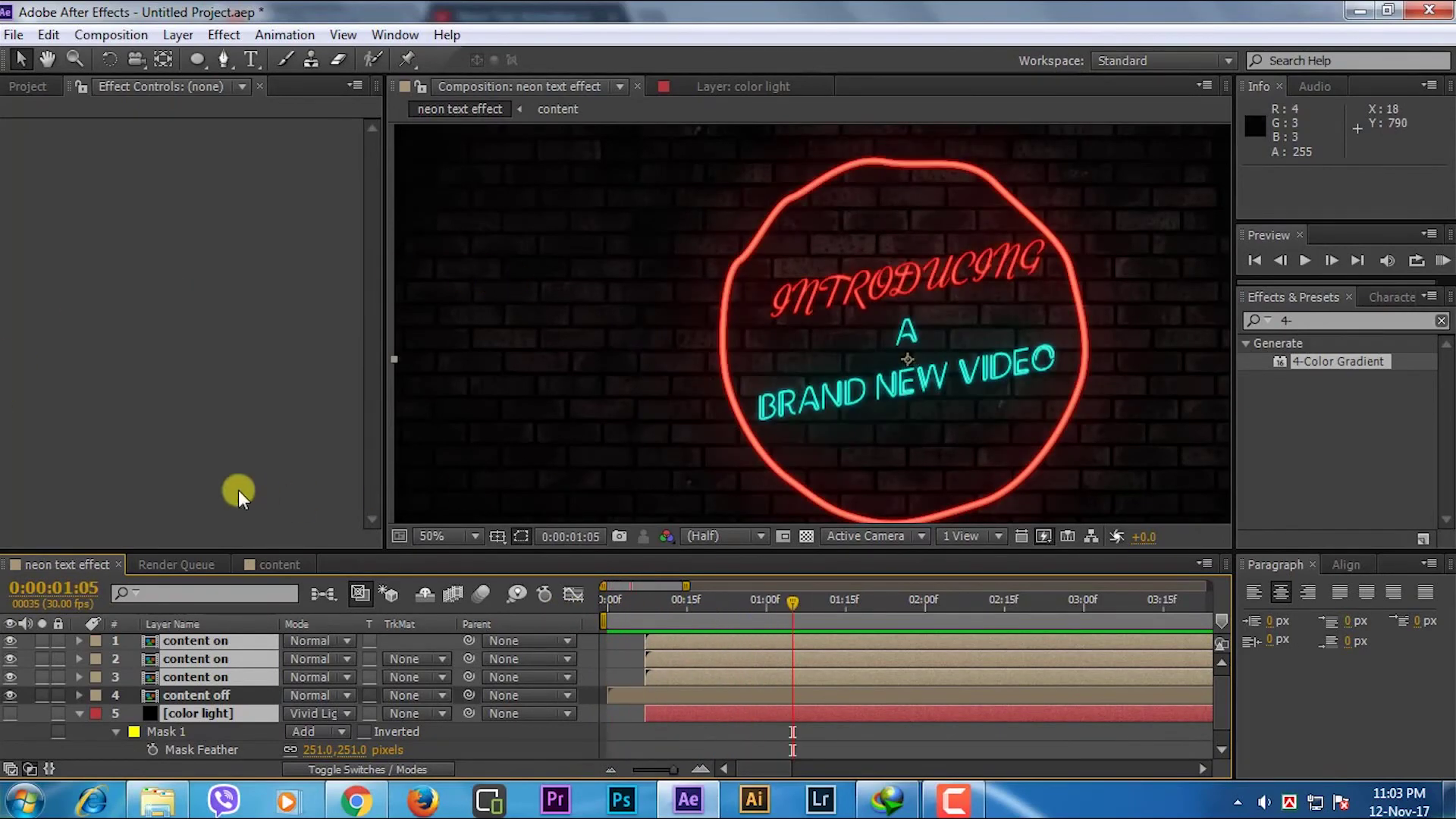
{"action": "scroll", "coordinate": [894, 303], "scroll_direction": "down", "scroll_amount": 1}
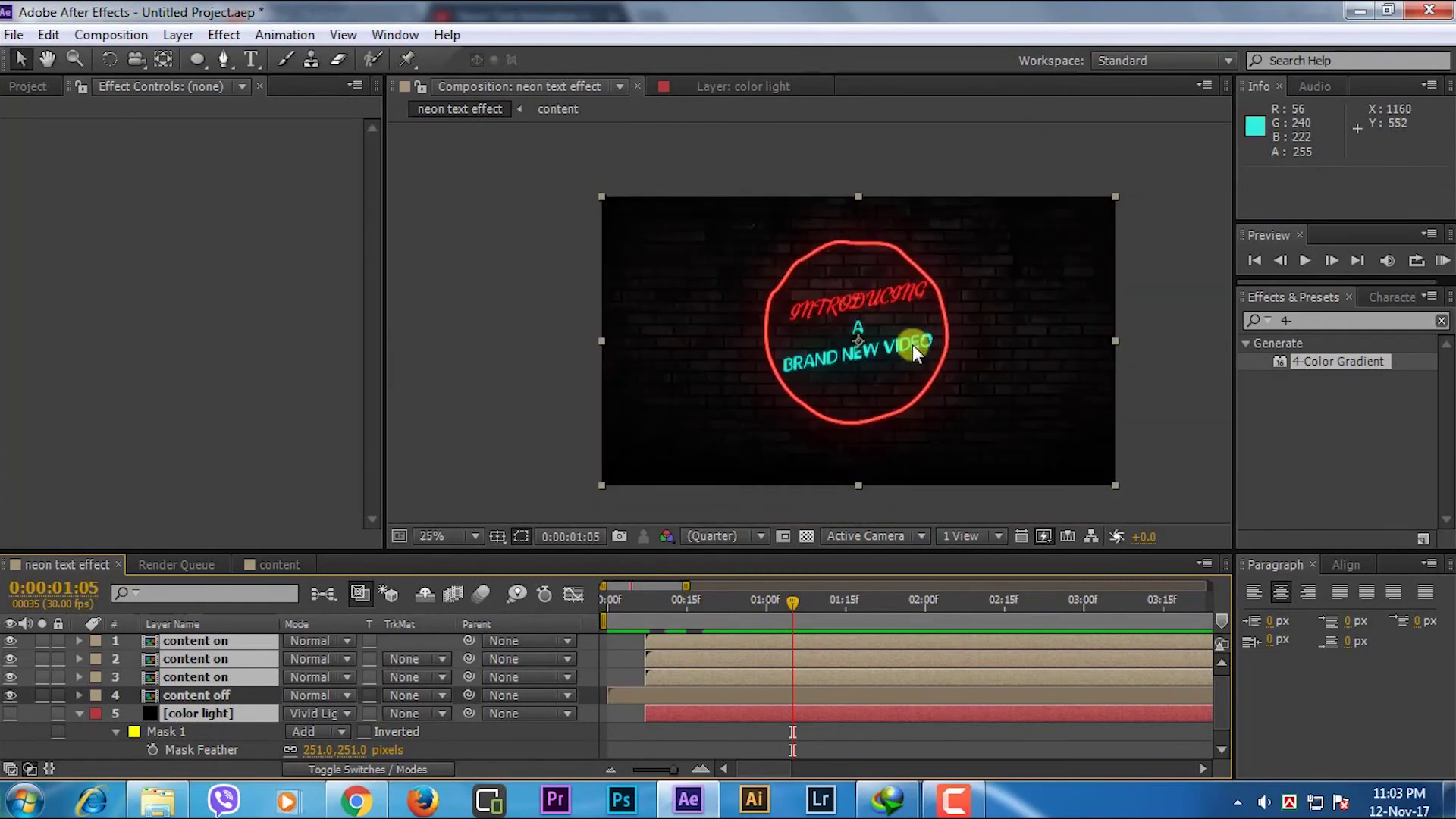
{"action": "scroll", "coordinate": [912, 345], "scroll_direction": "up", "scroll_amount": 1}
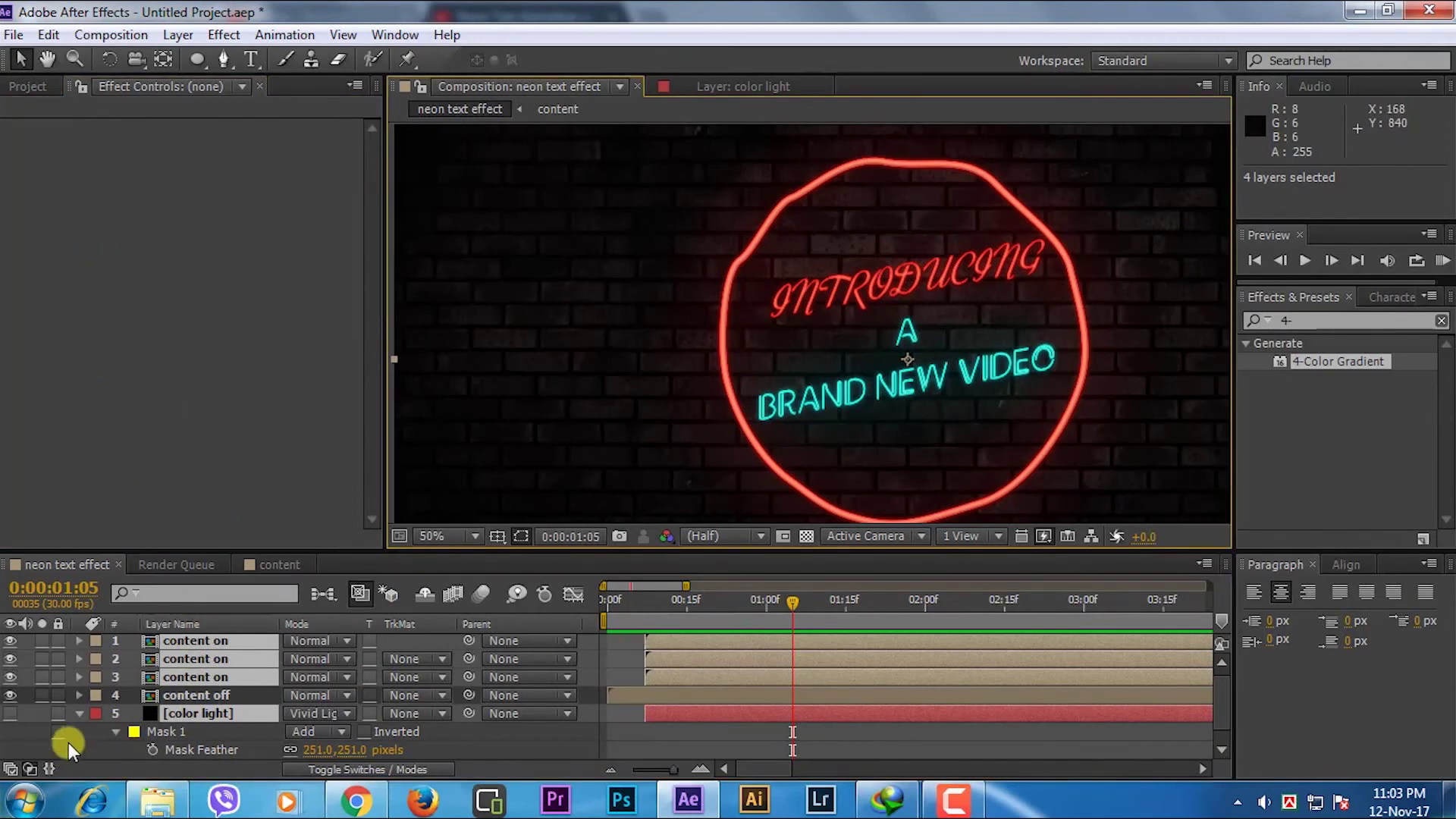
{"action": "left_click", "coordinate": [35, 730]}
{"action": "left_click", "coordinate": [253, 643]}
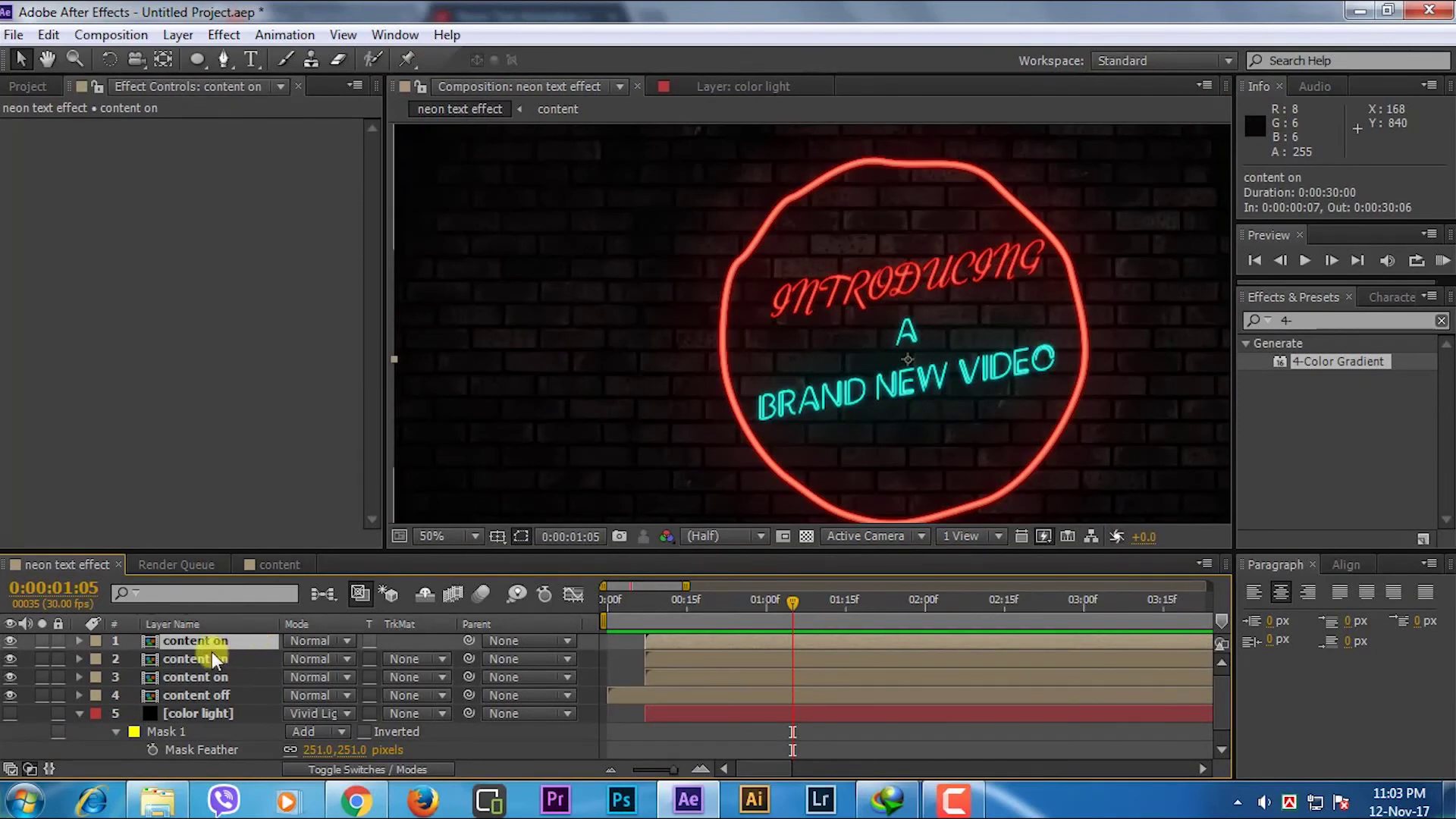
Add a wiggle(60,20) expression to the first content on layer's opacity
{"action": "key", "text": "t"}
{"action": "key", "text": "t"}
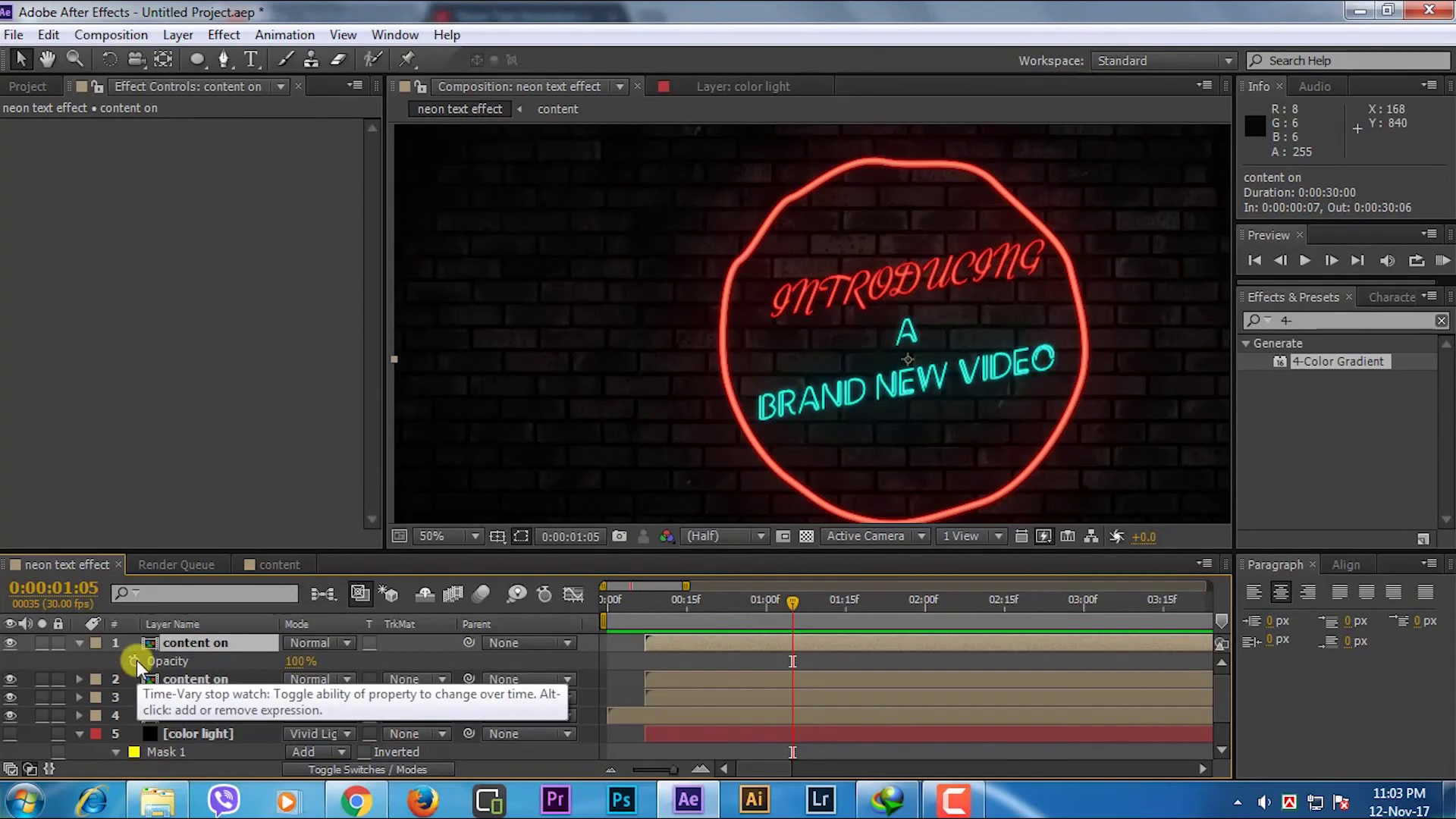
{"action": "left_click", "coordinate": [137, 660], "text": "alt"}
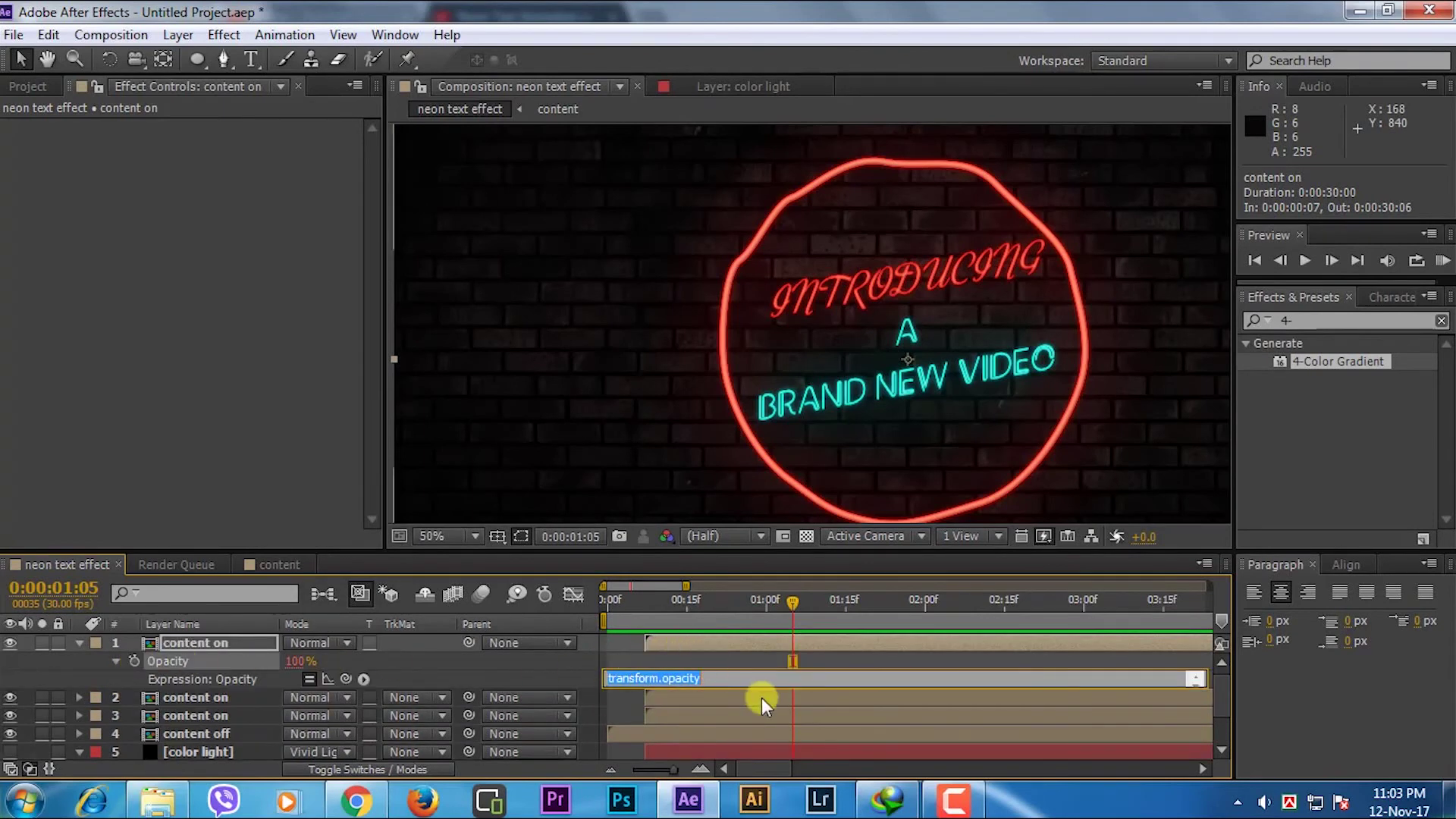
{"action": "type", "text": "wiggl"}
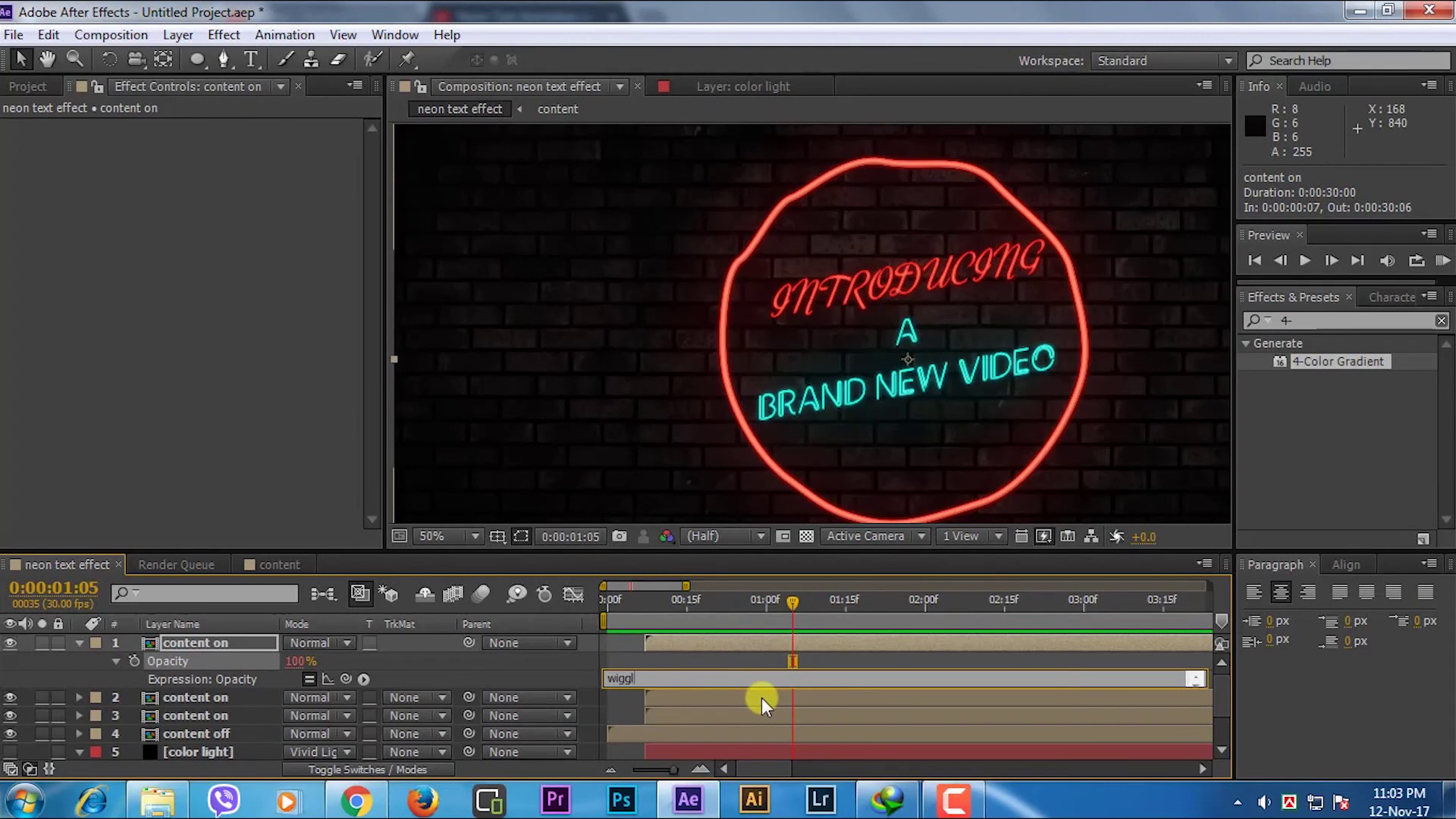
{"action": "type", "text": "e"}
{"action": "type", "text": ")"}
{"action": "type", "text": "("}
{"action": "key", "text": "BackSpace"}
{"action": "key", "text": "BackSpace"}
{"action": "type", "text": "()"}
{"action": "type", "text": "60"}
{"action": "type", "text": ","}
{"action": "type", "text": "20"}
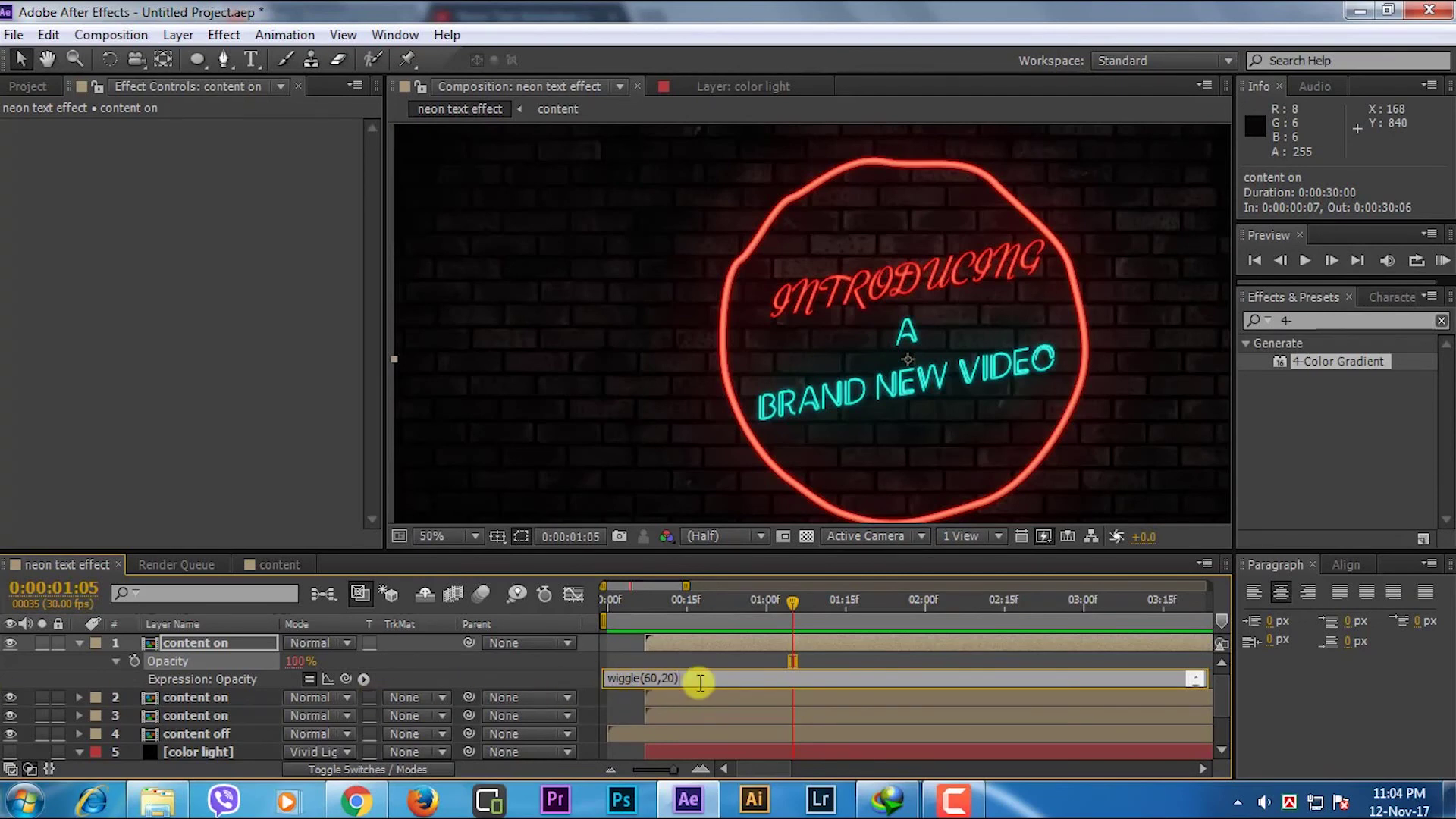
{"action": "left_click", "coordinate": [700, 682]}
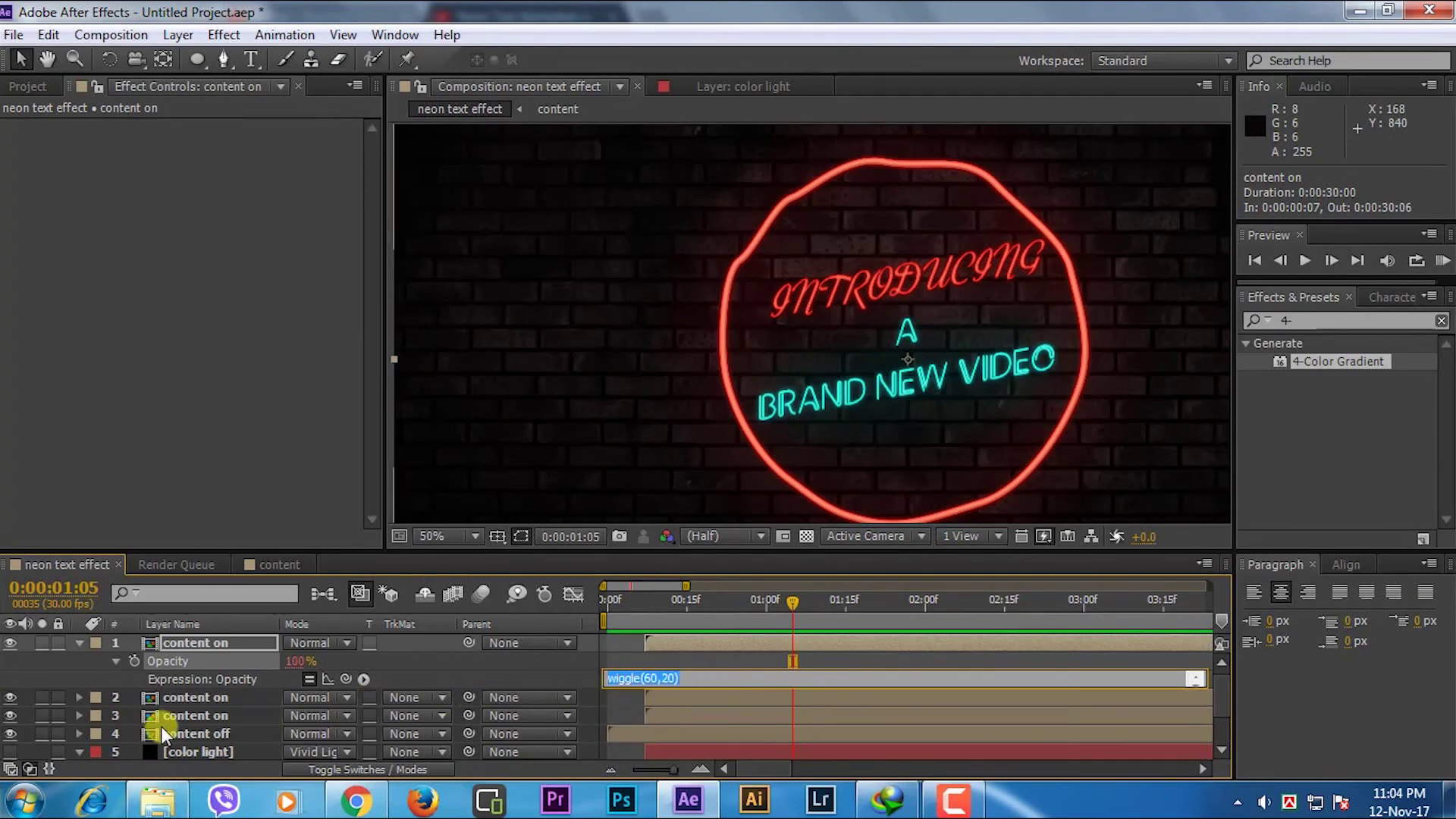
Paste the wiggle(60,20) opacity expression onto the second and third content on layers
{"action": "left_click", "coordinate": [199, 697]}
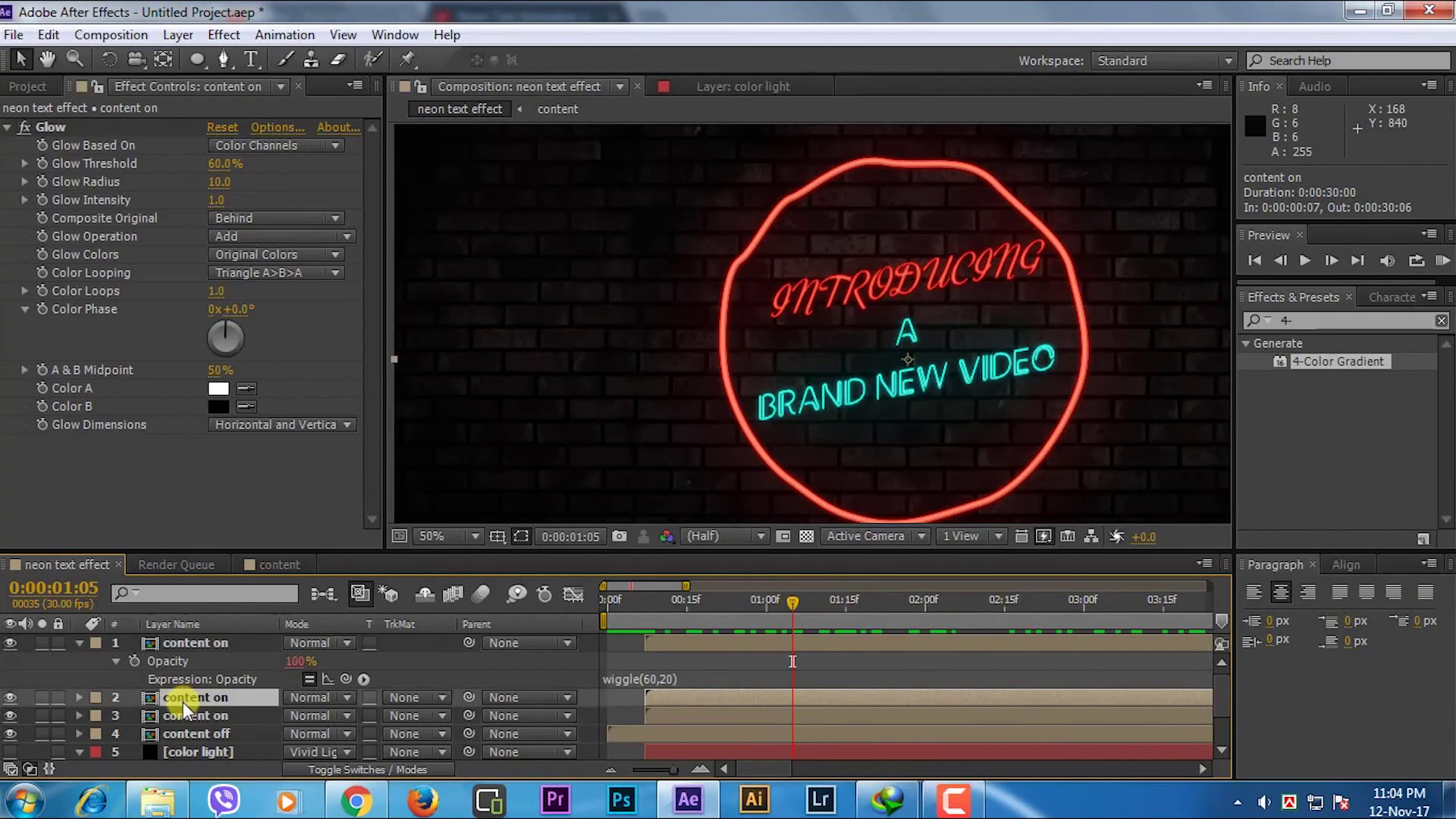
{"action": "key", "text": "t"}
{"action": "left_click", "coordinate": [133, 716], "text": "alt"}
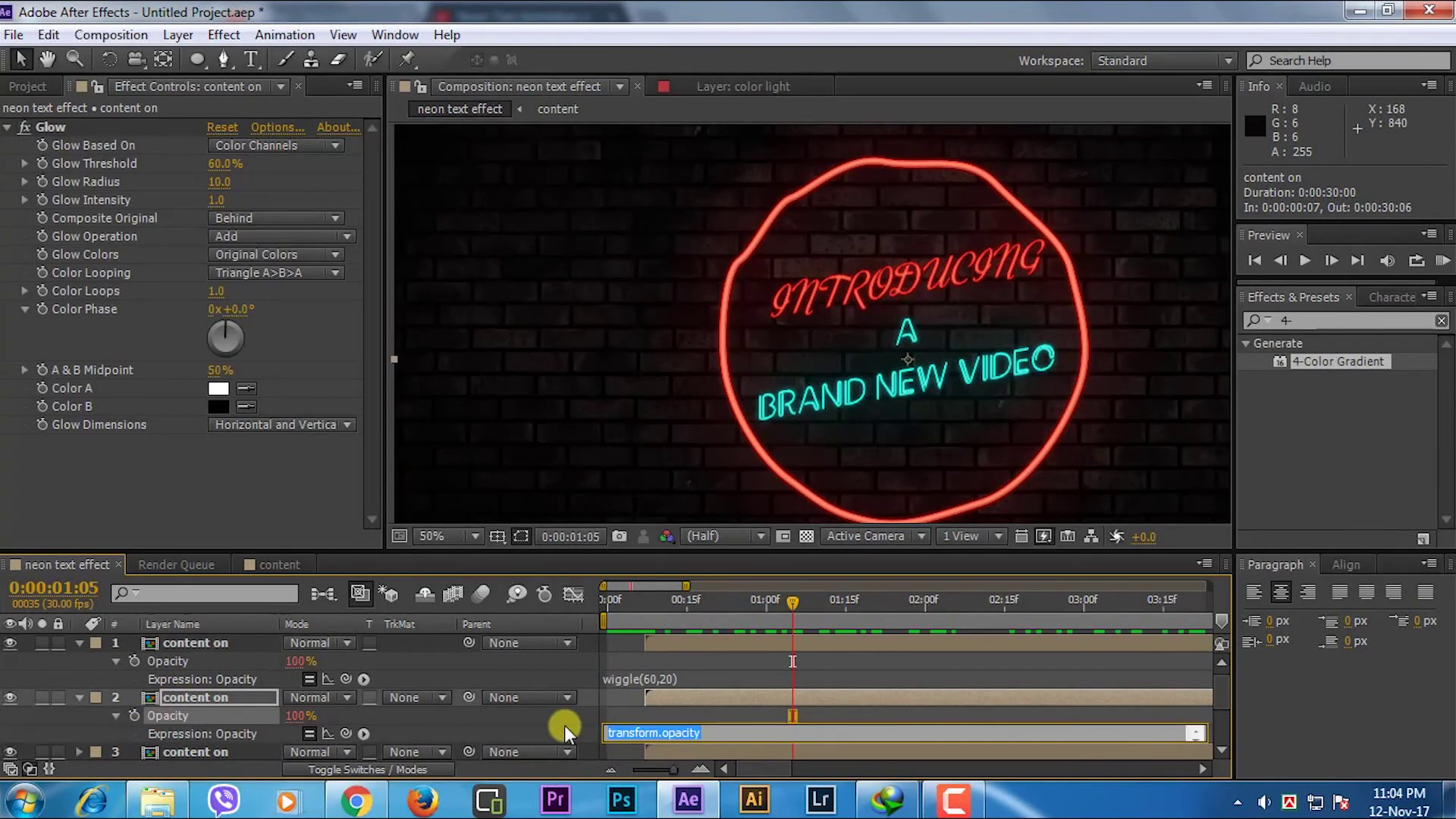
{"action": "type", "text": "wiggle(60,20)"}
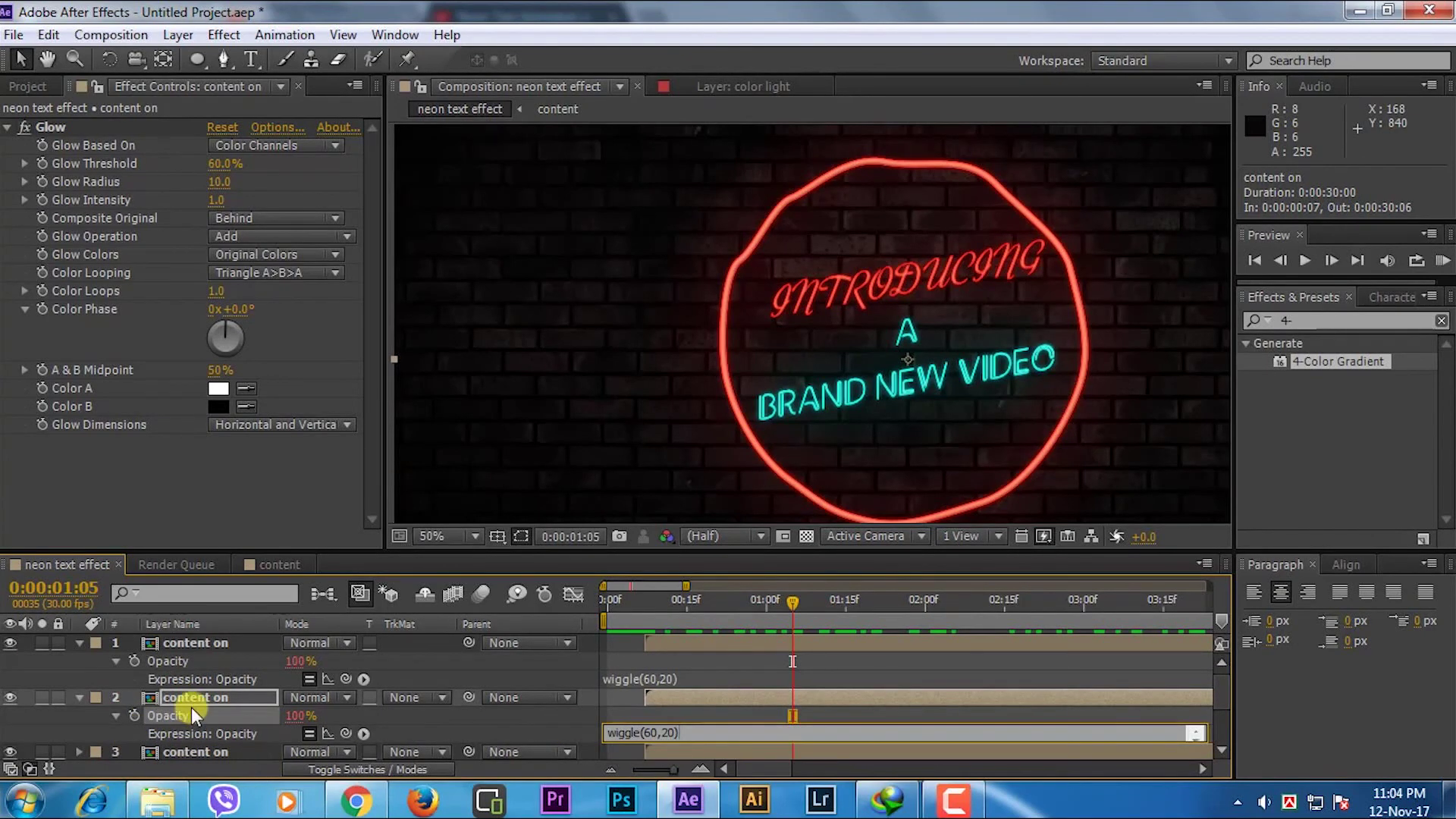
{"action": "left_click", "coordinate": [191, 707]}
{"action": "scroll", "coordinate": [174, 720], "scroll_direction": "down", "scroll_amount": 1}
{"action": "left_click", "coordinate": [147, 696]}
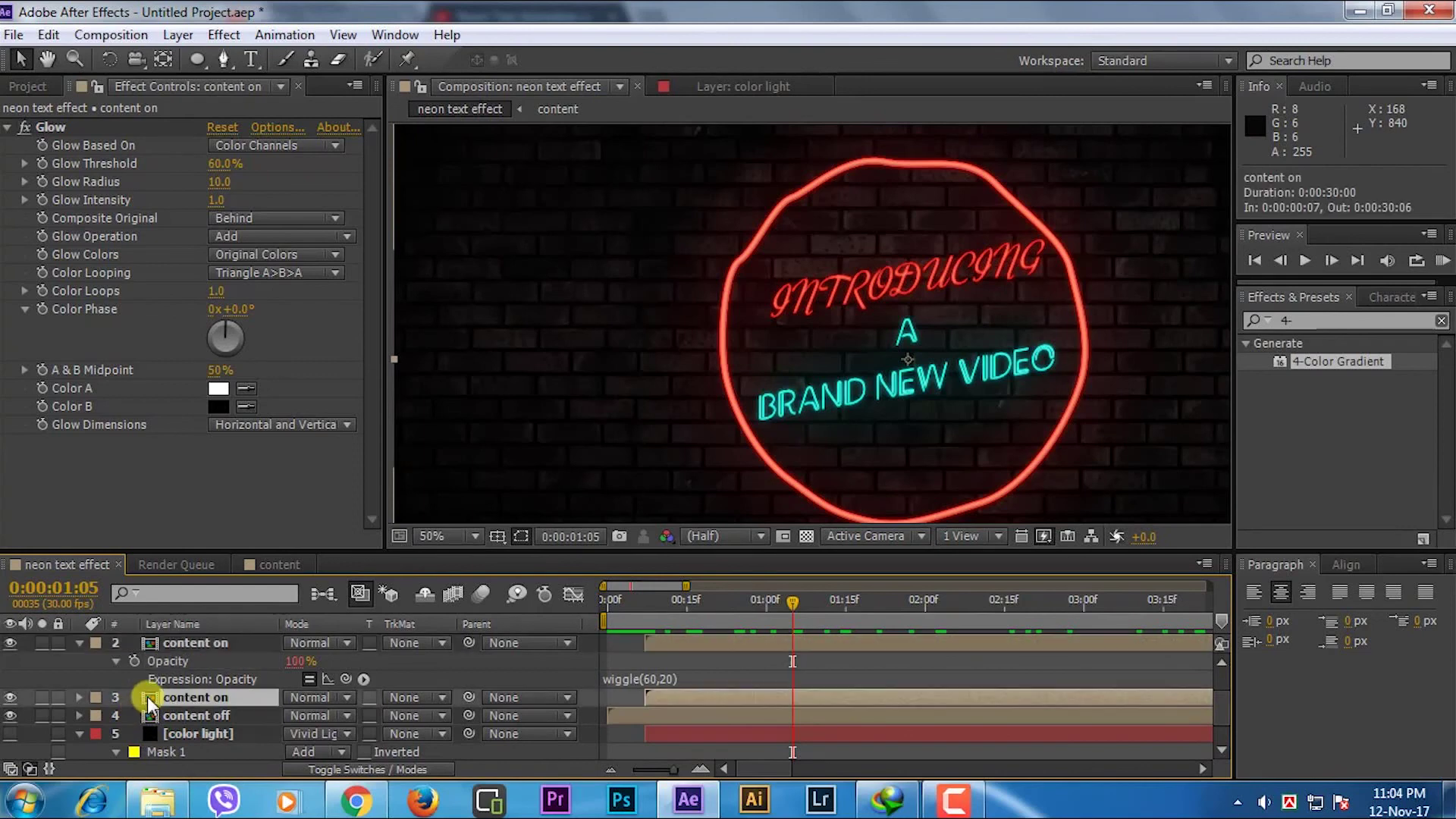
{"action": "key", "text": "t"}
{"action": "left_click", "coordinate": [136, 715], "text": "alt"}
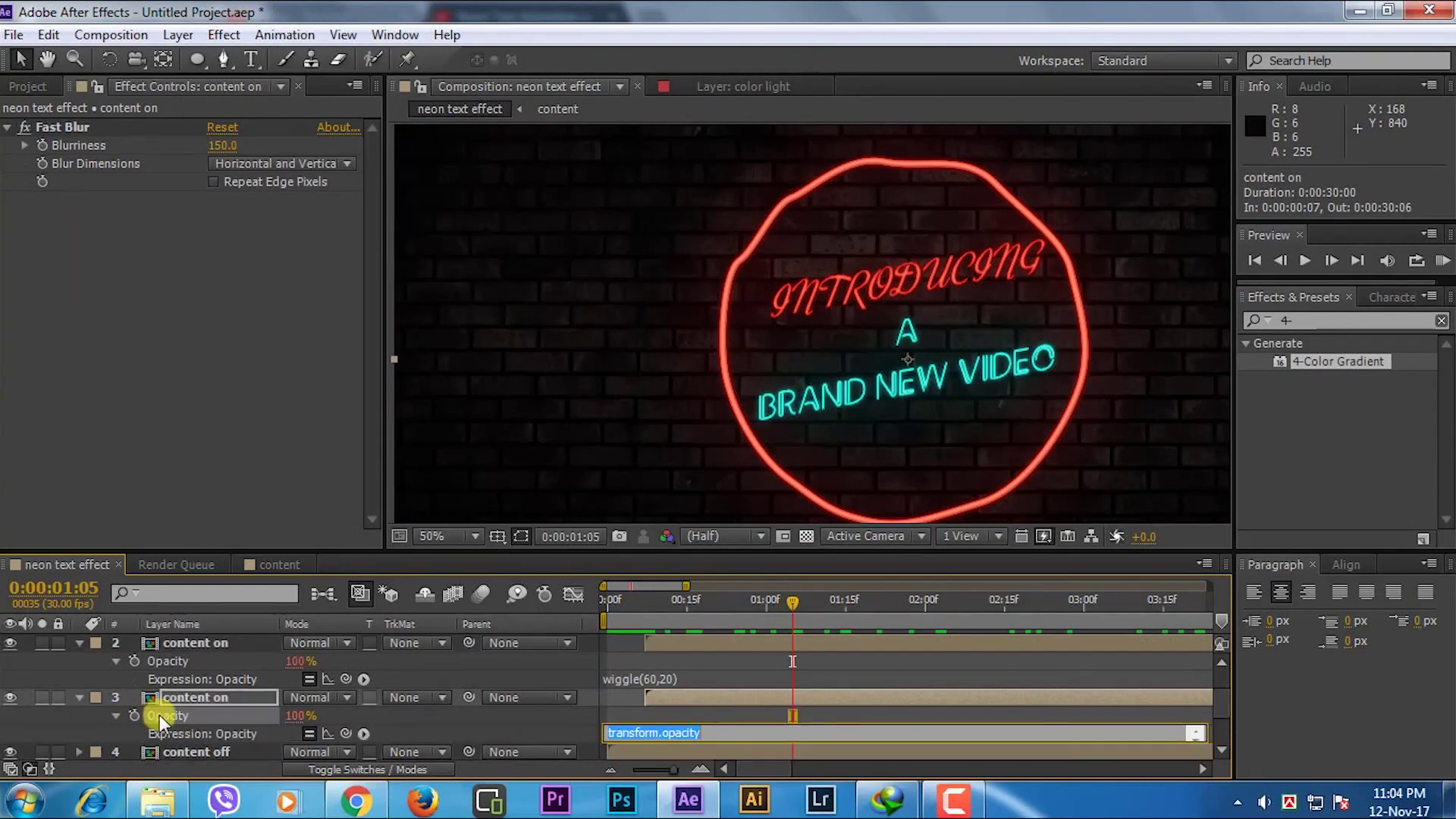
{"action": "type", "text": "wiggle(60,20)"}
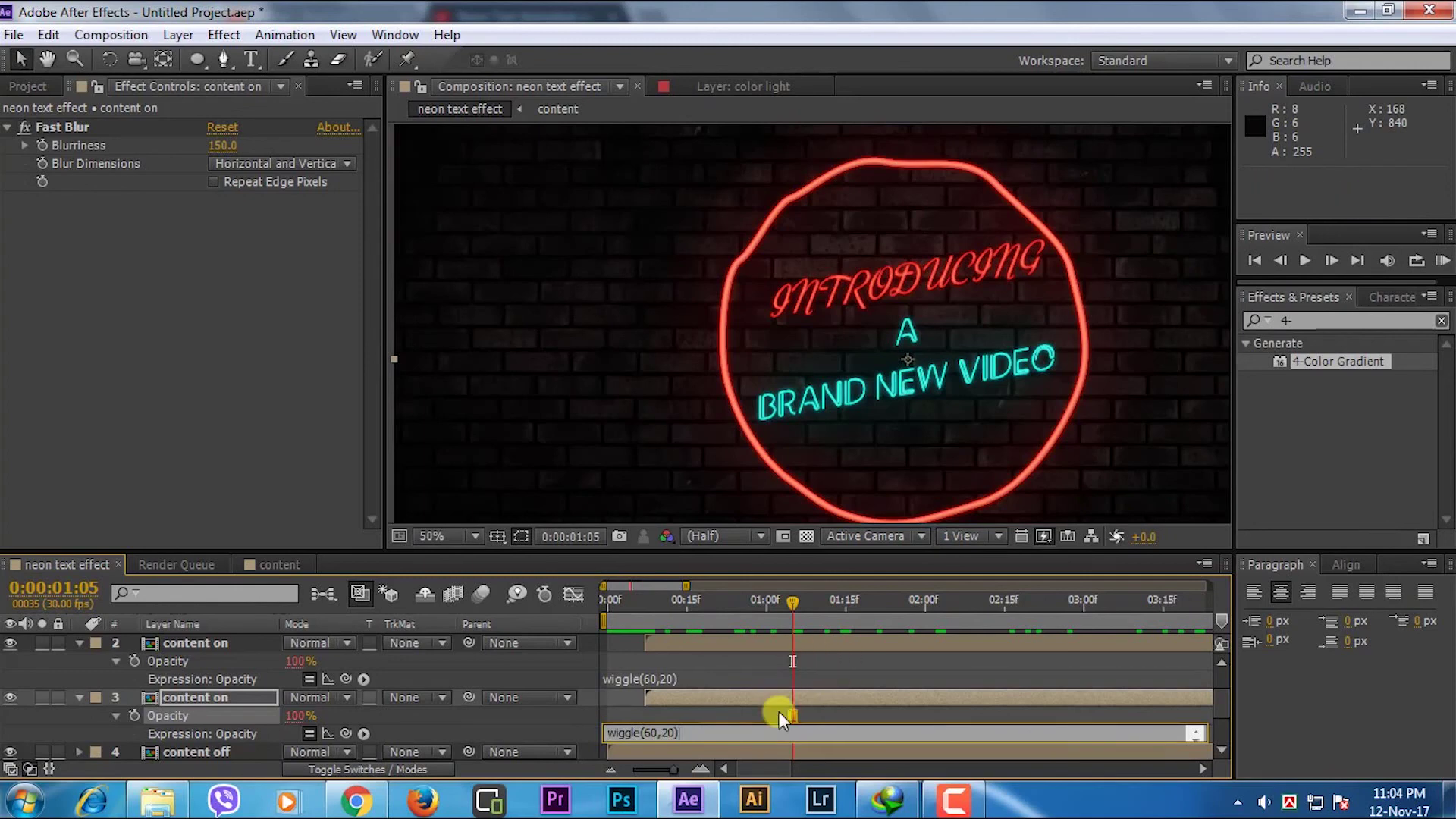
{"action": "left_click", "coordinate": [779, 711]}
{"action": "left_click_drag", "start_coordinate": [789, 602], "coordinate": [558, 618]}
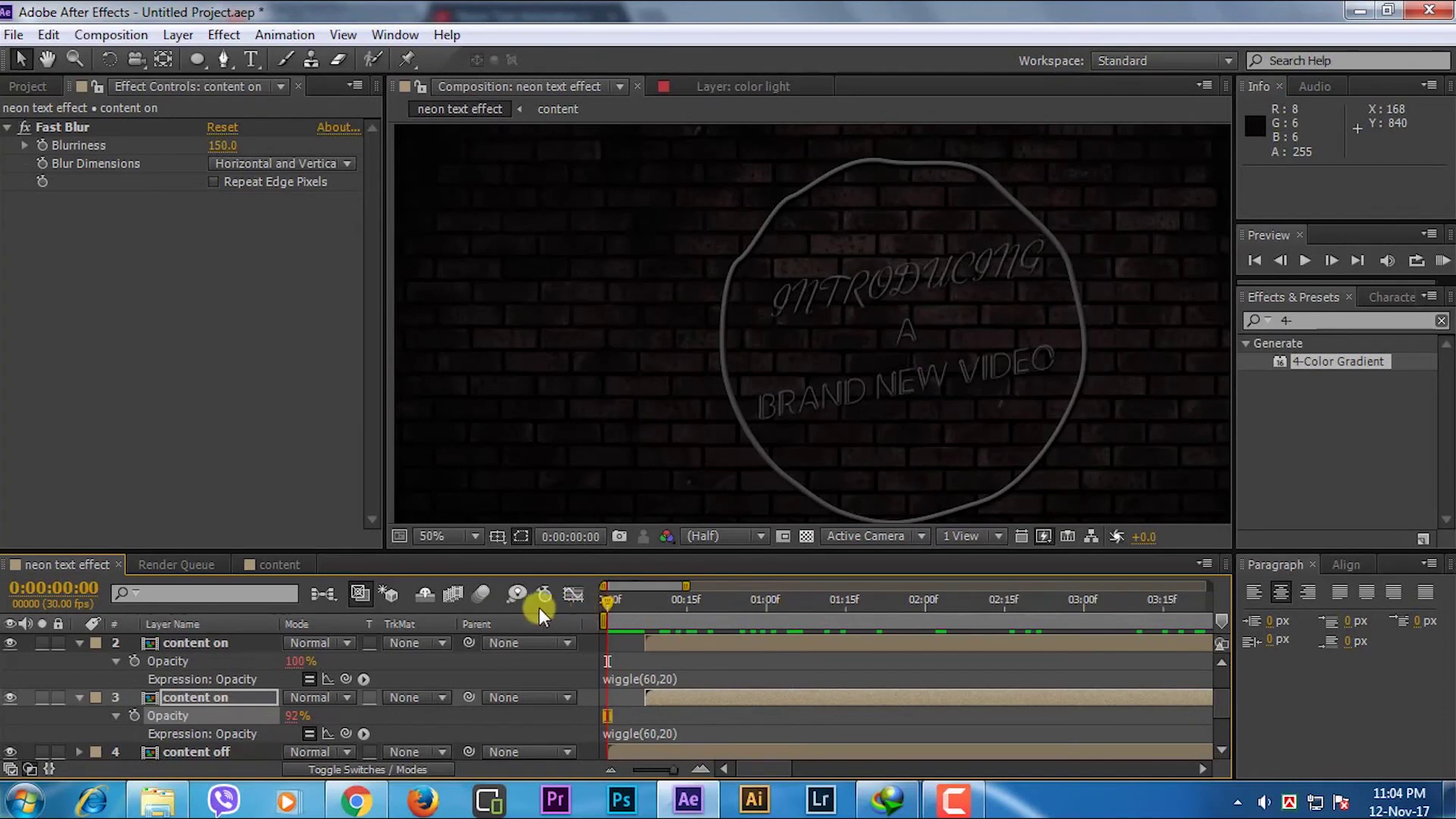
{"action": "key", "text": "space"}
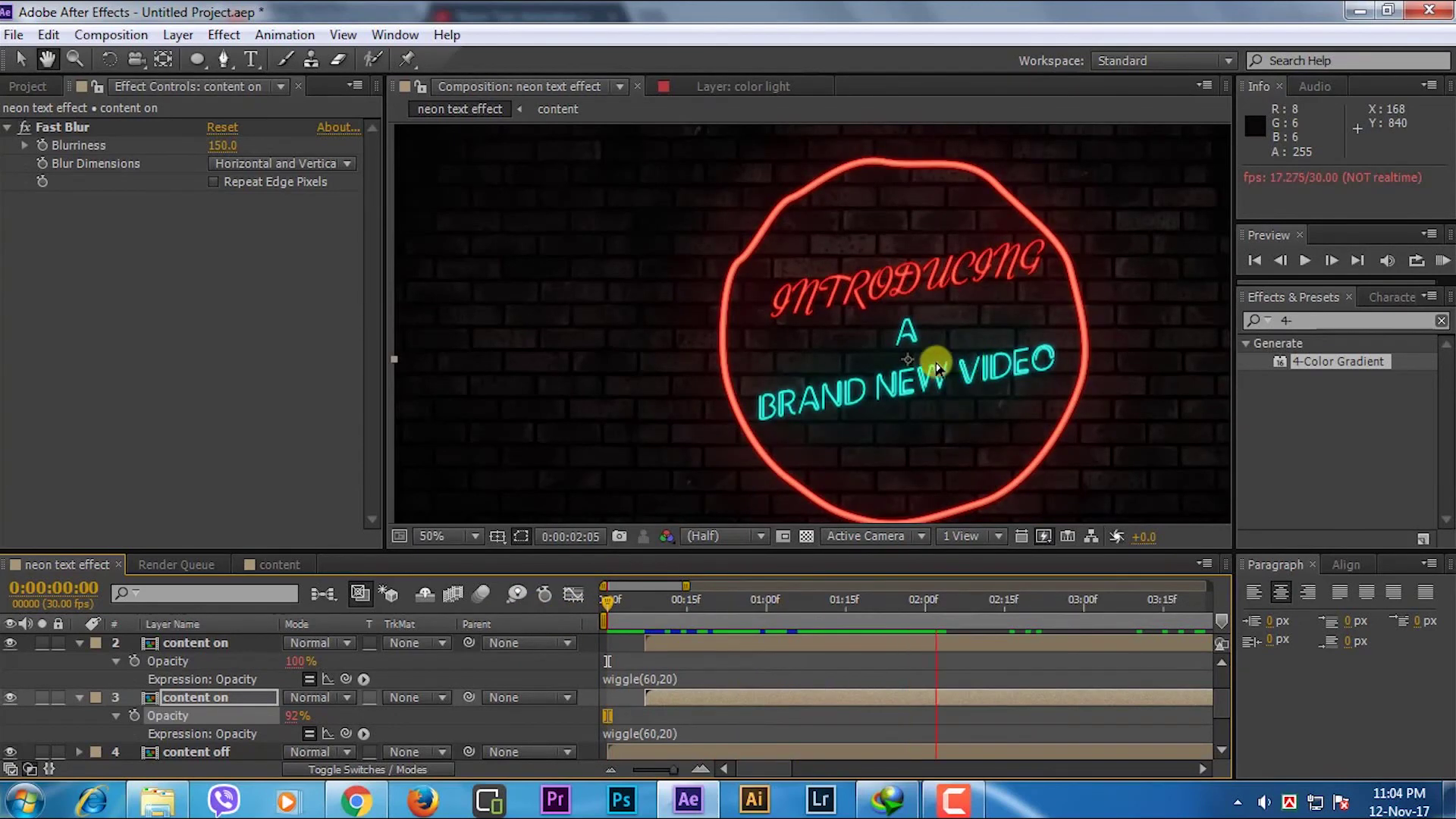
{"action": "key", "text": "space"}
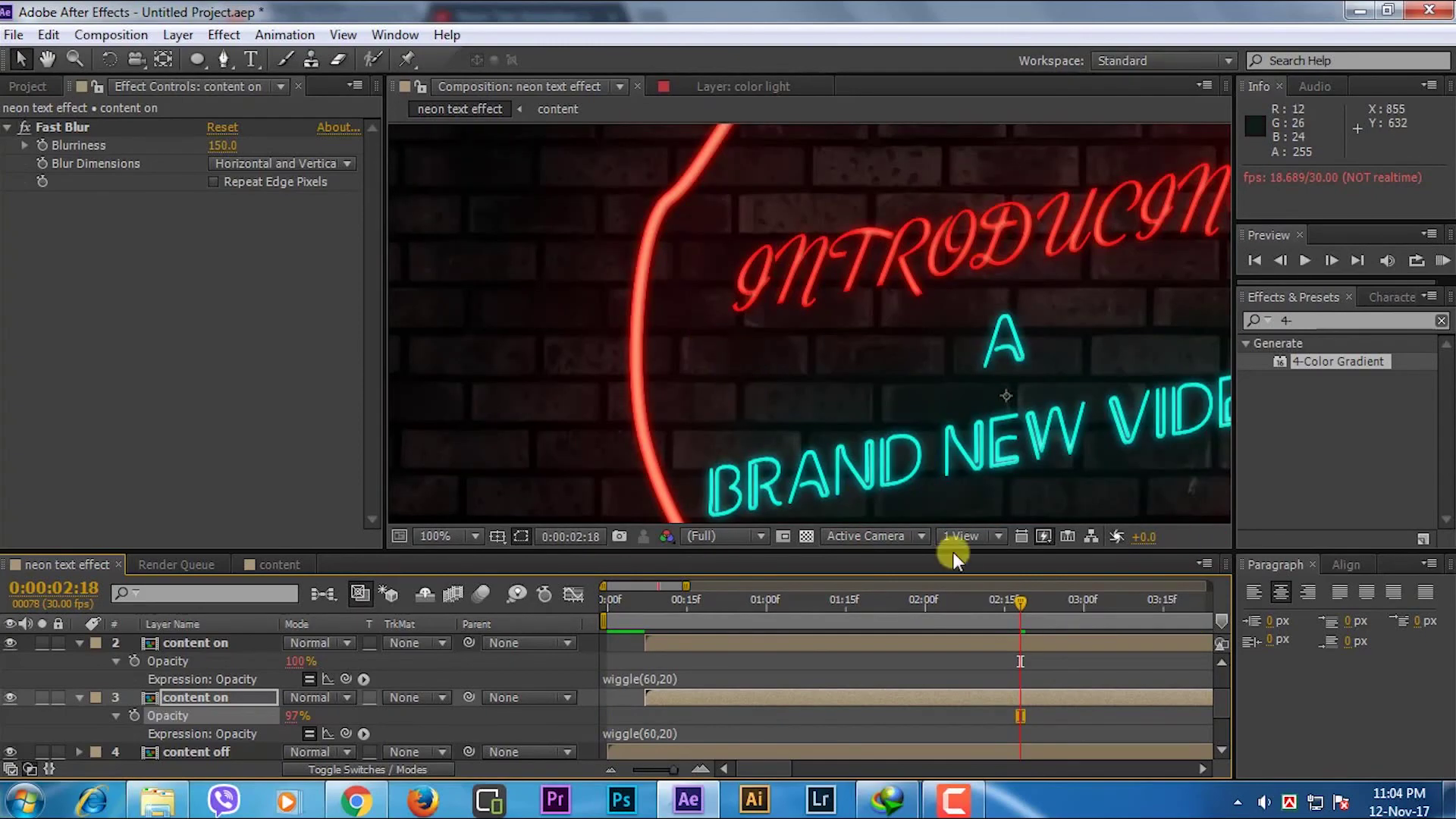
{"action": "mouse_move", "coordinate": [1019, 601]}
{"action": "left_mouse_down"}
{"action": "mouse_move", "coordinate": [507, 634]}
{"action": "mouse_move", "coordinate": [946, 640]}
{"action": "mouse_move", "coordinate": [1091, 600]}
{"action": "mouse_move", "coordinate": [957, 607]}
{"action": "left_mouse_up"}
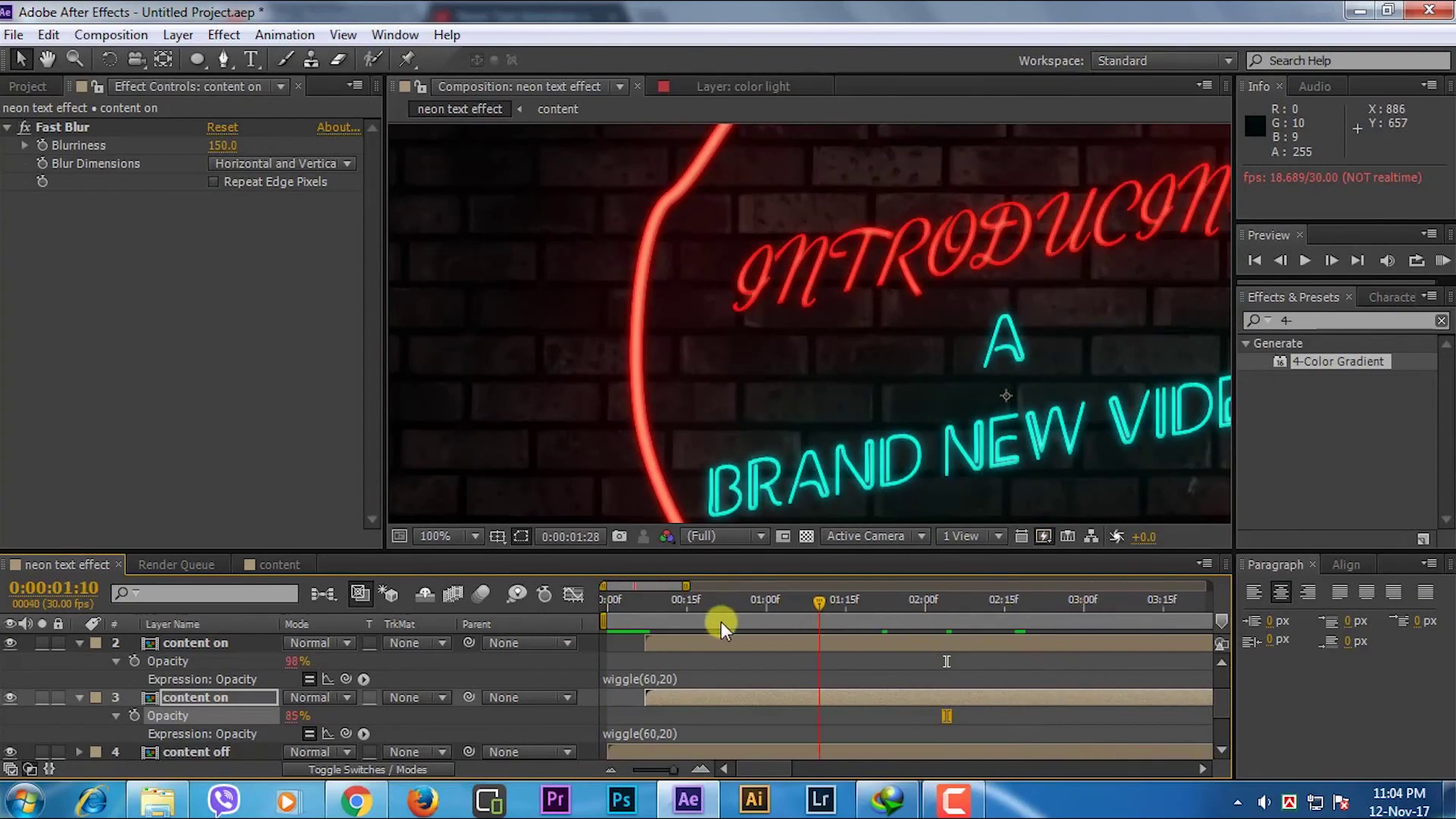
{"action": "scroll", "coordinate": [576, 321], "scroll_direction": "down", "scroll_amount": 2}
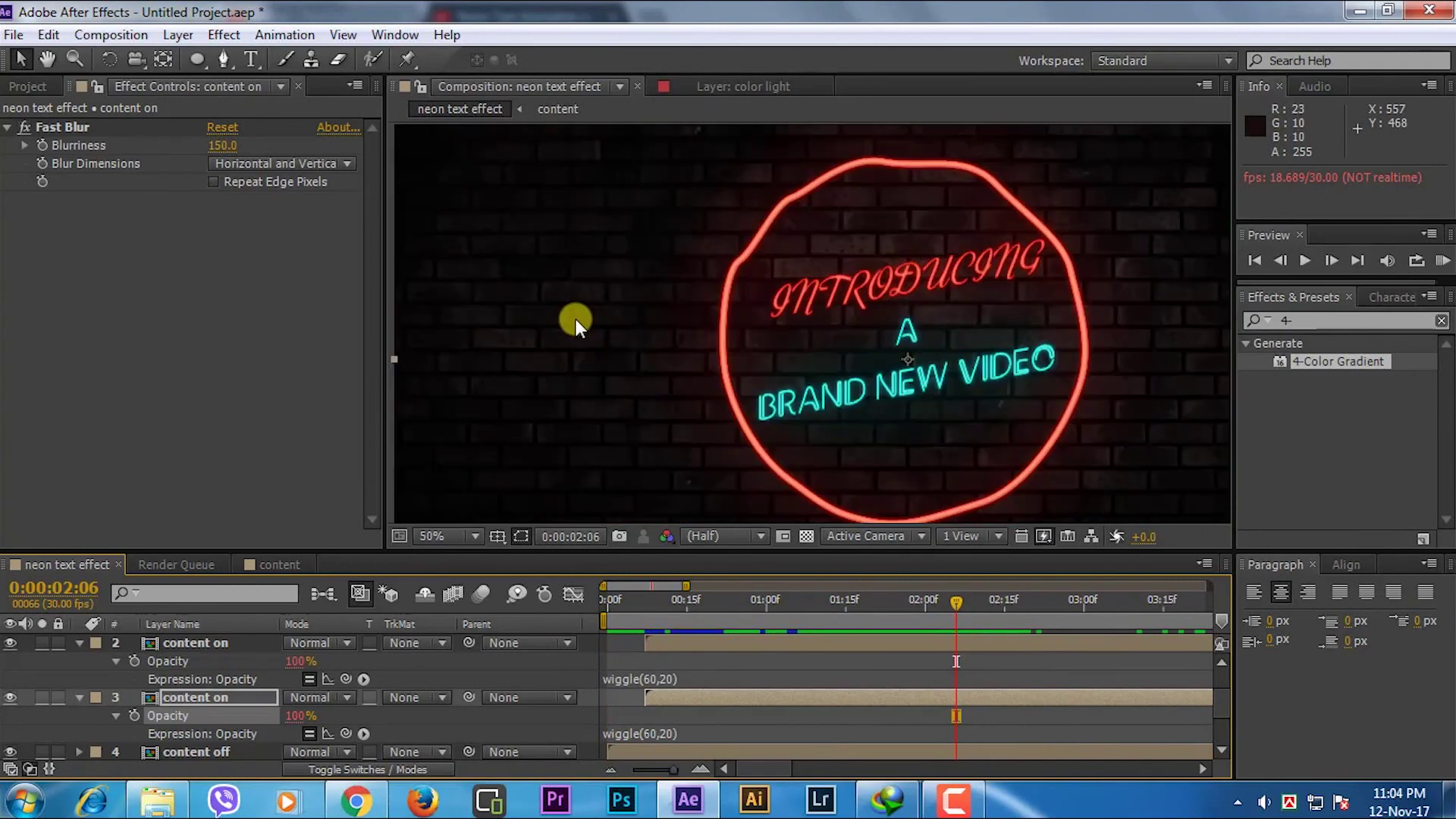
{"action": "scroll", "coordinate": [910, 333], "scroll_direction": "down", "scroll_amount": 2}
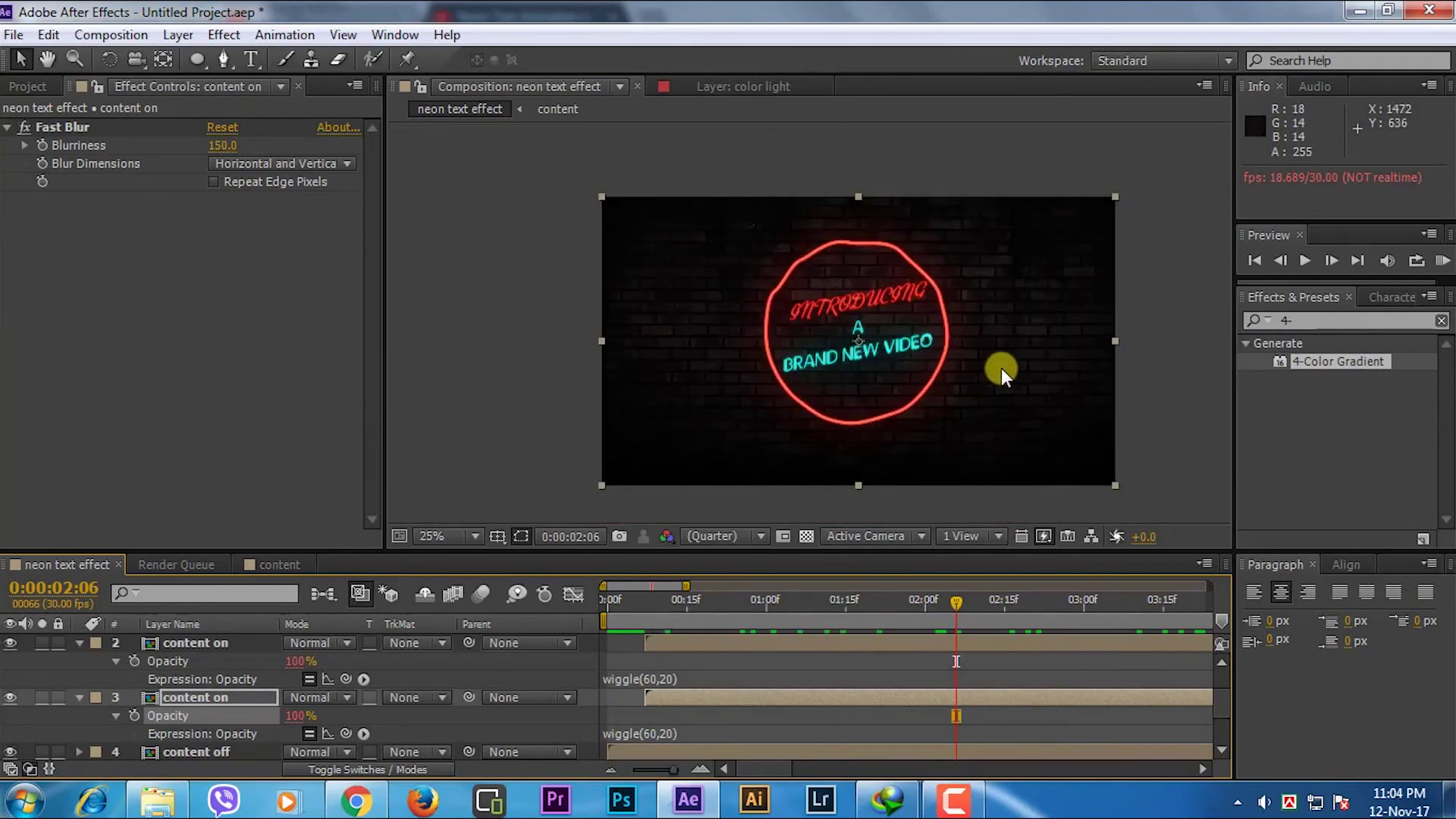
{"action": "scroll", "coordinate": [1137, 402], "scroll_direction": "up", "scroll_amount": 1}
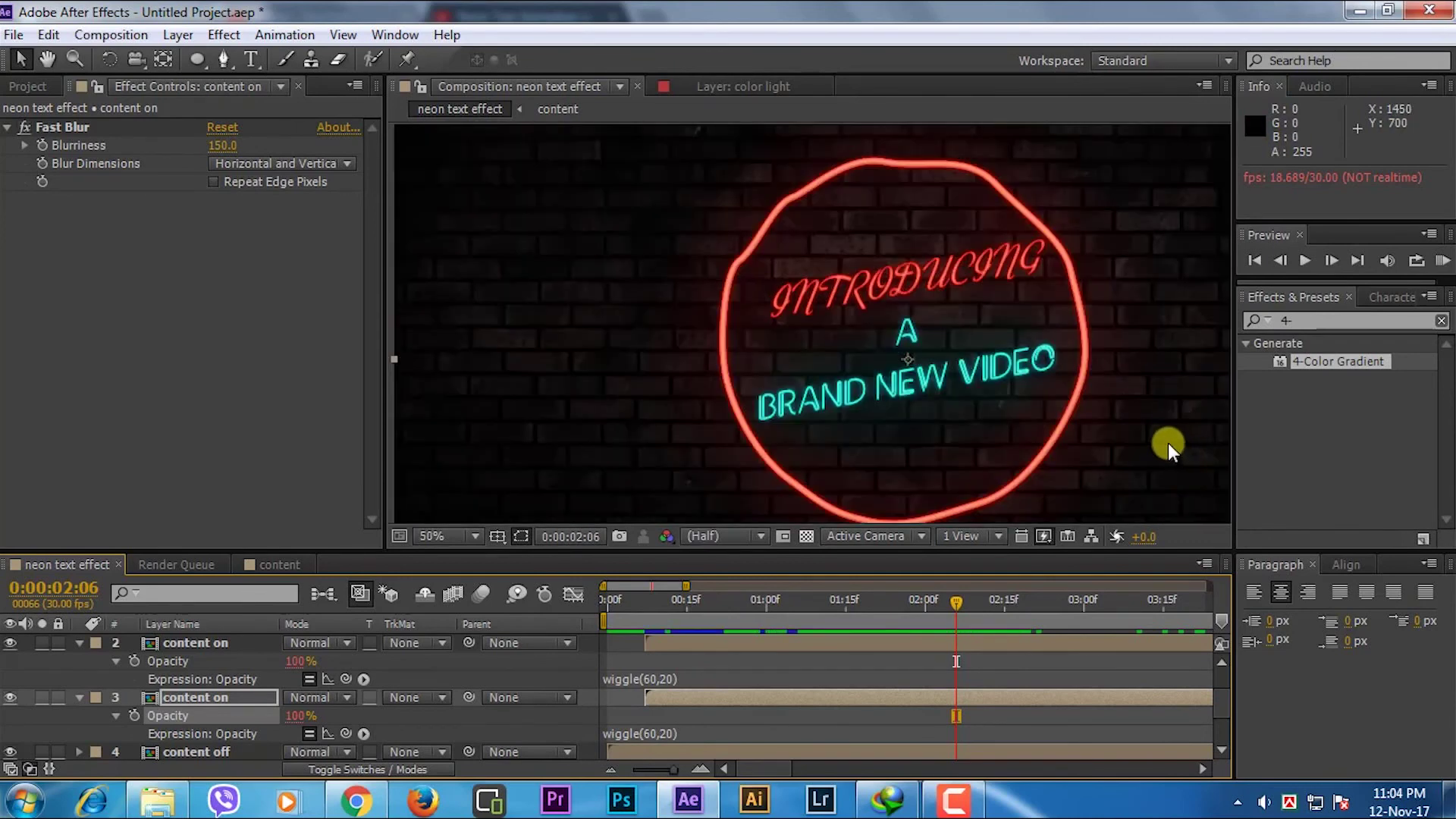
{"action": "scroll", "coordinate": [1144, 429], "scroll_direction": "down", "scroll_amount": 1}
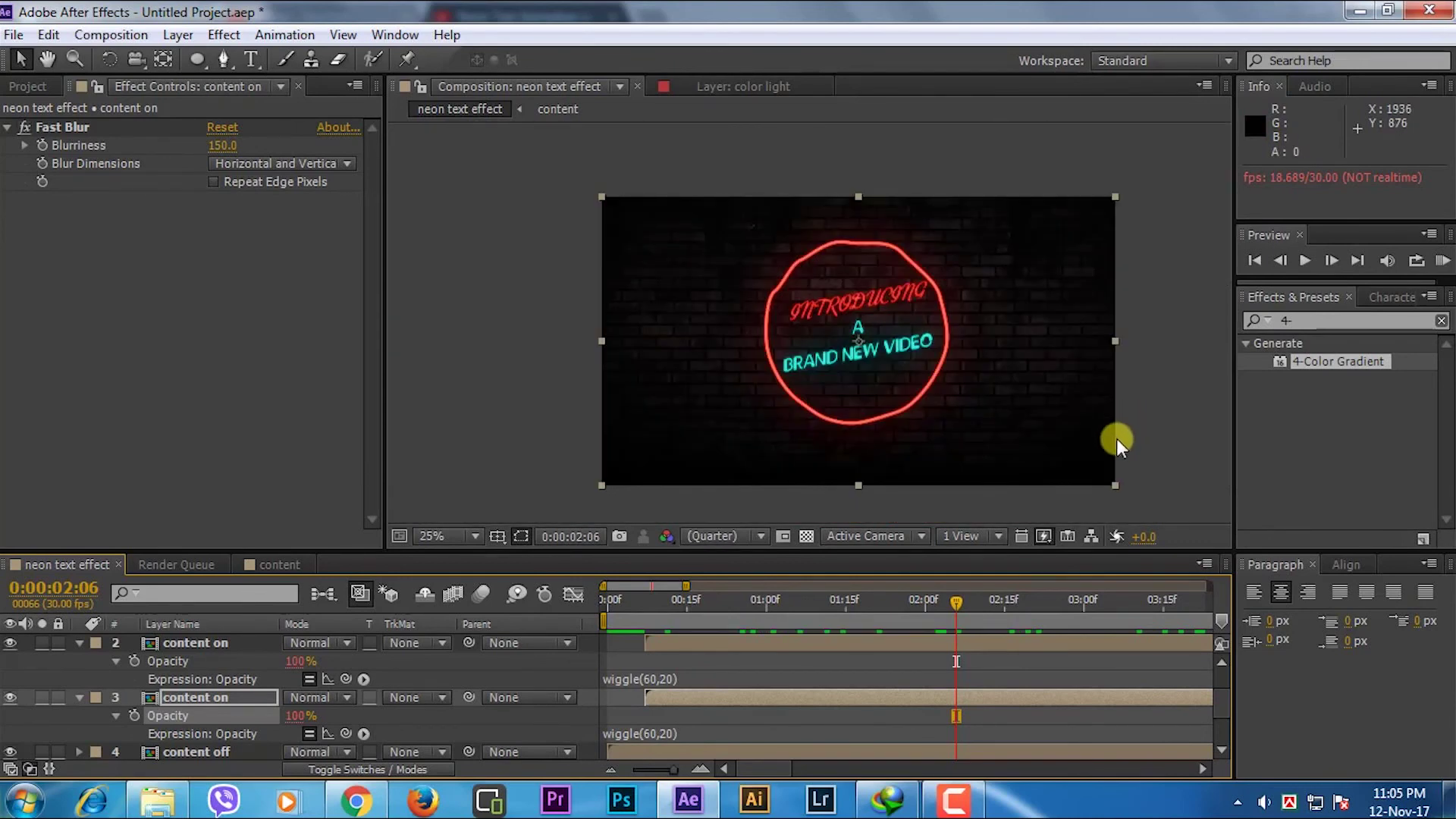